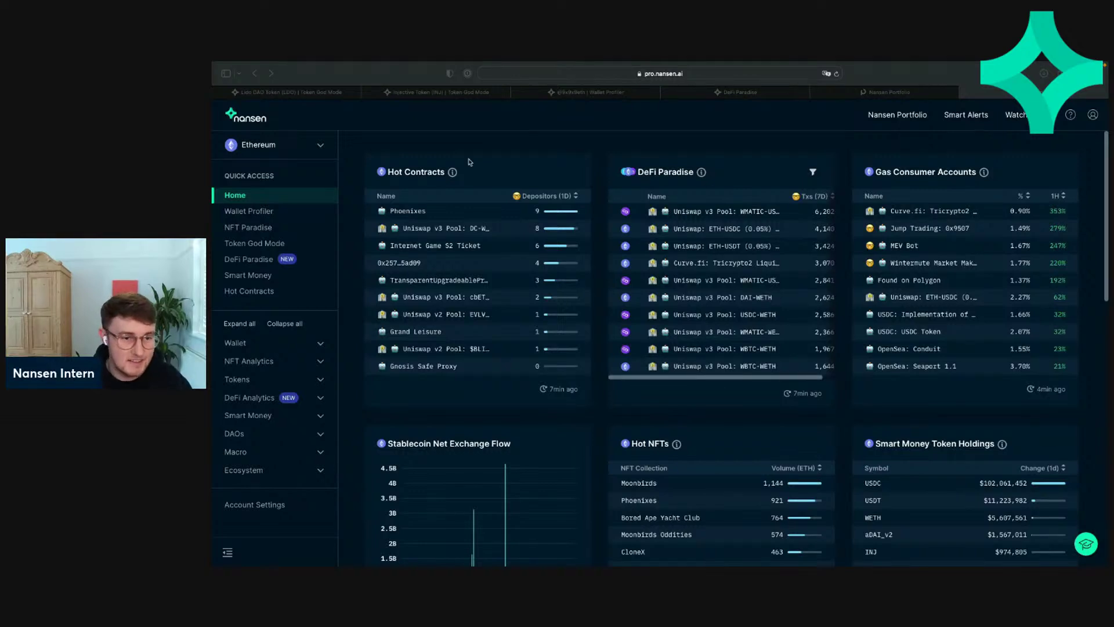
# Step: Open the Smart Money page and scroll to its Top Transactions (Last 24 hours) table
pyautogui.click(555, 158)
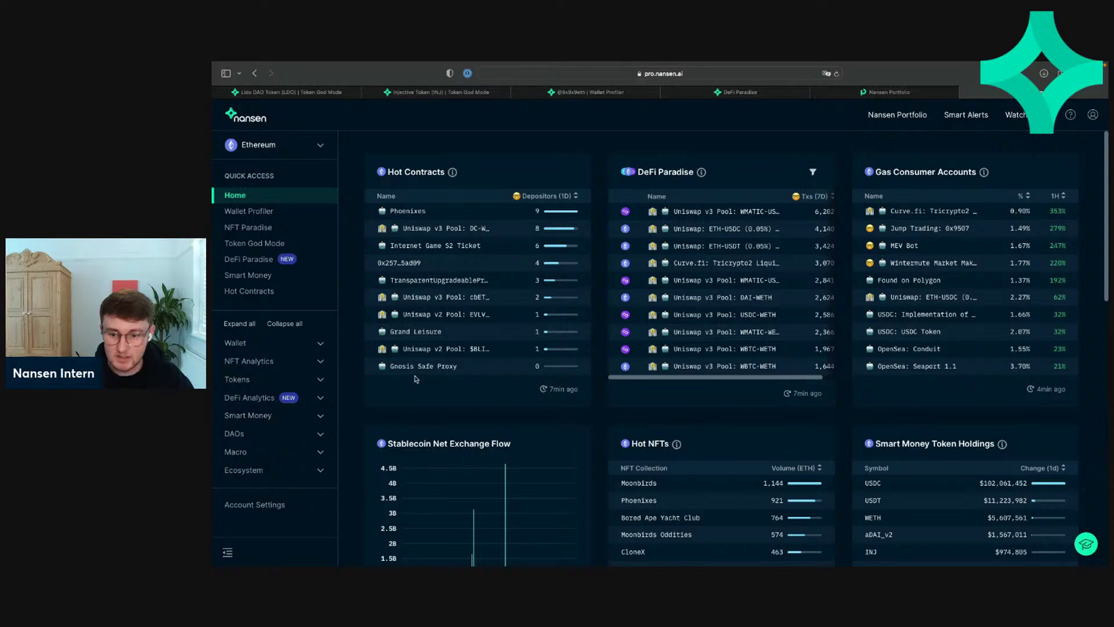
pyautogui.scroll(-5, 414, 378)
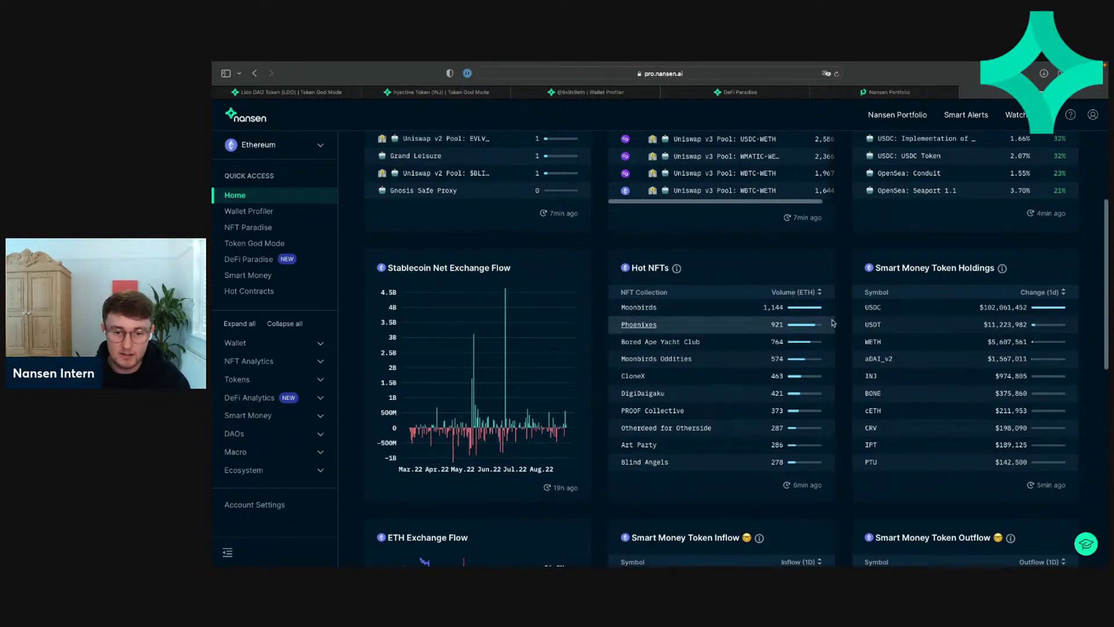
pyautogui.scroll(-8, 832, 323)
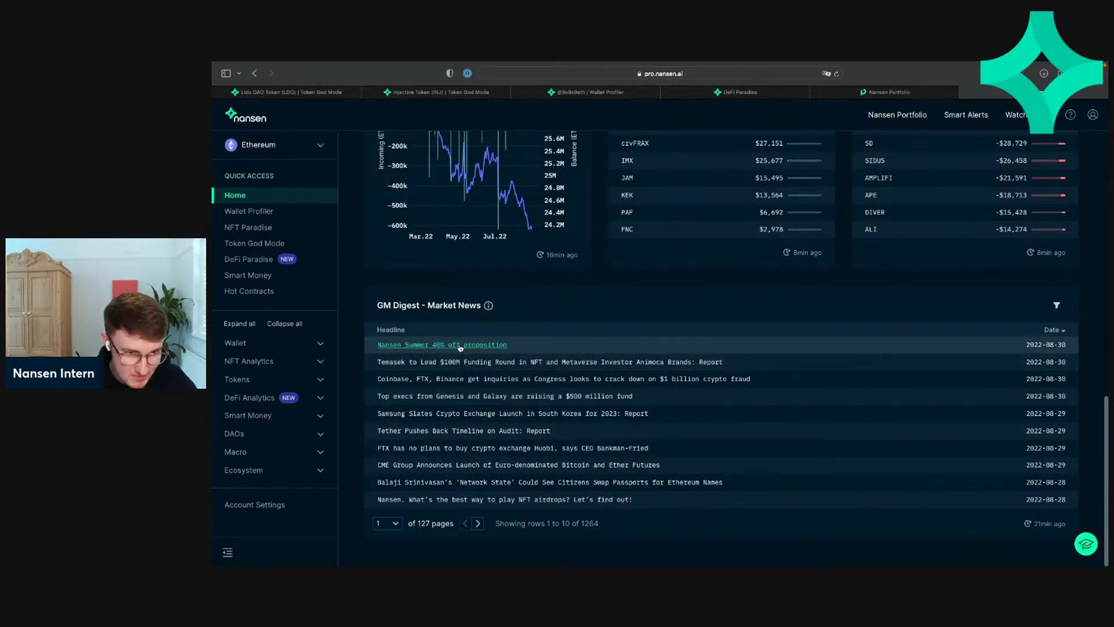
pyautogui.scroll(10, 554, 332)
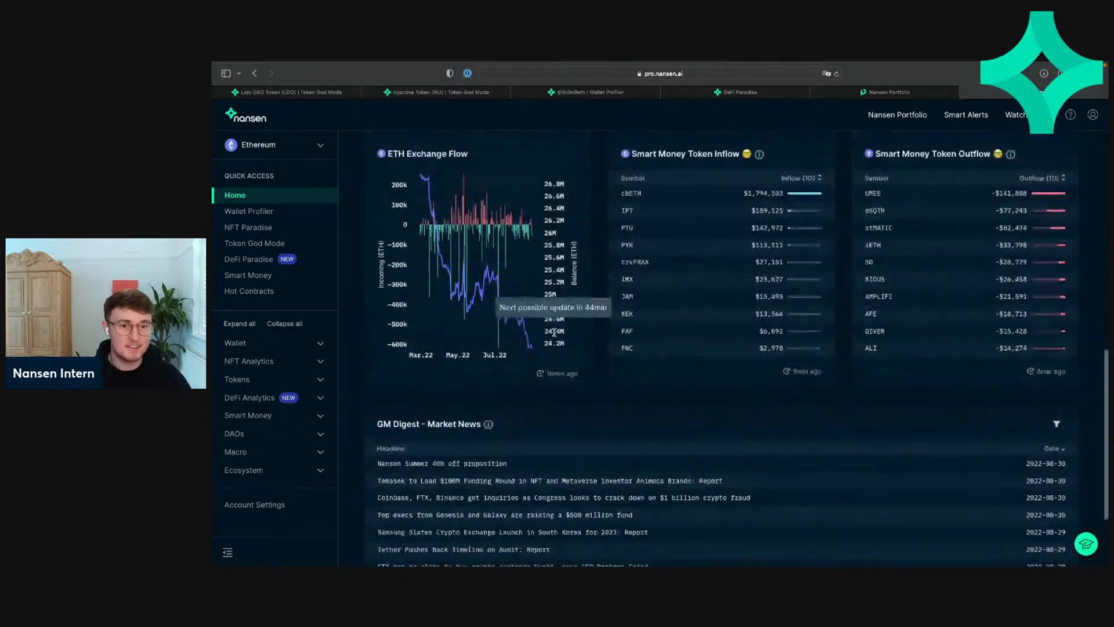
pyautogui.scroll(2, 554, 331)
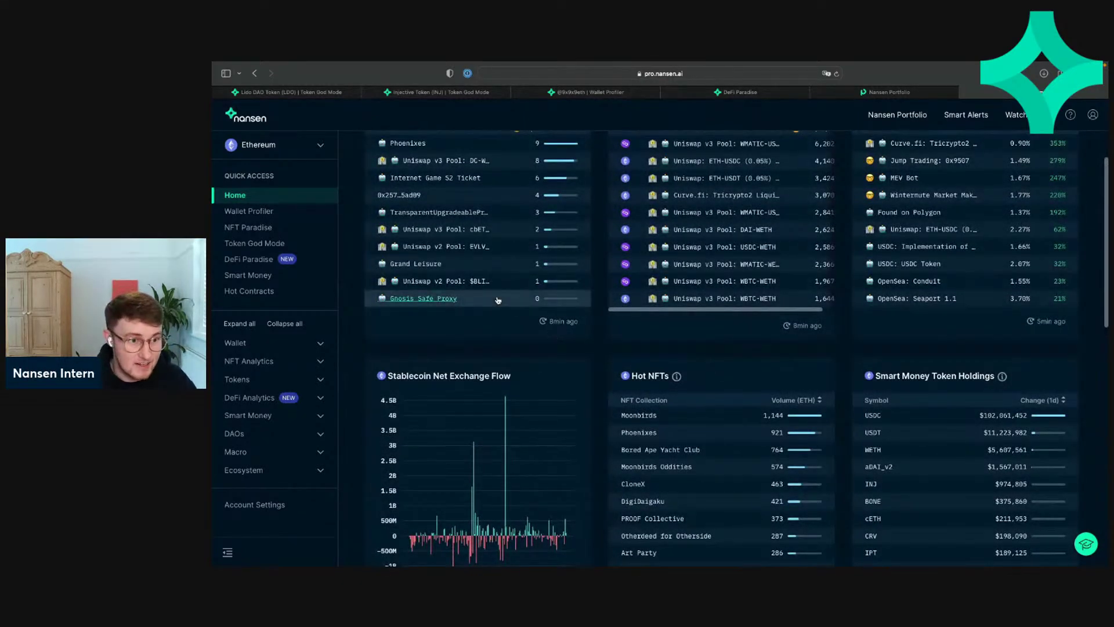
pyautogui.click(286, 277)
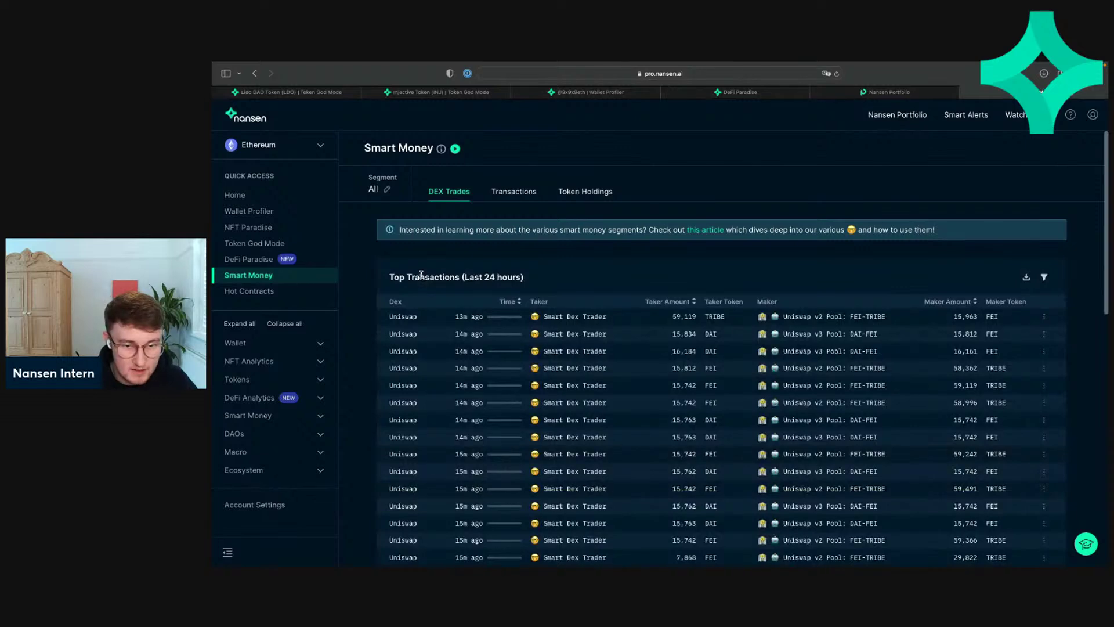
pyautogui.scroll(-3, 599, 259)
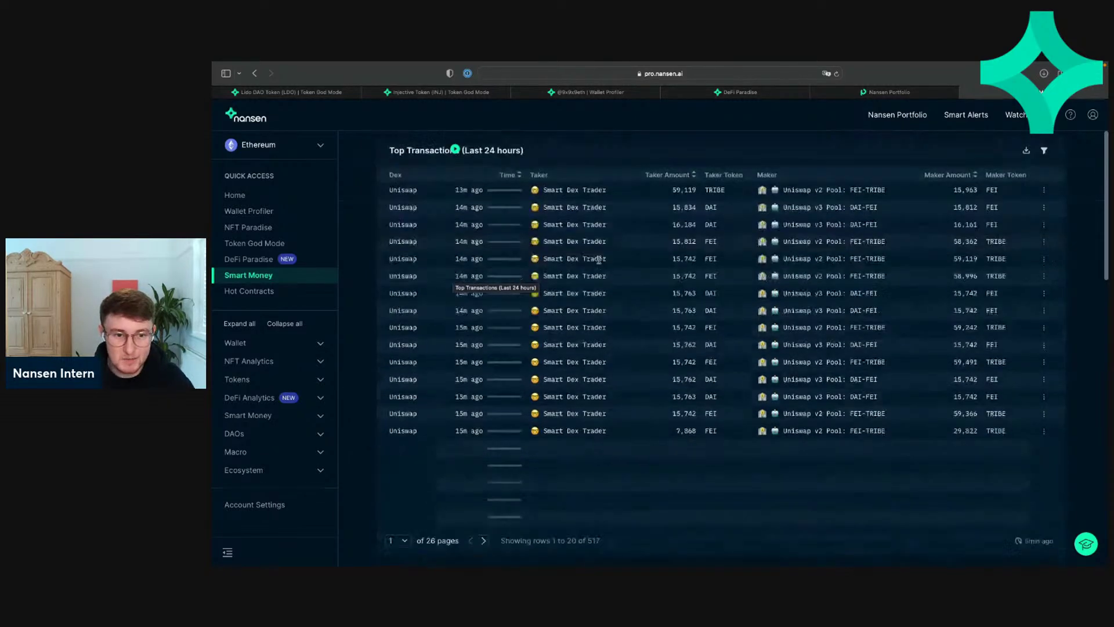
pyautogui.scroll(2, 599, 259)
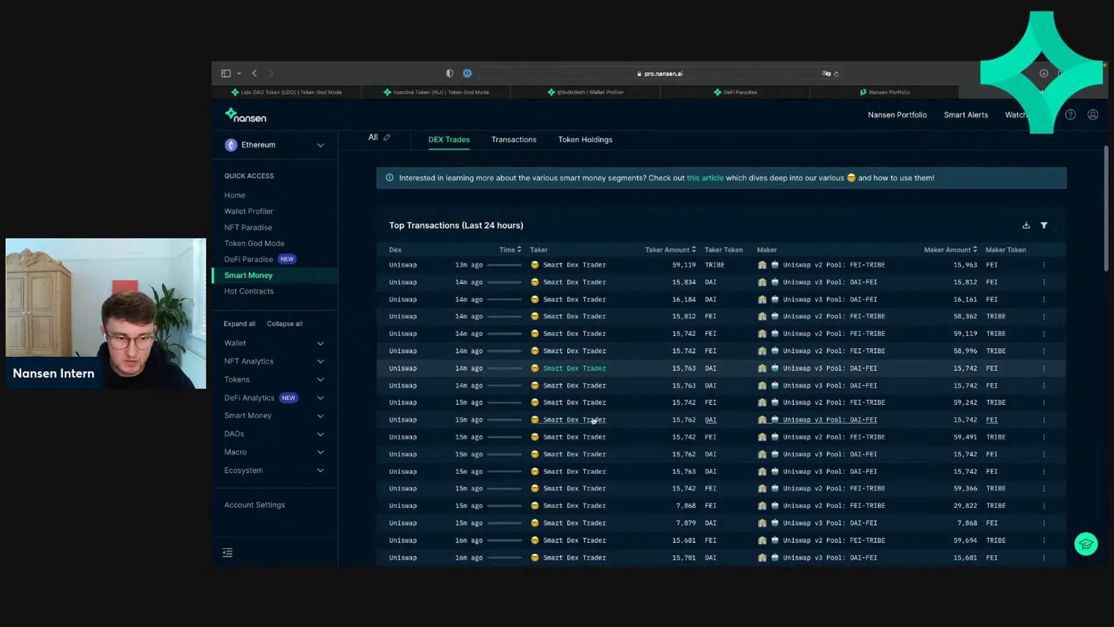
pyautogui.scroll(-3, 593, 420)
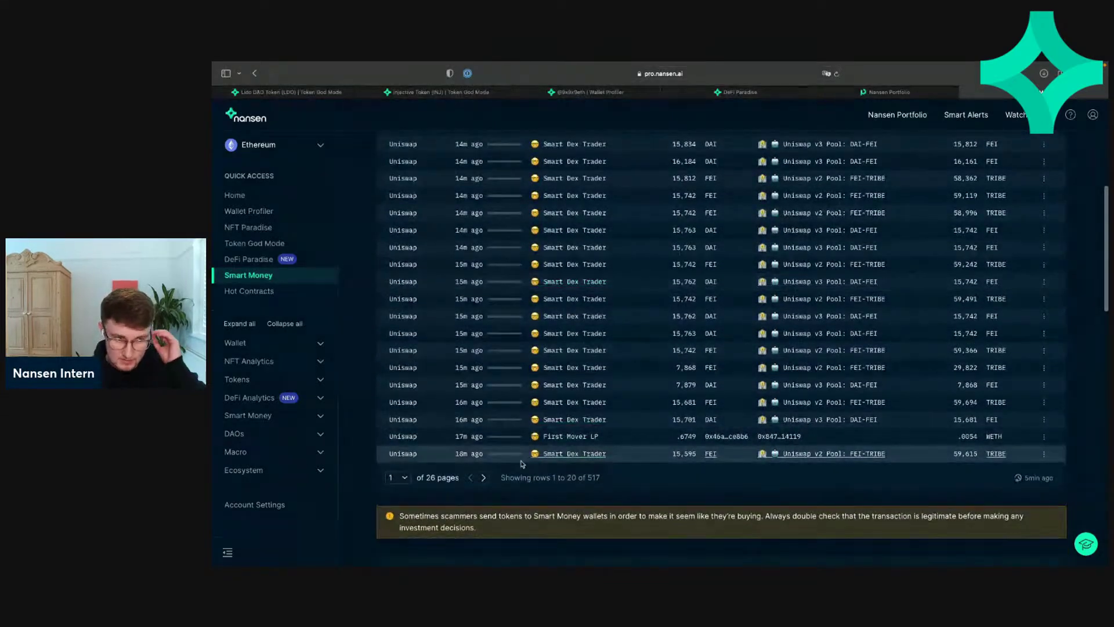
# Step: Page through Top Transactions up to page 3, then return to page 1 of 26
pyautogui.click(483, 477)
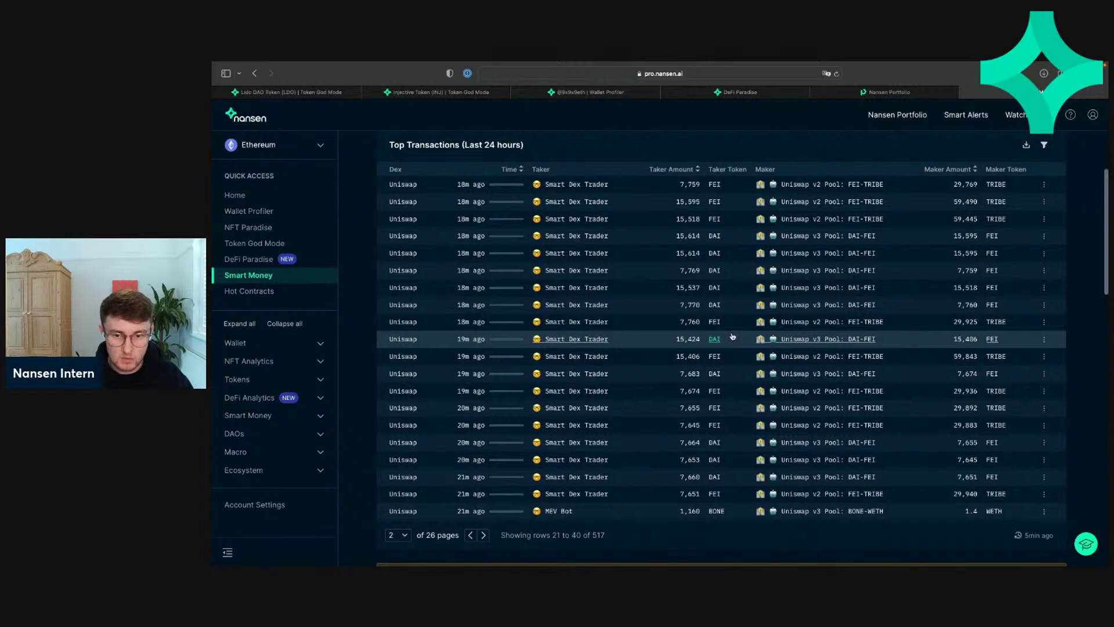
pyautogui.click(471, 535)
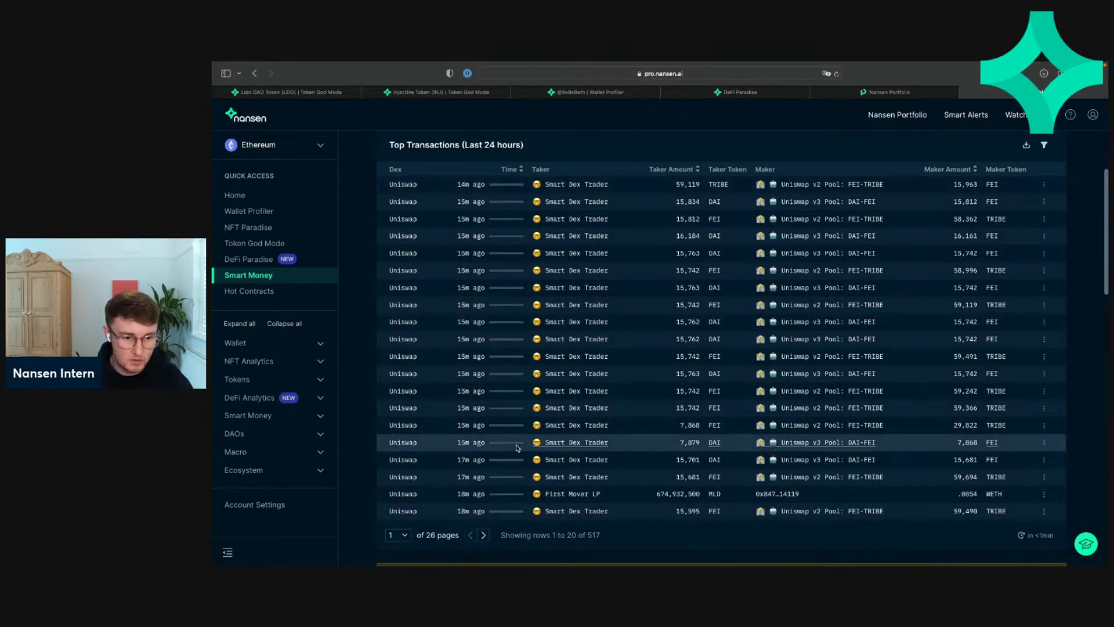
pyautogui.click(484, 535)
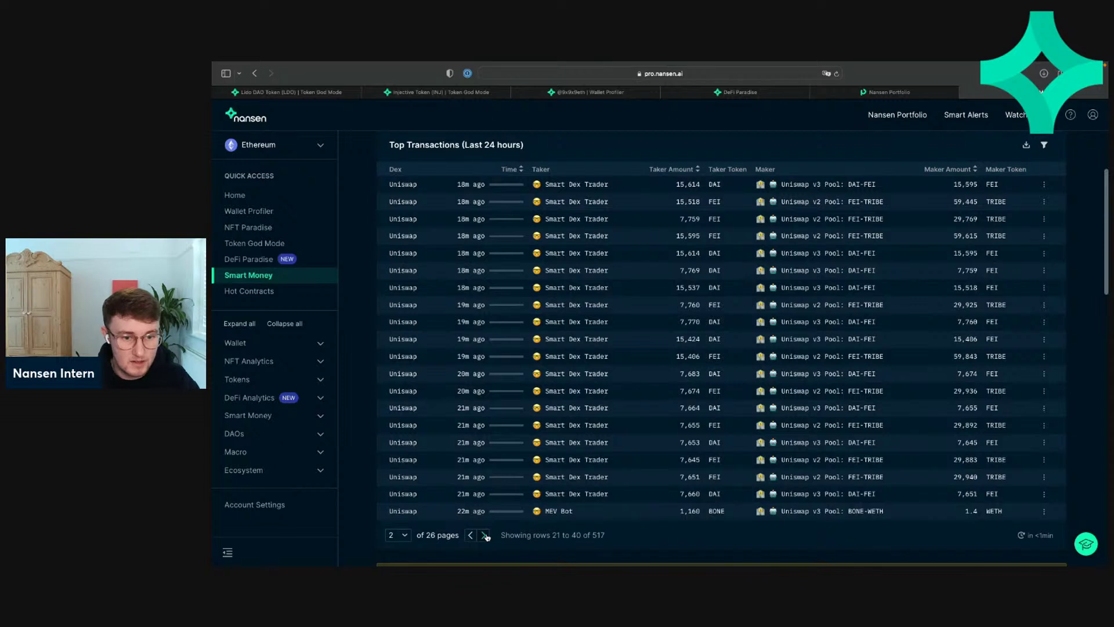
pyautogui.click(484, 535)
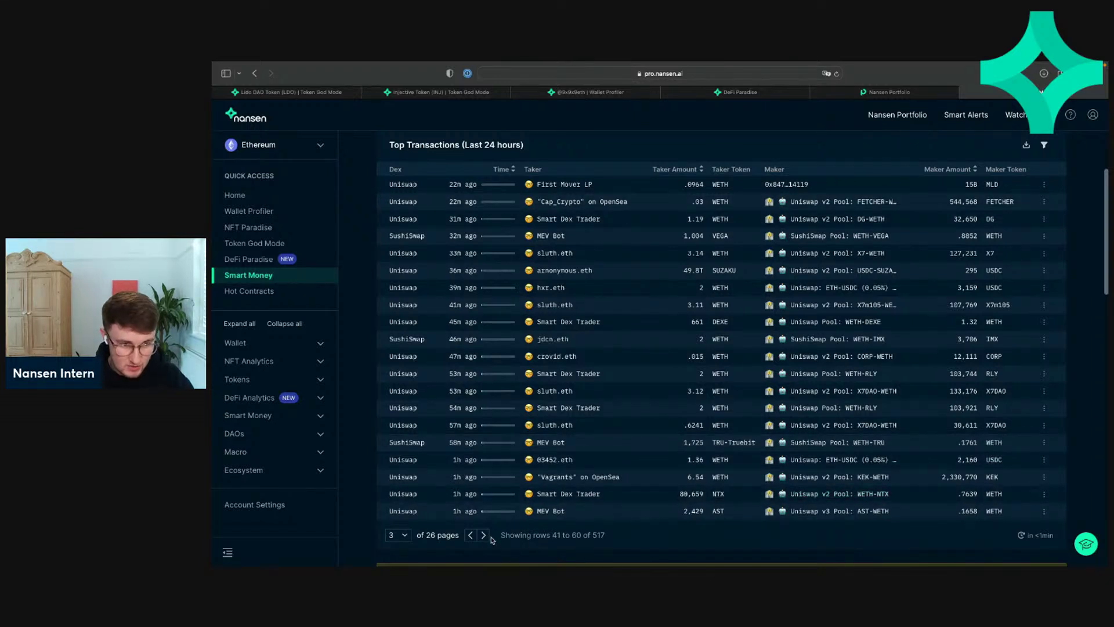
pyautogui.doubleClick(470, 535)
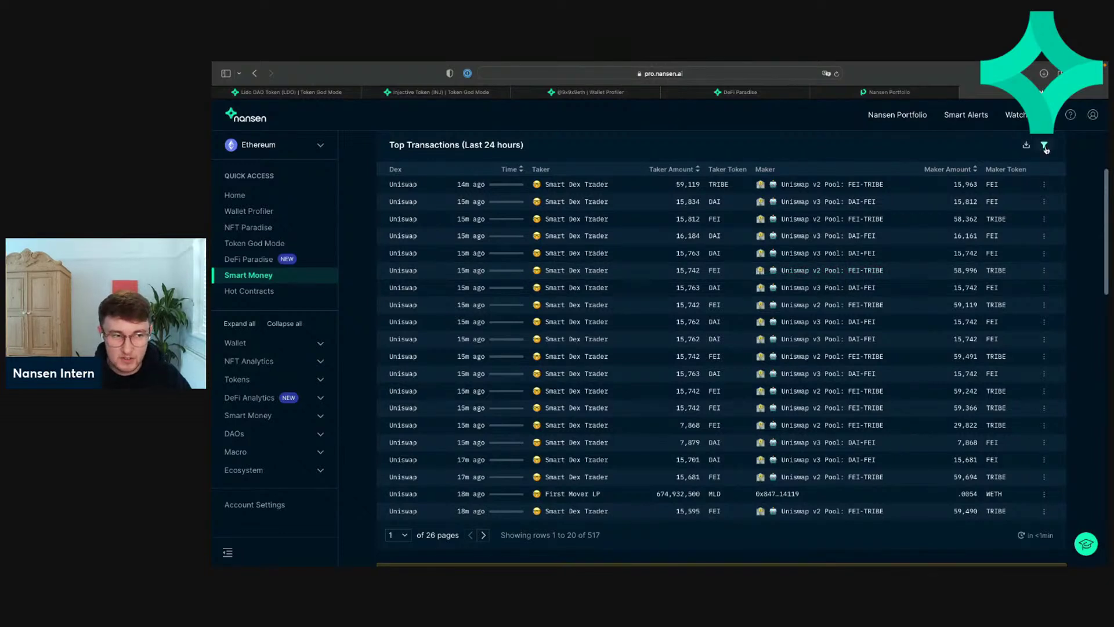
# Step: Filter the Top Transactions table to Taker Token WETH
pyautogui.click(1044, 146)
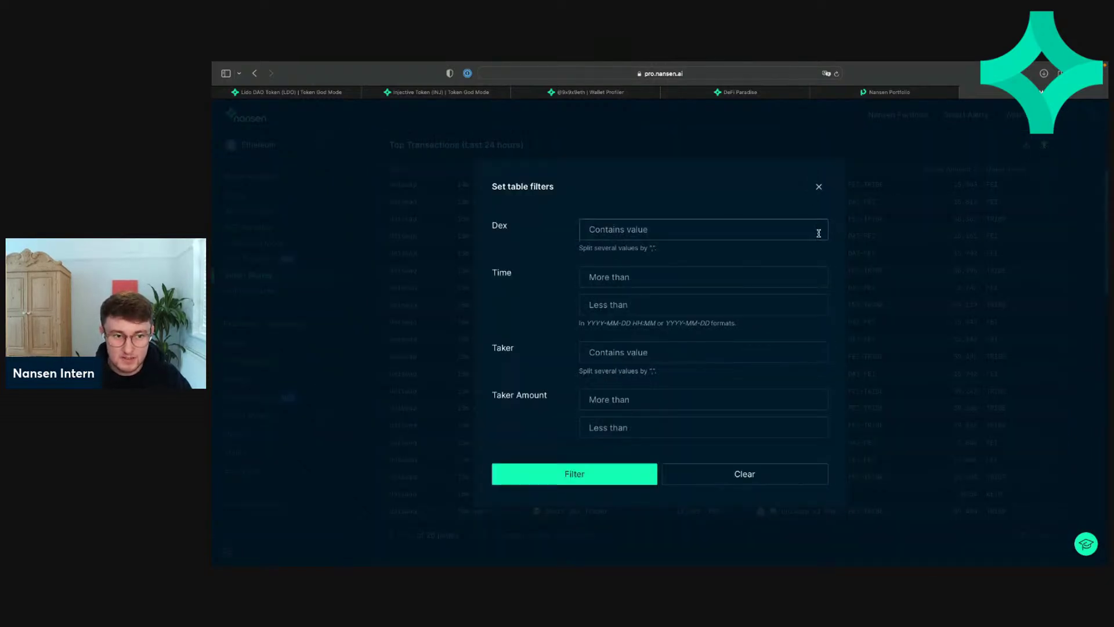
pyautogui.scroll(-3, 731, 296)
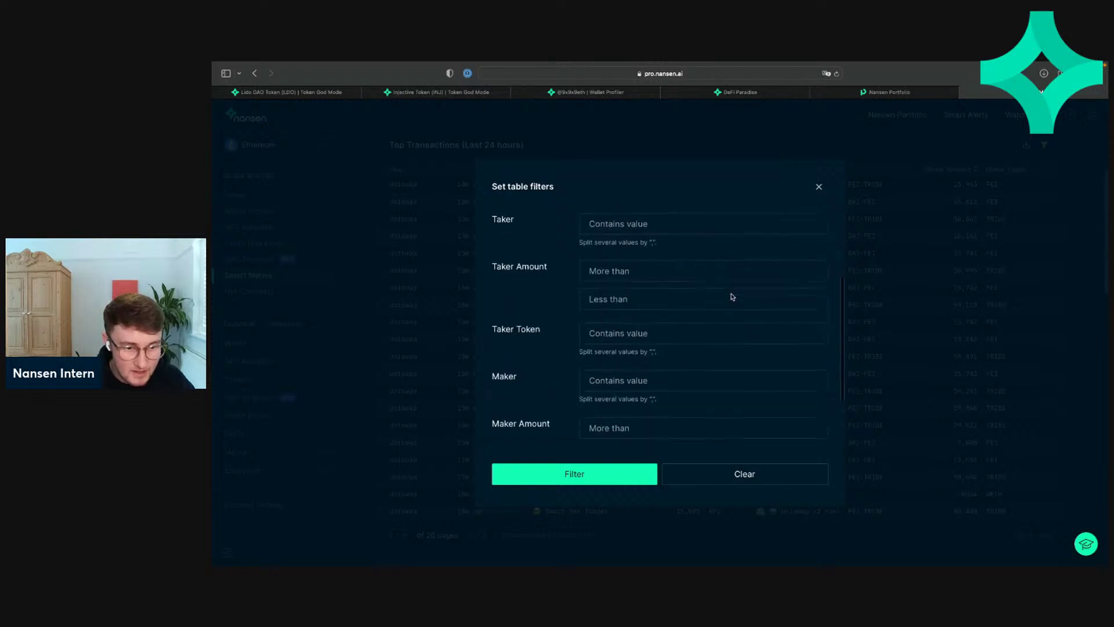
pyautogui.scroll(1, 732, 297)
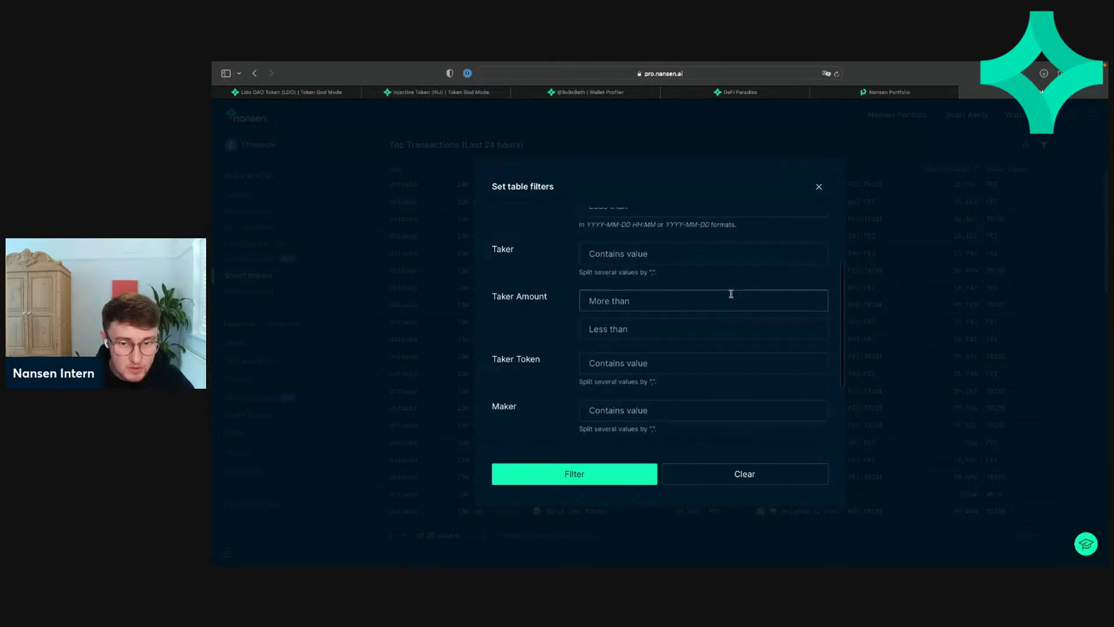
pyautogui.scroll(-3, 665, 356)
pyautogui.scroll(2, 666, 356)
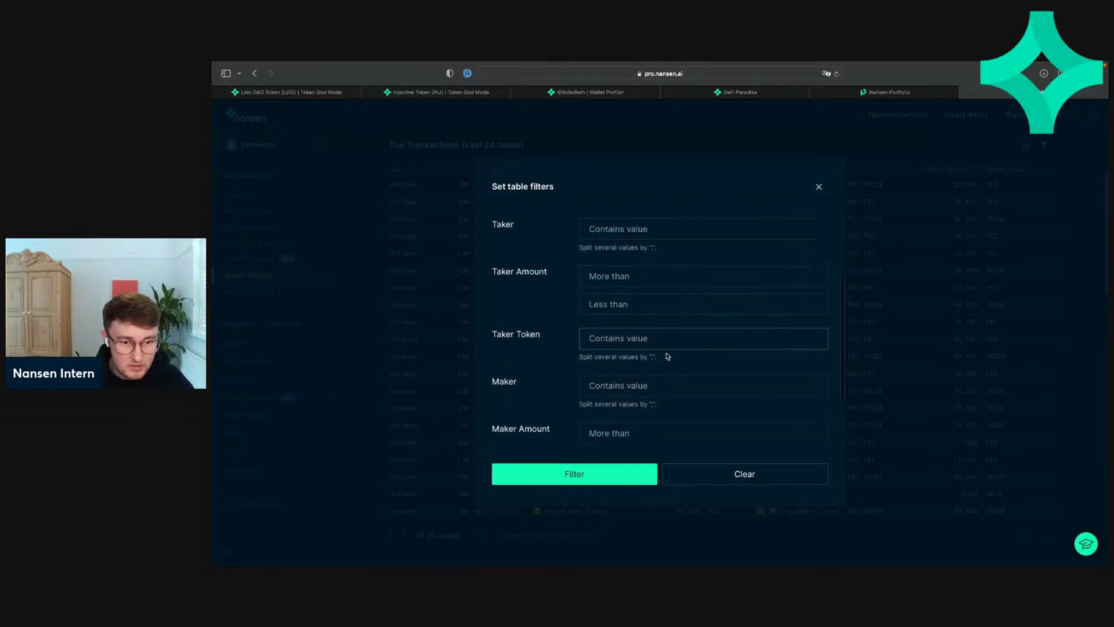
pyautogui.click(633, 344)
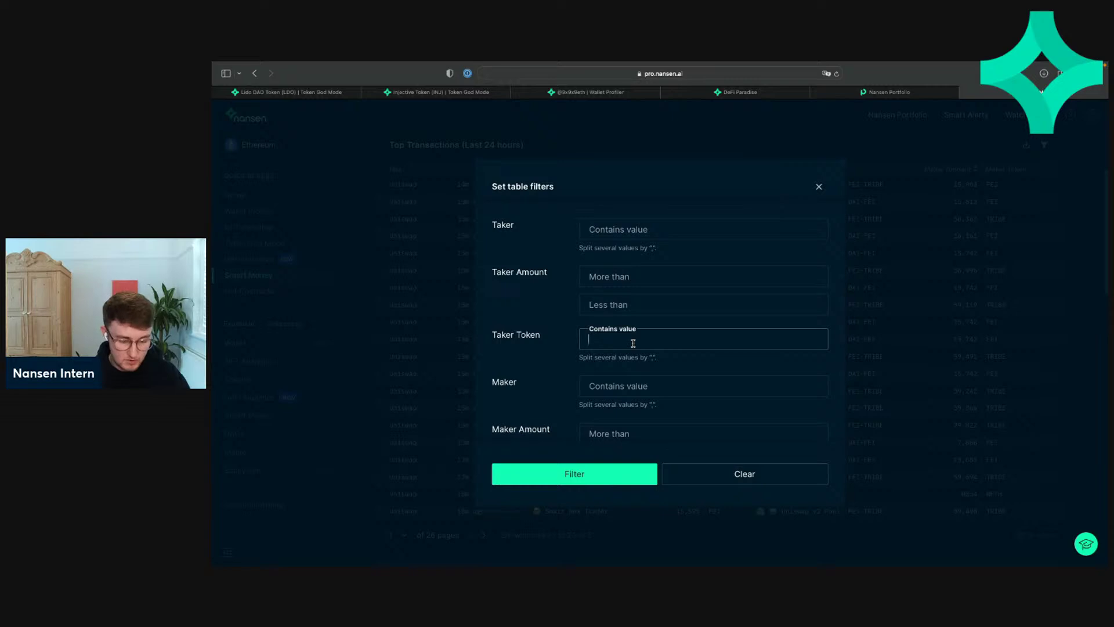
pyautogui.write('WETH')
pyautogui.click(673, 535)
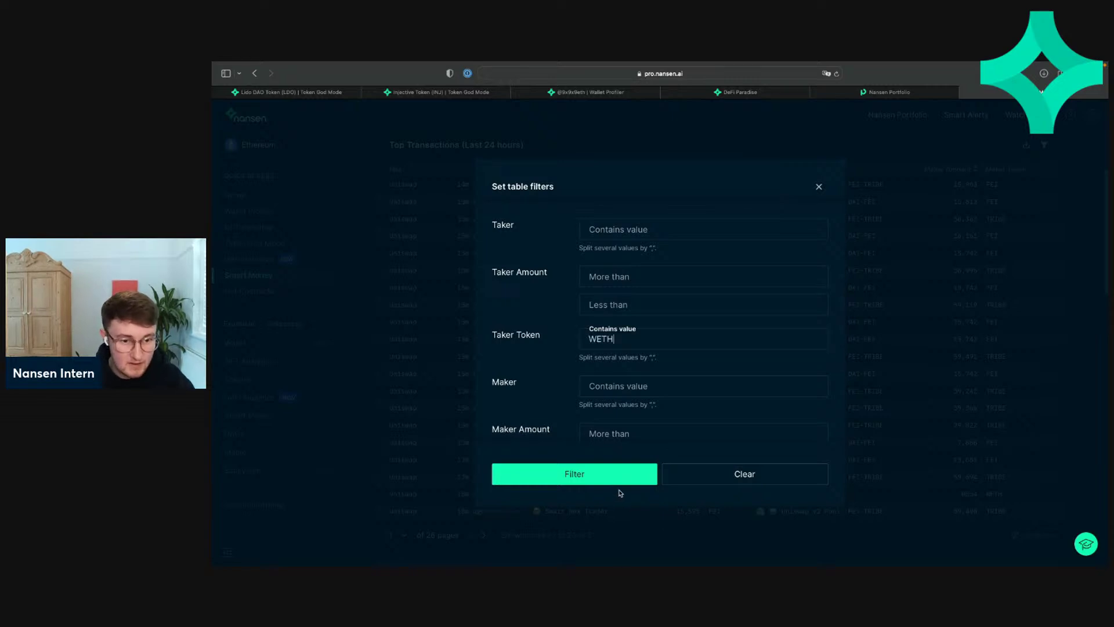
pyautogui.click(601, 472)
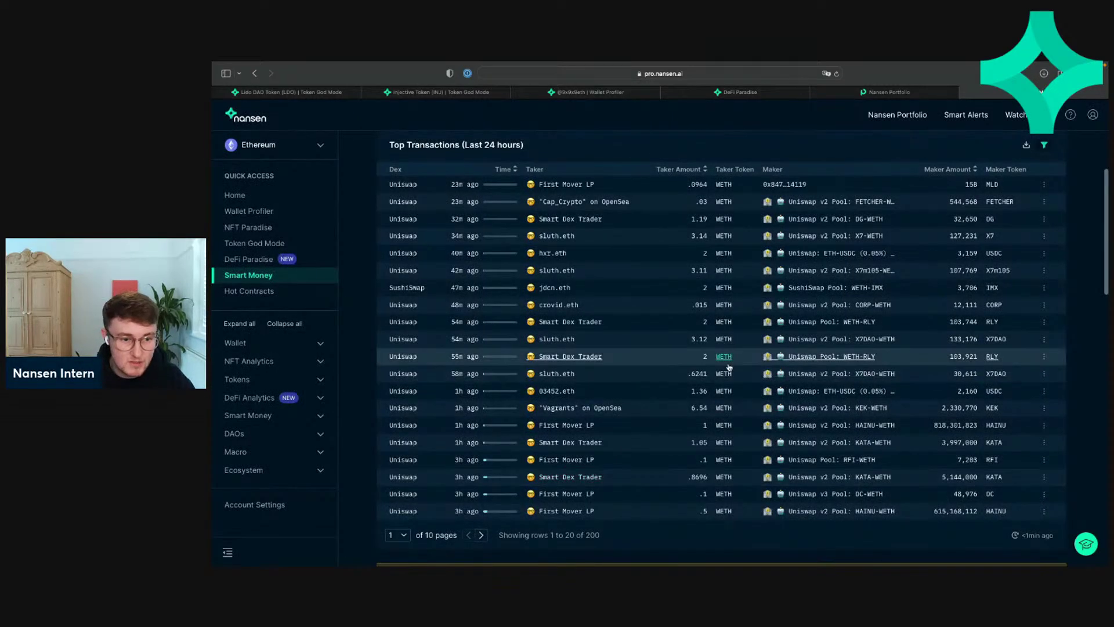
# Step: Page through the WETH trades to page 3, then back to page 1 of 10
pyautogui.scroll(1, 605, 443)
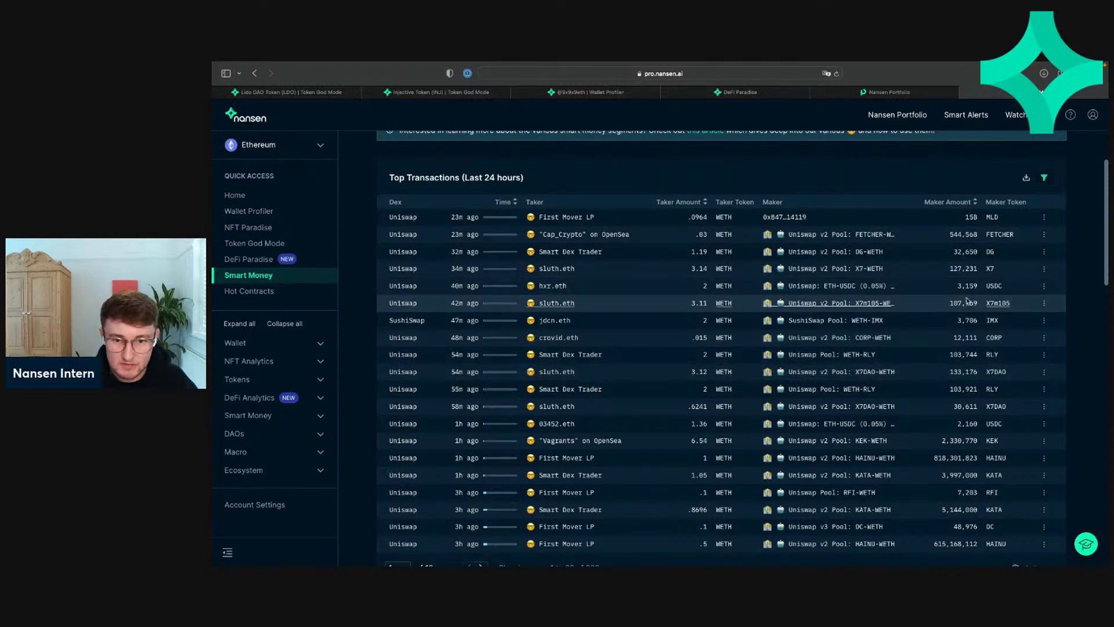
pyautogui.scroll(-1, 800, 423)
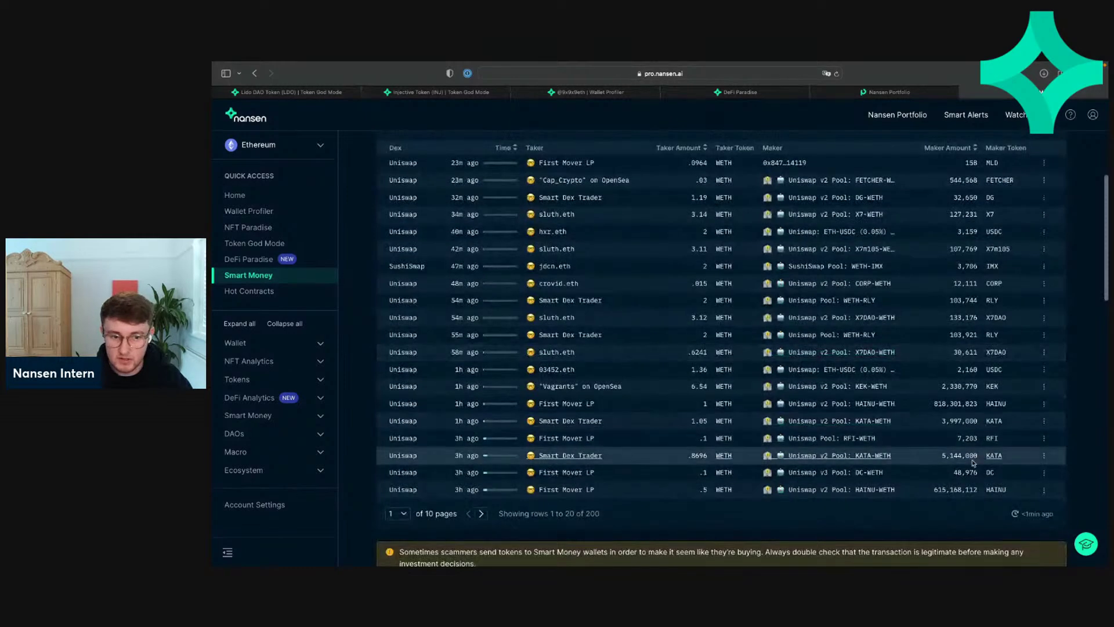
pyautogui.click(482, 514)
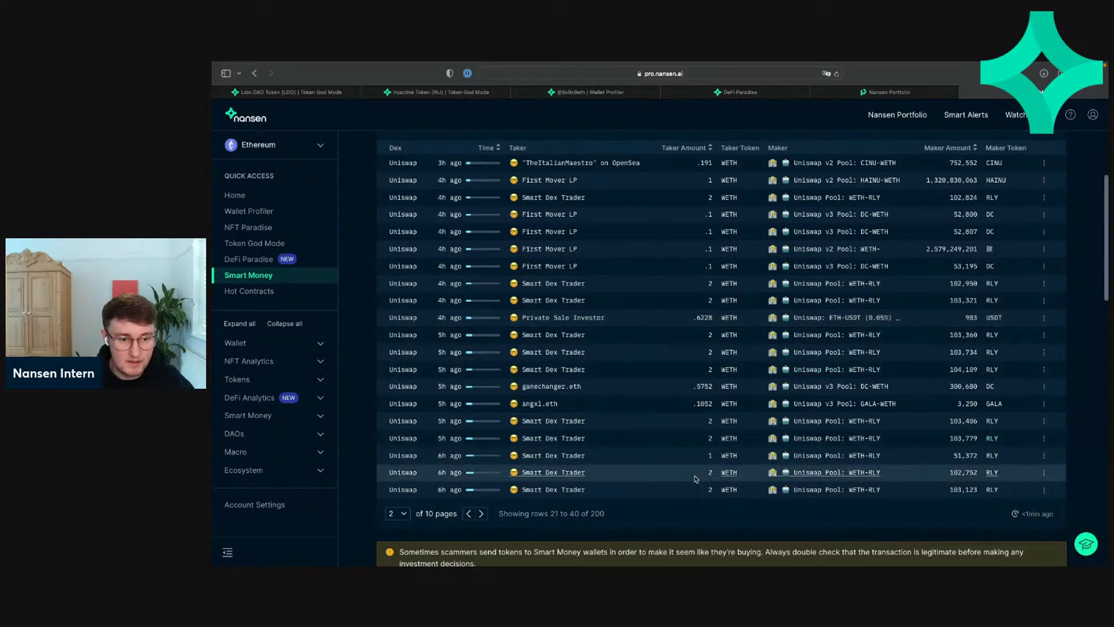
pyautogui.click(481, 514)
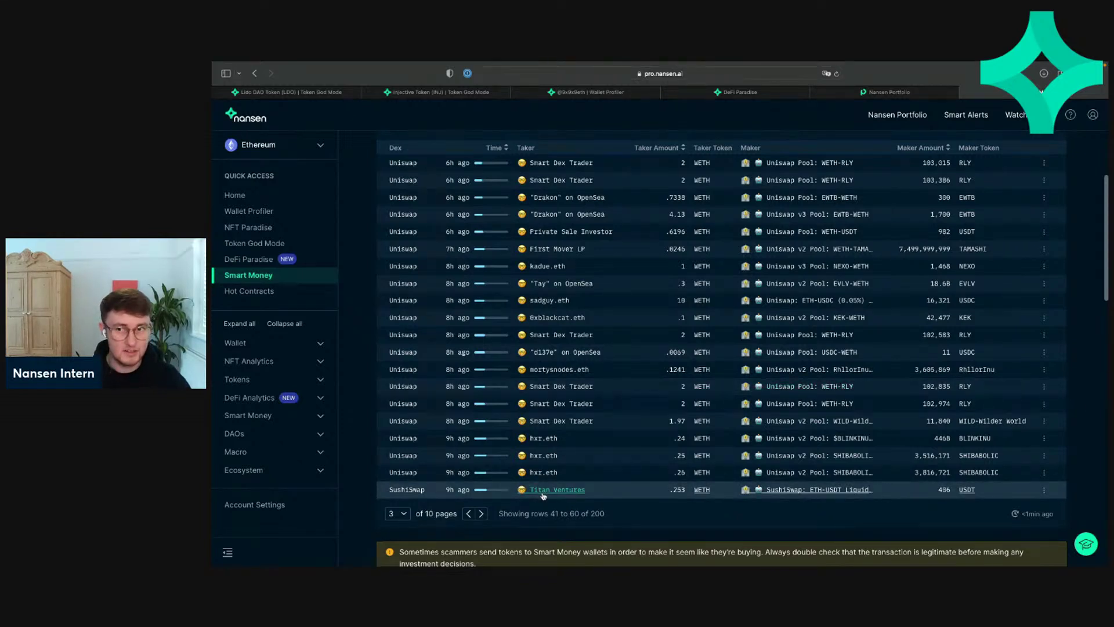
pyautogui.click(1110, 255)
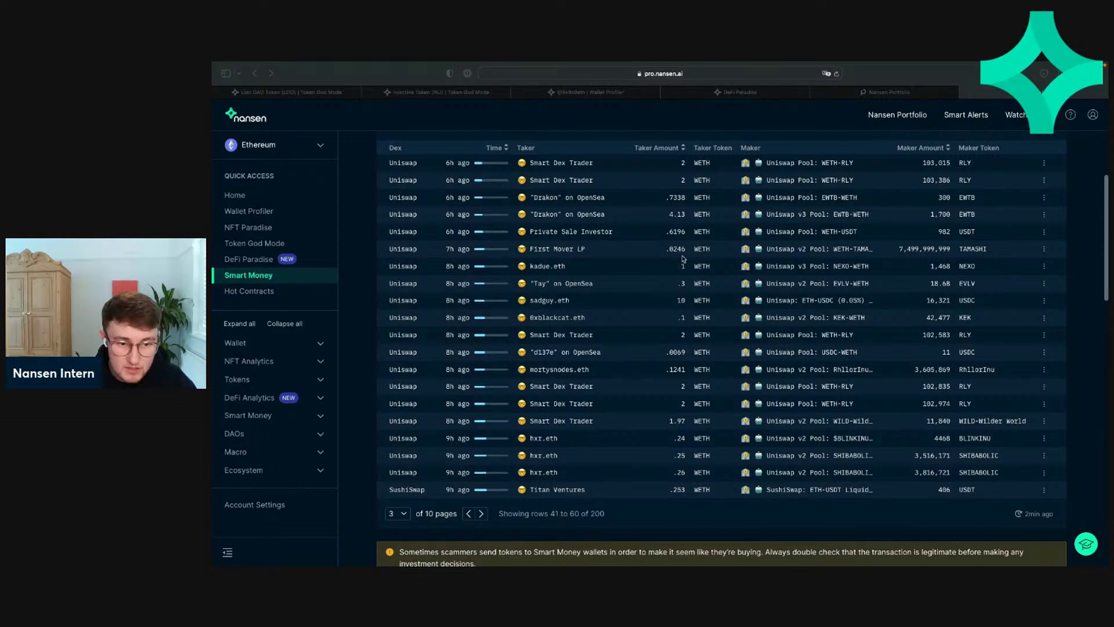
pyautogui.click(469, 515)
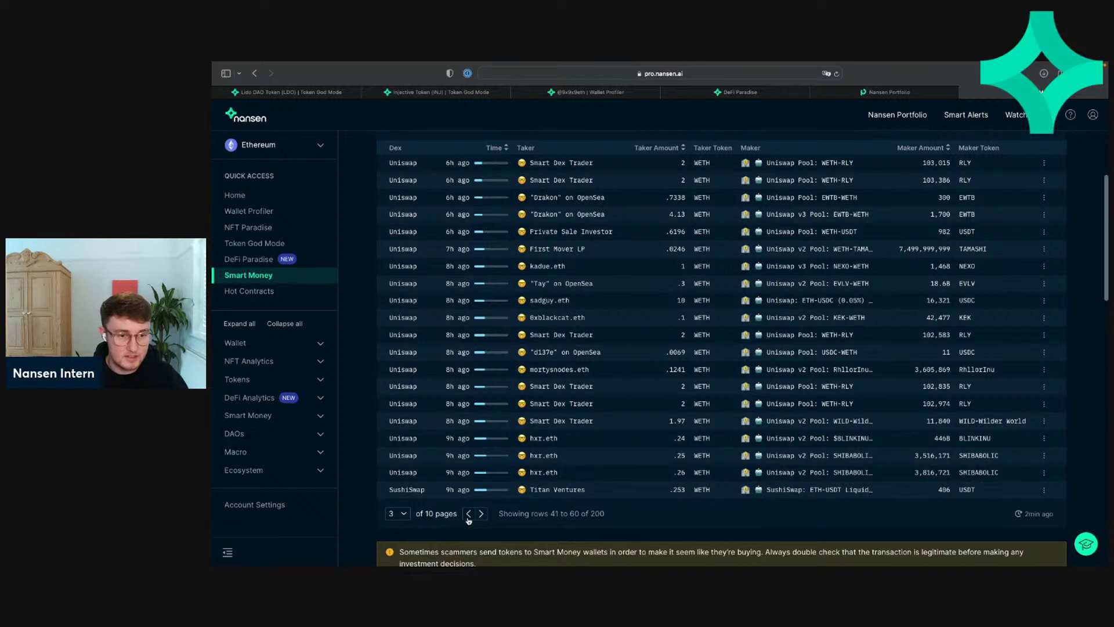
pyautogui.click(469, 514)
pyautogui.click(469, 514)
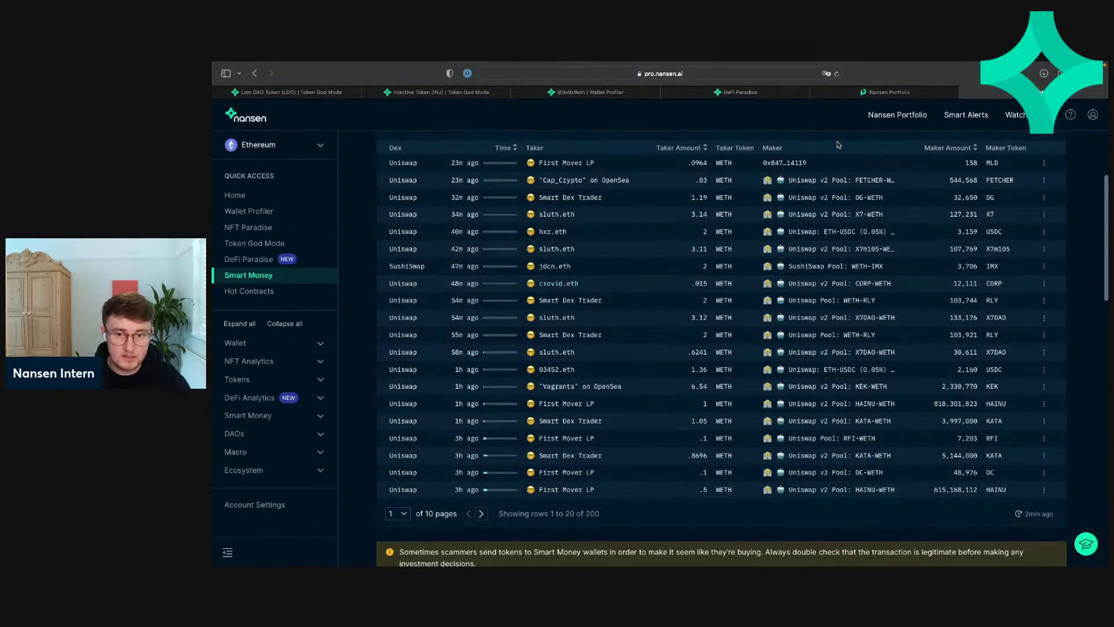
# Step: Sort trades by Taker Amount descending and show the top taker's WETH Top Depositors
pyautogui.click(703, 148)
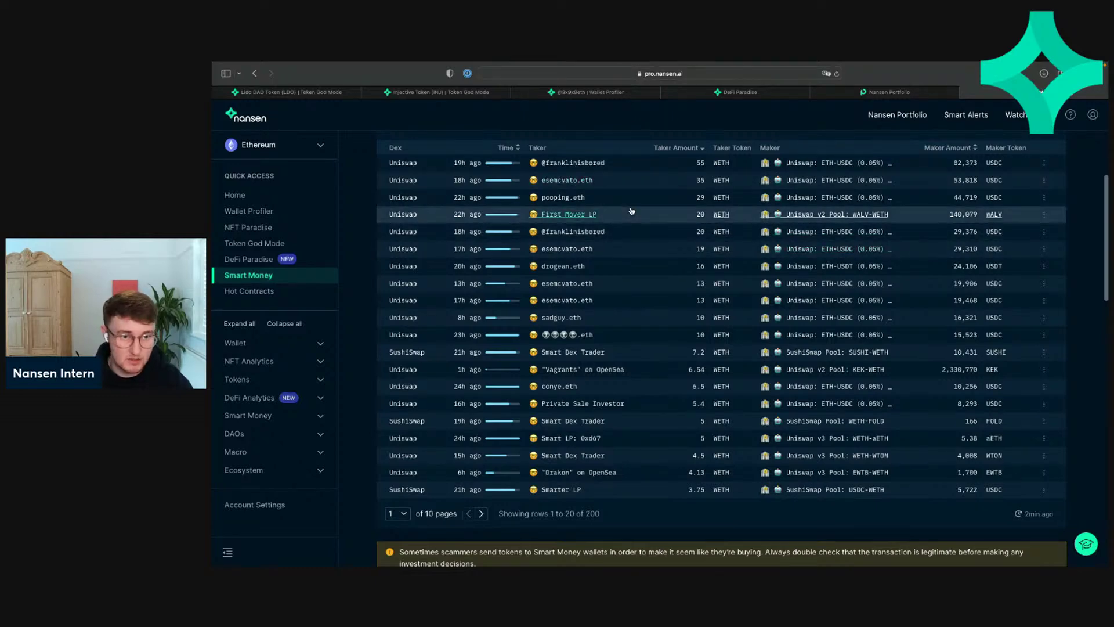
pyautogui.scroll(5, 632, 211)
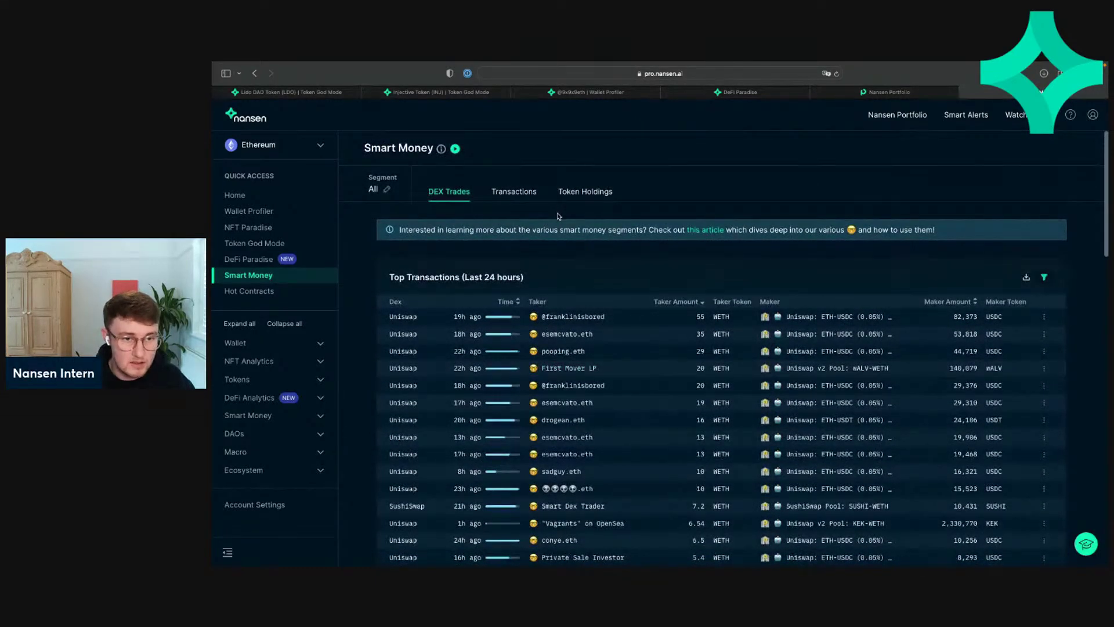
pyautogui.click(572, 317)
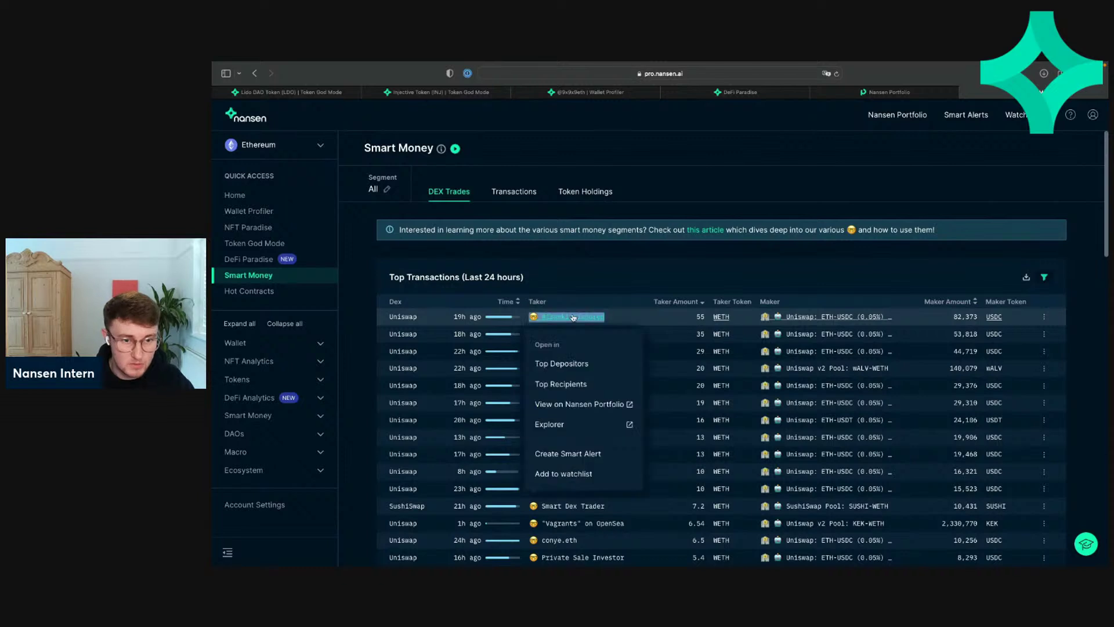
pyautogui.click(592, 363)
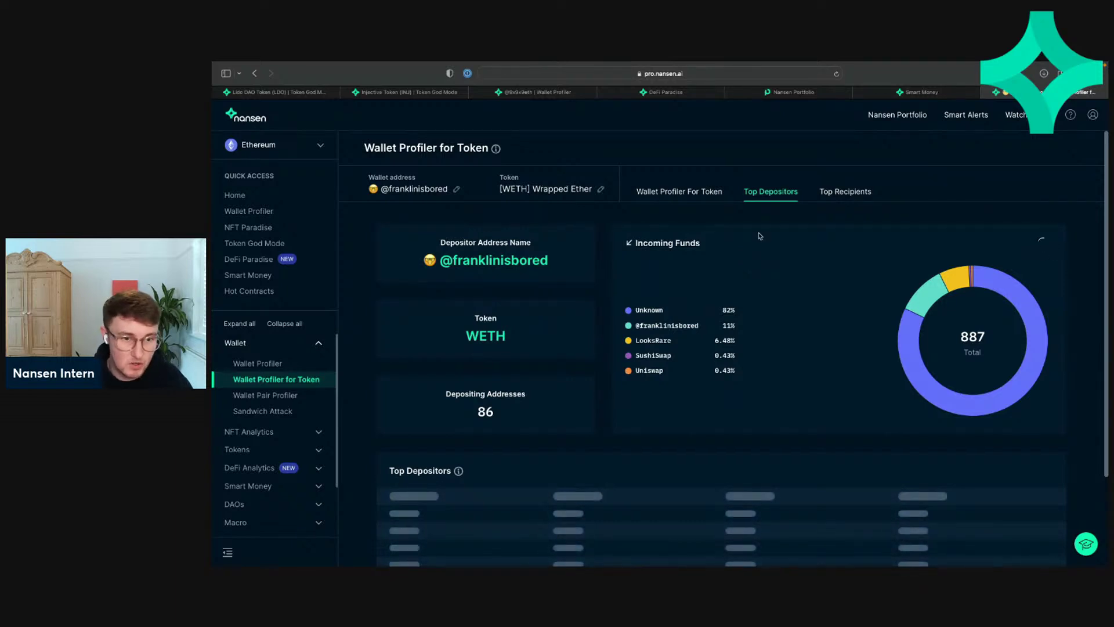
# Step: Browse the wallet's WETH profile tabs: overview, Top Depositors and Top Recipients
pyautogui.click(680, 195)
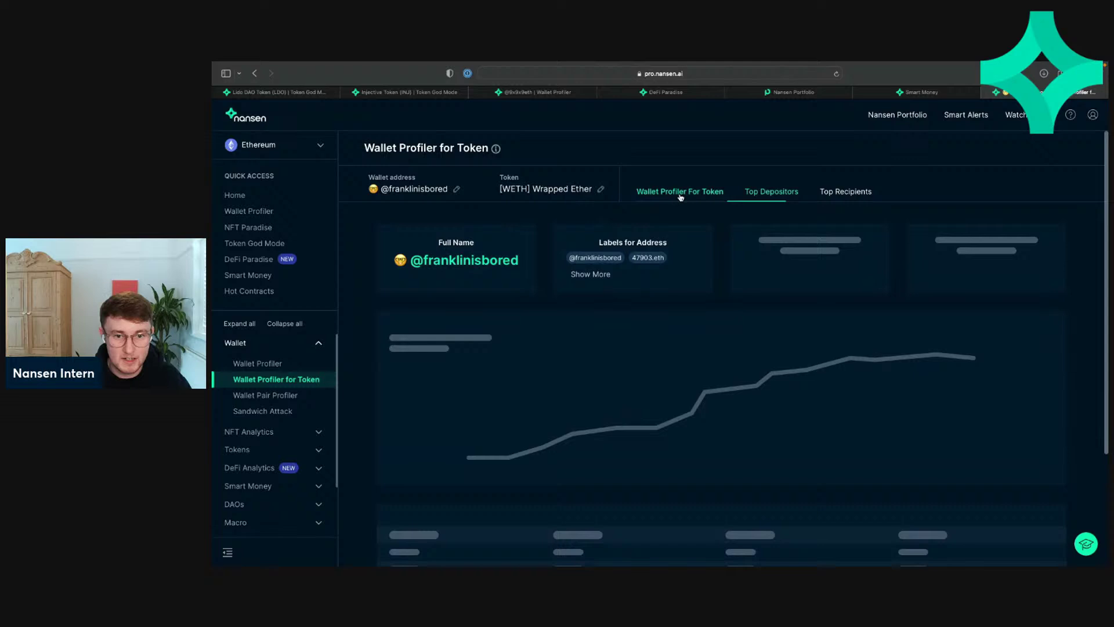
pyautogui.click(772, 201)
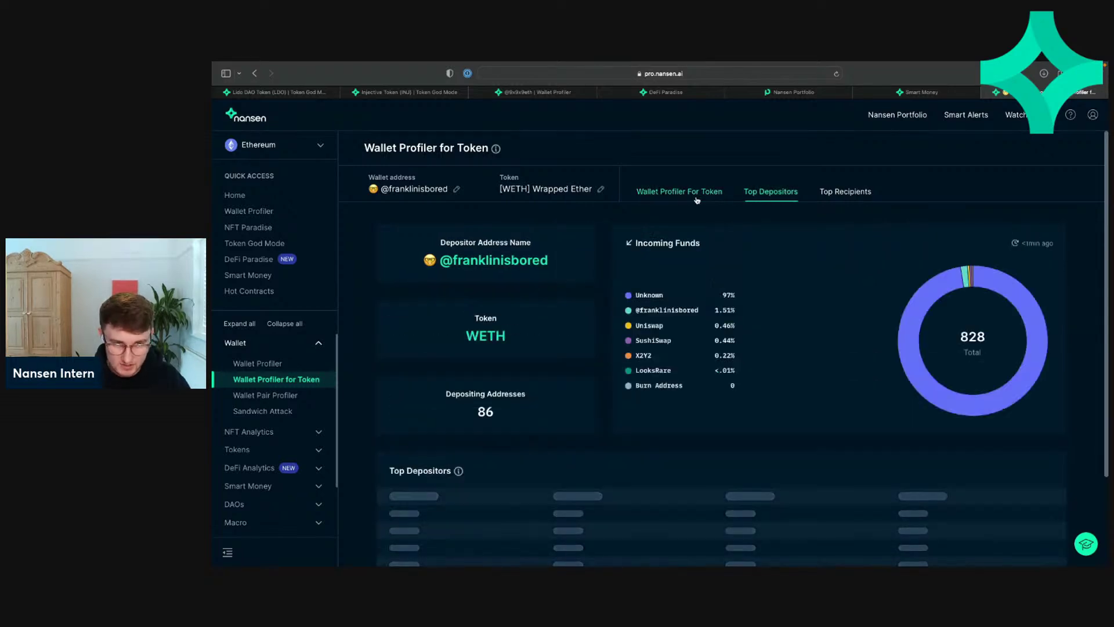
pyautogui.click(698, 198)
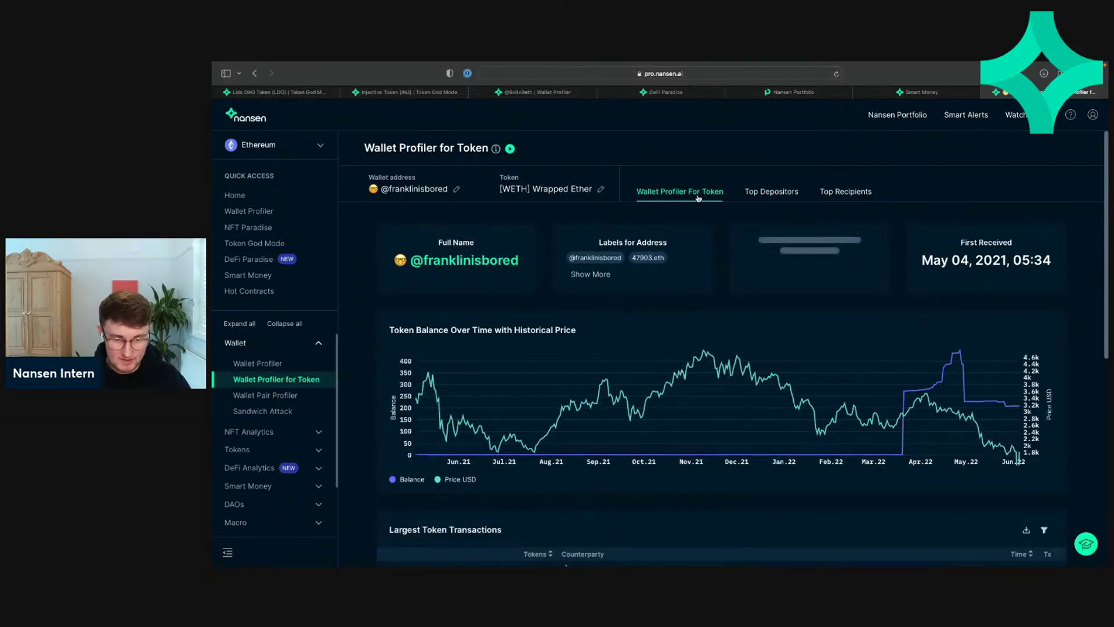
pyautogui.scroll(-2, 727, 369)
pyautogui.scroll(-6, 727, 369)
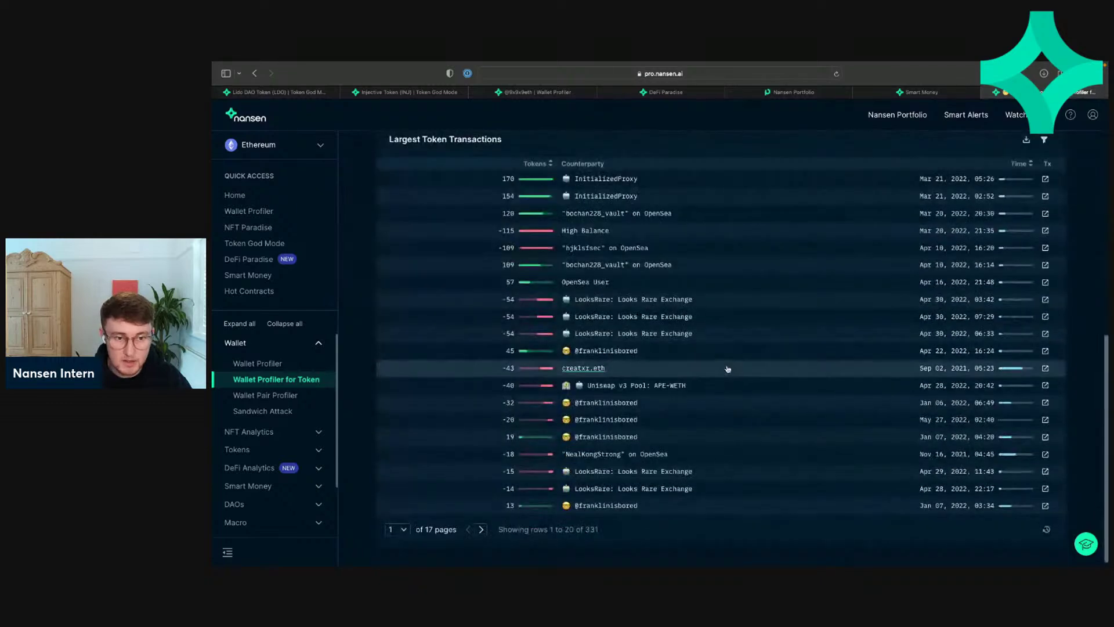
pyautogui.scroll(7, 728, 369)
pyautogui.scroll(-1, 728, 369)
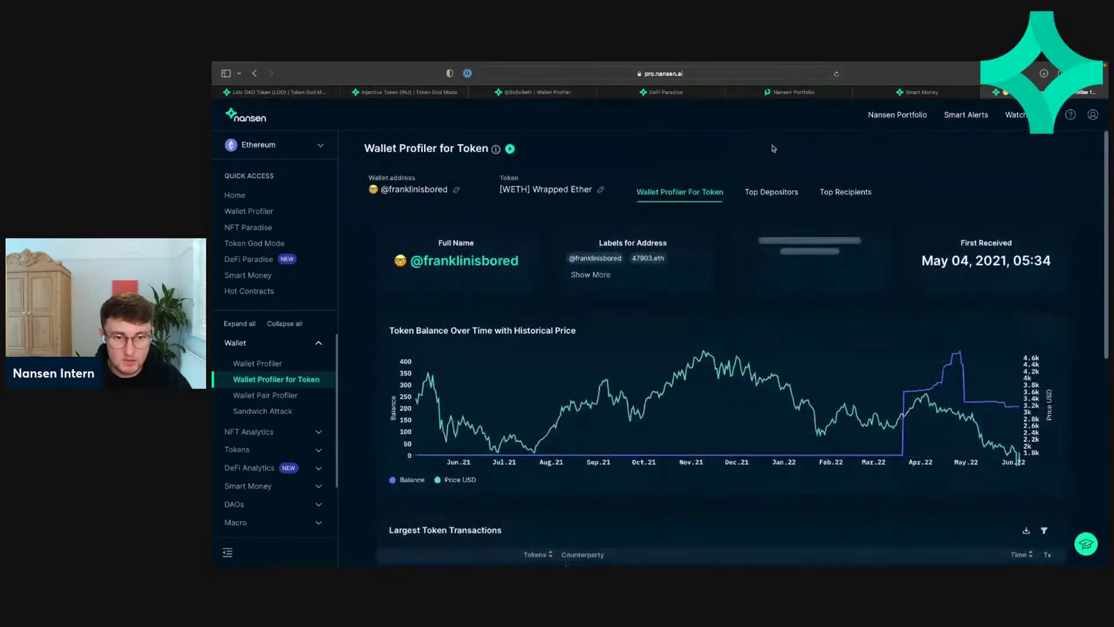
pyautogui.click(780, 193)
pyautogui.click(849, 200)
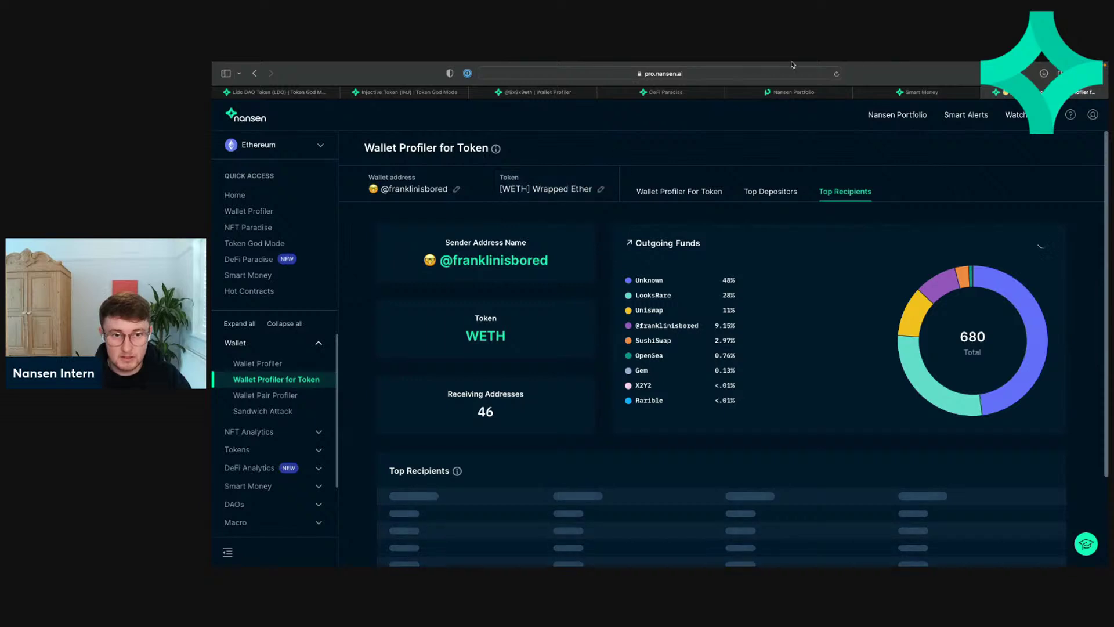
pyautogui.click(757, 74)
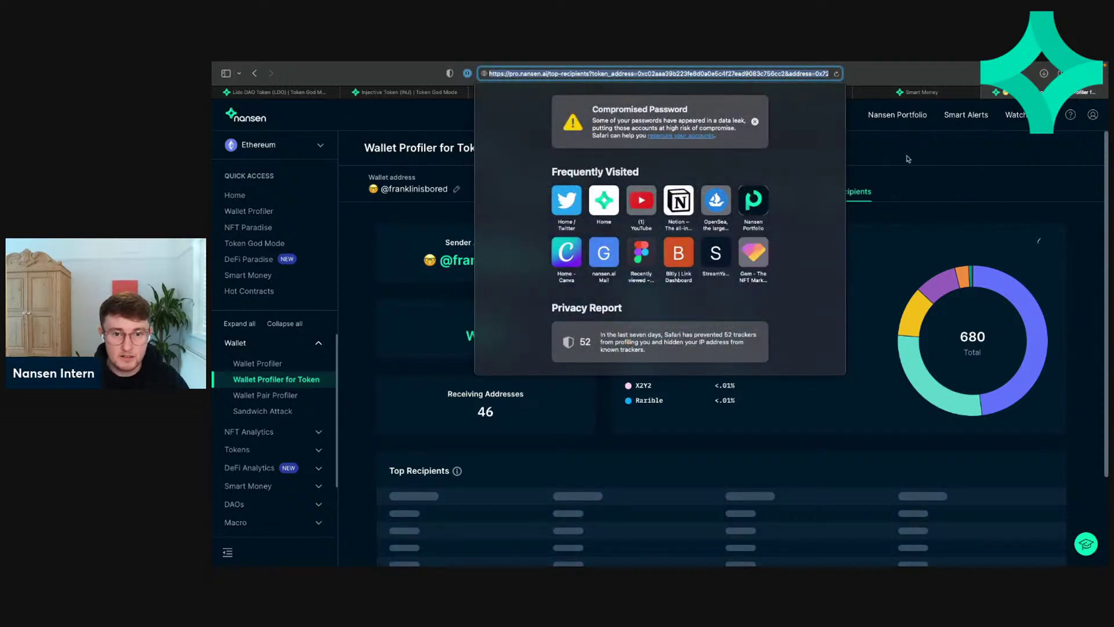
pyautogui.click(907, 159)
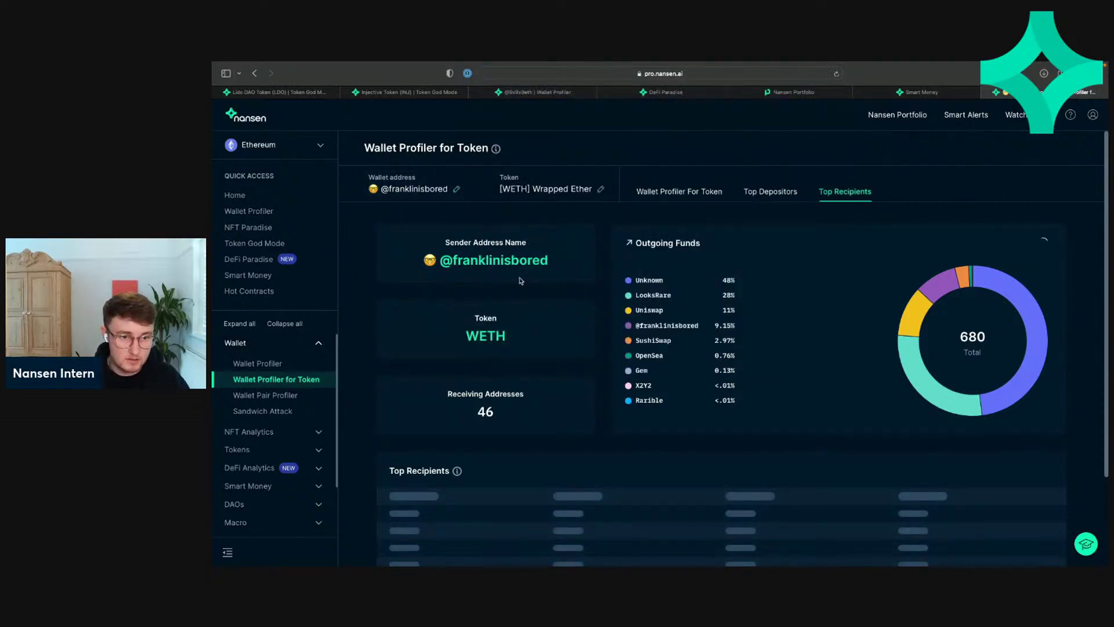
# Step: Open the sending wallet's Wallet Profiler, copy its address, and go to Nansen Portfolio
pyautogui.click(503, 262)
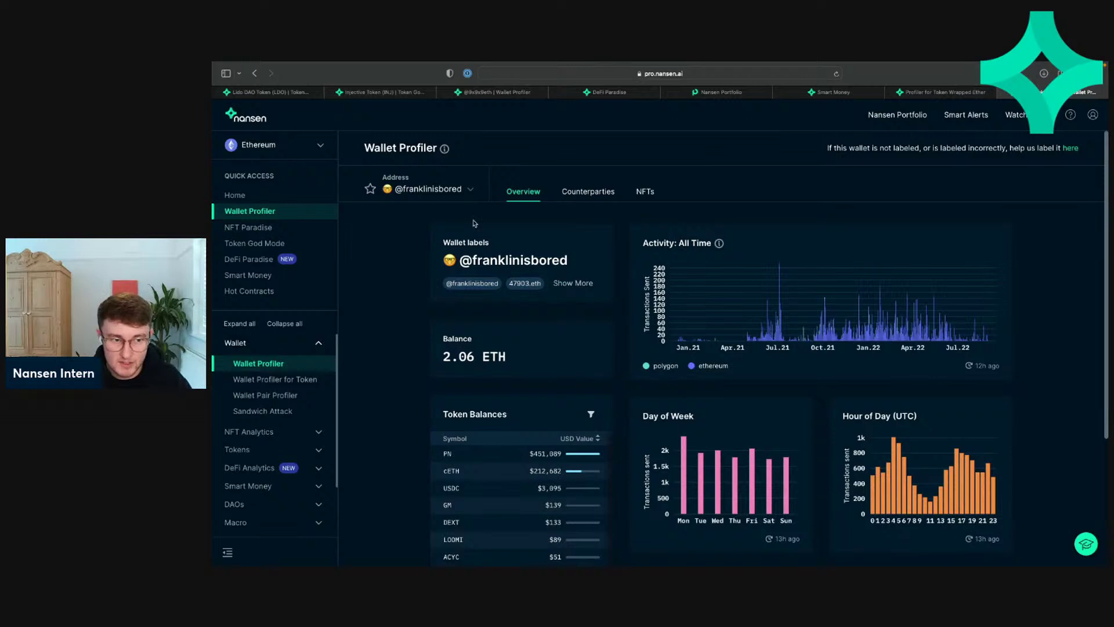
pyautogui.click(442, 192)
pyautogui.click(390, 218)
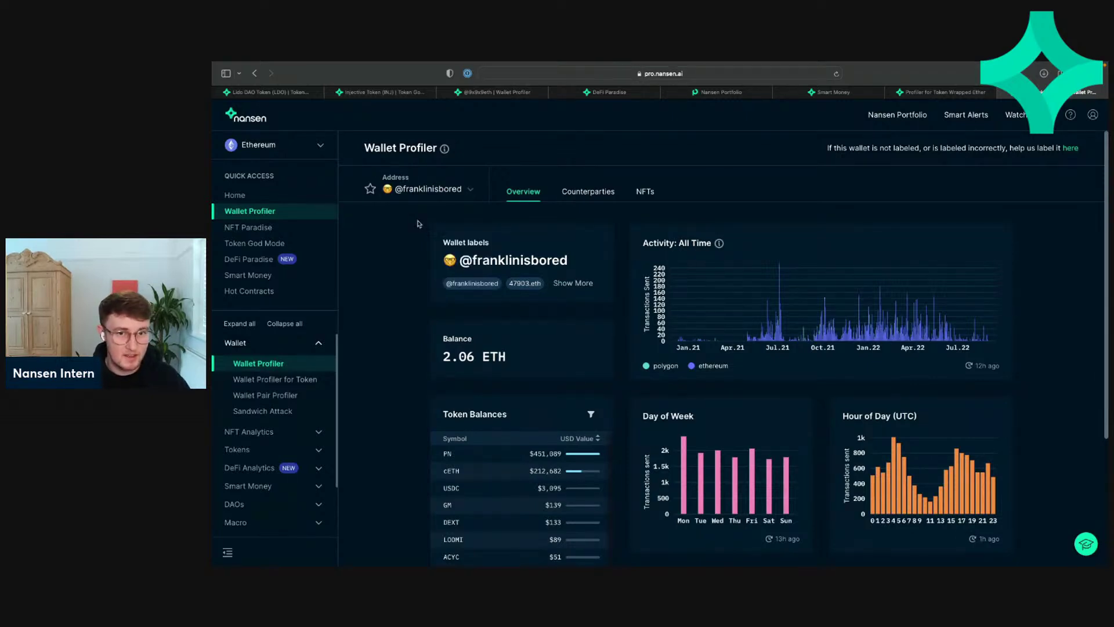
pyautogui.click(698, 90)
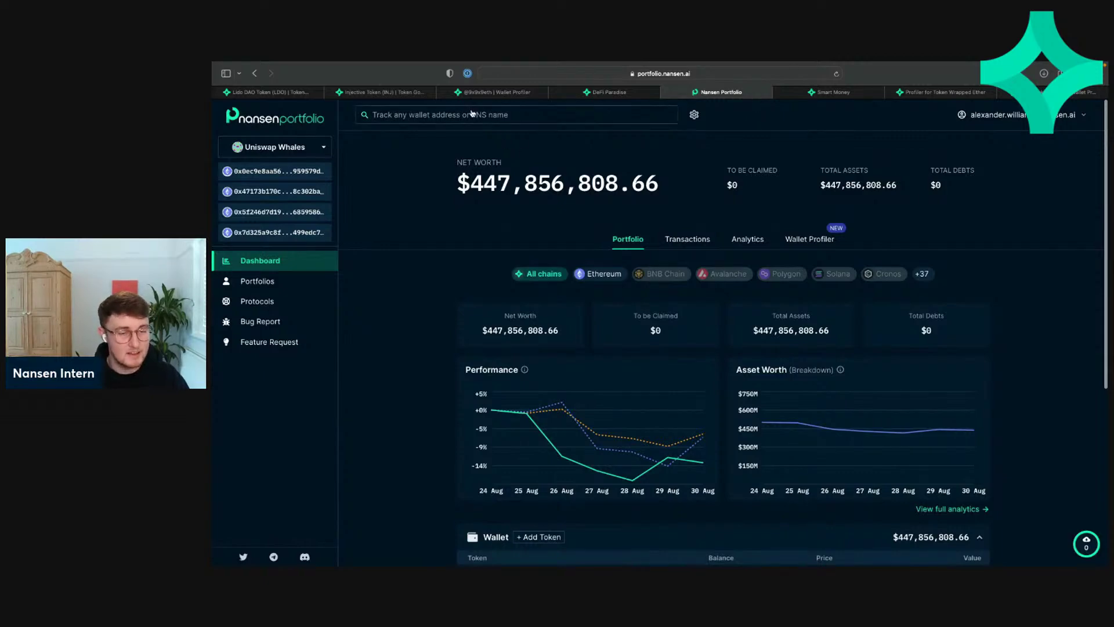
# Step: Search the pasted wallet address and review its $6,670.80 holdings and $211,487.53 Compound position
pyautogui.click(470, 114)
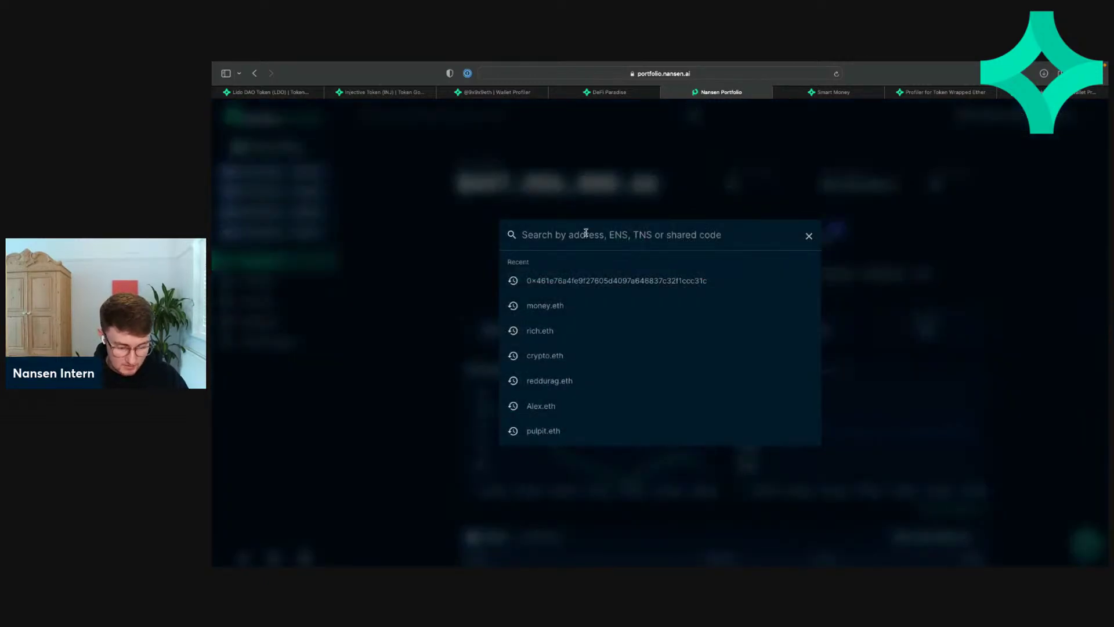
pyautogui.press('super+v')
pyautogui.press('Return')
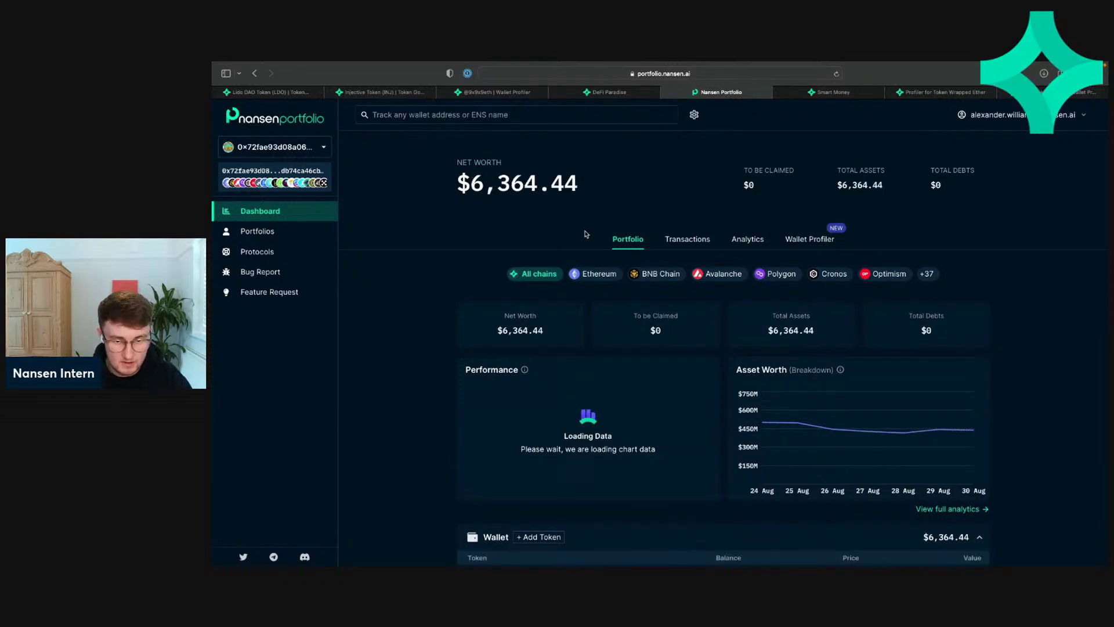
pyautogui.scroll(-2, 530, 324)
pyautogui.scroll(2, 535, 325)
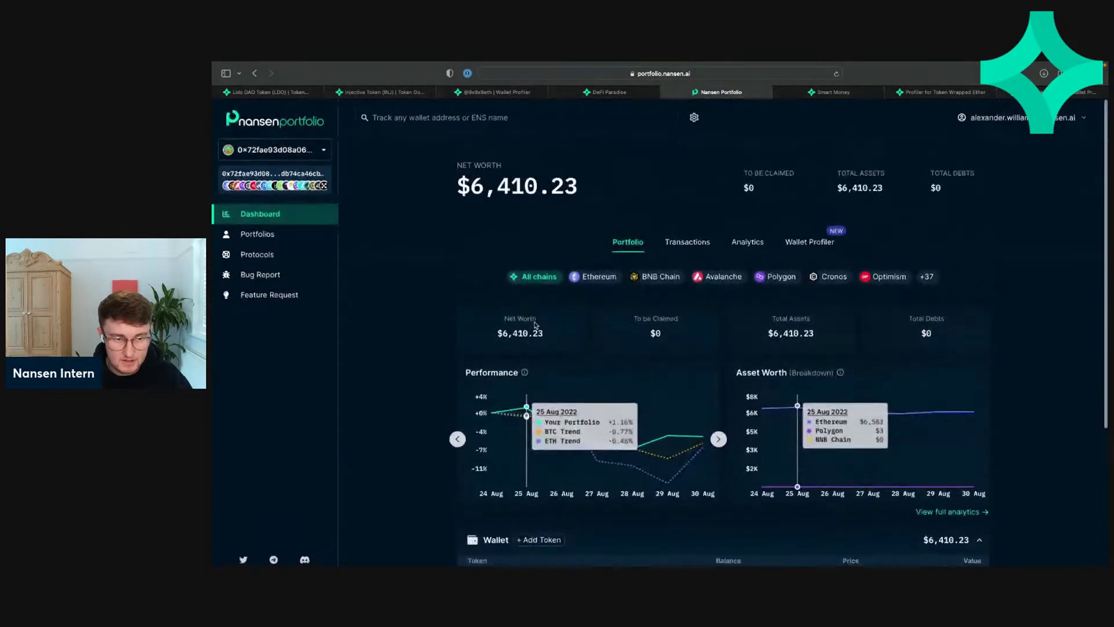
pyautogui.scroll(-4, 587, 291)
pyautogui.scroll(2, 584, 291)
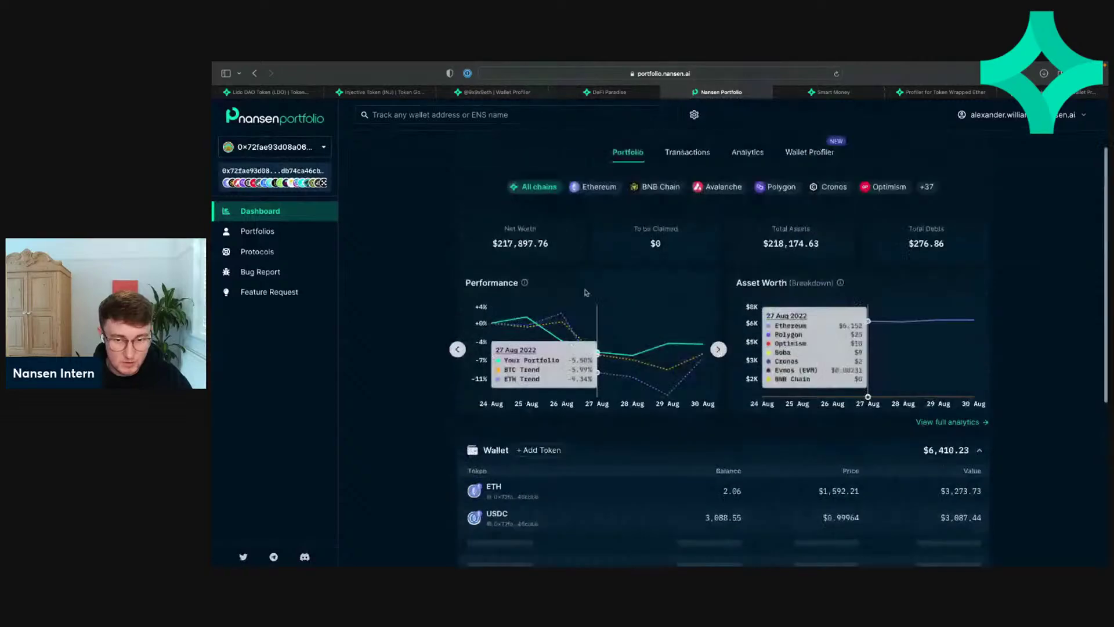
pyautogui.scroll(2, 585, 292)
pyautogui.scroll(-5, 585, 292)
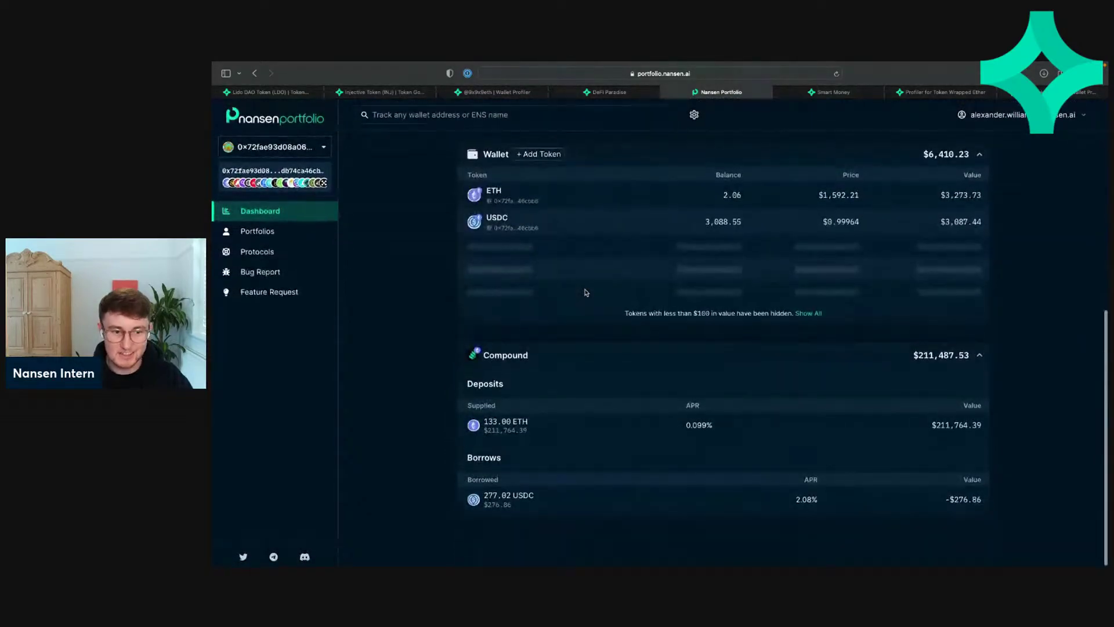
pyautogui.scroll(3, 586, 292)
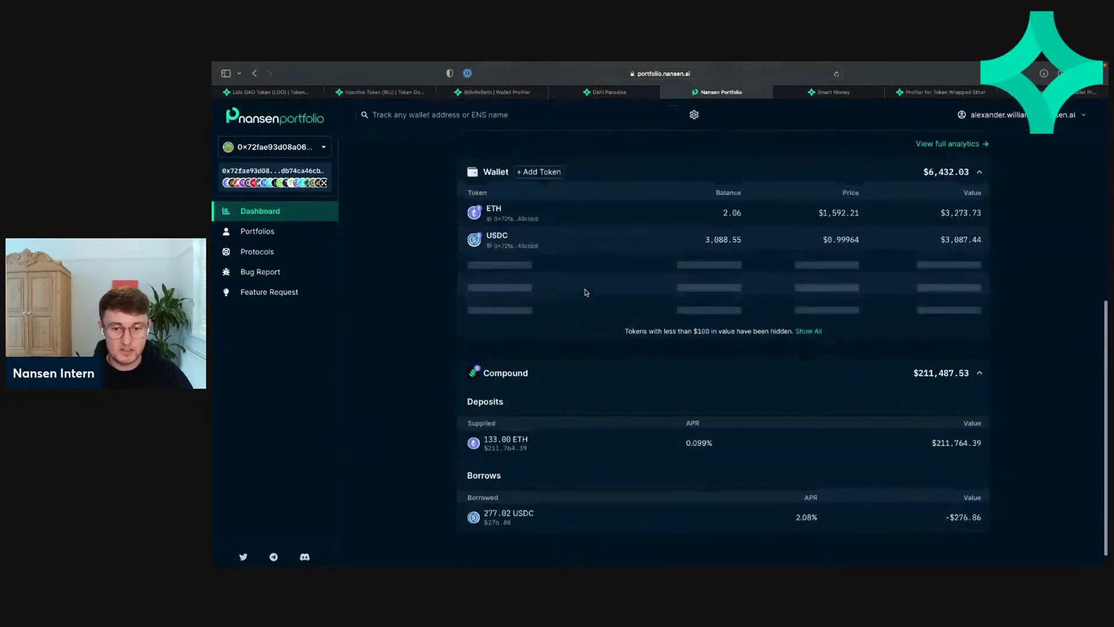
pyautogui.scroll(2, 807, 381)
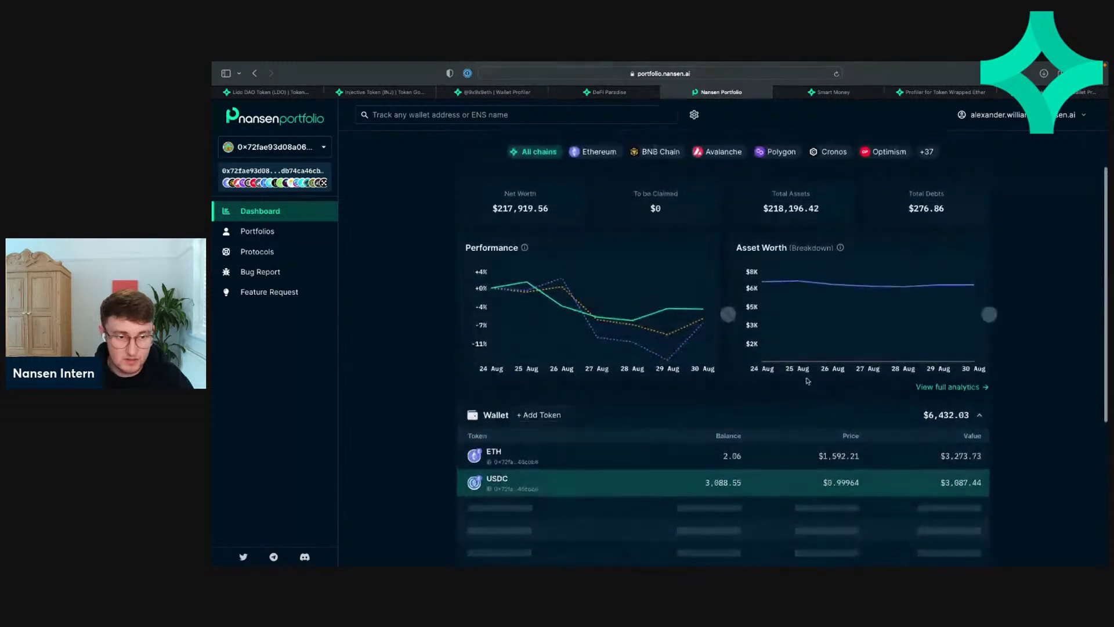
pyautogui.scroll(-5, 824, 395)
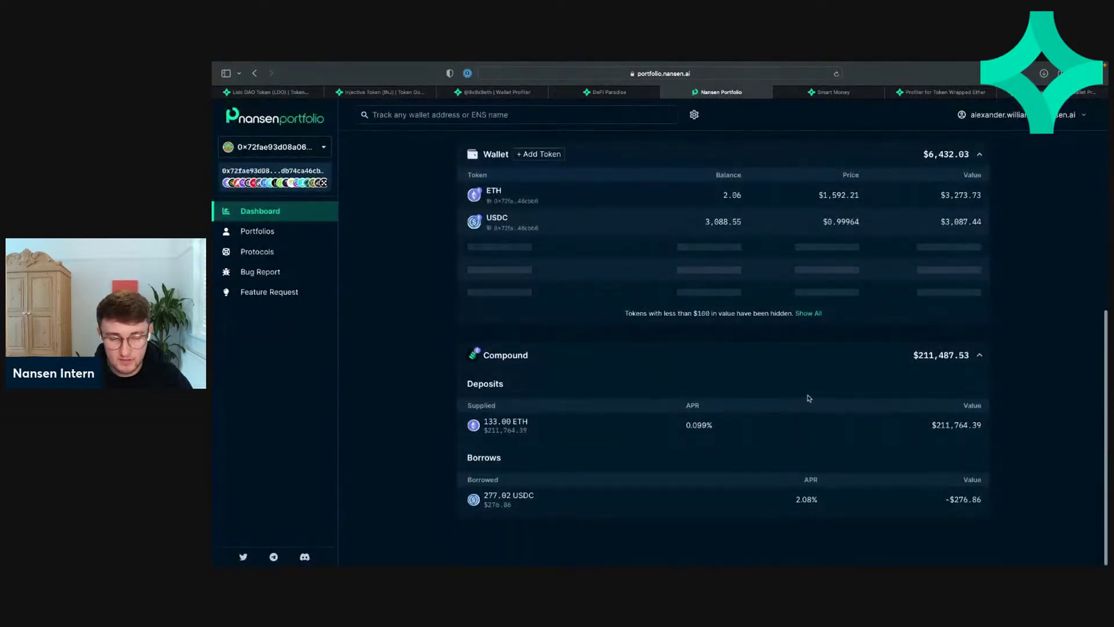
pyautogui.scroll(1, 809, 398)
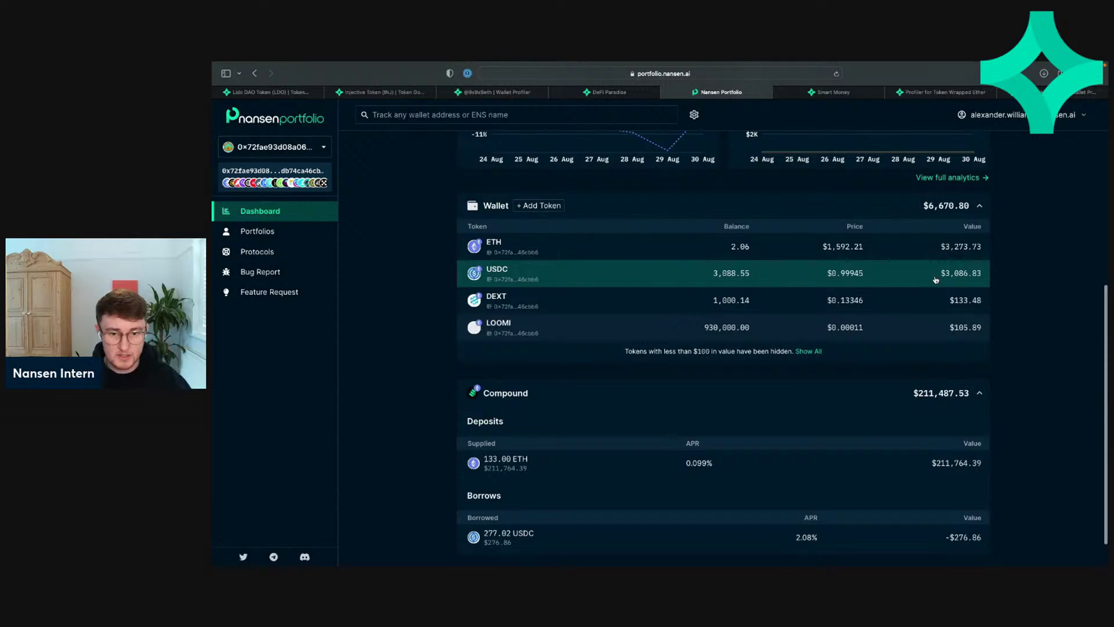
pyautogui.scroll(6, 935, 279)
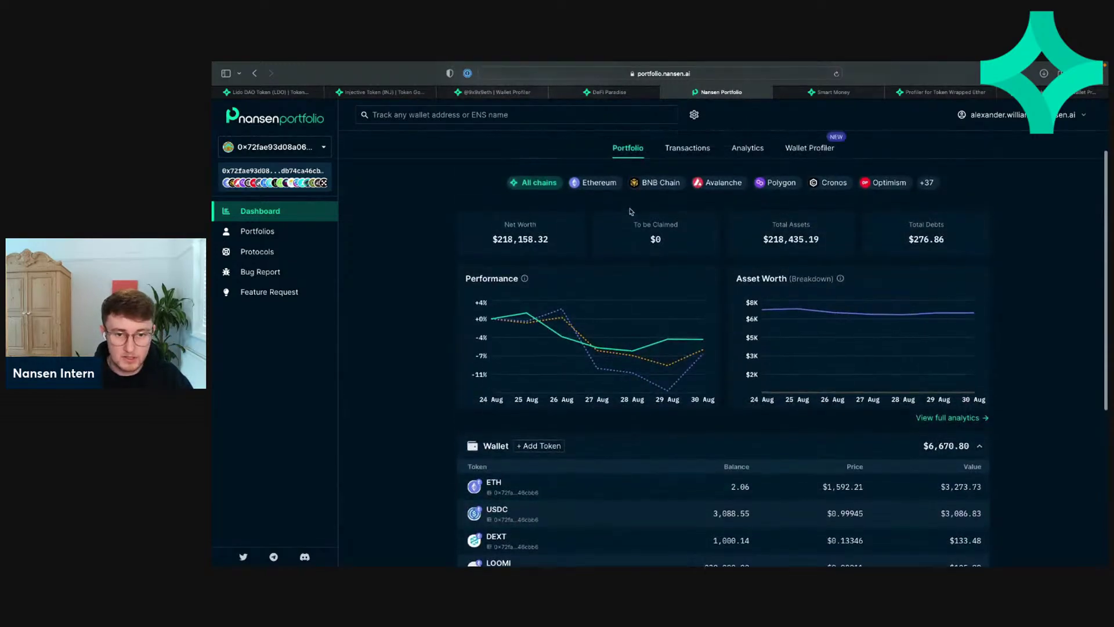
pyautogui.scroll(-7, 636, 383)
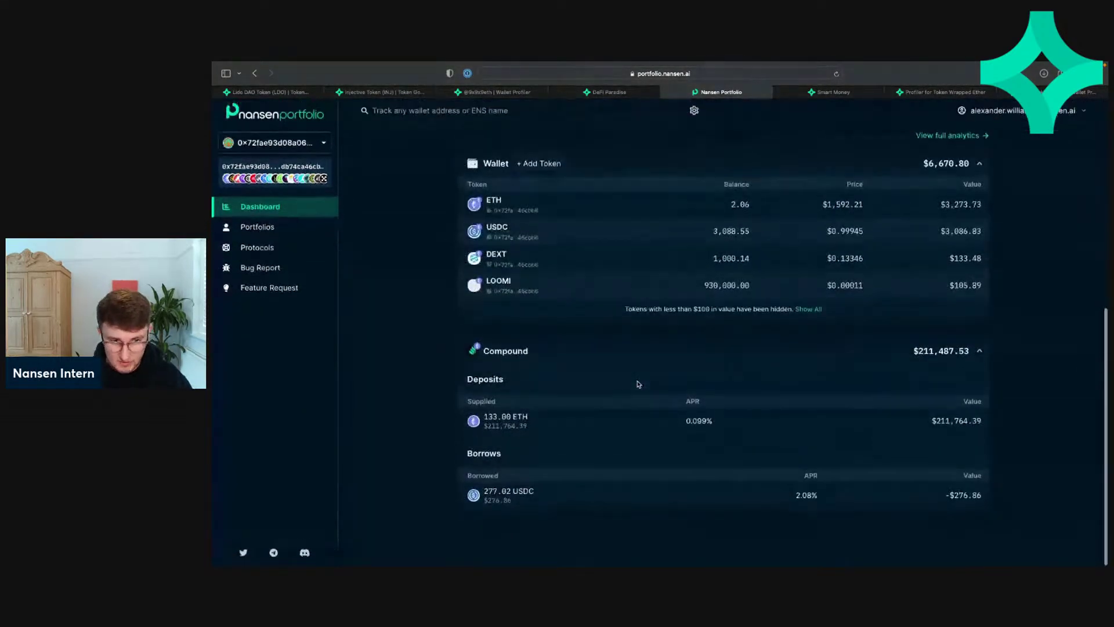
pyautogui.scroll(4, 638, 384)
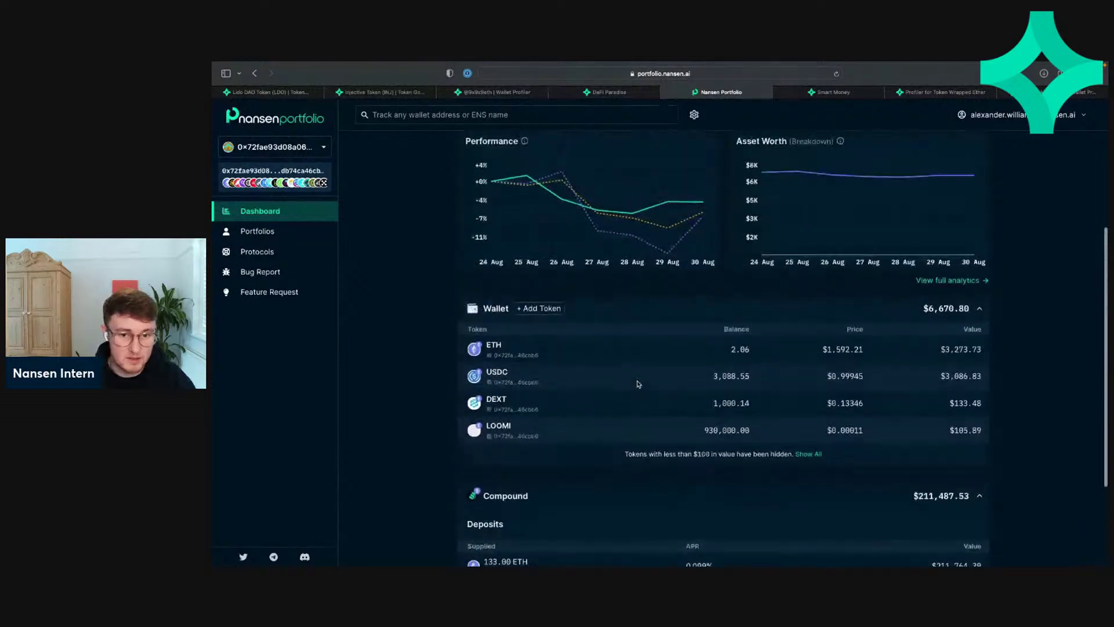
pyautogui.scroll(-4, 638, 384)
pyautogui.scroll(2, 638, 384)
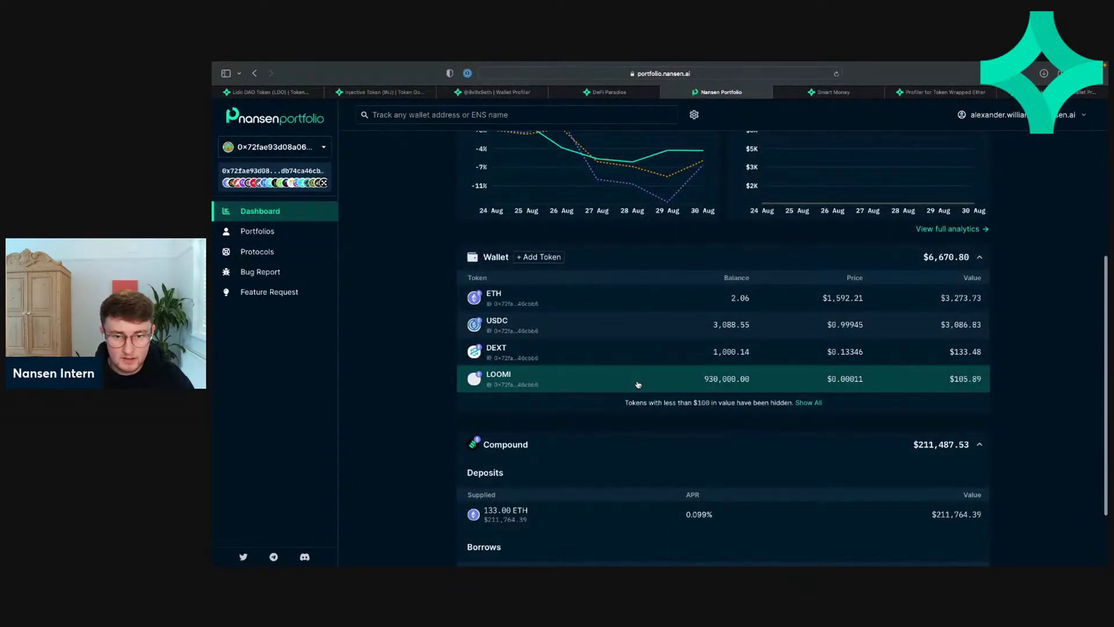
pyautogui.scroll(6, 638, 384)
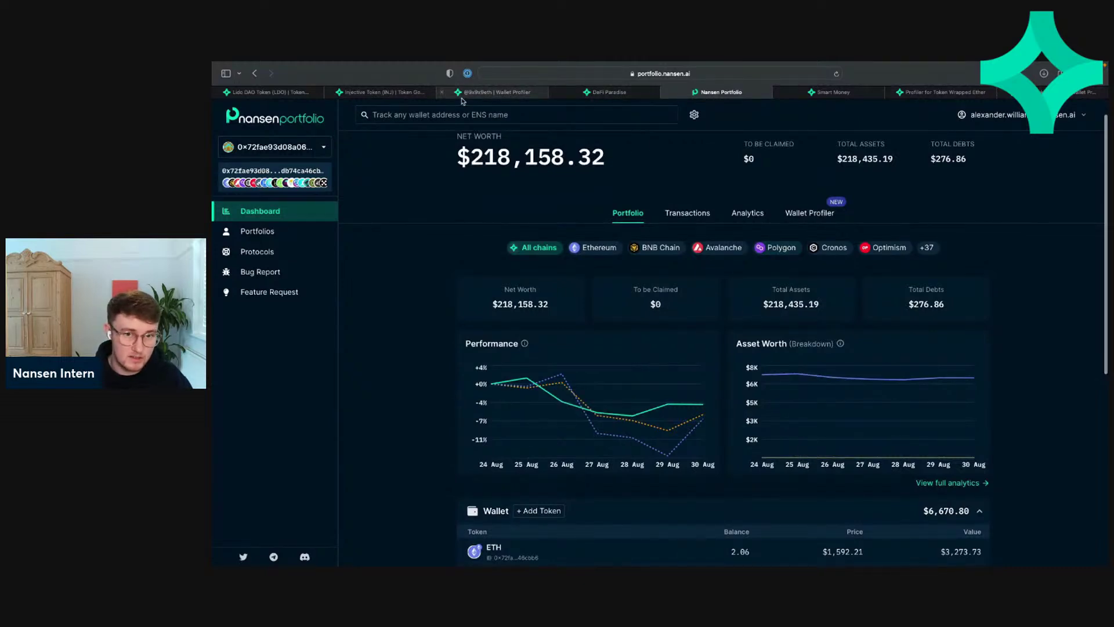
# Step: Scroll through the WETH Top Recipients table of 55 addresses, led by a burn address
pyautogui.click(631, 95)
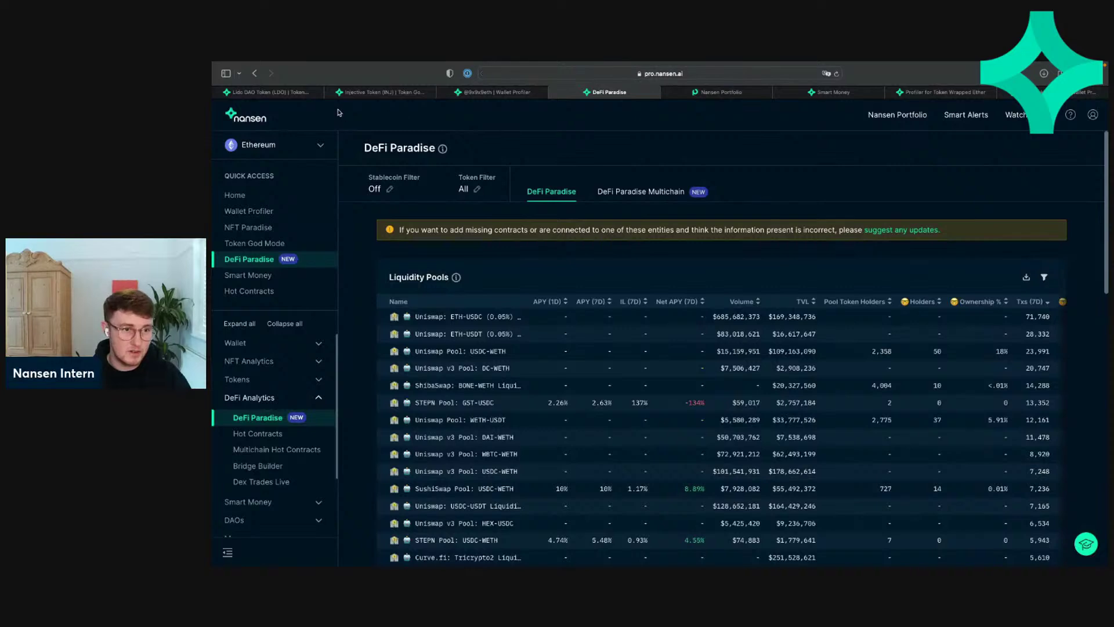
pyautogui.click(942, 88)
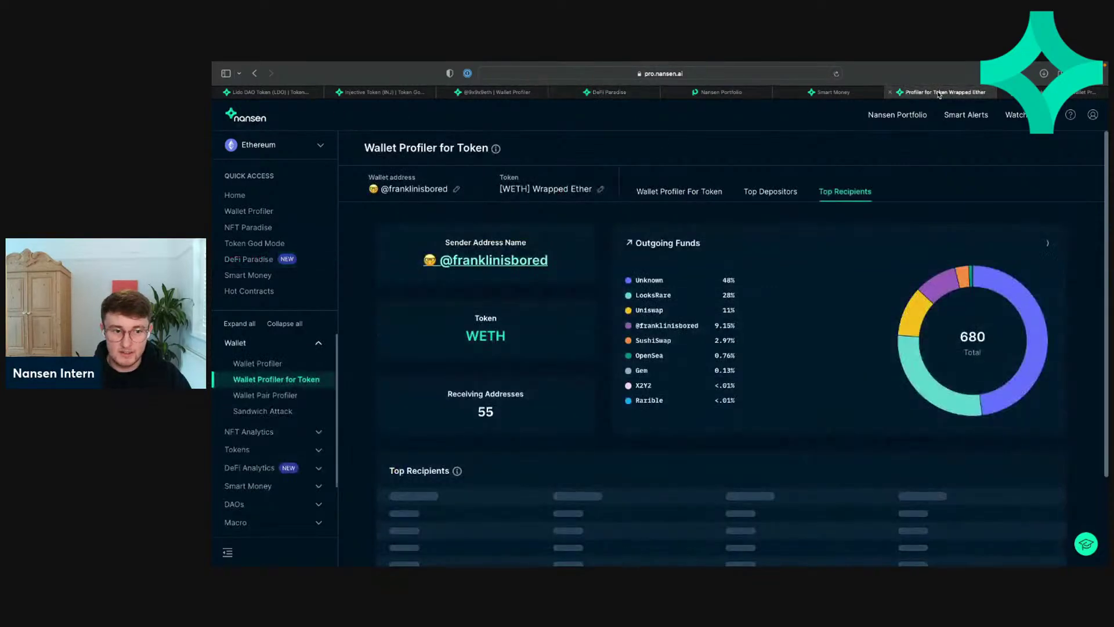
pyautogui.scroll(-5, 765, 195)
pyautogui.scroll(4, 638, 191)
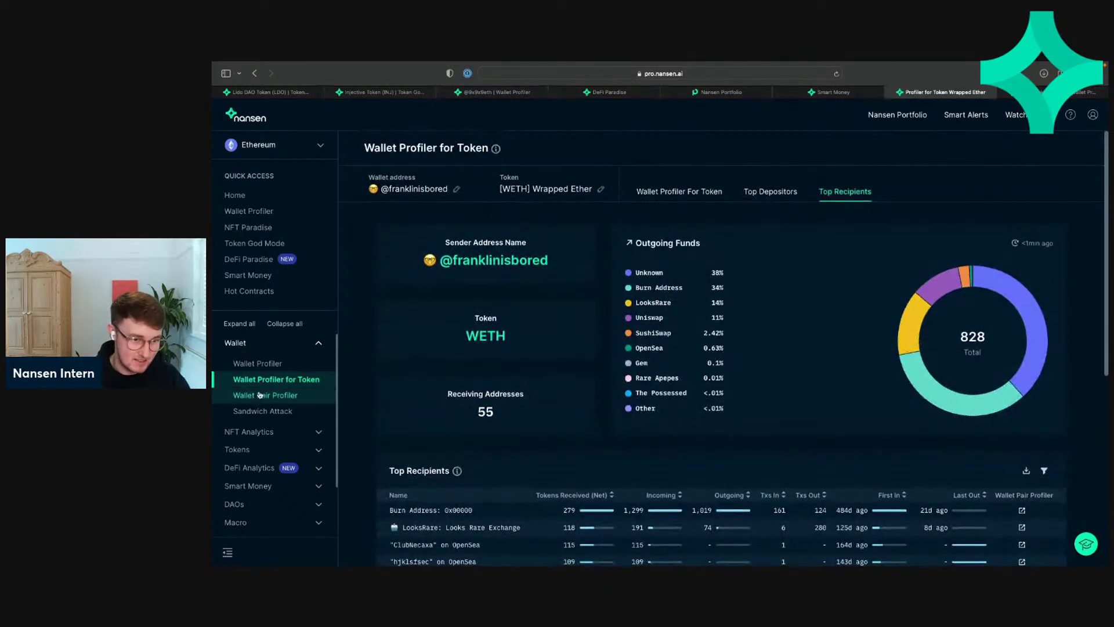
pyautogui.scroll(-6, 602, 378)
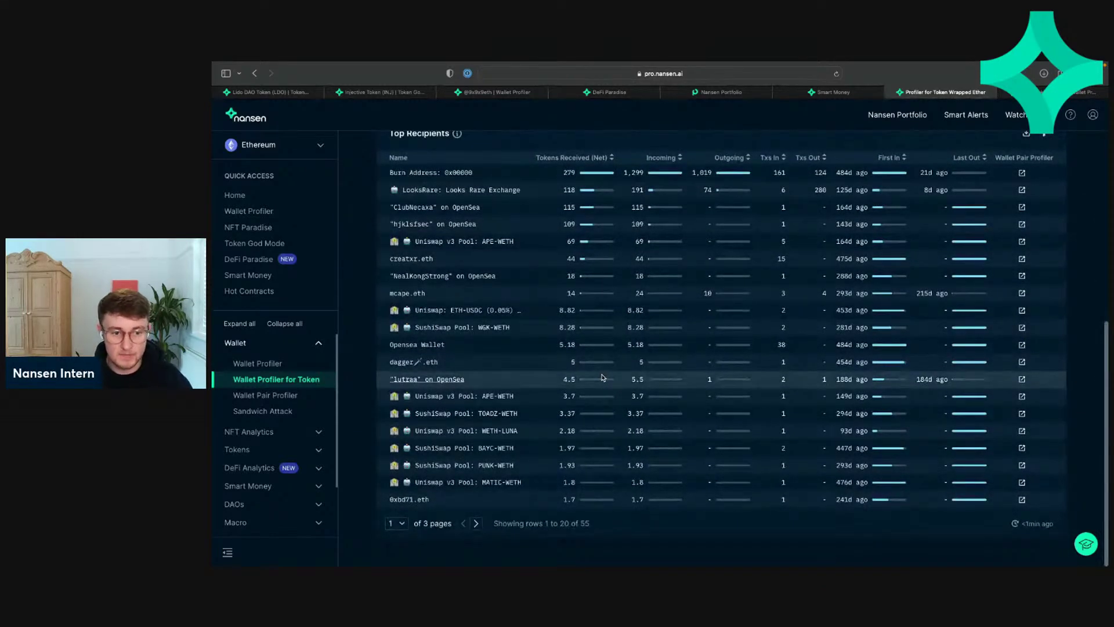
pyautogui.scroll(4, 601, 377)
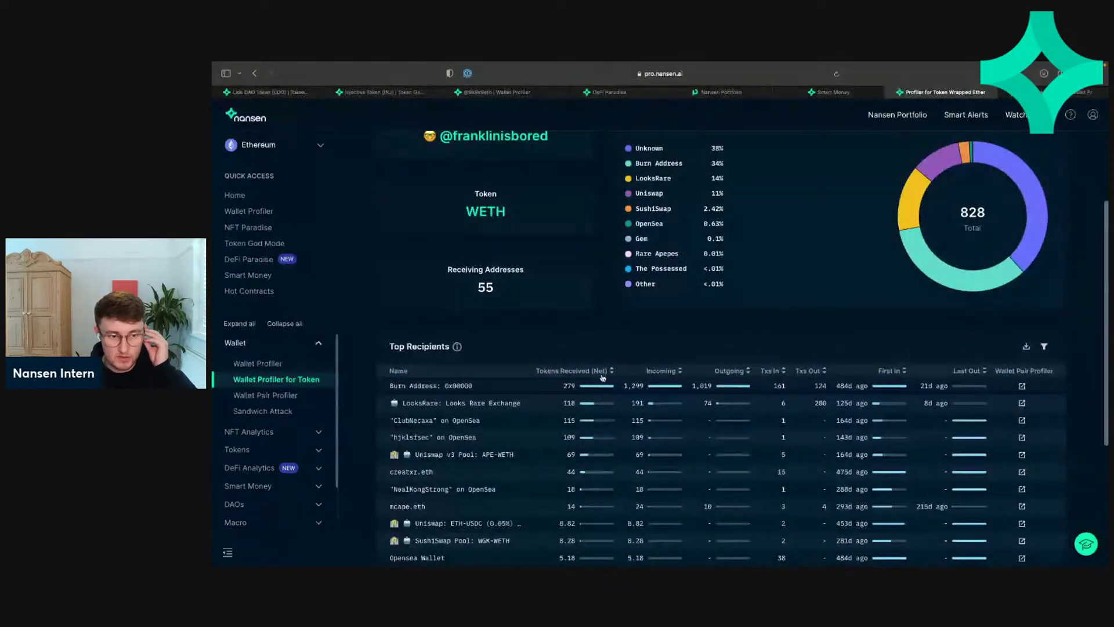
pyautogui.scroll(3, 601, 377)
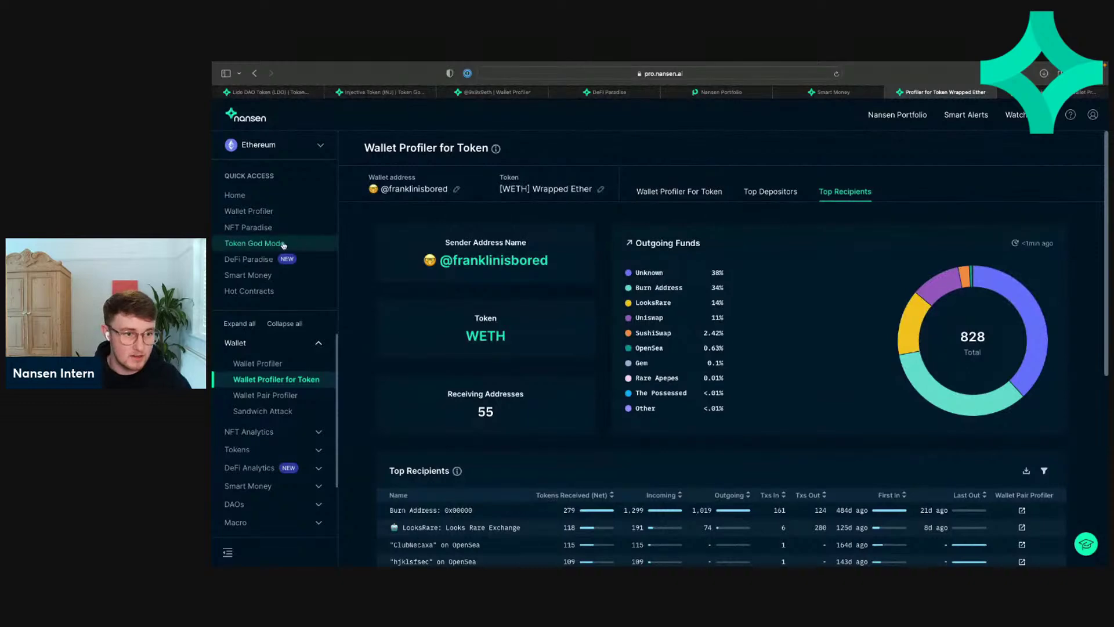
# Step: Go to Smart Money and scroll past DEX Trades to the Token Transfers table
pyautogui.click(285, 276)
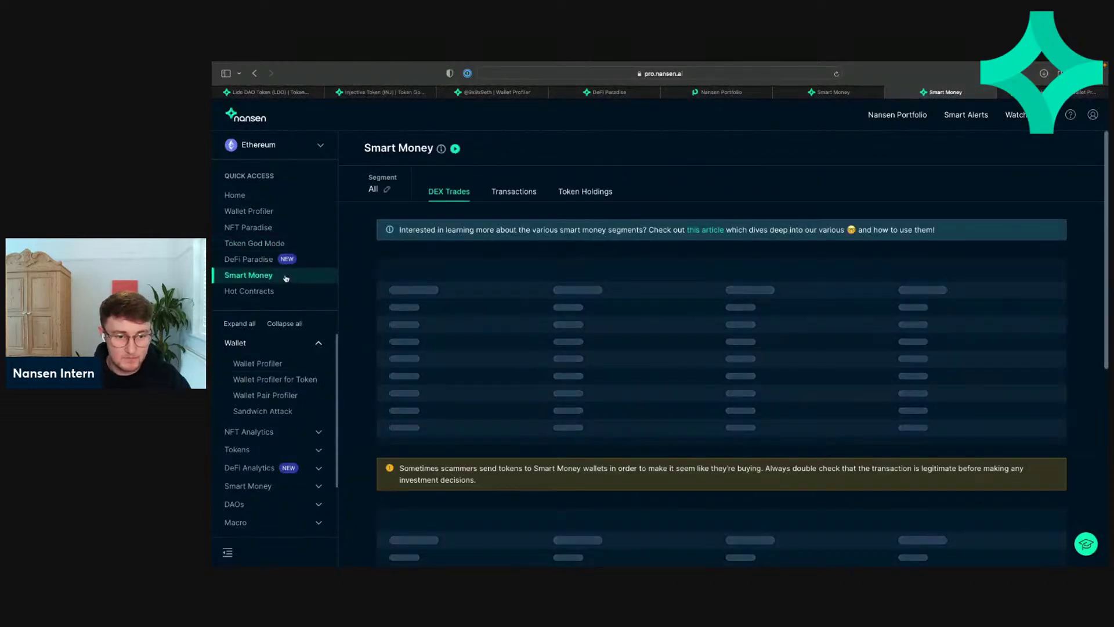
pyautogui.scroll(-15, 458, 319)
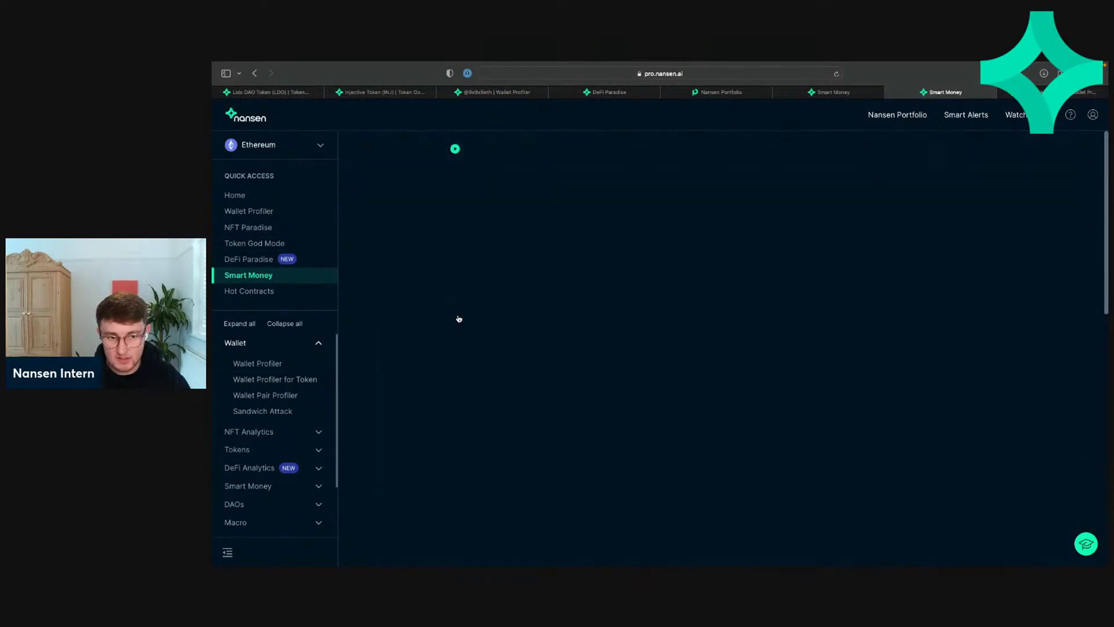
pyautogui.scroll(7, 458, 320)
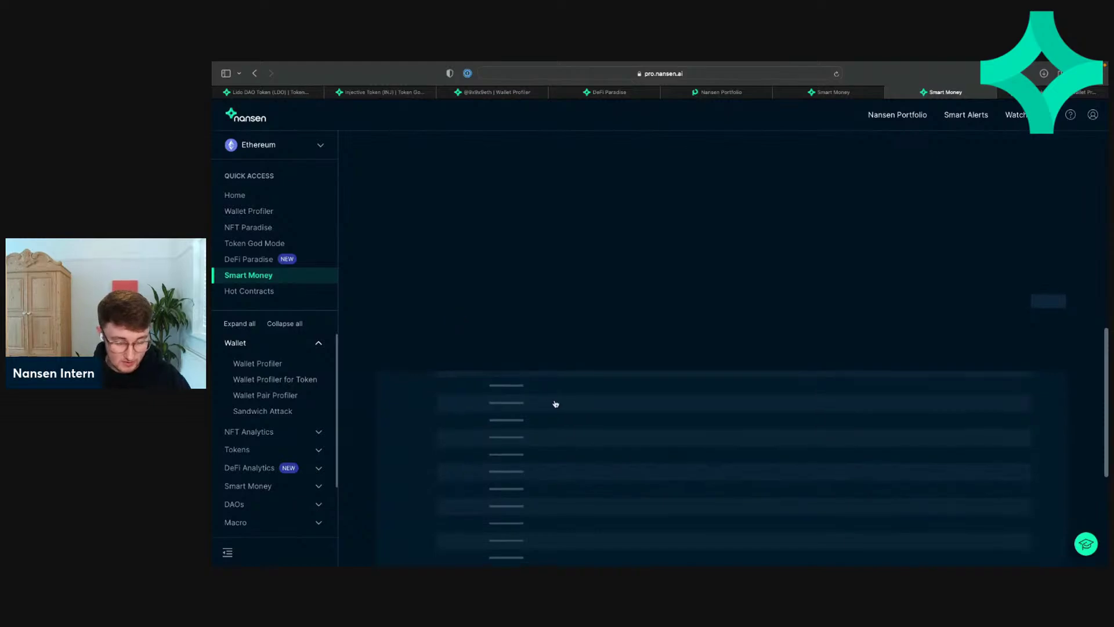
pyautogui.scroll(-6, 555, 404)
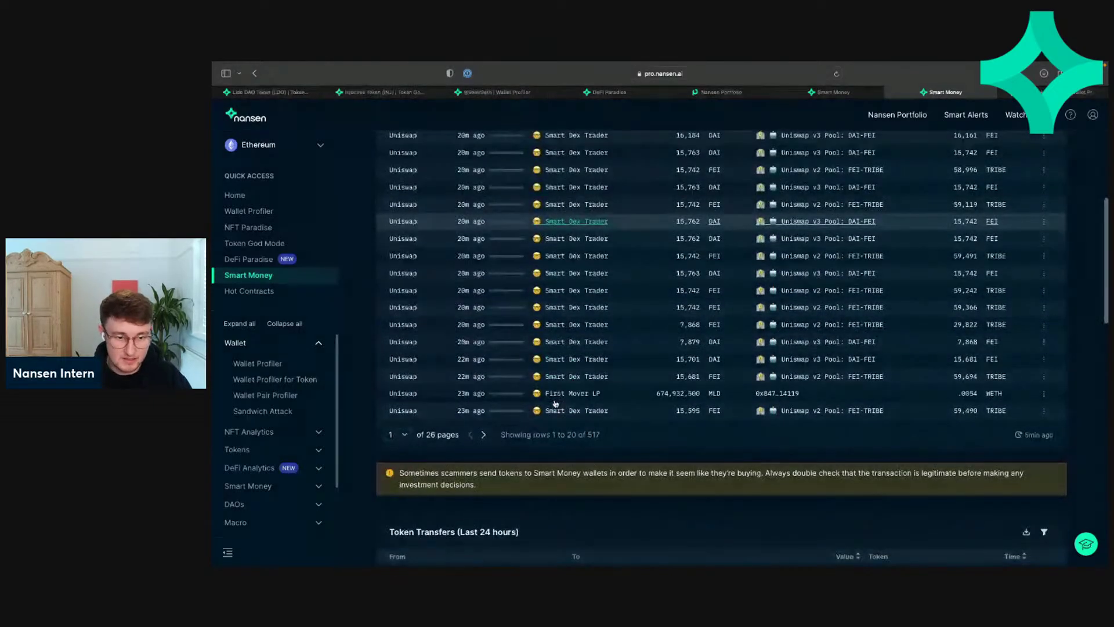
pyautogui.scroll(-6, 555, 404)
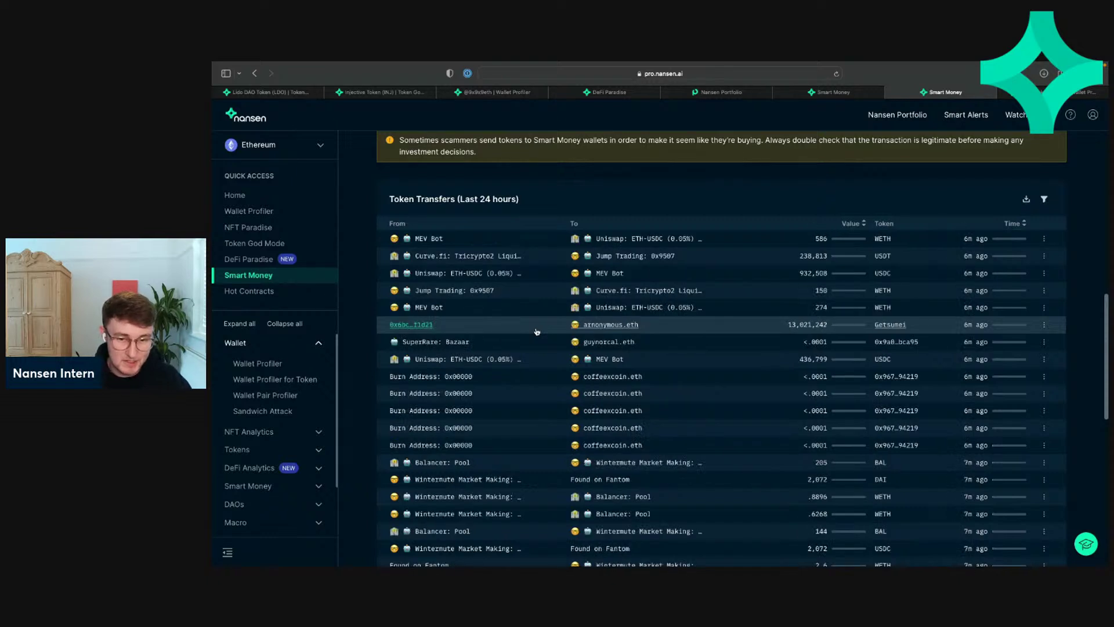
pyautogui.scroll(1, 540, 328)
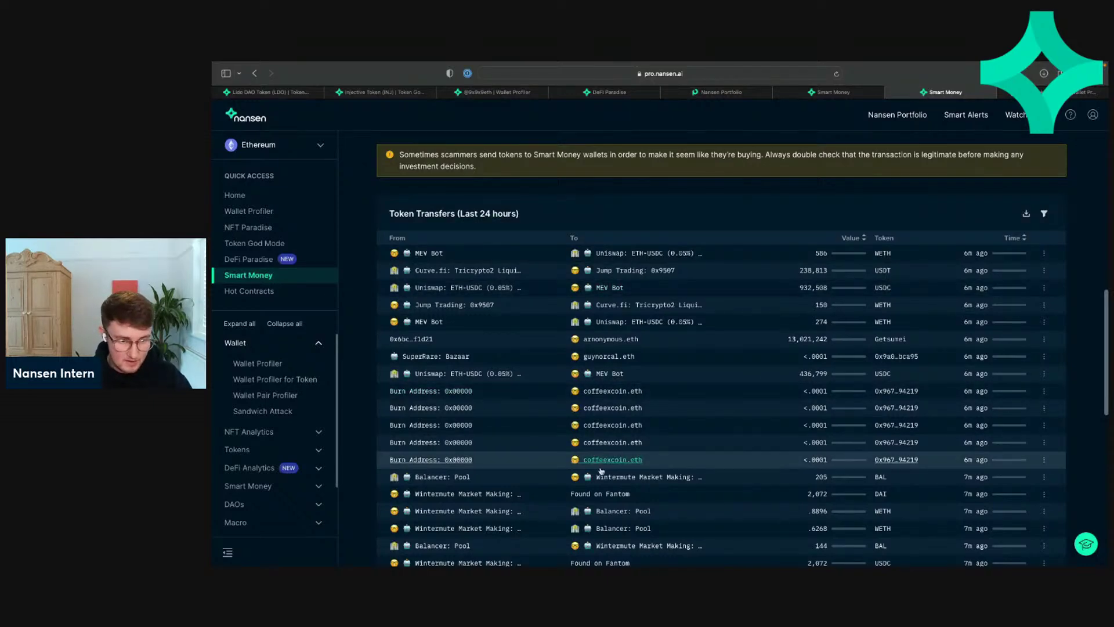
# Step: Step to page 2 of Token Transfers and back to page 1
pyautogui.scroll(-1, 603, 464)
pyautogui.scroll(-2, 602, 475)
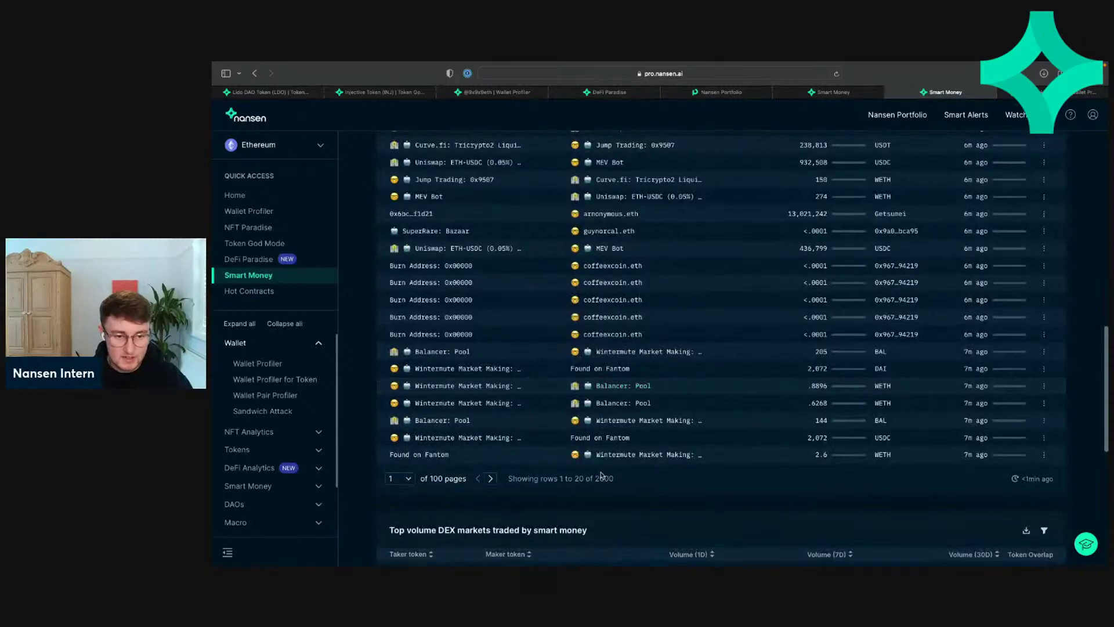
pyautogui.click(492, 482)
pyautogui.scroll(1, 491, 505)
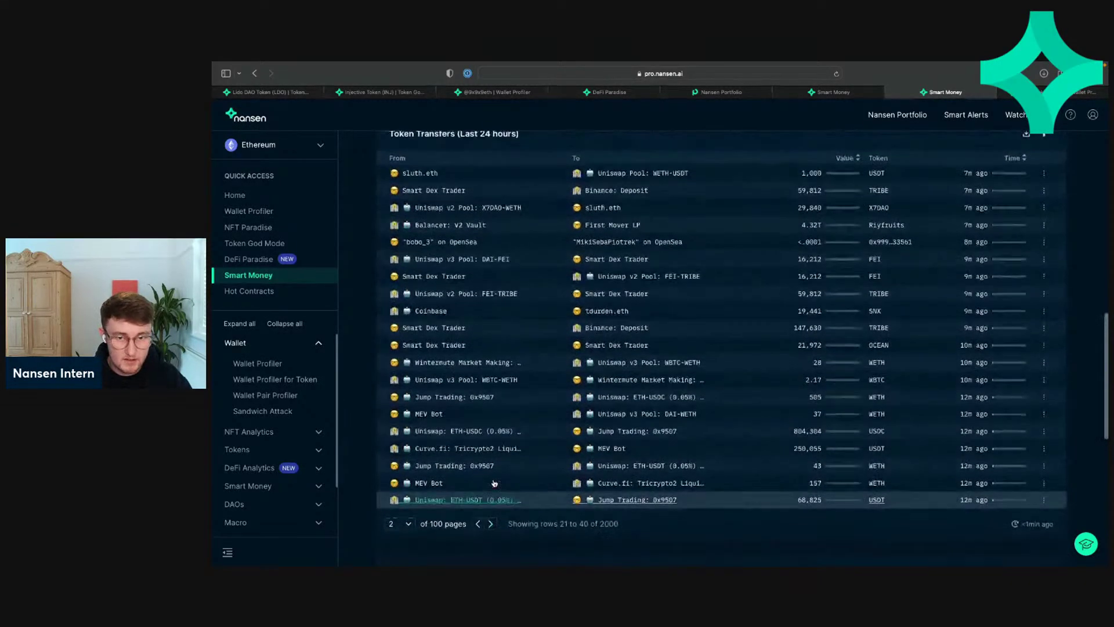
pyautogui.click(479, 525)
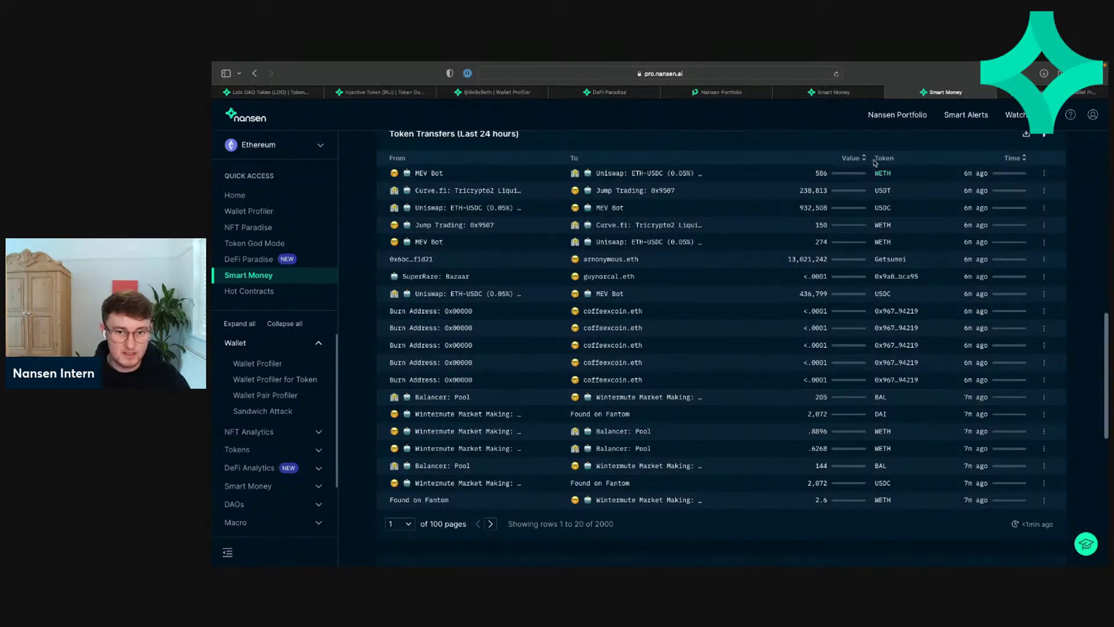
# Step: Sort transfers by Value, largest first, and settle on page 3 (rows 41–60)
pyautogui.click(852, 160)
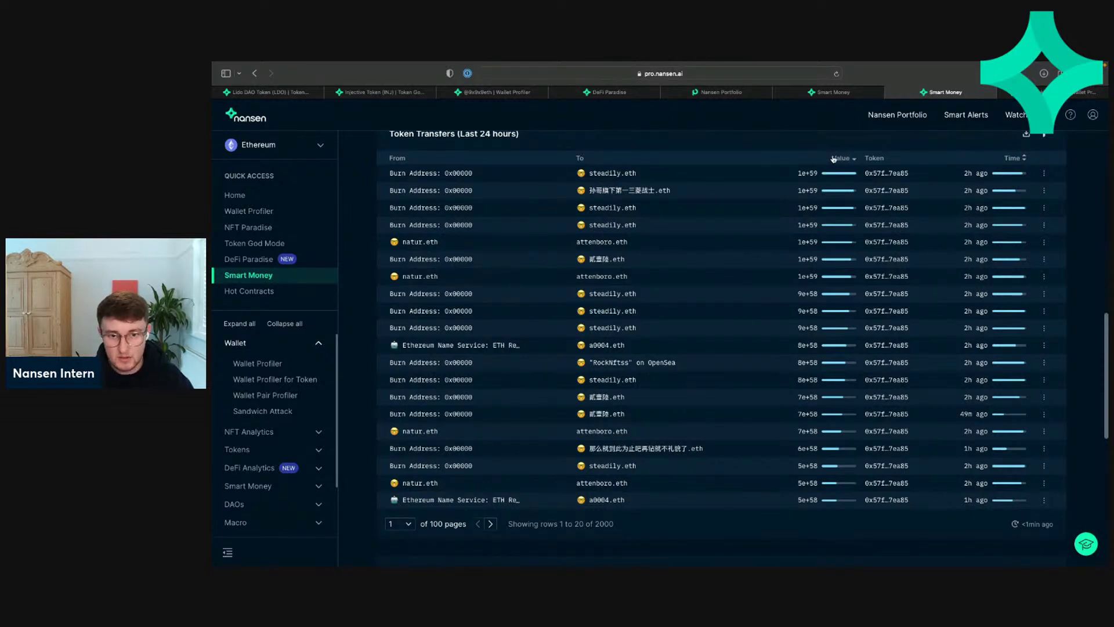
pyautogui.click(490, 524)
pyautogui.click(491, 524)
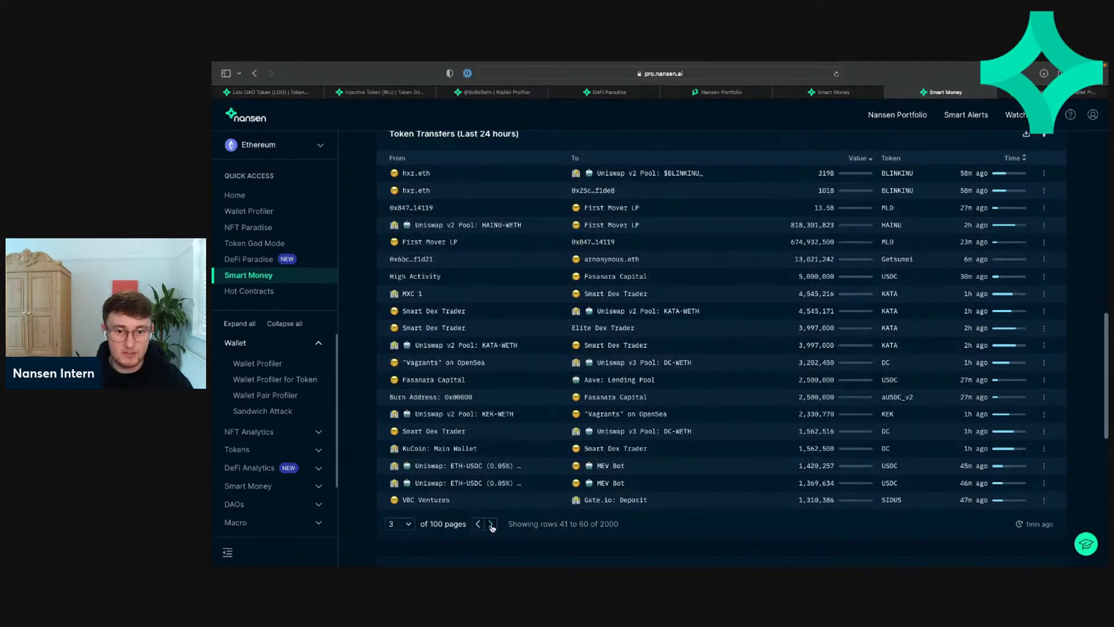
pyautogui.click(491, 524)
pyautogui.click(477, 524)
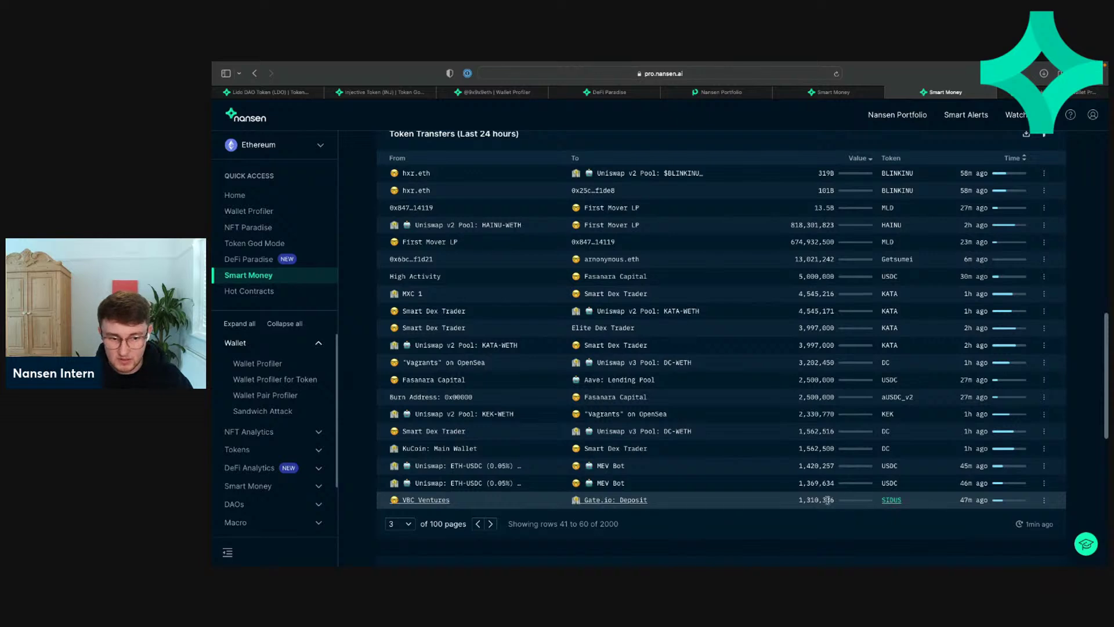
pyautogui.click(491, 524)
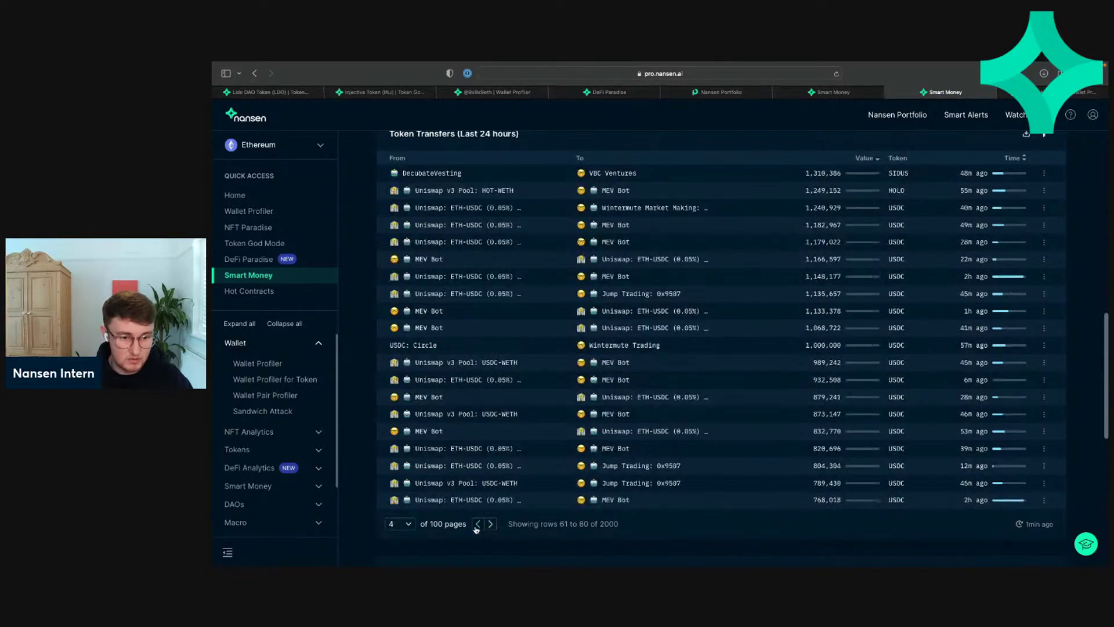
pyautogui.click(477, 524)
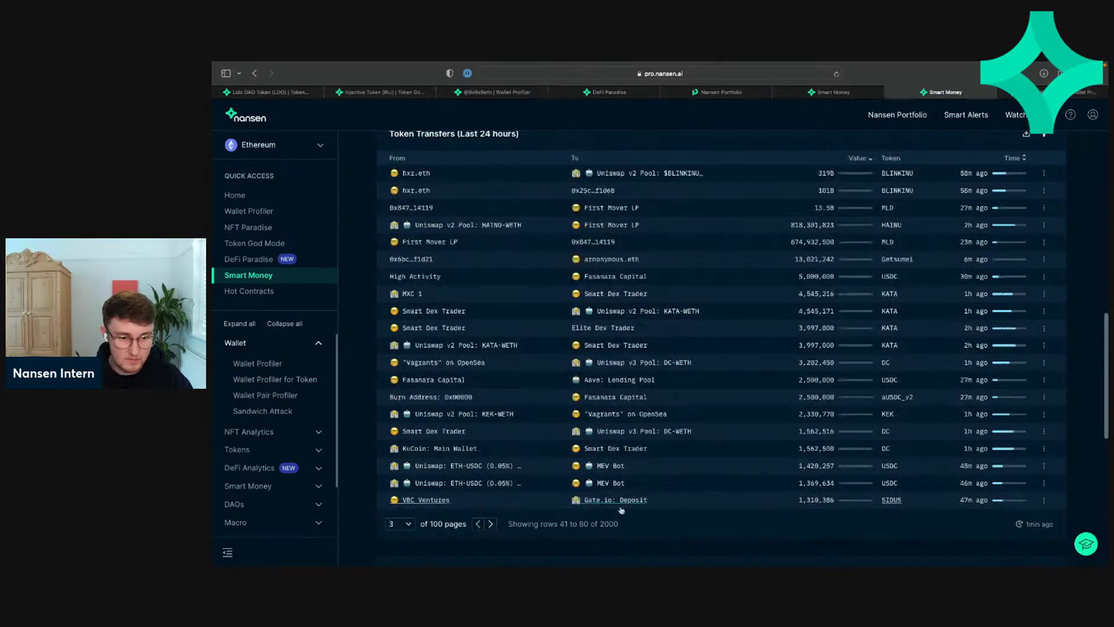
pyautogui.click(892, 500)
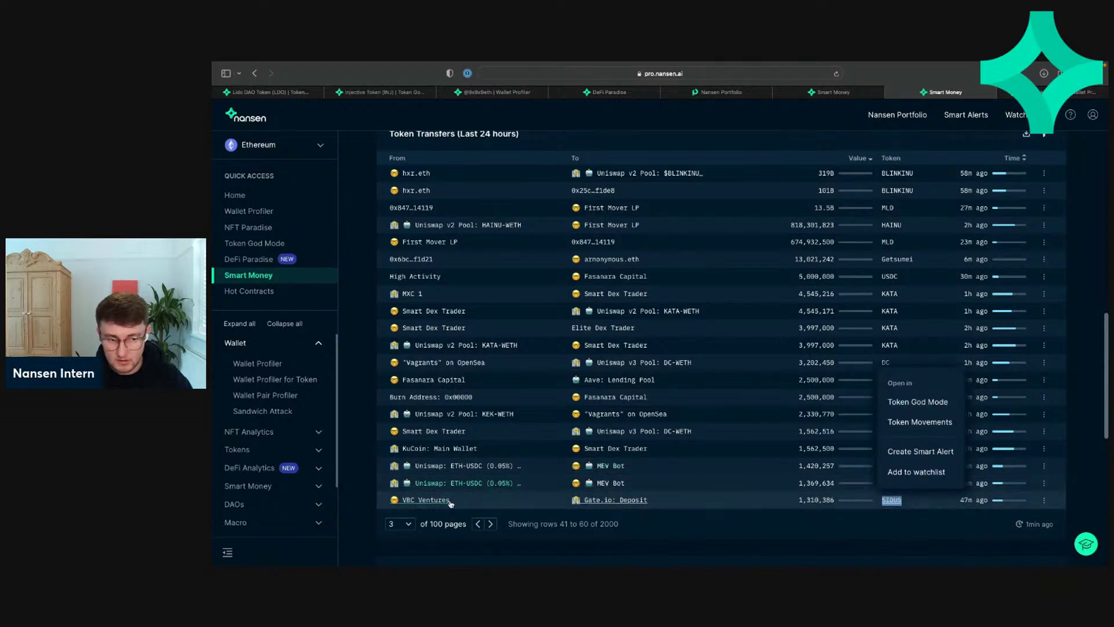
# Step: Profile VBC Ventures' SIDUS token holdings and scroll through the profile
pyautogui.click(426, 499)
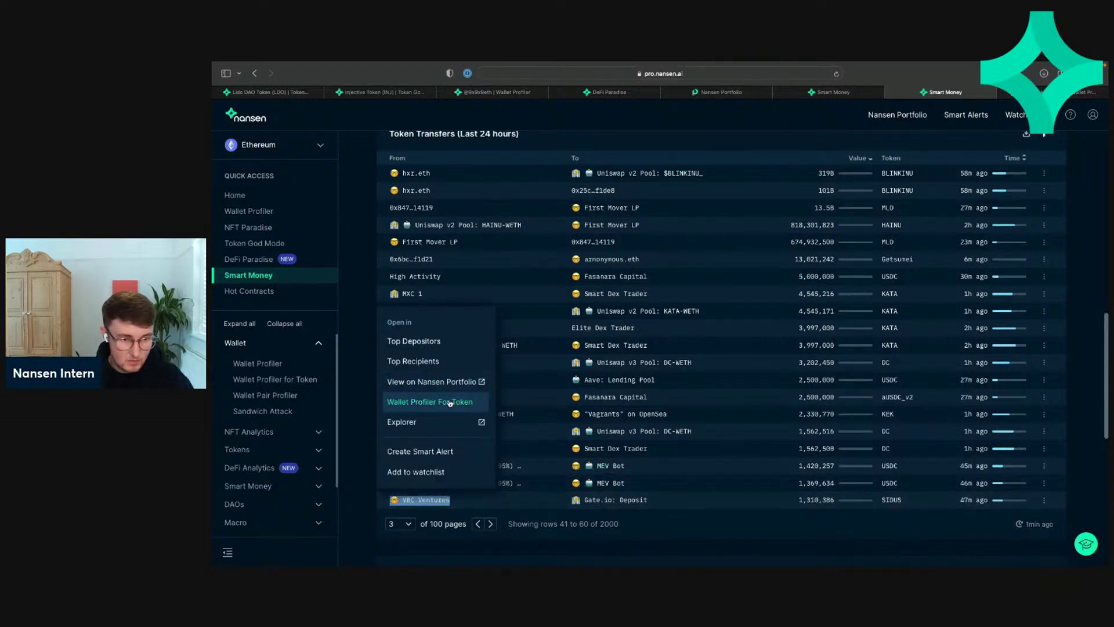
pyautogui.click(447, 401)
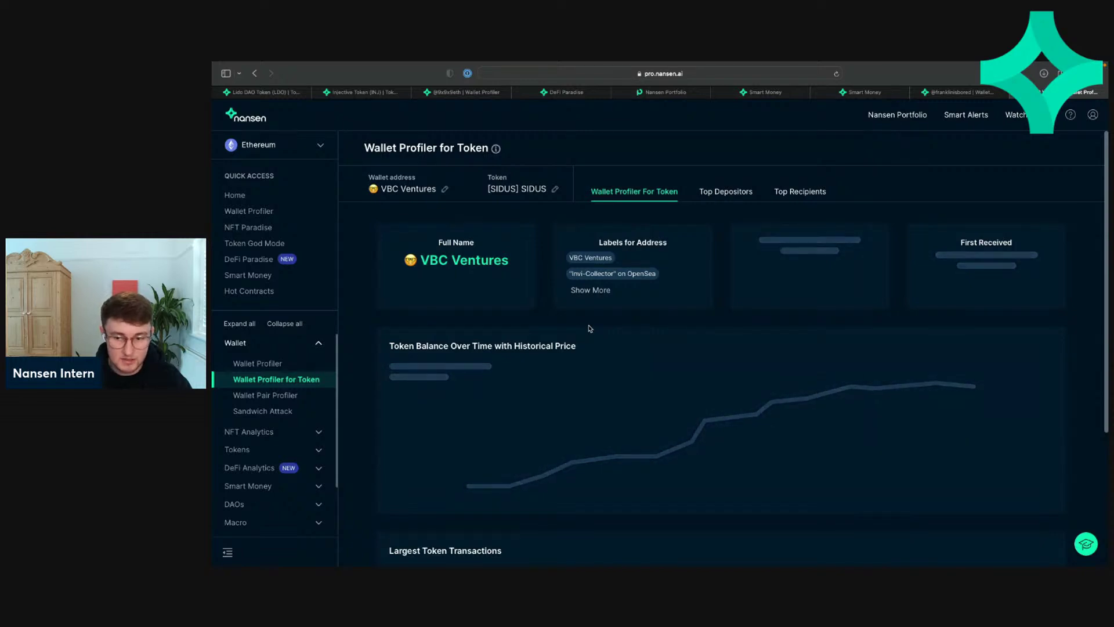
pyautogui.scroll(-5, 590, 328)
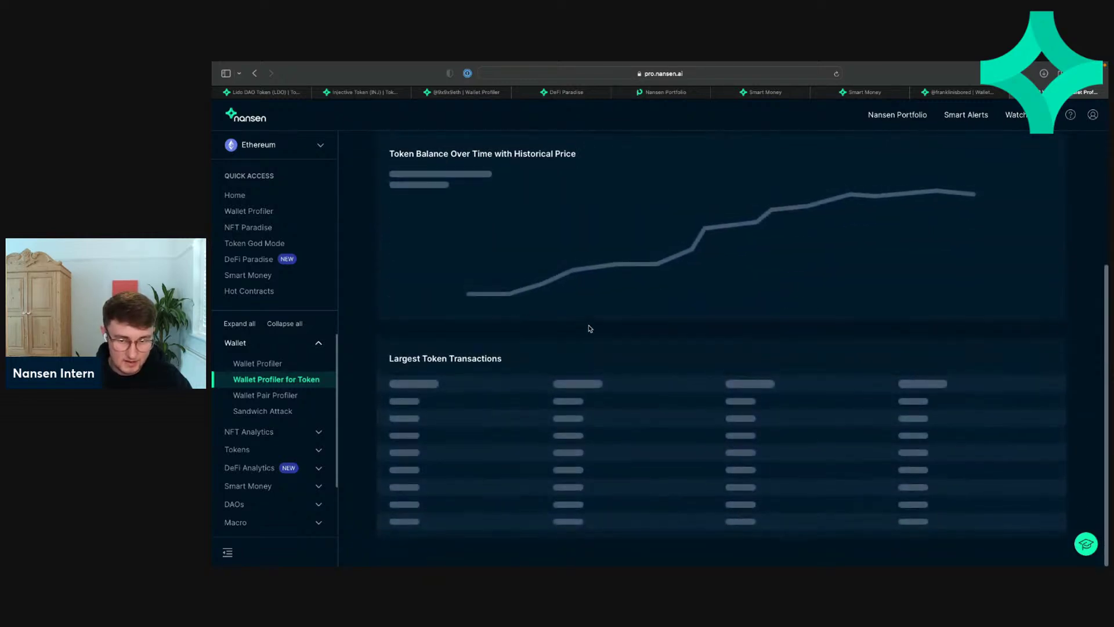
pyautogui.scroll(5, 590, 328)
pyautogui.scroll(-3, 589, 328)
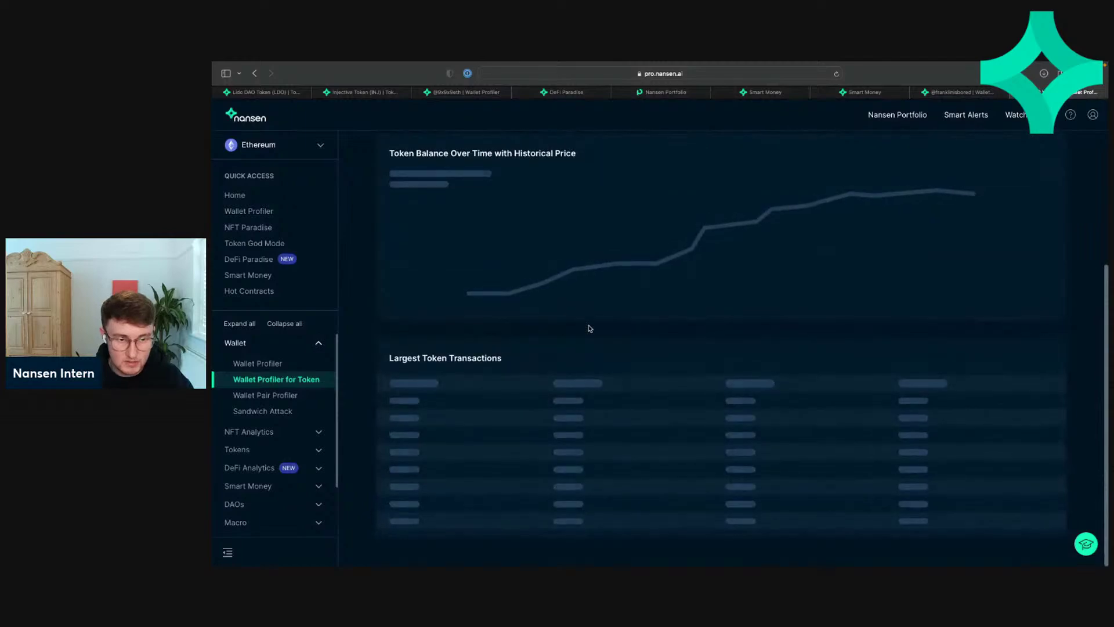
pyautogui.scroll(1, 590, 328)
pyautogui.scroll(3, 590, 328)
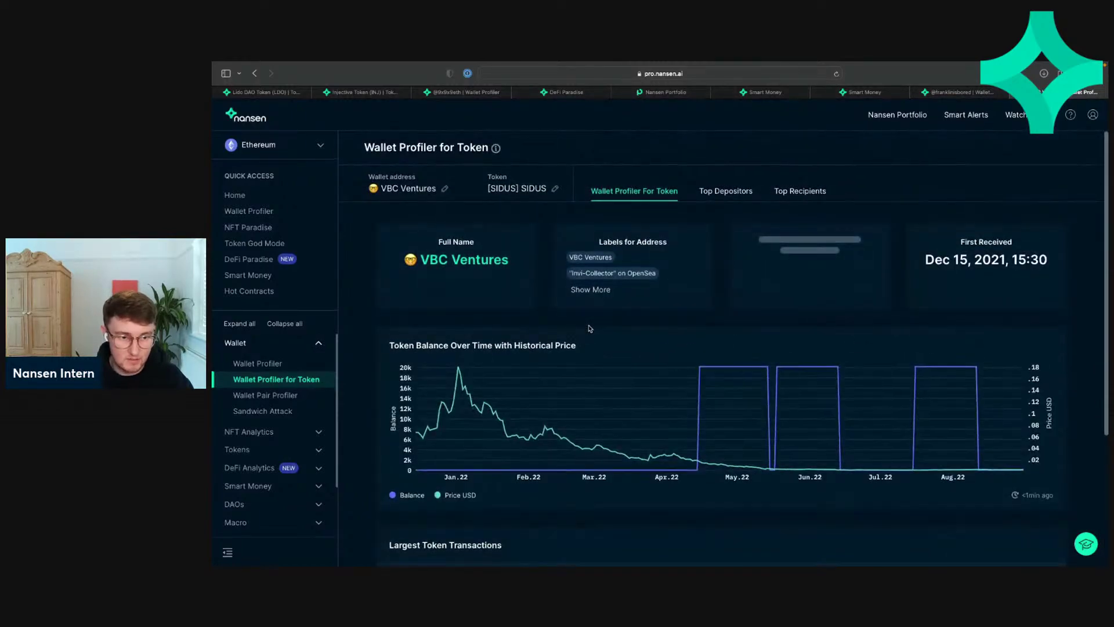
pyautogui.scroll(-3, 589, 328)
pyautogui.scroll(4, 590, 328)
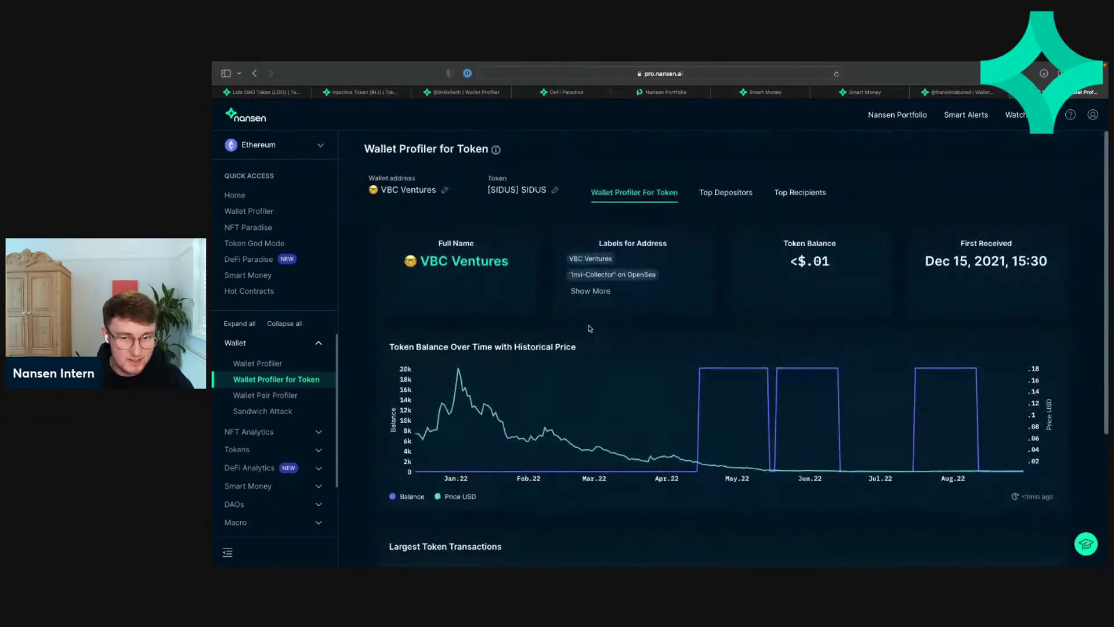
pyautogui.scroll(-3, 590, 328)
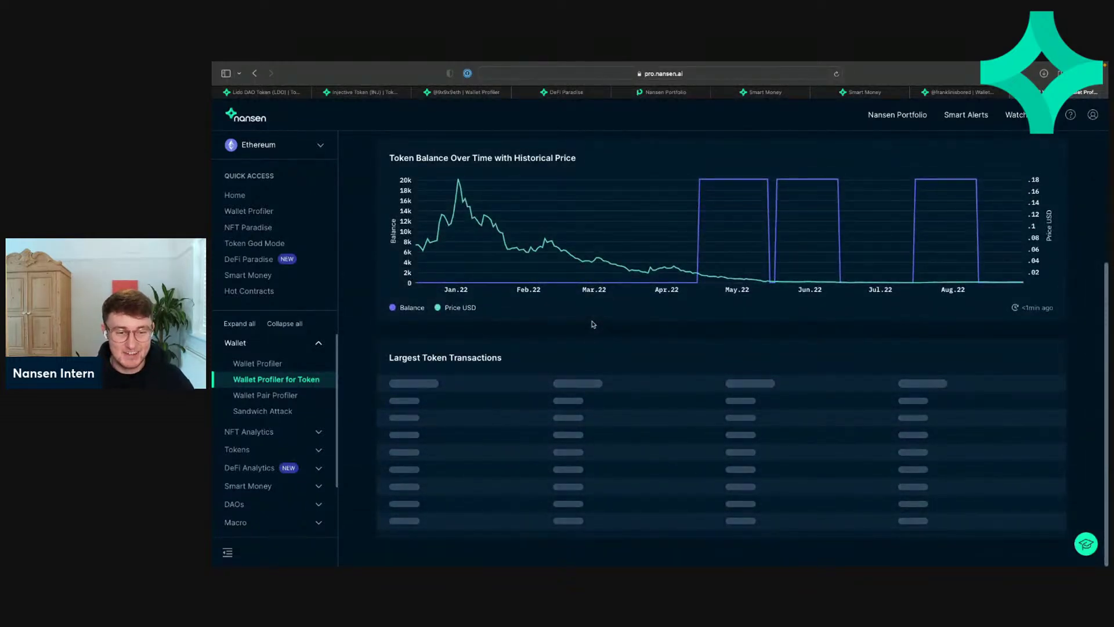
pyautogui.scroll(2, 593, 324)
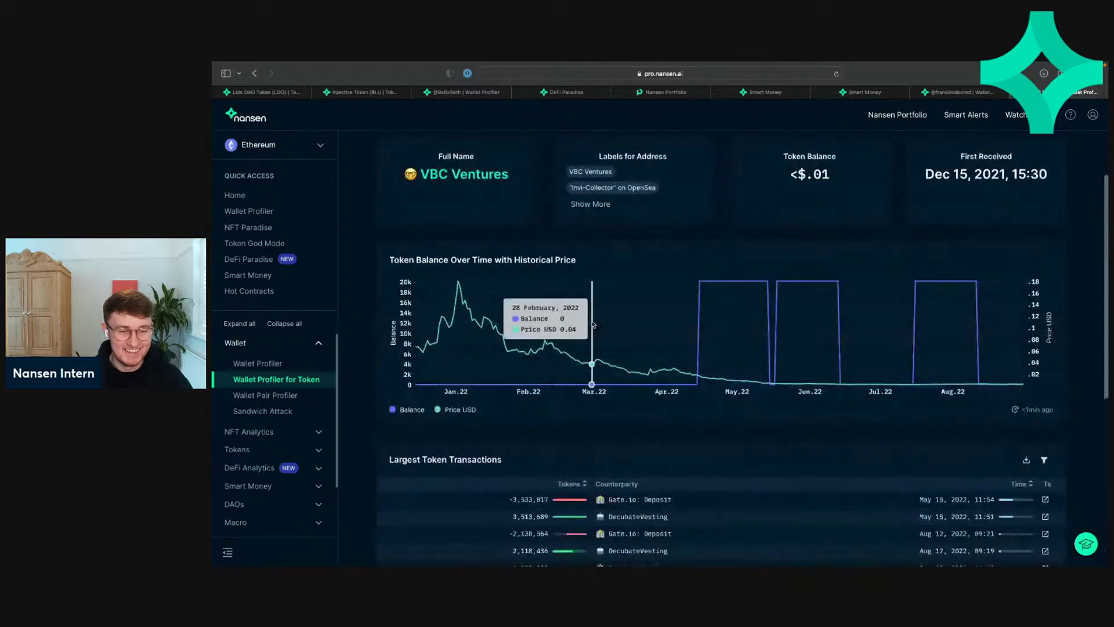
pyautogui.scroll(-2, 593, 325)
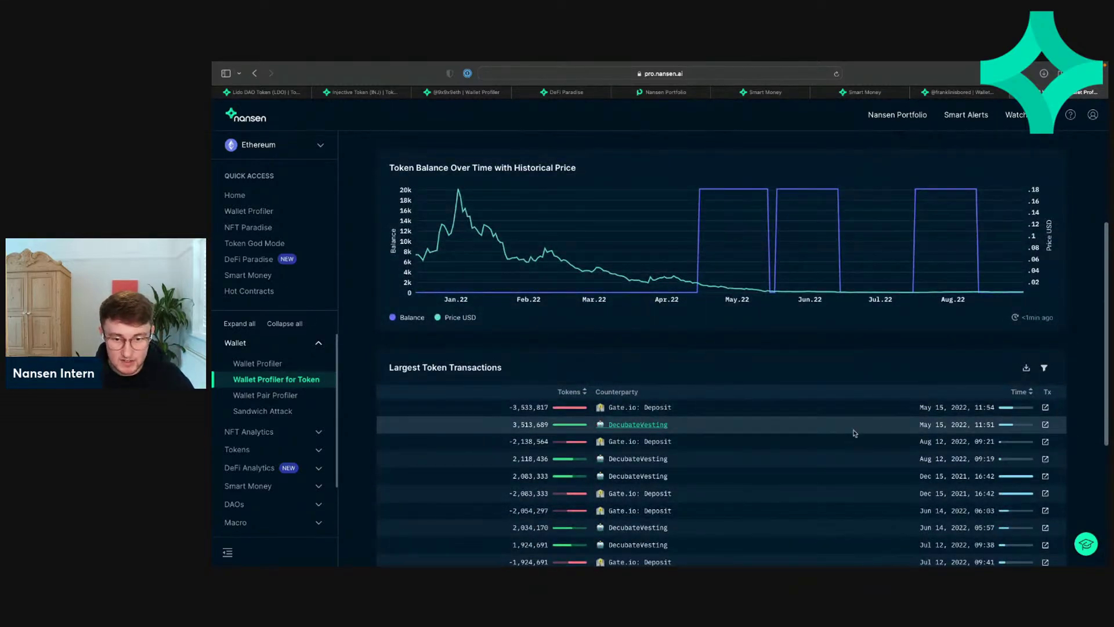
# Step: Sort the largest SIDUS transactions by Time, newest first, then show the Injective Token tab
pyautogui.click(1019, 392)
pyautogui.scroll(-1, 910, 394)
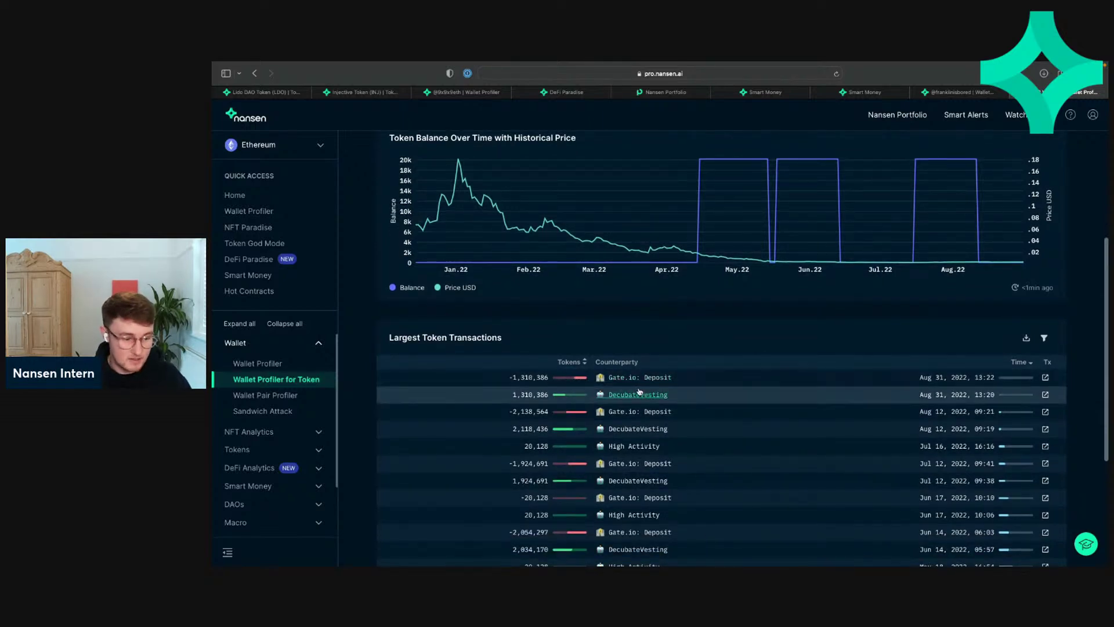
pyautogui.scroll(1, 662, 345)
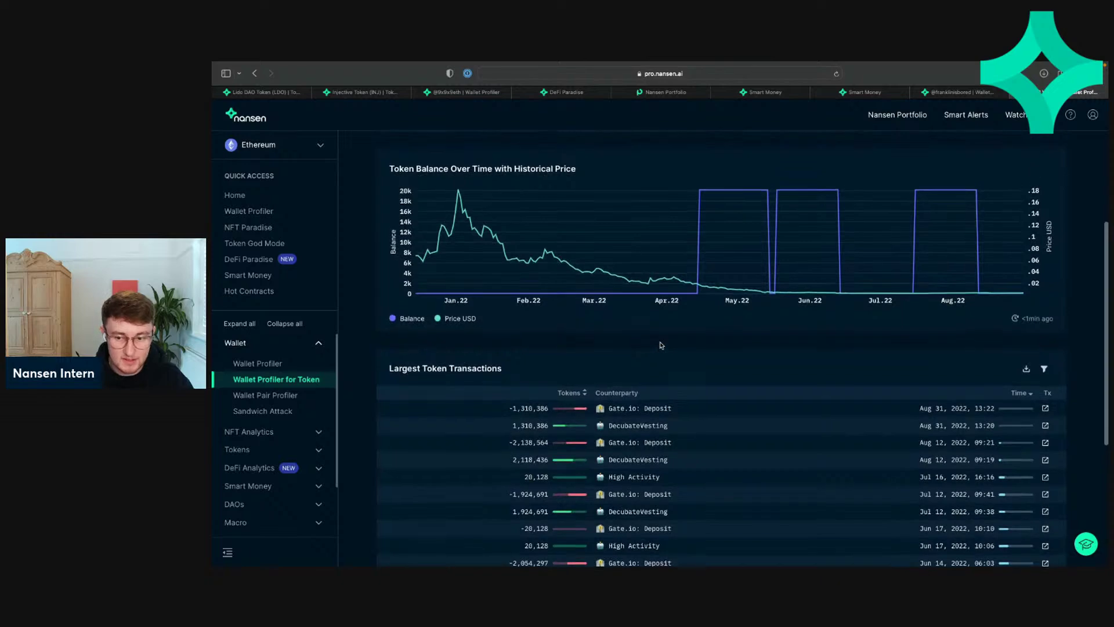
pyautogui.scroll(5, 660, 344)
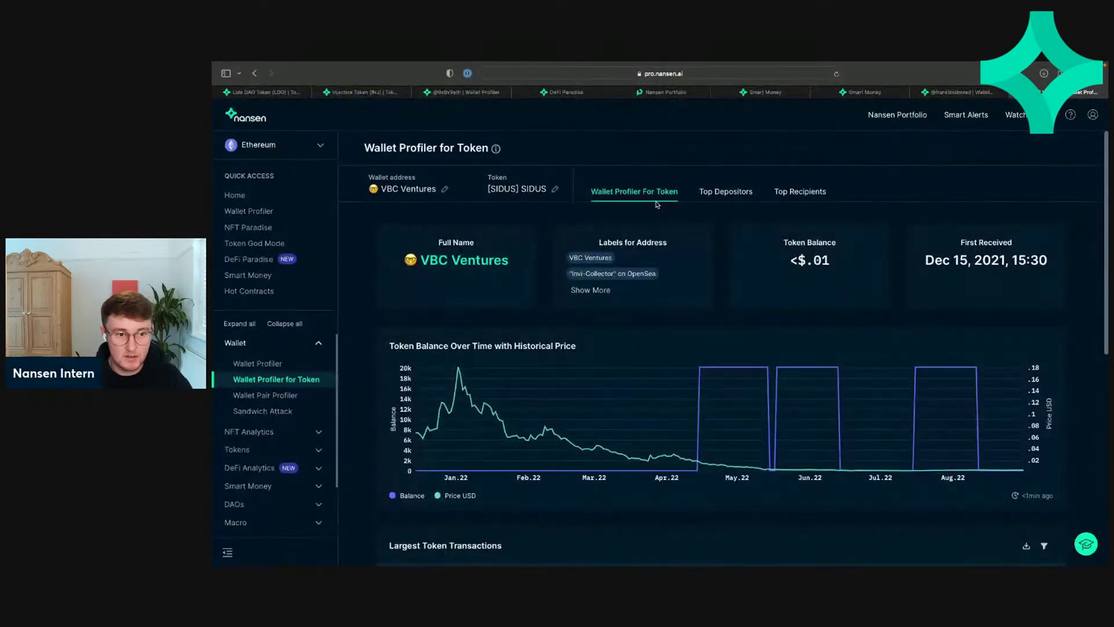
pyautogui.scroll(-5, 642, 277)
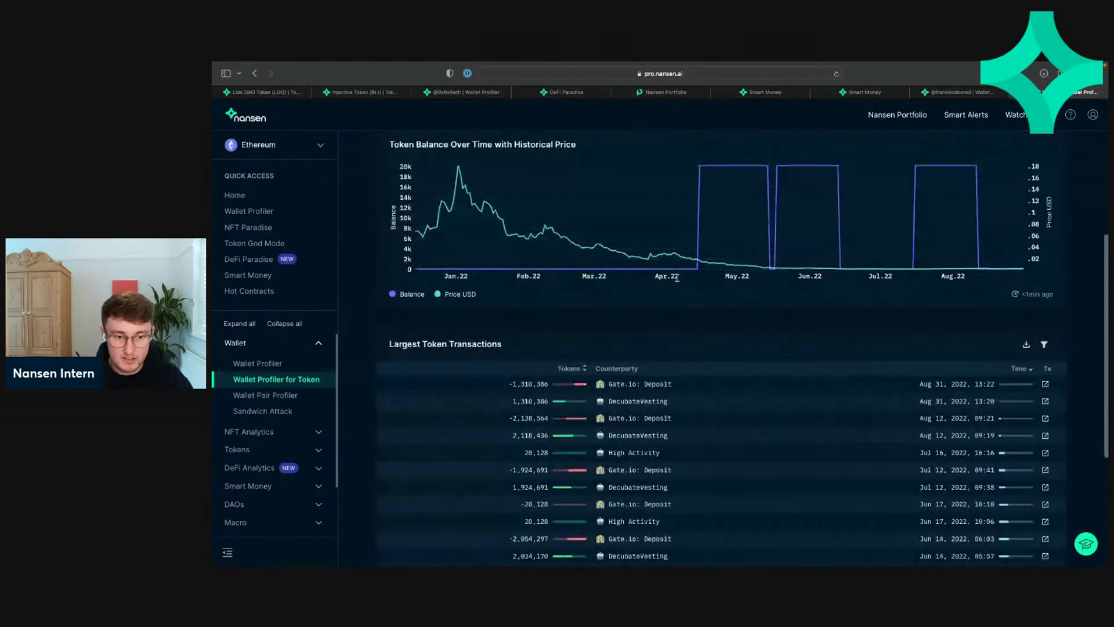
pyautogui.scroll(2, 660, 372)
pyautogui.scroll(4, 660, 372)
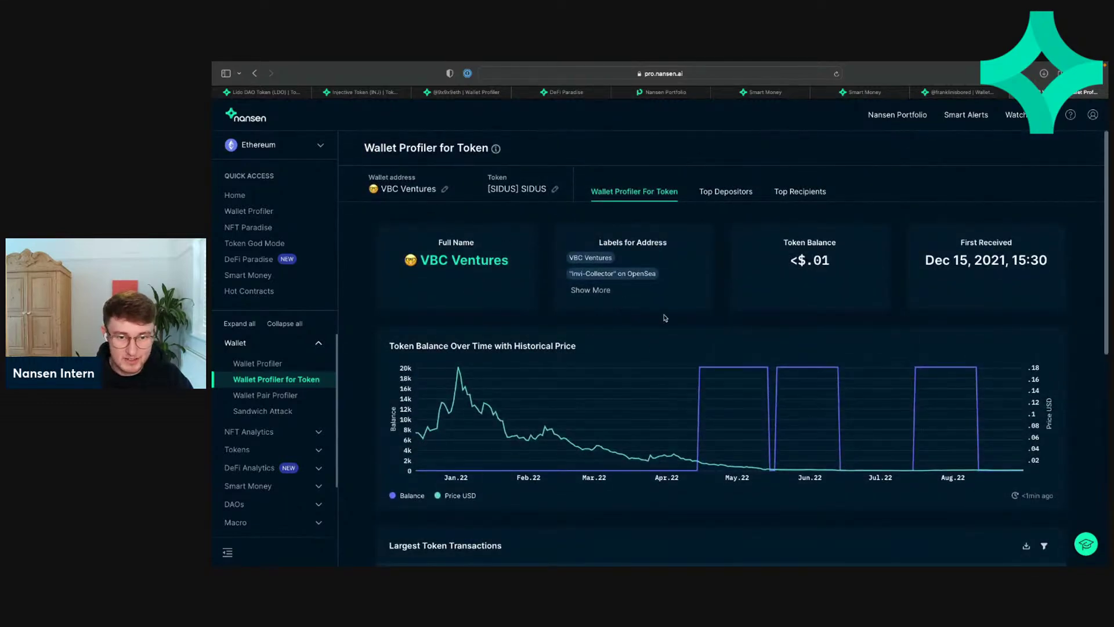
pyautogui.scroll(-10, 662, 316)
pyautogui.scroll(7, 663, 317)
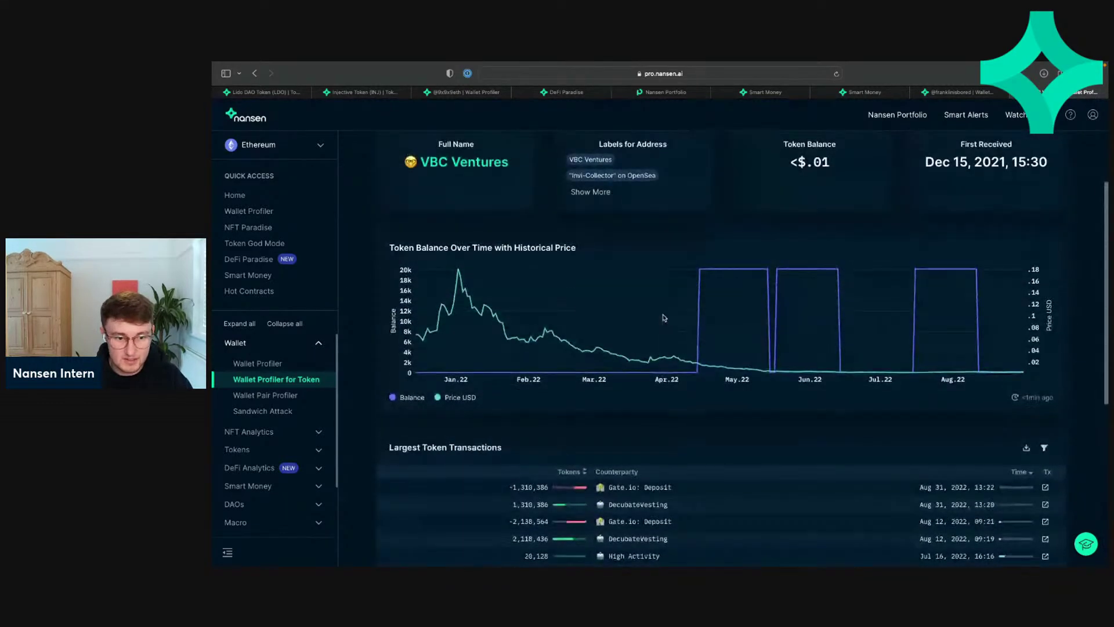
pyautogui.scroll(3, 660, 318)
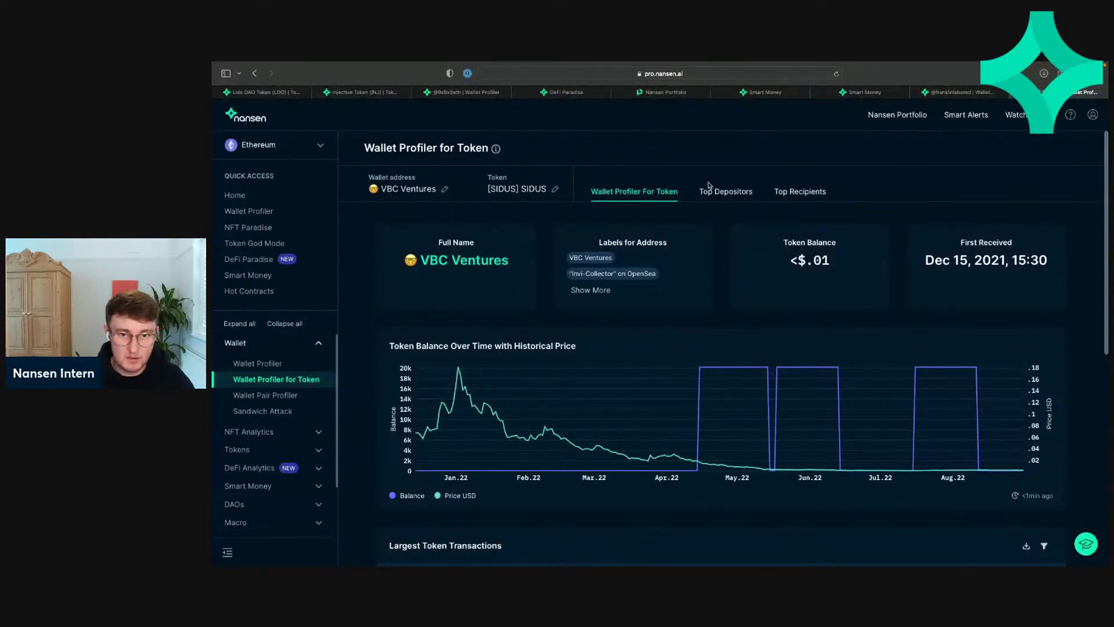
pyautogui.click(352, 96)
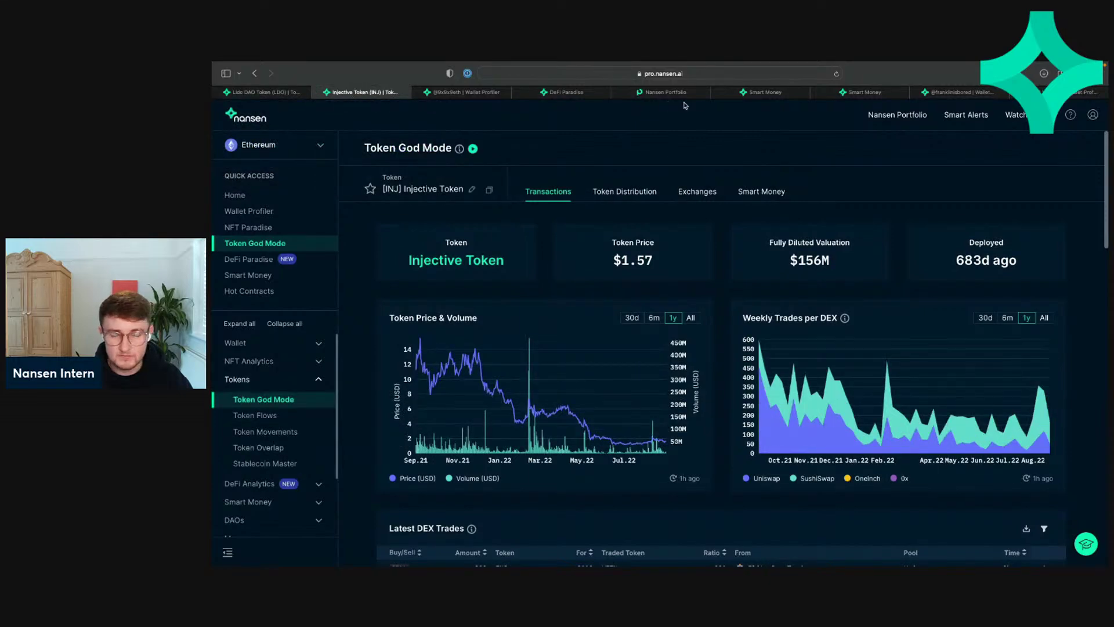
# Step: Return to Smart Money and scroll to the value-sorted Token Transfers table
pyautogui.click(829, 94)
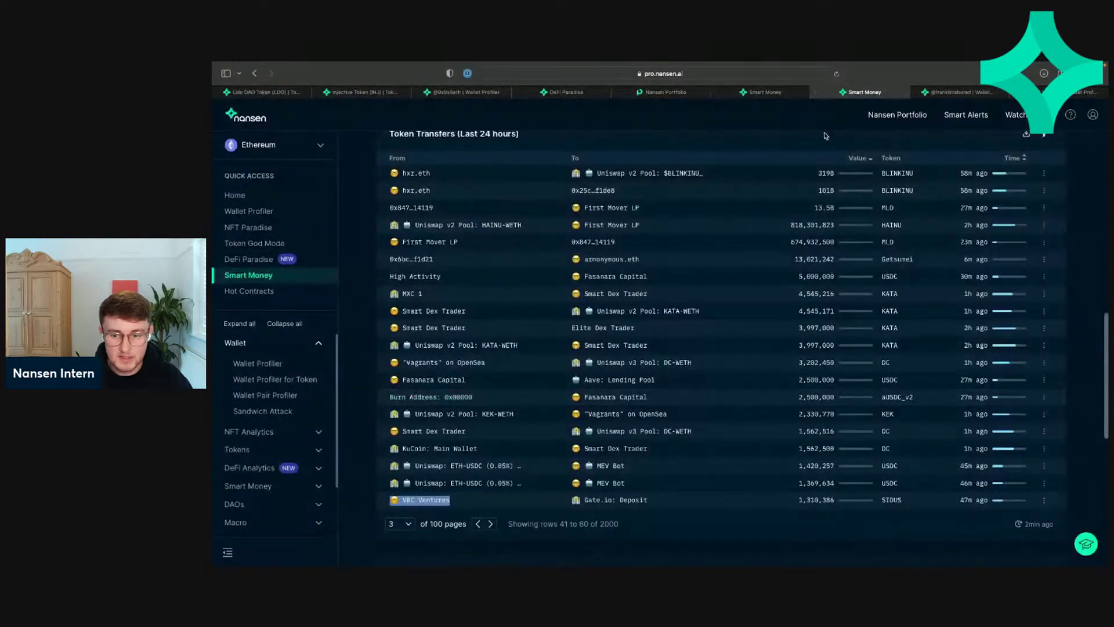
pyautogui.scroll(1, 825, 135)
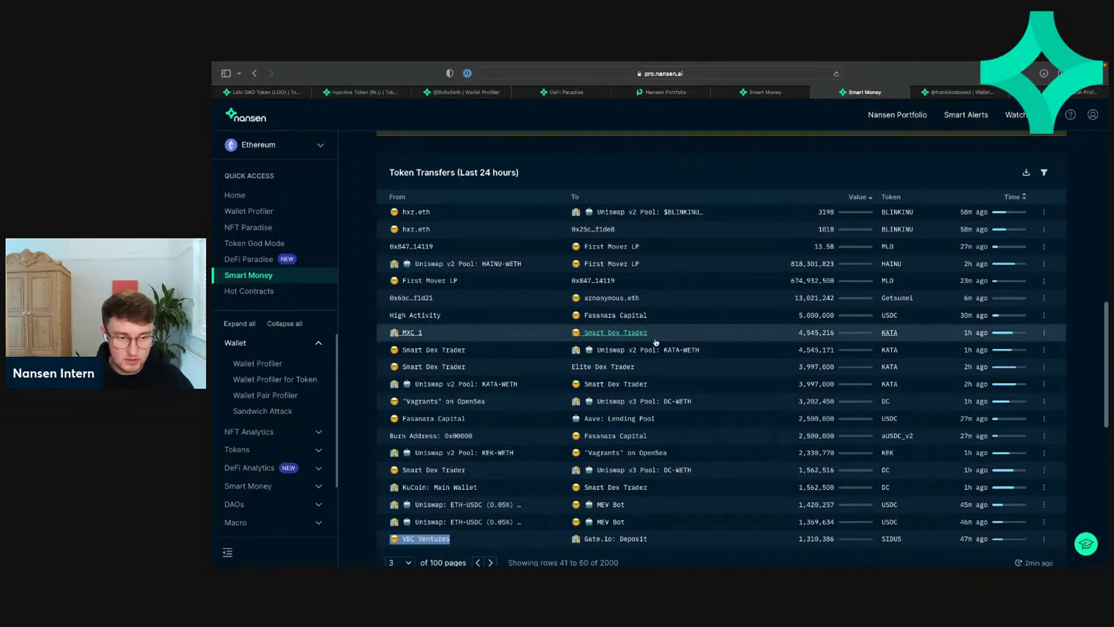
pyautogui.scroll(-1, 580, 389)
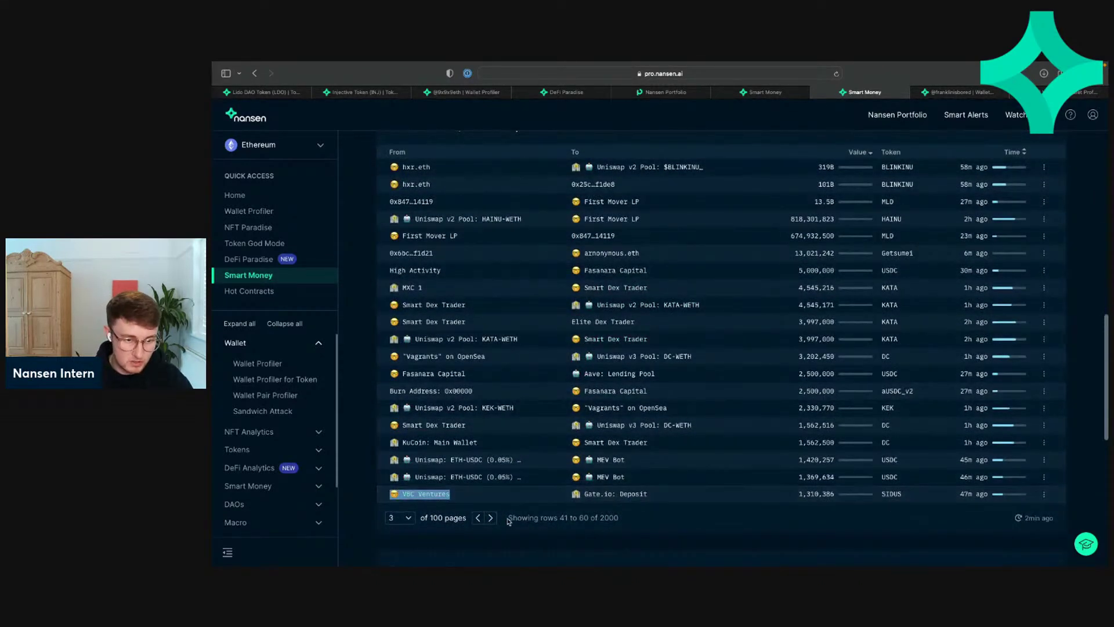
pyautogui.scroll(1, 511, 519)
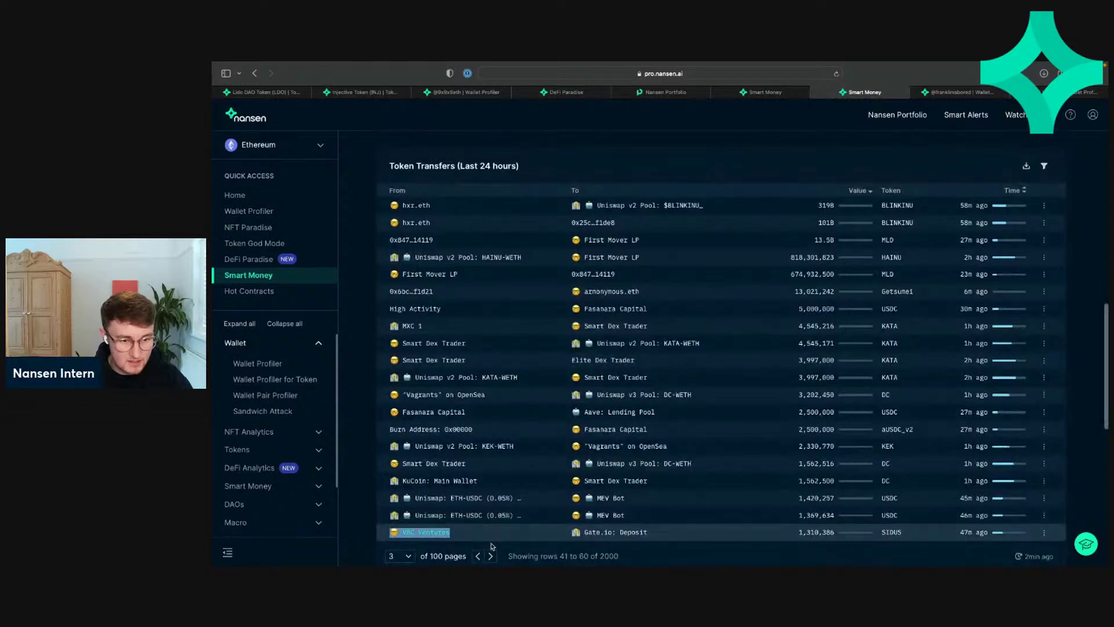
pyautogui.scroll(-1, 505, 544)
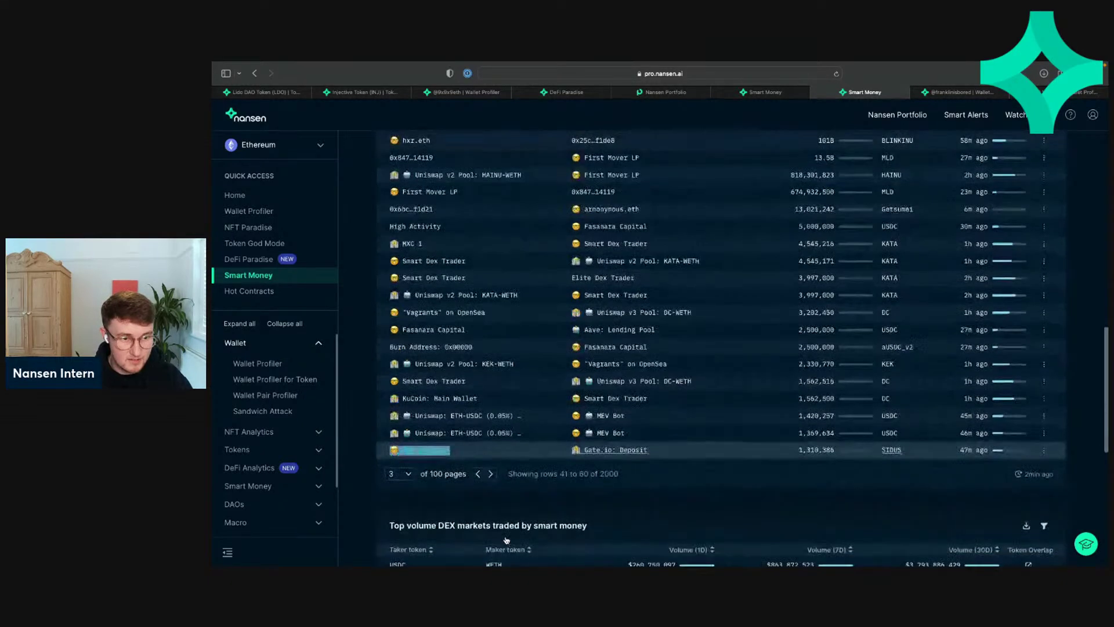
pyautogui.scroll(1, 499, 546)
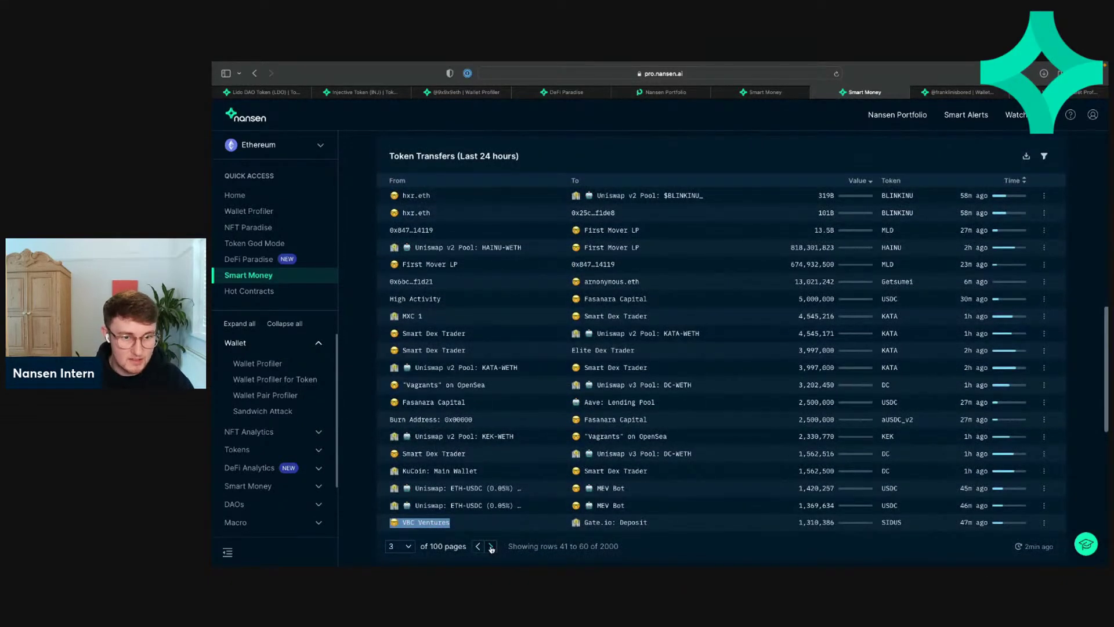
# Step: Page forward and back through the transfers, landing on page 8 (rows 141–160)
pyautogui.click(491, 547)
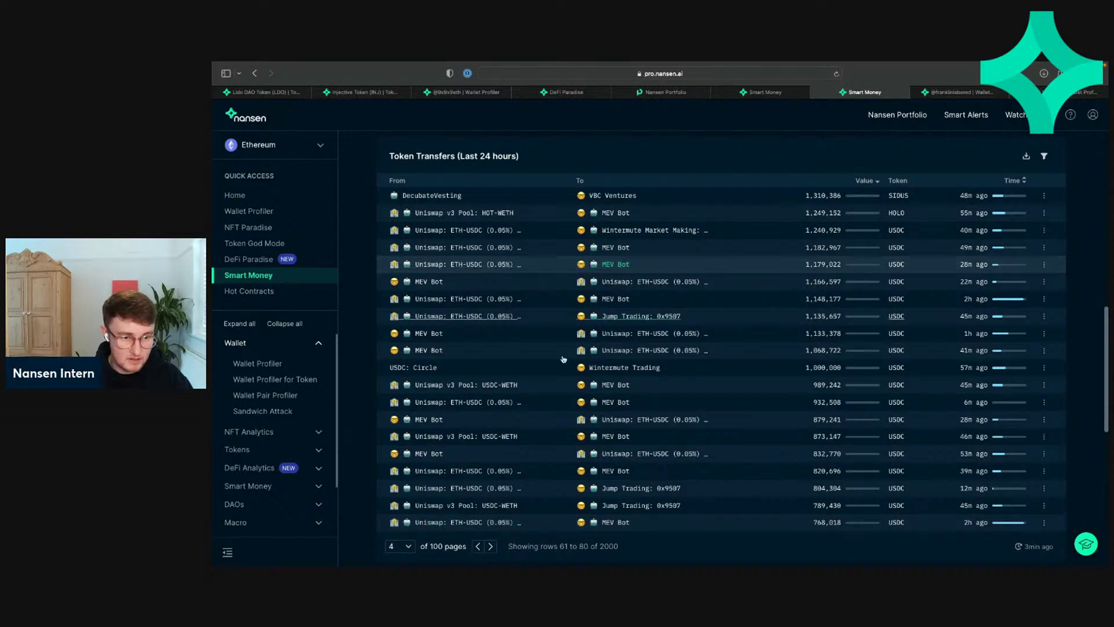
pyautogui.click(490, 546)
pyautogui.click(490, 547)
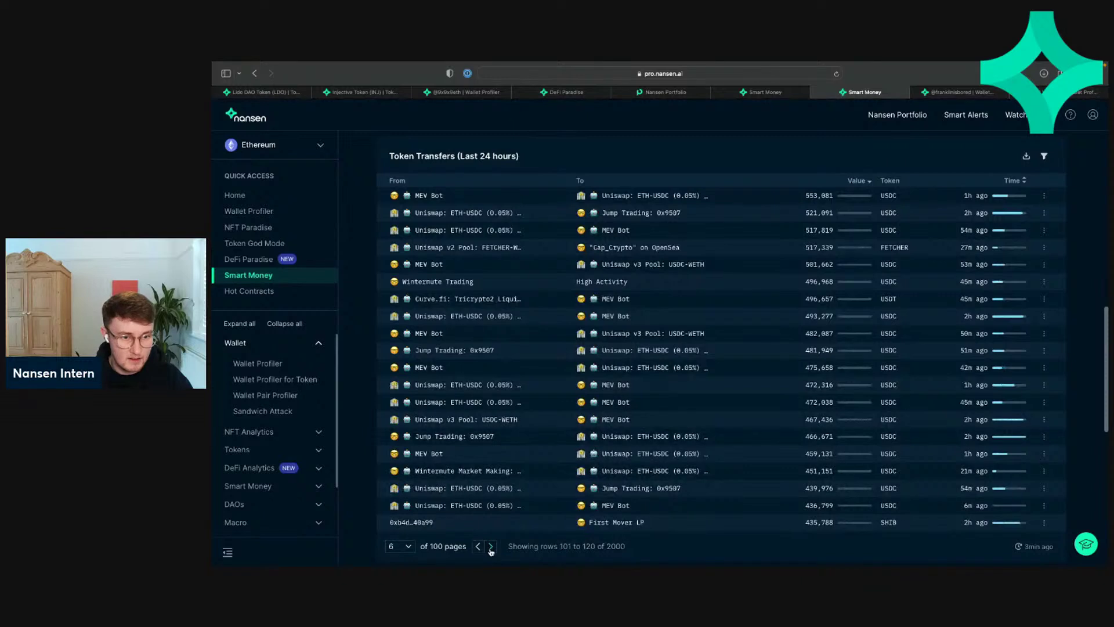
pyautogui.click(491, 547)
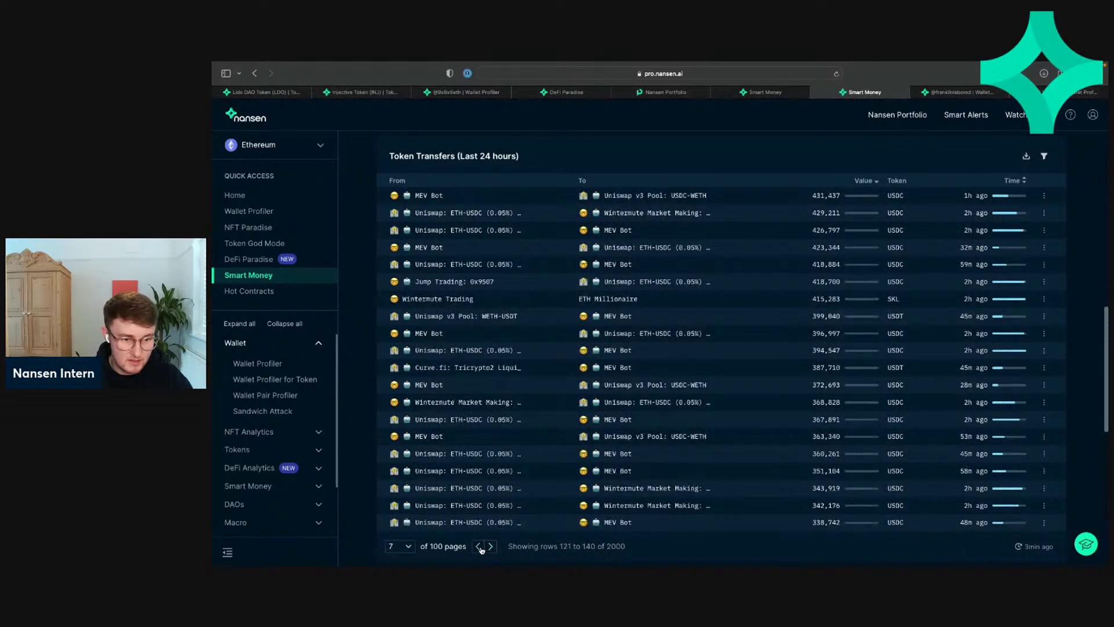
pyautogui.click(477, 546)
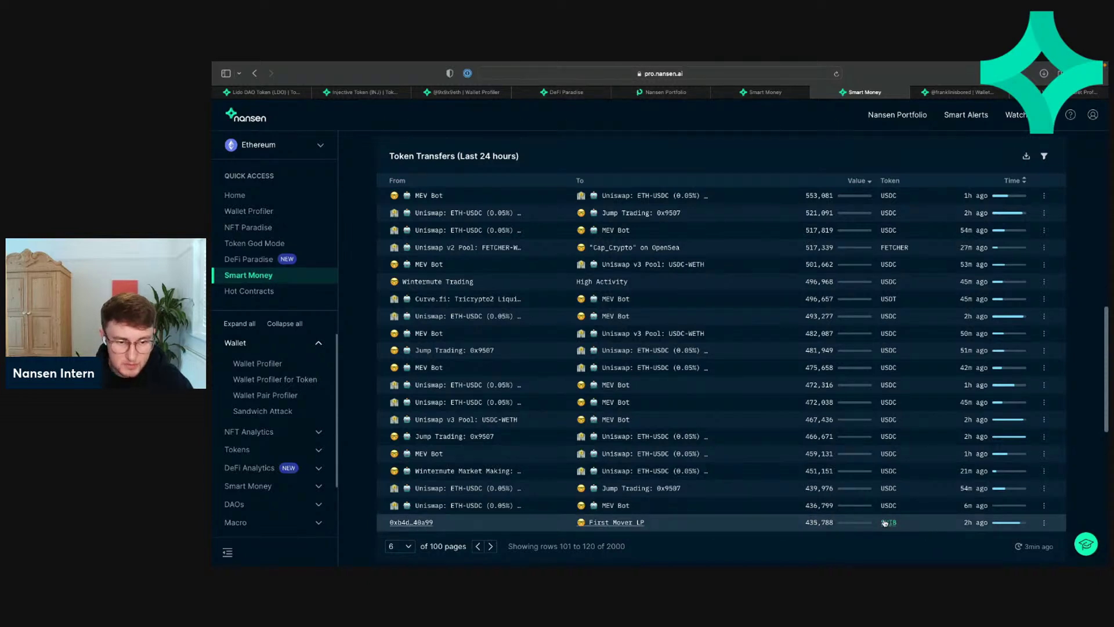
pyautogui.click(492, 547)
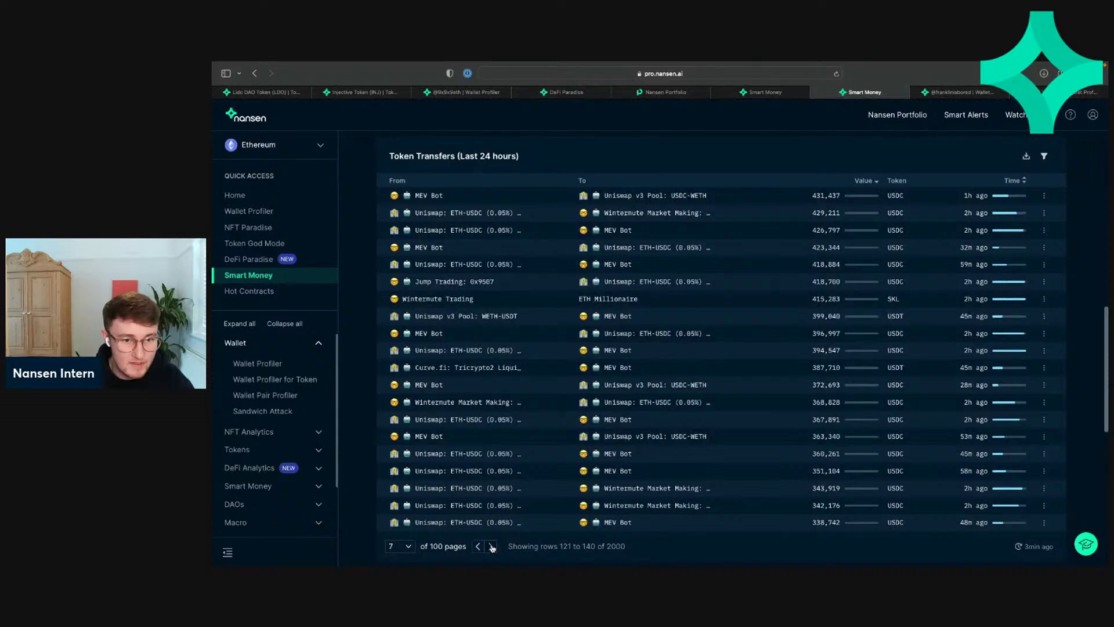
pyautogui.click(492, 547)
pyautogui.click(492, 546)
pyautogui.click(492, 546)
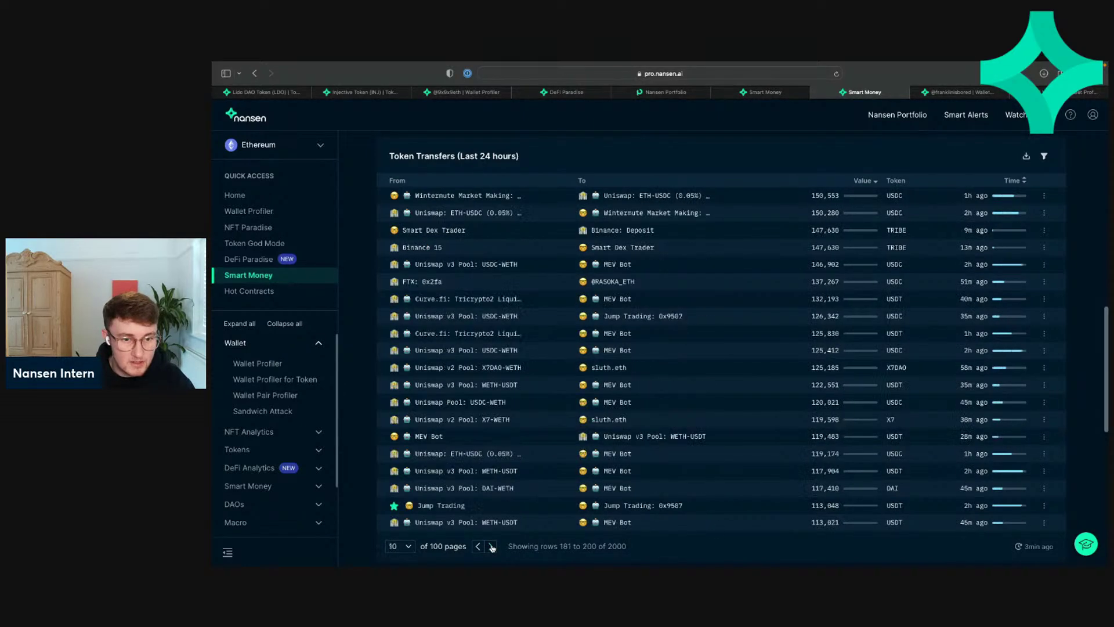
pyautogui.click(477, 547)
pyautogui.click(477, 547)
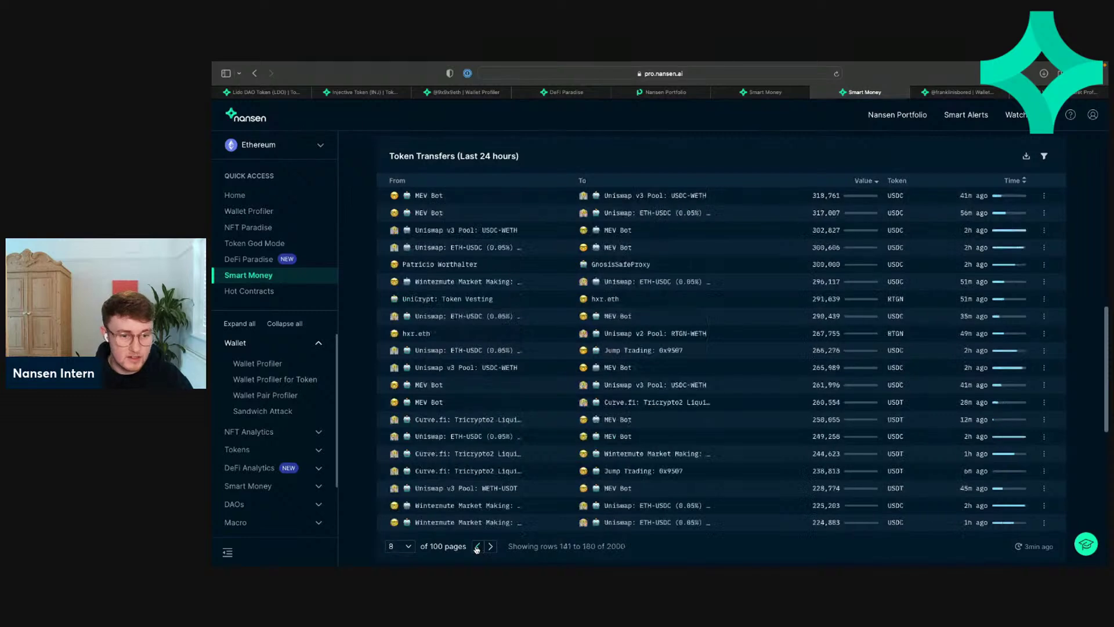
pyautogui.click(477, 546)
pyautogui.click(477, 547)
pyautogui.click(477, 546)
pyautogui.click(477, 546)
pyautogui.click(477, 546)
pyautogui.click(476, 546)
pyautogui.click(477, 547)
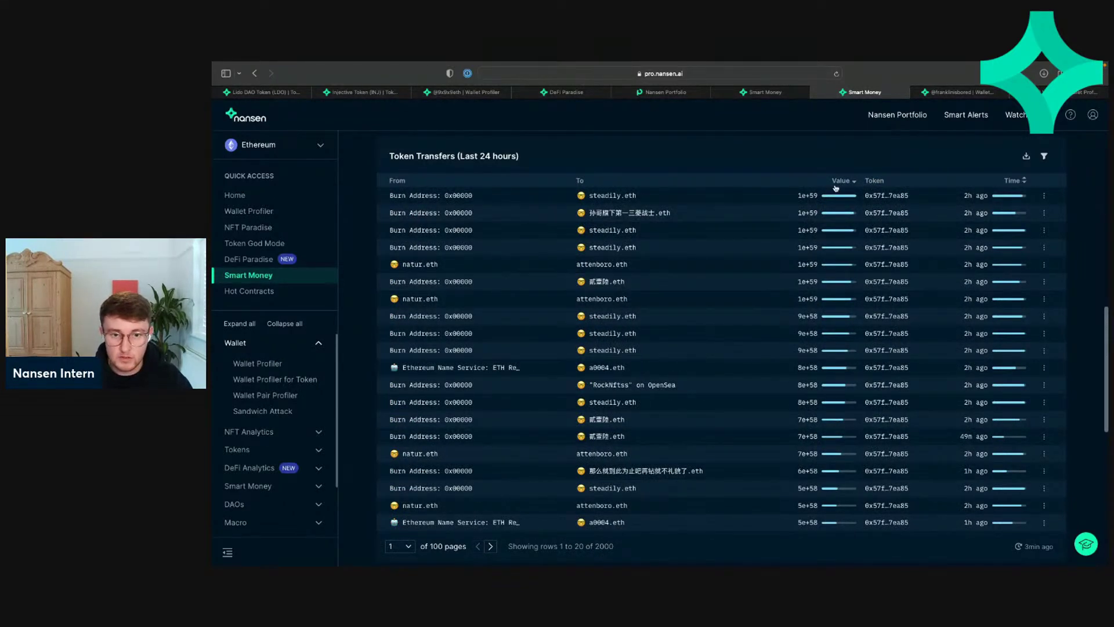
# Step: Sort Smart Money token transfers by Time, newest first, and page through the recent transfers
pyautogui.click(1012, 181)
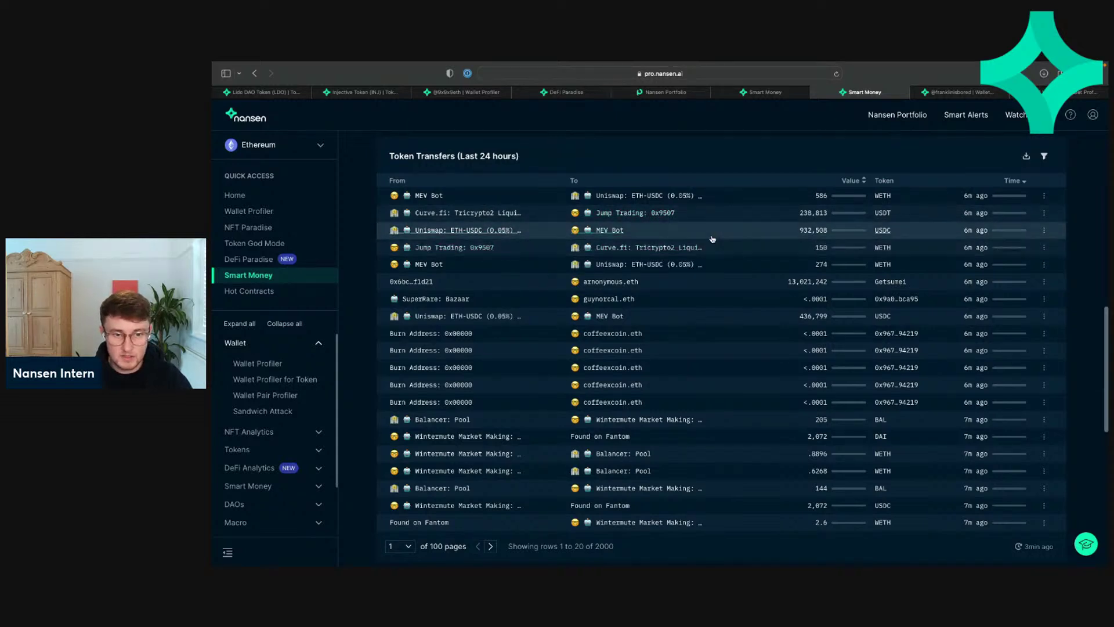
pyautogui.click(492, 546)
pyautogui.click(492, 546)
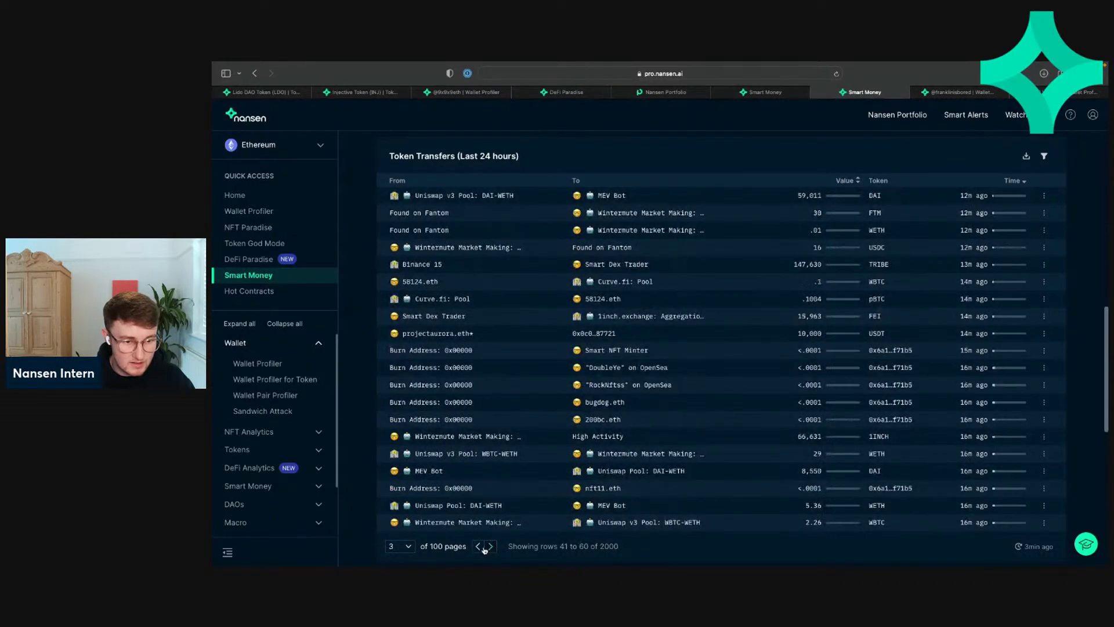
pyautogui.click(477, 546)
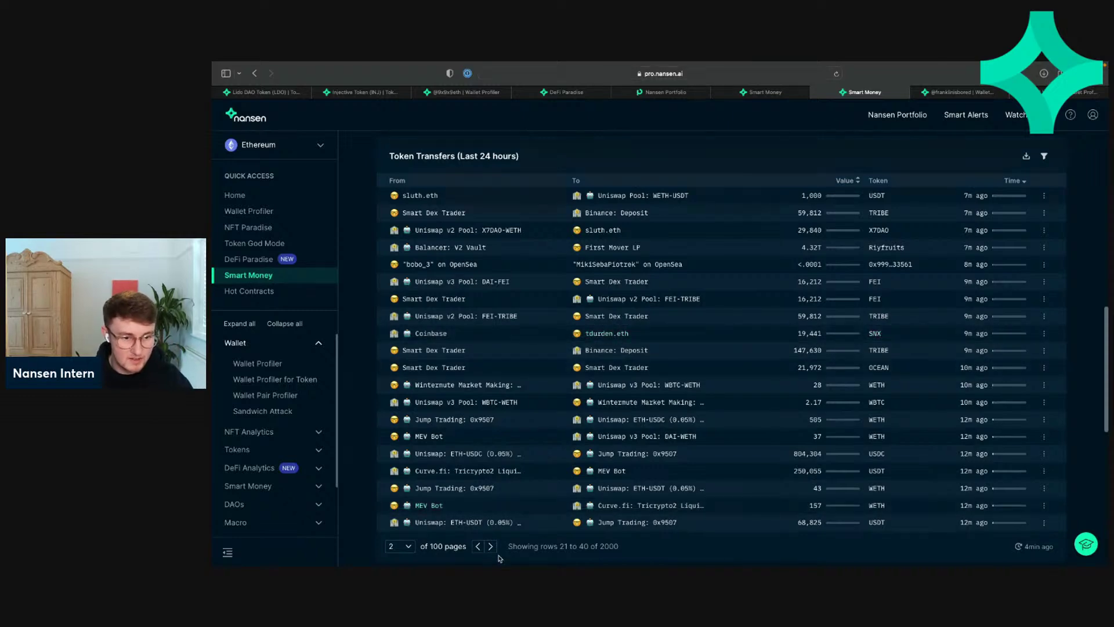
pyautogui.scroll(4, 497, 316)
pyautogui.scroll(6, 497, 317)
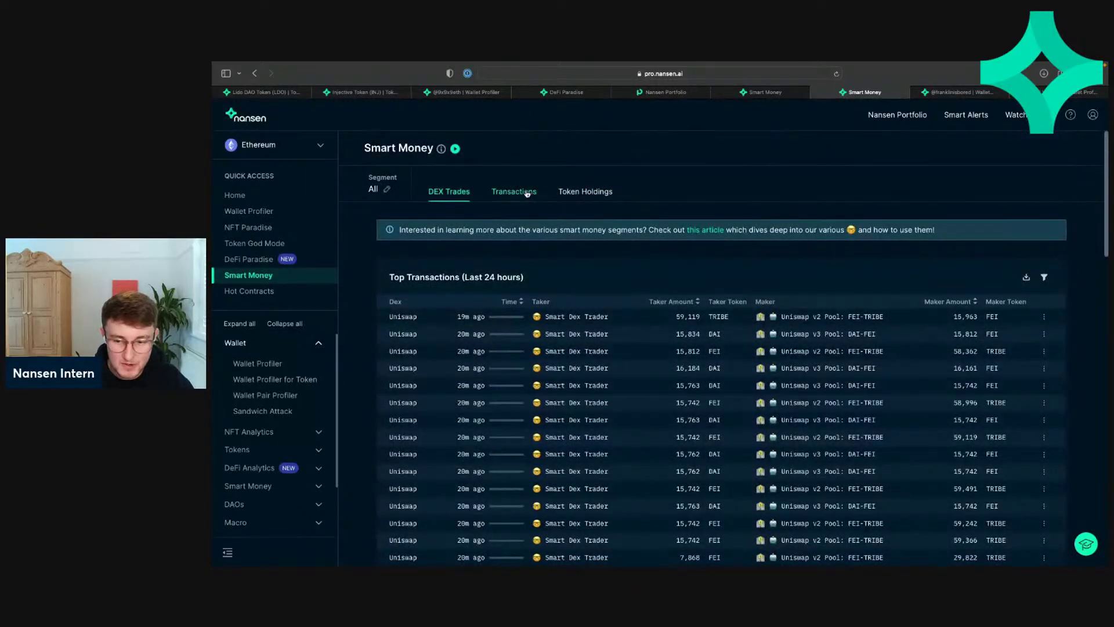
# Step: List Smart Money's last-24-hours transactions and bring up Fasanara Capital's wallet options
pyautogui.click(528, 194)
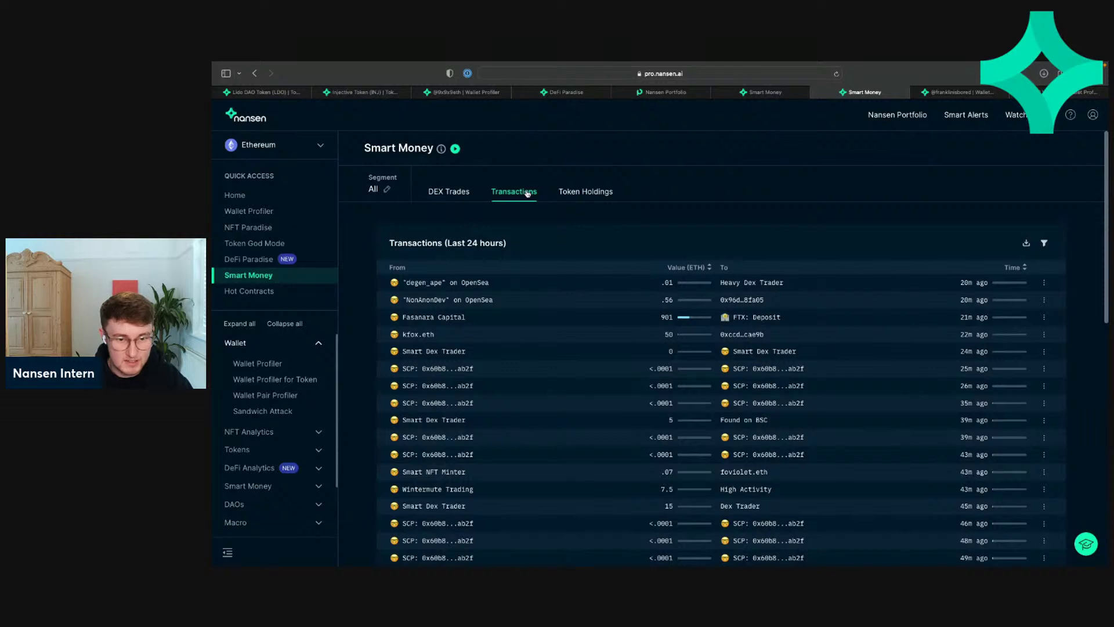
pyautogui.scroll(-1, 557, 205)
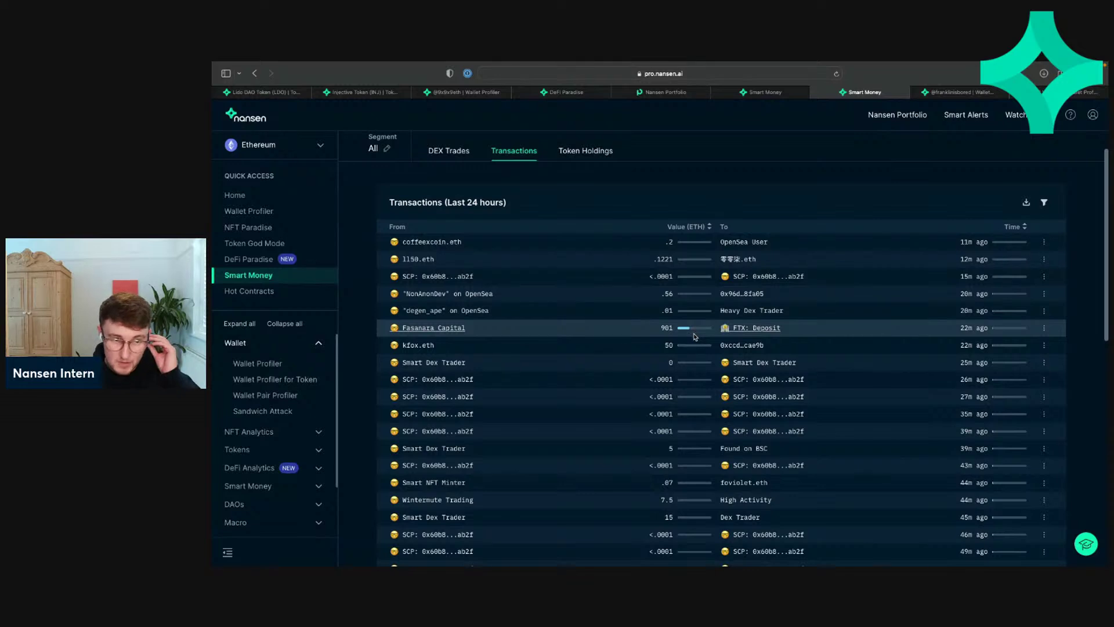
pyautogui.click(451, 329)
# Step: Look up Fasanara Capital's address on Etherscan and list its latest 25 ERC-20 token transfers
pyautogui.click(422, 393)
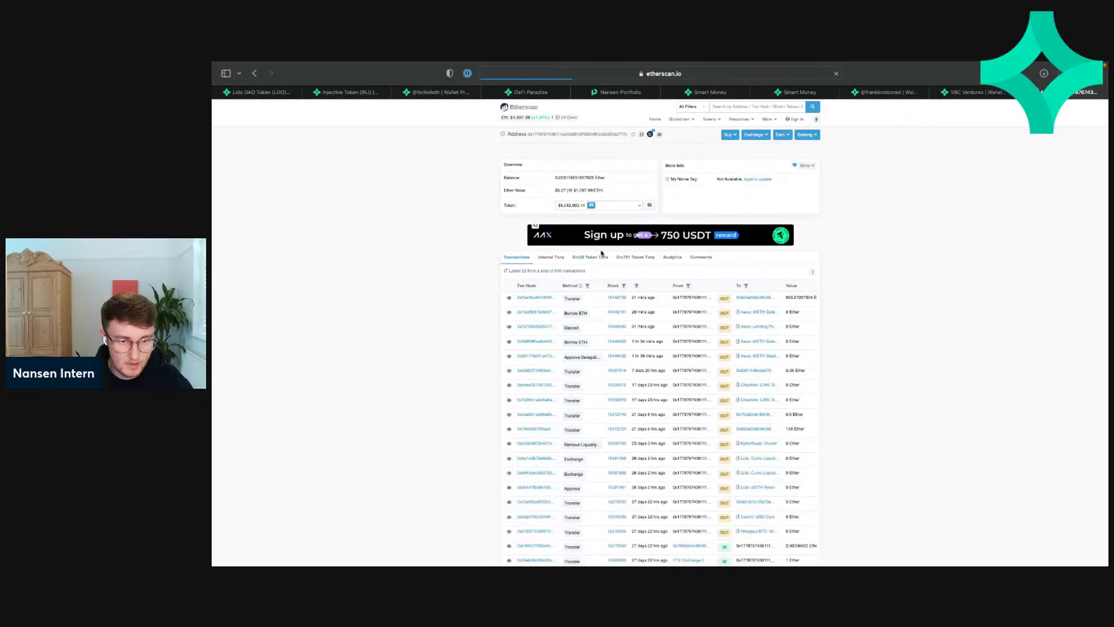
pyautogui.click(587, 257)
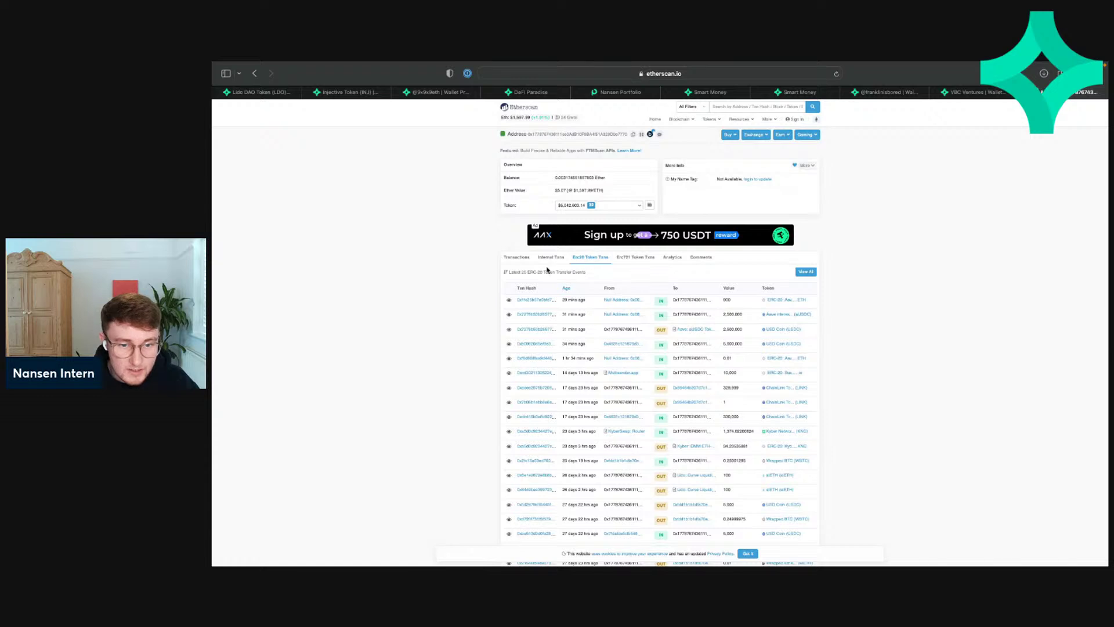
pyautogui.click(518, 260)
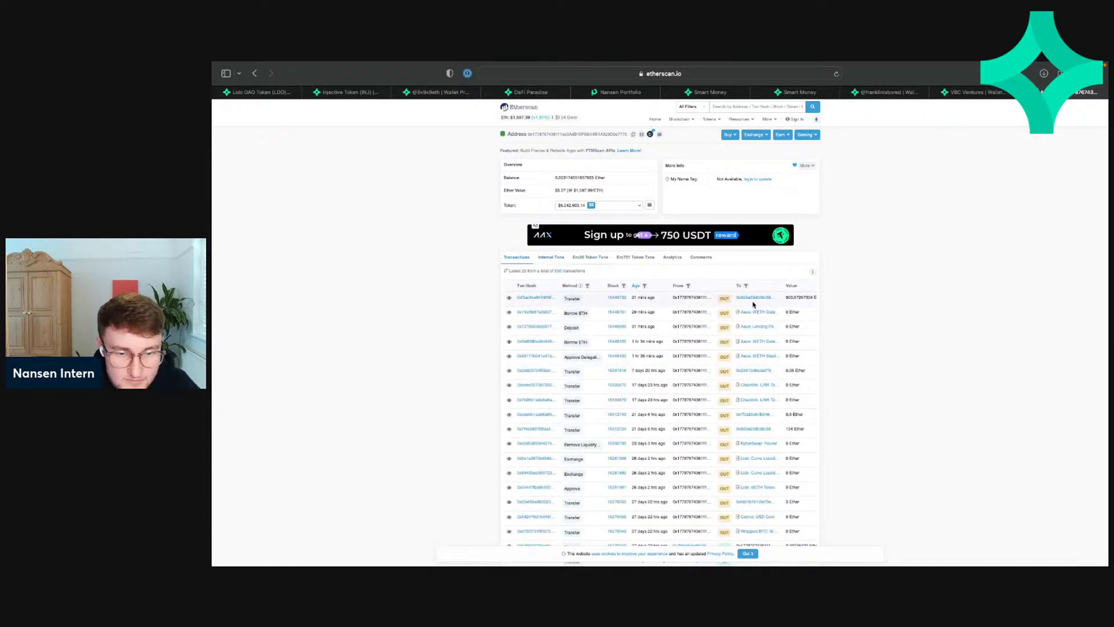
pyautogui.click(553, 260)
pyautogui.click(609, 259)
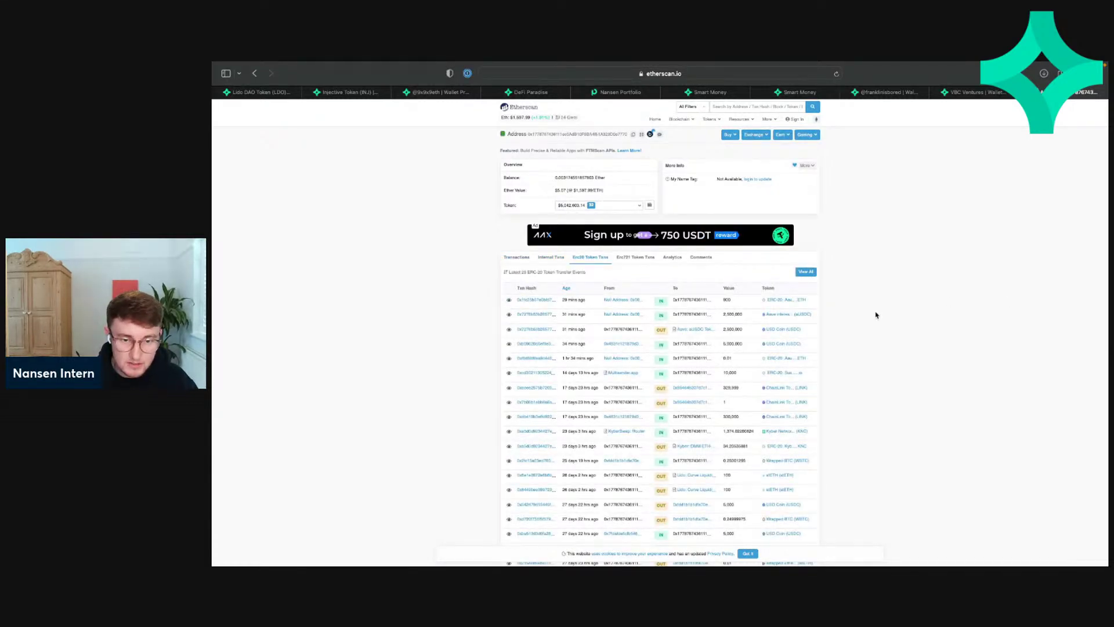
pyautogui.press('super+equal')
pyautogui.scroll(-2, 876, 315)
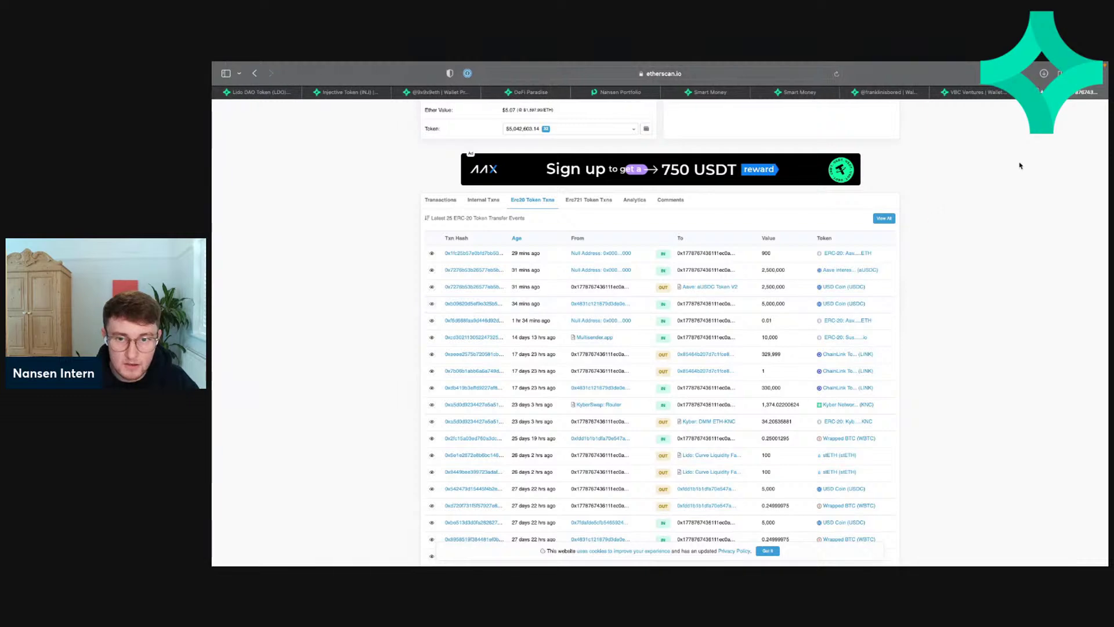
# Step: Return to the Smart Money page's last-24-hours Transactions table
pyautogui.click(969, 95)
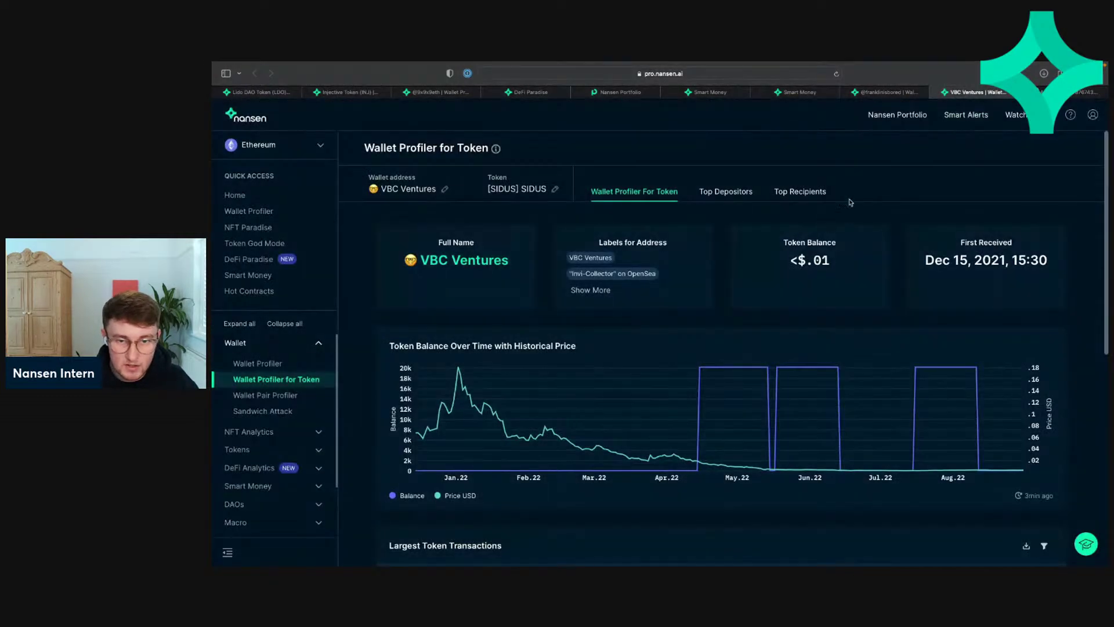
pyautogui.click(689, 96)
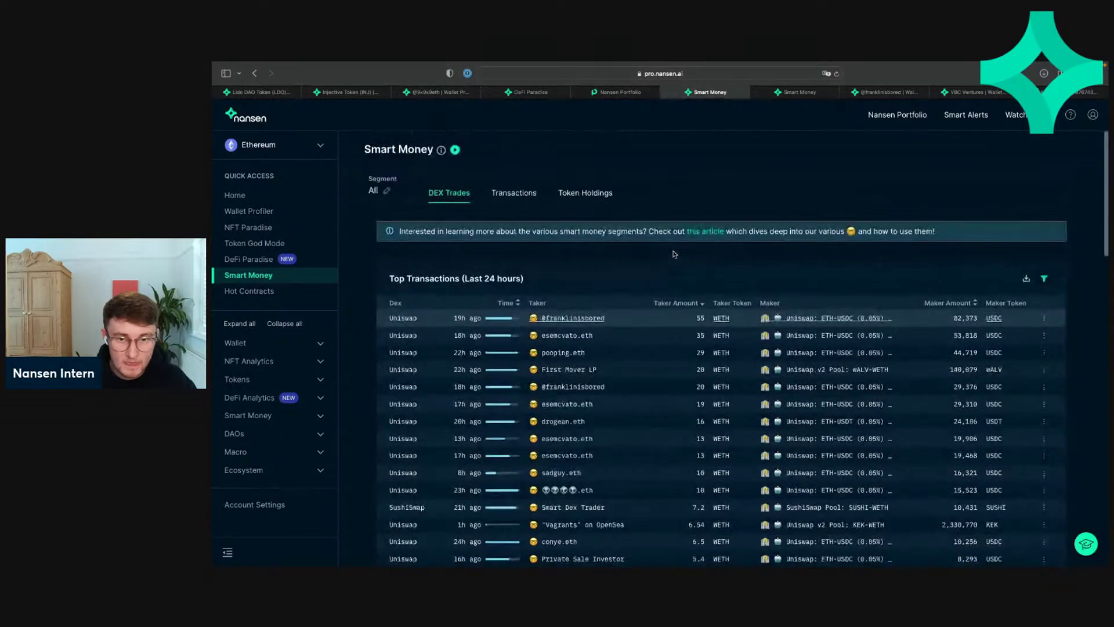
pyautogui.click(812, 93)
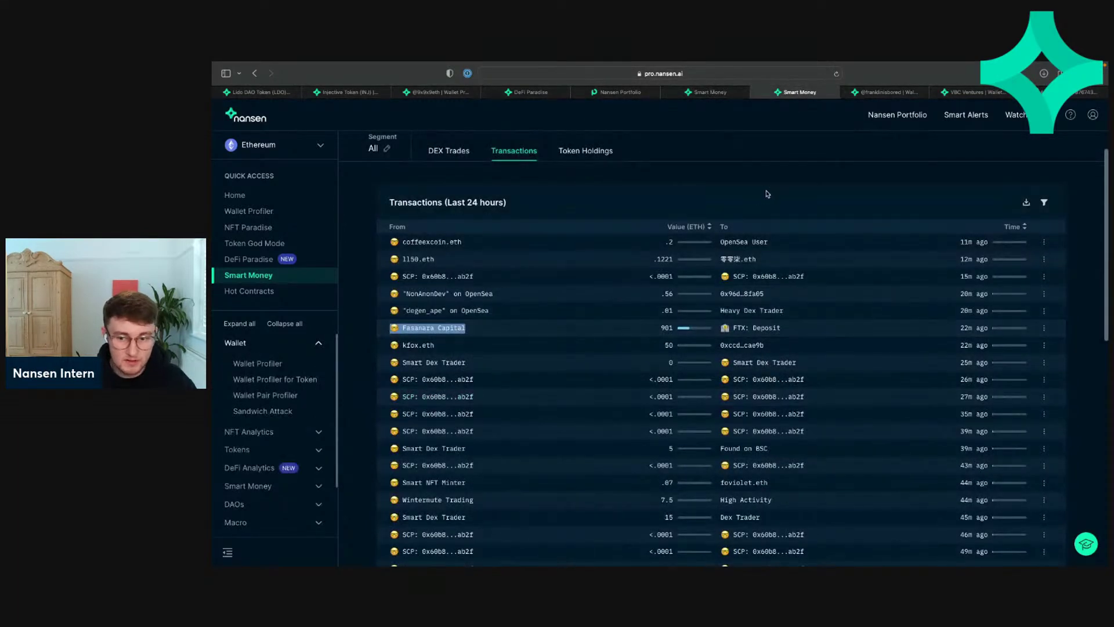
pyautogui.scroll(-2, 695, 340)
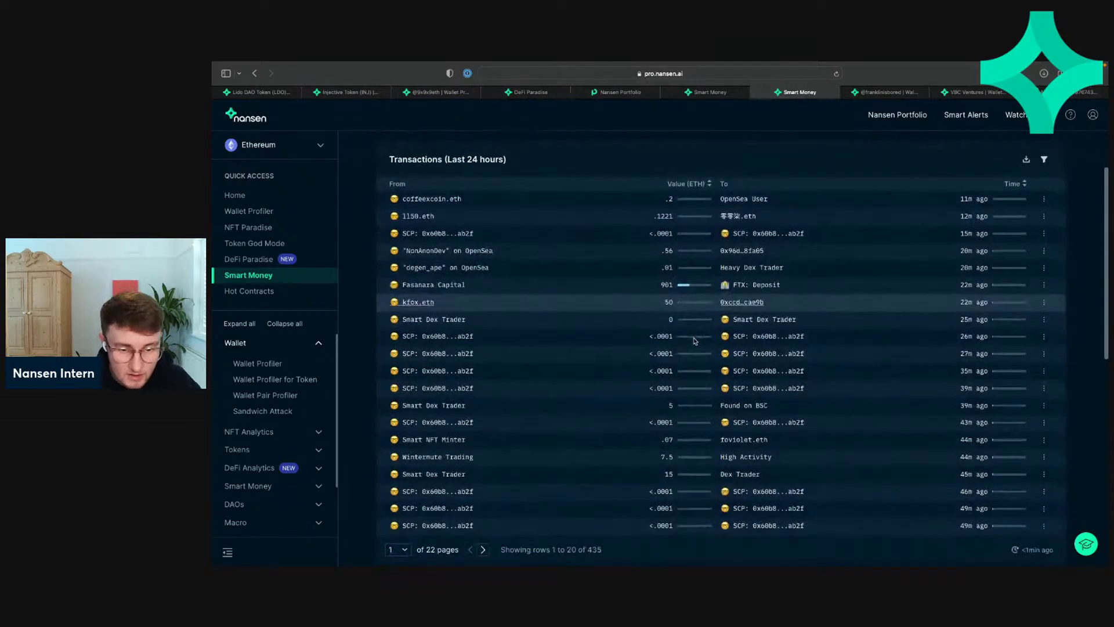
pyautogui.scroll(-1, 695, 341)
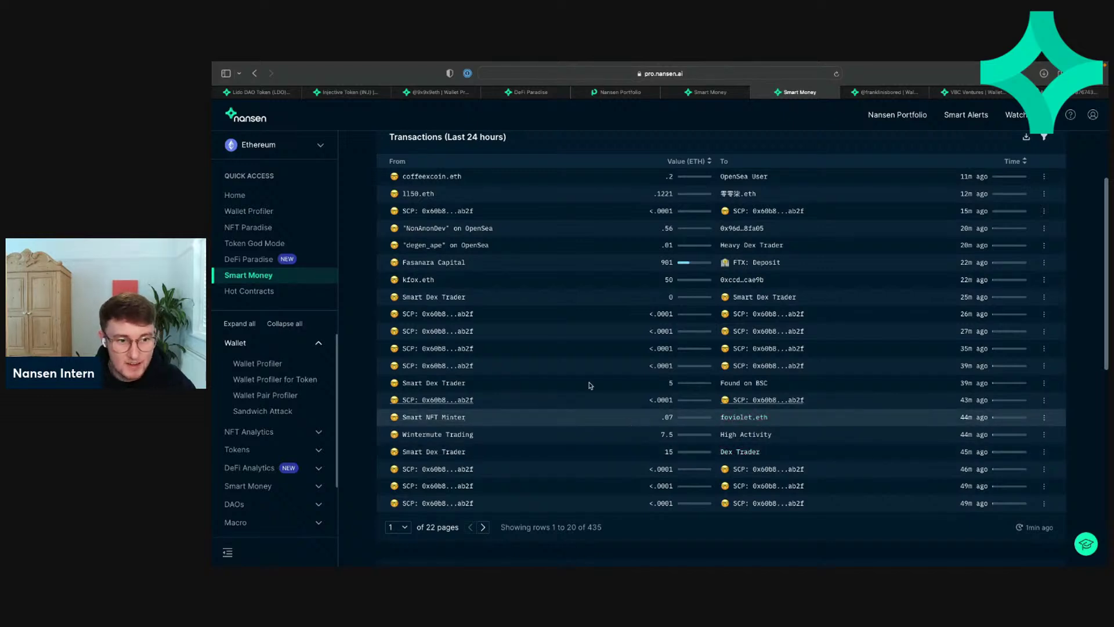
# Step: Page back and forth through the unsorted transactions, between pages 2 and 6
pyautogui.click(482, 528)
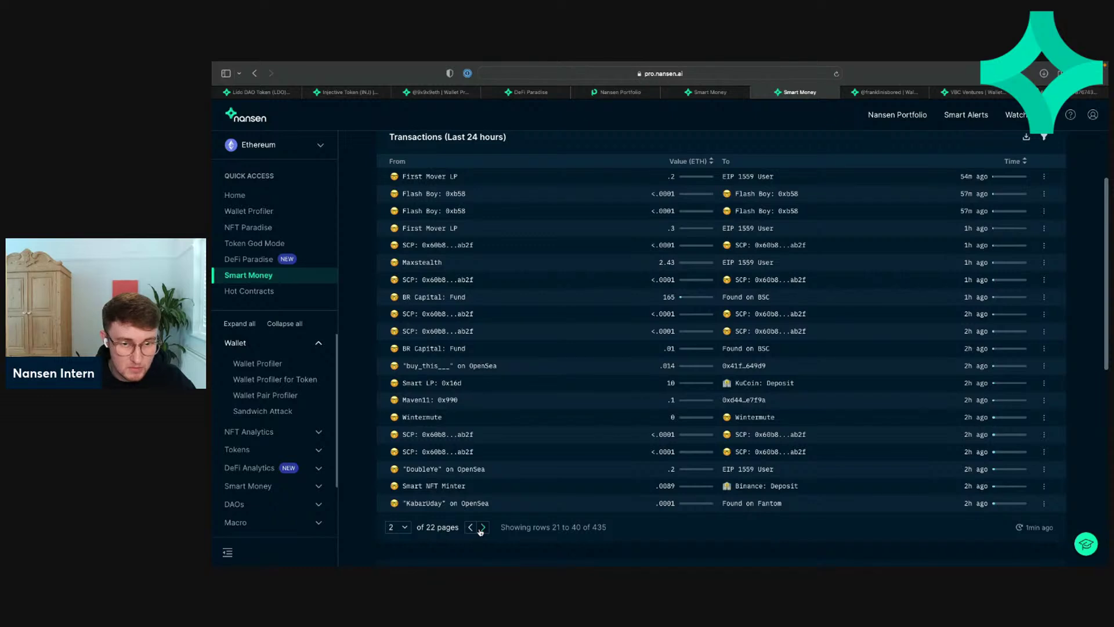
pyautogui.click(481, 528)
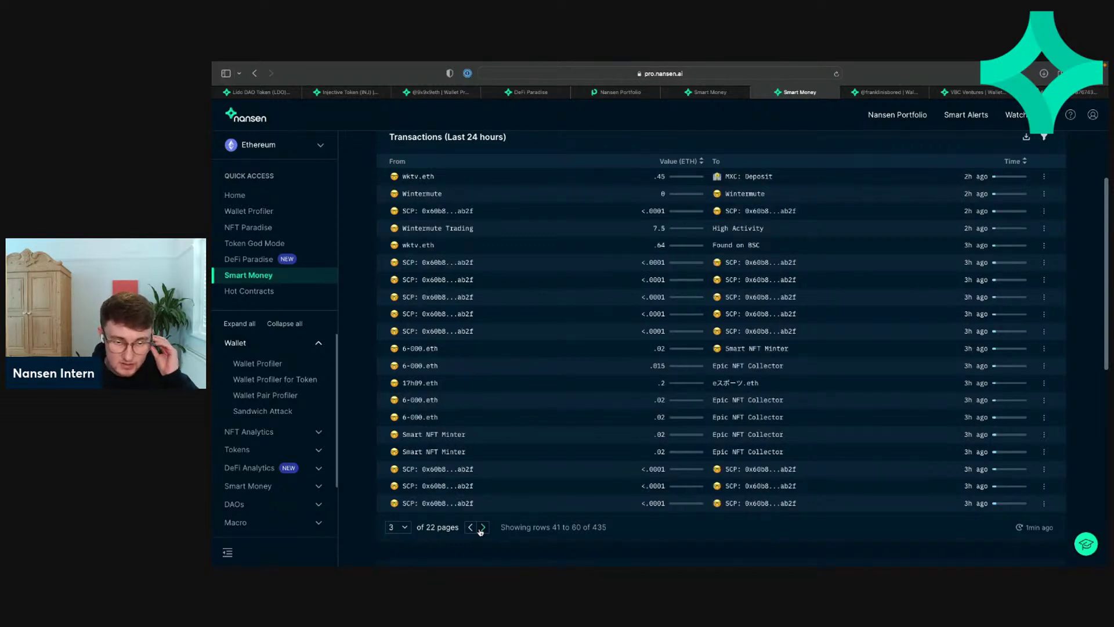
pyautogui.click(482, 528)
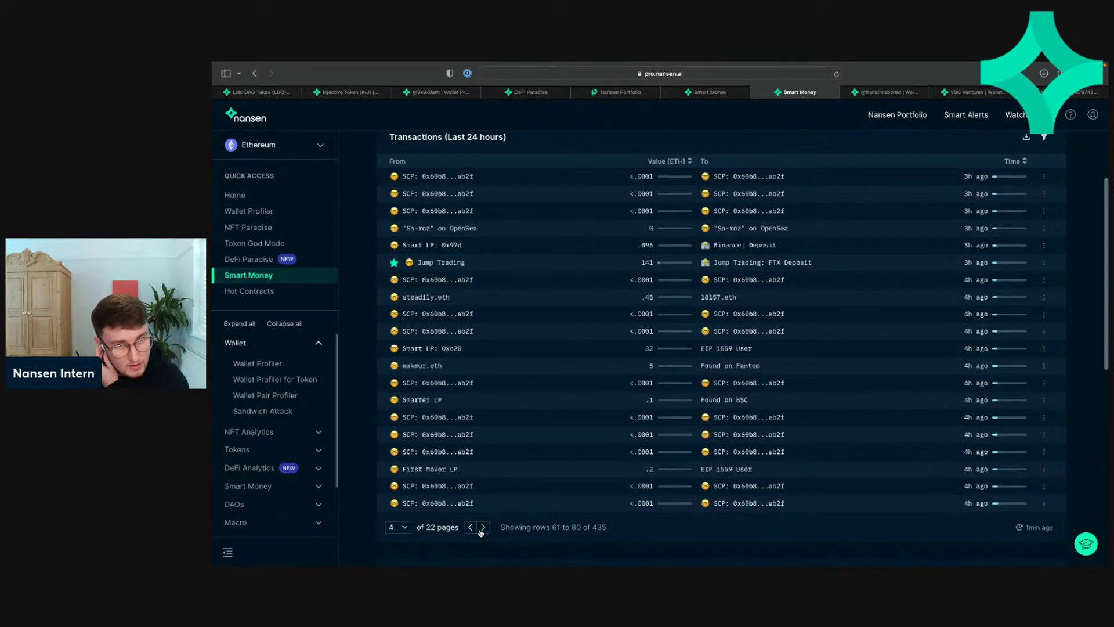
pyautogui.click(470, 527)
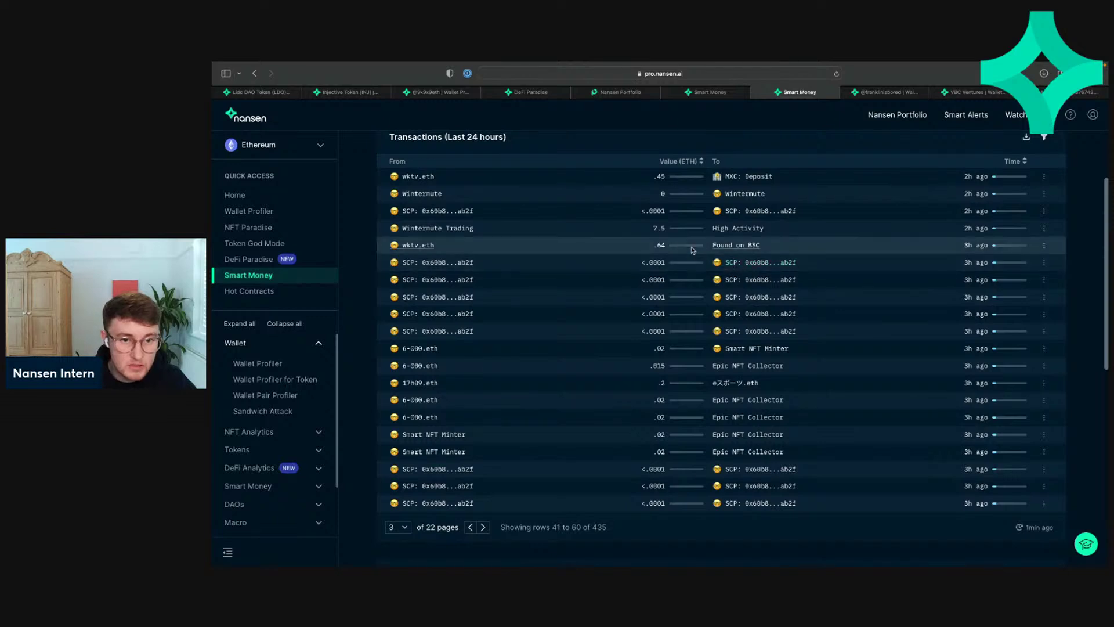
pyautogui.click(482, 528)
pyautogui.click(482, 528)
pyautogui.click(482, 527)
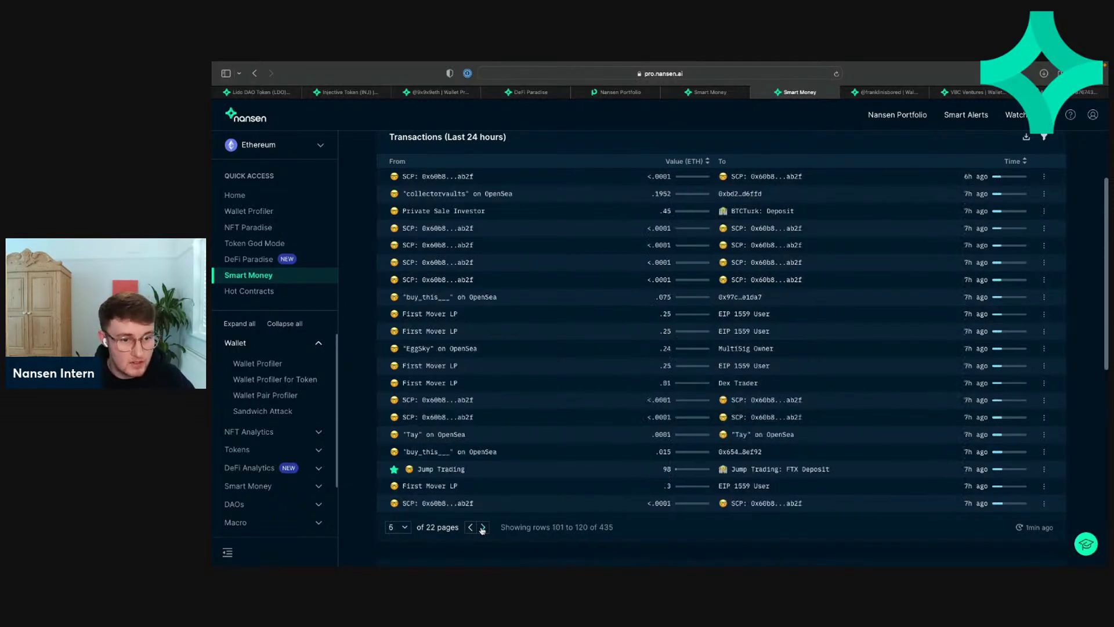
pyautogui.click(470, 528)
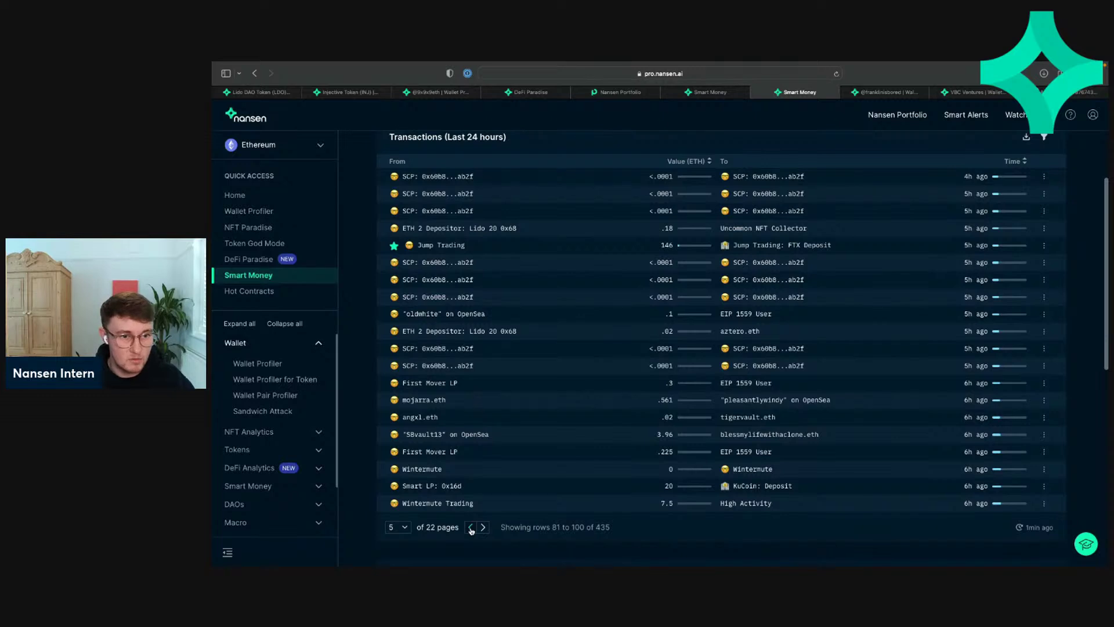
pyautogui.click(470, 527)
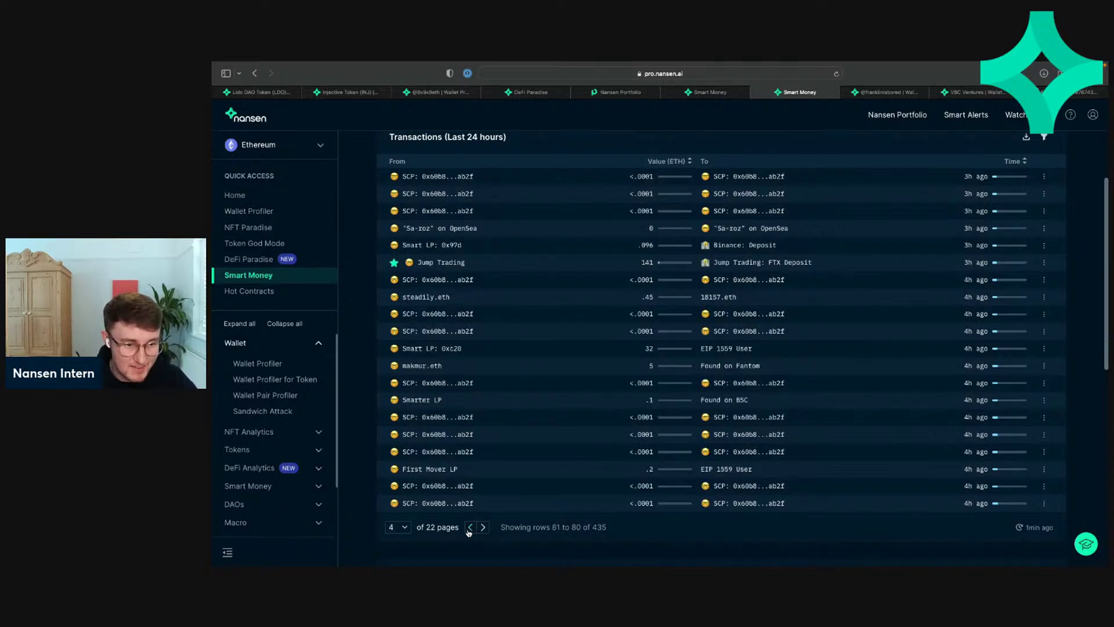
pyautogui.click(470, 528)
pyautogui.click(484, 529)
pyautogui.click(483, 528)
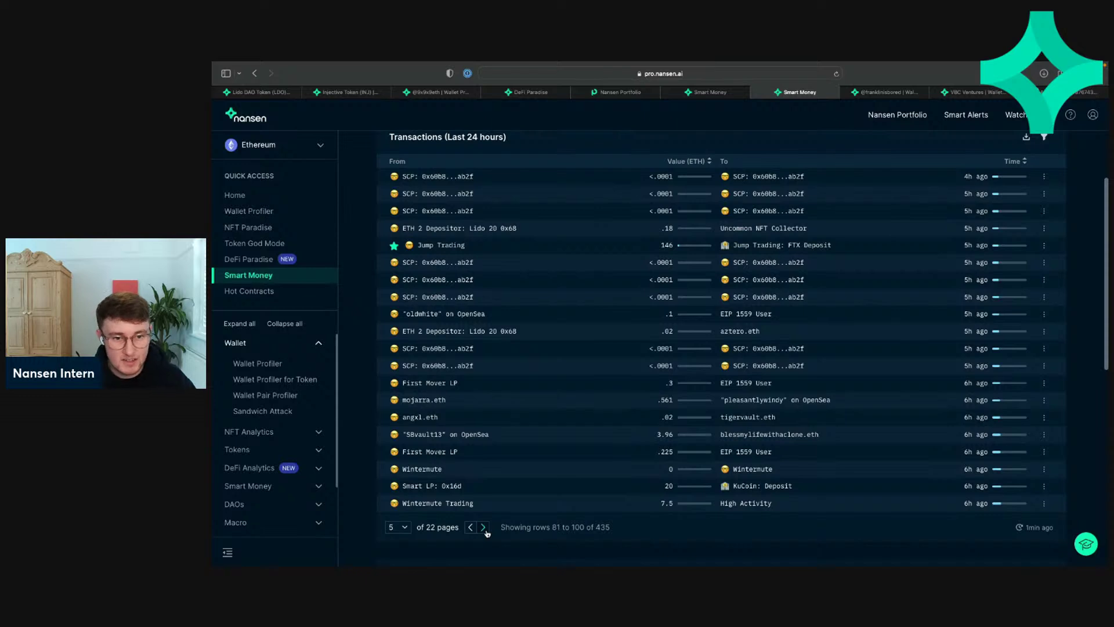
pyautogui.click(484, 528)
pyautogui.click(471, 527)
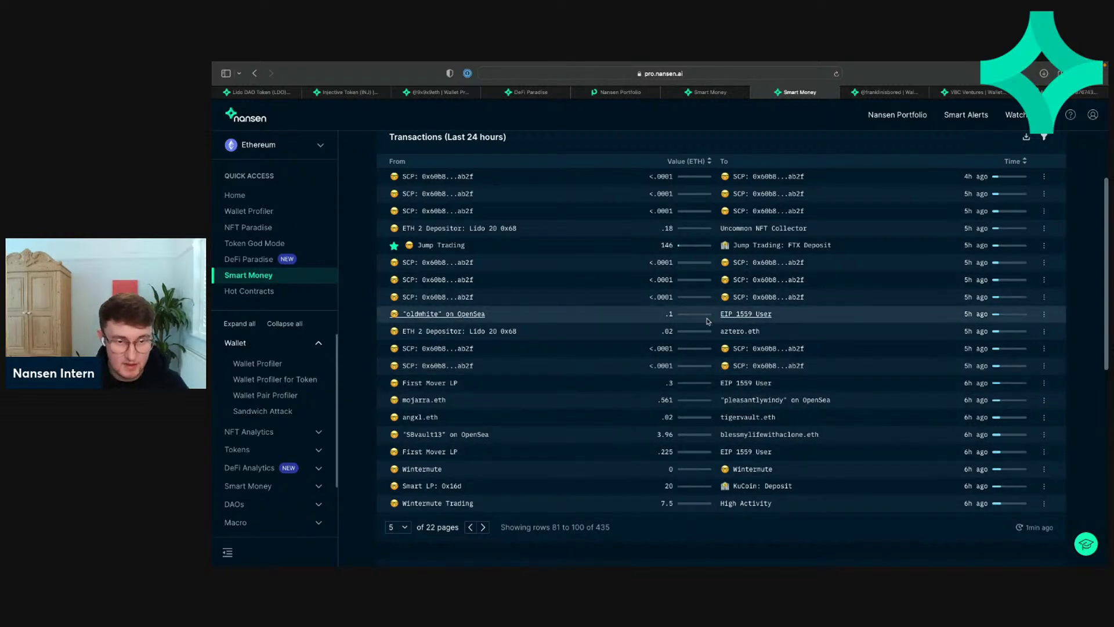
# Step: Sort transactions by Value (ETH), largest first, and page through to page 5 of 22
pyautogui.click(702, 161)
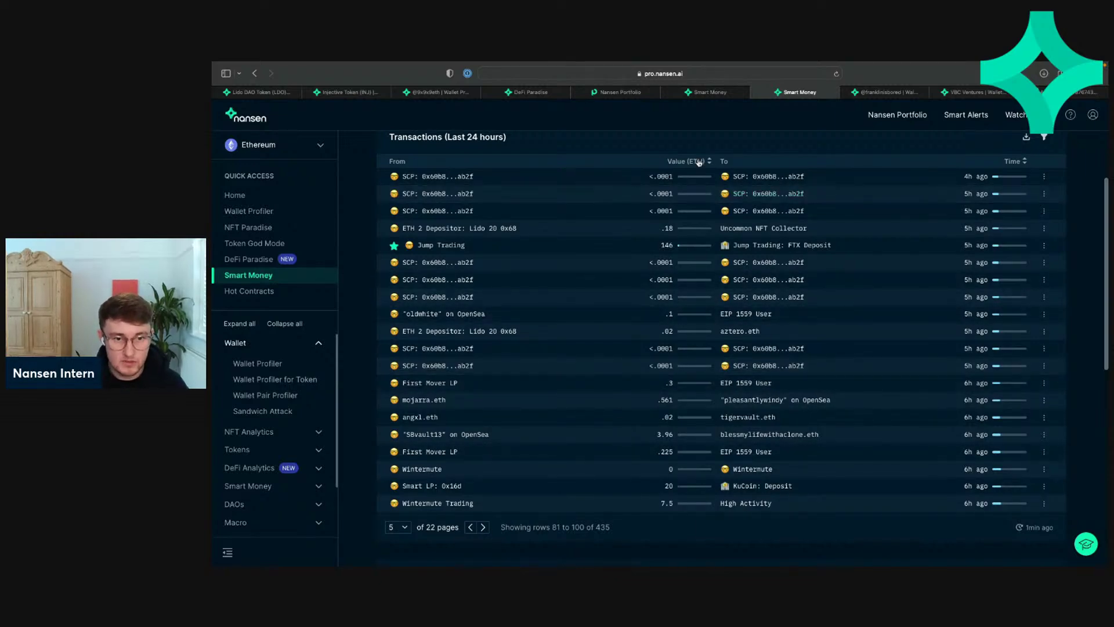
pyautogui.click(474, 528)
pyautogui.click(474, 527)
pyautogui.click(474, 527)
pyautogui.click(474, 528)
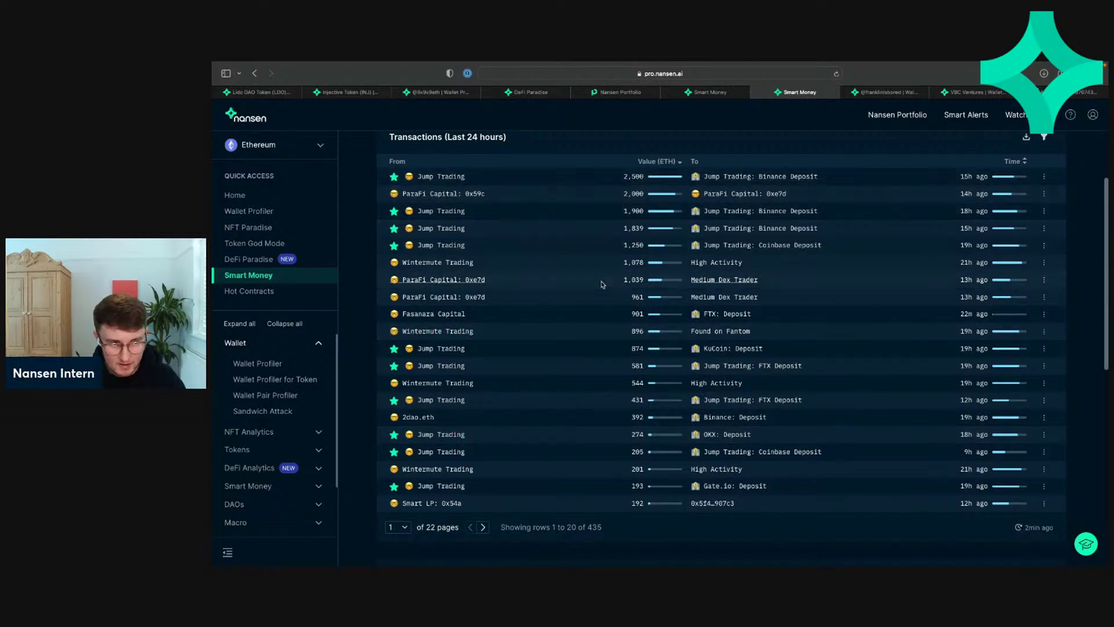
pyautogui.click(482, 527)
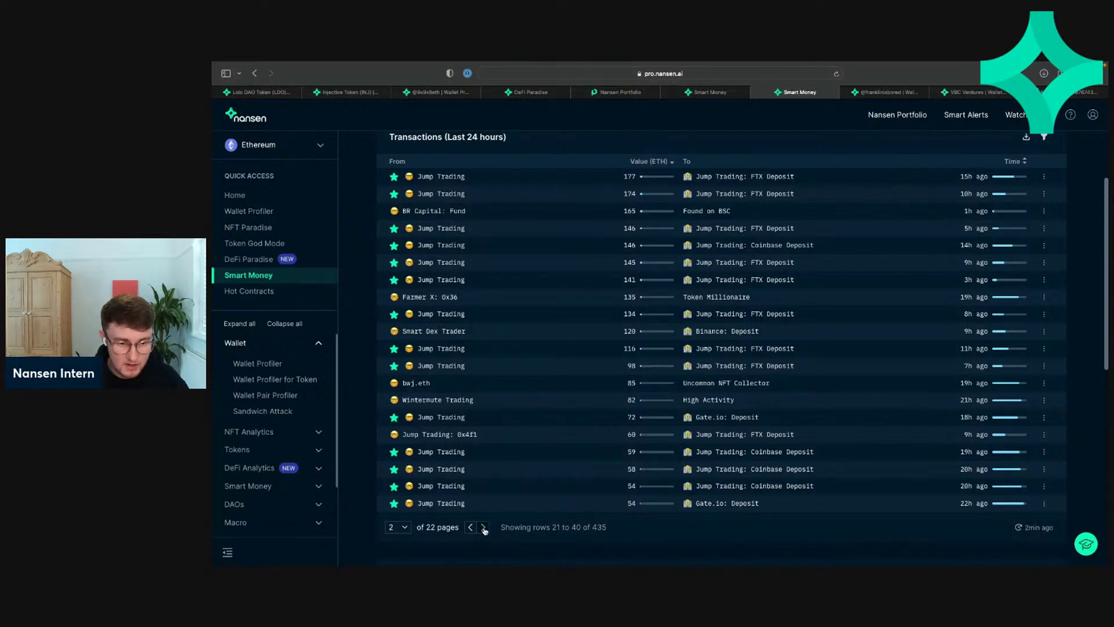
pyautogui.click(483, 528)
pyautogui.click(483, 528)
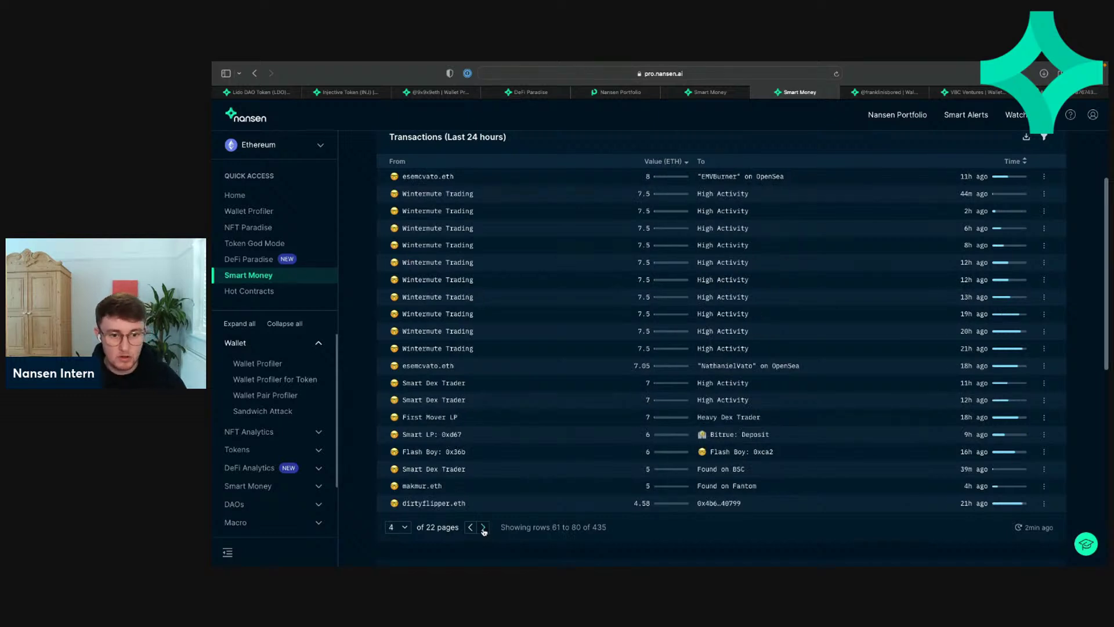
pyautogui.click(483, 528)
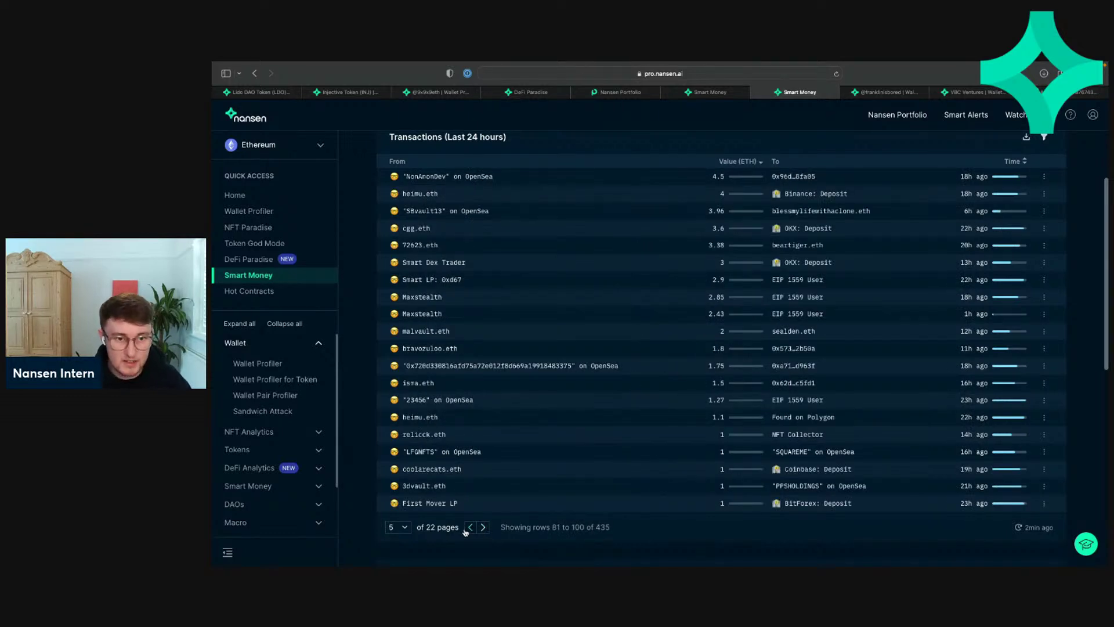
pyautogui.click(484, 528)
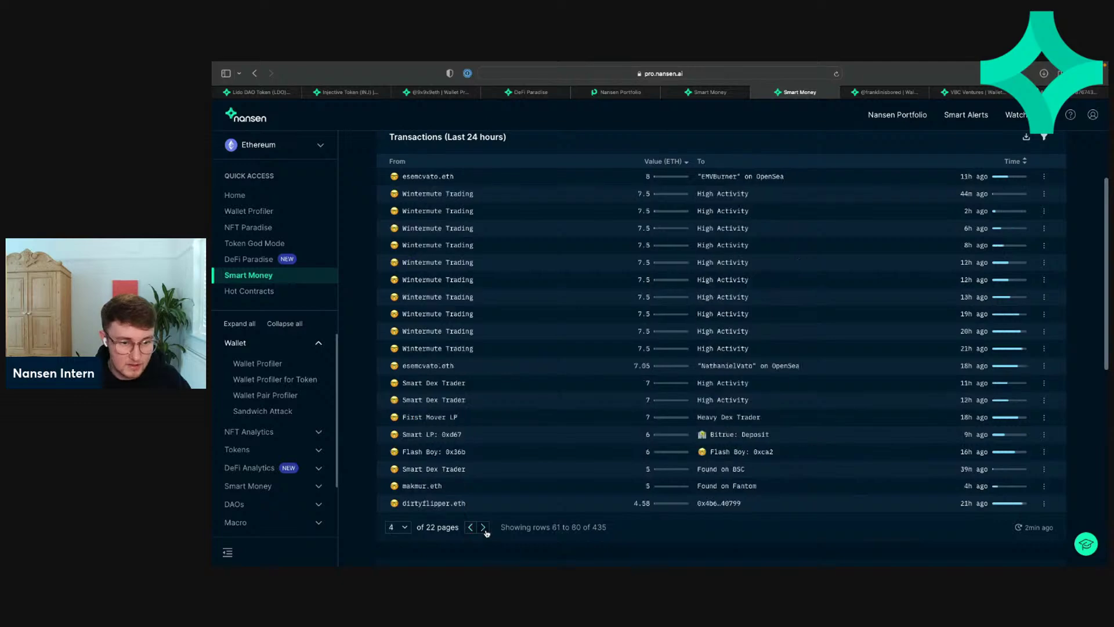
pyautogui.click(471, 527)
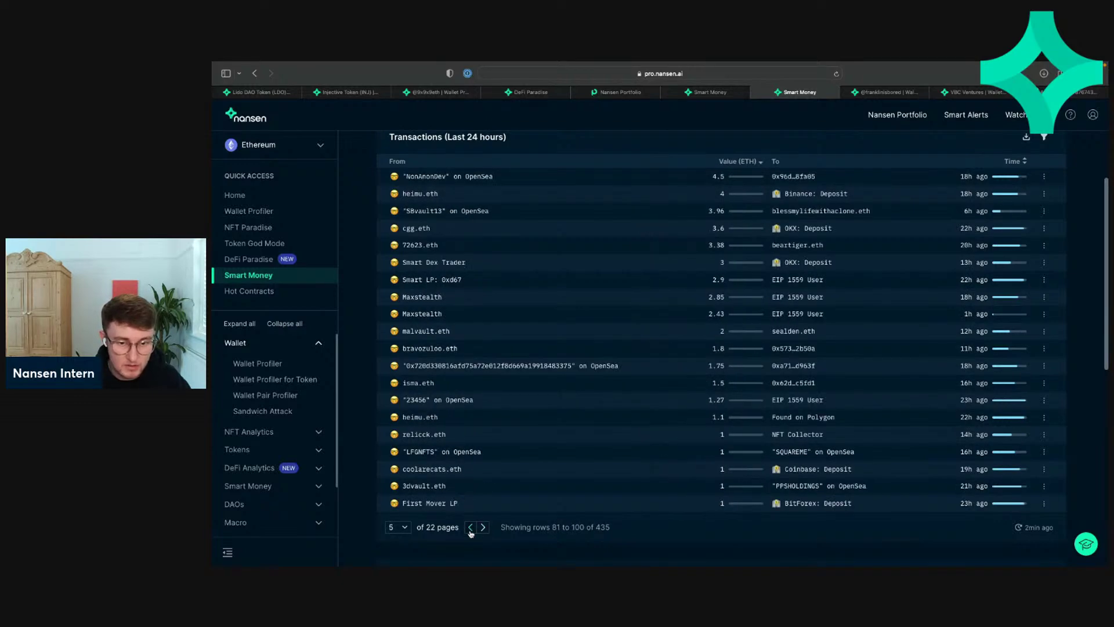
# Step: Sort Contract Interactions by ETH value, star top wallet Airdrop Pro, and open its options
pyautogui.scroll(-5, 569, 397)
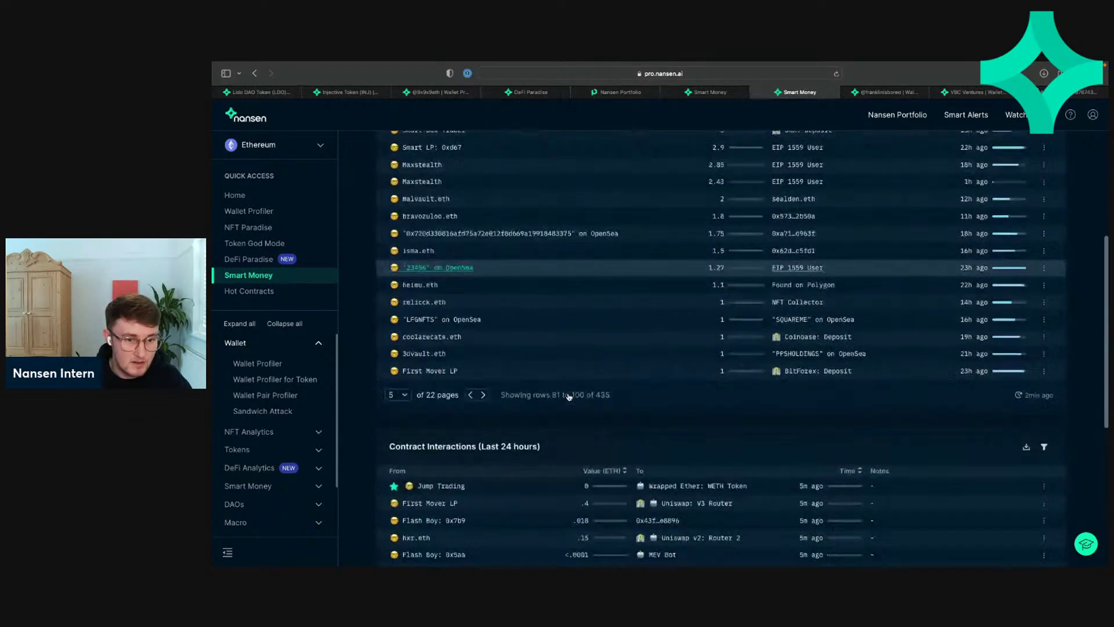
pyautogui.scroll(-3, 568, 398)
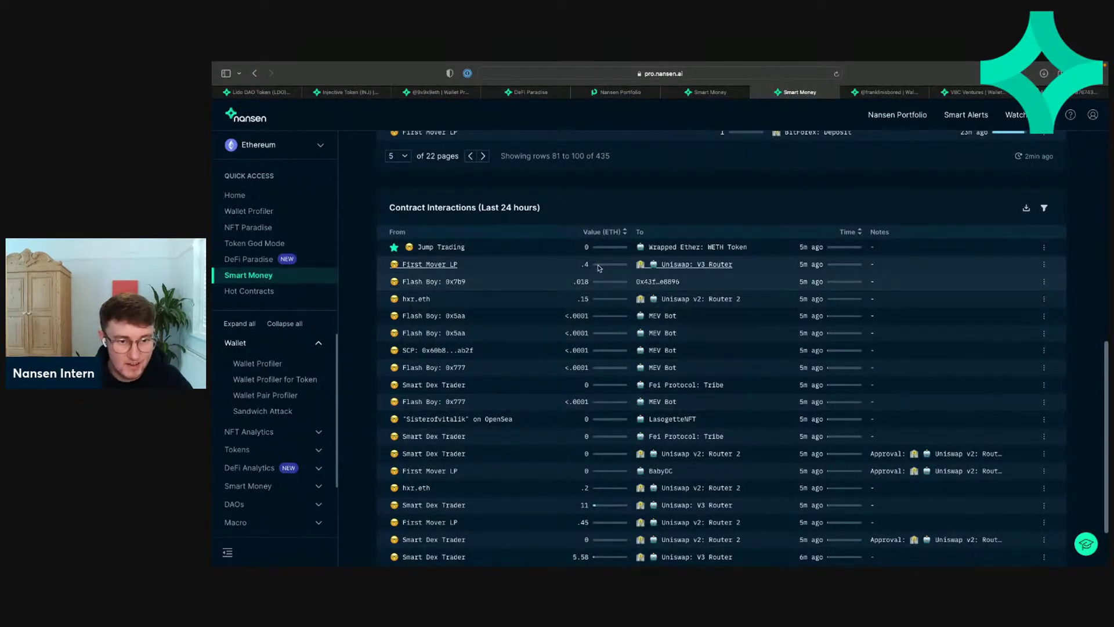
pyautogui.click(617, 233)
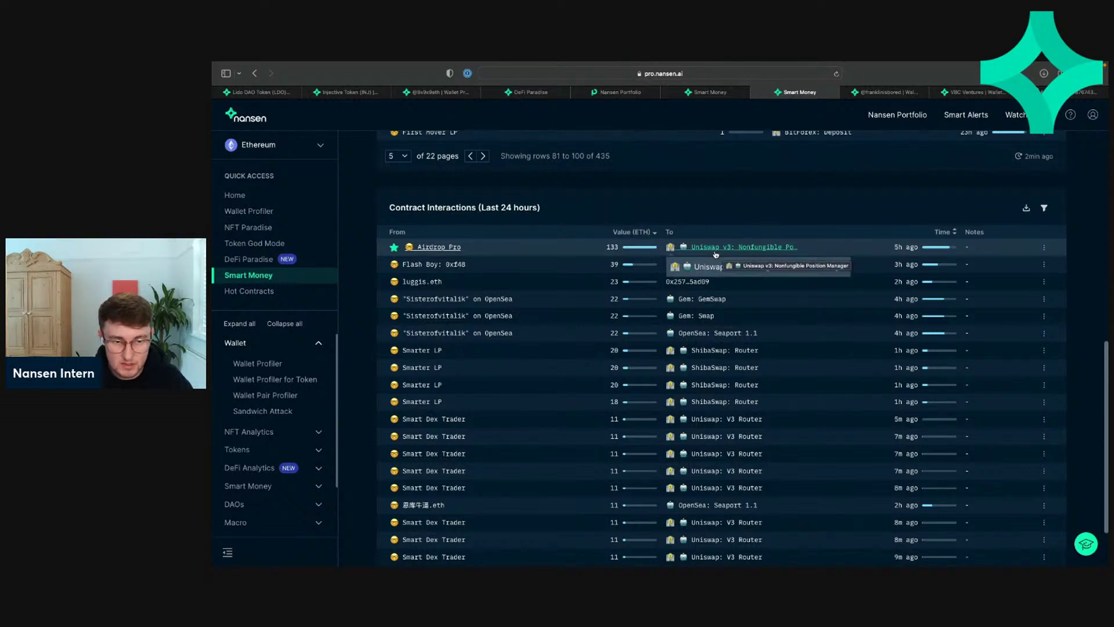
pyautogui.click(394, 250)
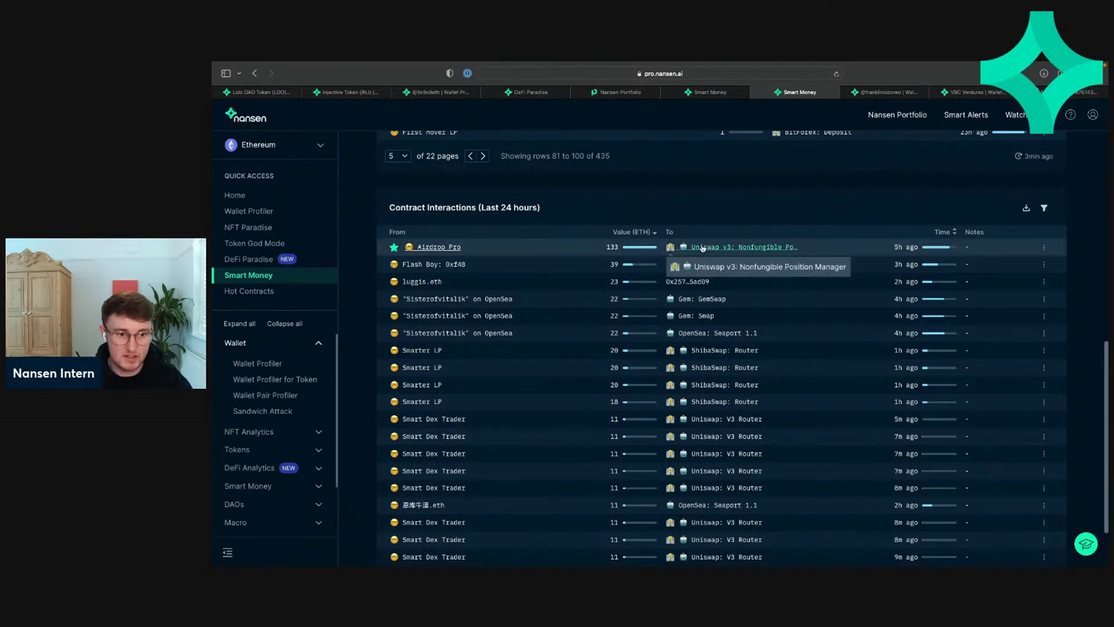
pyautogui.click(440, 250)
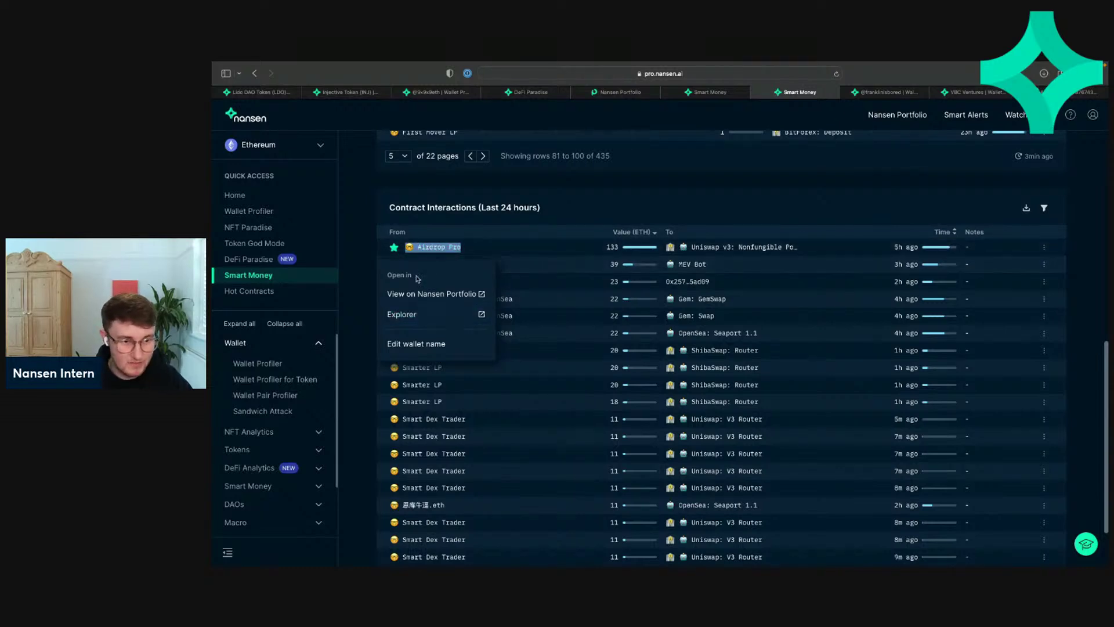
pyautogui.click(525, 228)
pyautogui.rightClick(425, 250)
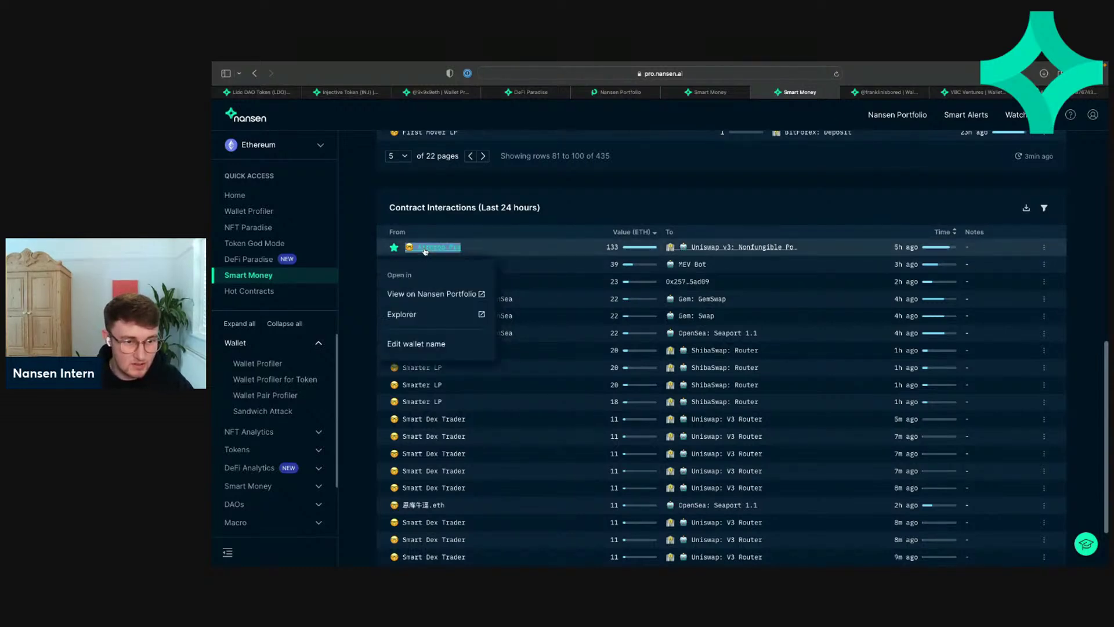
pyautogui.click(419, 302)
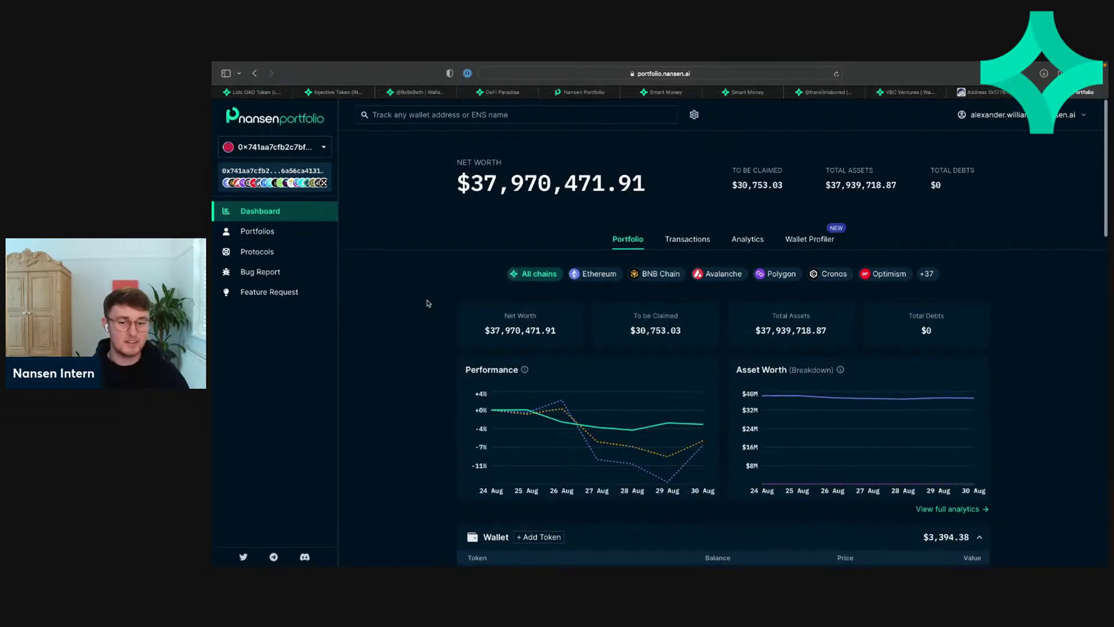
pyautogui.scroll(-5, 427, 302)
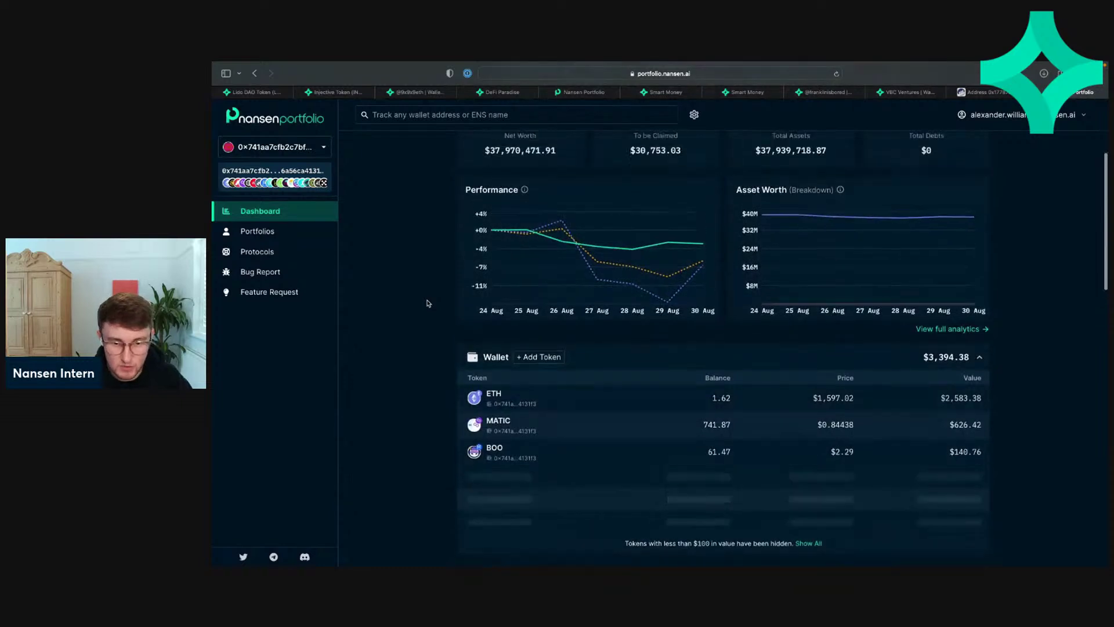
pyautogui.scroll(5, 427, 303)
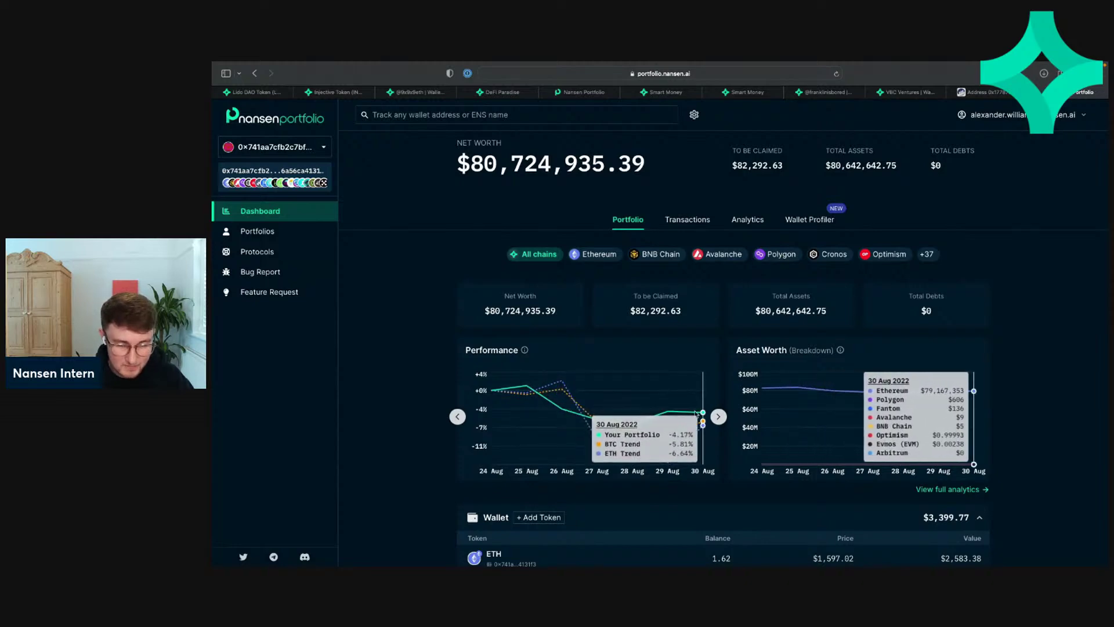
pyautogui.scroll(-5, 682, 331)
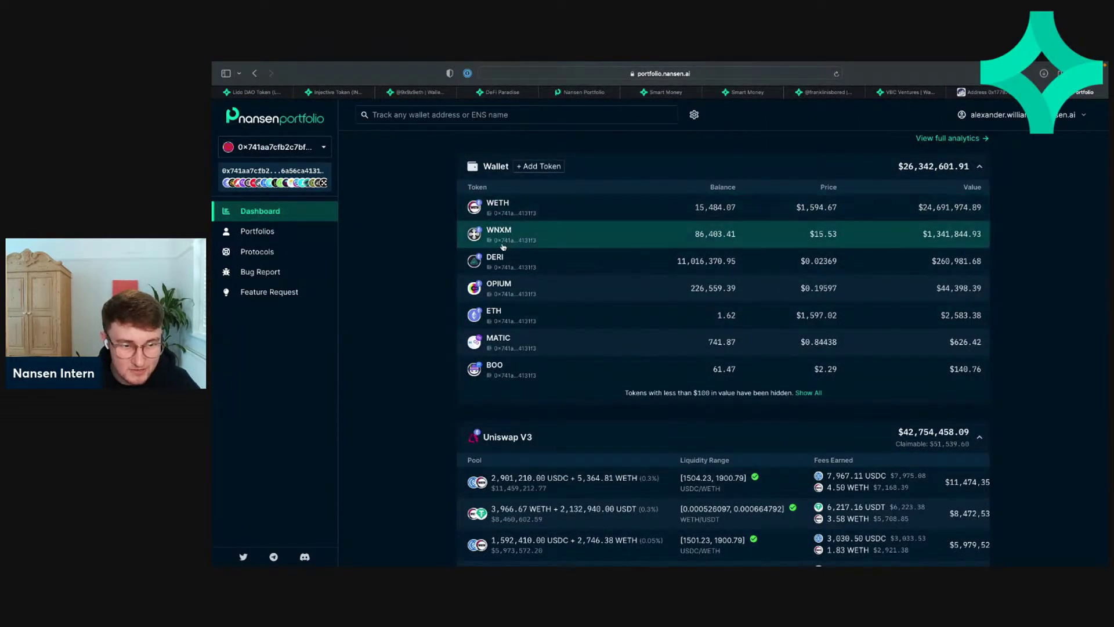
pyautogui.scroll(-3, 534, 398)
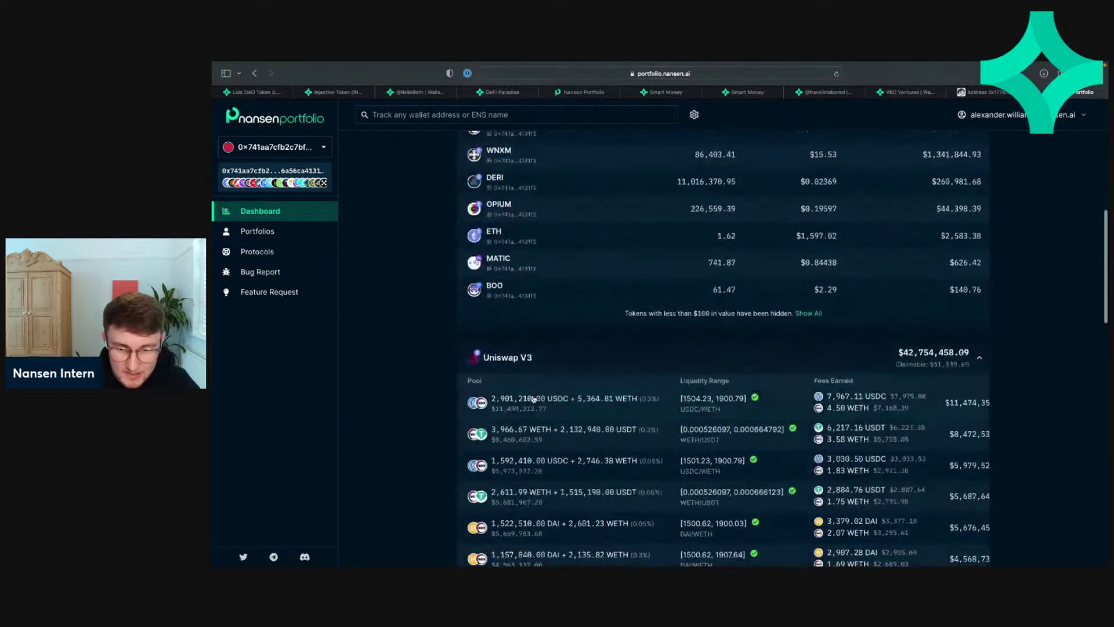
pyautogui.hscroll(1, 672, 452)
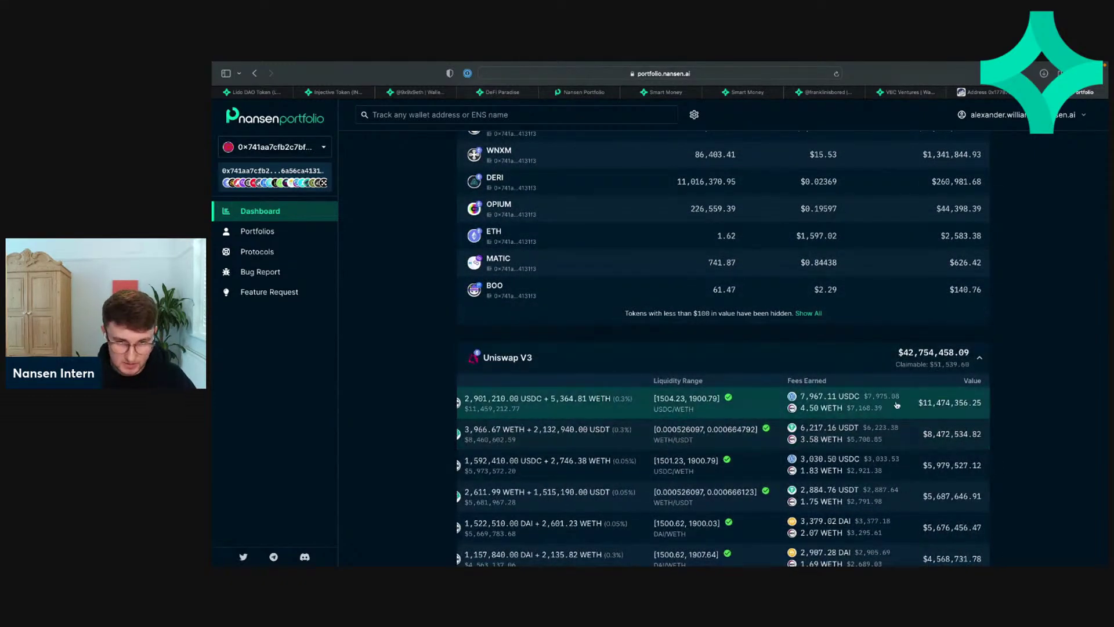
pyautogui.hscroll(-1, 603, 427)
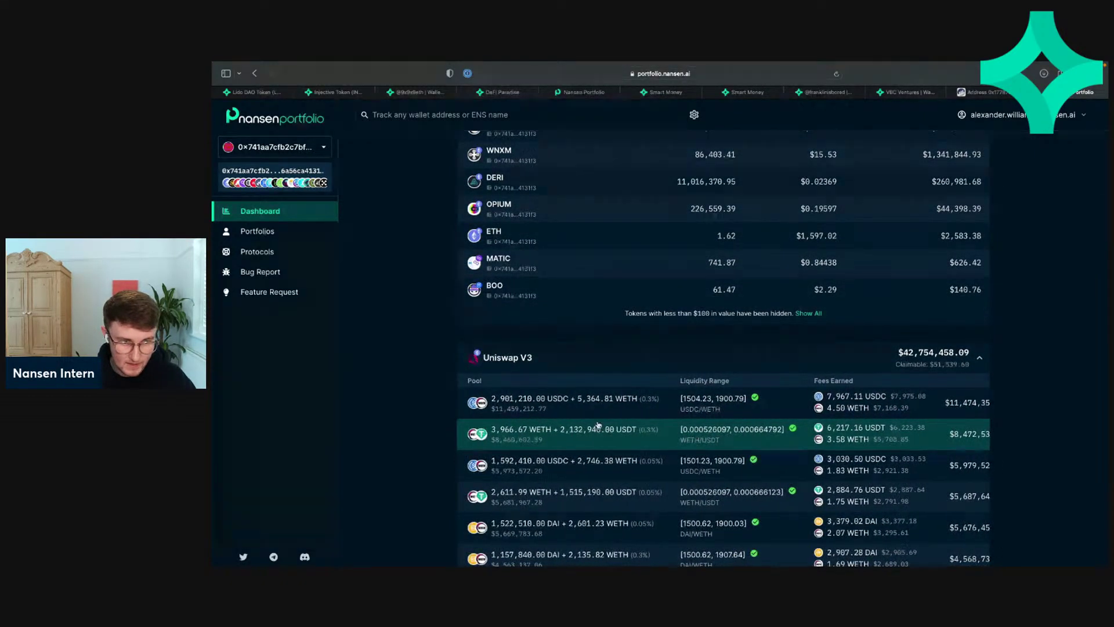
pyautogui.scroll(-5, 596, 425)
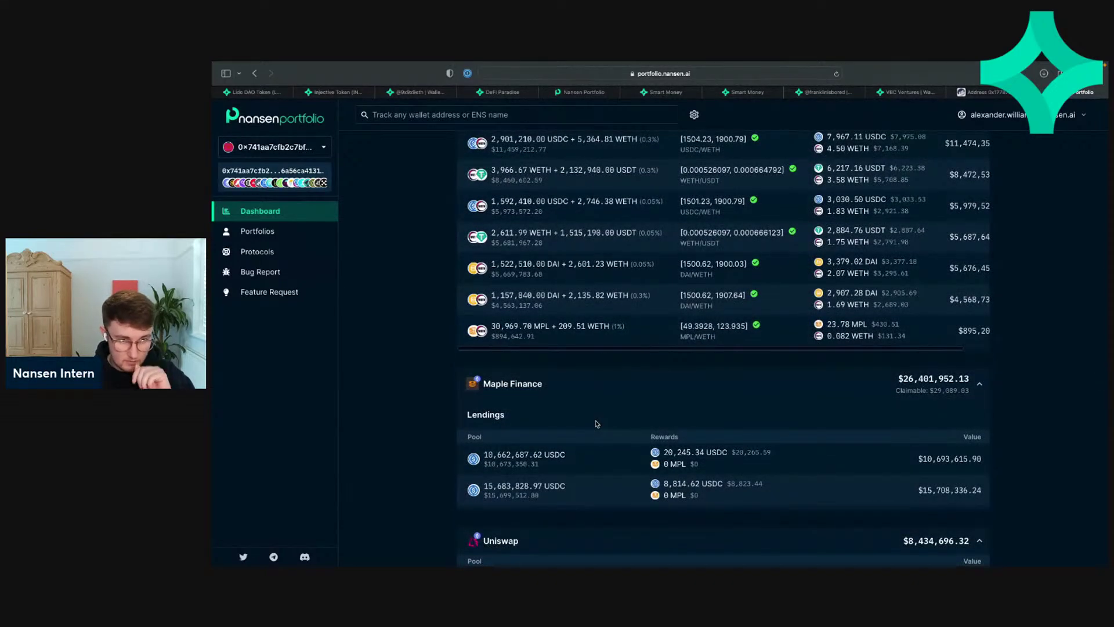
pyautogui.scroll(-3, 654, 463)
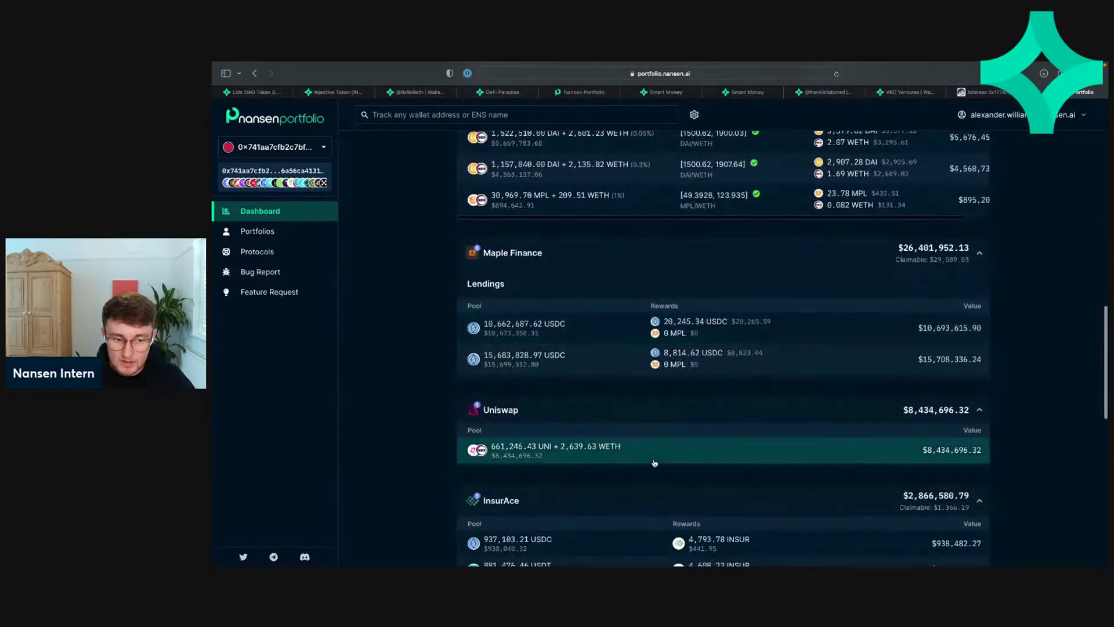
pyautogui.scroll(-8, 654, 463)
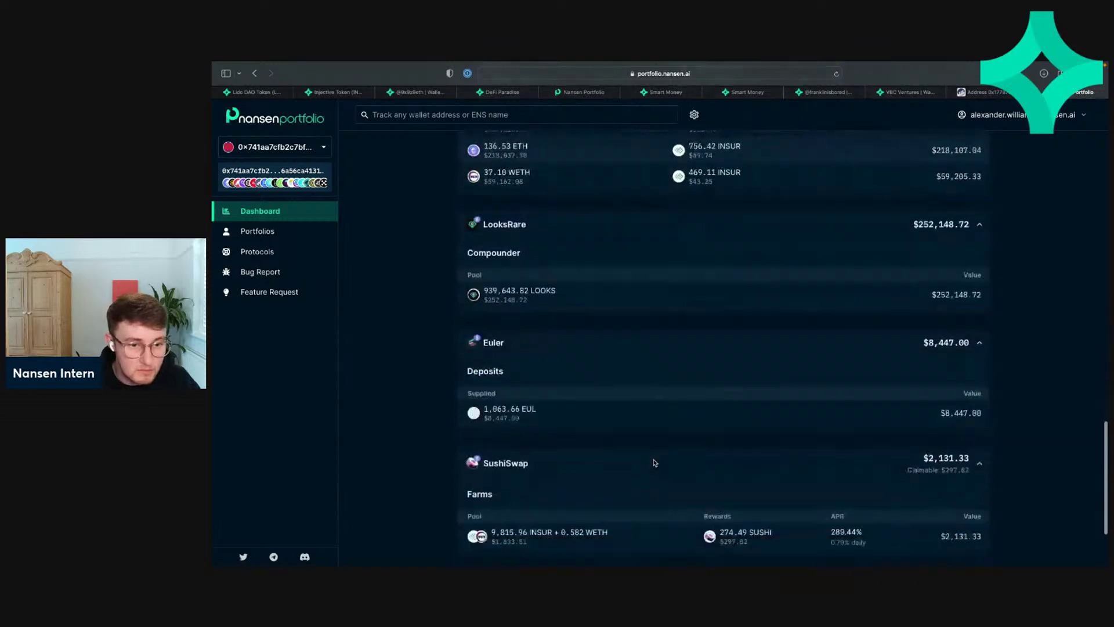
pyautogui.scroll(15, 655, 463)
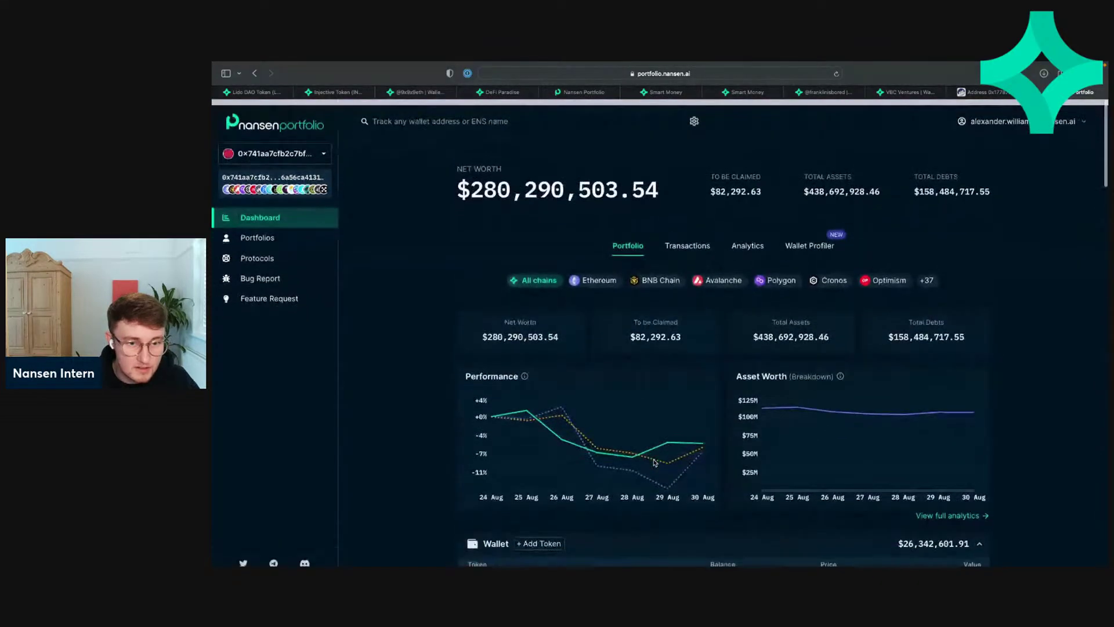
pyautogui.scroll(-10, 668, 310)
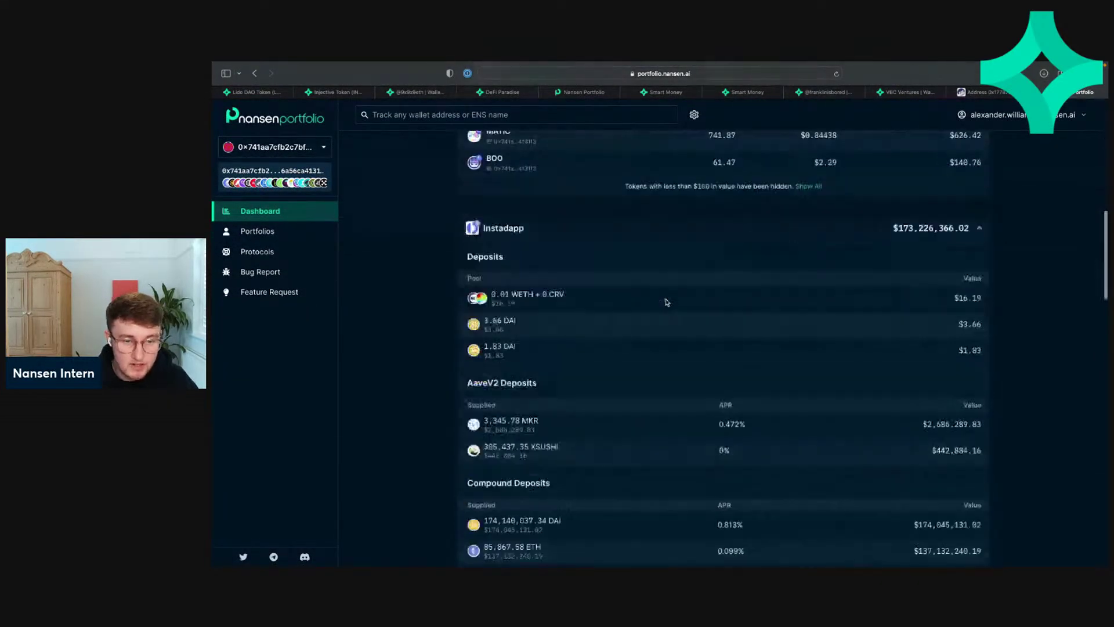
pyautogui.scroll(-6, 667, 302)
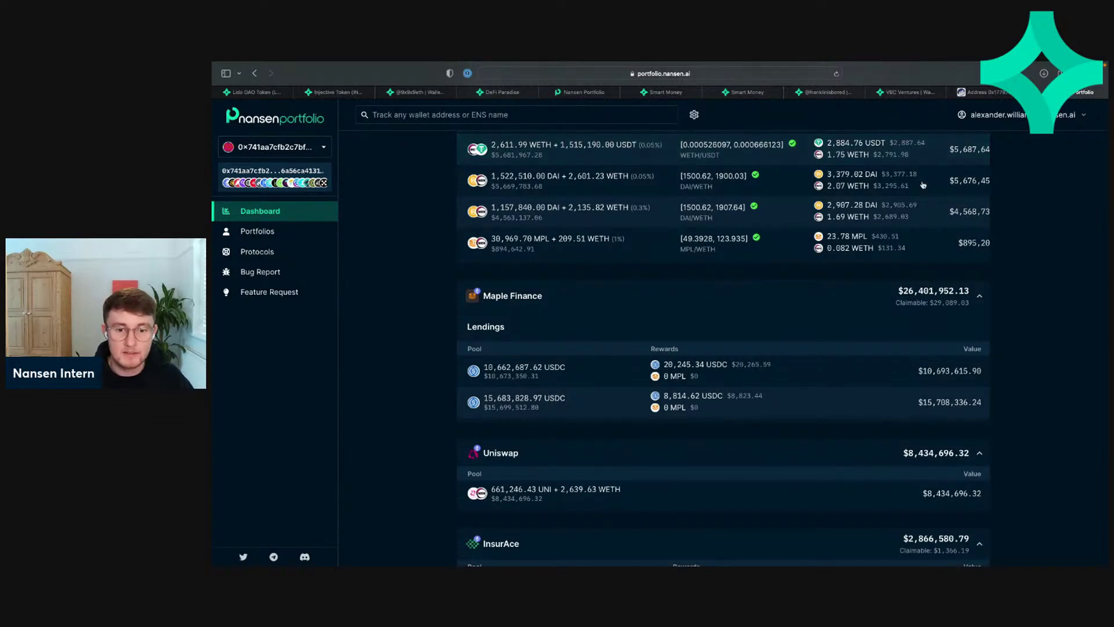
pyautogui.scroll(-10, 824, 301)
pyautogui.scroll(-2, 823, 302)
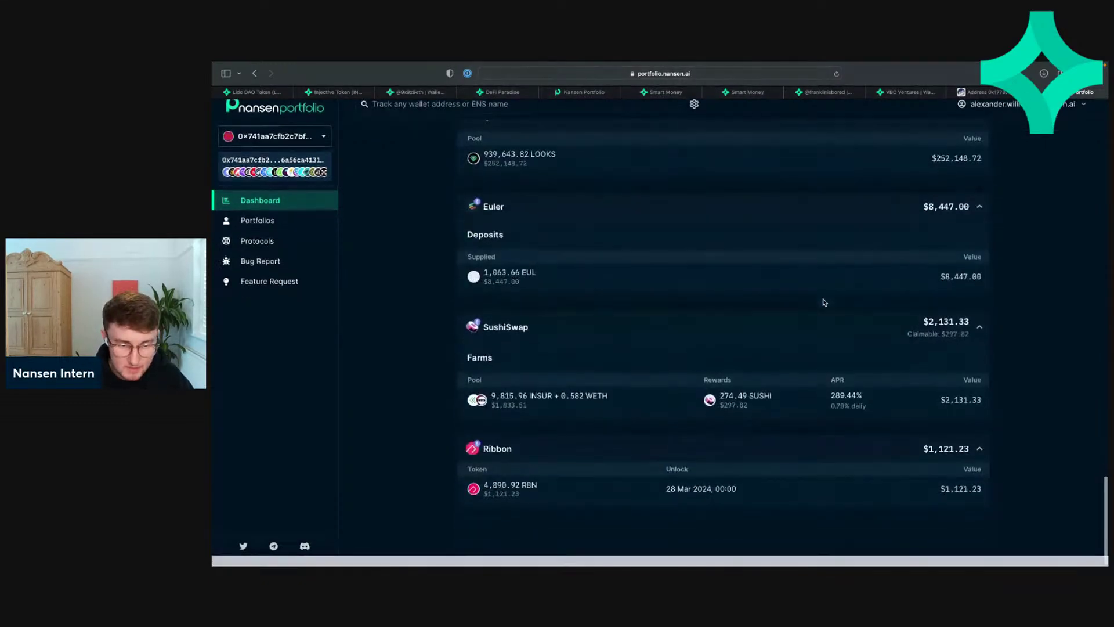
pyautogui.scroll(15, 824, 301)
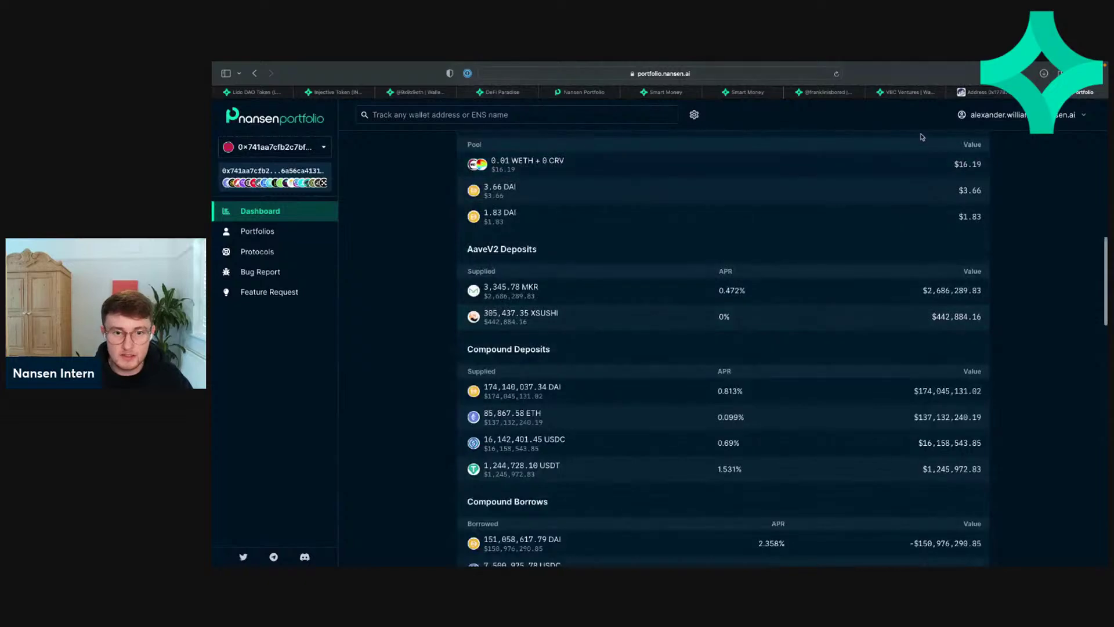
pyautogui.scroll(10, 751, 423)
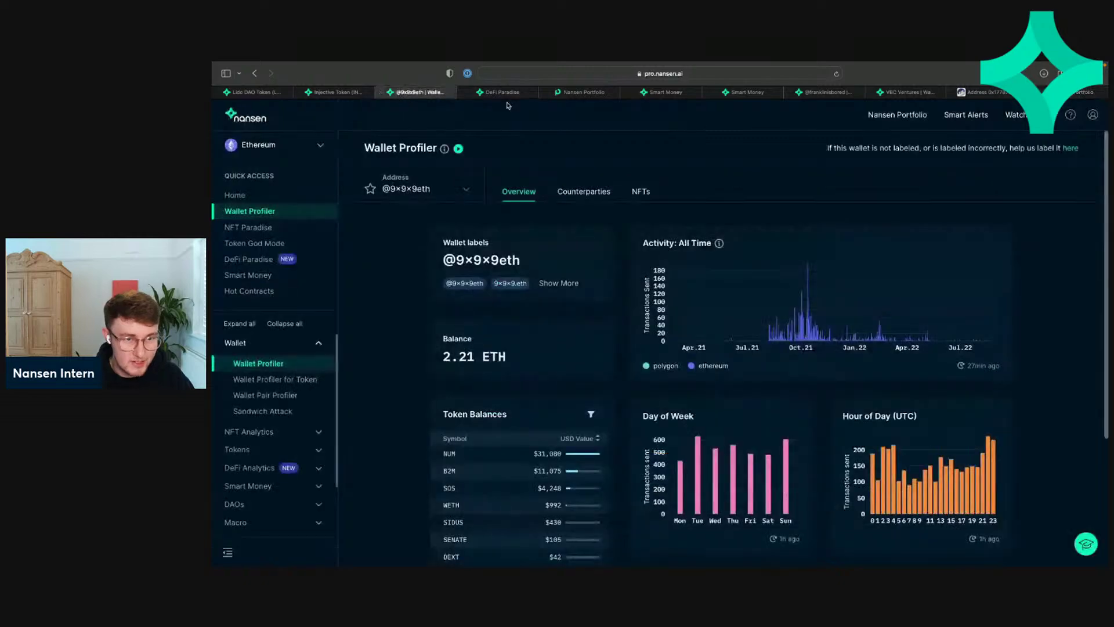
# Step: Cycle through the Wallet Profiler, DeFi Paradise and Smart Money tabs to the Contract Interactions table
pyautogui.click(401, 96)
pyautogui.click(503, 94)
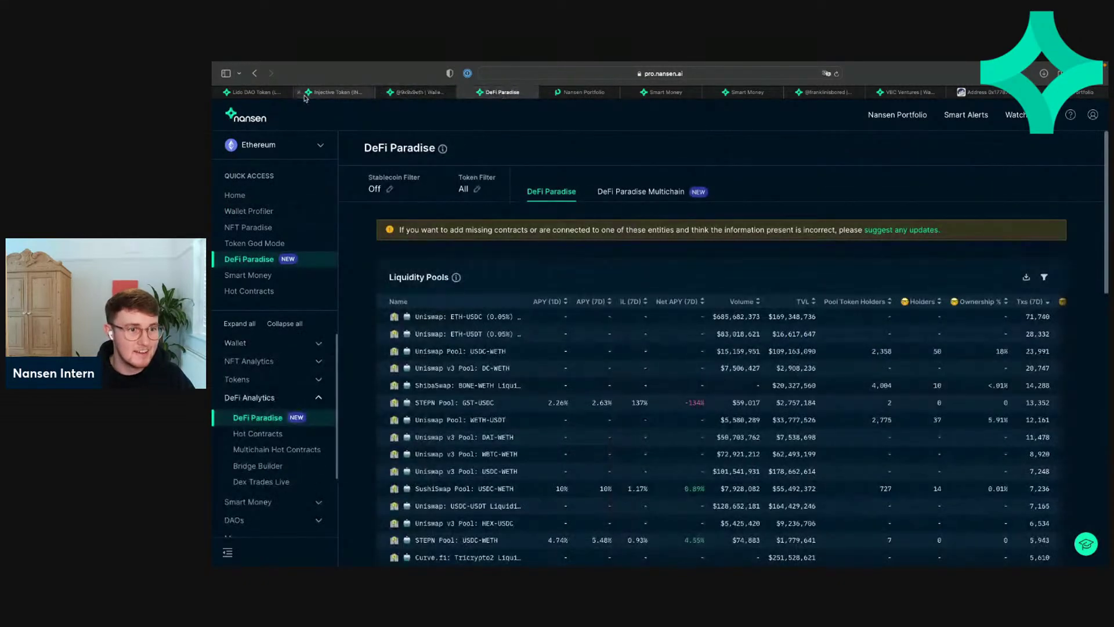
pyautogui.click(662, 93)
pyautogui.click(748, 94)
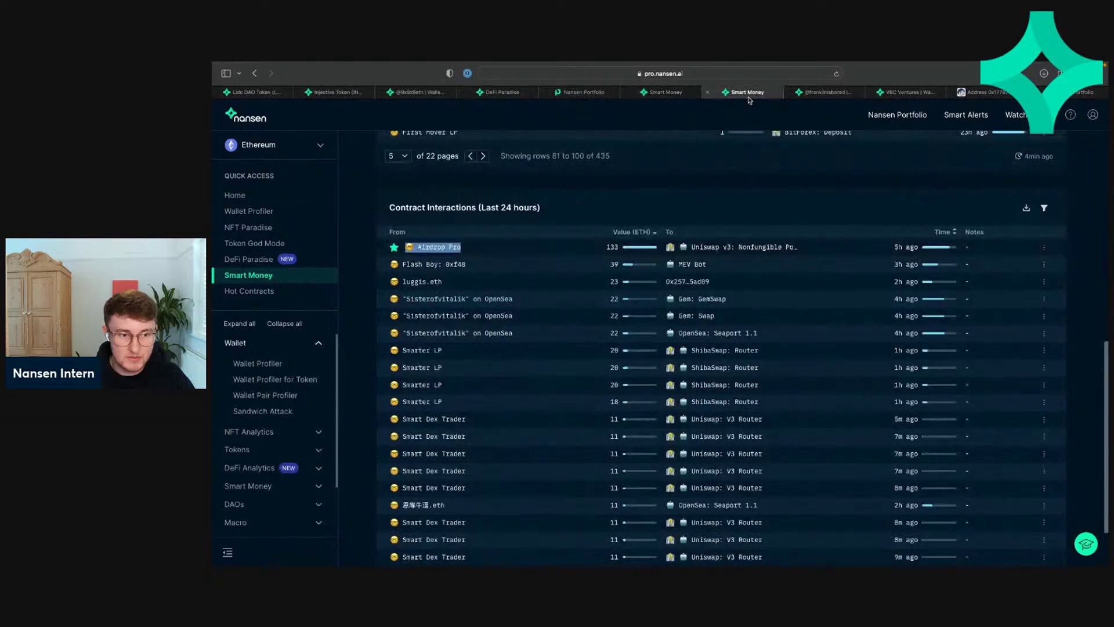
pyautogui.click(660, 184)
pyautogui.scroll(-2, 642, 364)
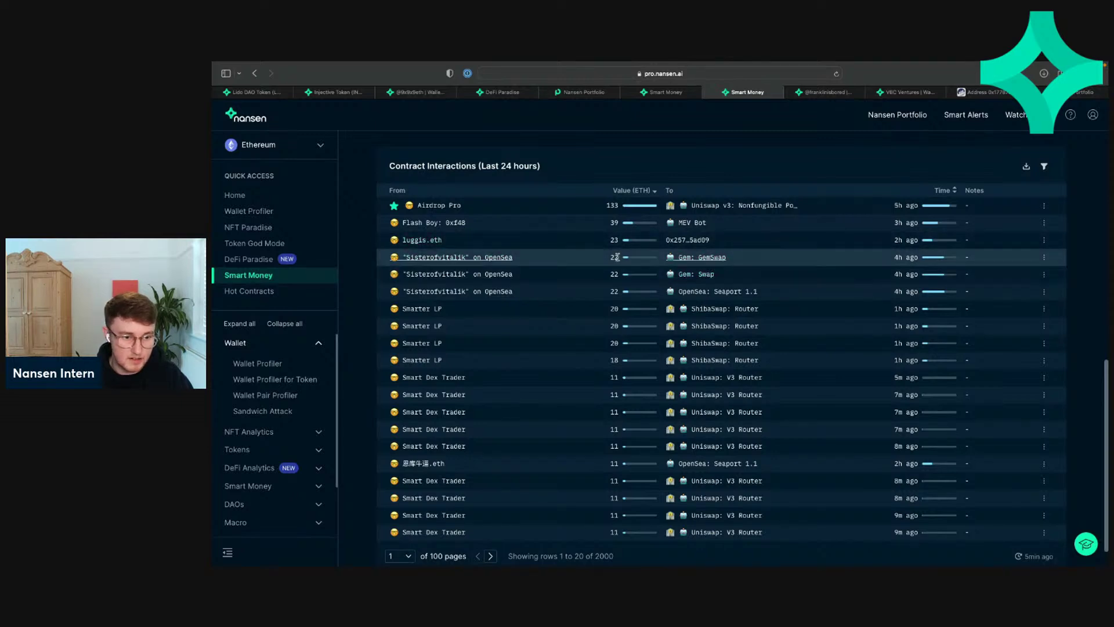
pyautogui.scroll(-1, 513, 381)
pyautogui.scroll(3, 512, 381)
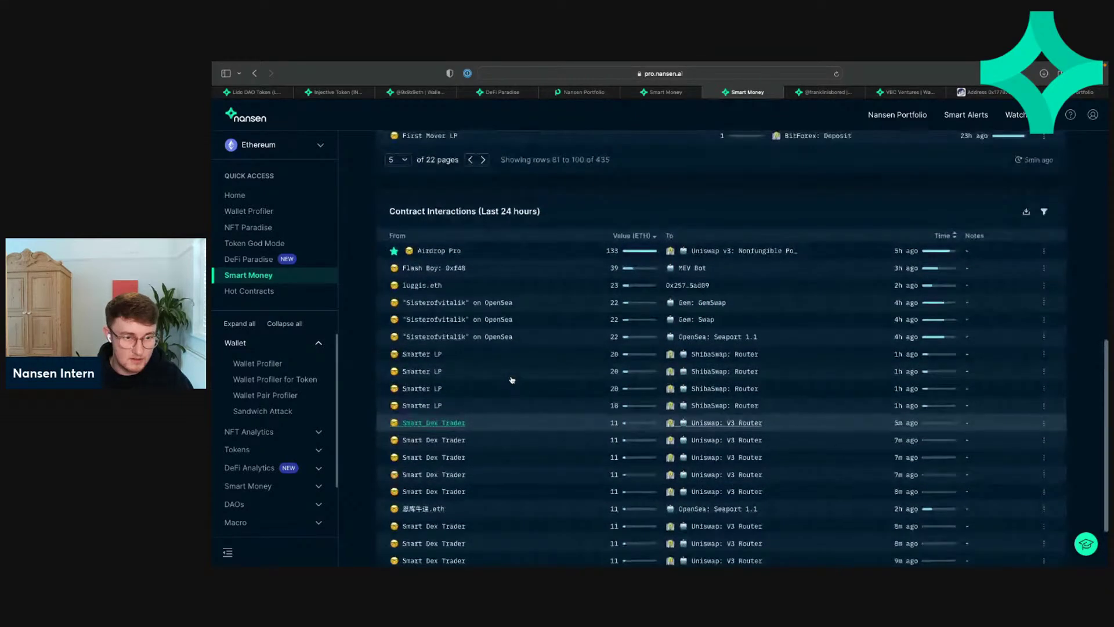
# Step: Open the 22 ETH OpenSea wallet in Nansen Portfolio, then close that view and tab
pyautogui.click(449, 304)
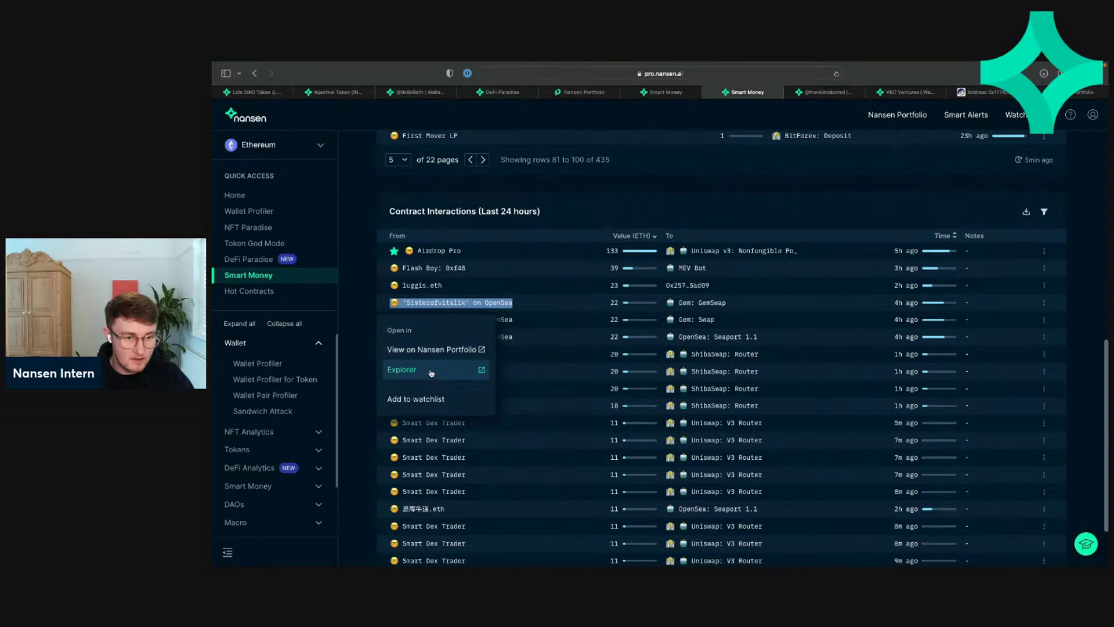
pyautogui.click(486, 305)
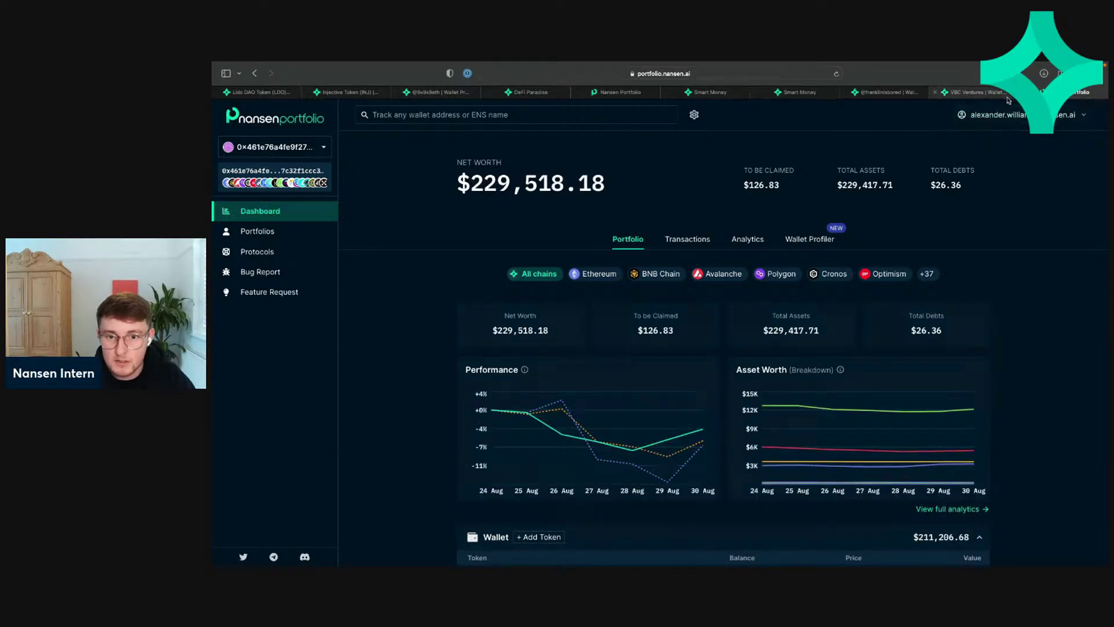
pyautogui.click(1025, 92)
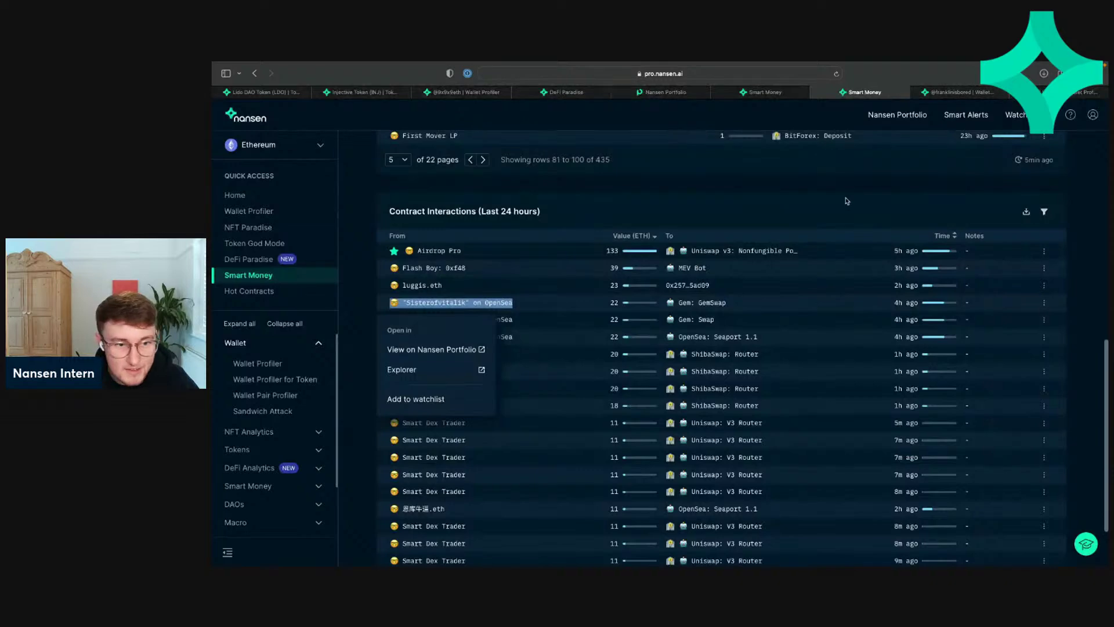
pyautogui.click(369, 291)
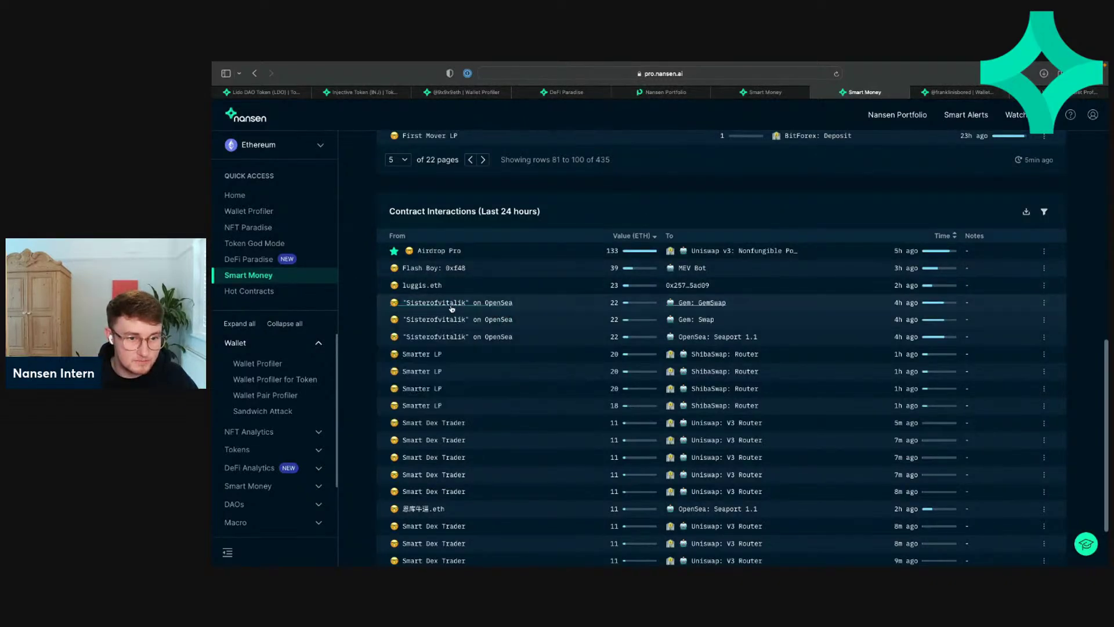
pyautogui.click(443, 303)
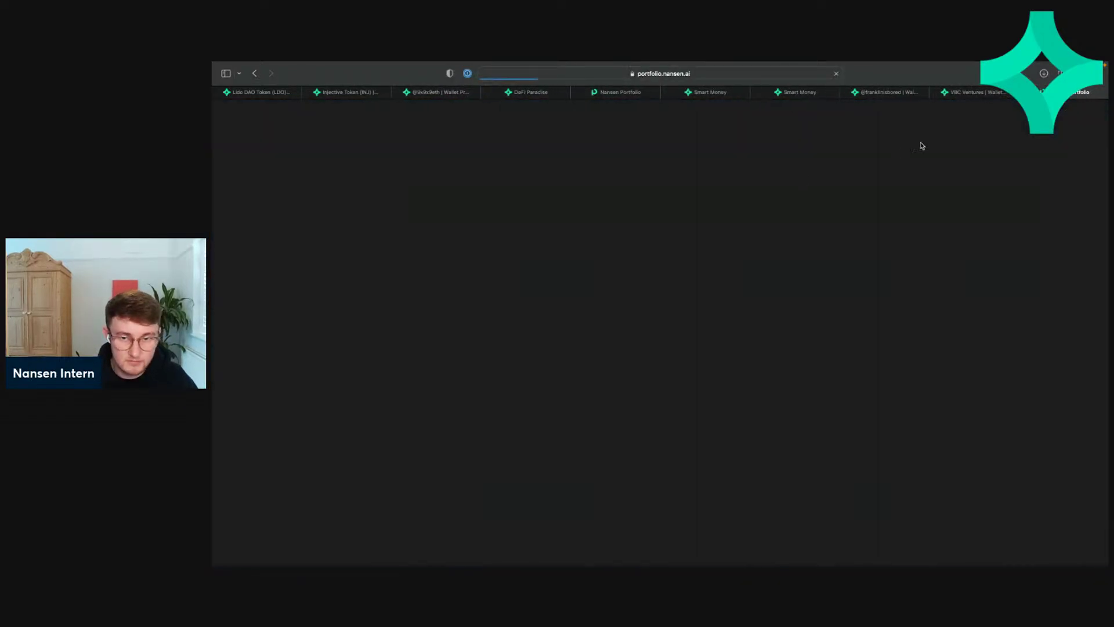
pyautogui.press('super+w')
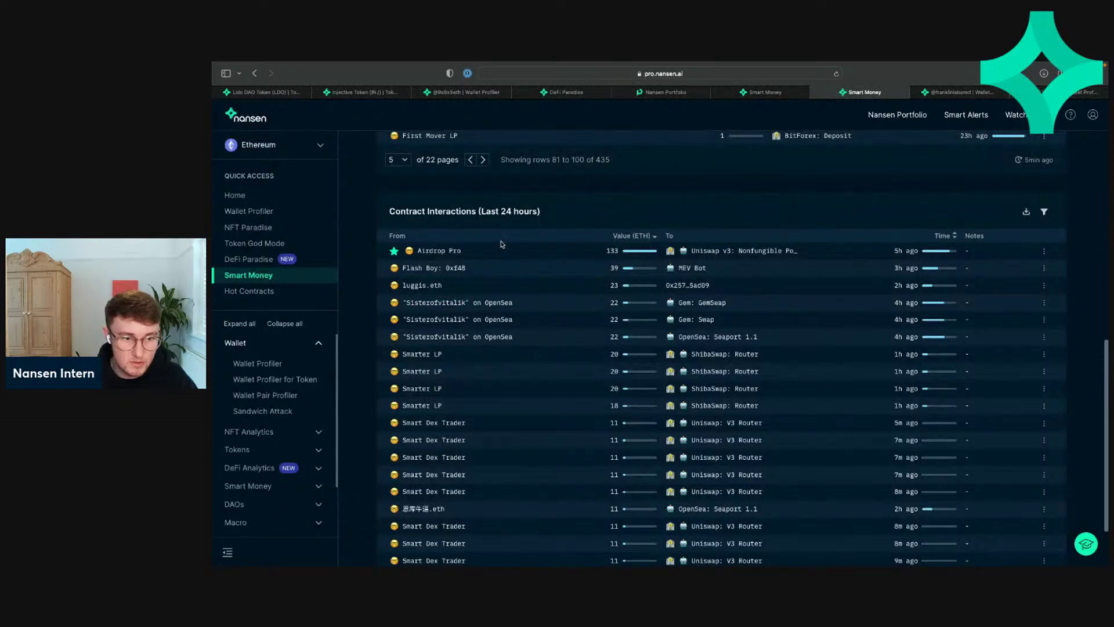
# Step: Open the OpenSea wallet's address page on Etherscan and return to Nansen
pyautogui.click(443, 303)
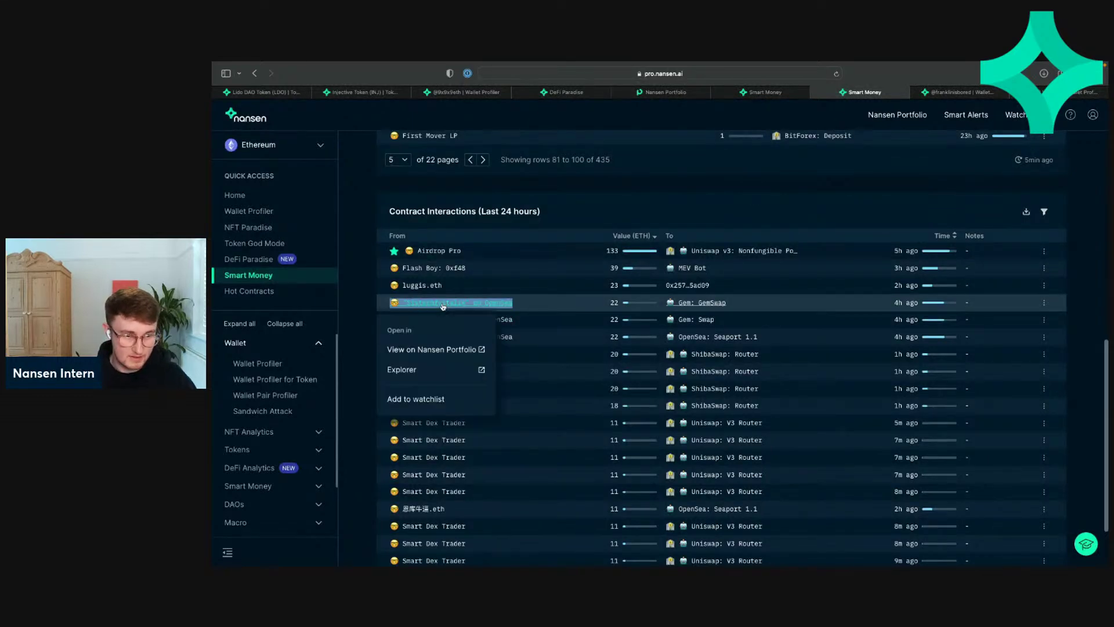
pyautogui.click(428, 370)
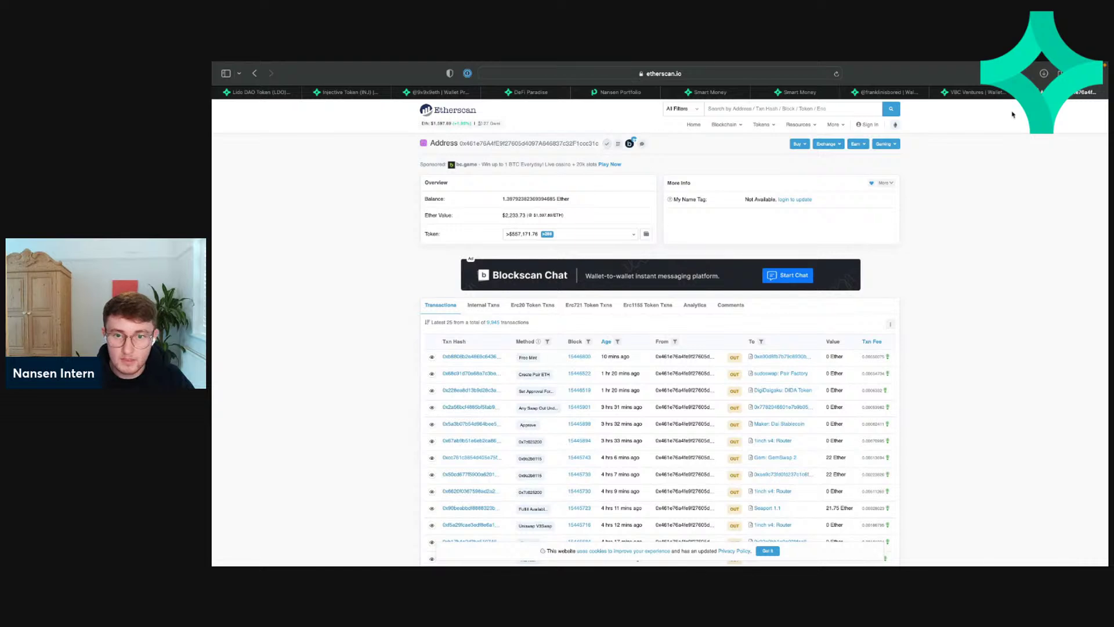
pyautogui.click(987, 94)
# Step: Paste the OpenSea wallet's address into a blank Wallet Profiler and load its overview
pyautogui.click(283, 214)
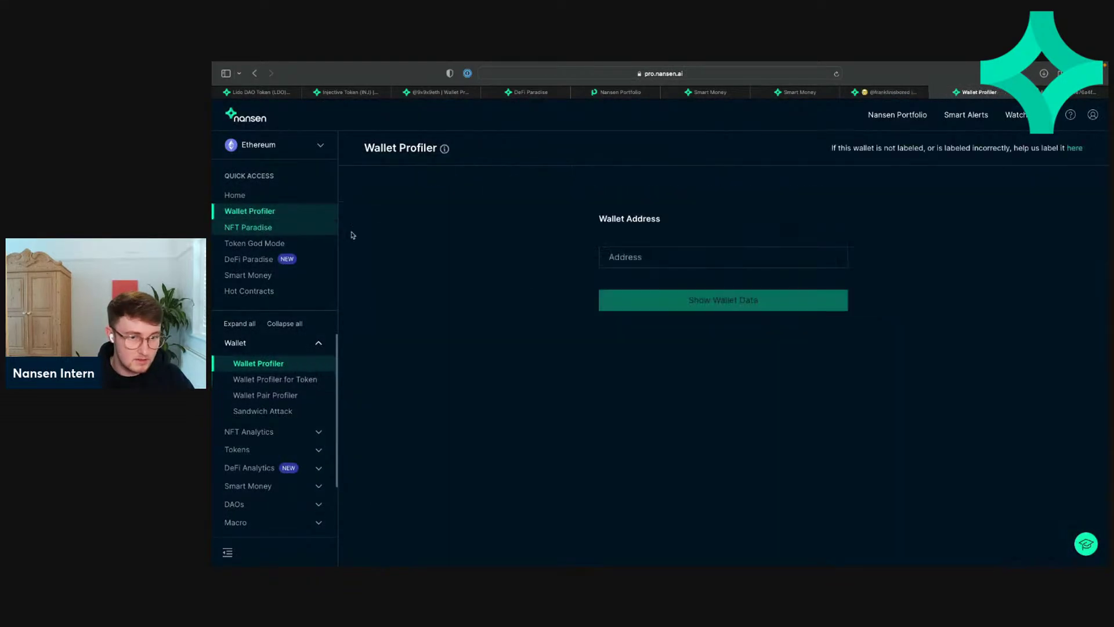
pyautogui.click(639, 259)
pyautogui.write('0x461e76A4fE9f27605d4097A646837c32F1ccc31c')
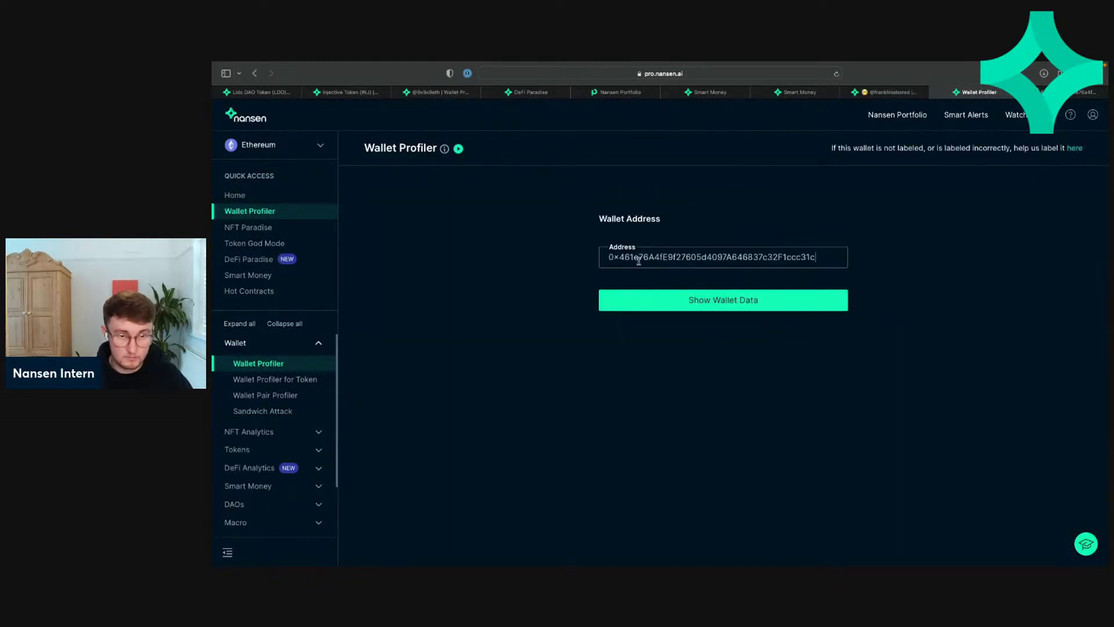
pyautogui.click(654, 303)
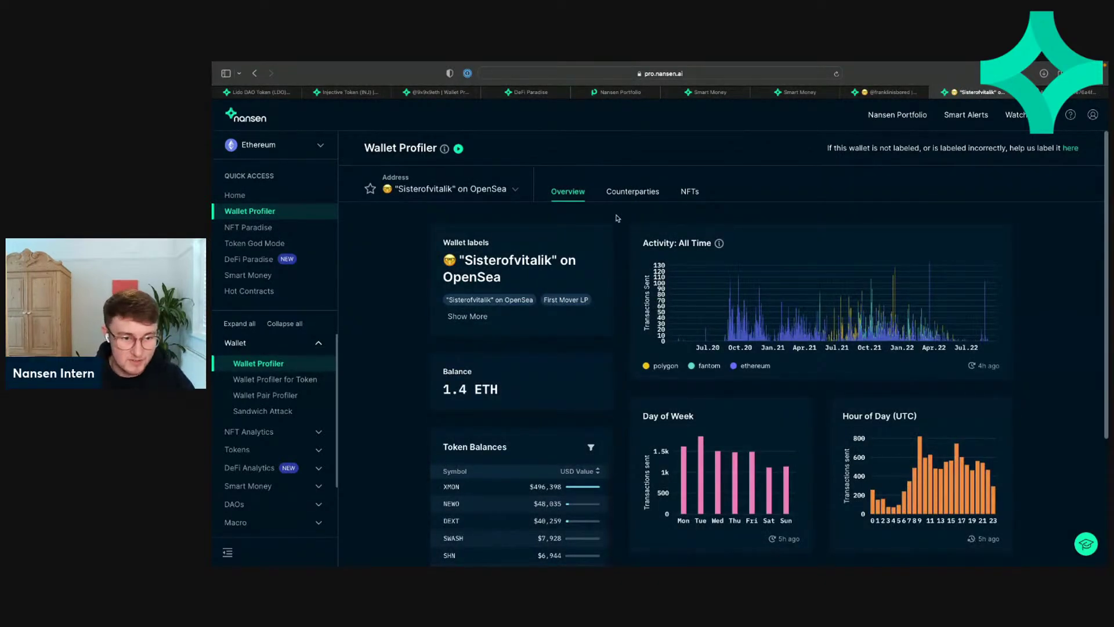
pyautogui.scroll(-2, 617, 218)
pyautogui.scroll(3, 617, 218)
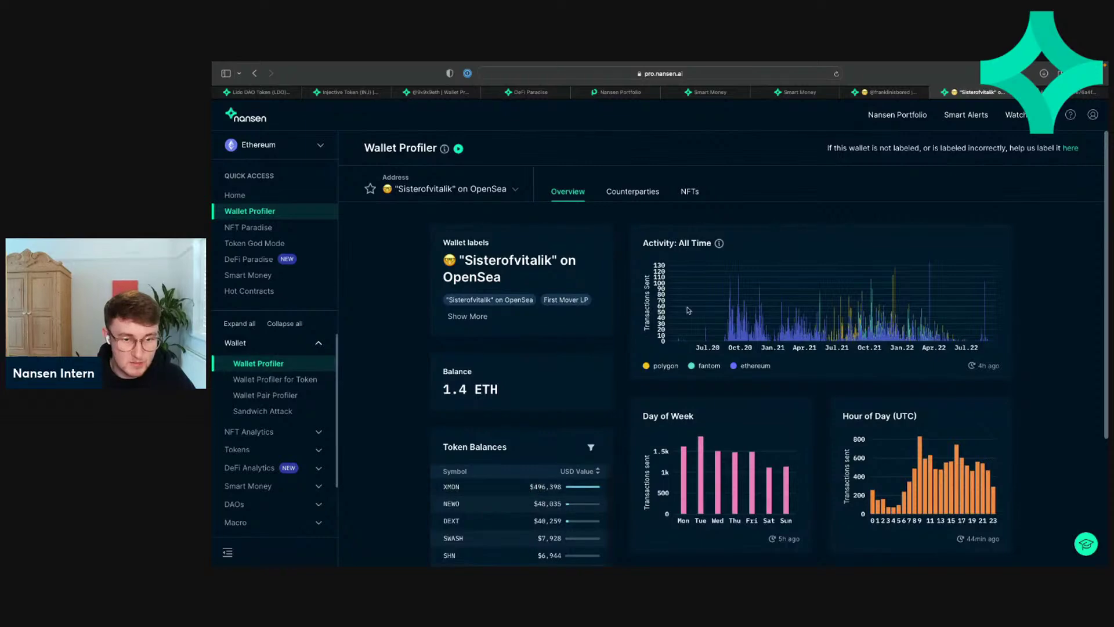
# Step: Show the wallet's 337 NFT collections sorted by Balance, largest first, and scroll through them
pyautogui.click(690, 191)
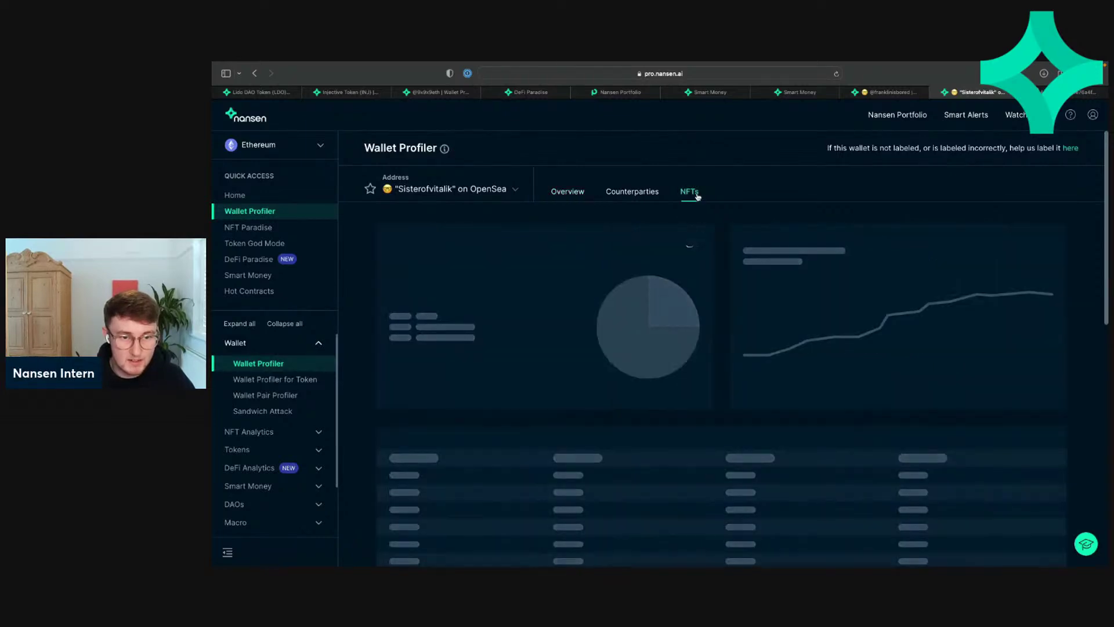
pyautogui.scroll(-10, 597, 343)
pyautogui.scroll(10, 597, 343)
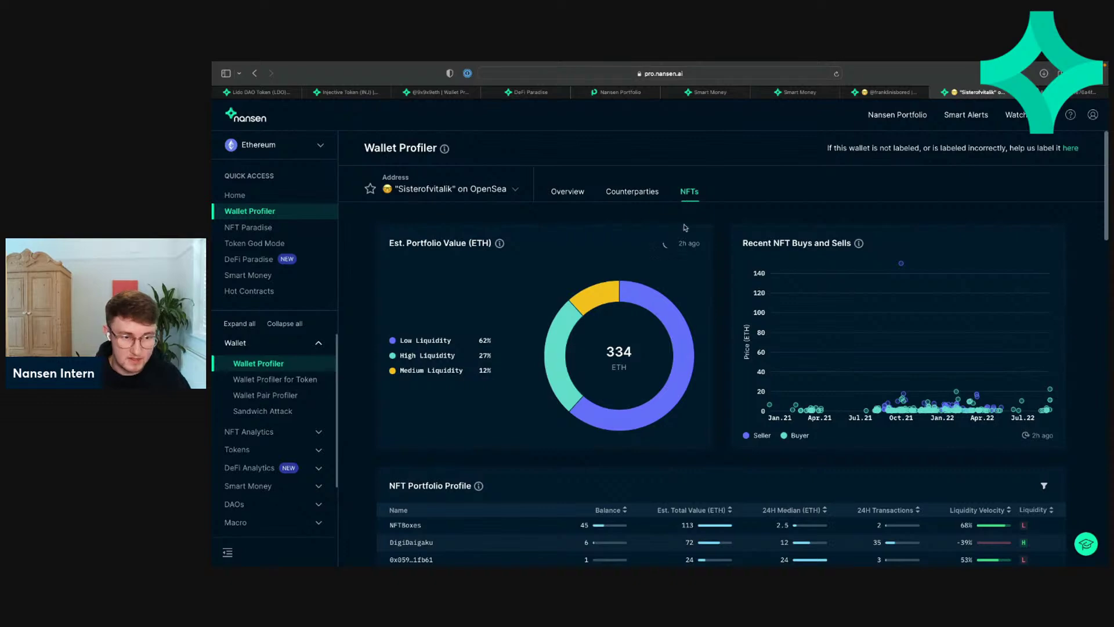
pyautogui.scroll(-10, 650, 355)
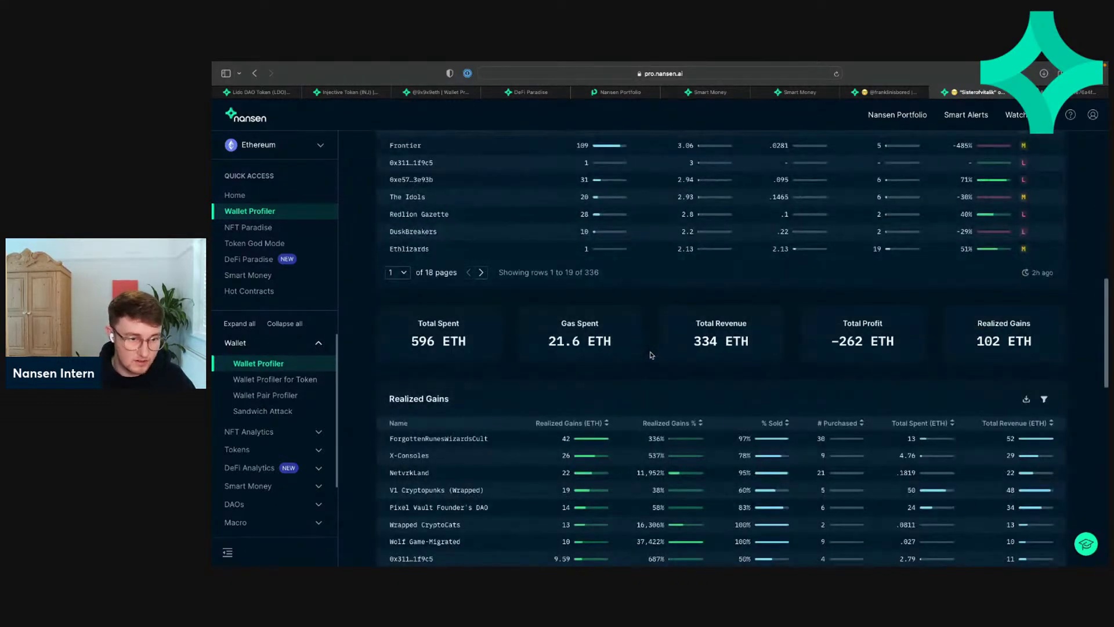
pyautogui.scroll(6, 651, 355)
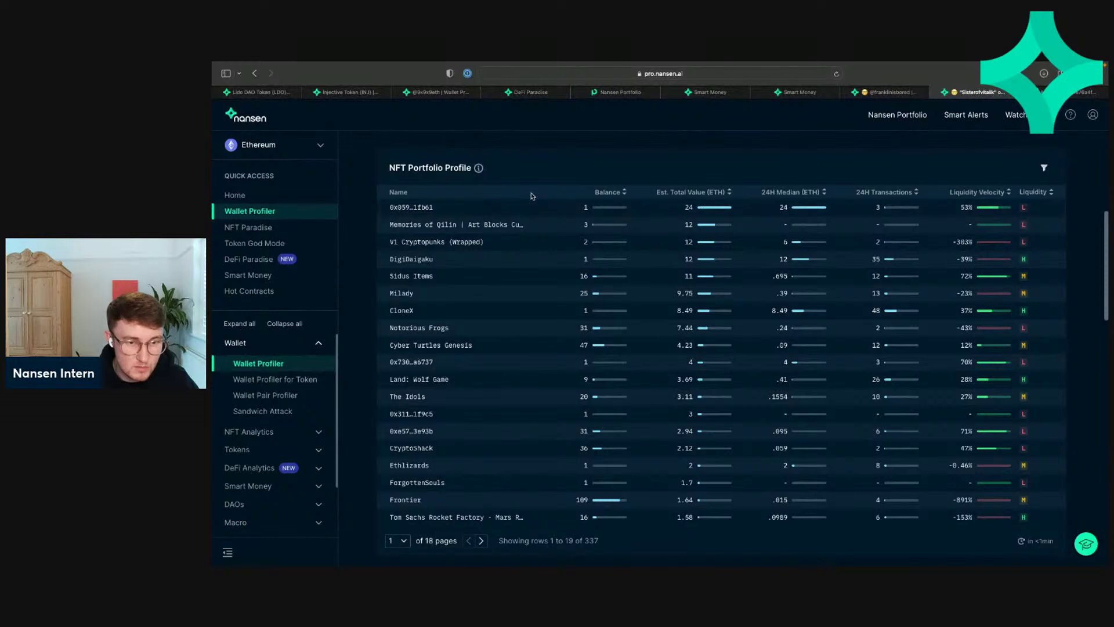
pyautogui.click(609, 192)
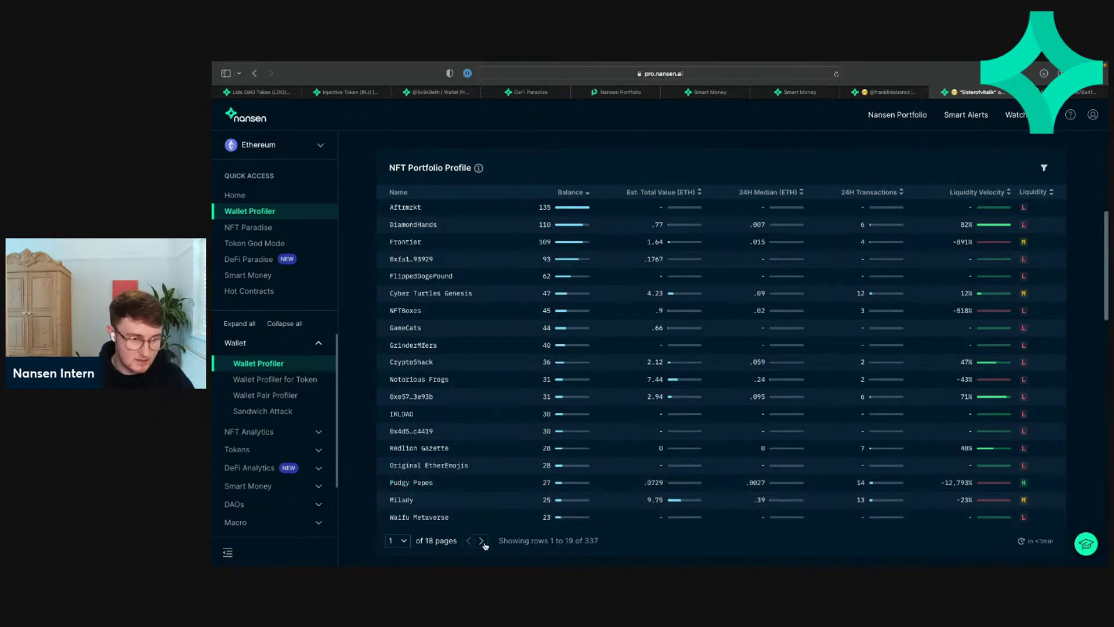
pyautogui.scroll(-2, 456, 528)
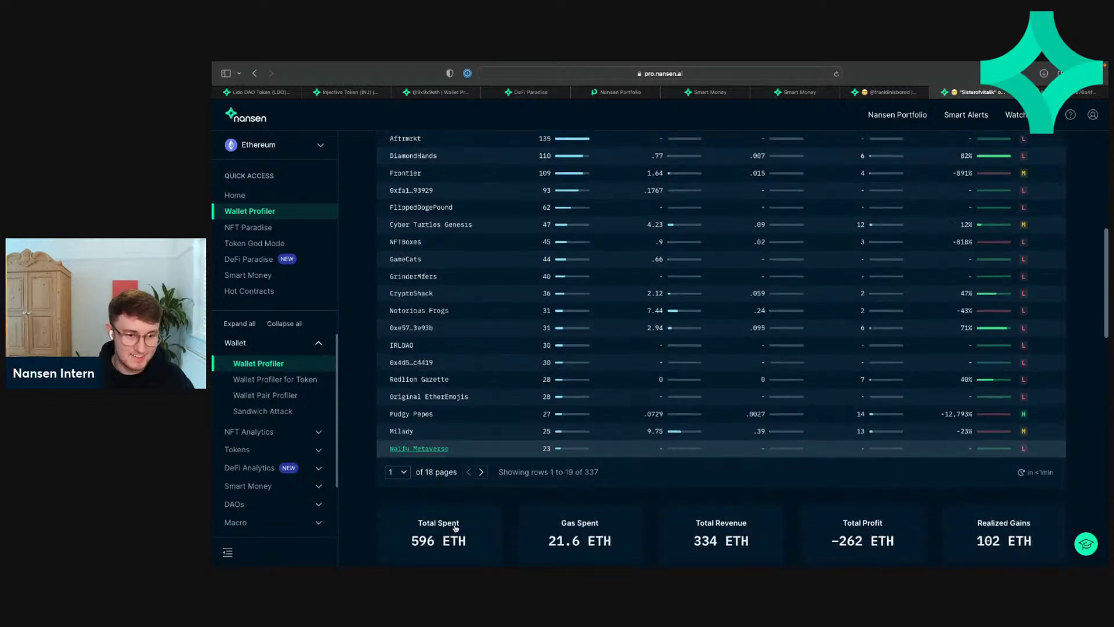
pyautogui.scroll(-5, 455, 528)
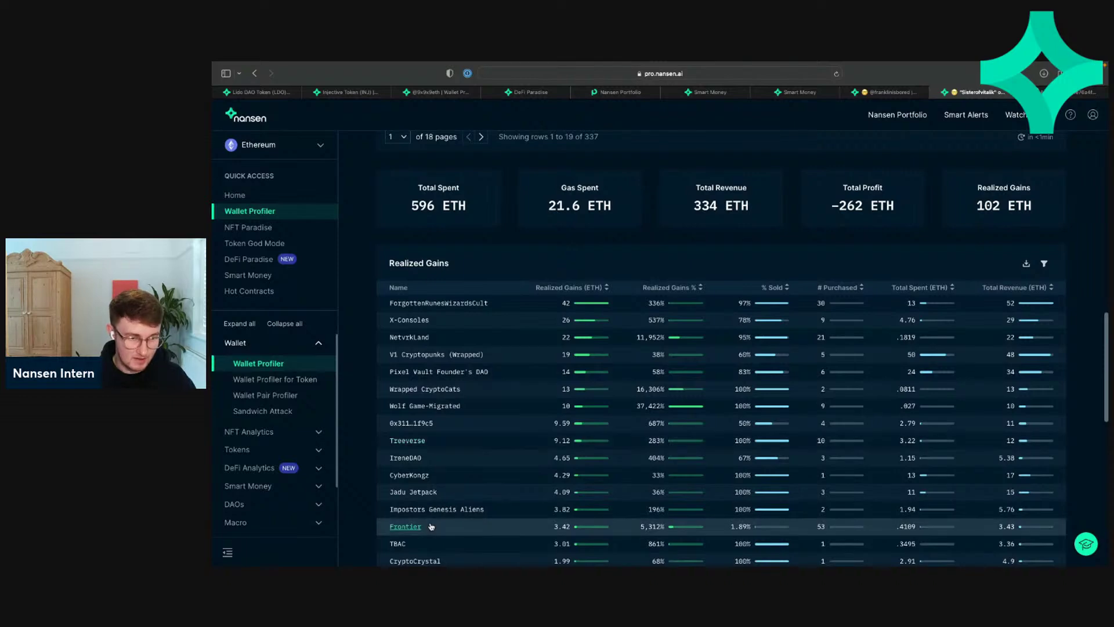
pyautogui.scroll(-5, 432, 526)
pyautogui.scroll(-2, 431, 527)
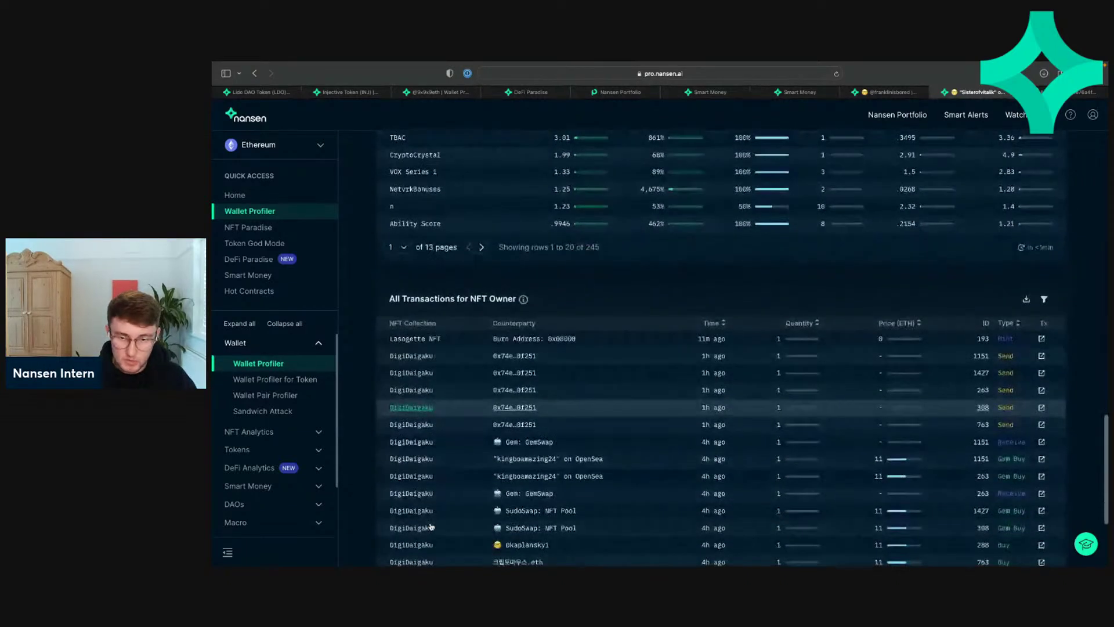
pyautogui.scroll(-2, 712, 388)
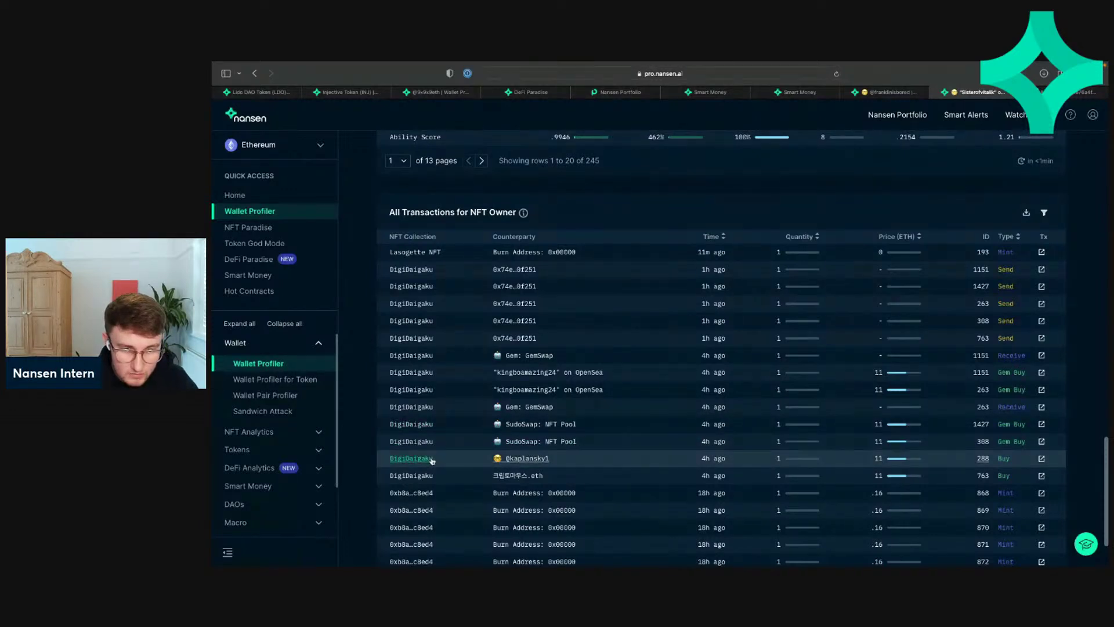
pyautogui.scroll(-1, 432, 461)
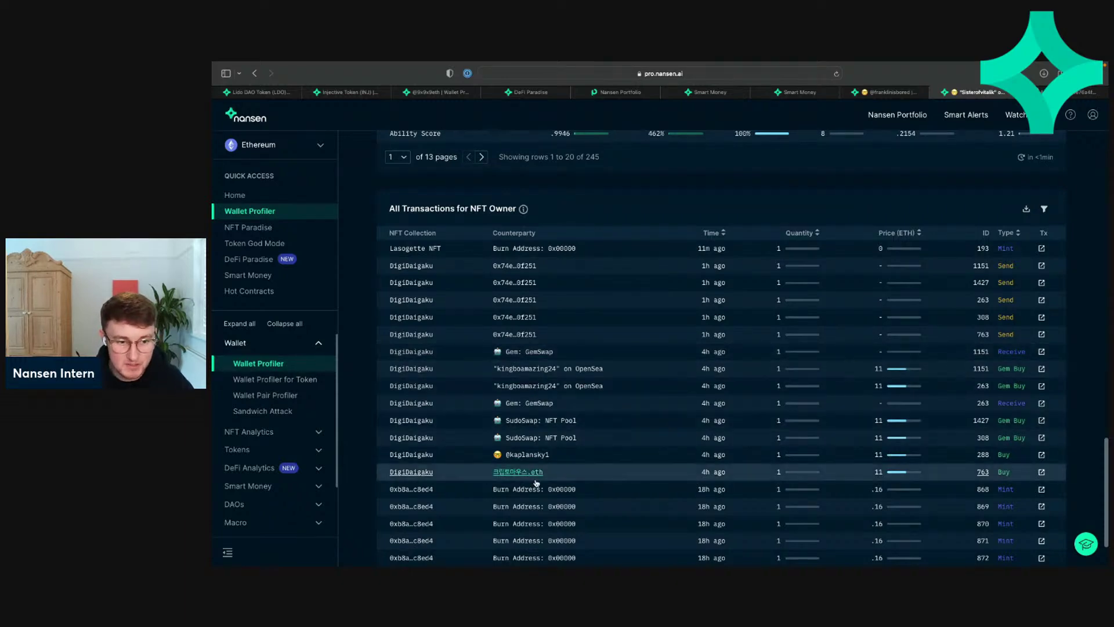
pyautogui.scroll(5, 531, 470)
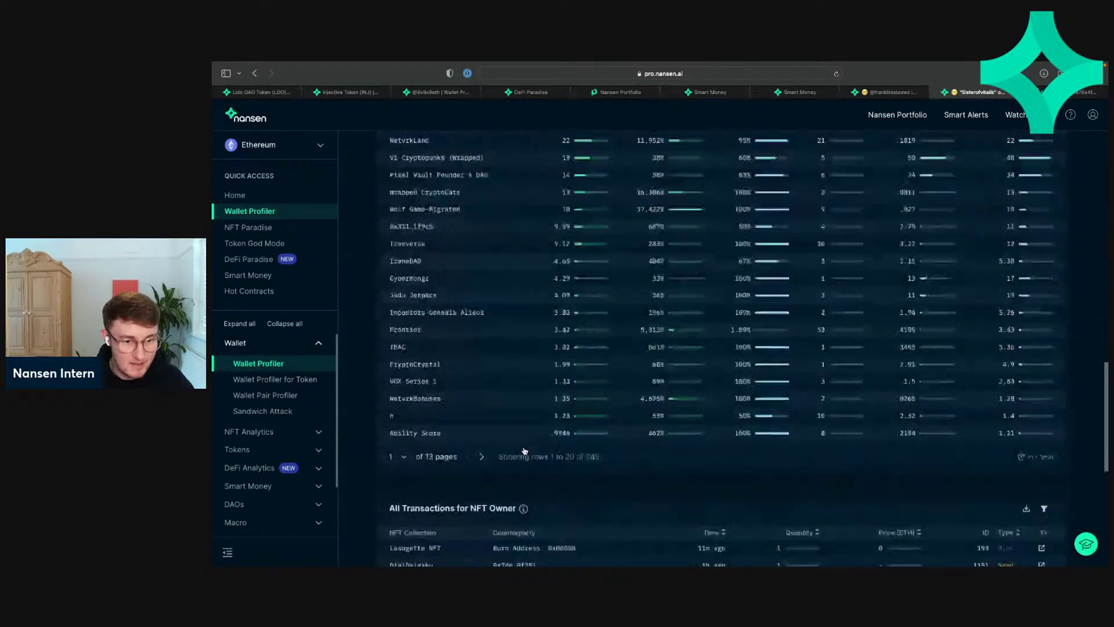
pyautogui.scroll(-5, 524, 451)
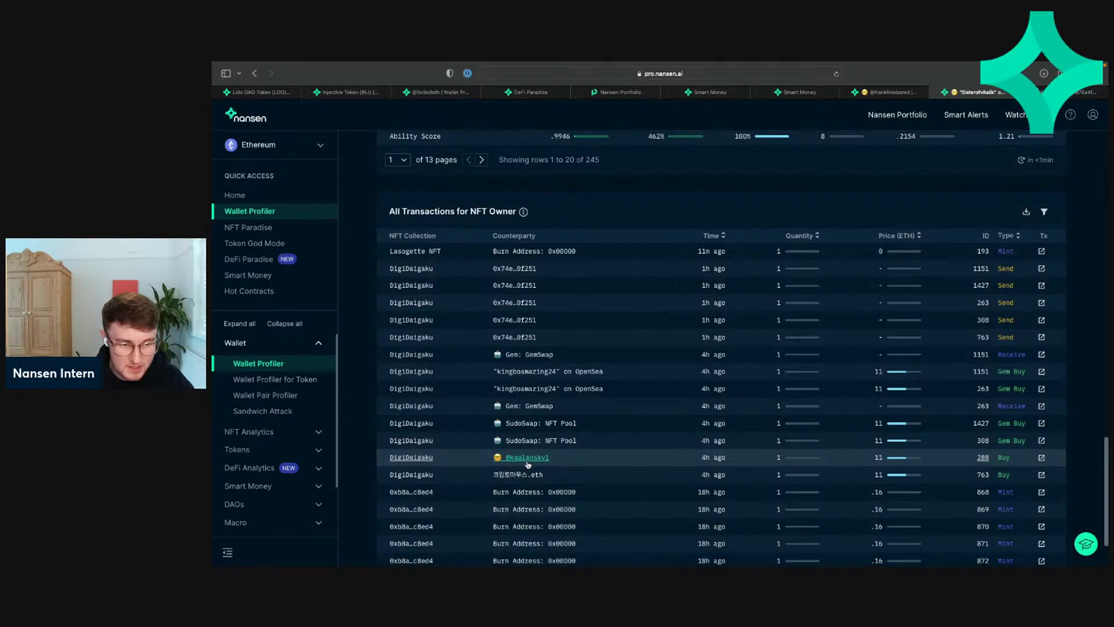
# Step: Open DigiDaigaku in NFT God Mode, review its overview (floor 14.2 ETH), then view Breakdown
pyautogui.click(411, 457)
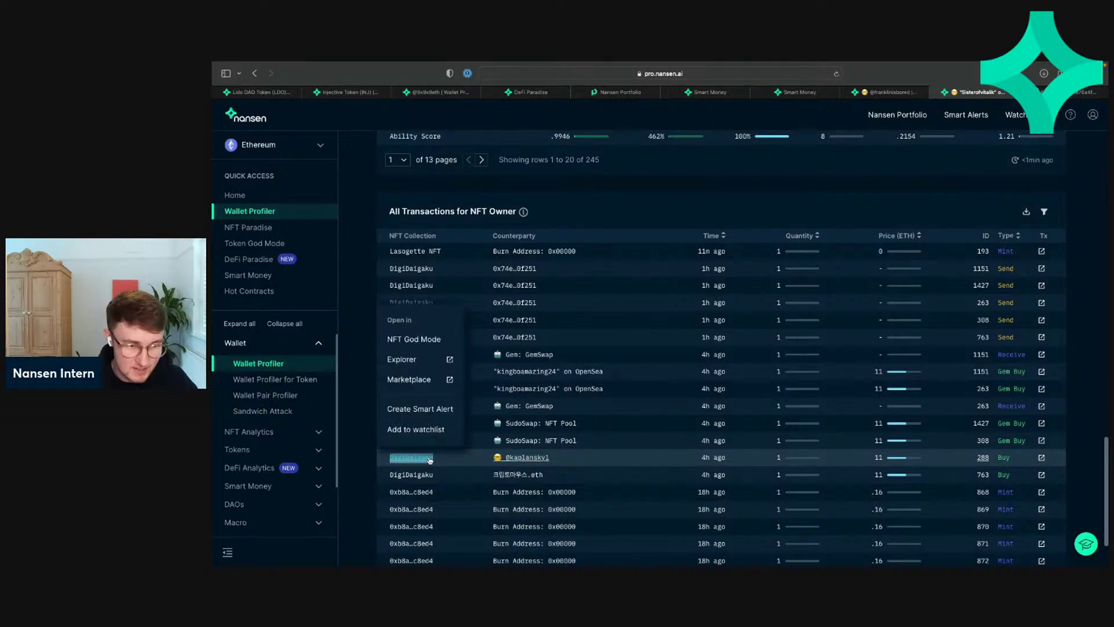
pyautogui.click(414, 339)
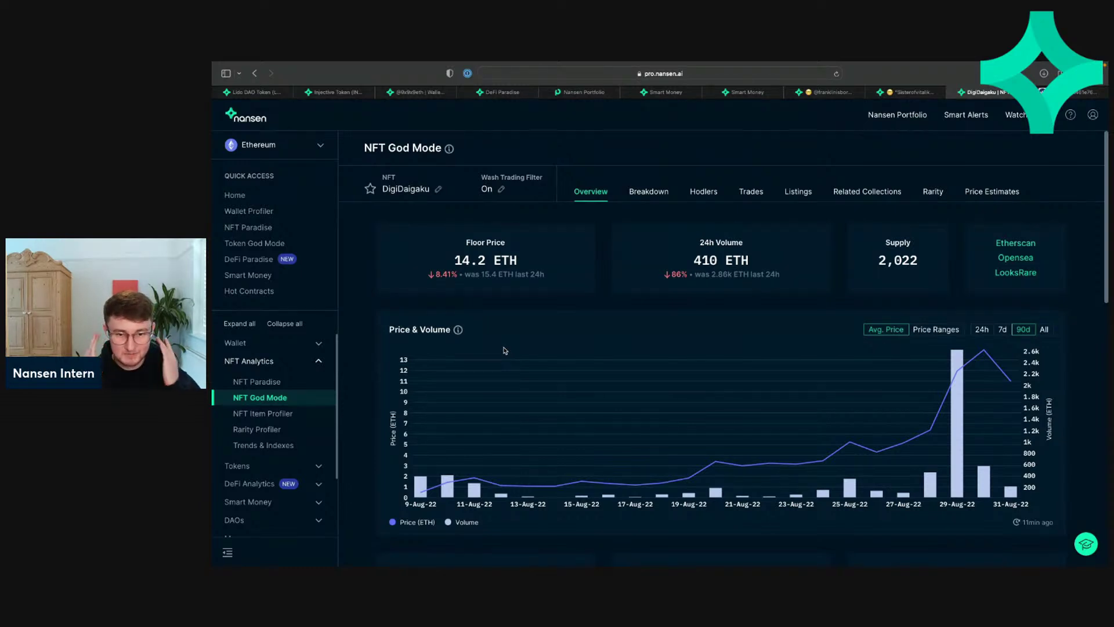
pyautogui.scroll(-1, 524, 339)
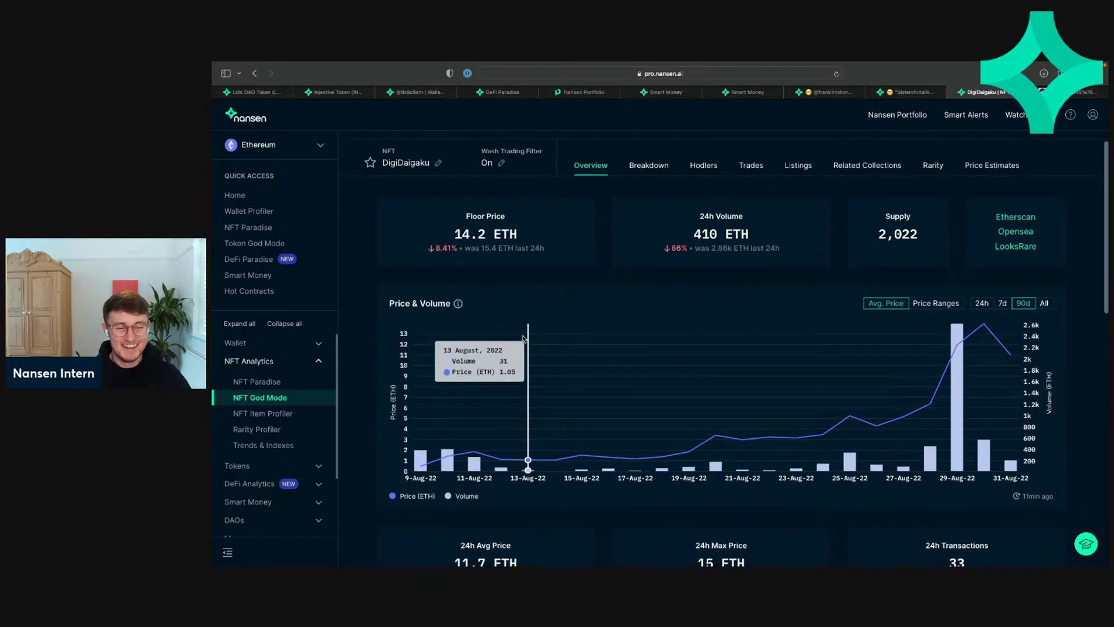
pyautogui.scroll(-4, 524, 338)
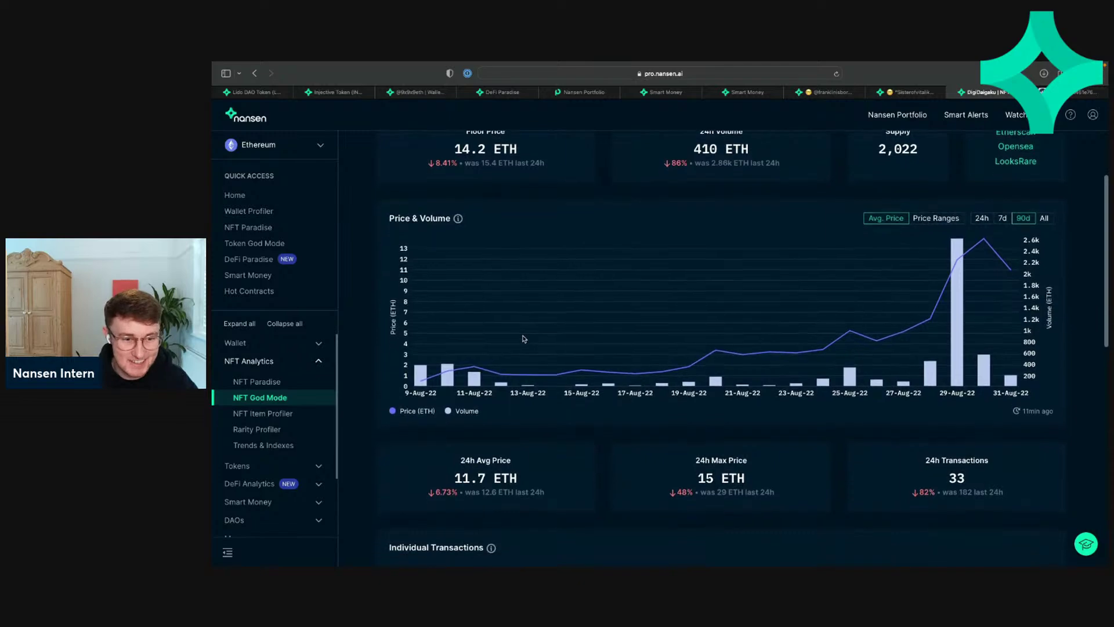
pyautogui.scroll(-10, 524, 339)
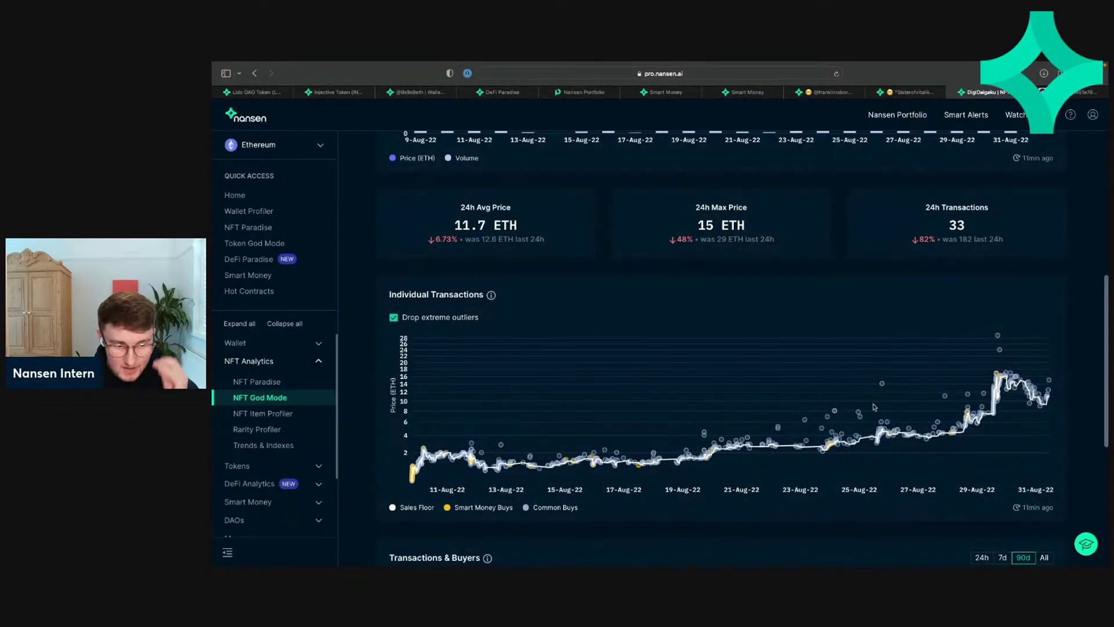
pyautogui.scroll(15, 745, 414)
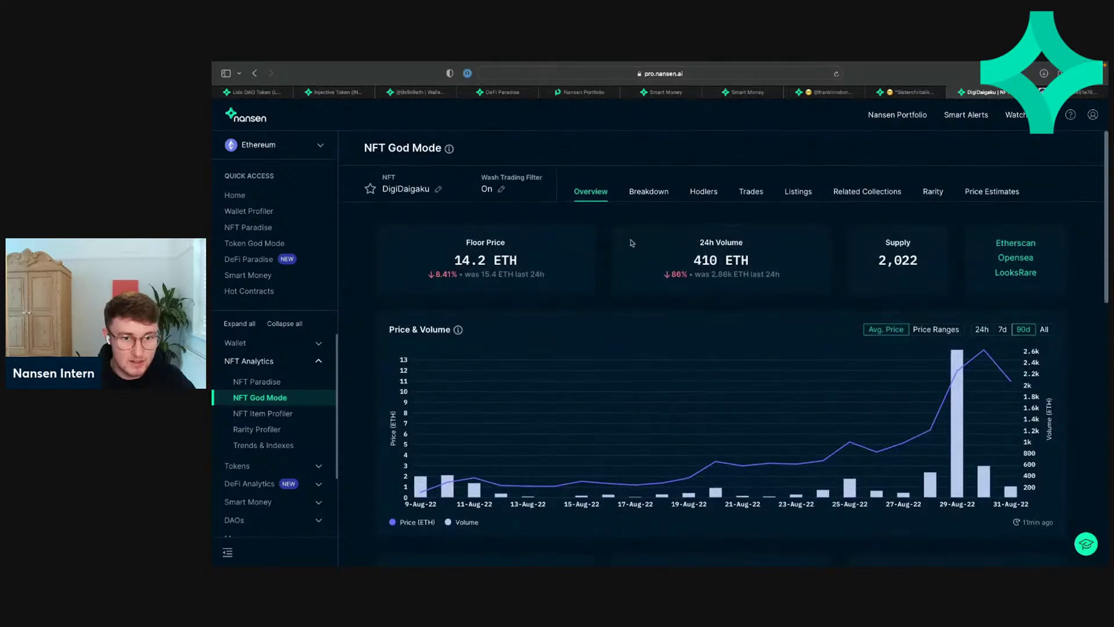
pyautogui.click(652, 196)
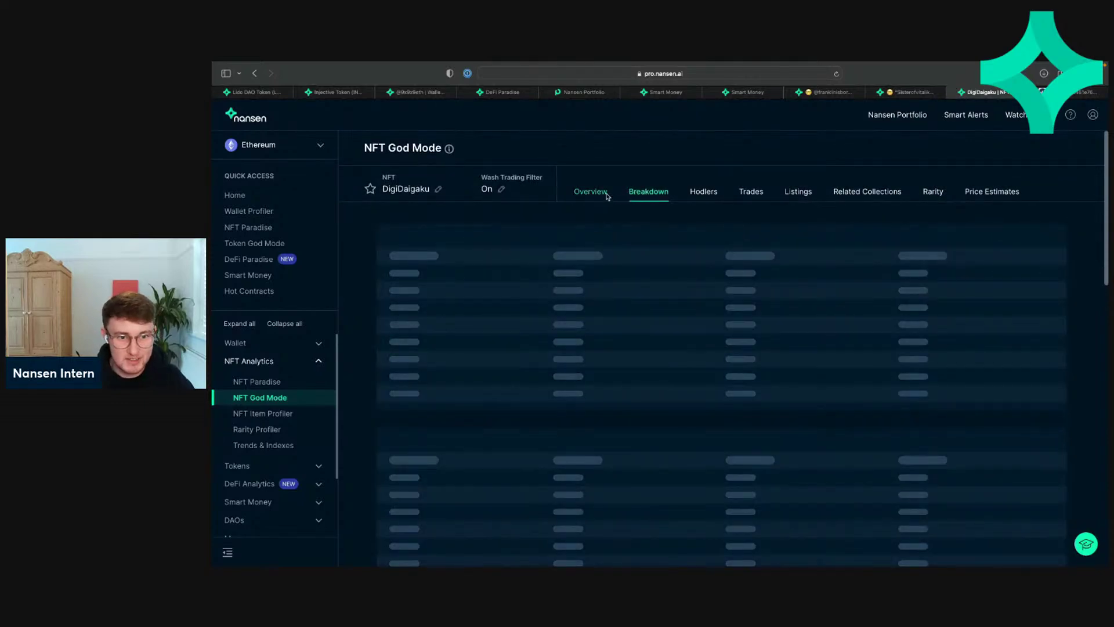
# Step: Reopen the DigiDaigaku Overview and inspect the Individual Transactions chart, where sale prices climb toward 14 ETH
pyautogui.click(606, 196)
pyautogui.scroll(-10, 581, 286)
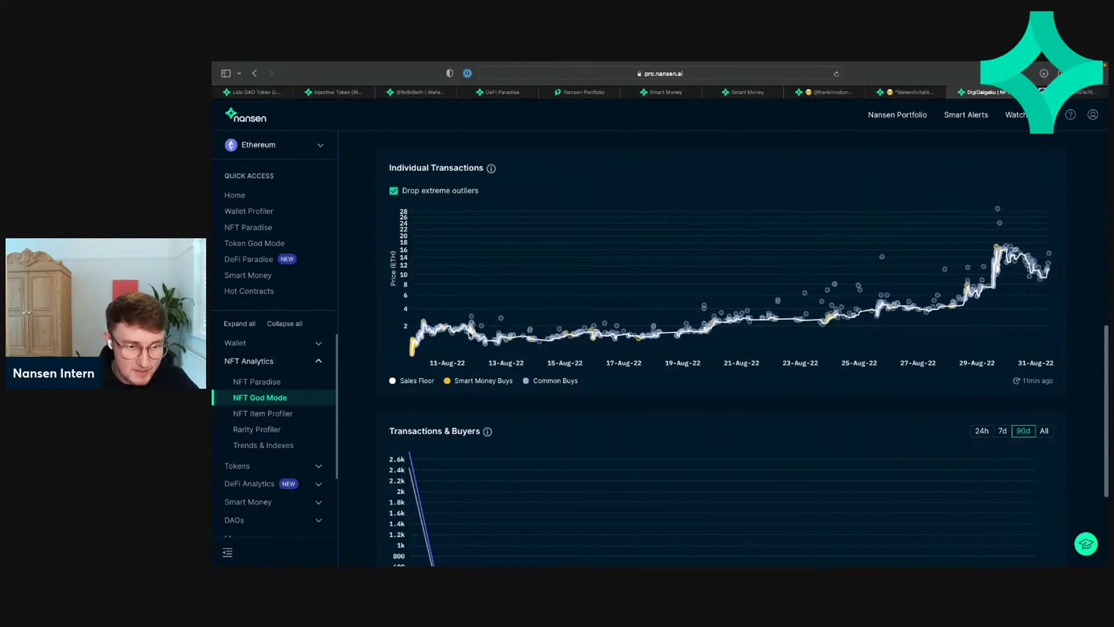
pyautogui.moveTo(423, 339)
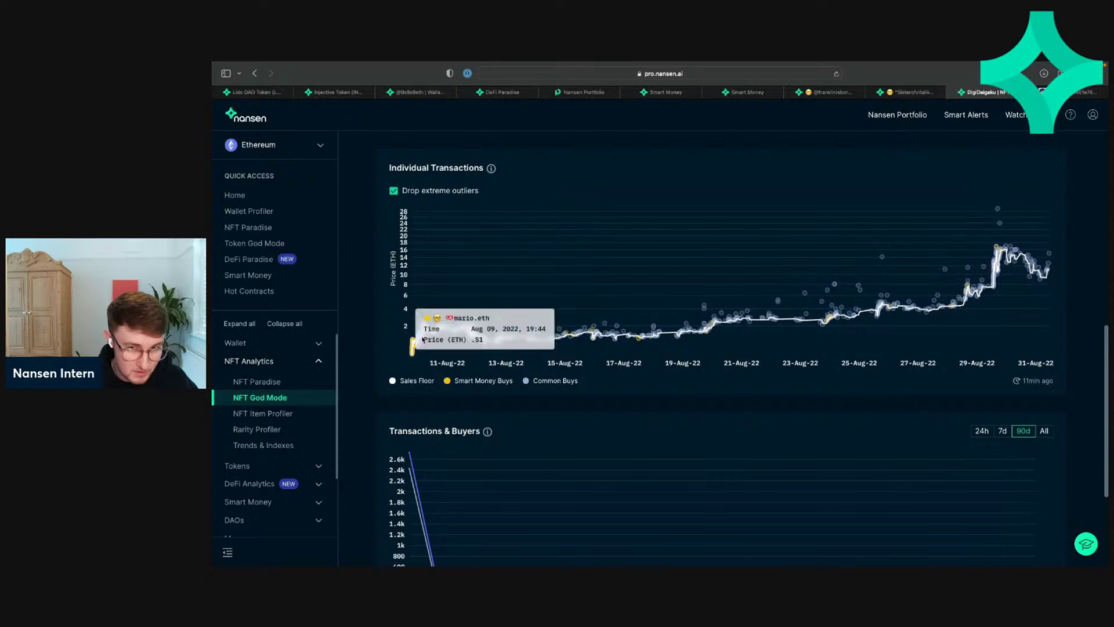
pyautogui.moveTo(998, 248)
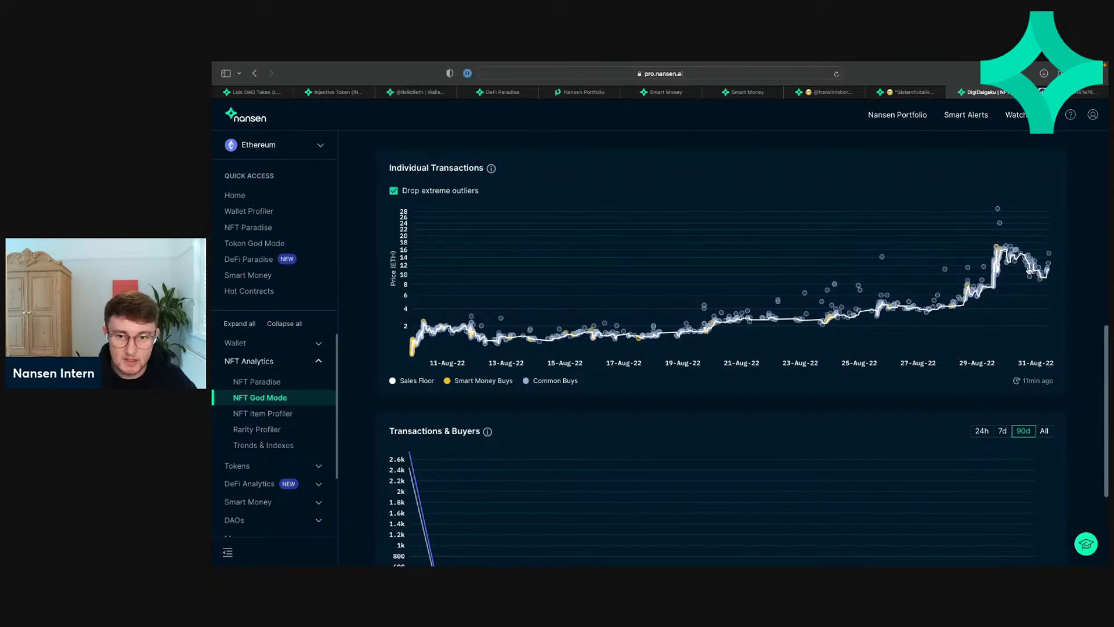
pyautogui.scroll(-3, 869, 290)
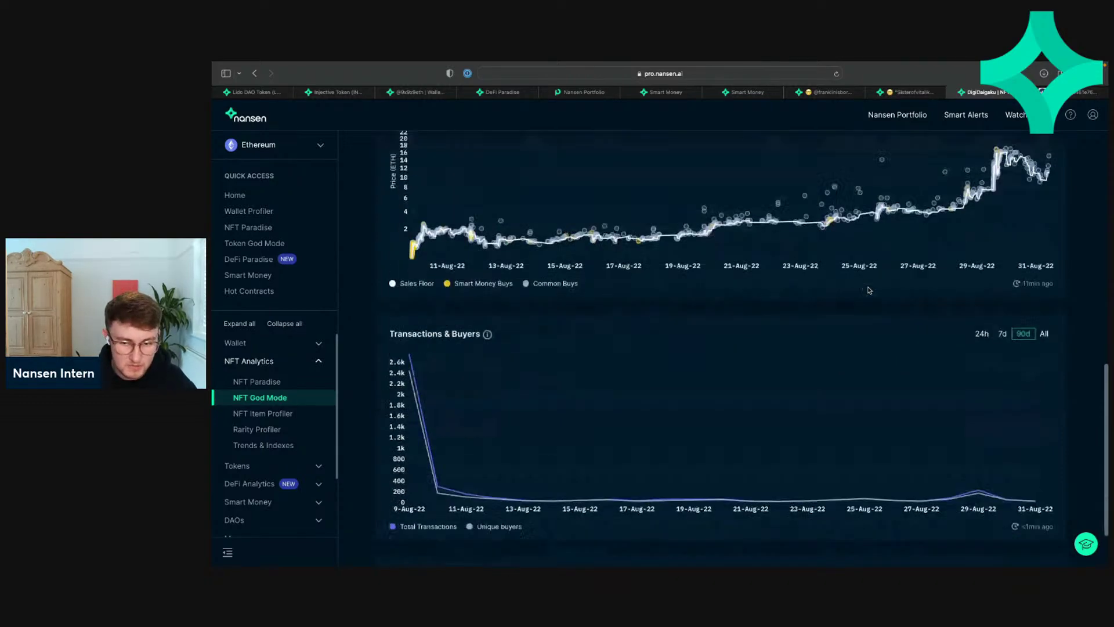
pyautogui.scroll(12, 868, 290)
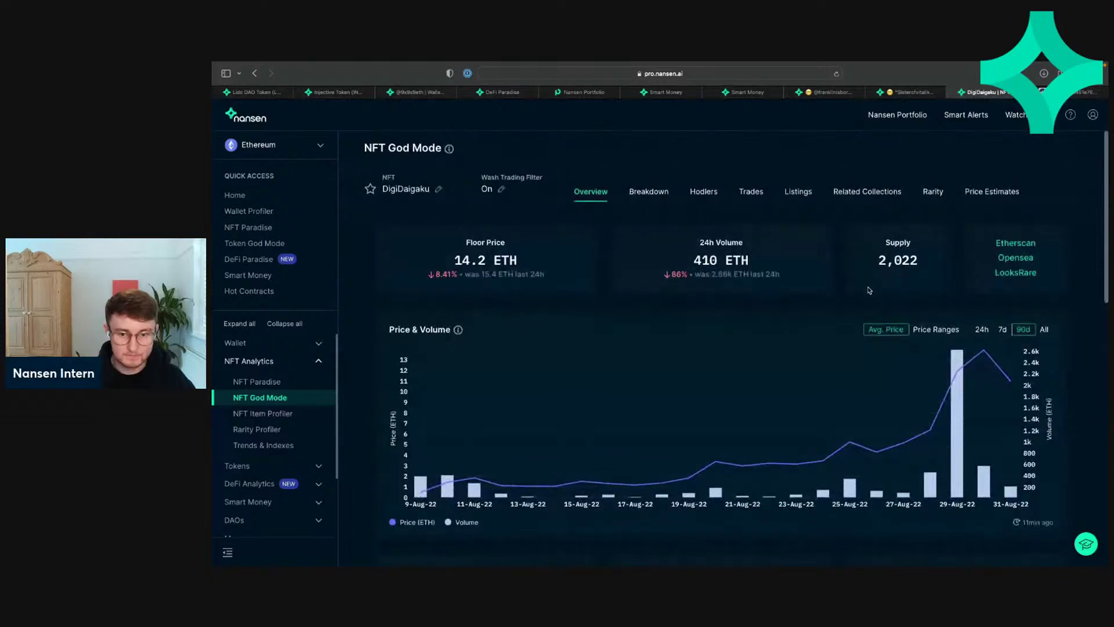
pyautogui.scroll(-10, 870, 293)
pyautogui.scroll(2, 963, 253)
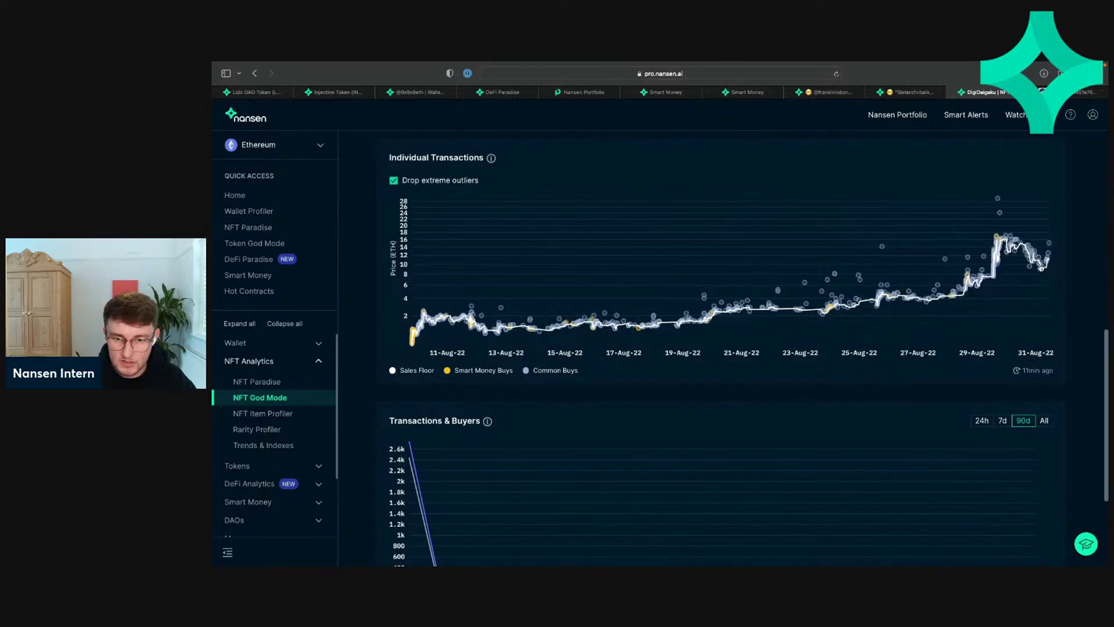
pyautogui.scroll(10, 606, 250)
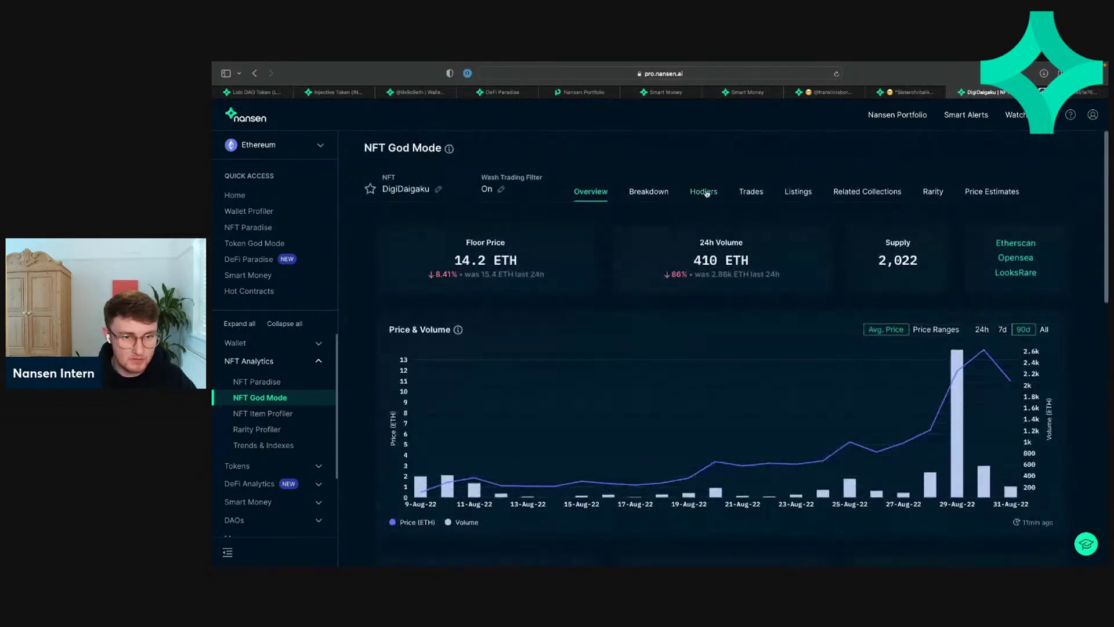
# Step: Look over DigiDaigaku's balances and changes breakdown
pyautogui.click(653, 197)
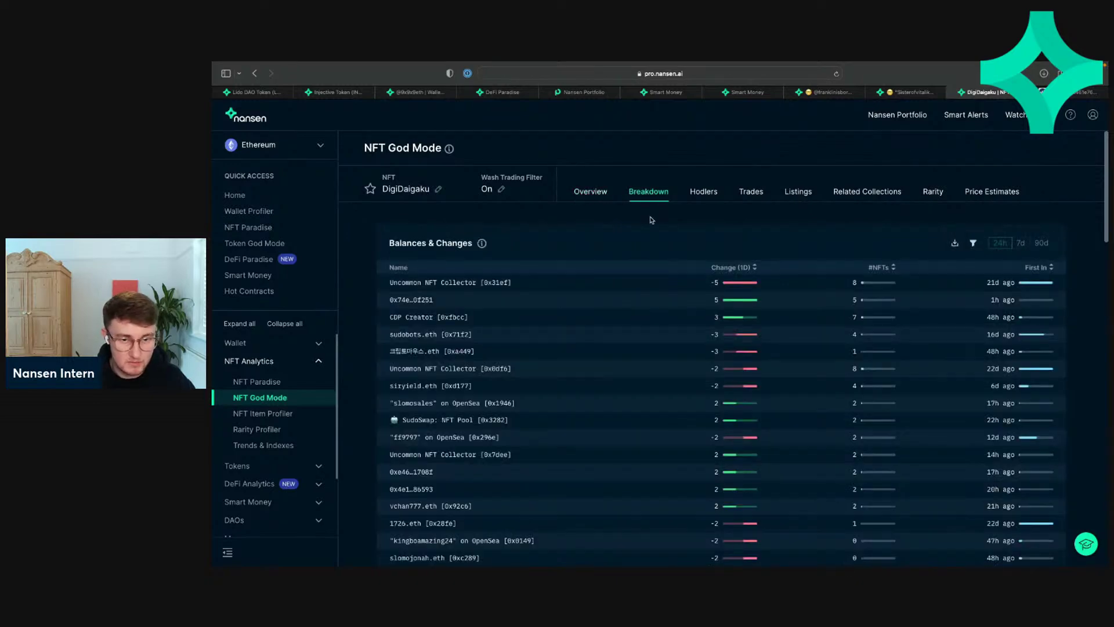
pyautogui.scroll(-8, 652, 220)
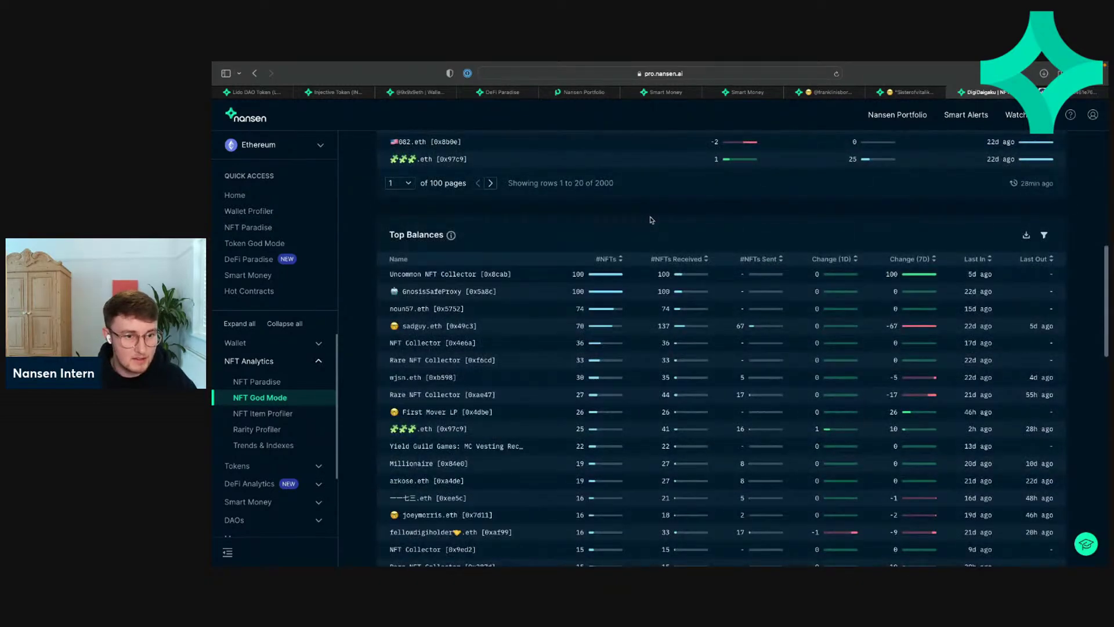
pyautogui.scroll(1, 651, 220)
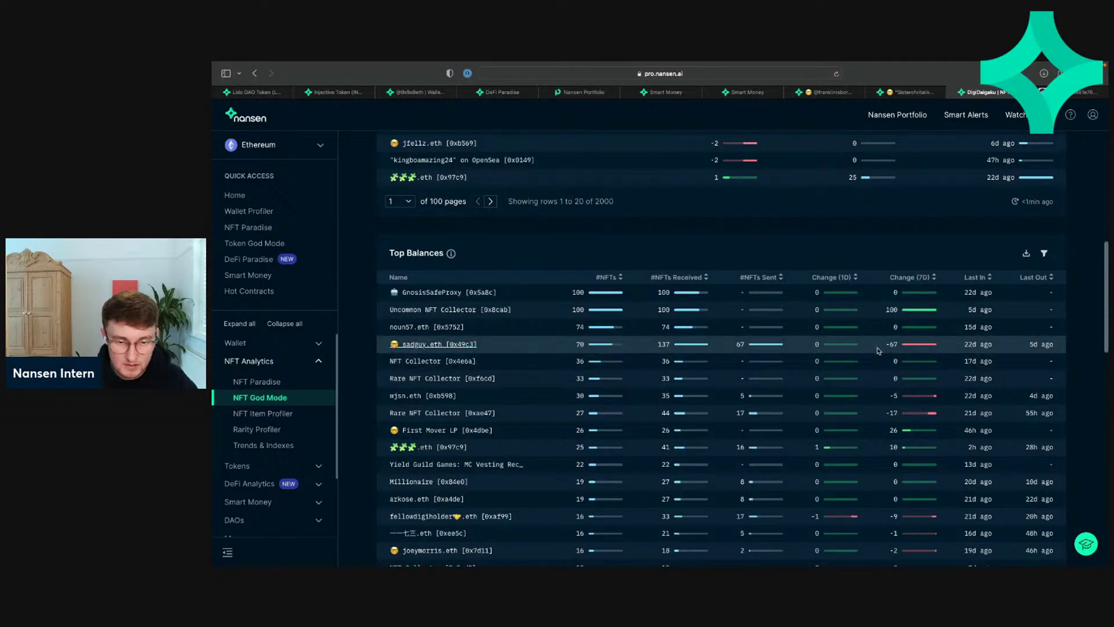
pyautogui.scroll(-10, 760, 344)
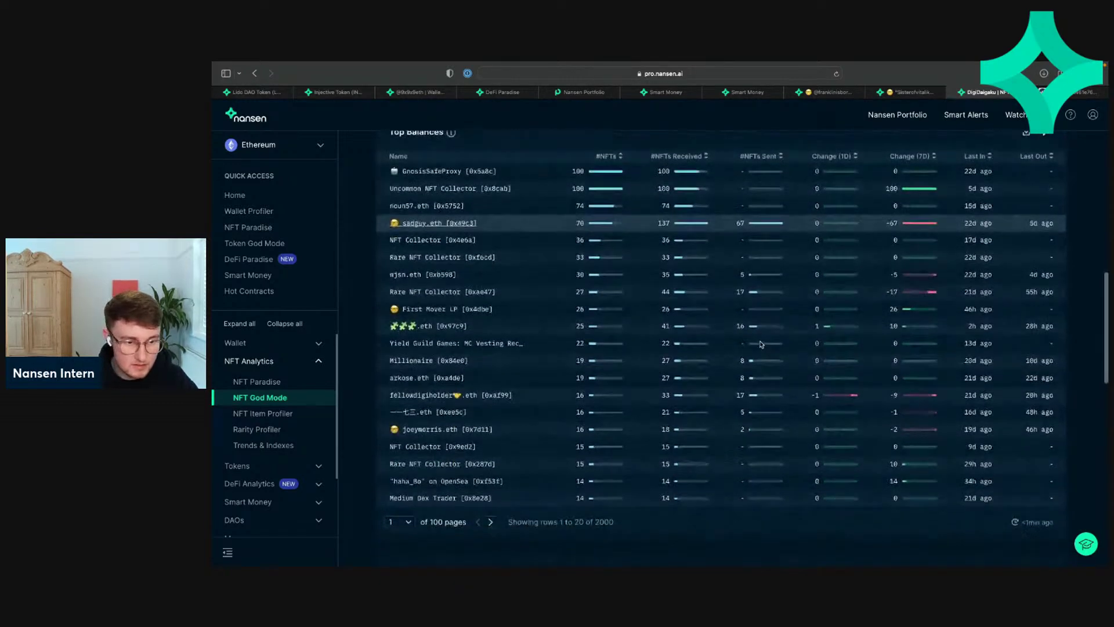
pyautogui.scroll(10, 760, 344)
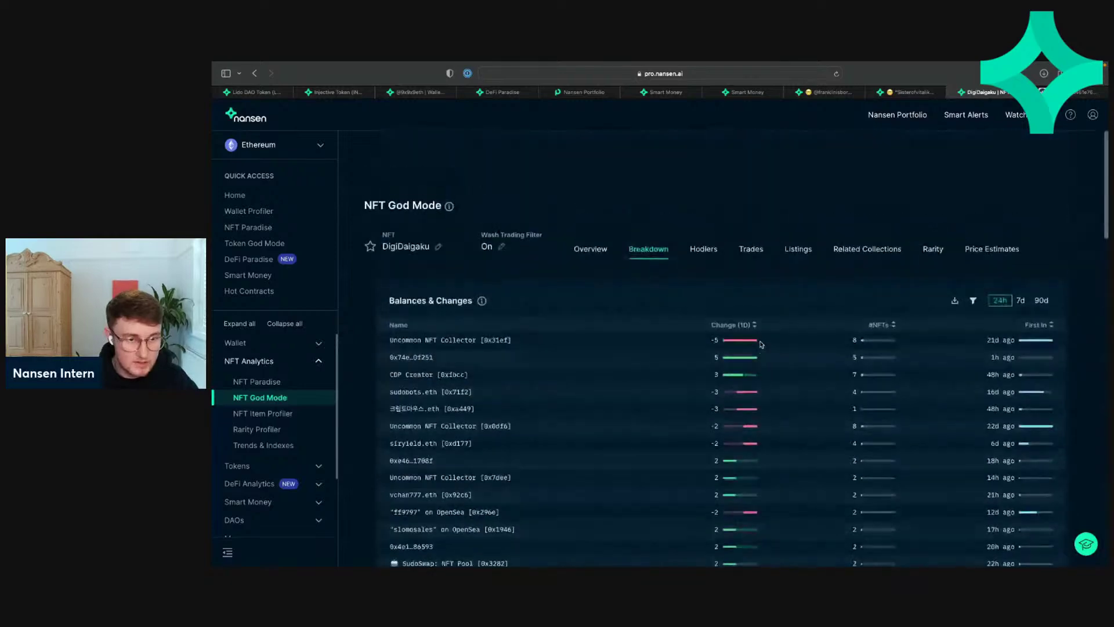
# Step: Return to the Overview showing 410 ETH 24h volume and the 90-day price-and-volume chart
pyautogui.click(597, 195)
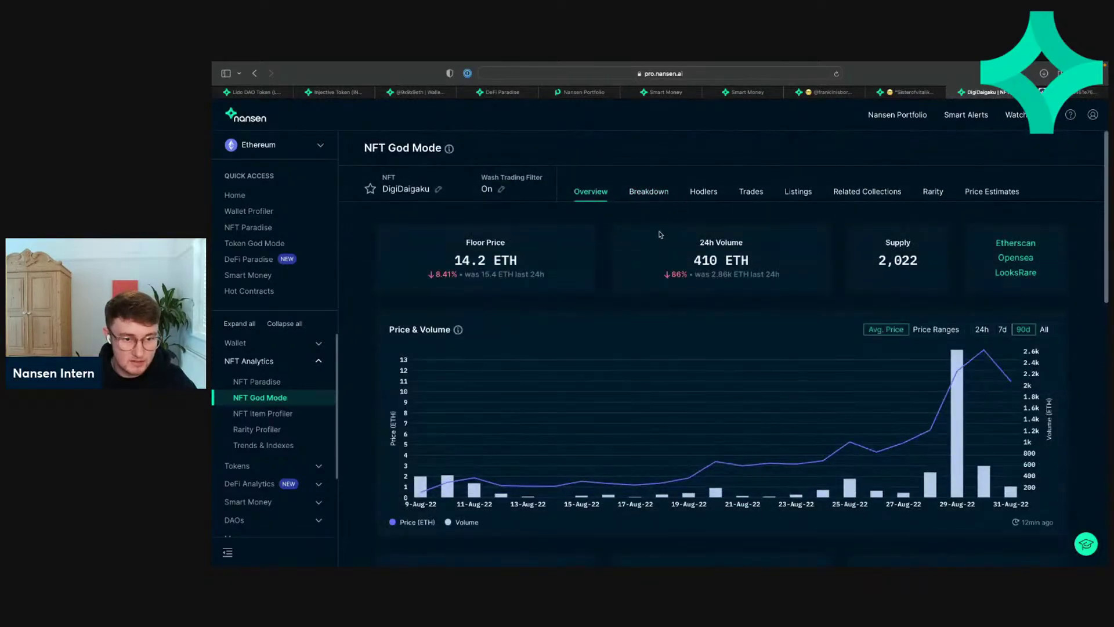
pyautogui.scroll(-10, 659, 235)
pyautogui.scroll(10, 659, 234)
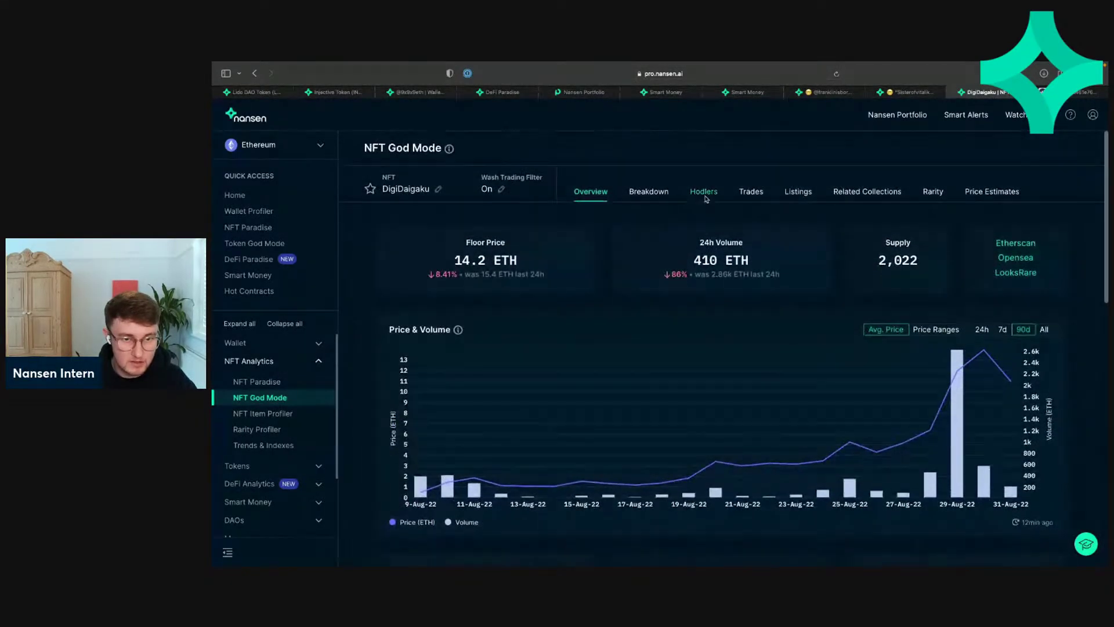
# Step: Switch to DigiDaigaku's Hodlers analytics and scroll down to the Profit Leaderboard
pyautogui.click(704, 192)
pyautogui.scroll(-10, 691, 216)
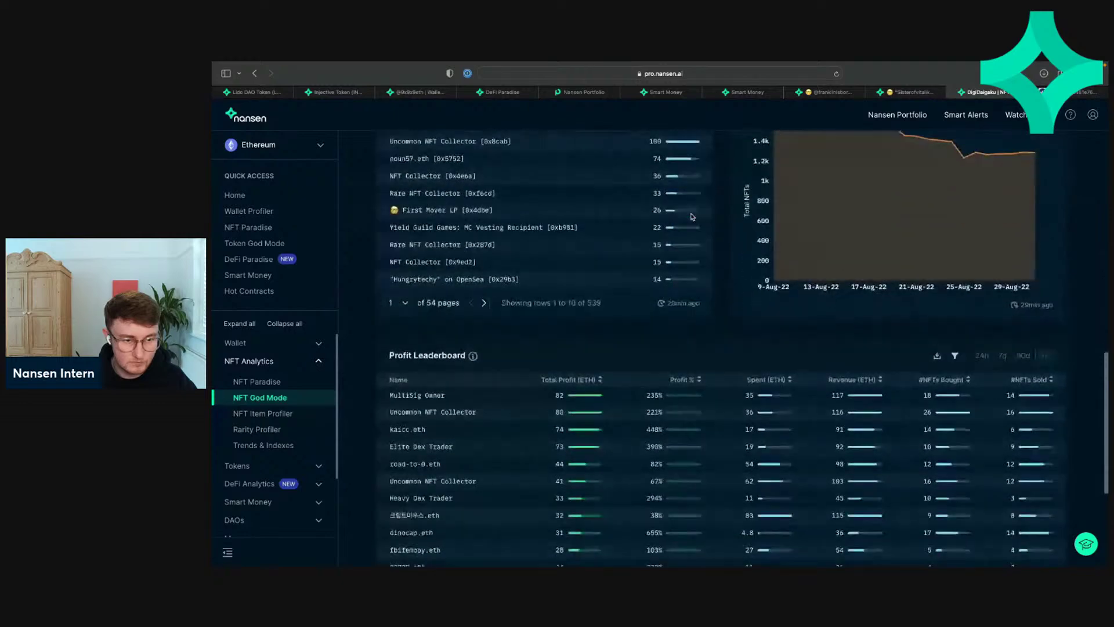
pyautogui.scroll(-4, 691, 216)
pyautogui.scroll(1, 684, 221)
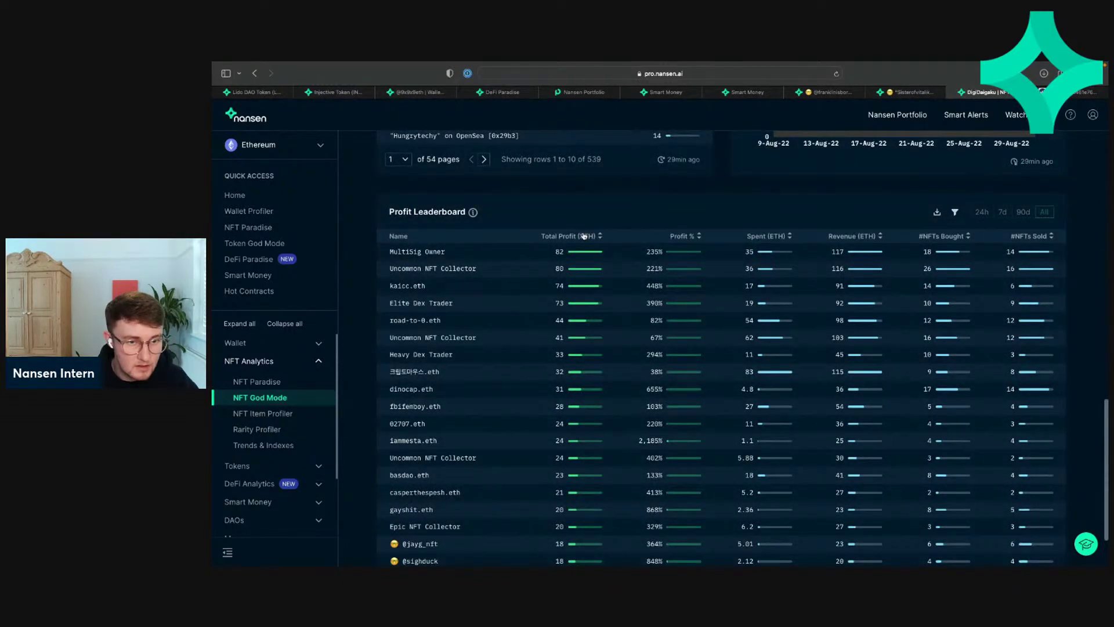
pyautogui.scroll(-2, 464, 424)
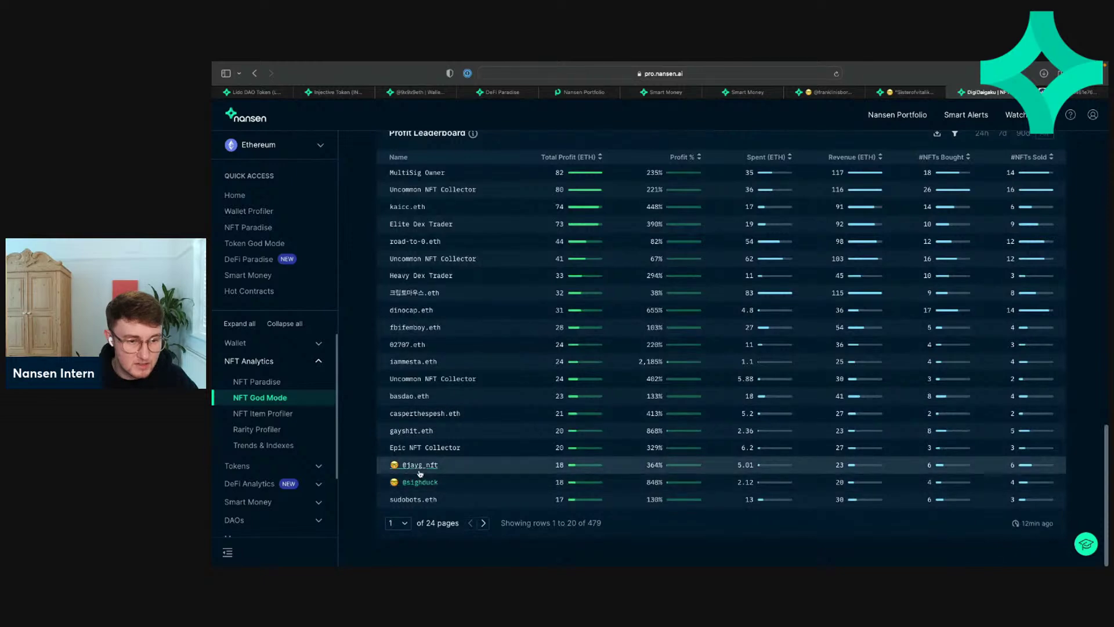
pyautogui.scroll(2, 420, 473)
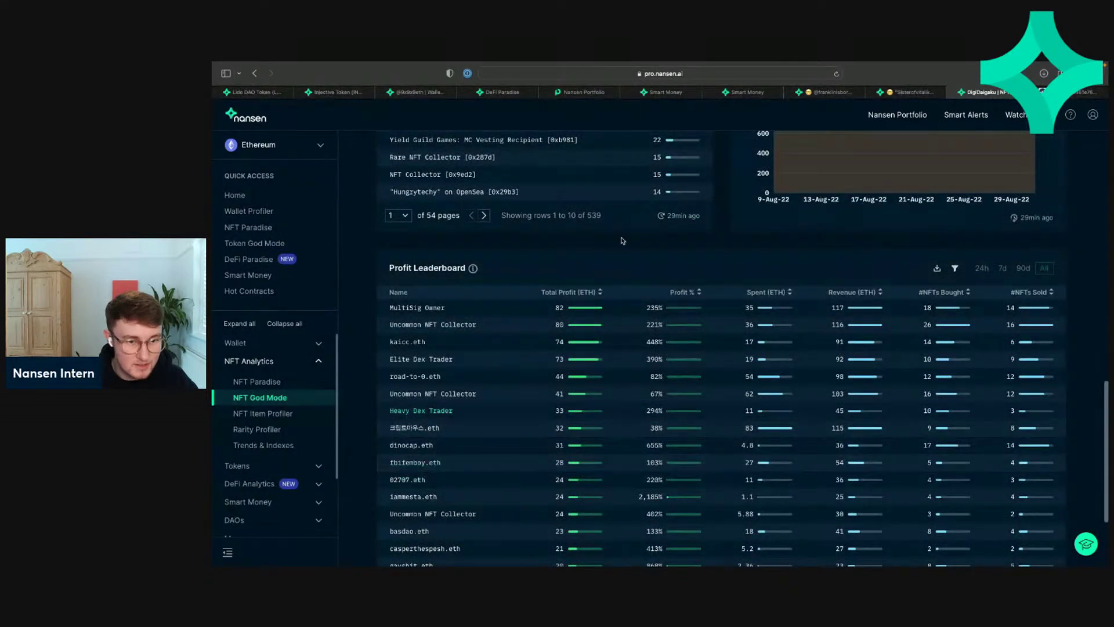
pyautogui.scroll(-1, 600, 272)
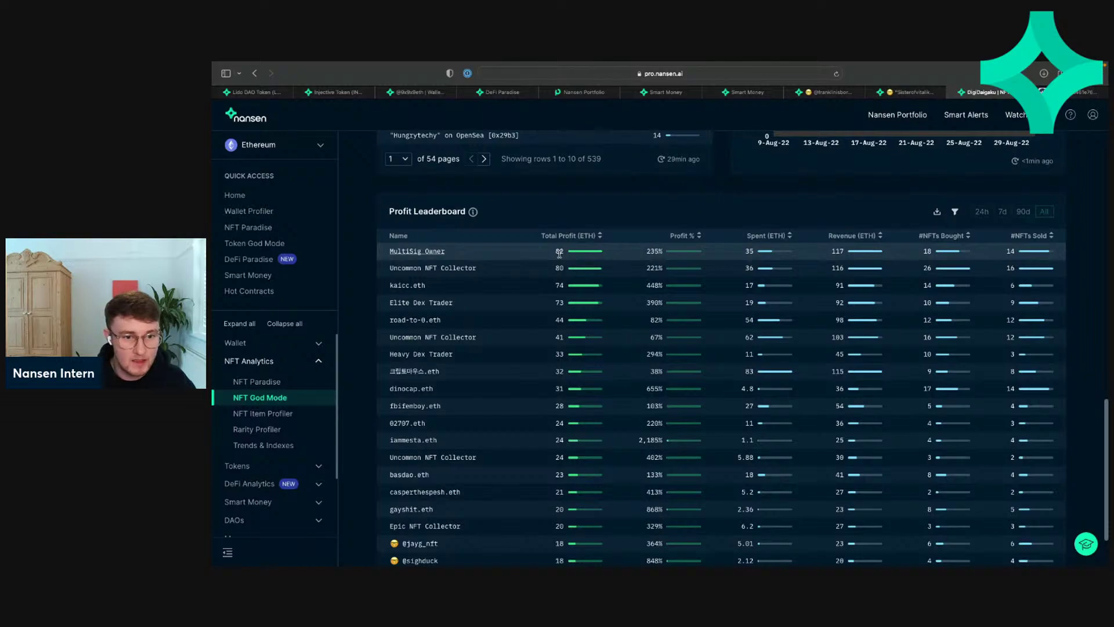
pyautogui.scroll(15, 606, 241)
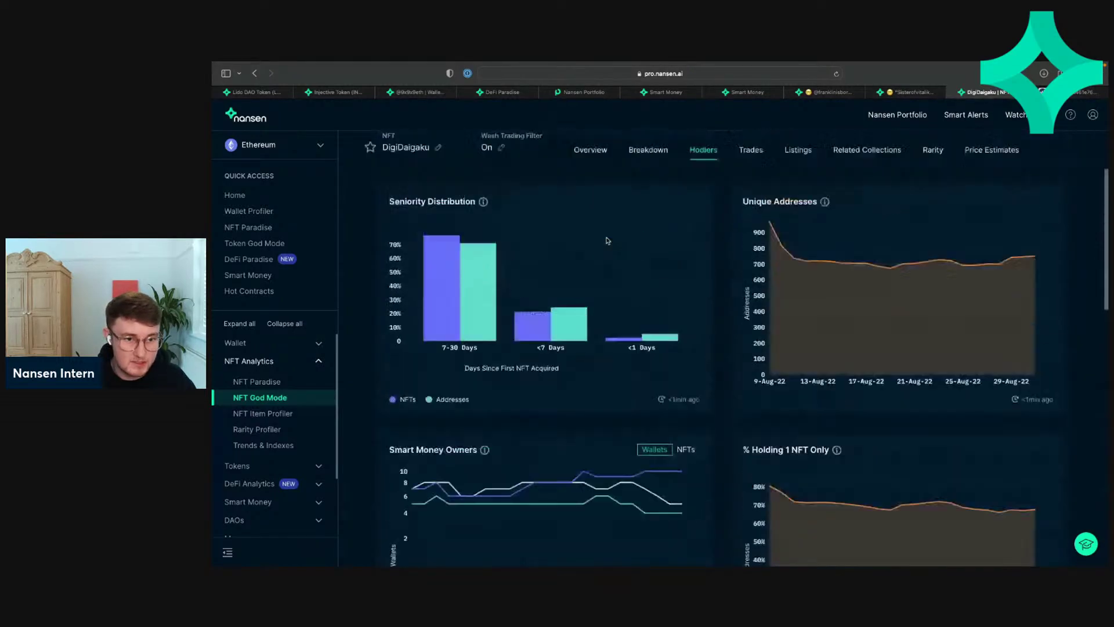
pyautogui.scroll(-15, 606, 241)
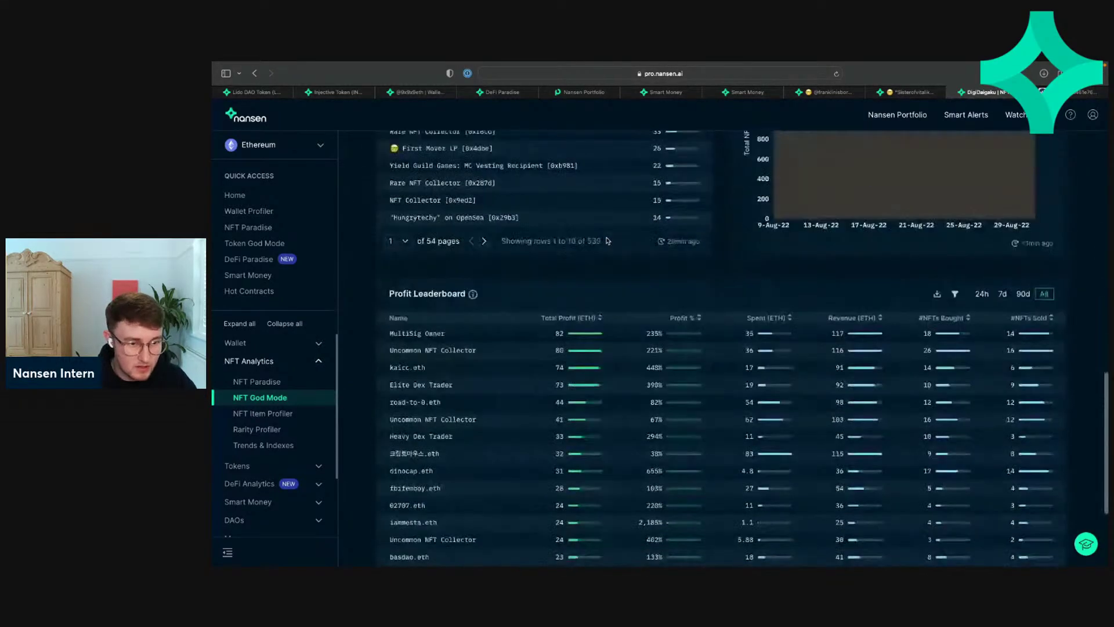
pyautogui.scroll(-1, 578, 314)
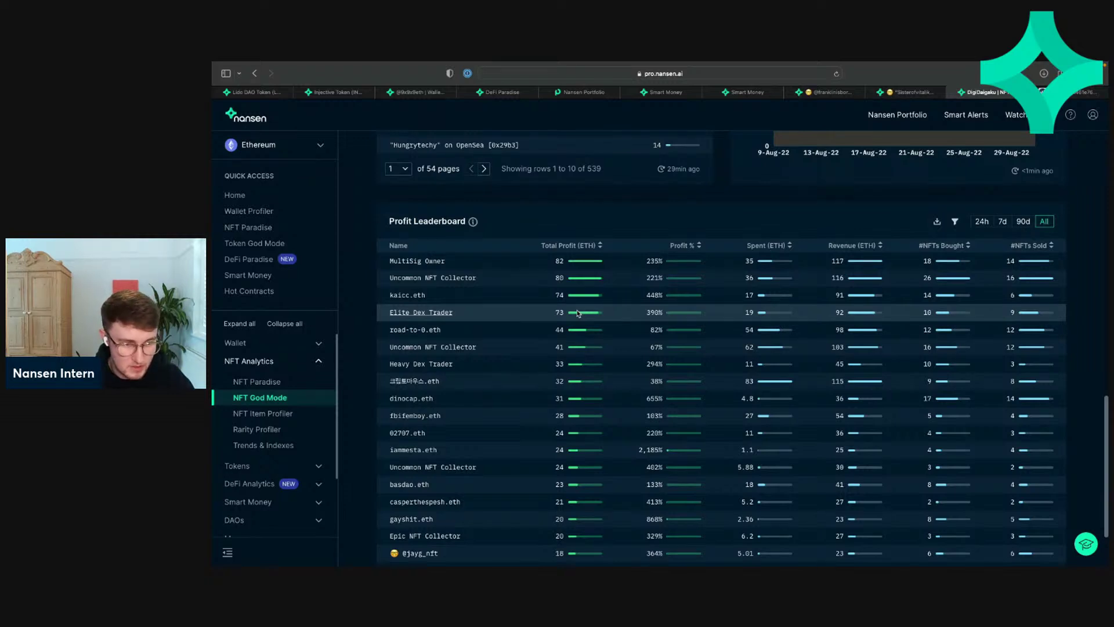
pyautogui.scroll(-3, 578, 313)
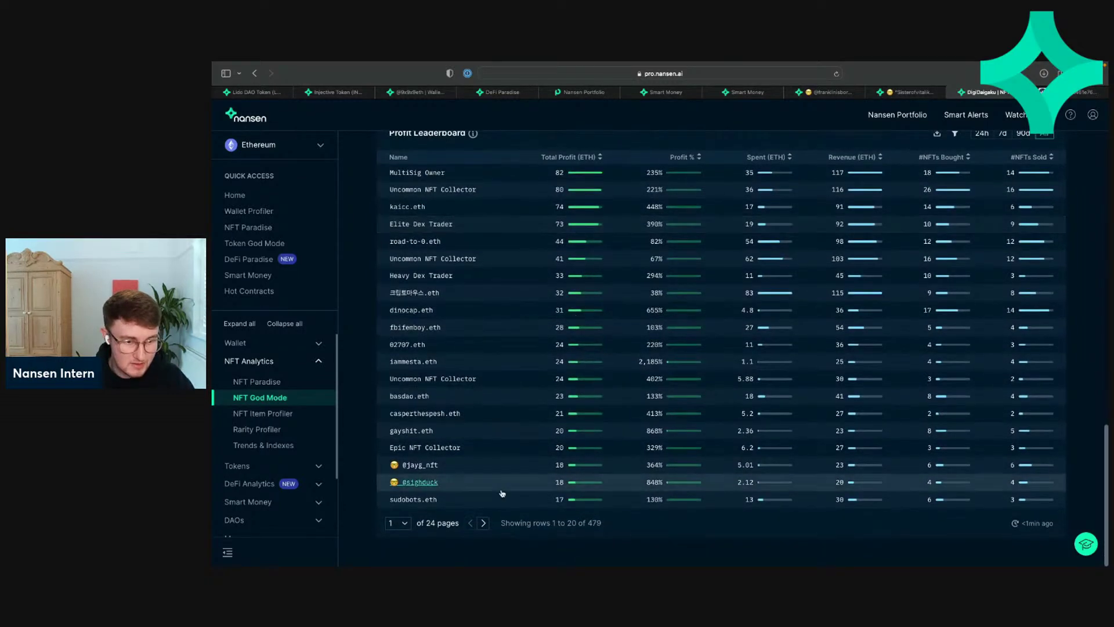
# Step: Flip the Profit Leaderboard to page 2 and back to page 1, then open the top MultiSig Owner's options
pyautogui.click(483, 523)
pyautogui.click(470, 524)
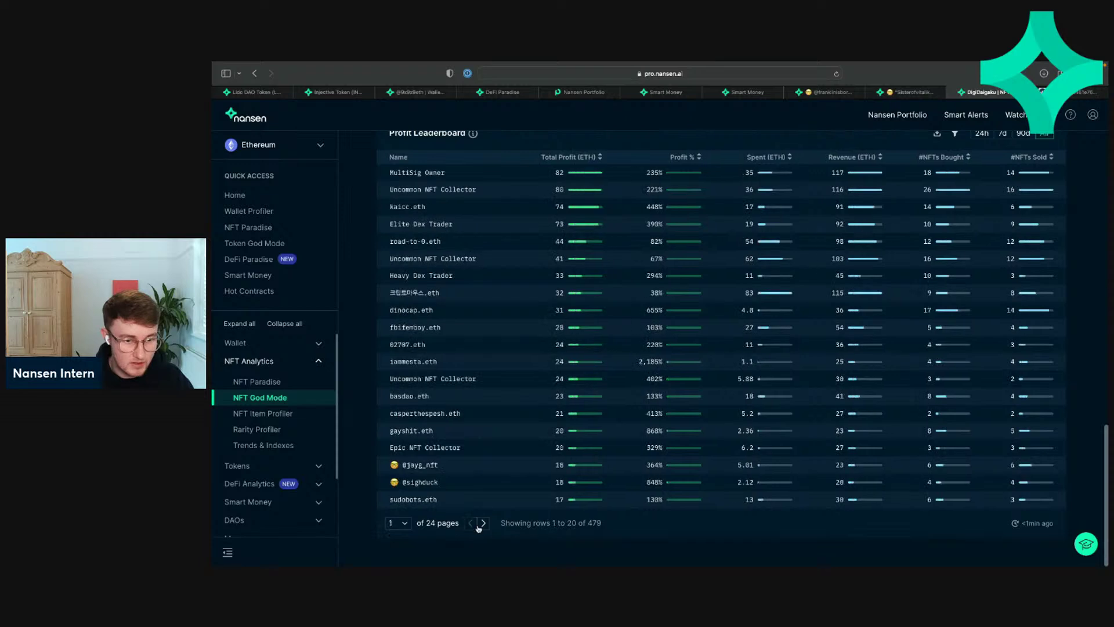
pyautogui.click(483, 522)
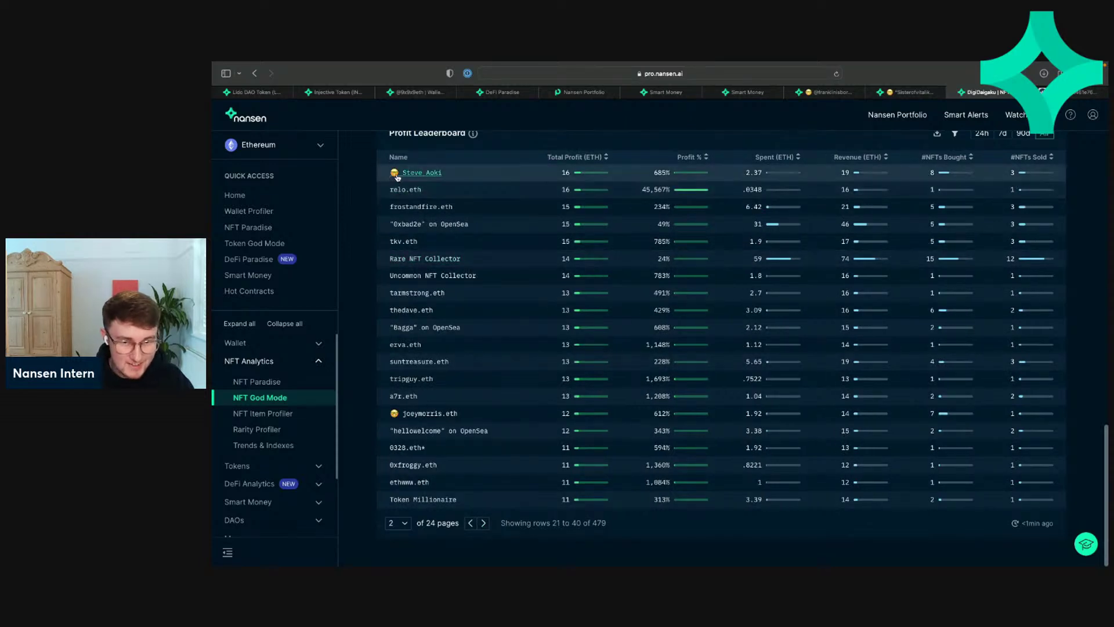
pyautogui.scroll(2, 437, 178)
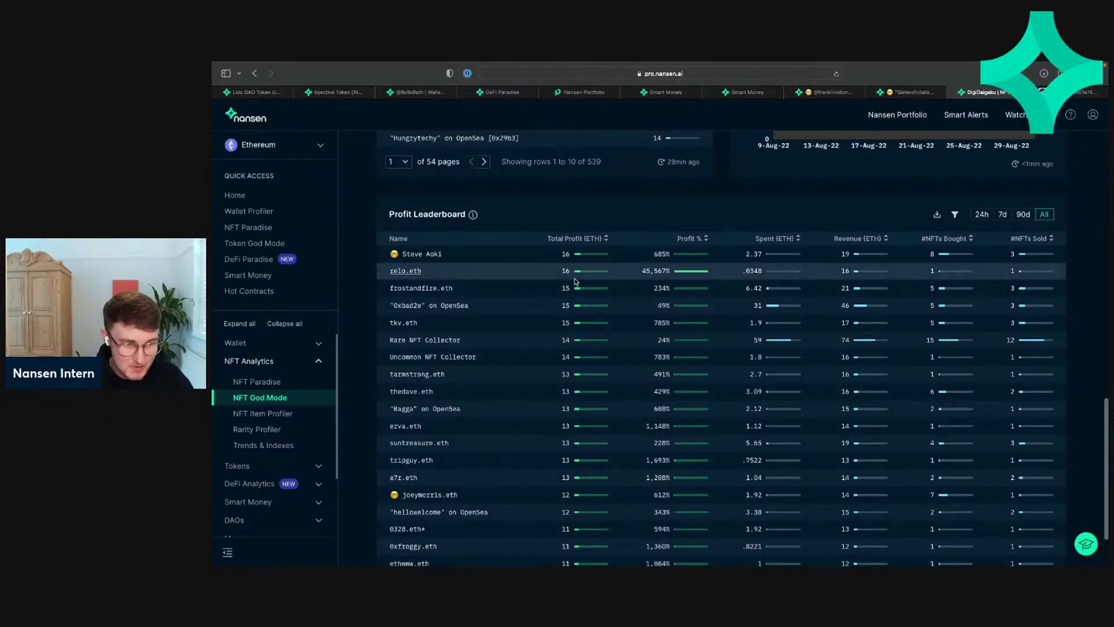
pyautogui.scroll(-2, 540, 279)
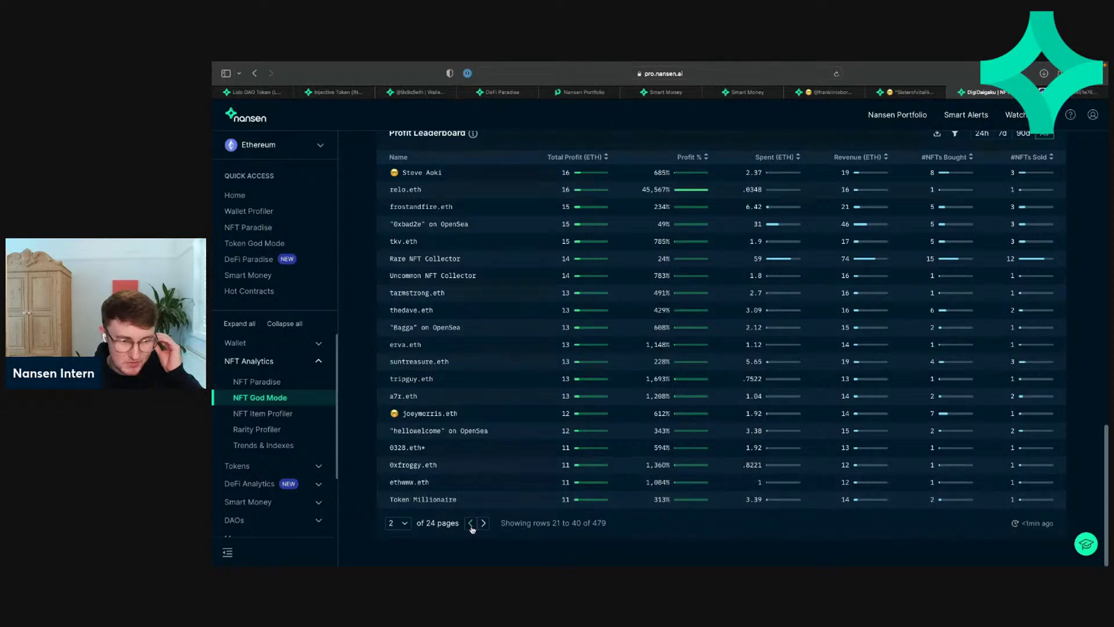
pyautogui.click(471, 523)
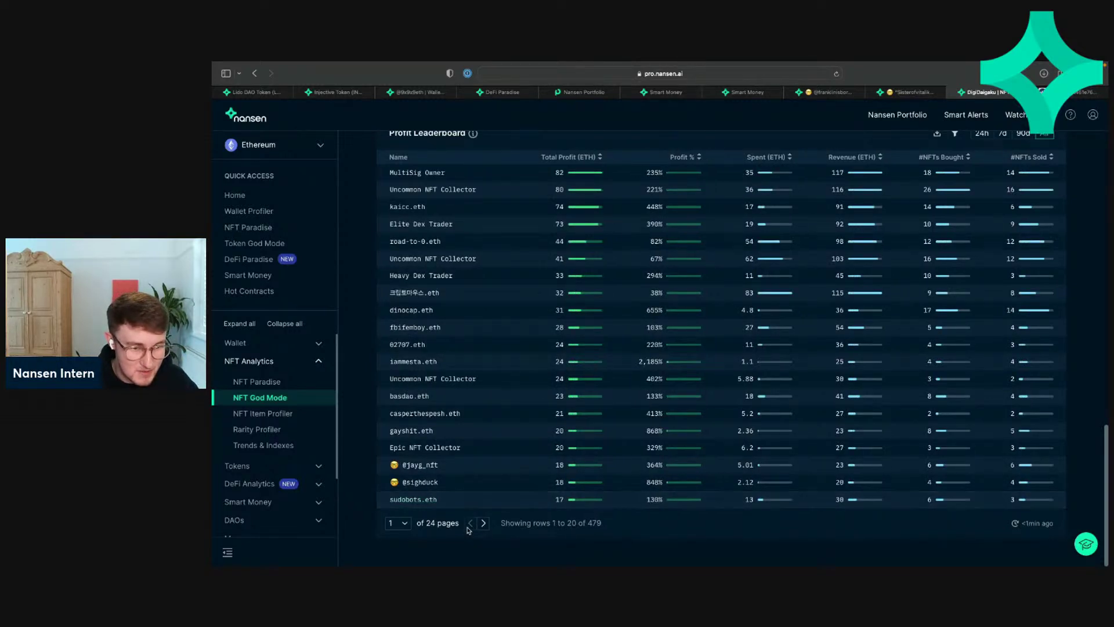
pyautogui.scroll(1, 459, 213)
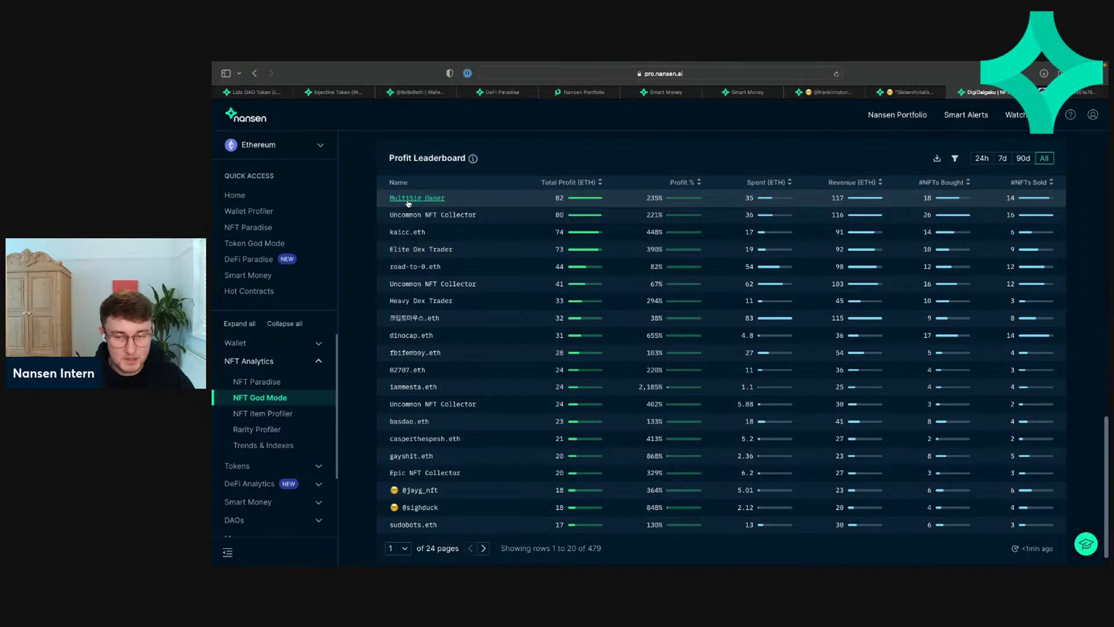
pyautogui.click(409, 200)
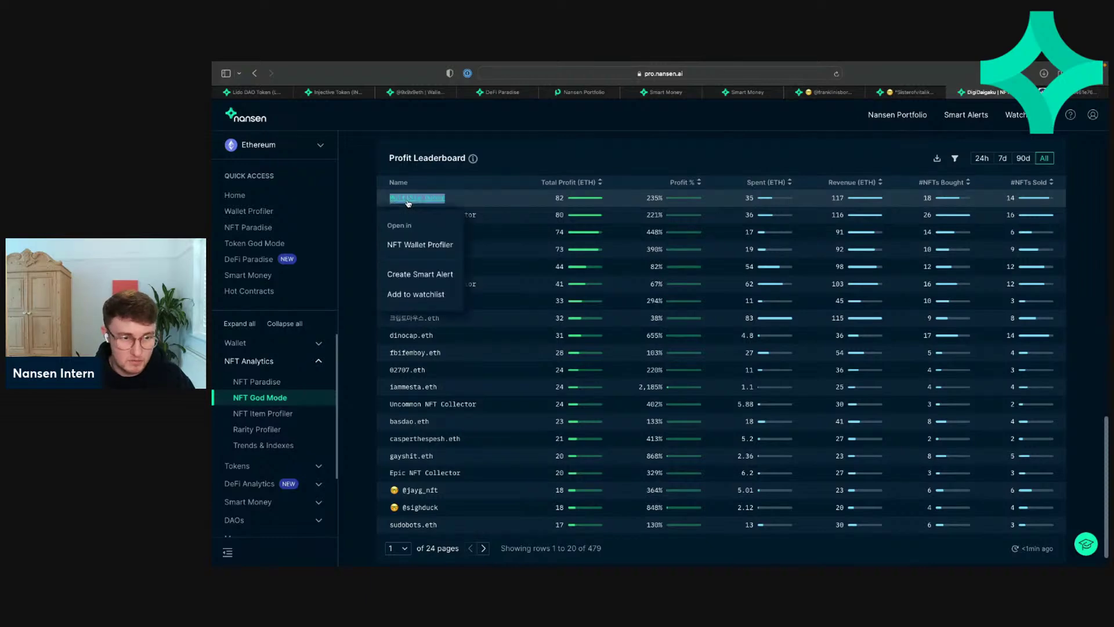
# Step: Dismiss the wallet options and switch to the top earner's Wallet Profiler
pyautogui.click(500, 193)
pyautogui.click(415, 94)
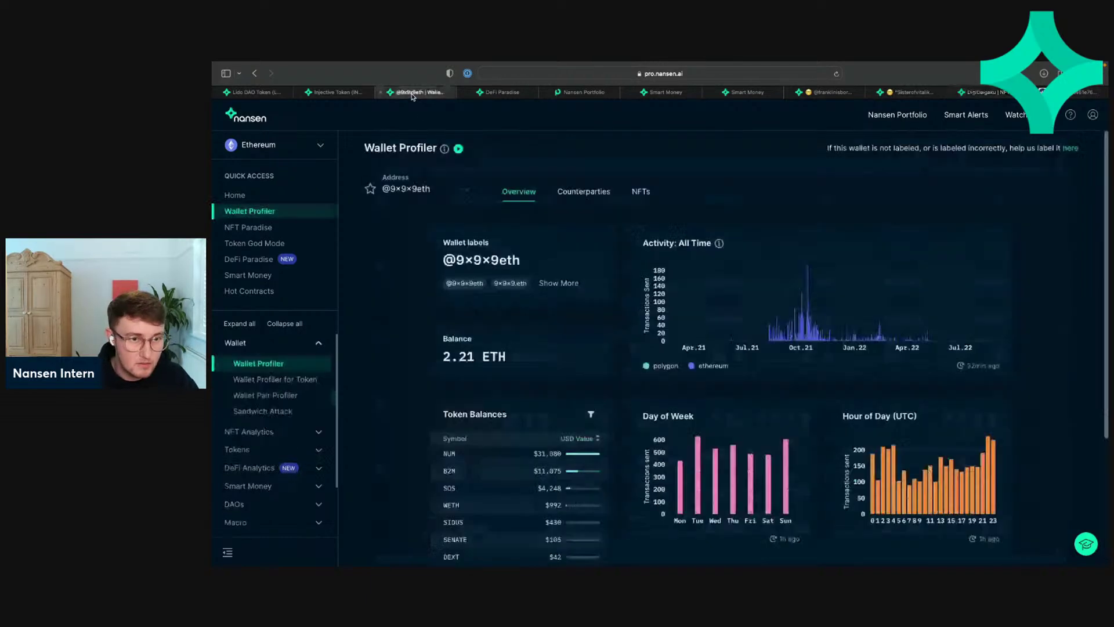
pyautogui.scroll(-3, 562, 322)
pyautogui.scroll(3, 561, 322)
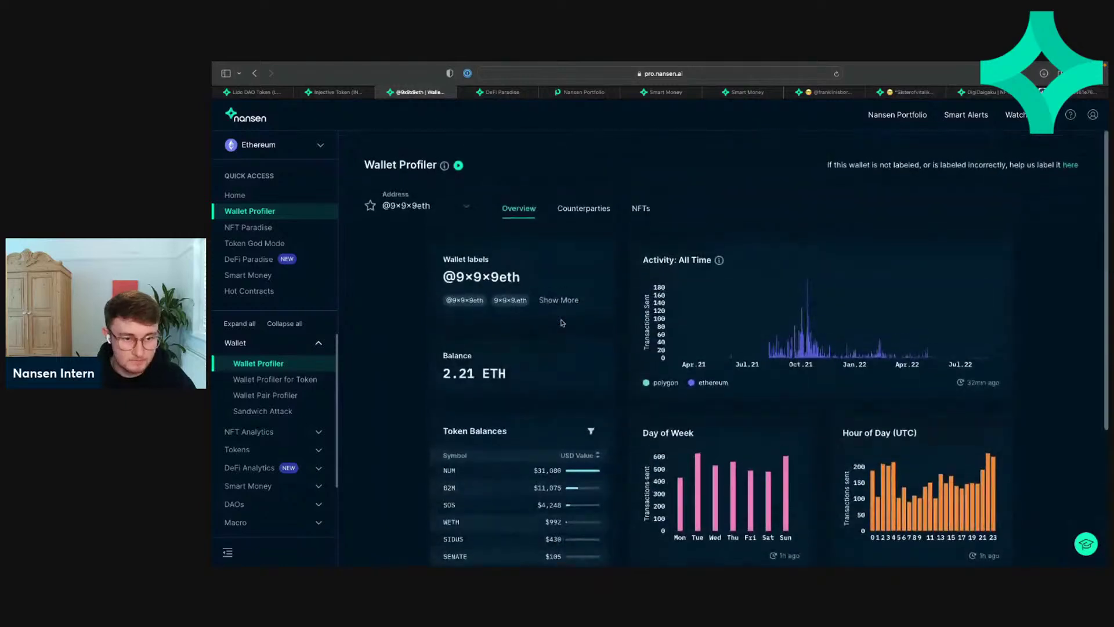
# Step: Check the wallet's full label list for MultiSig Owner, then scroll down to Related Wallets
pyautogui.click(545, 284)
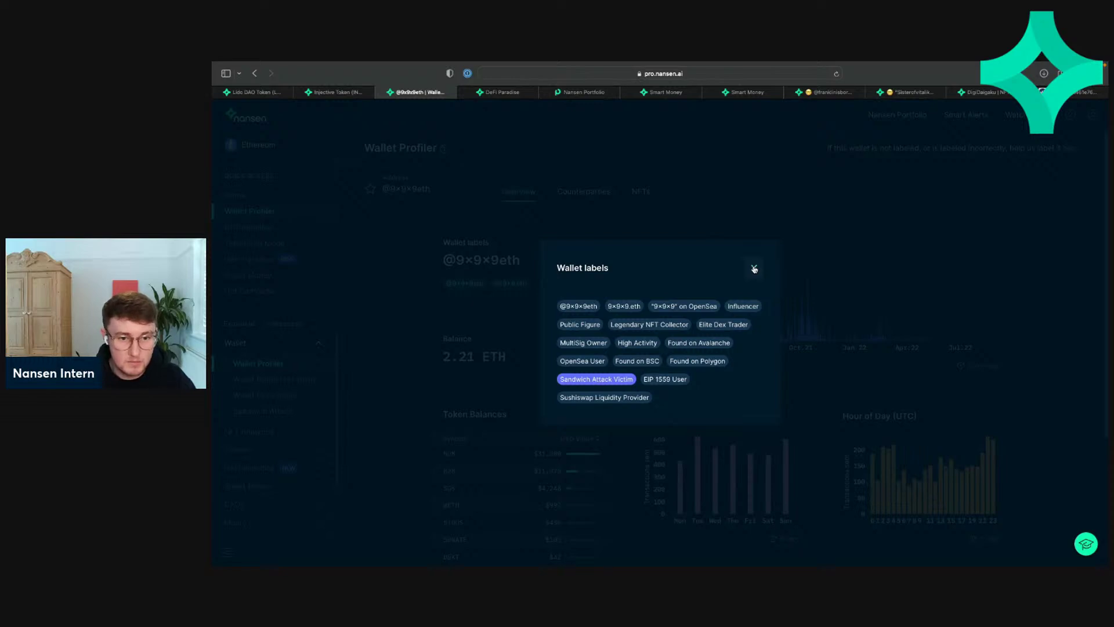
pyautogui.click(754, 269)
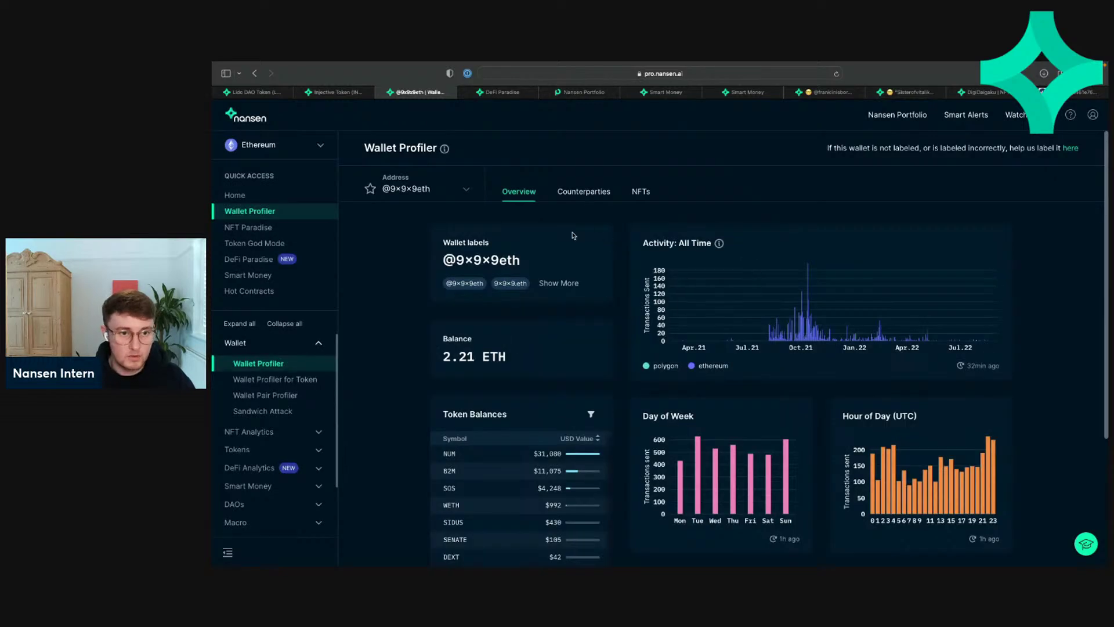
pyautogui.click(551, 284)
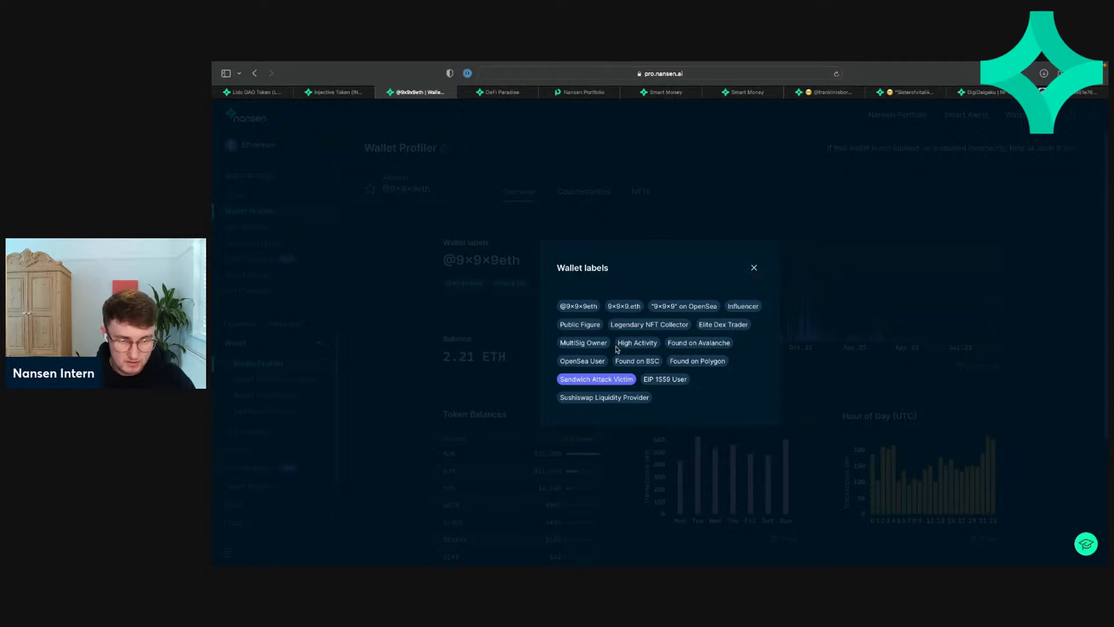
pyautogui.moveTo(614, 346); pyautogui.dragTo(561, 343)
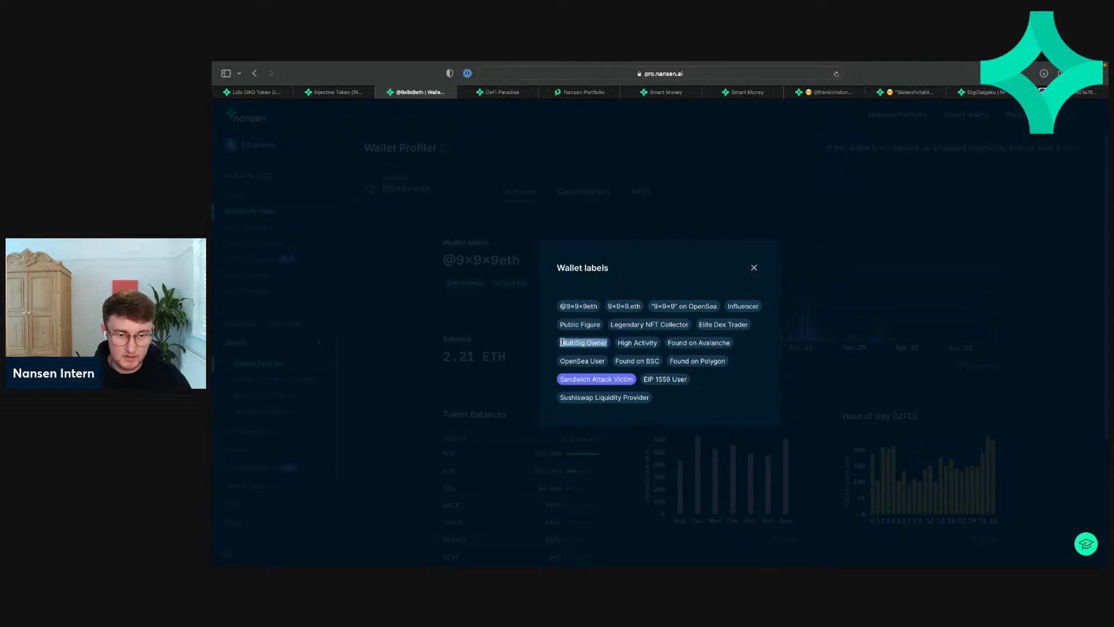
pyautogui.click(739, 285)
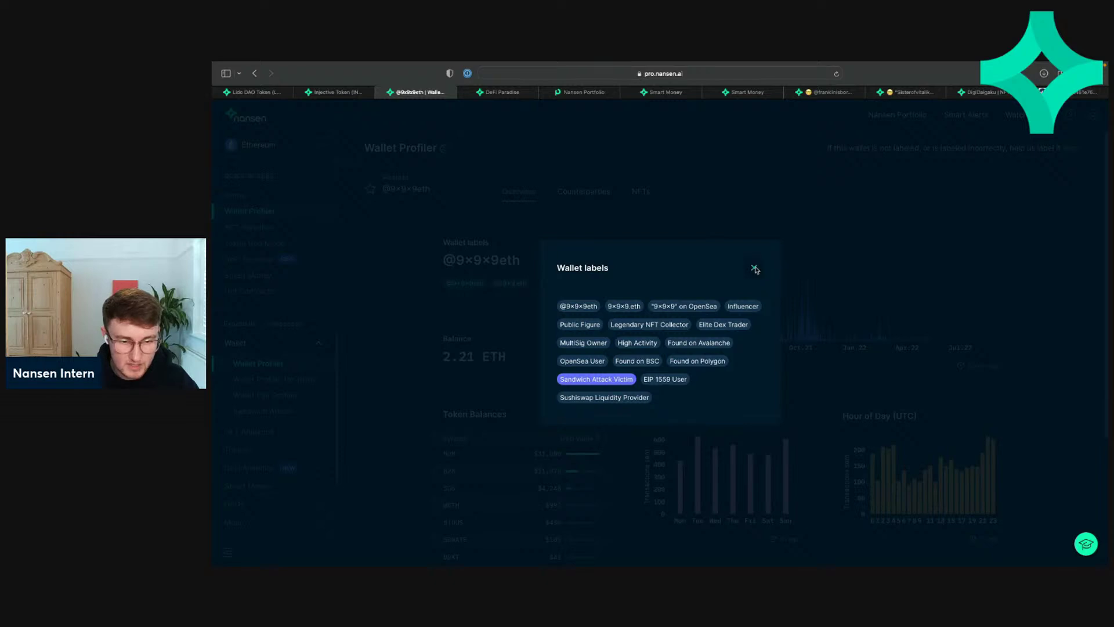
pyautogui.click(754, 268)
pyautogui.scroll(-3, 748, 311)
pyautogui.scroll(-2, 748, 310)
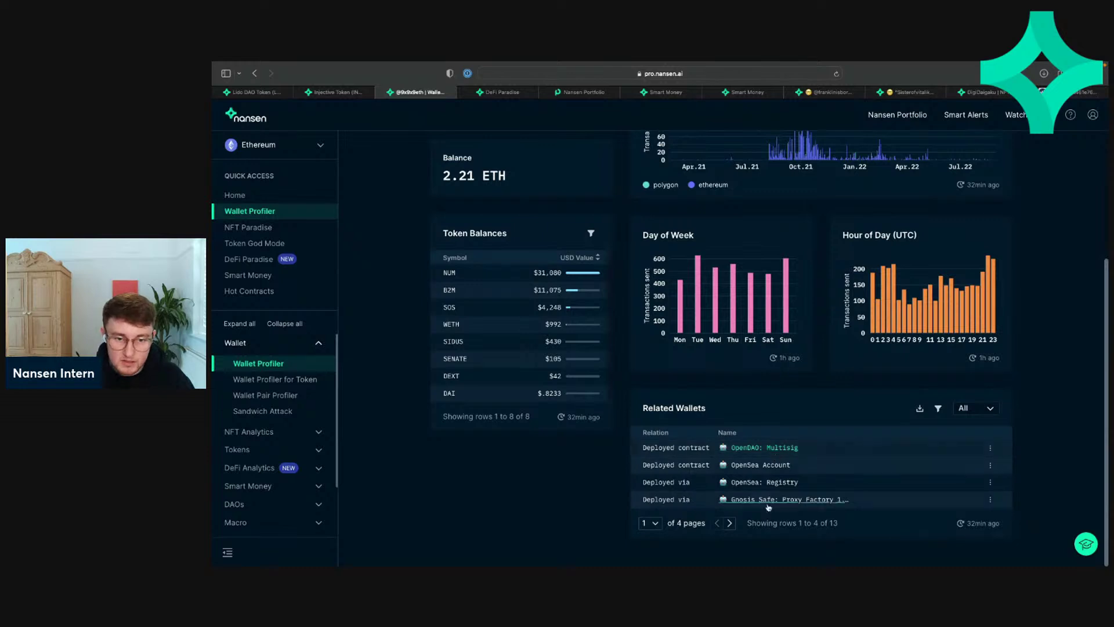
# Step: Page through Related Wallets to page 3 and view OpenDAO: Multisig in Nansen Portfolio
pyautogui.click(730, 522)
pyautogui.click(730, 523)
pyautogui.click(730, 523)
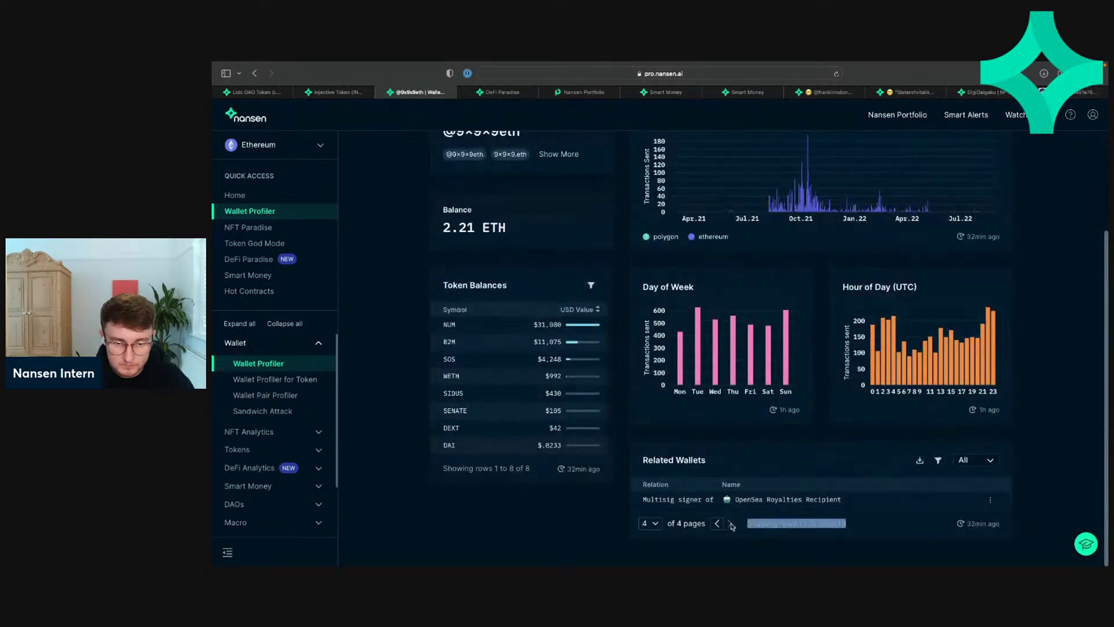
pyautogui.click(717, 522)
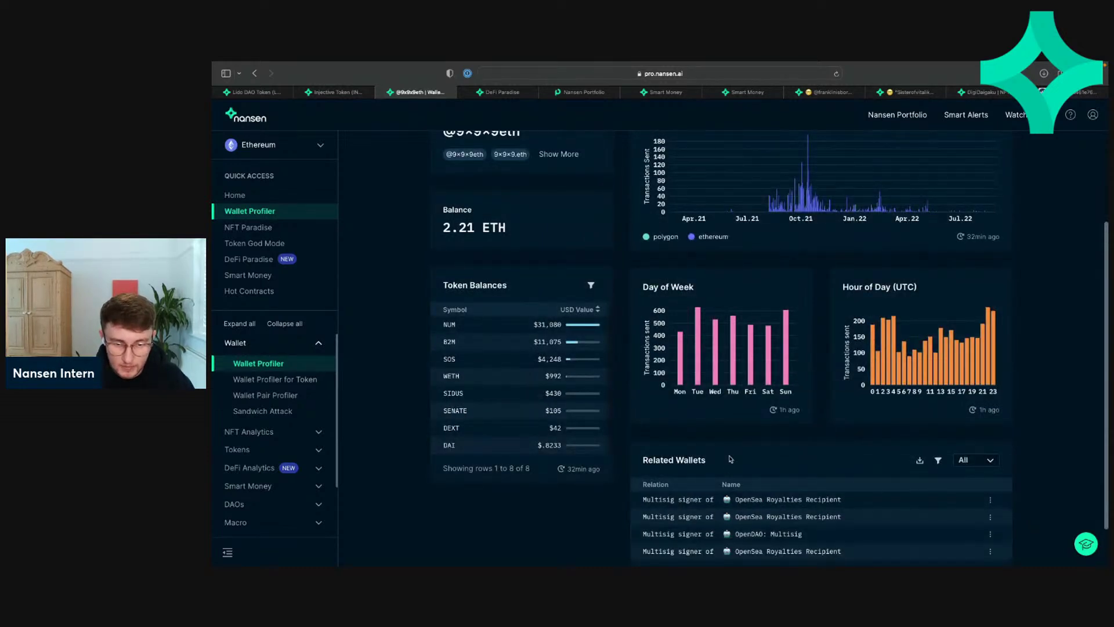
pyautogui.scroll(-2, 715, 528)
pyautogui.click(764, 482)
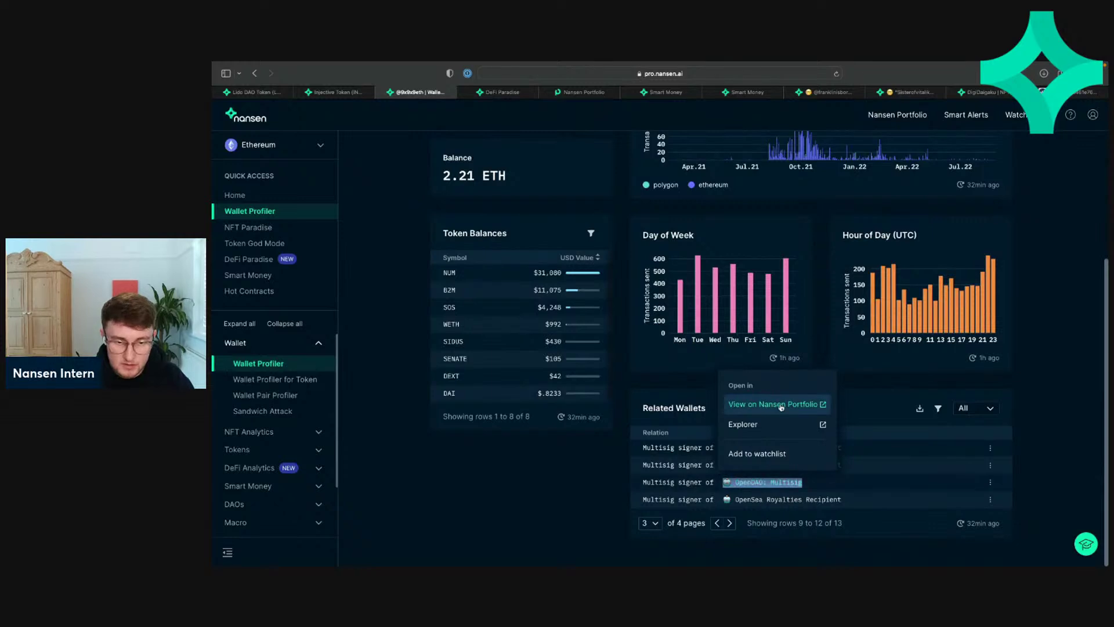
pyautogui.click(788, 484)
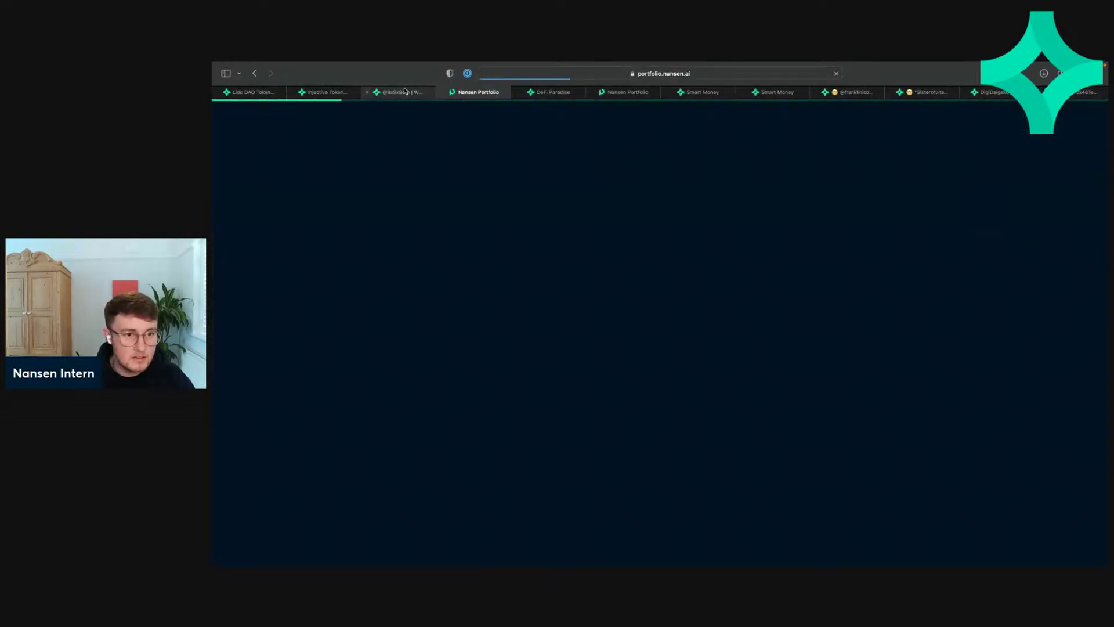
pyautogui.click(407, 93)
pyautogui.click(456, 94)
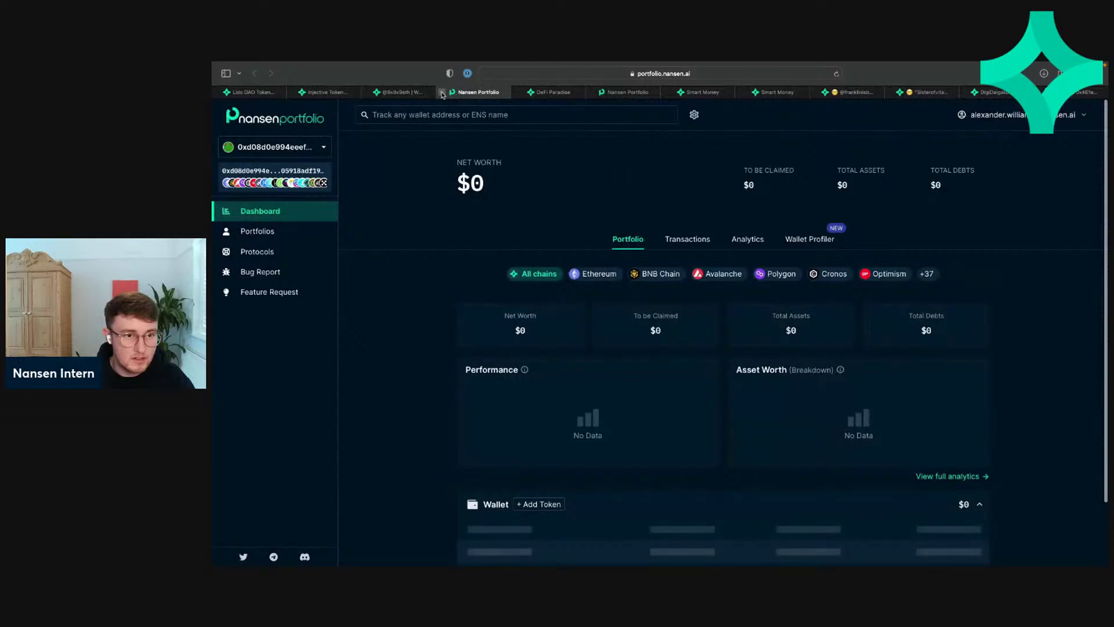
pyautogui.click(441, 92)
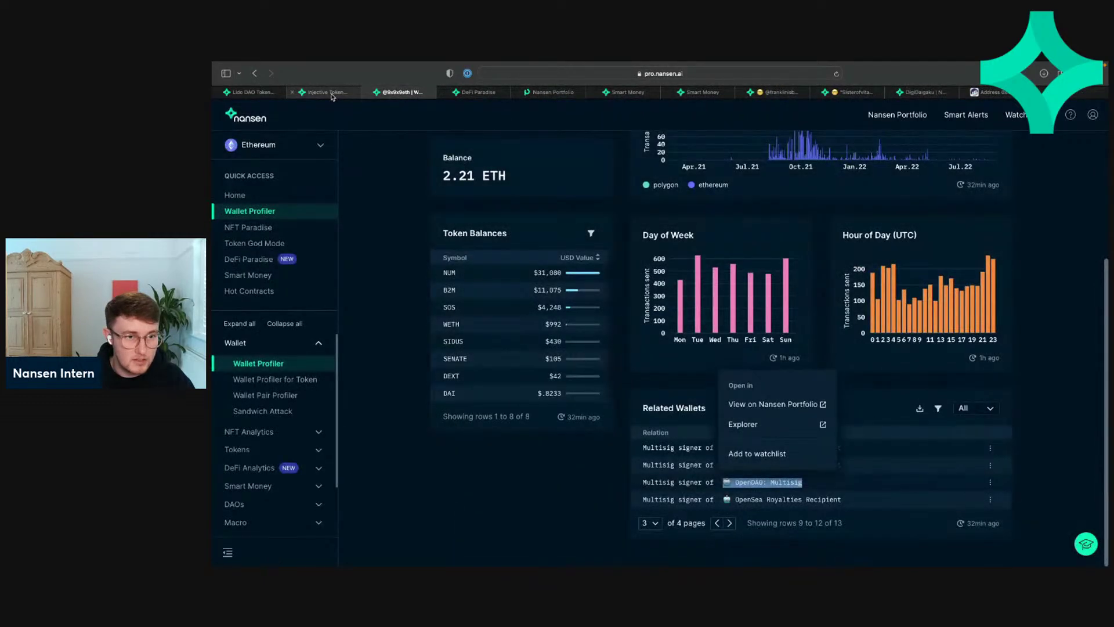
pyautogui.click(332, 94)
pyautogui.scroll(-10, 467, 262)
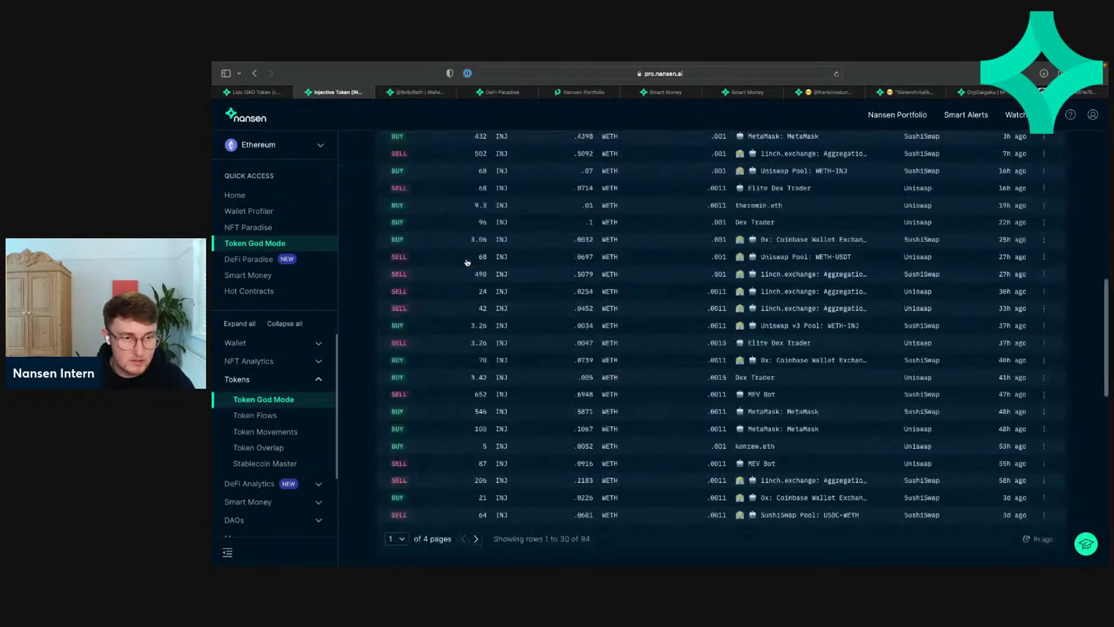
pyautogui.click(416, 92)
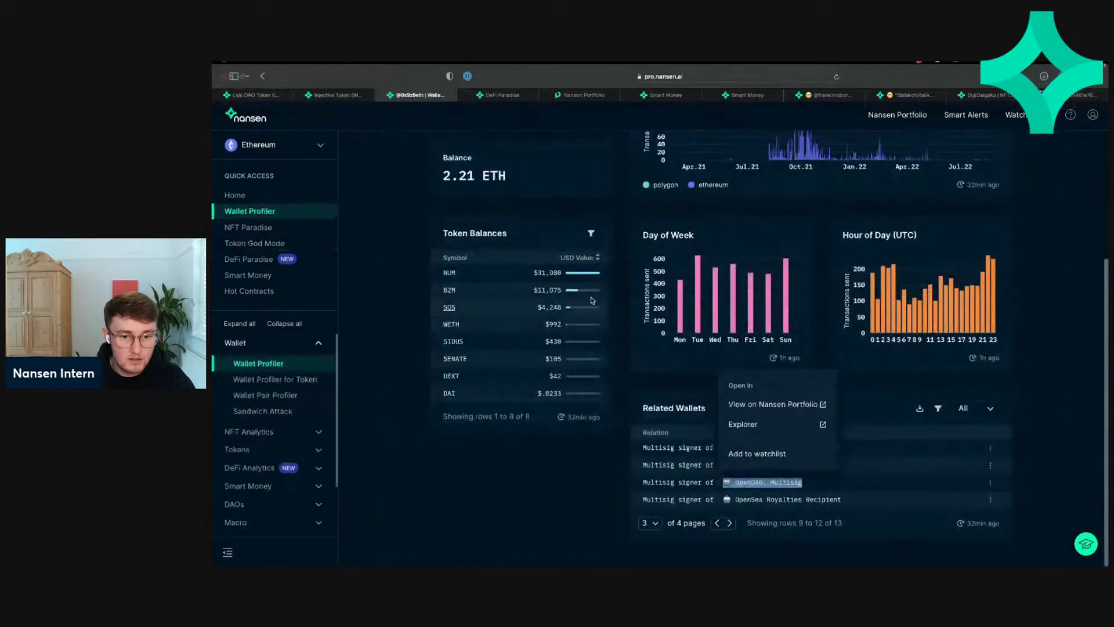
pyautogui.click(609, 483)
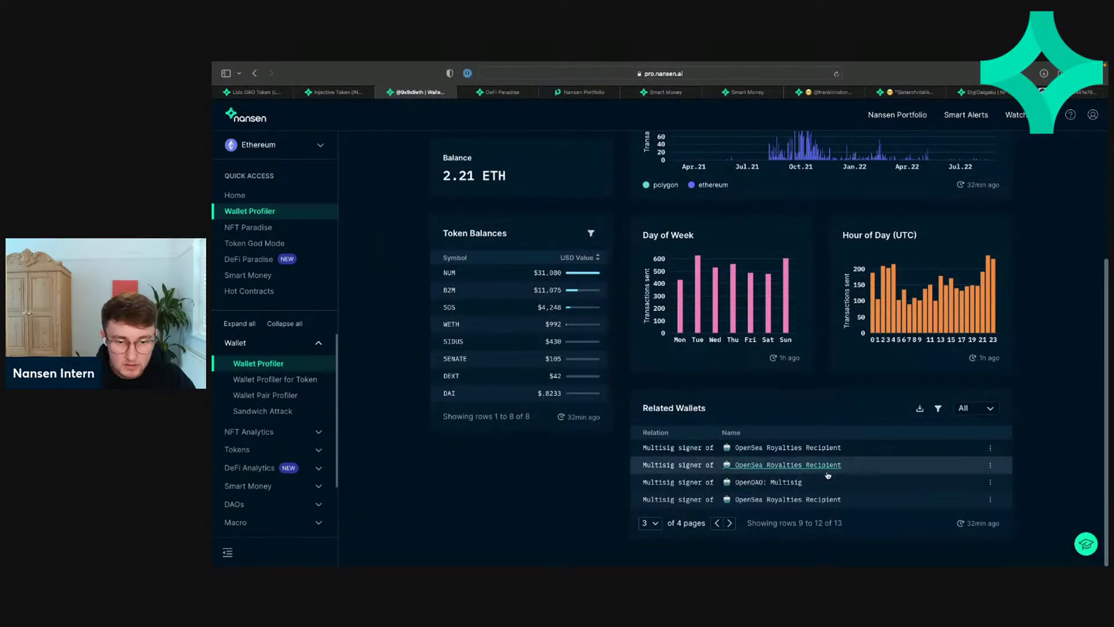
pyautogui.rightClick(759, 484)
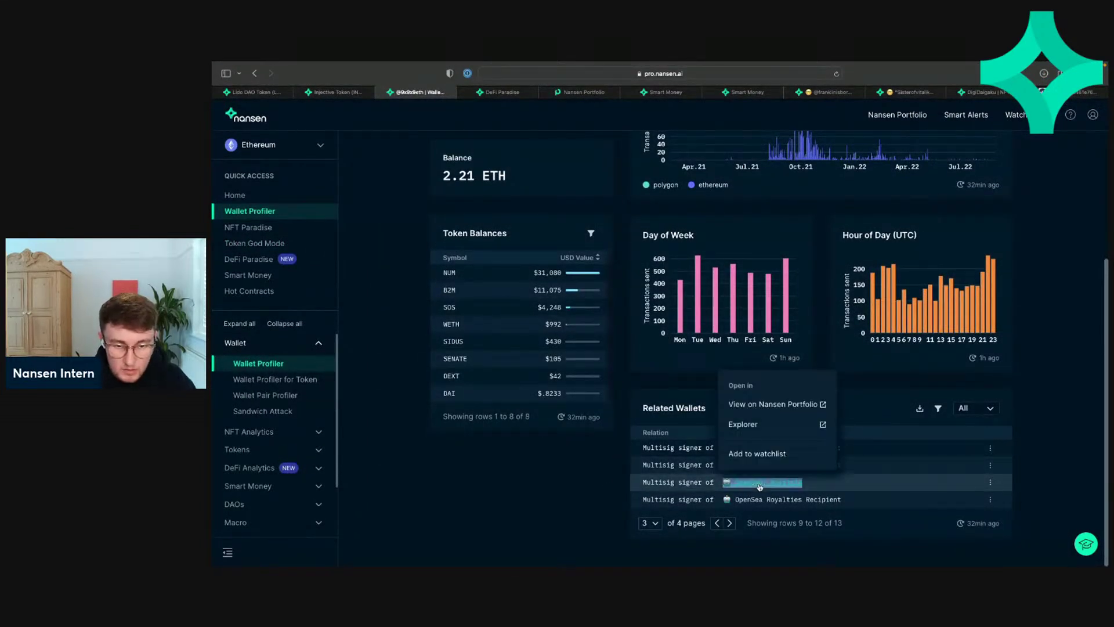
pyautogui.click(679, 389)
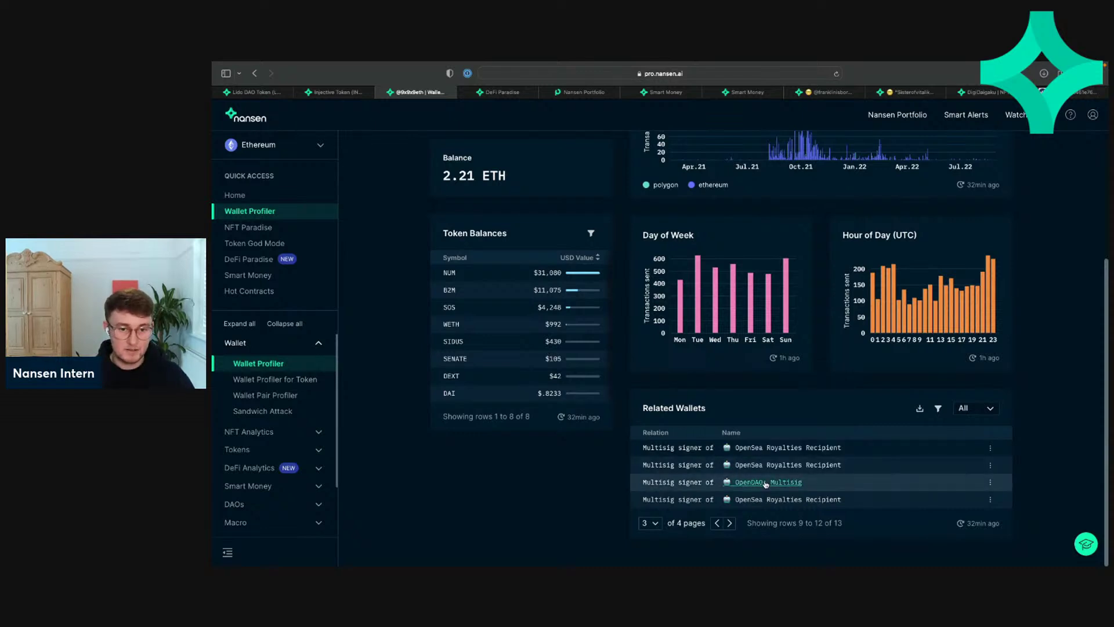
pyautogui.scroll(5, 603, 331)
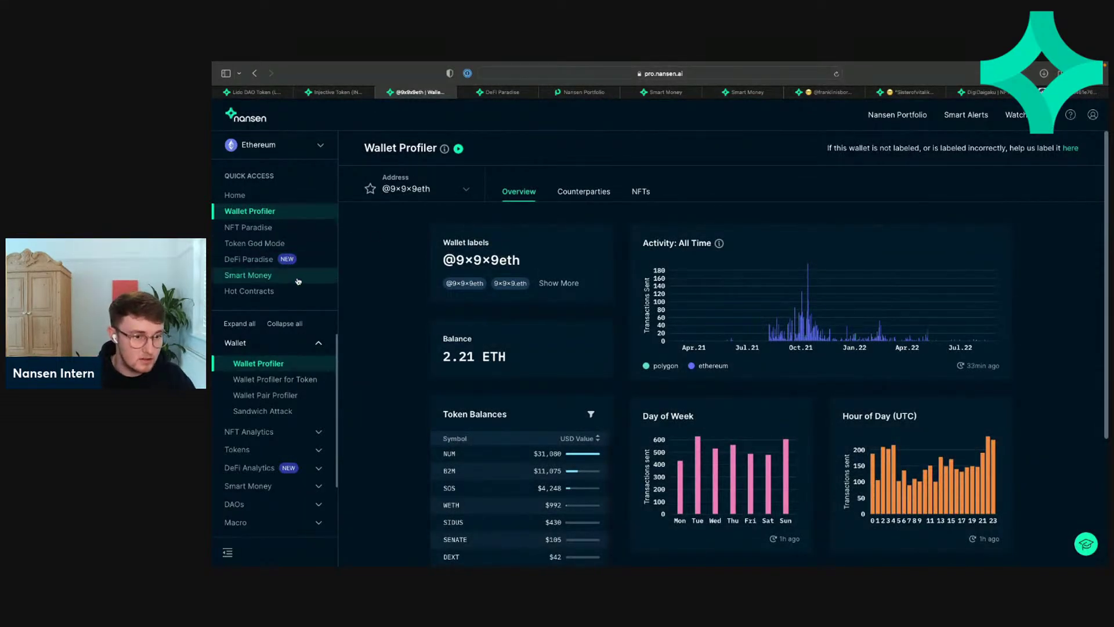
pyautogui.scroll(-1, 278, 367)
# Step: Open DAO Paradise from the DAOs sidebar and scroll the DAO Billboard down to SquiggleDAO
pyautogui.click(263, 501)
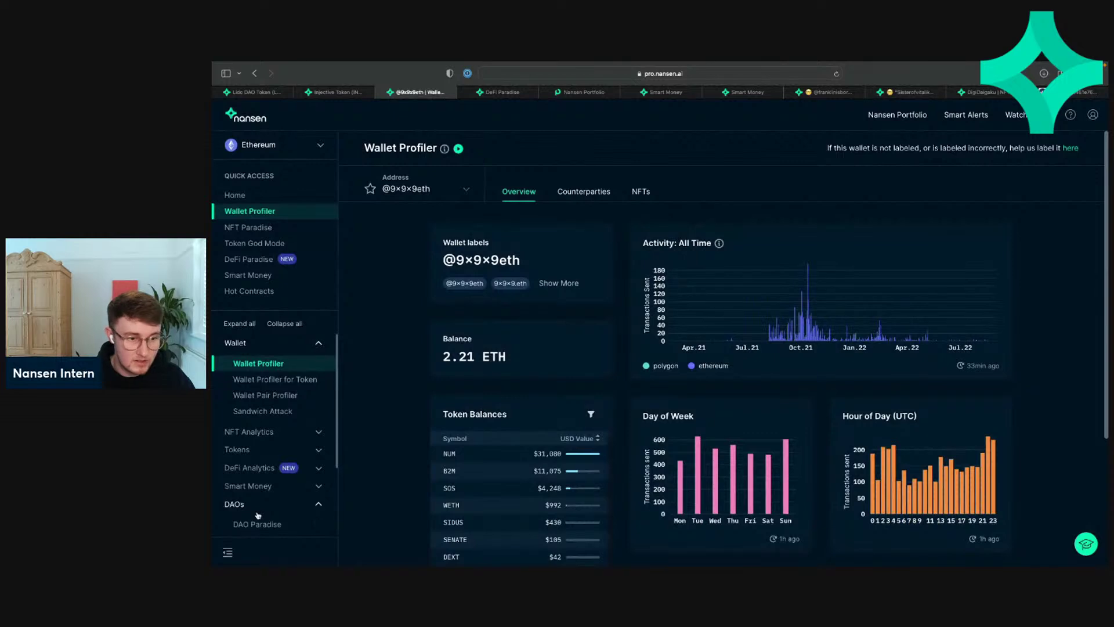
pyautogui.click(258, 439)
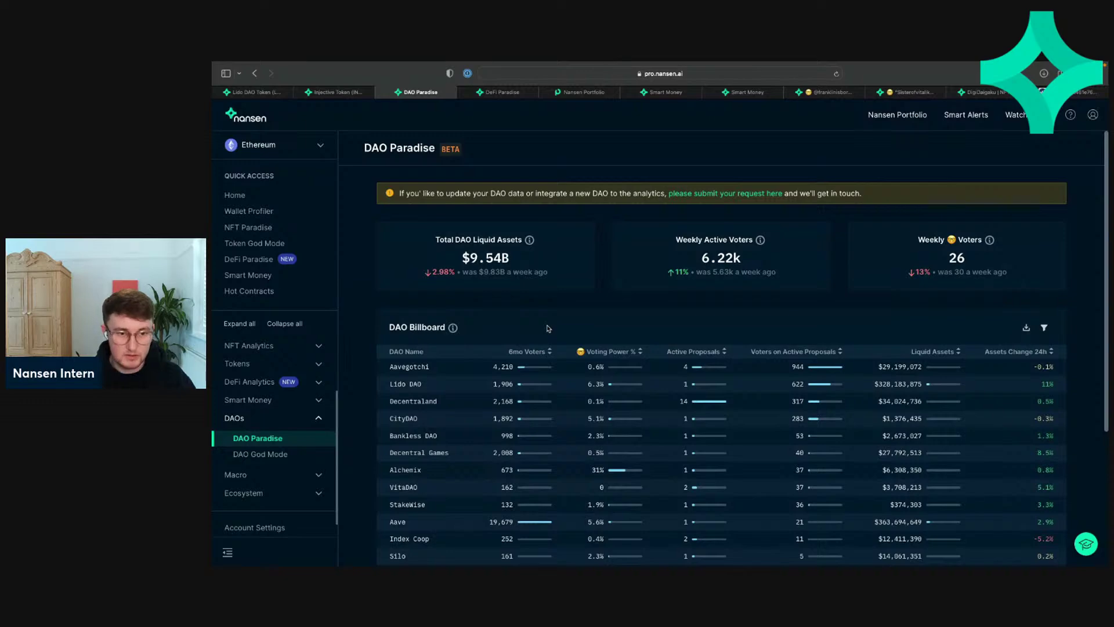
pyautogui.scroll(-1, 547, 328)
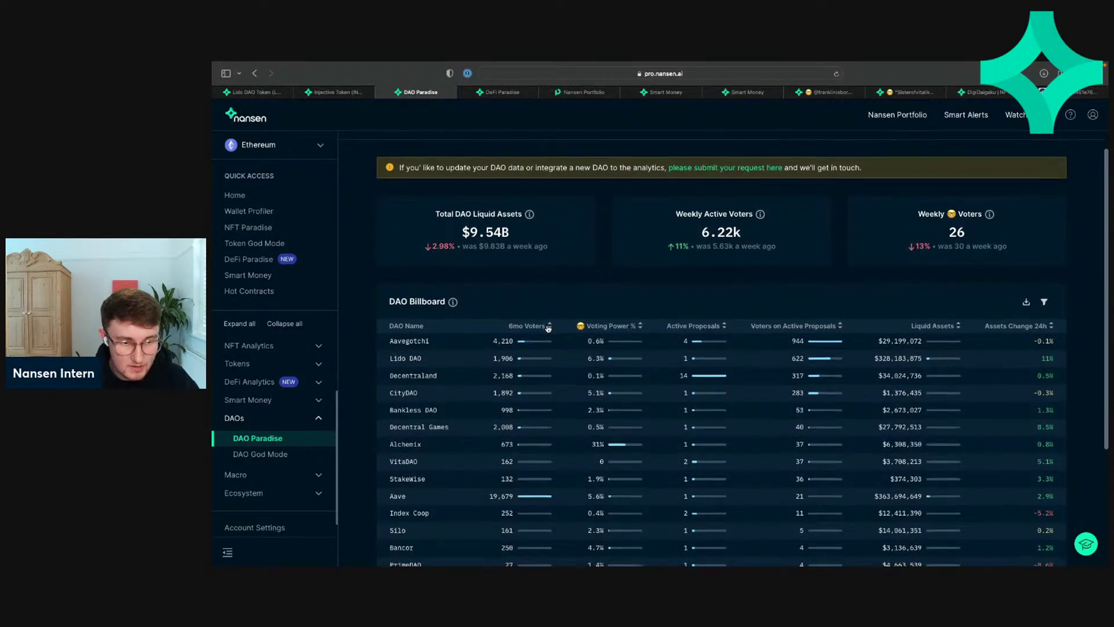
pyautogui.scroll(-4, 548, 328)
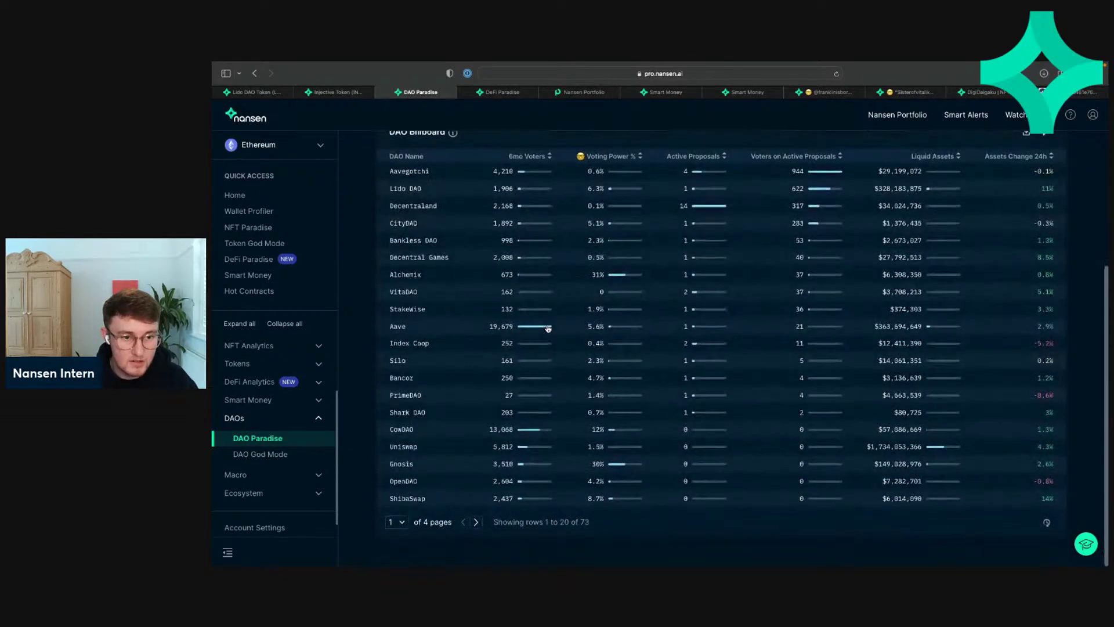
pyautogui.scroll(5, 547, 329)
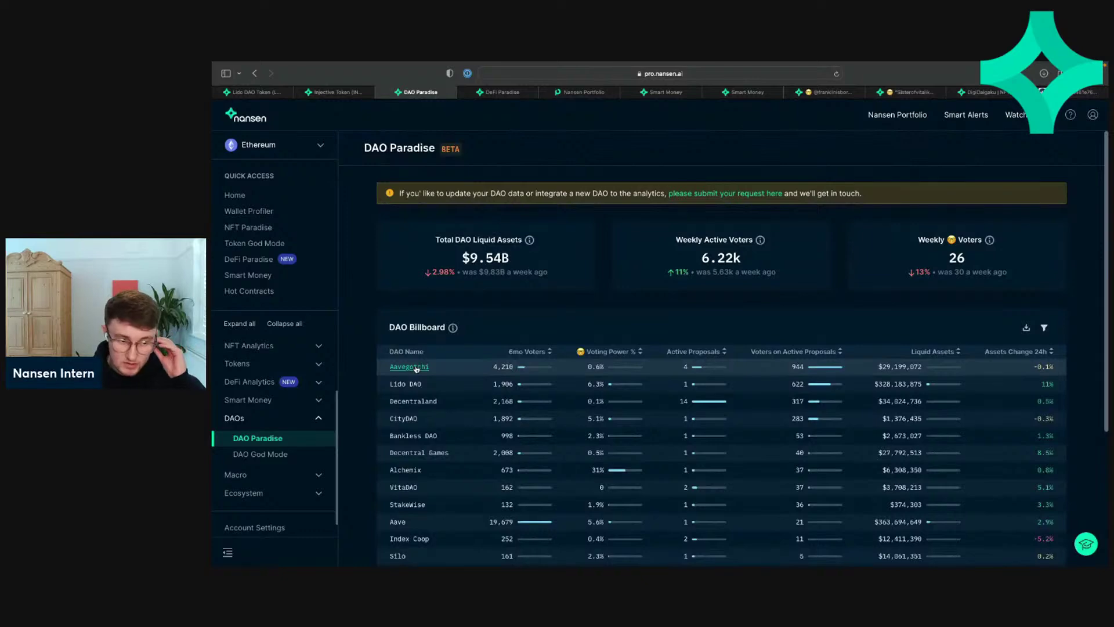
pyautogui.scroll(-3, 453, 360)
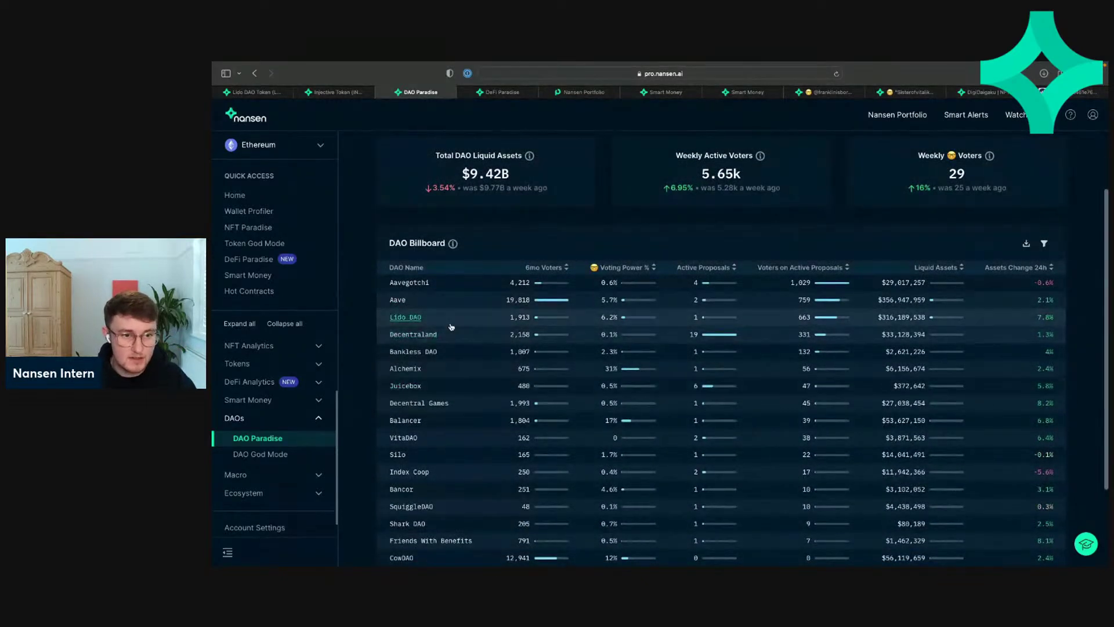
pyautogui.scroll(-3, 425, 455)
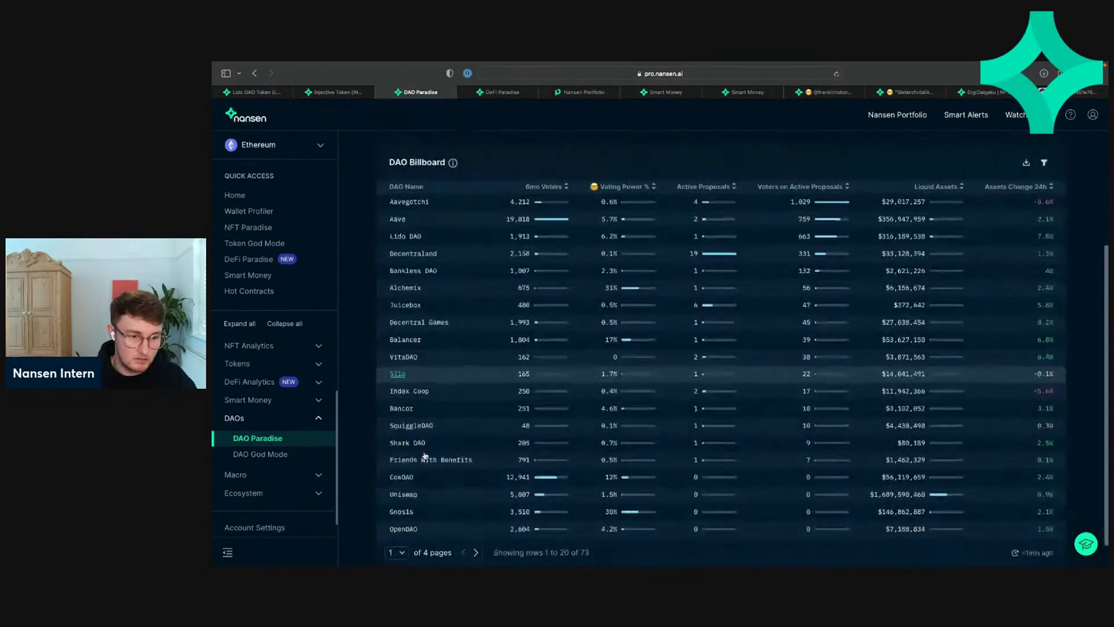
pyautogui.scroll(6, 424, 458)
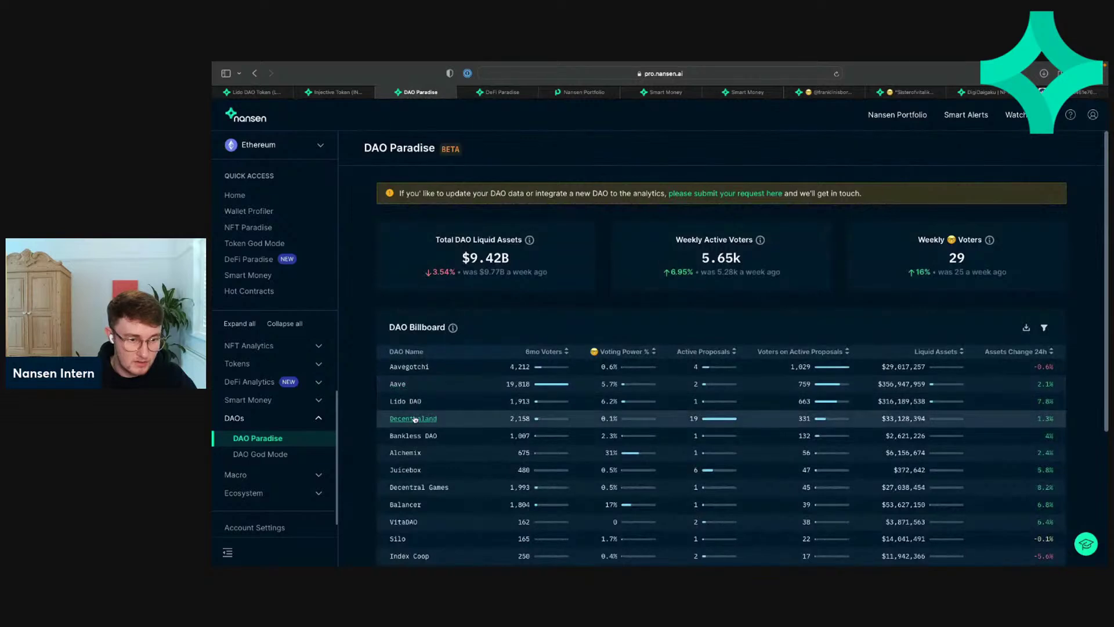
pyautogui.scroll(-2, 400, 531)
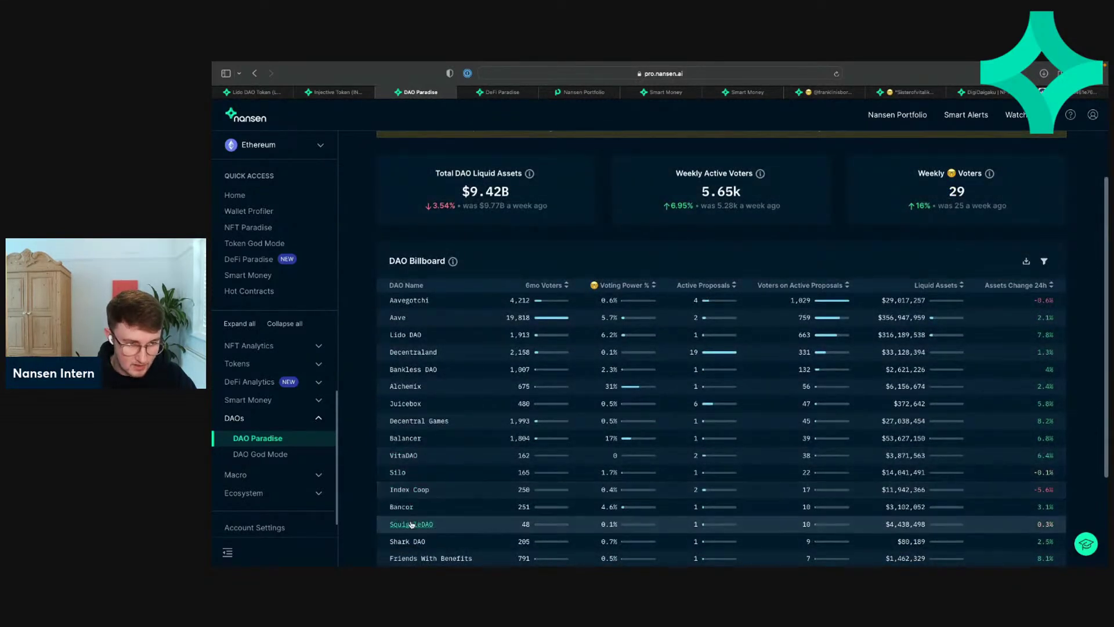
pyautogui.rightClick(406, 524)
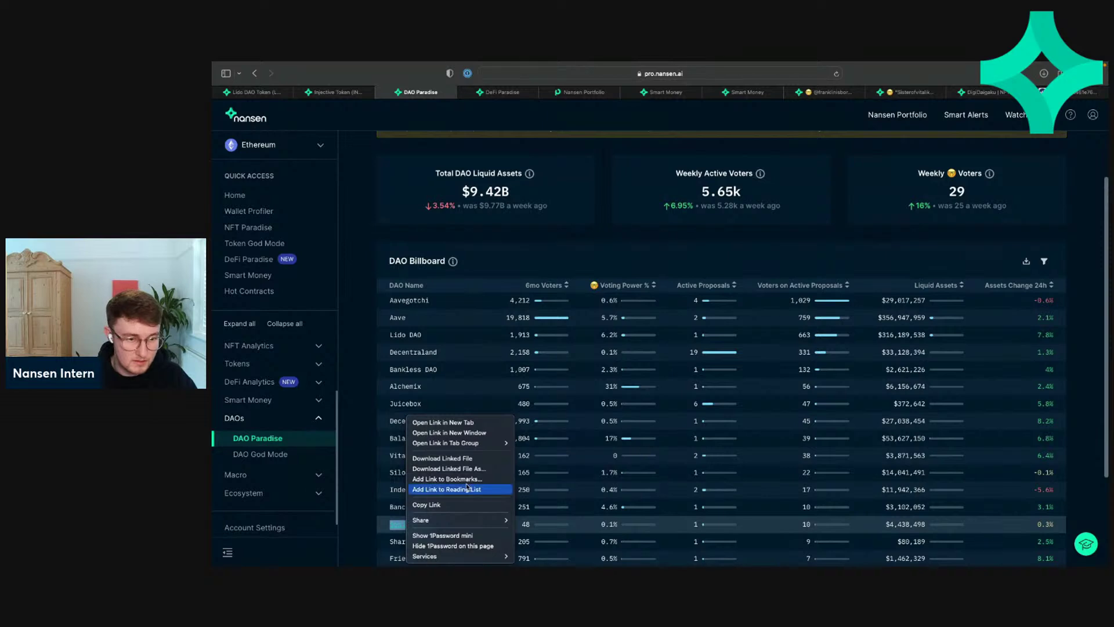
pyautogui.click(379, 514)
# Step: Open SquiggleDAO's DAO God Mode in a new tab and briefly view its address in Nansen Portfolio
pyautogui.click(407, 525)
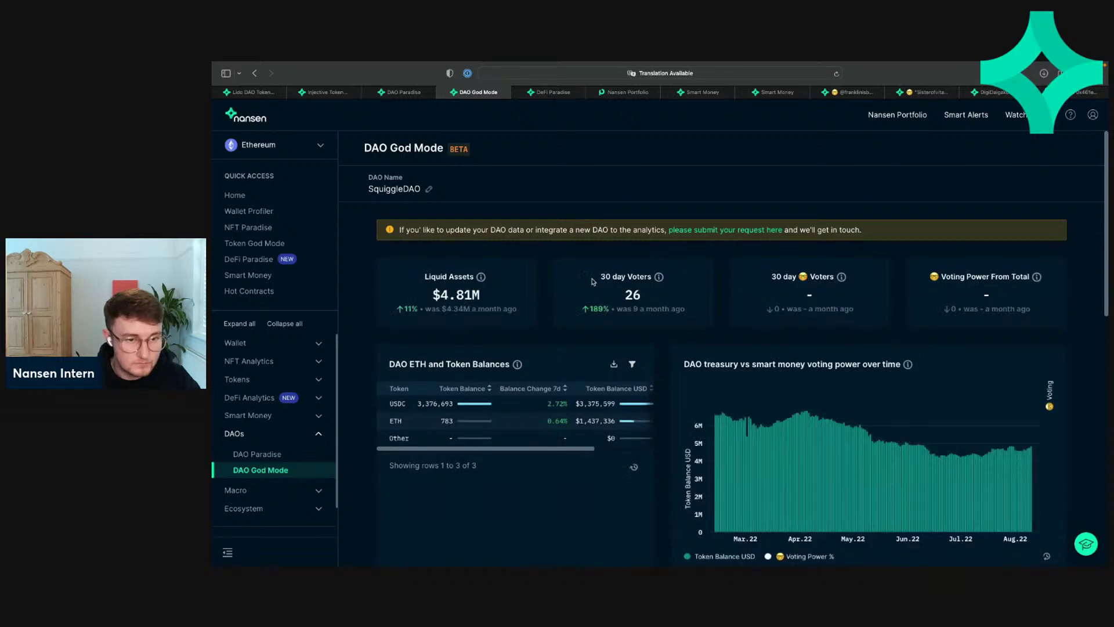
pyautogui.scroll(-15, 592, 282)
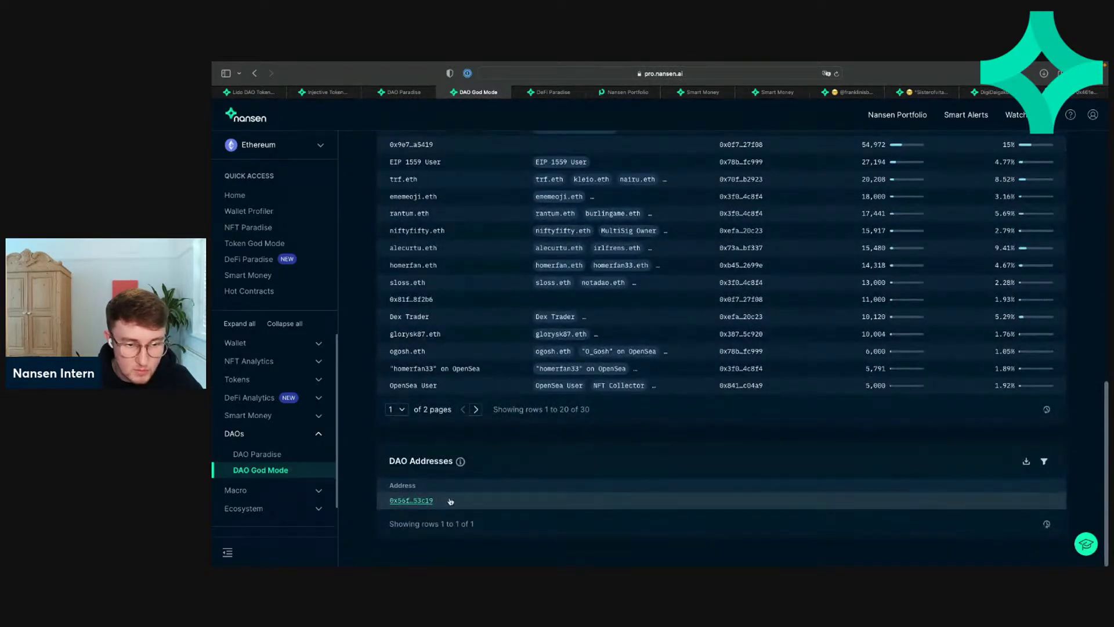
pyautogui.click(410, 500)
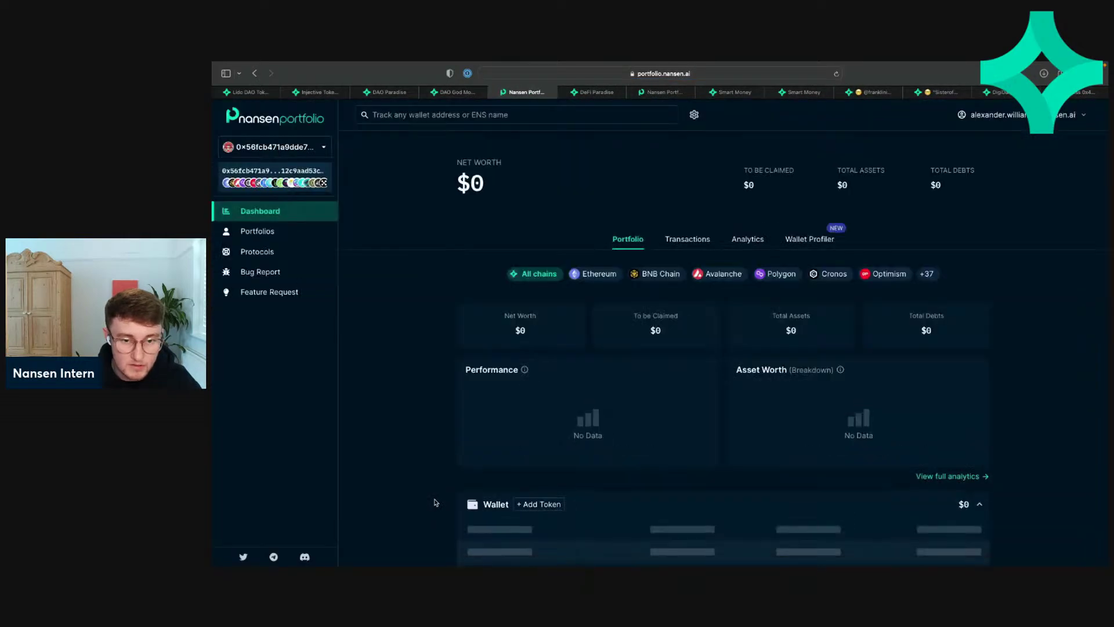
pyautogui.click(451, 93)
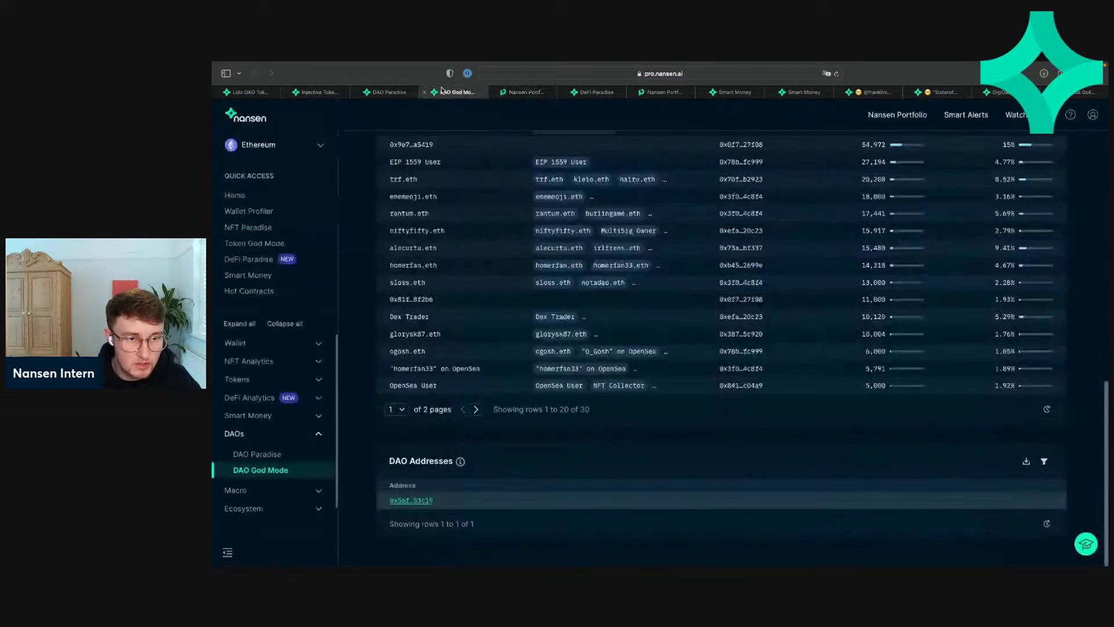
pyautogui.click(494, 93)
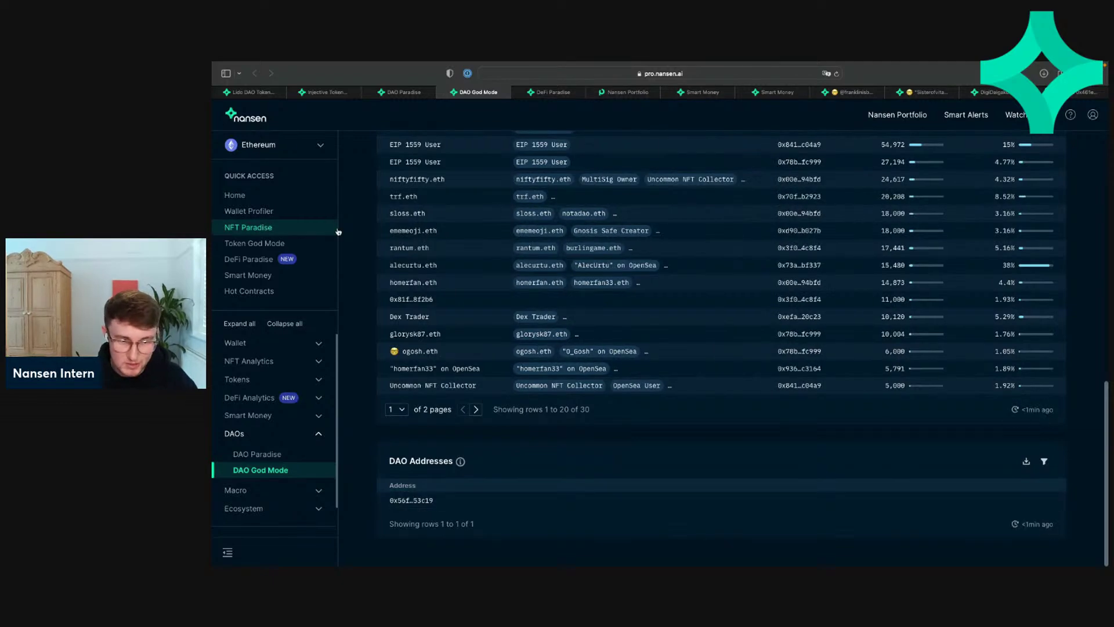
# Step: Show the second page of SquiggleDAO's DAO Influencers, then go back to the DAO Paradise tab
pyautogui.scroll(3, 441, 360)
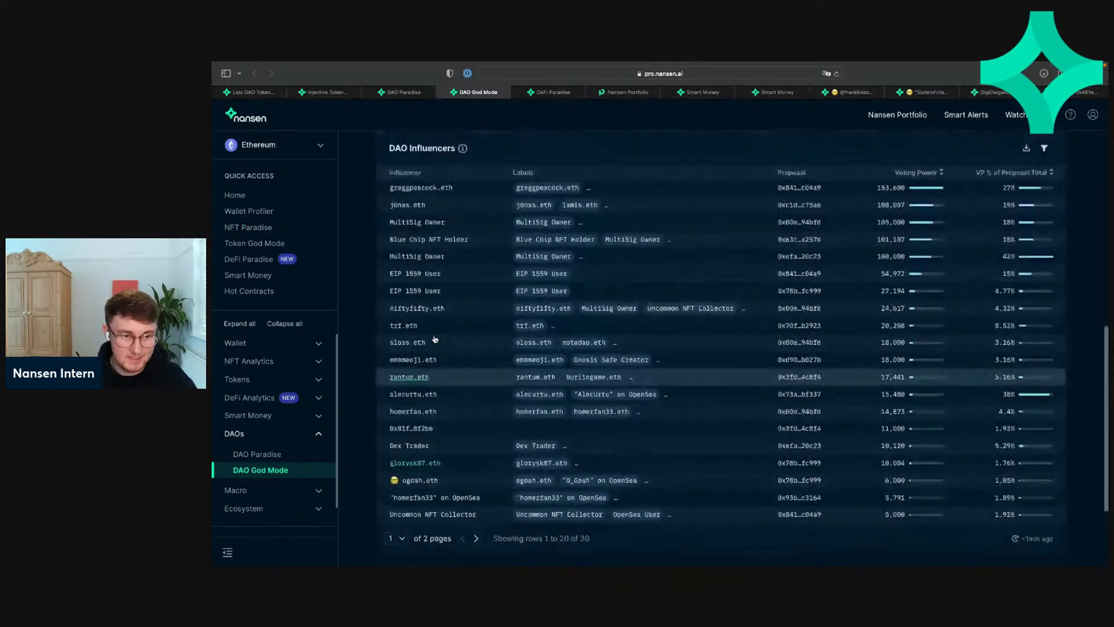
pyautogui.click(476, 555)
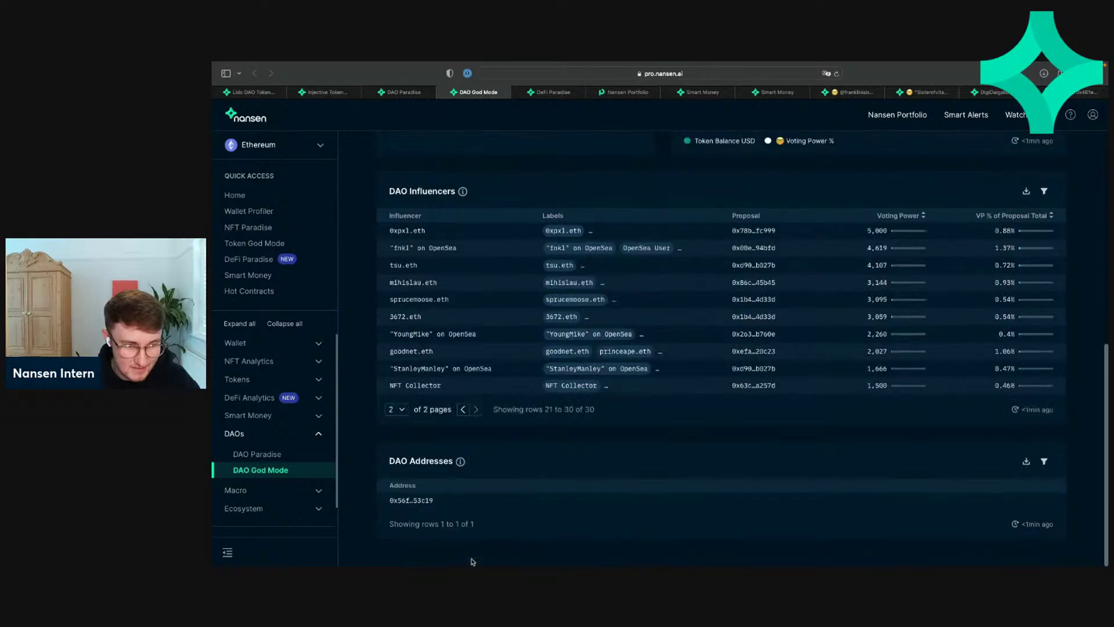
pyautogui.scroll(5, 478, 551)
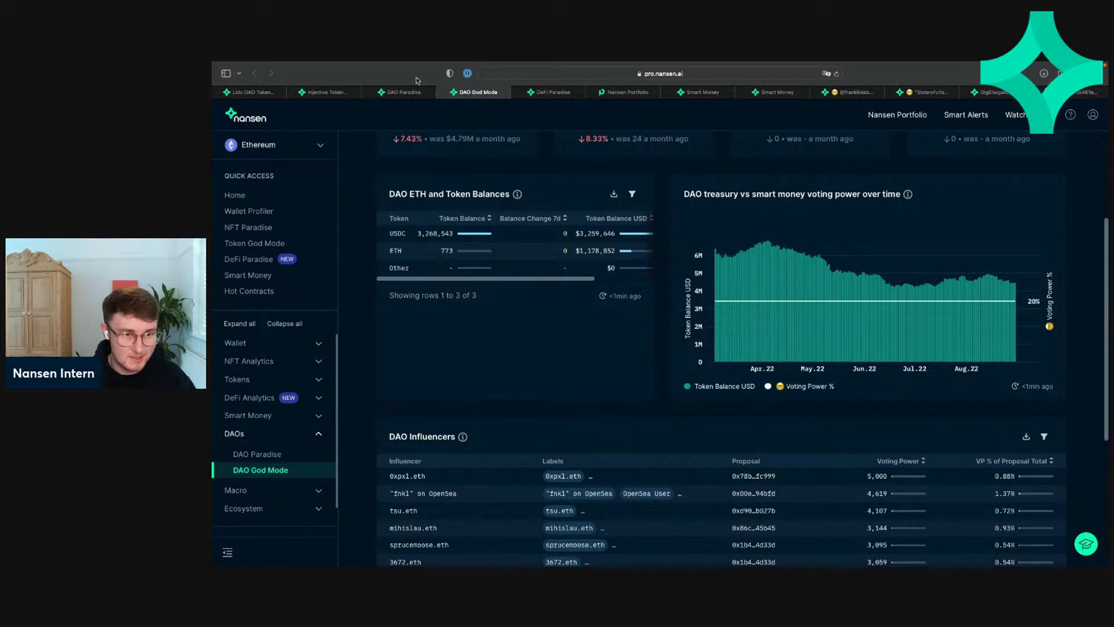
pyautogui.click(407, 92)
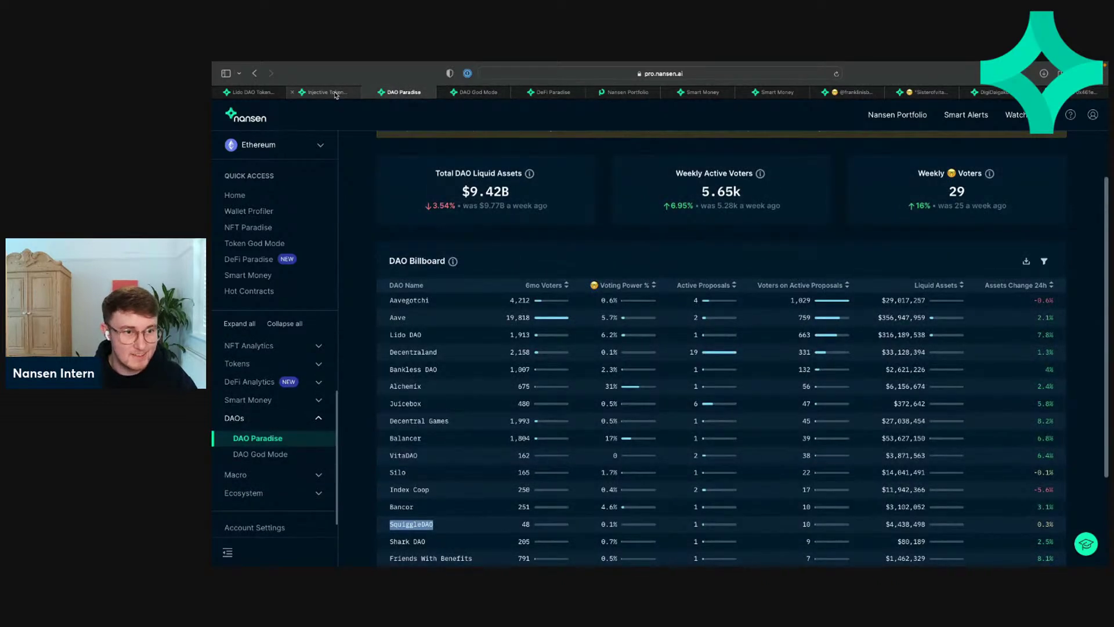
# Step: Cycle through the open tabs to DigiDaigaku's Profit Leaderboard, page 1 of 24 with 479 traders
pyautogui.click(335, 93)
pyautogui.click(414, 92)
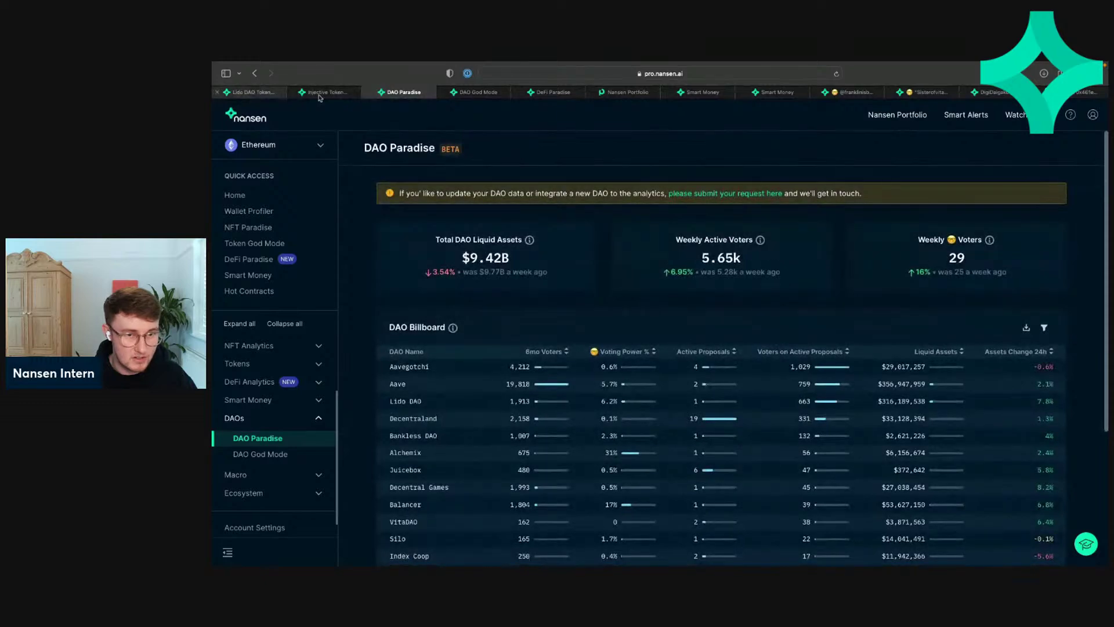
pyautogui.click(923, 93)
pyautogui.click(988, 94)
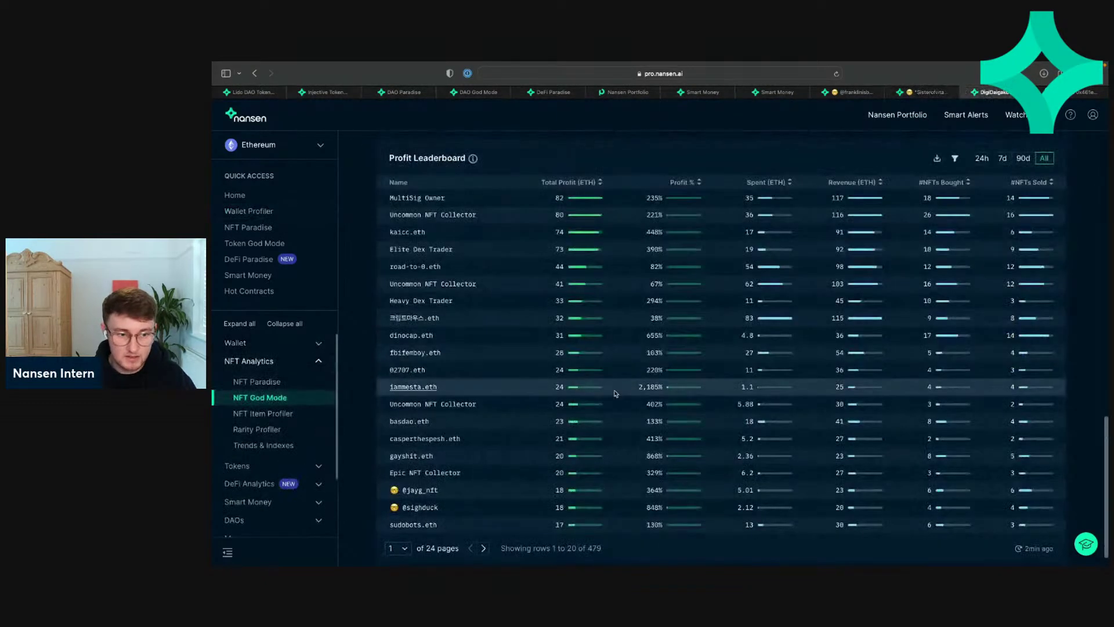
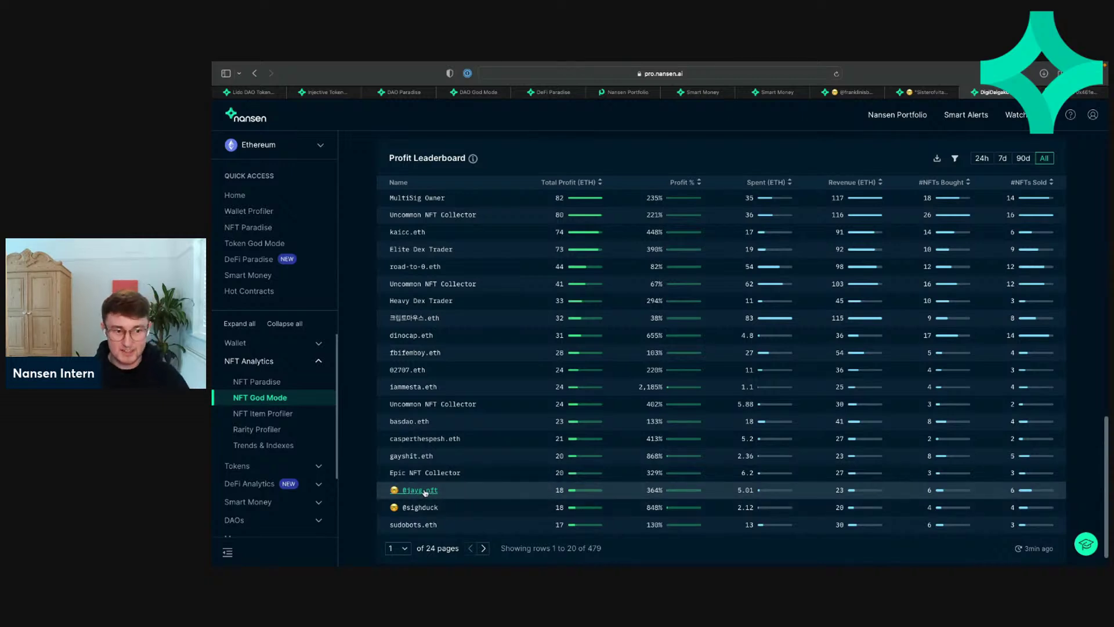
# Step: Open the trader's Wallet Profiler from the DigiDaigaku Profit Leaderboard in a new tab
pyautogui.click(425, 491)
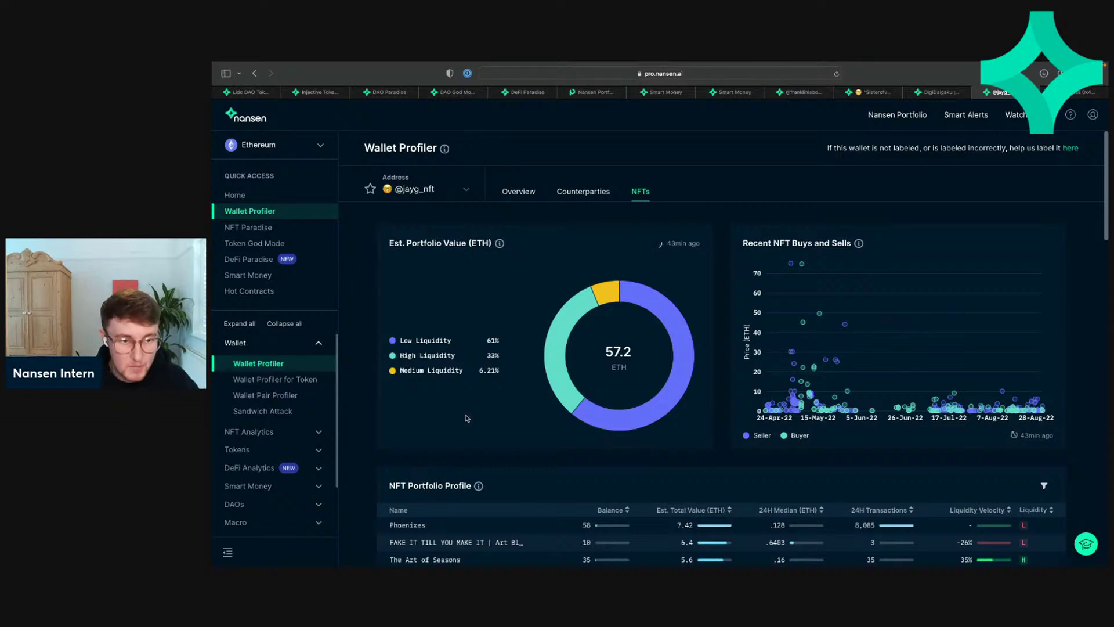
# Step: Check the address list, the saved-wallet Watchlist and the three Smart Alerts, then return to DigiDaigaku
pyautogui.click(413, 196)
pyautogui.click(453, 195)
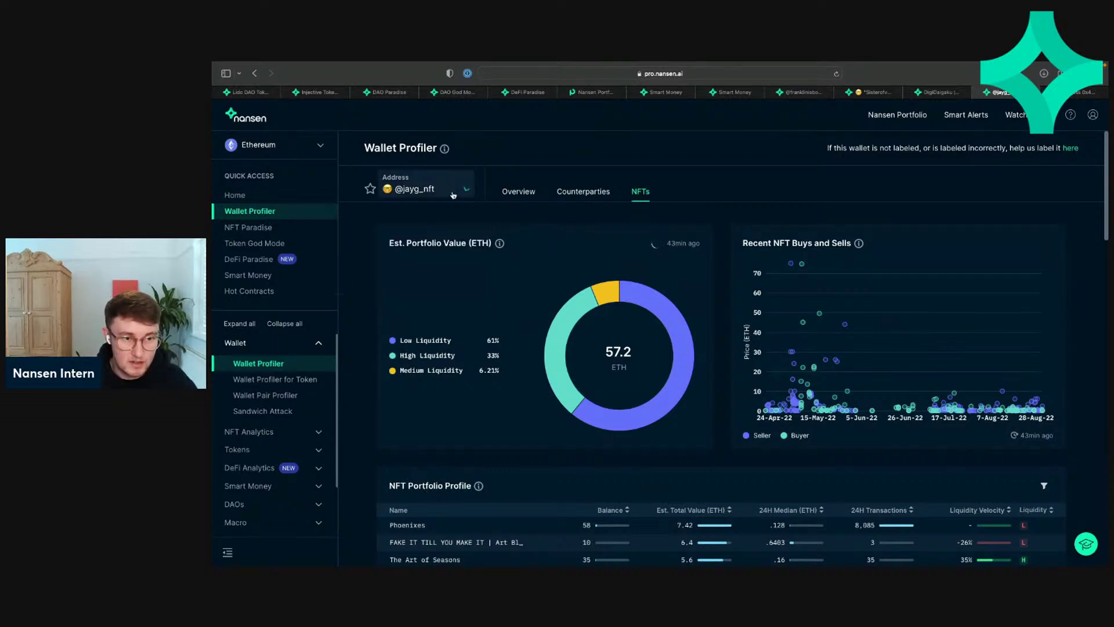
pyautogui.click(1015, 118)
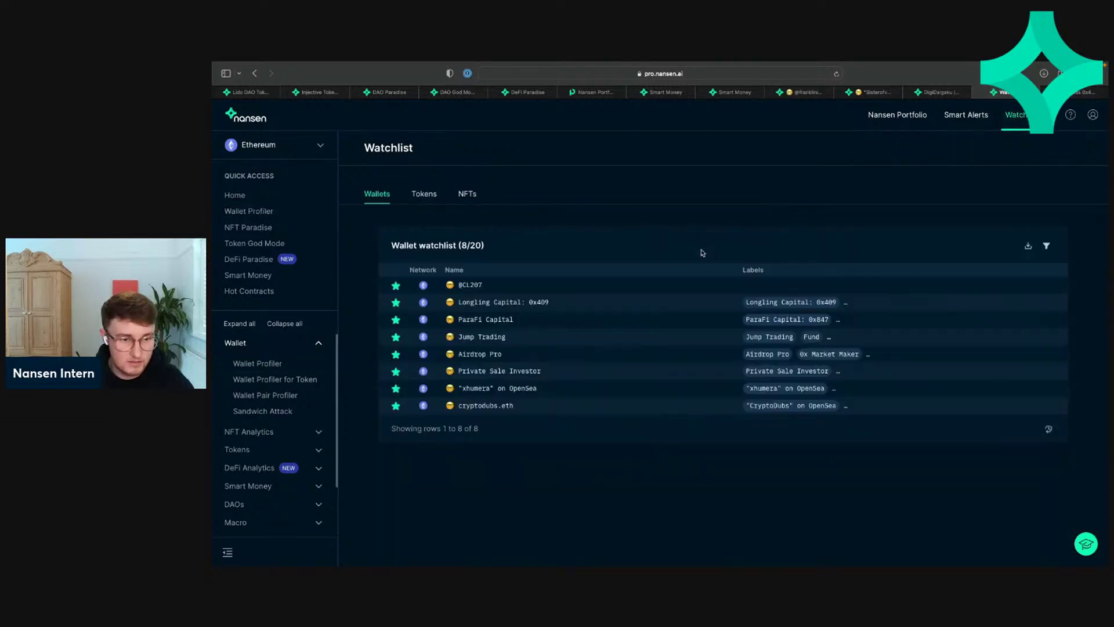
pyautogui.click(968, 116)
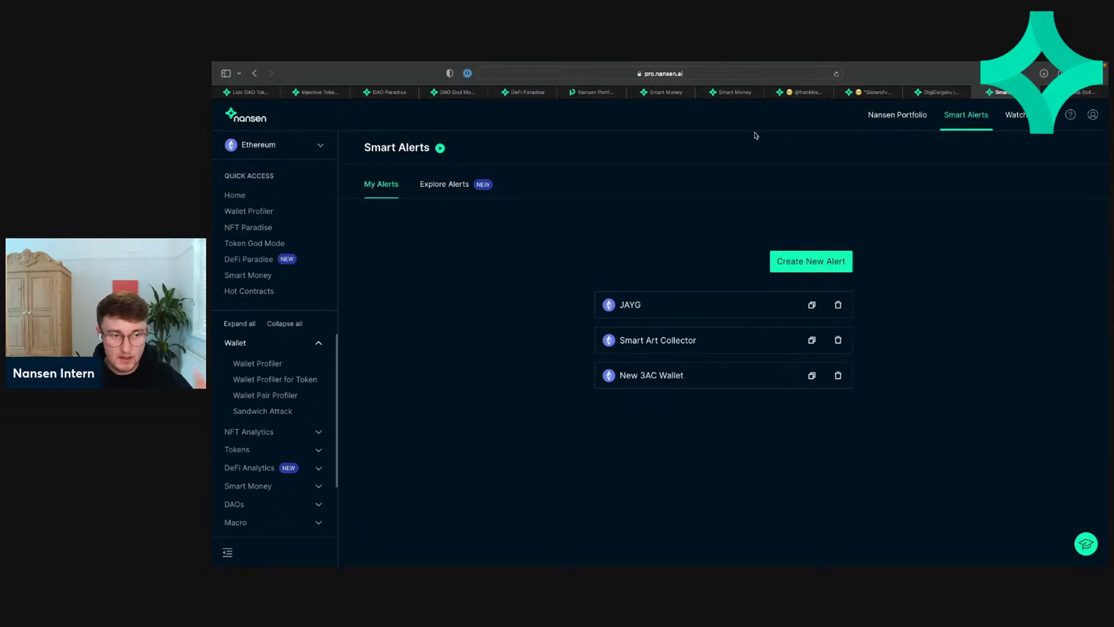
pyautogui.click(937, 92)
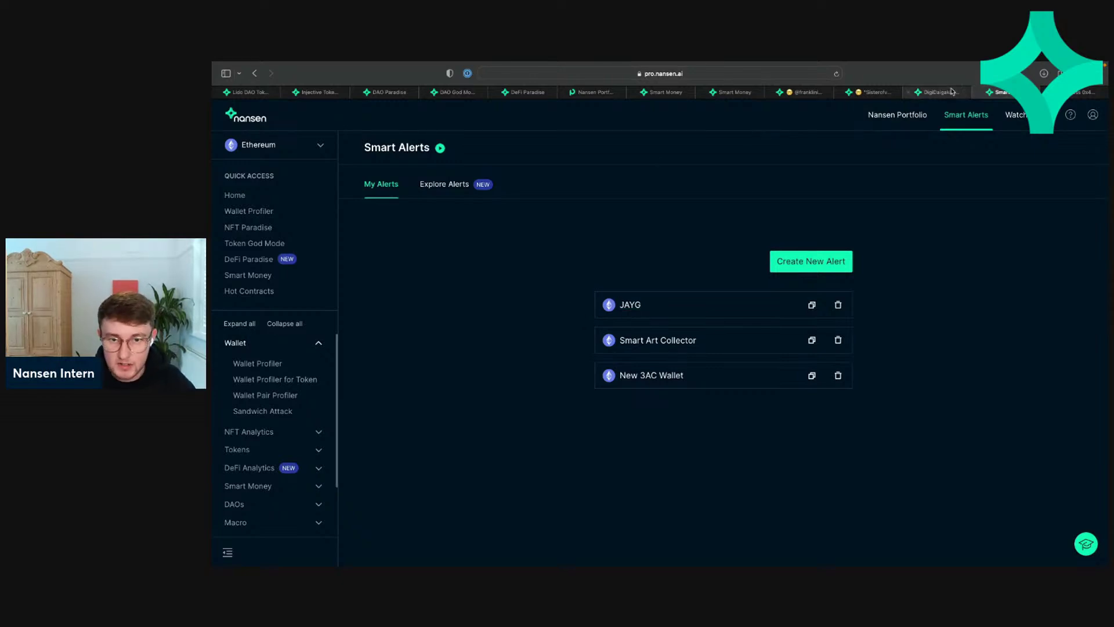
# Step: Open the trader's NFT Wallet Profiler and scroll its 1506-collection portfolio and Realized Gains tables
pyautogui.click(419, 490)
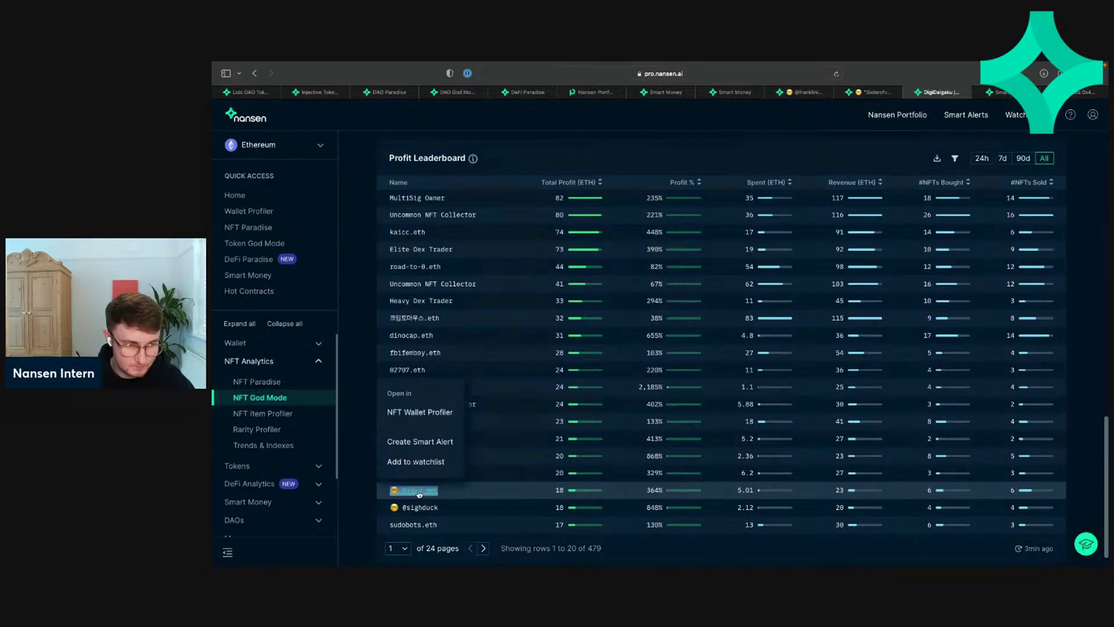
pyautogui.click(437, 415)
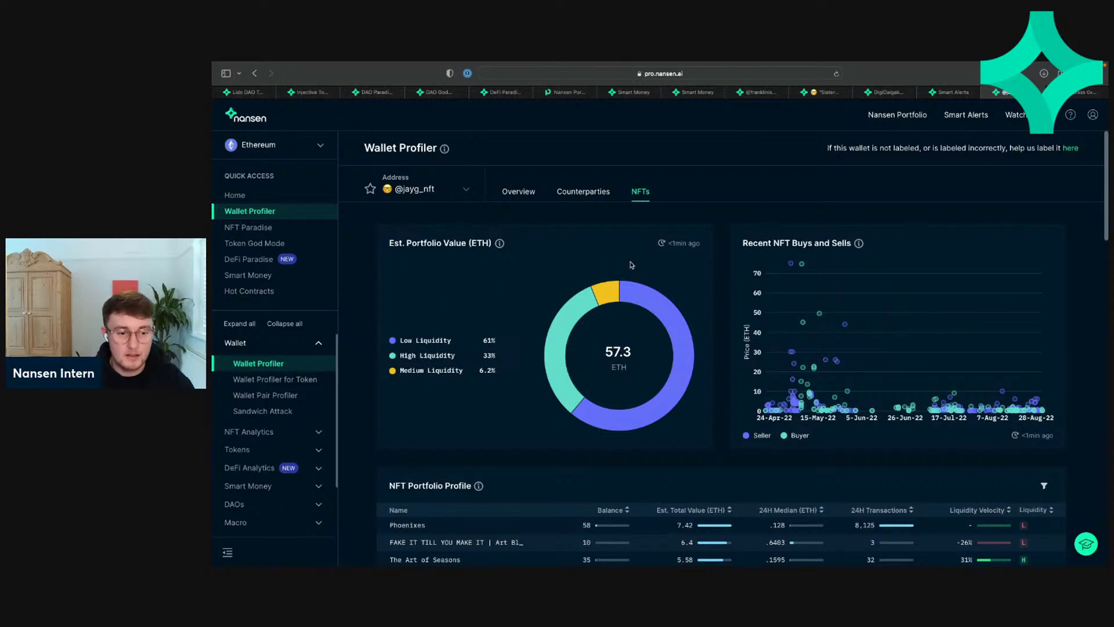
pyautogui.scroll(-5, 627, 263)
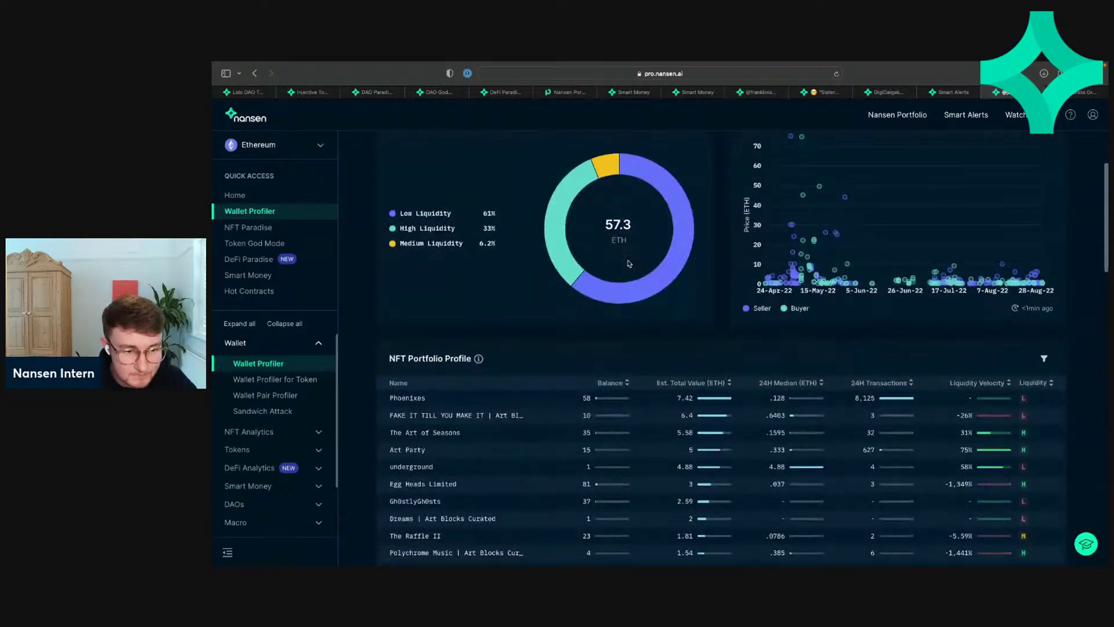
pyautogui.scroll(-15, 627, 264)
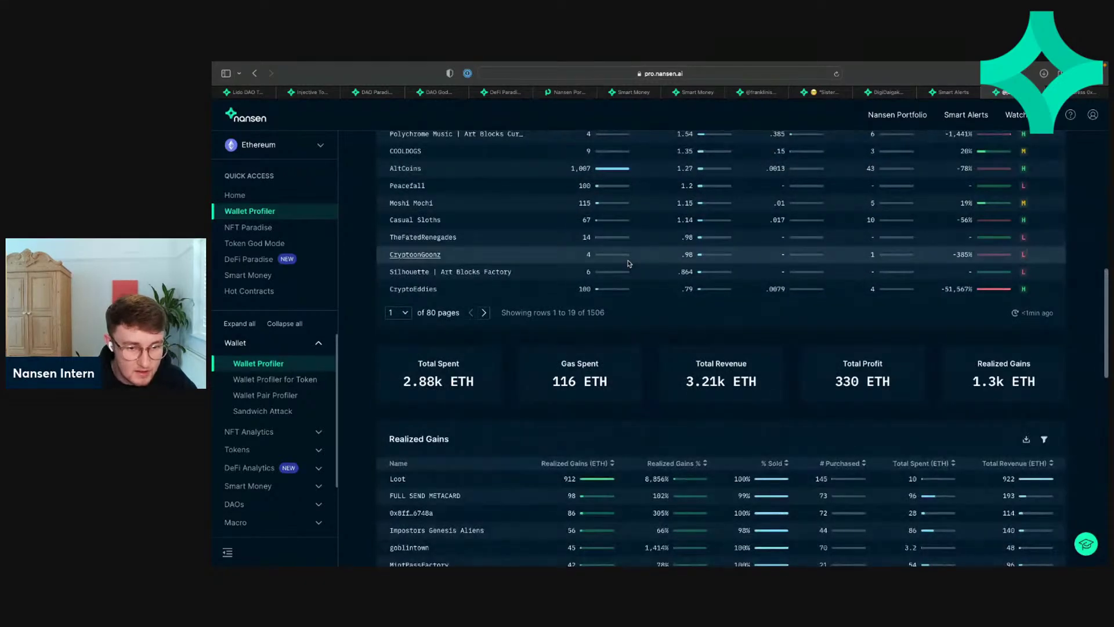
pyautogui.scroll(-8, 627, 263)
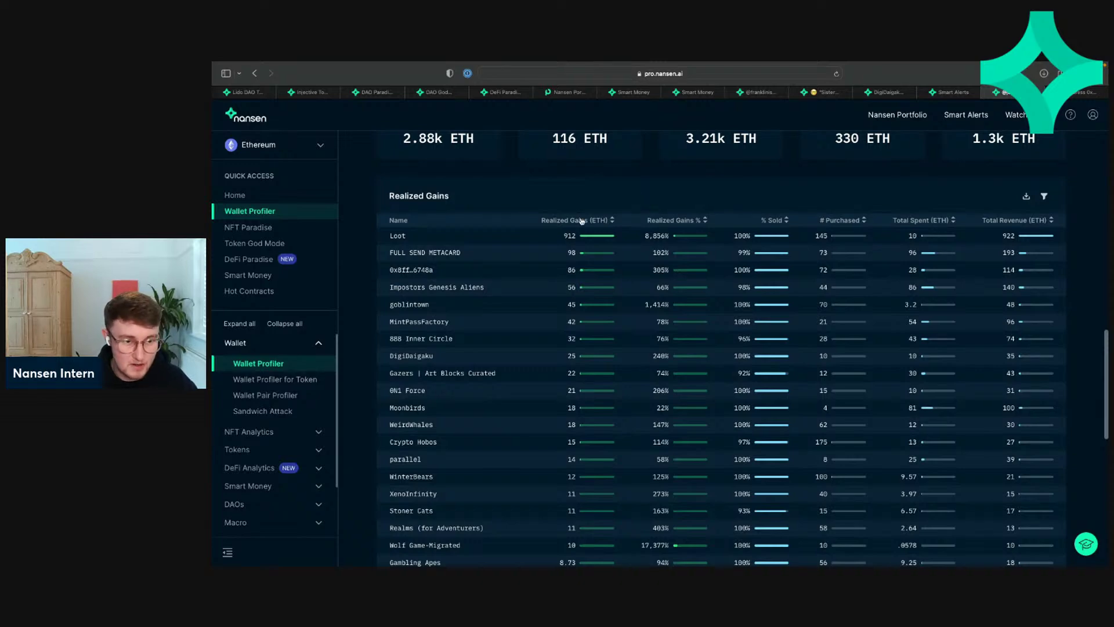
pyautogui.scroll(5, 483, 236)
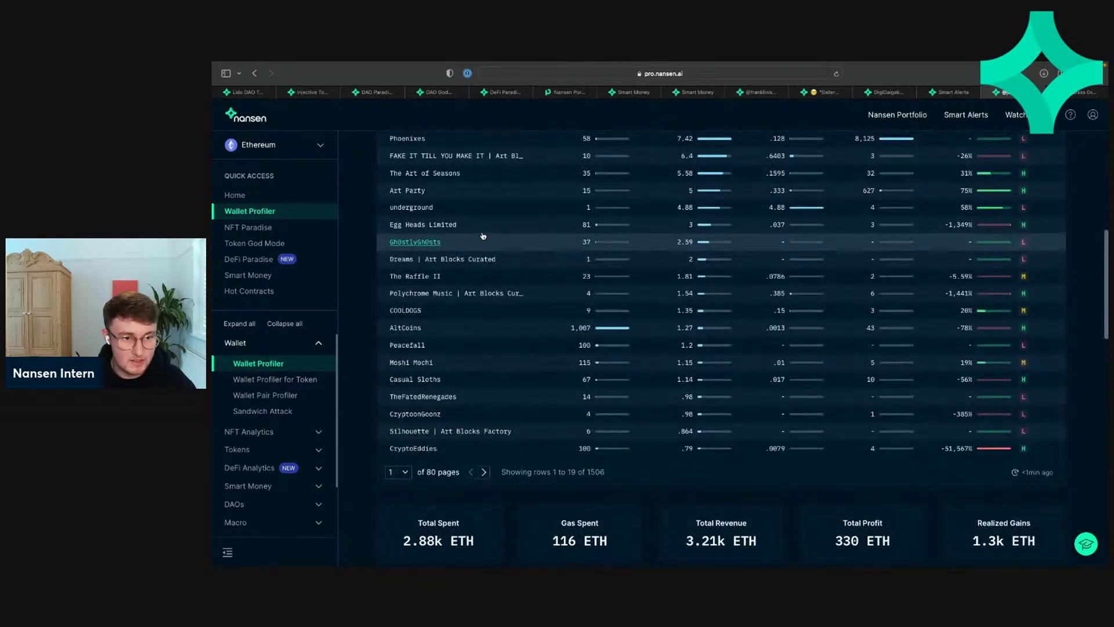
pyautogui.scroll(1, 483, 236)
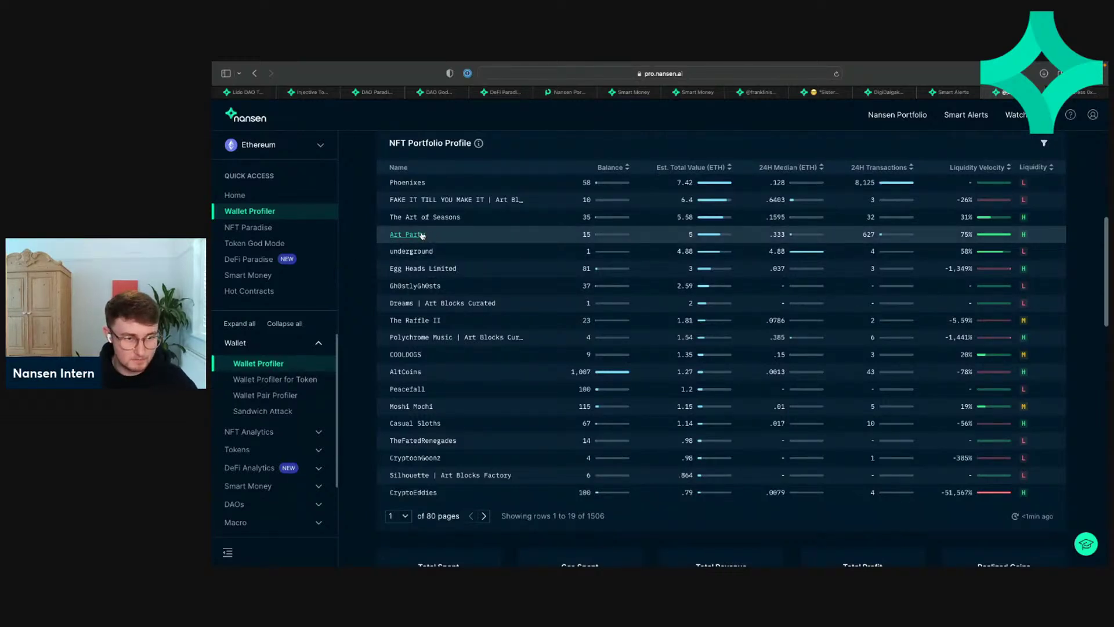
pyautogui.scroll(1, 421, 235)
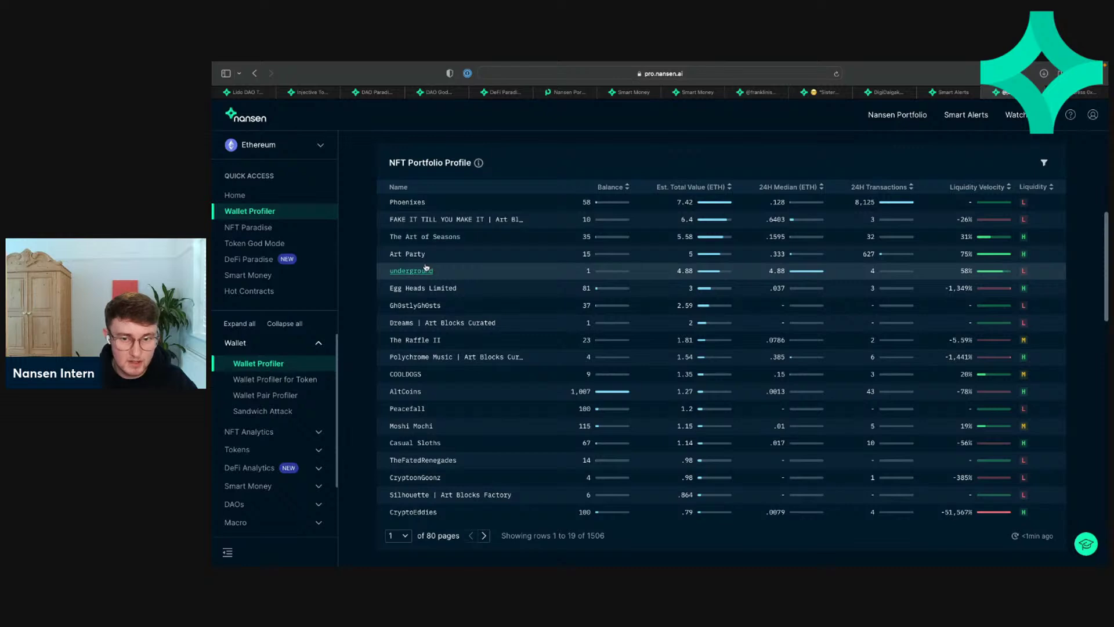
# Step: Open Art Party in NFT God Mode and inspect its .888 ETH floor, volume chart and individual transactions
pyautogui.click(419, 254)
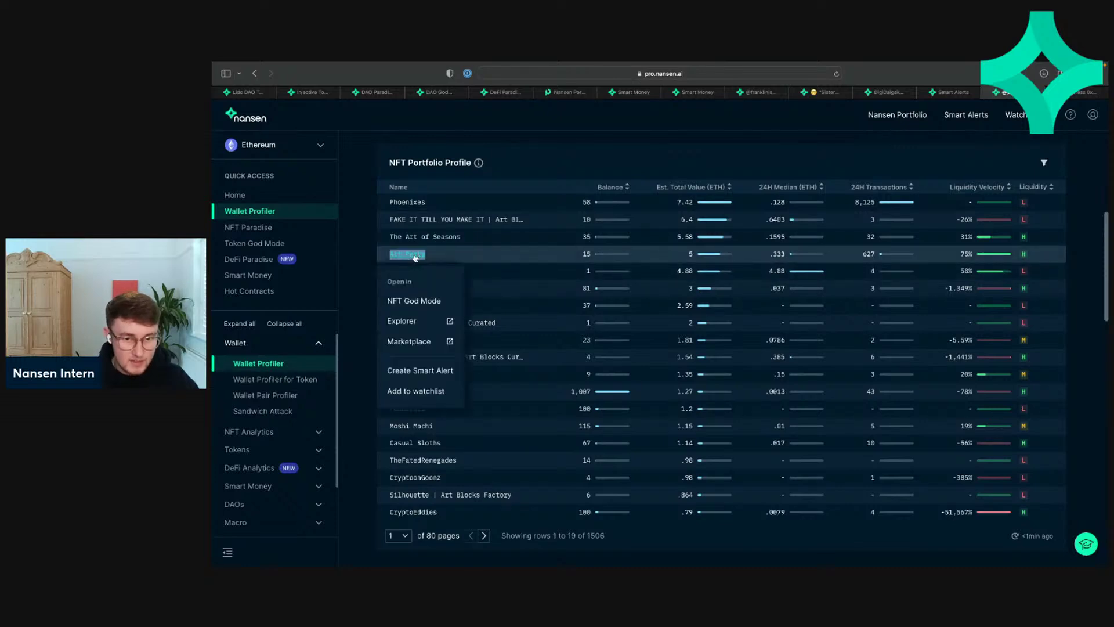
pyautogui.click(418, 301)
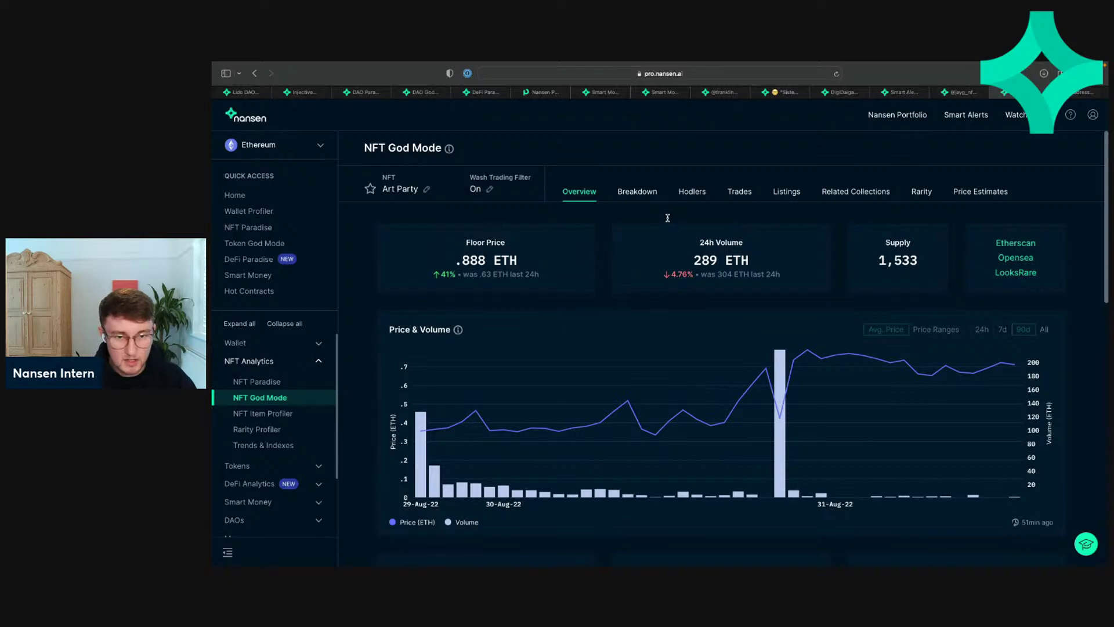
pyautogui.scroll(-1, 464, 226)
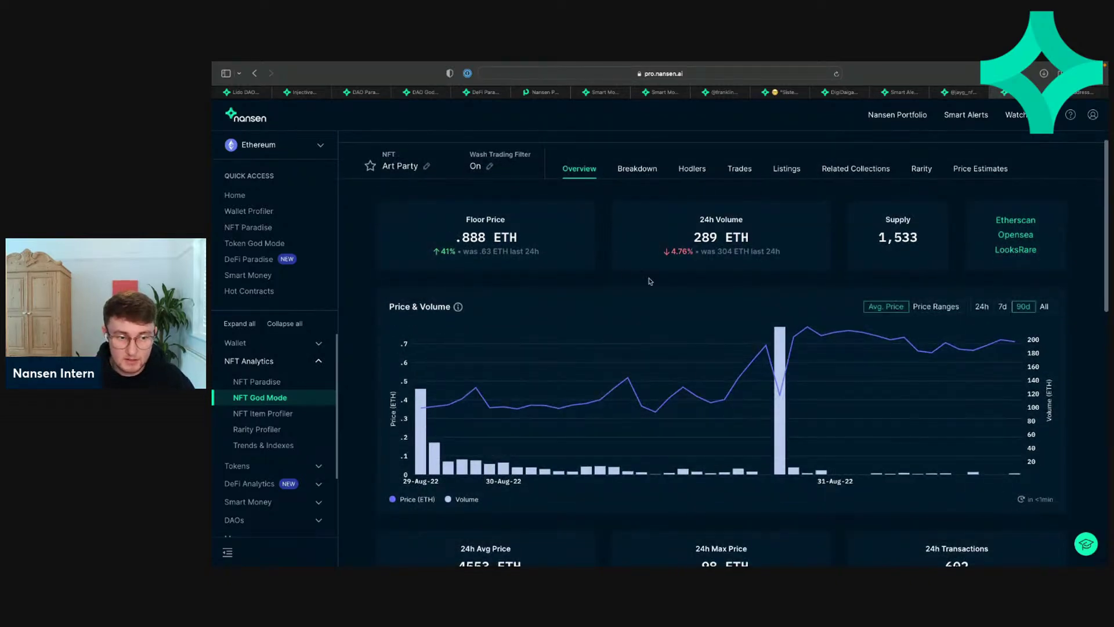
pyautogui.scroll(-10, 818, 364)
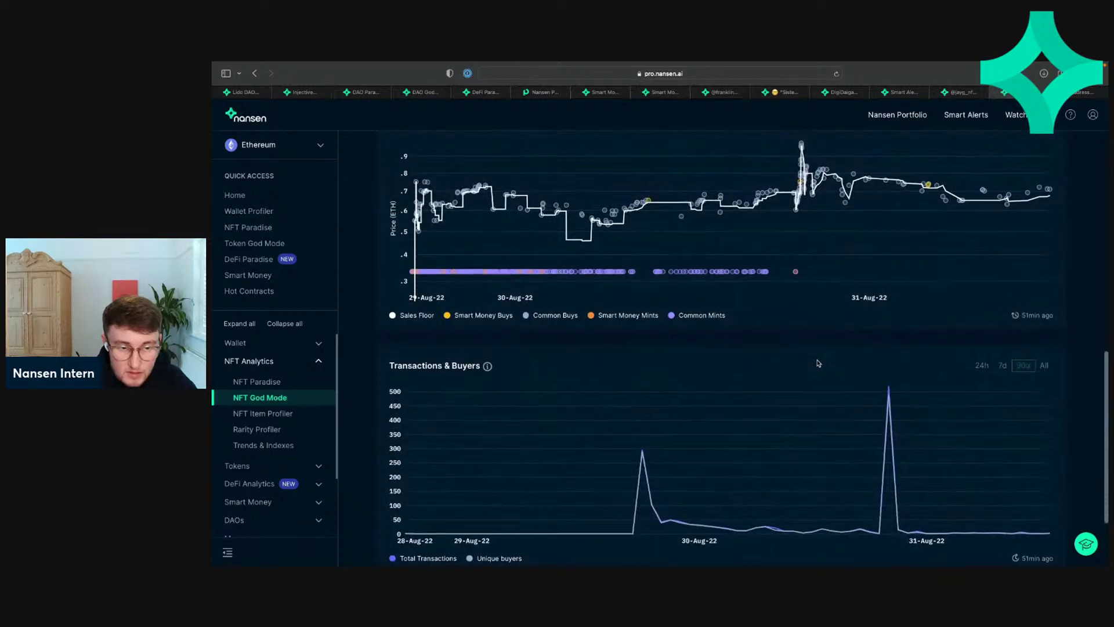
pyautogui.scroll(8, 818, 363)
pyautogui.scroll(-4, 824, 365)
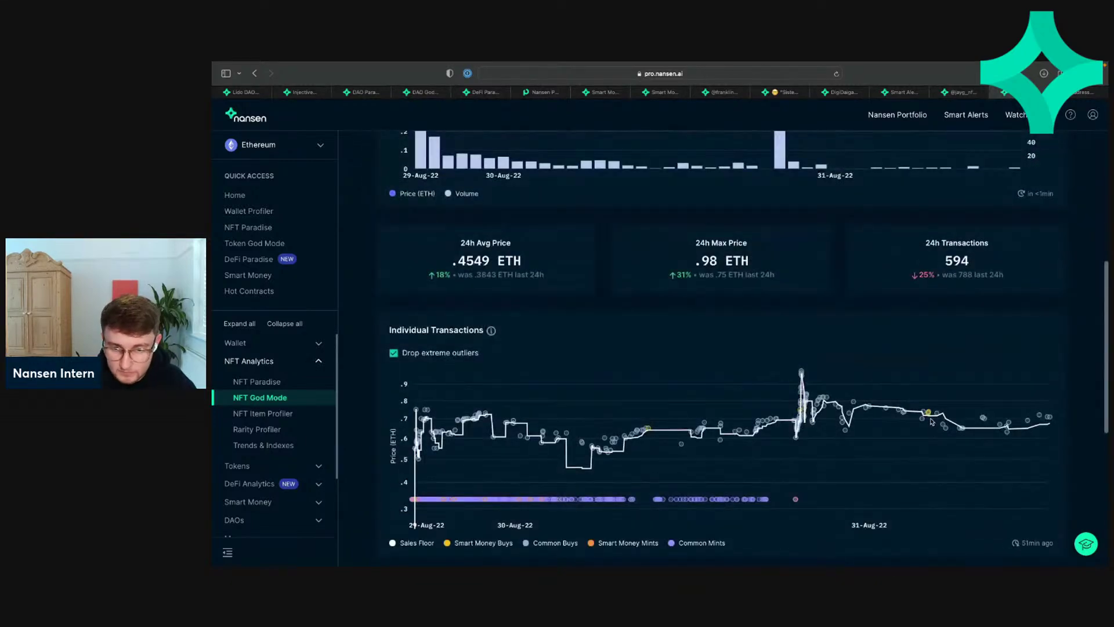
pyautogui.moveTo(929, 415)
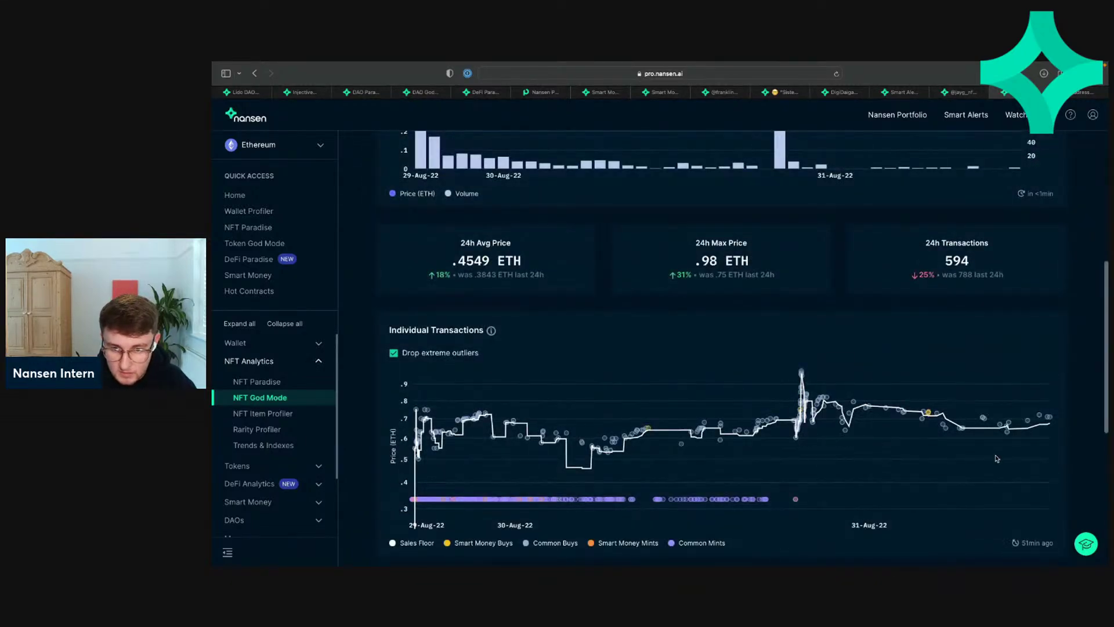
pyautogui.moveTo(984, 420)
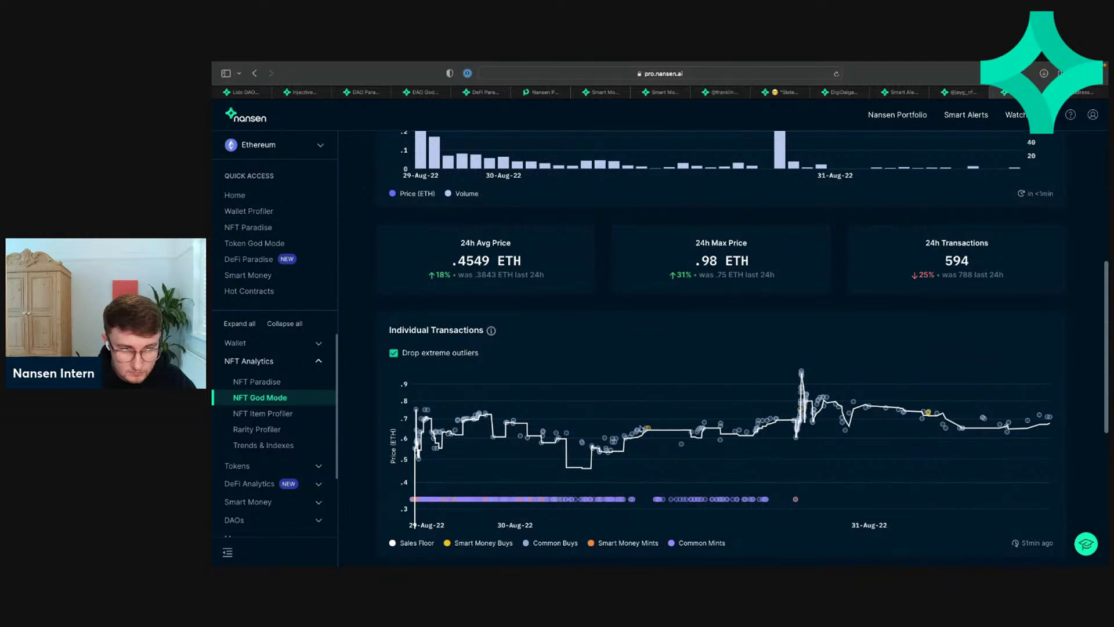
pyautogui.moveTo(647, 430)
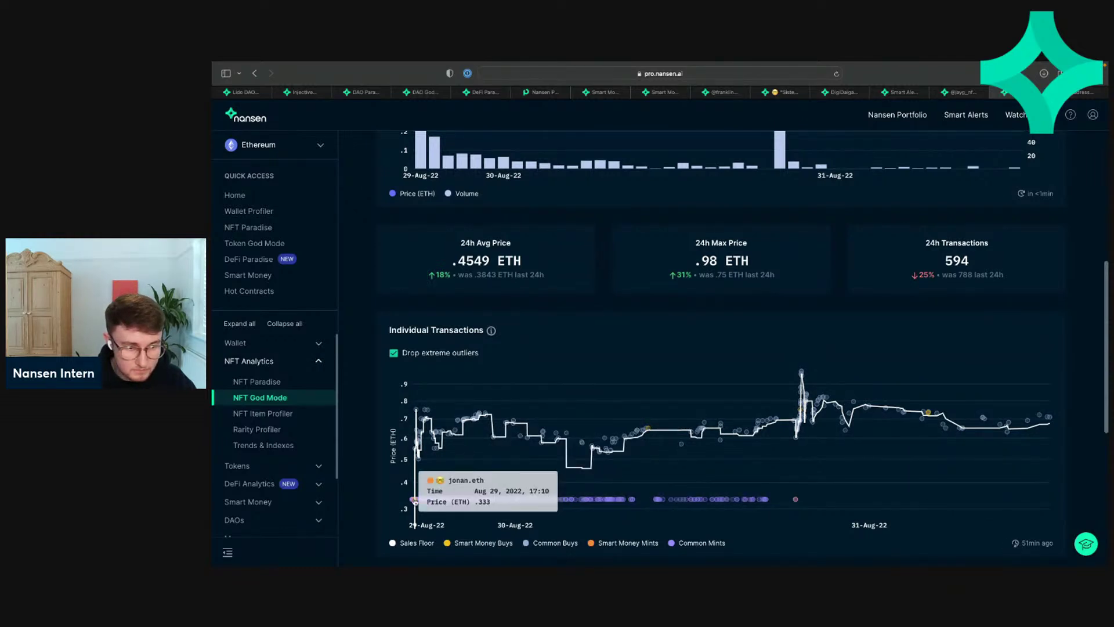
pyautogui.scroll(5, 441, 464)
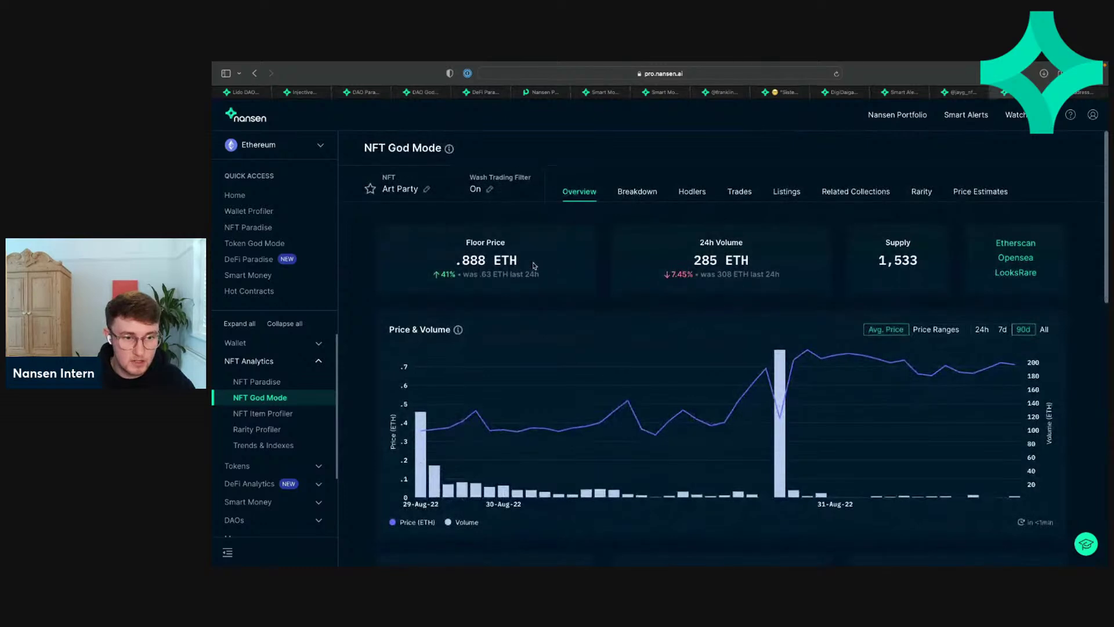
# Step: Browse Art Party's OpenSea listings, then go back to the wallet showing 15 Art Party held
pyautogui.click(1014, 259)
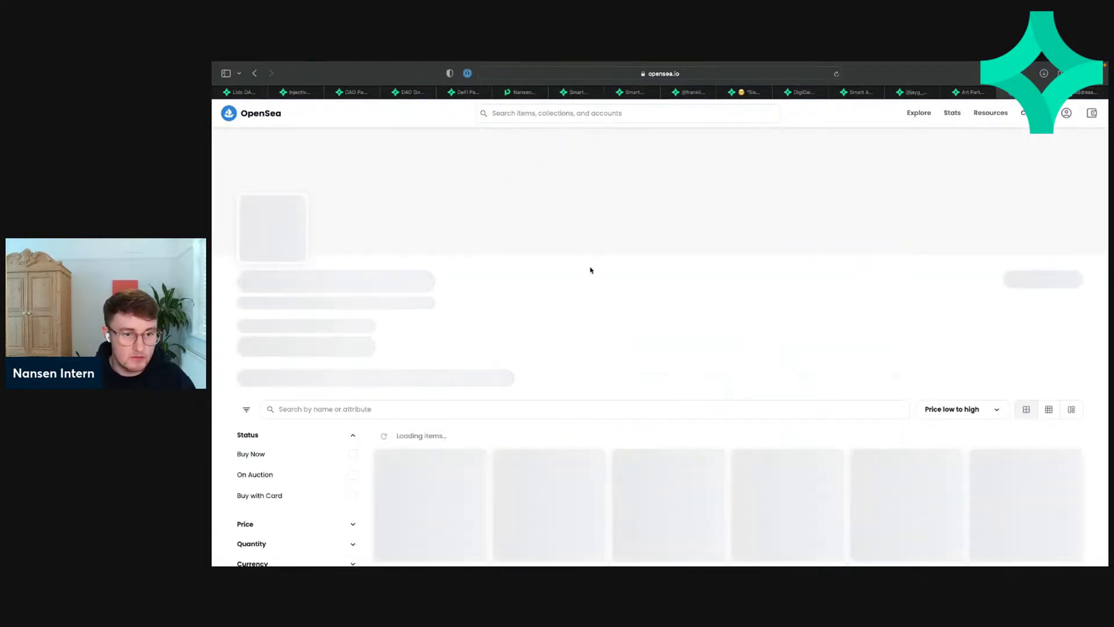
pyautogui.scroll(2, 598, 268)
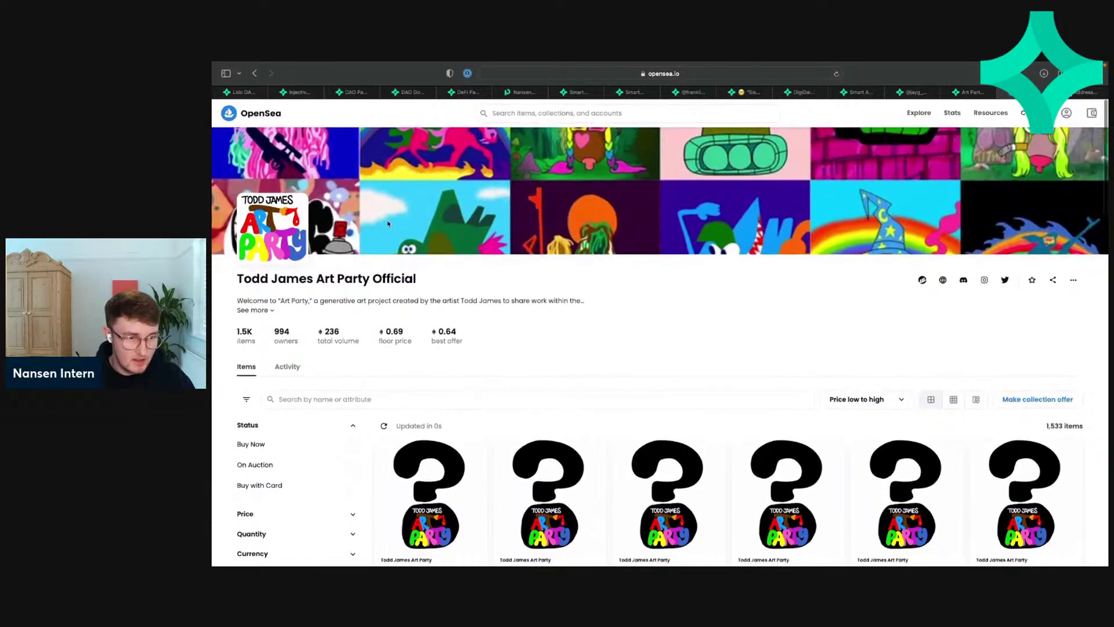
pyautogui.scroll(-2, 499, 296)
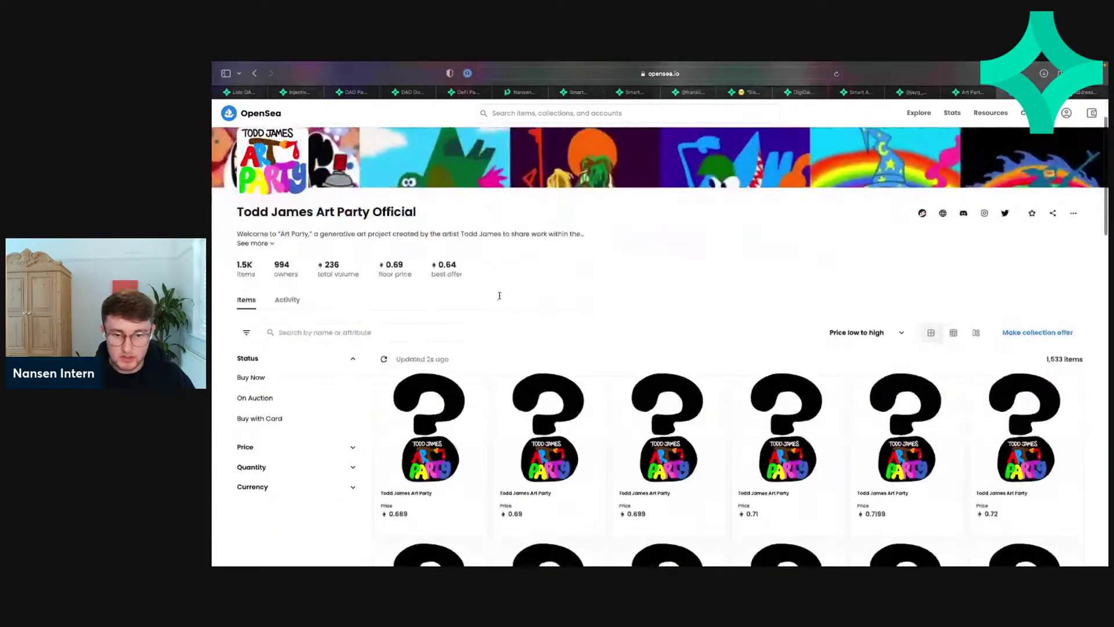
pyautogui.scroll(-5, 544, 308)
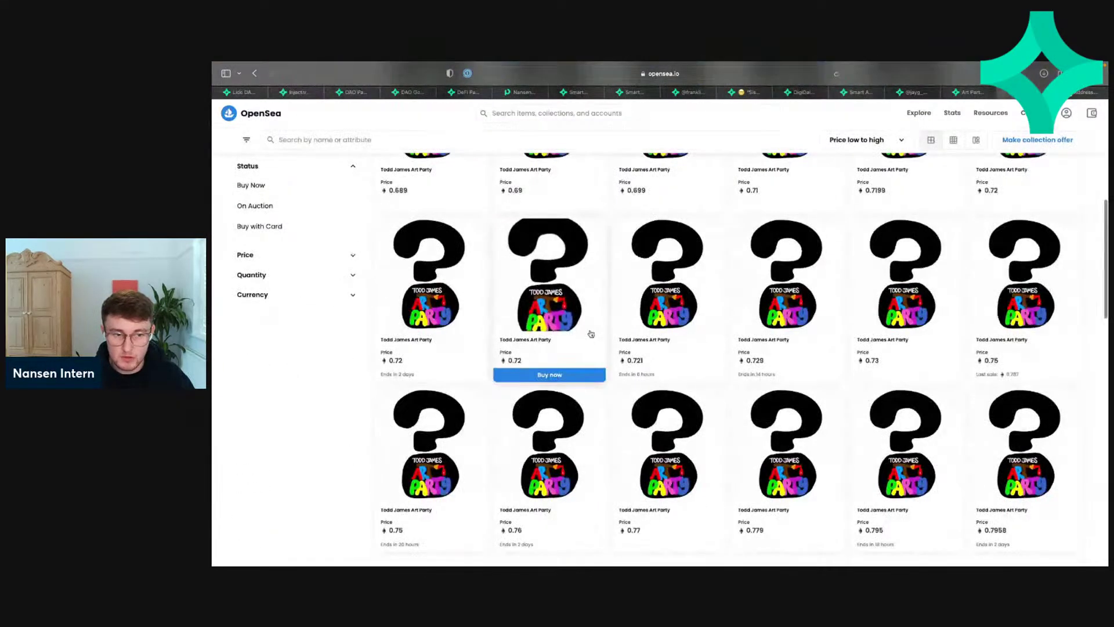
pyautogui.scroll(7, 591, 333)
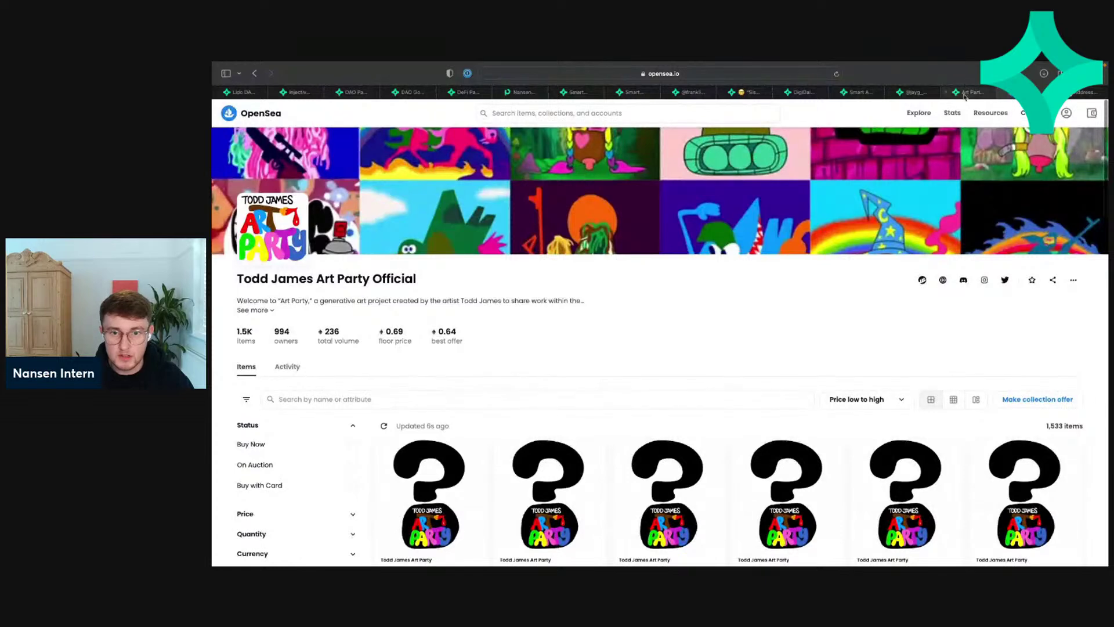
pyautogui.click(965, 93)
pyautogui.click(912, 94)
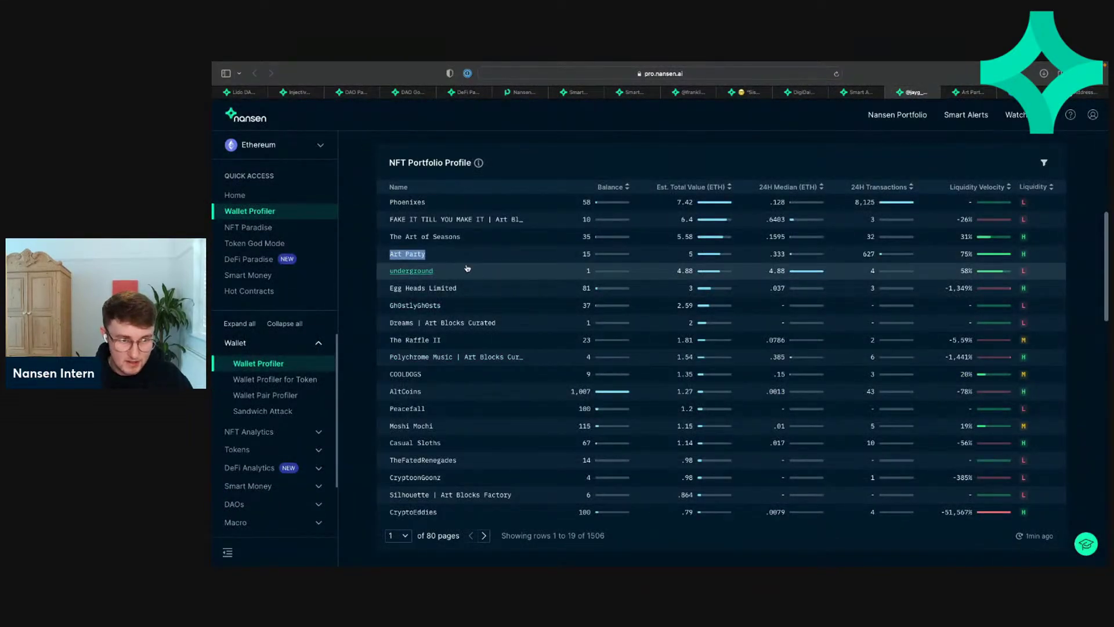
# Step: Find Phoenixes in the transactions table and open its OpenSea marketplace page for Earth #2
pyautogui.scroll(1, 467, 267)
pyautogui.scroll(6, 467, 268)
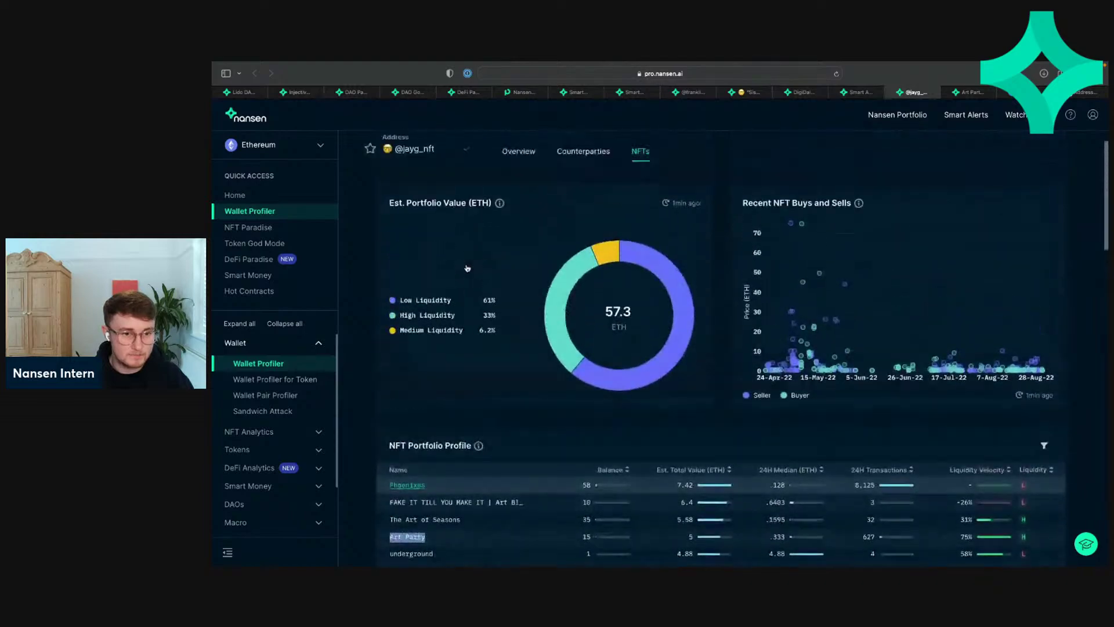
pyautogui.scroll(-4, 487, 307)
pyautogui.scroll(2, 486, 307)
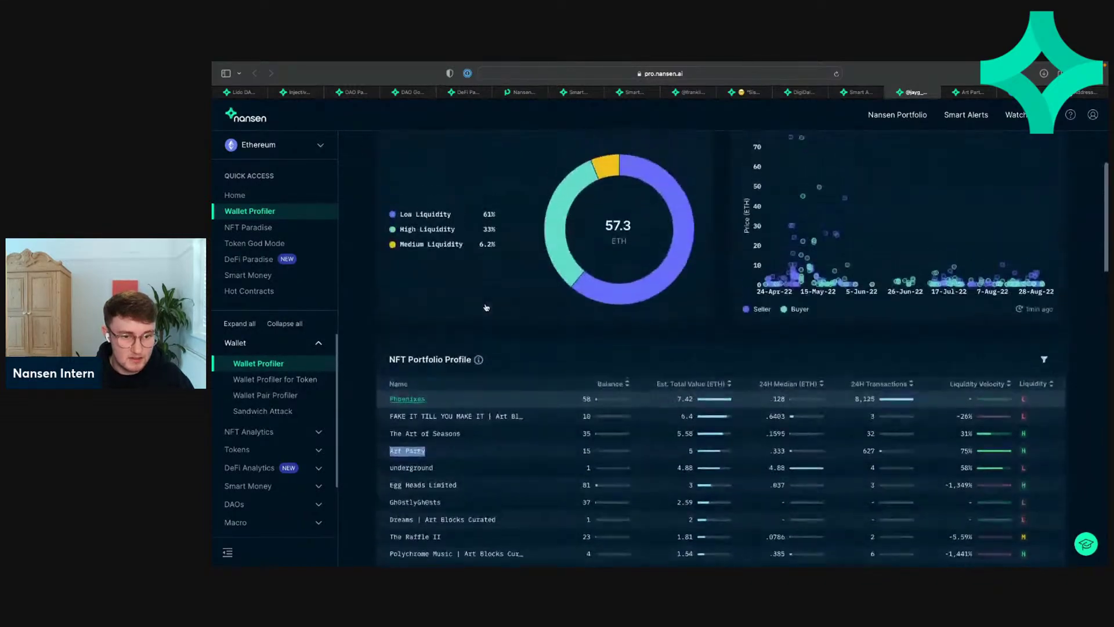
pyautogui.scroll(-10, 486, 307)
pyautogui.scroll(-2, 487, 307)
pyautogui.scroll(4, 486, 307)
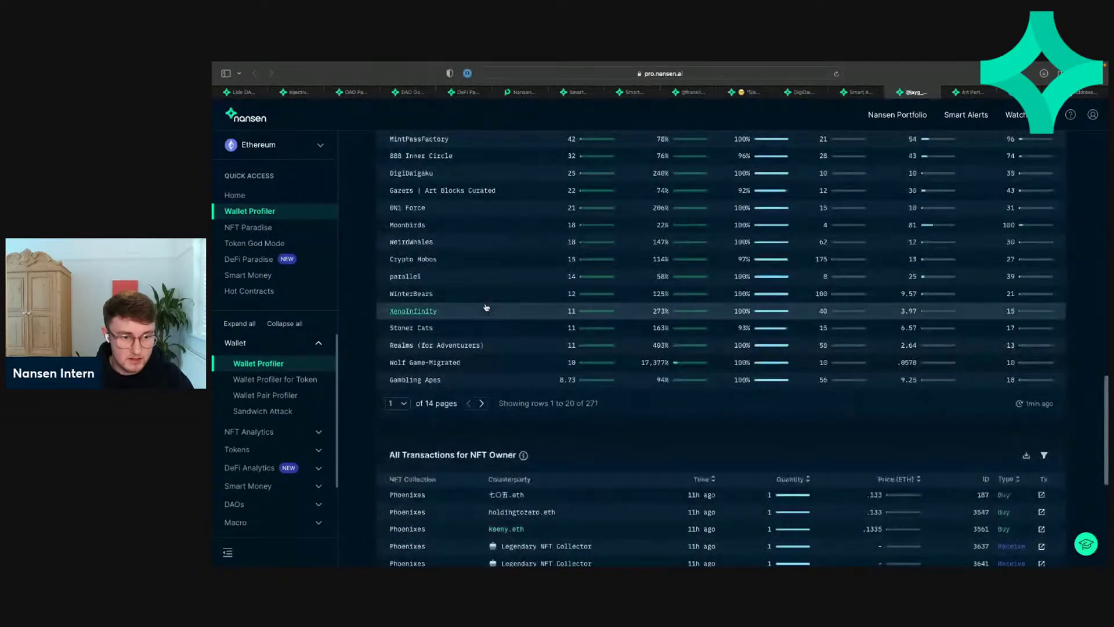
pyautogui.scroll(-5, 486, 307)
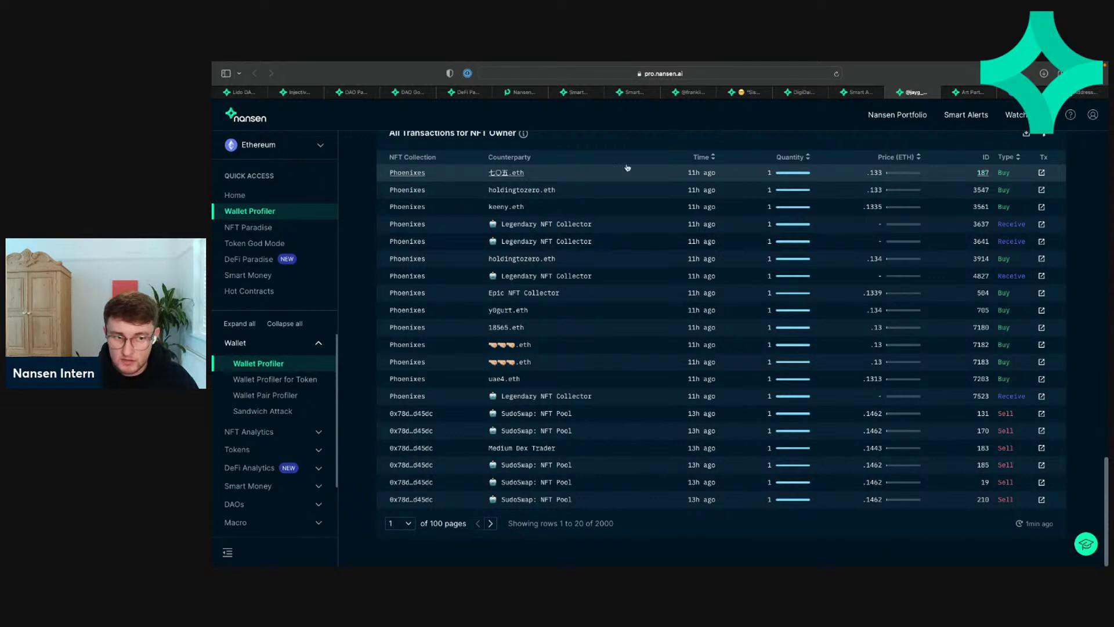
pyautogui.rightClick(406, 174)
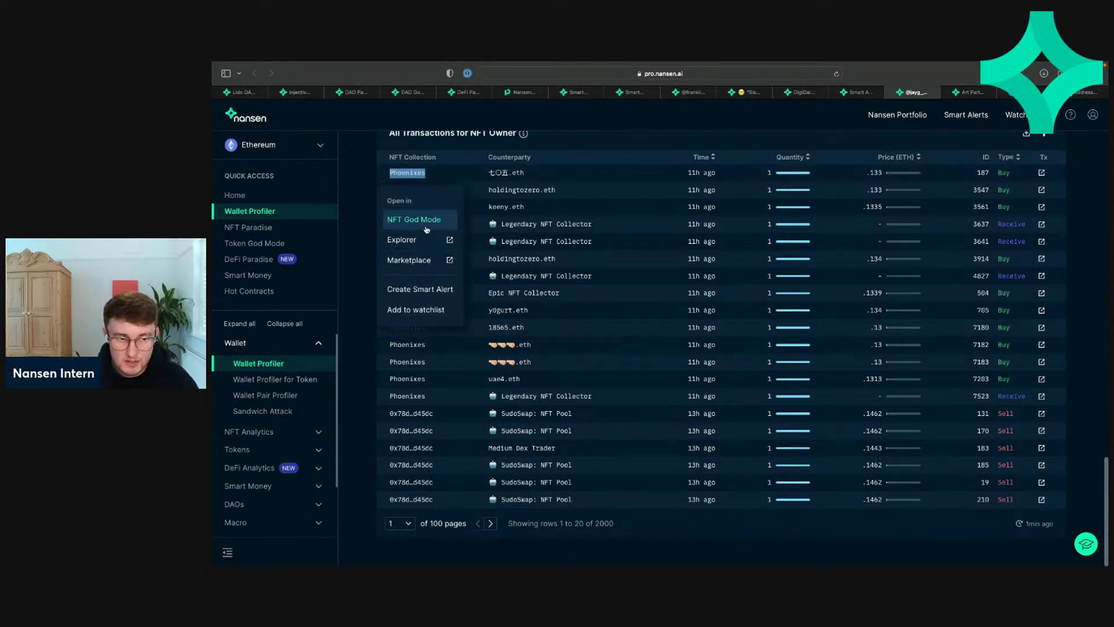
pyautogui.click(418, 259)
pyautogui.click(419, 261)
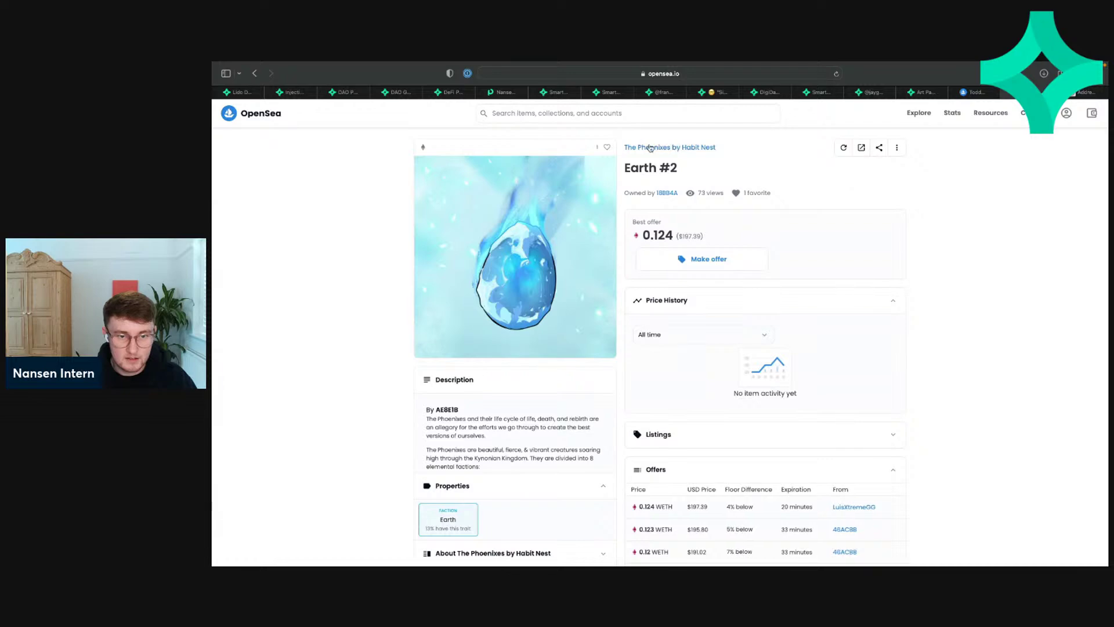
# Step: Open The Phoenixes by Habit Nest collection (7,682 items, floor 0.13) and browse its item grid
pyautogui.click(663, 148)
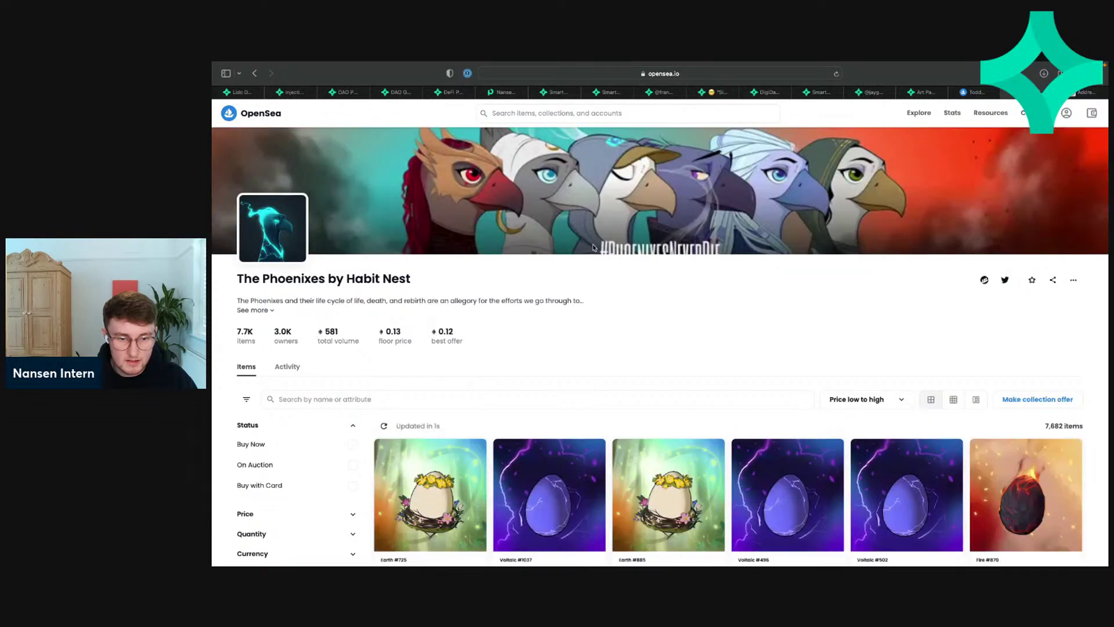
pyautogui.scroll(-2, 592, 250)
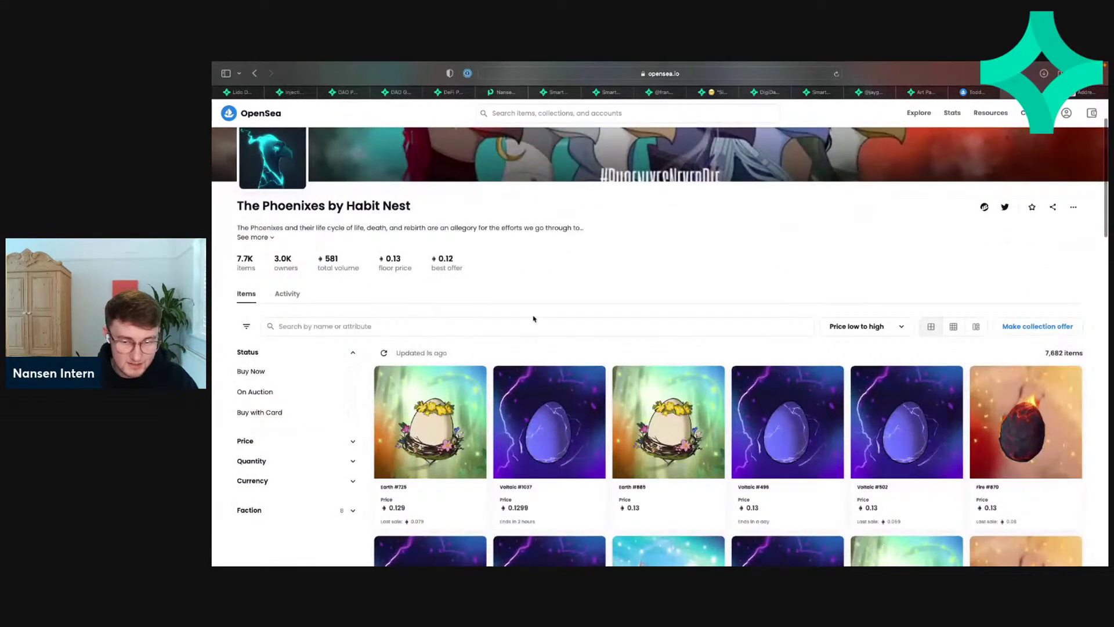
pyautogui.scroll(-1, 533, 318)
pyautogui.scroll(-2, 534, 319)
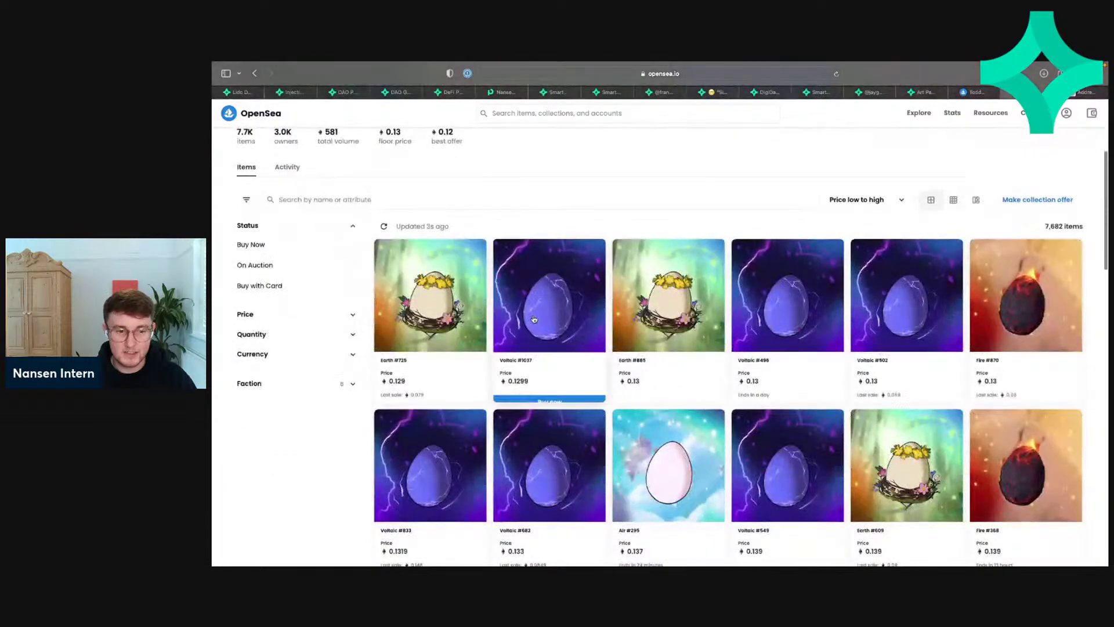
pyautogui.scroll(-1, 534, 319)
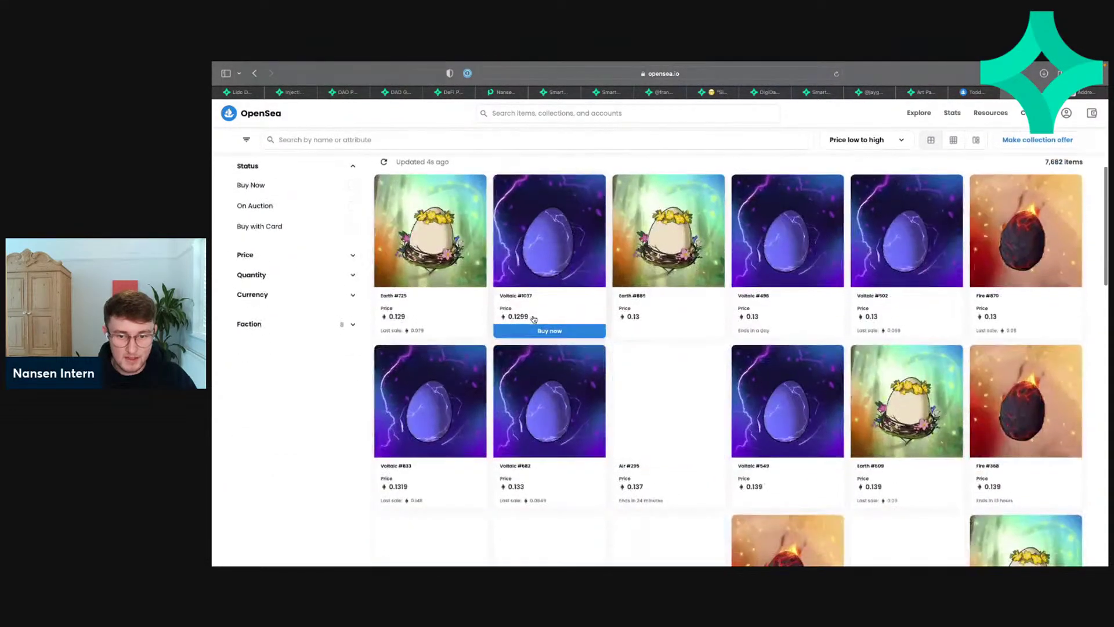
pyautogui.scroll(-2, 533, 319)
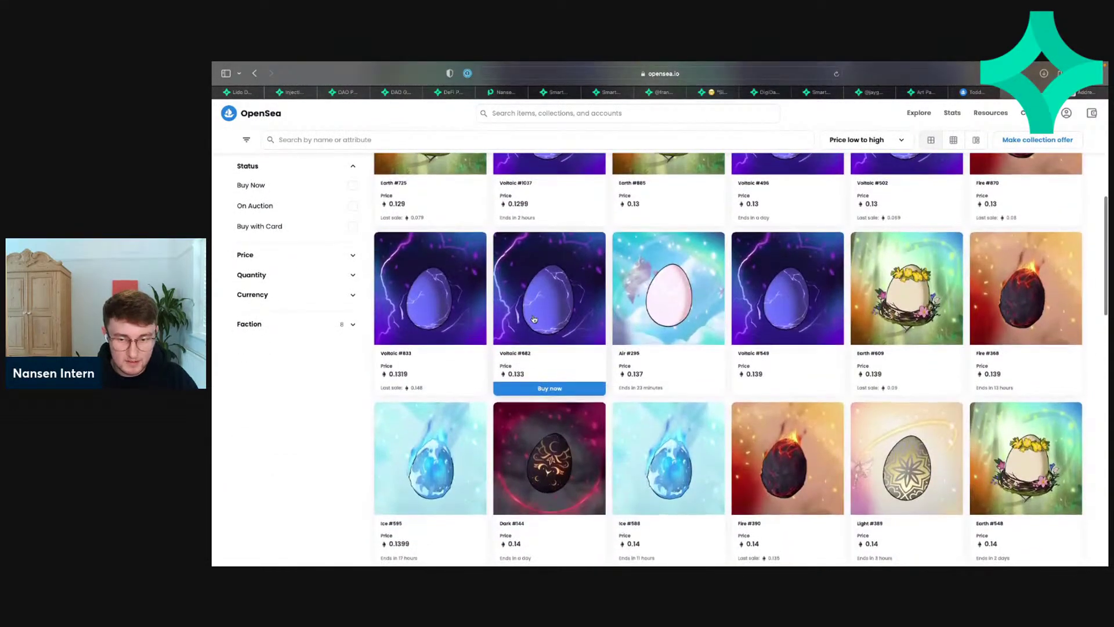
pyautogui.scroll(-1, 534, 318)
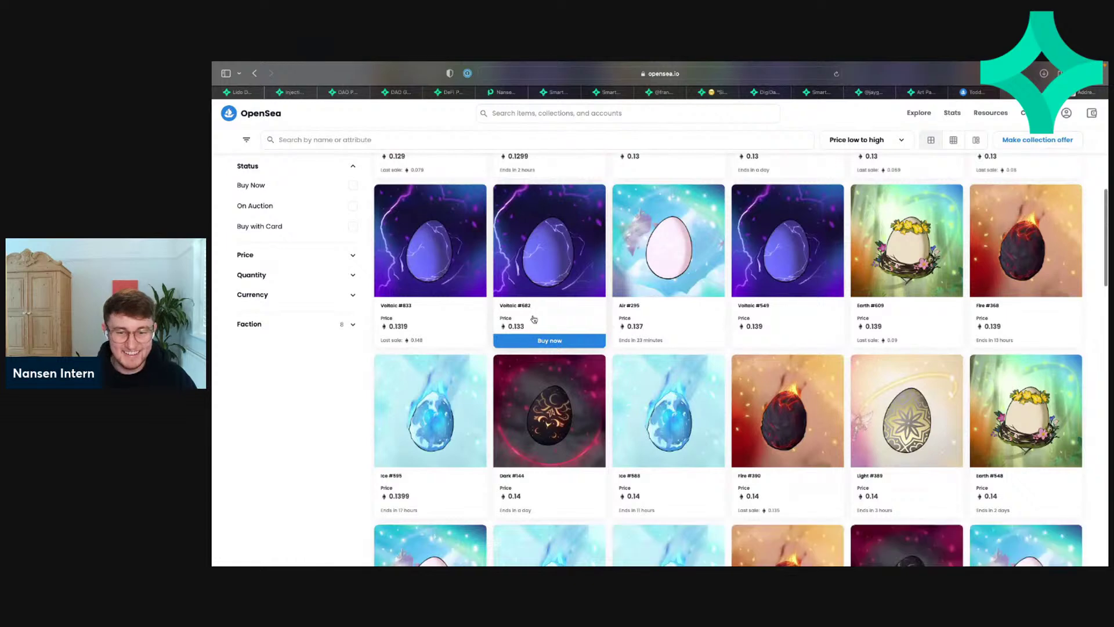
pyautogui.scroll(-1, 534, 319)
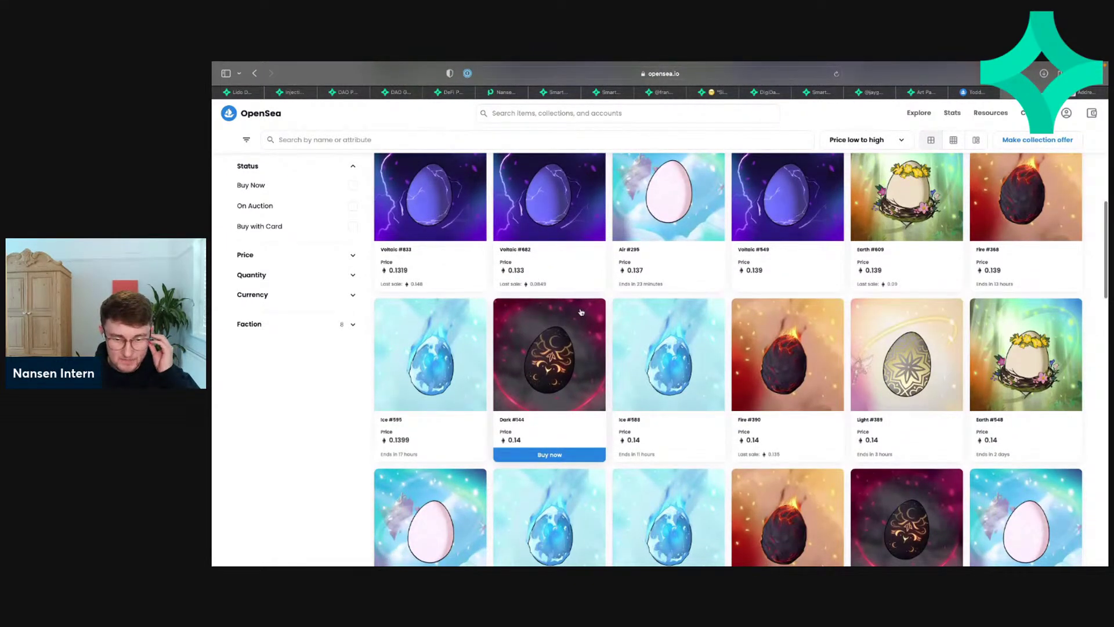
pyautogui.scroll(-3, 581, 312)
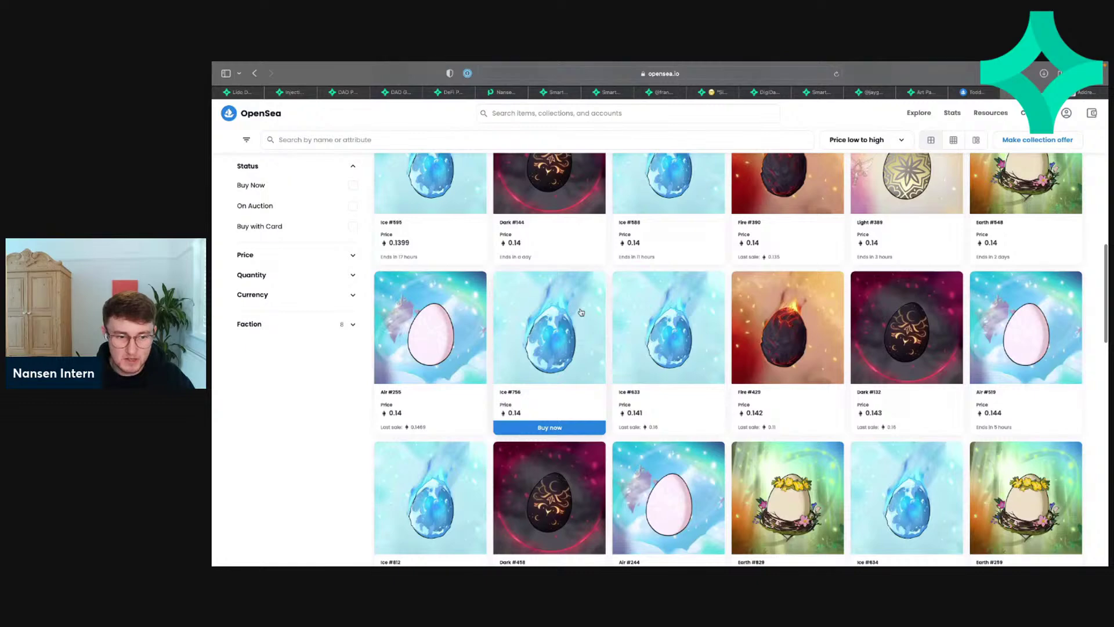
pyautogui.scroll(15, 581, 312)
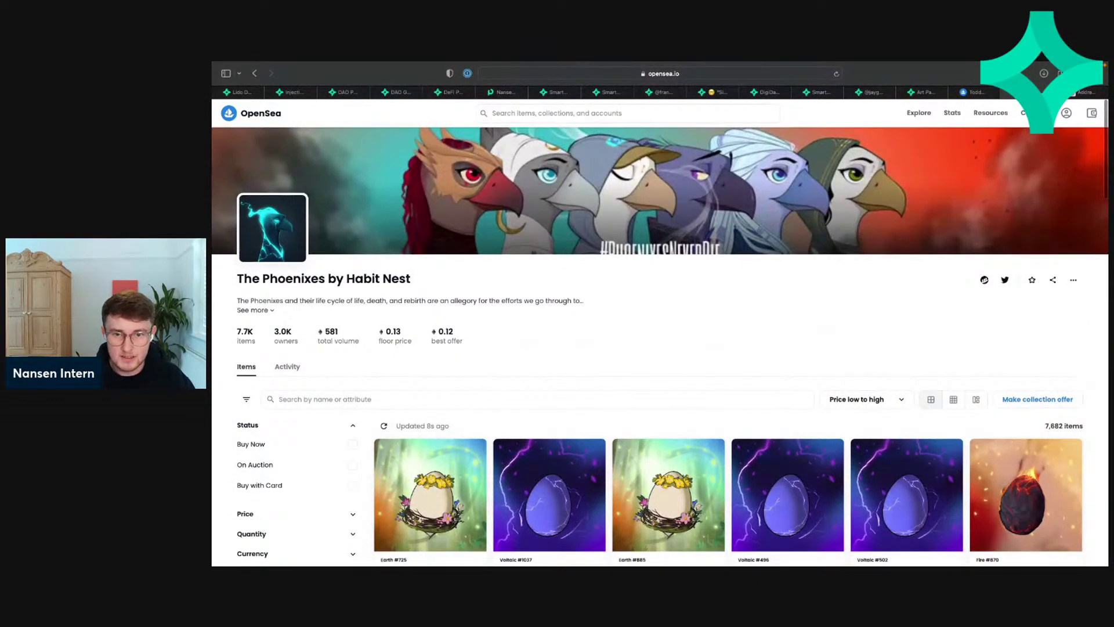
# Step: Return to the wallet's Nansen tab and page two pages ahead in All Transactions for NFT Owner
pyautogui.click(924, 96)
pyautogui.click(872, 94)
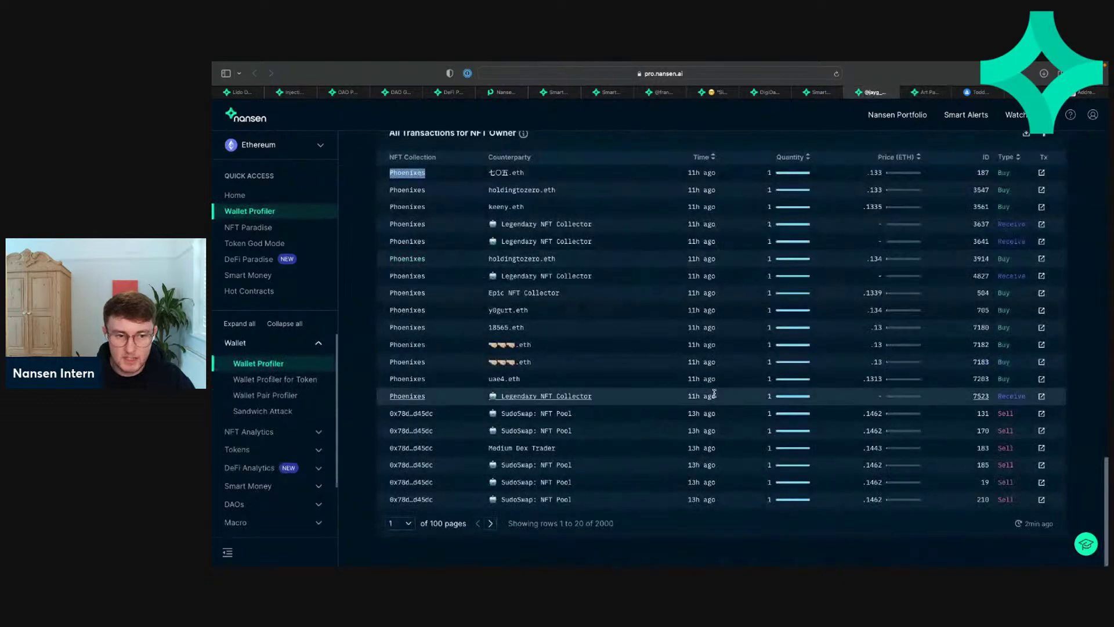
pyautogui.scroll(2, 714, 393)
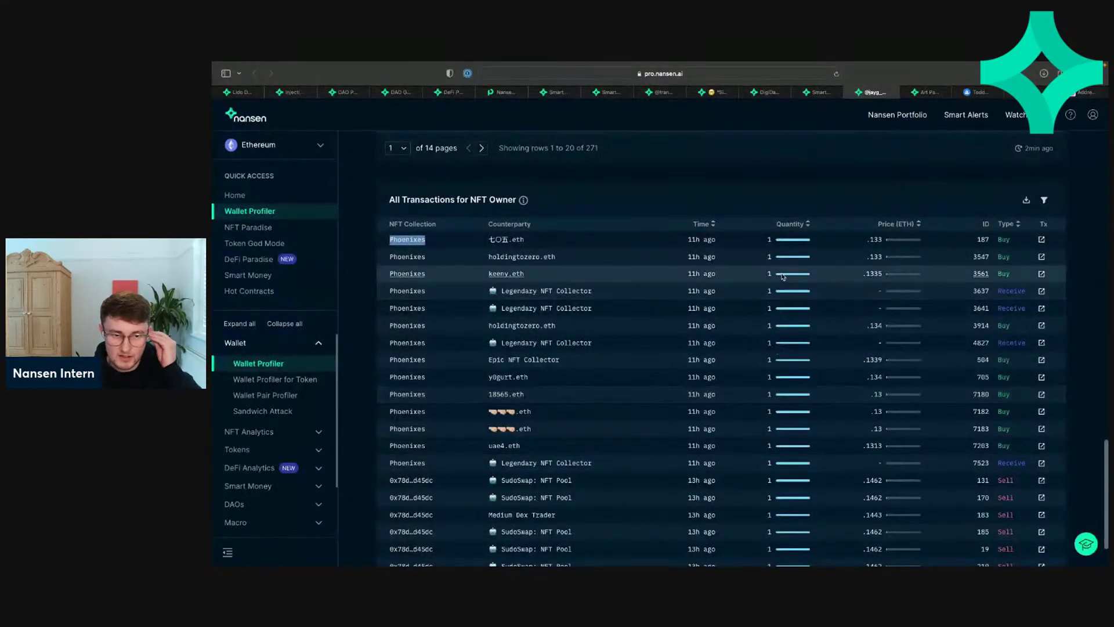
pyautogui.scroll(-2, 378, 482)
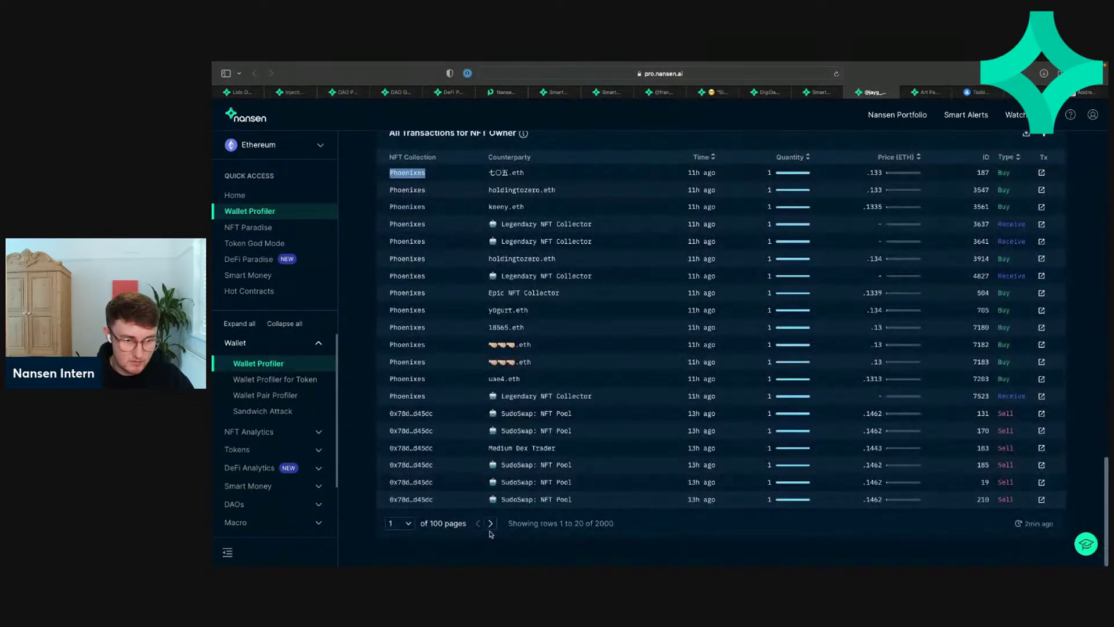
pyautogui.click(492, 523)
pyautogui.click(491, 523)
pyautogui.scroll(10, 493, 526)
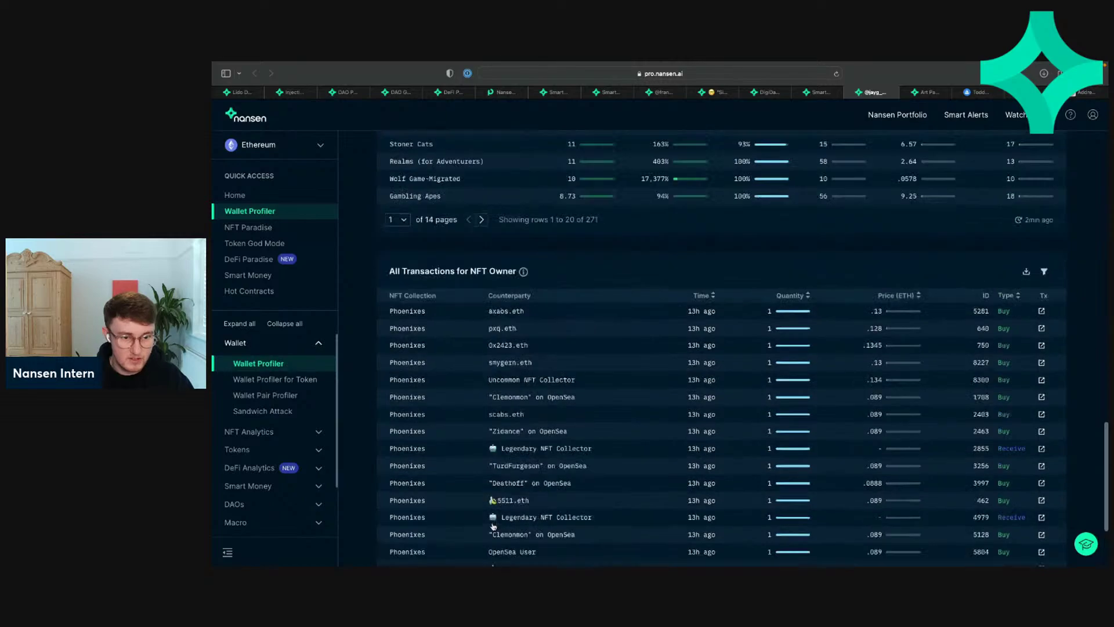
pyautogui.scroll(10, 493, 527)
# Step: Open the wallet's Counterparties tab and scroll down to Top-Interacting Wallets
pyautogui.click(586, 194)
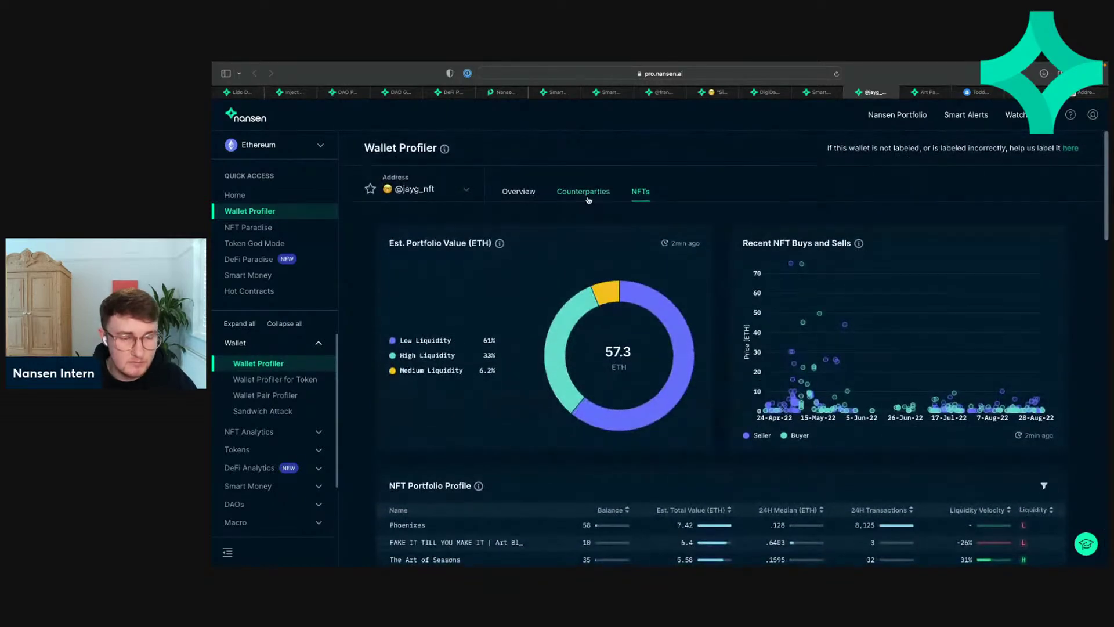
pyautogui.scroll(-8, 618, 394)
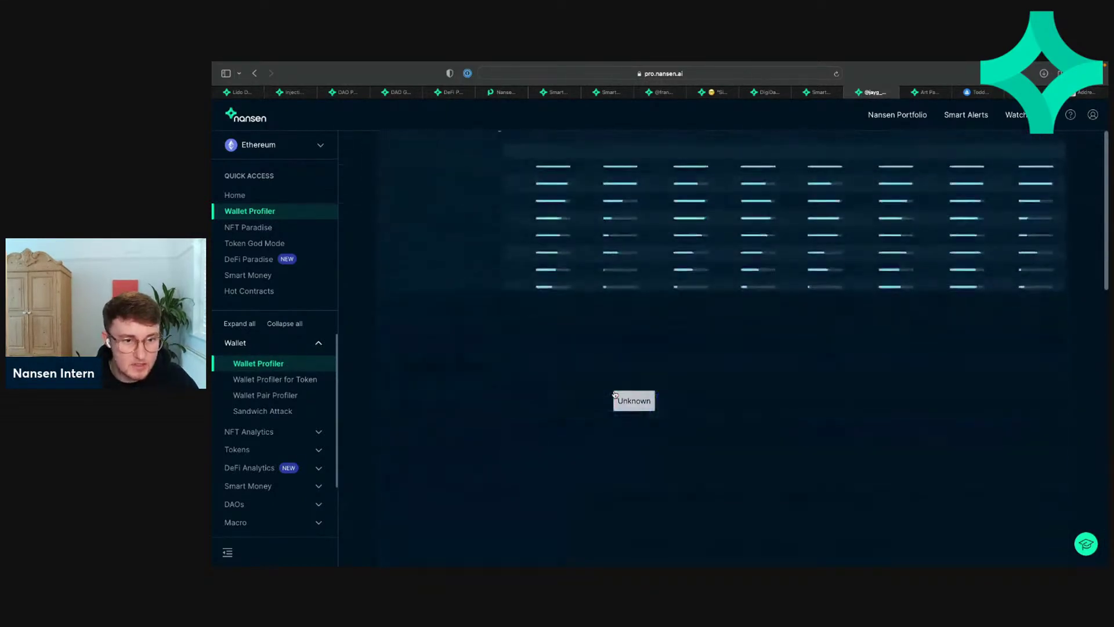
pyautogui.scroll(-6, 615, 394)
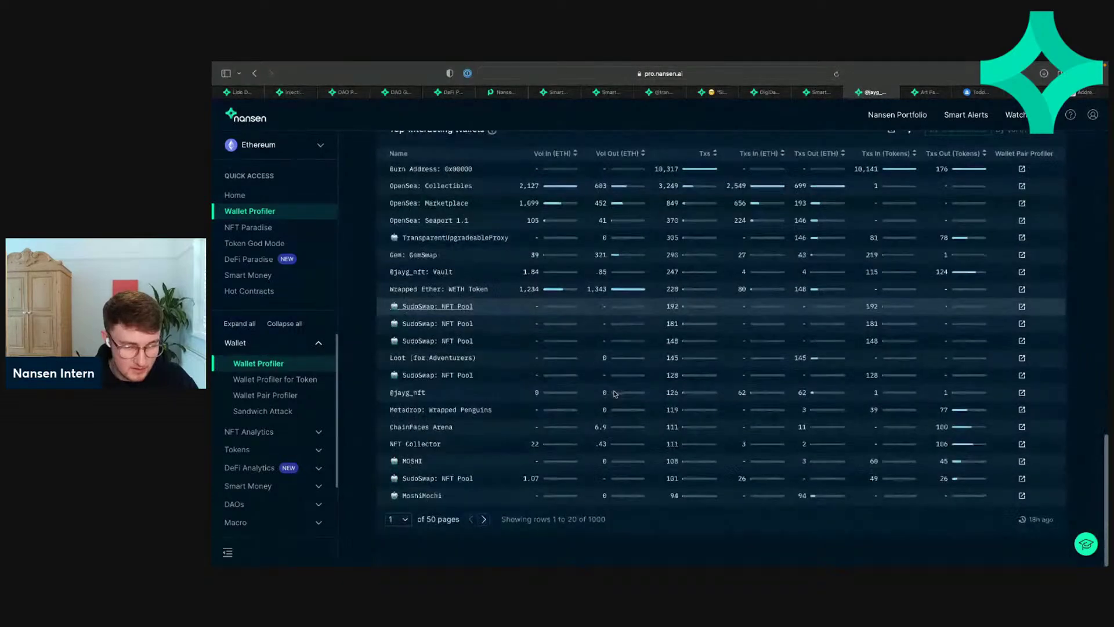
# Step: Page back and forth through Top-Interacting Wallets, ending on page 15 (rows 281-300 of 1000)
pyautogui.click(483, 524)
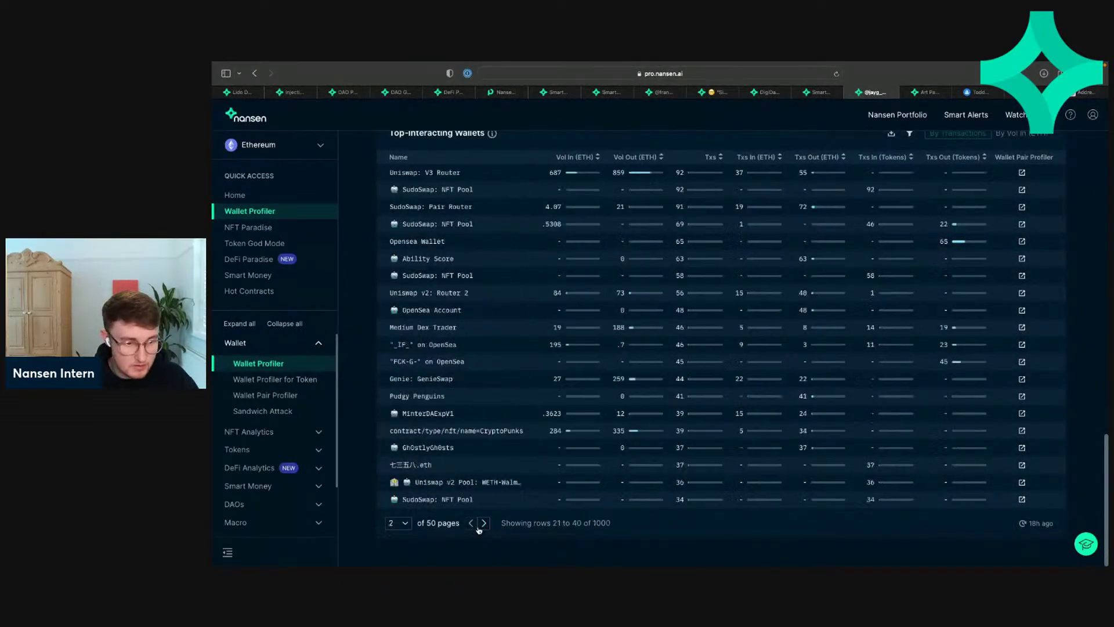
pyautogui.click(478, 527)
pyautogui.click(478, 527)
pyautogui.click(478, 526)
pyautogui.click(478, 527)
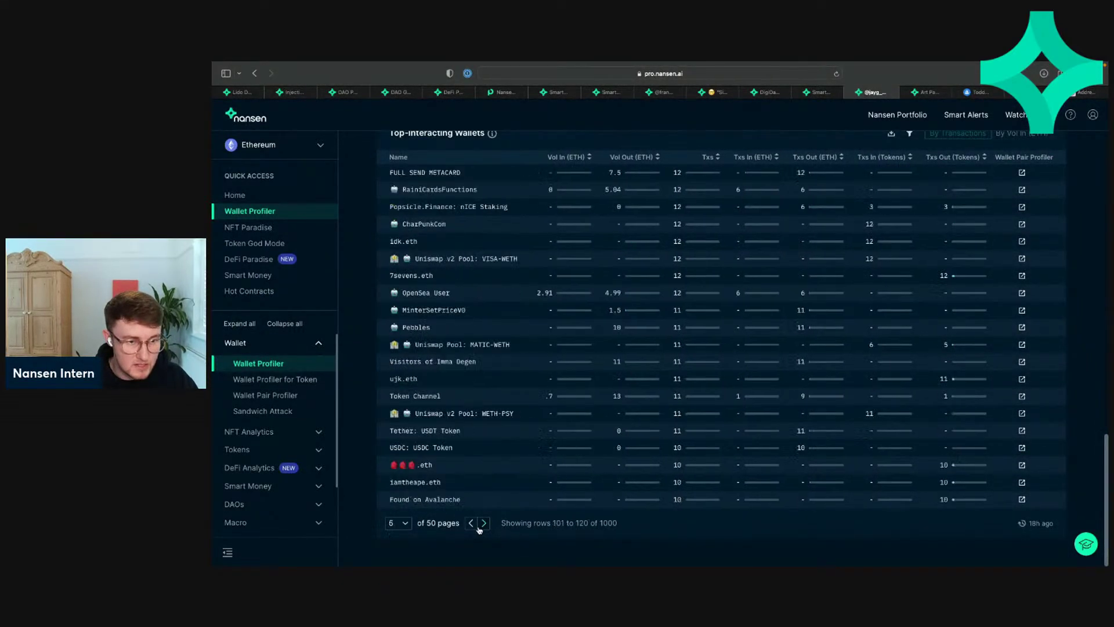
pyautogui.click(478, 527)
pyautogui.click(483, 527)
pyautogui.click(482, 526)
pyautogui.click(482, 527)
pyautogui.click(482, 527)
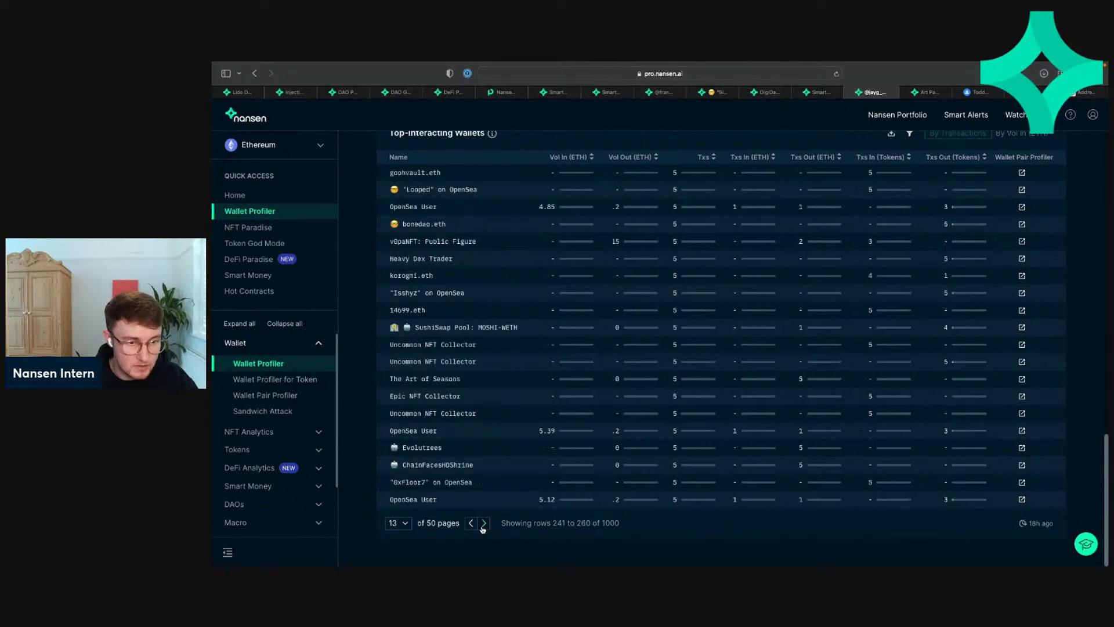
pyautogui.click(482, 527)
pyautogui.click(470, 523)
pyautogui.click(470, 524)
pyautogui.click(470, 523)
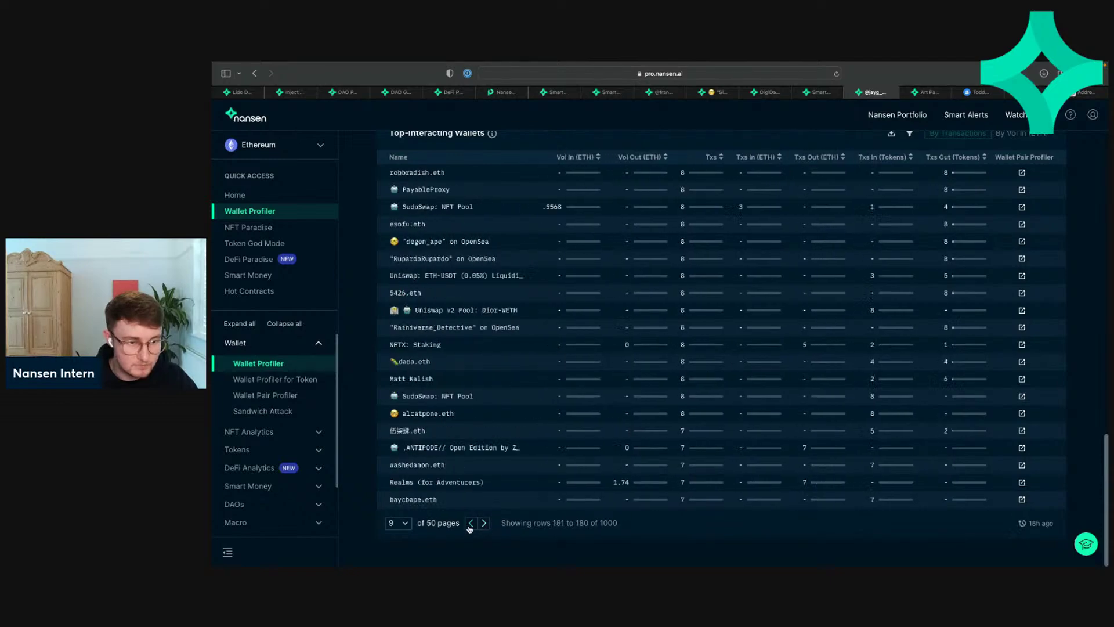
pyautogui.click(470, 527)
pyautogui.click(469, 528)
pyautogui.click(469, 528)
pyautogui.click(484, 527)
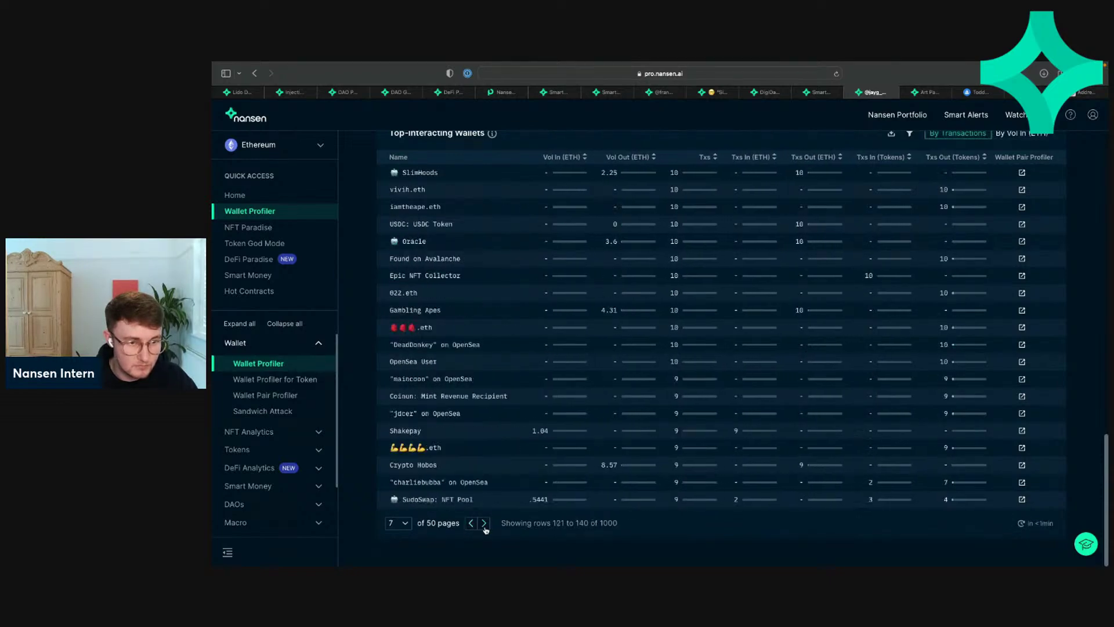
pyautogui.click(485, 527)
pyautogui.click(485, 528)
pyautogui.click(485, 527)
pyautogui.click(484, 527)
pyautogui.click(484, 523)
pyautogui.click(485, 524)
pyautogui.click(485, 523)
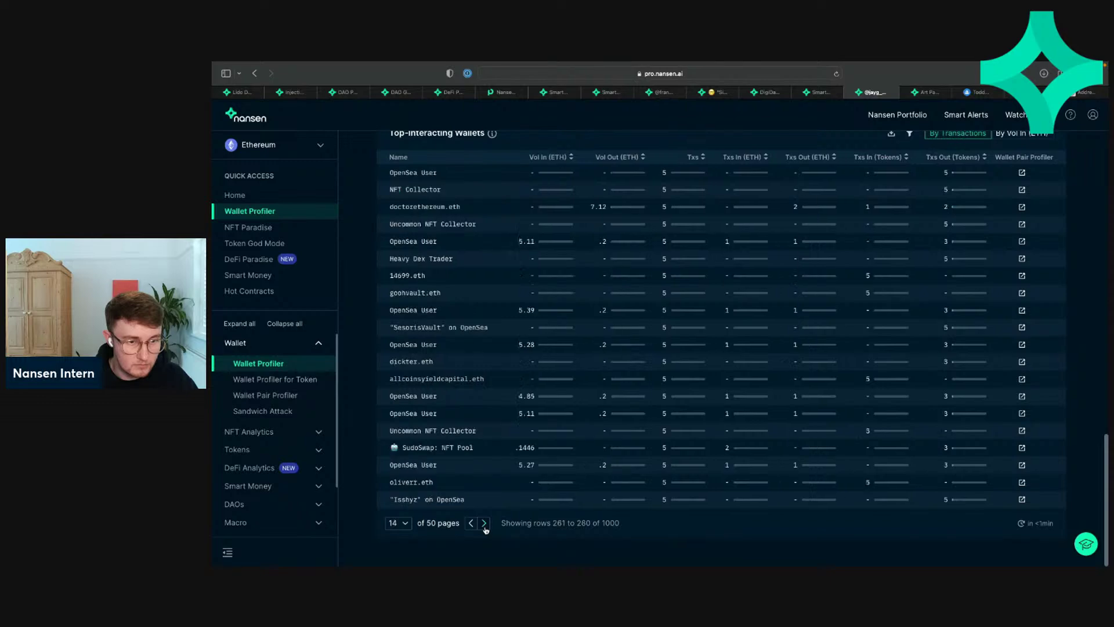
pyautogui.click(484, 524)
pyautogui.click(484, 523)
pyautogui.click(471, 525)
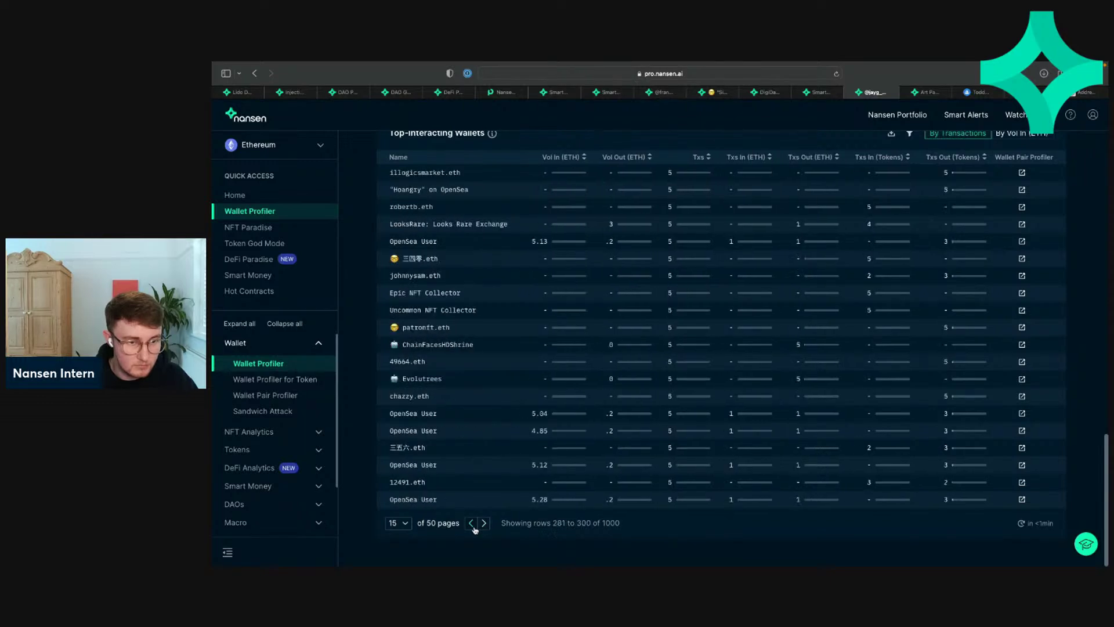
pyautogui.scroll(10, 474, 530)
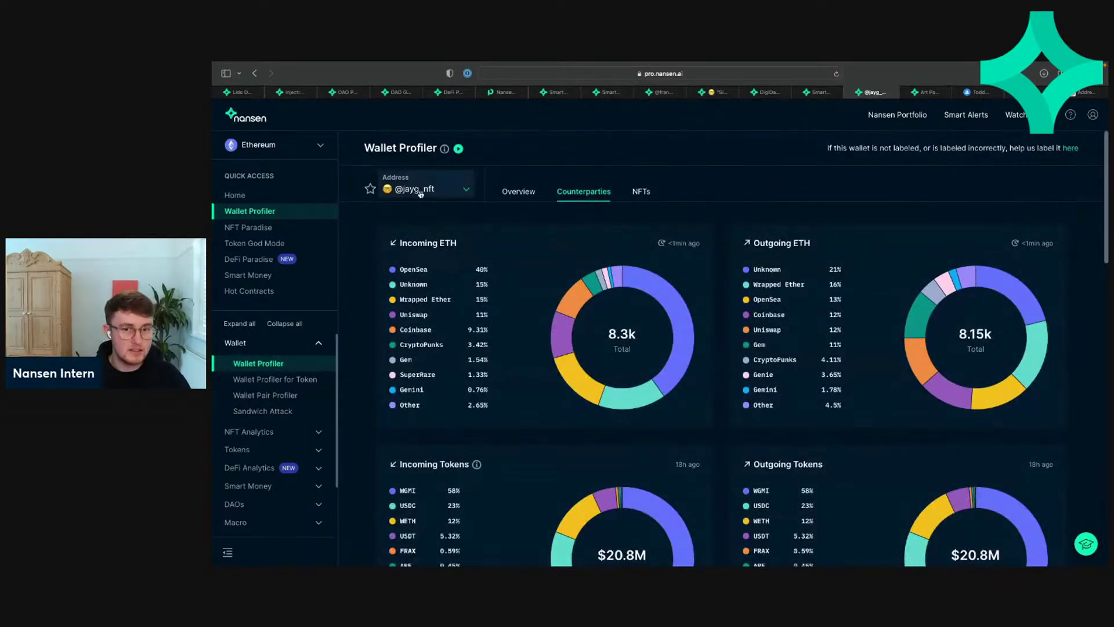
# Step: Review an existing smart alert's edit form, then leave without saving to the Counterparties view
pyautogui.click(979, 116)
pyautogui.click(814, 304)
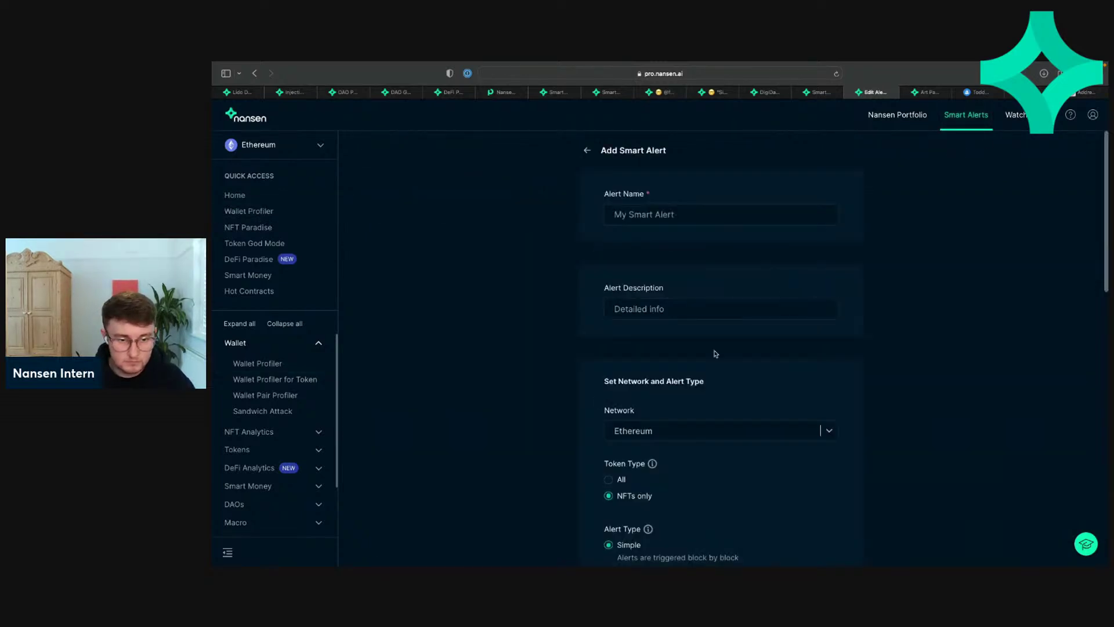
pyautogui.scroll(-7, 718, 353)
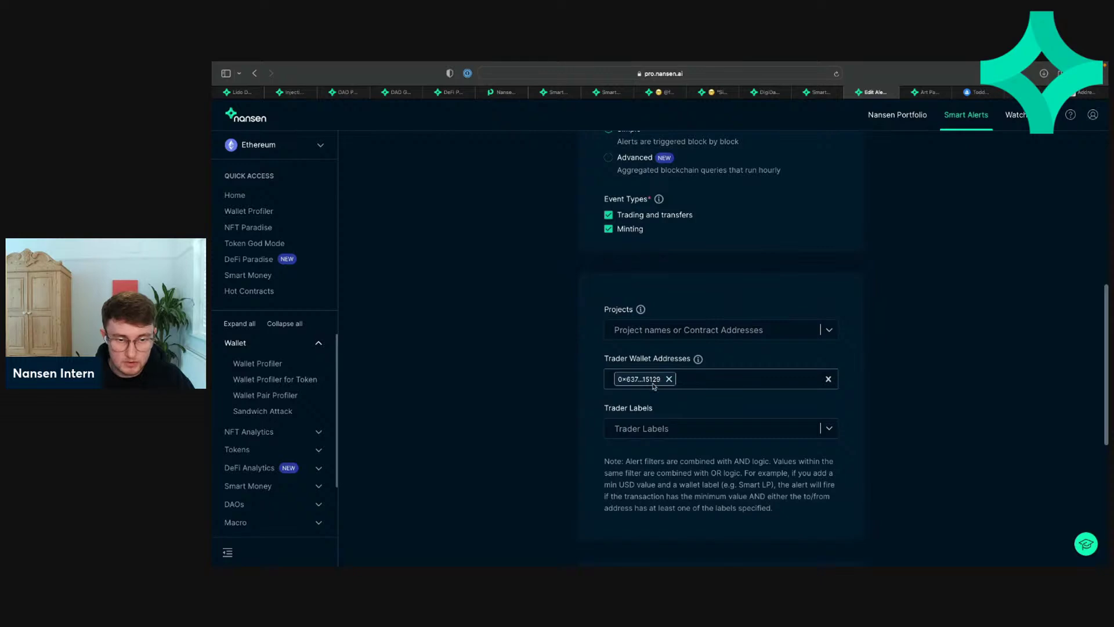
pyautogui.scroll(7, 623, 397)
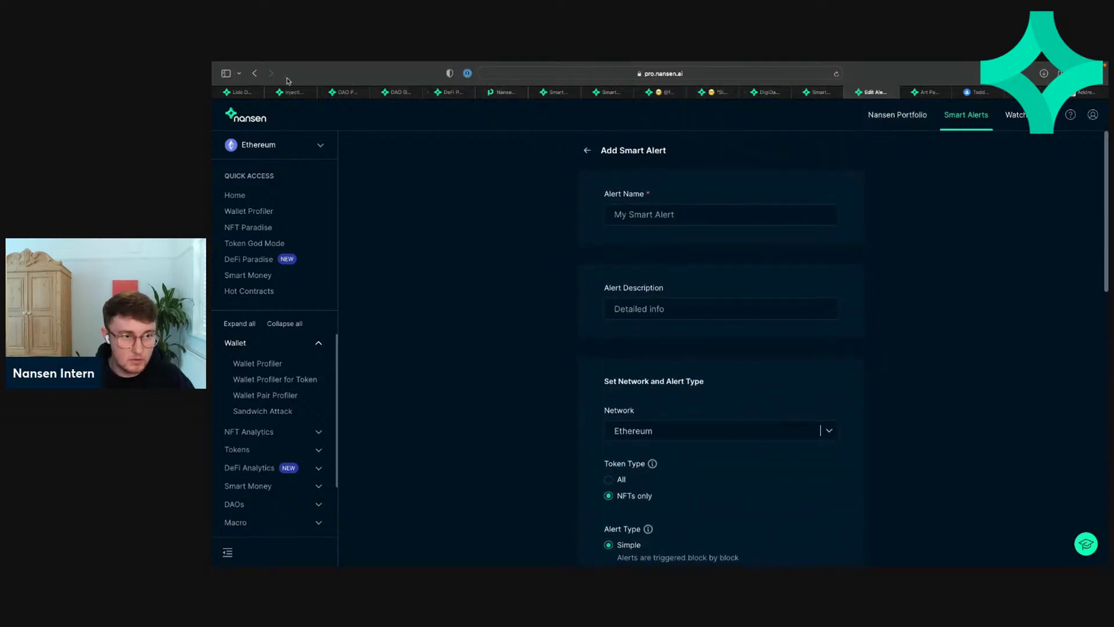
pyautogui.click(254, 74)
pyautogui.click(253, 73)
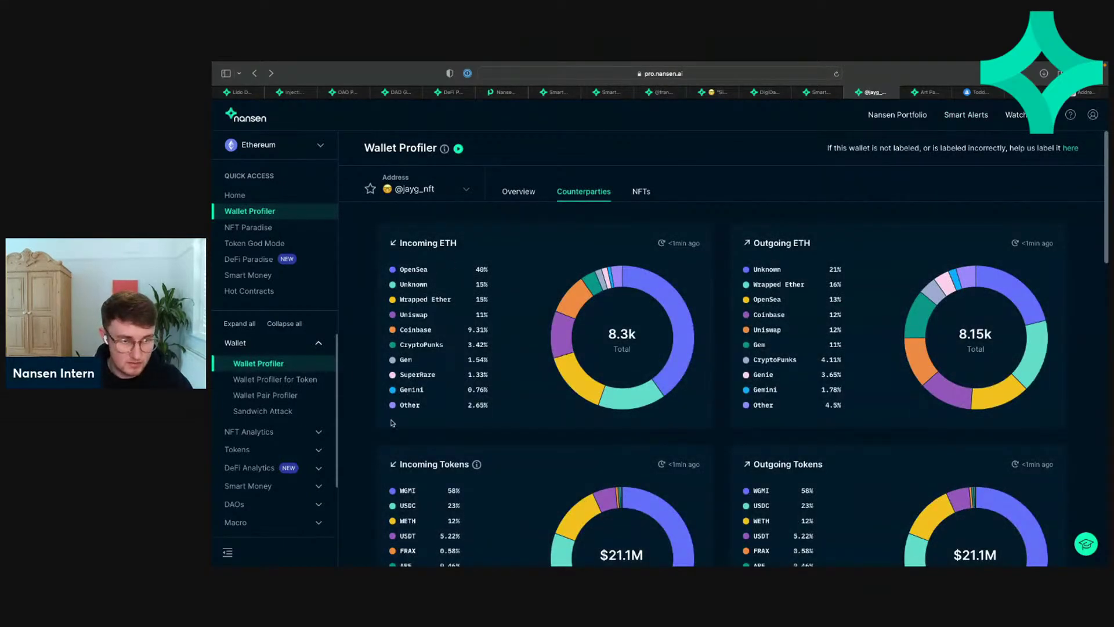
# Step: Show the wallet's NFT holdings: 57.3 ETH estimated portfolio value and recent NFT buys and sells
pyautogui.scroll(-2, 573, 384)
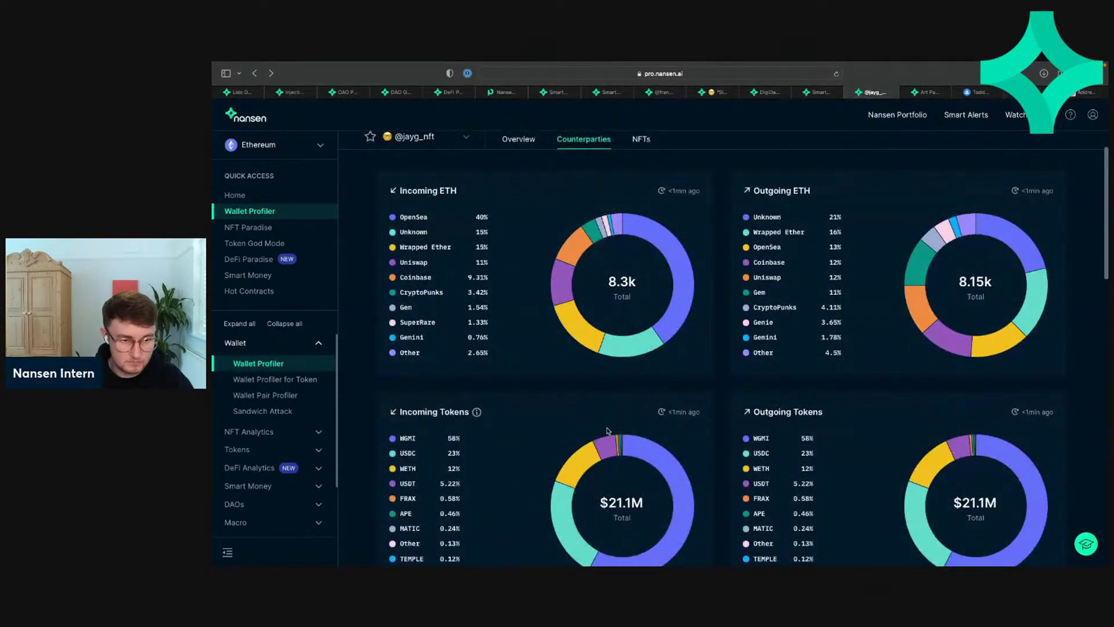
pyautogui.scroll(-10, 639, 441)
pyautogui.scroll(12, 695, 509)
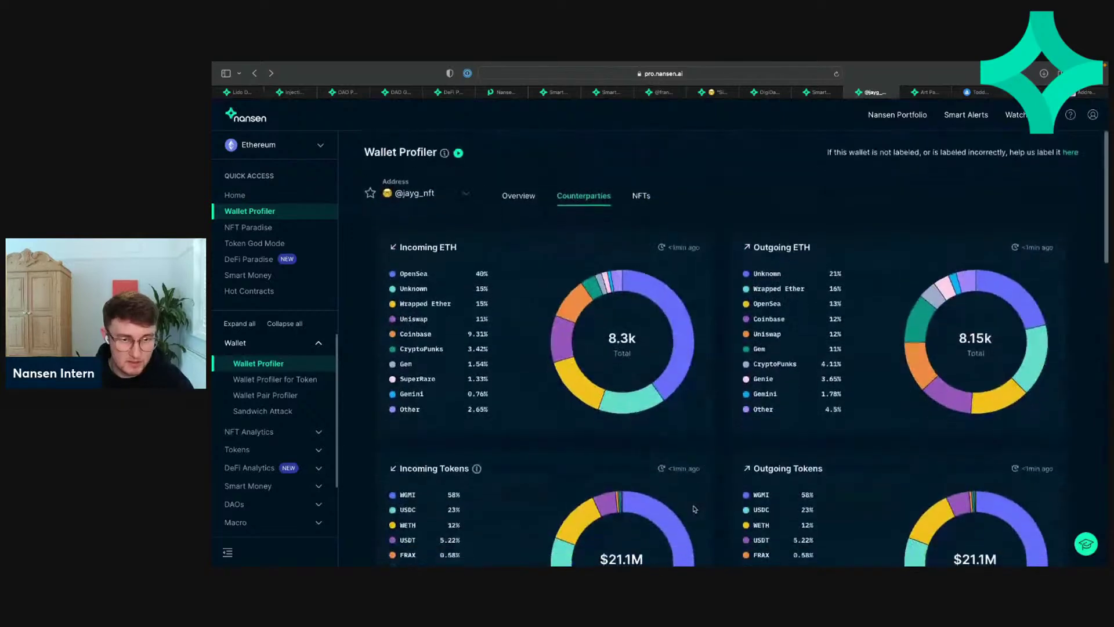
pyautogui.click(634, 196)
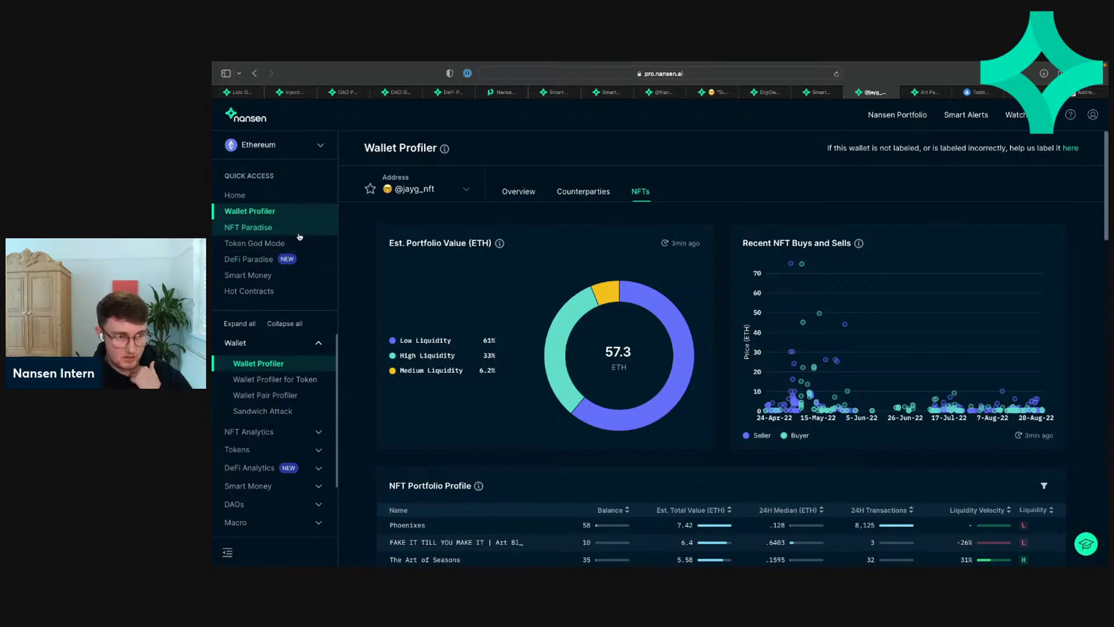
# Step: Open the NFT Paradise market overview and close six unneeded browser tabs
pyautogui.click(282, 227)
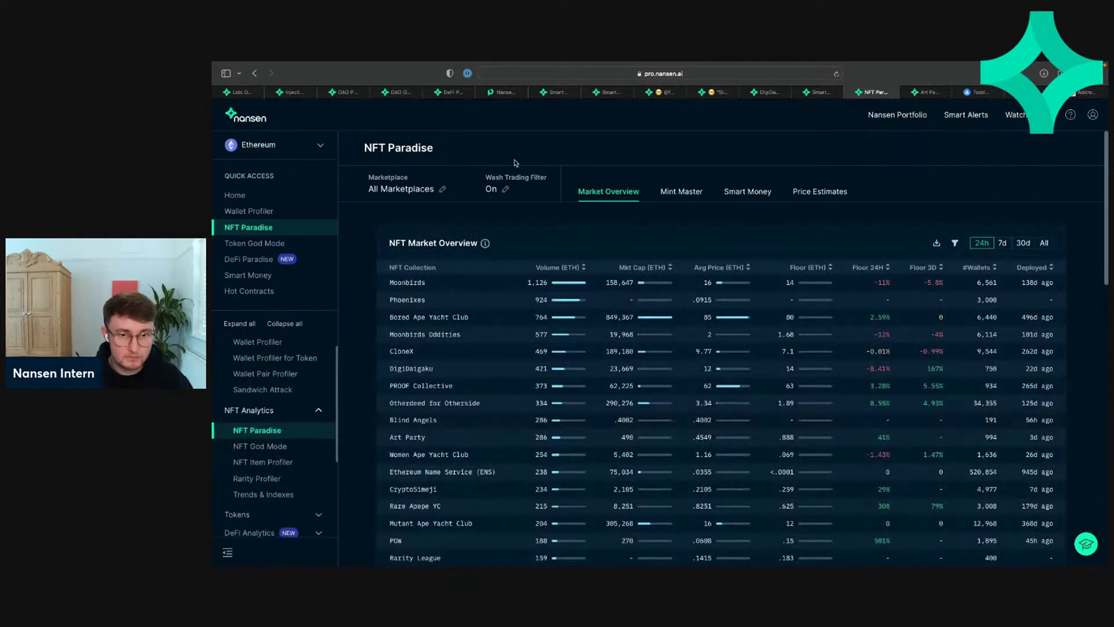
pyautogui.click(375, 93)
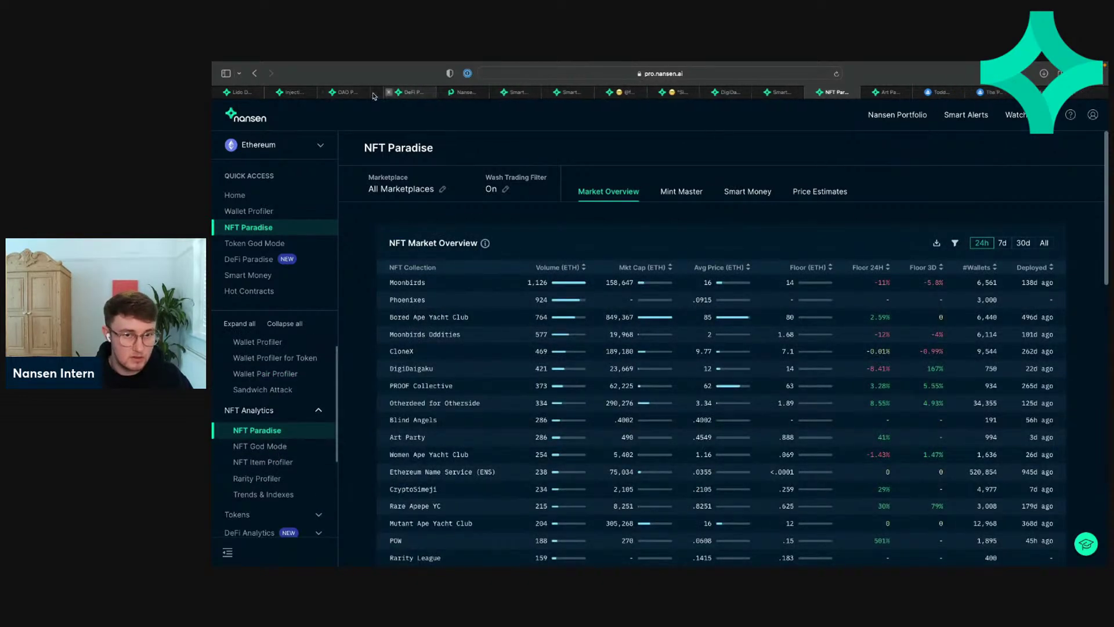
pyautogui.click(375, 93)
pyautogui.click(375, 94)
pyautogui.click(374, 93)
pyautogui.click(374, 93)
pyautogui.click(374, 93)
pyautogui.click(374, 93)
pyautogui.click(374, 94)
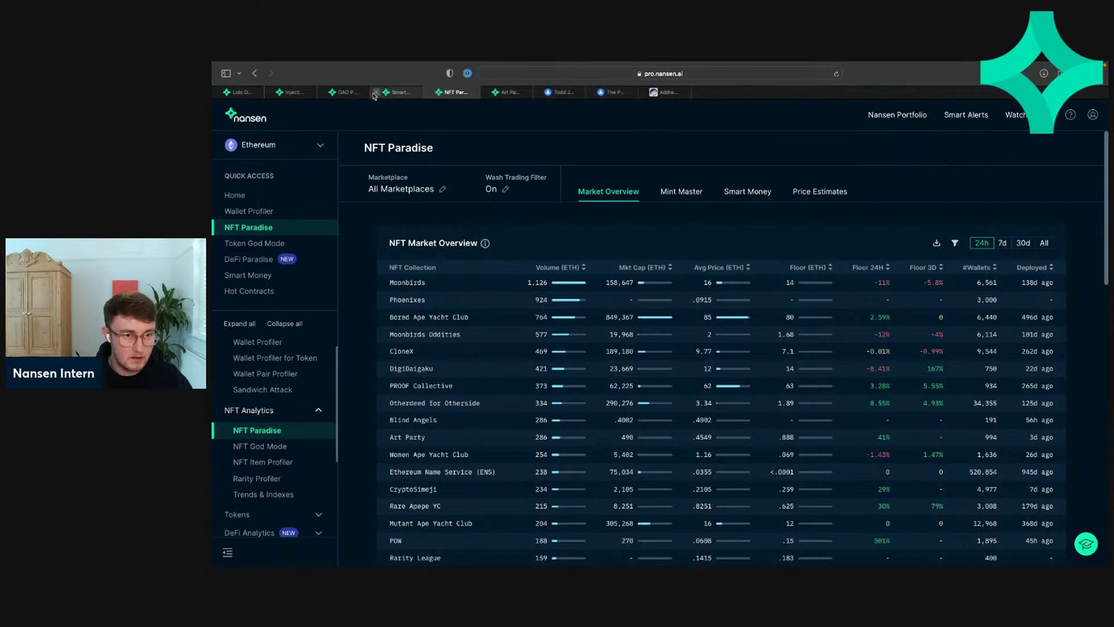
pyautogui.click(375, 93)
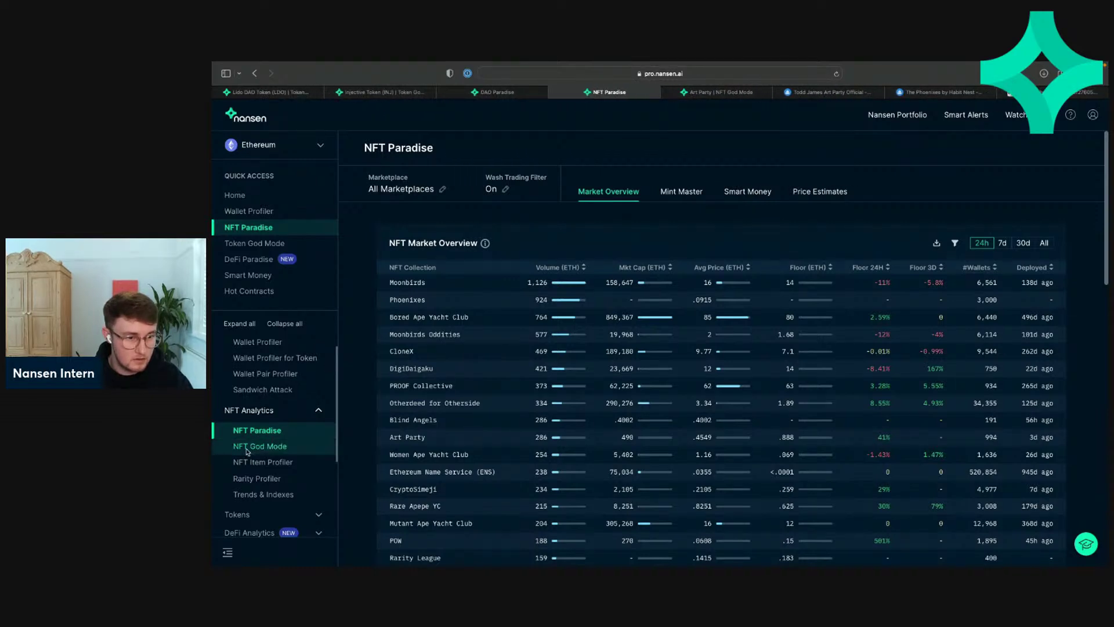
pyautogui.click(258, 447)
# Step: Search 'fin' and load Finiliar in NFT God Mode: .249 ETH floor, 51.4 ETH volume, 10,000 supply
pyautogui.click(680, 259)
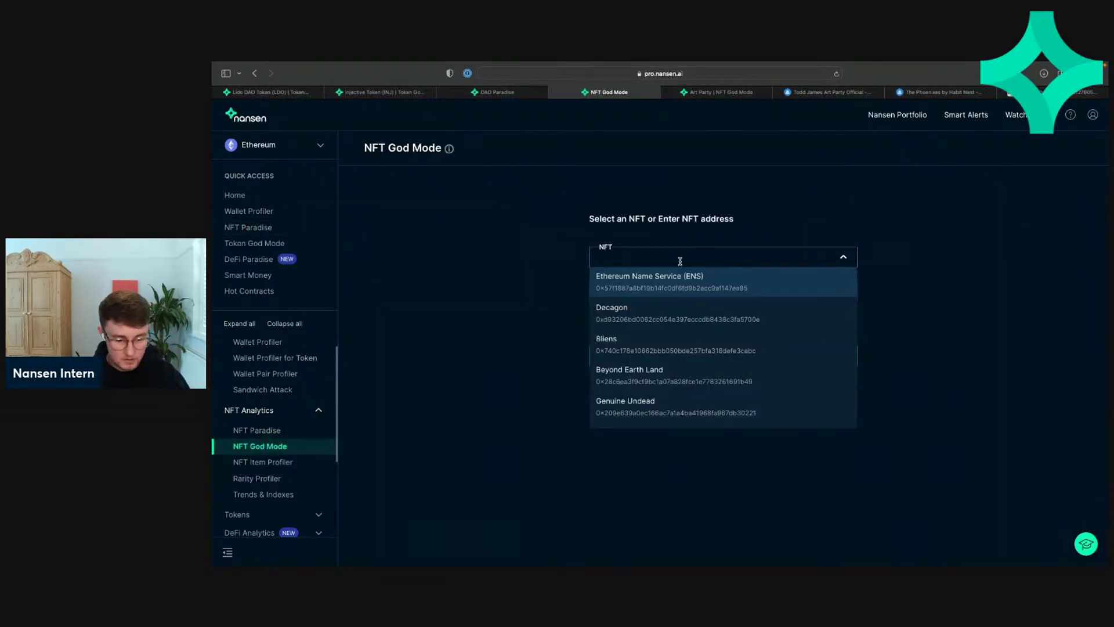
pyautogui.write('finil')
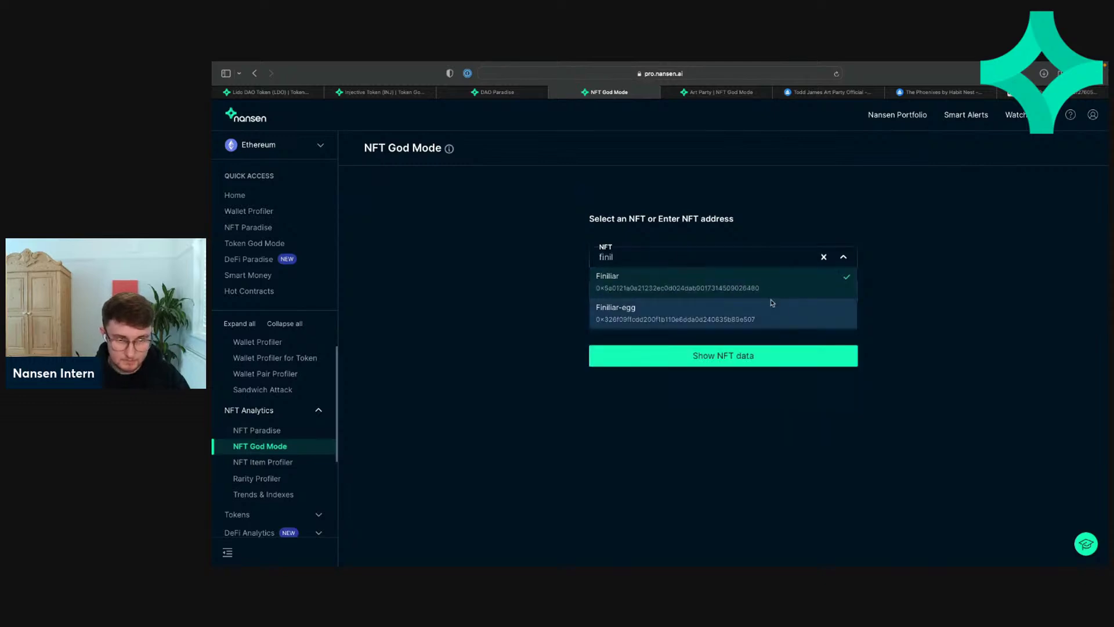
pyautogui.click(740, 282)
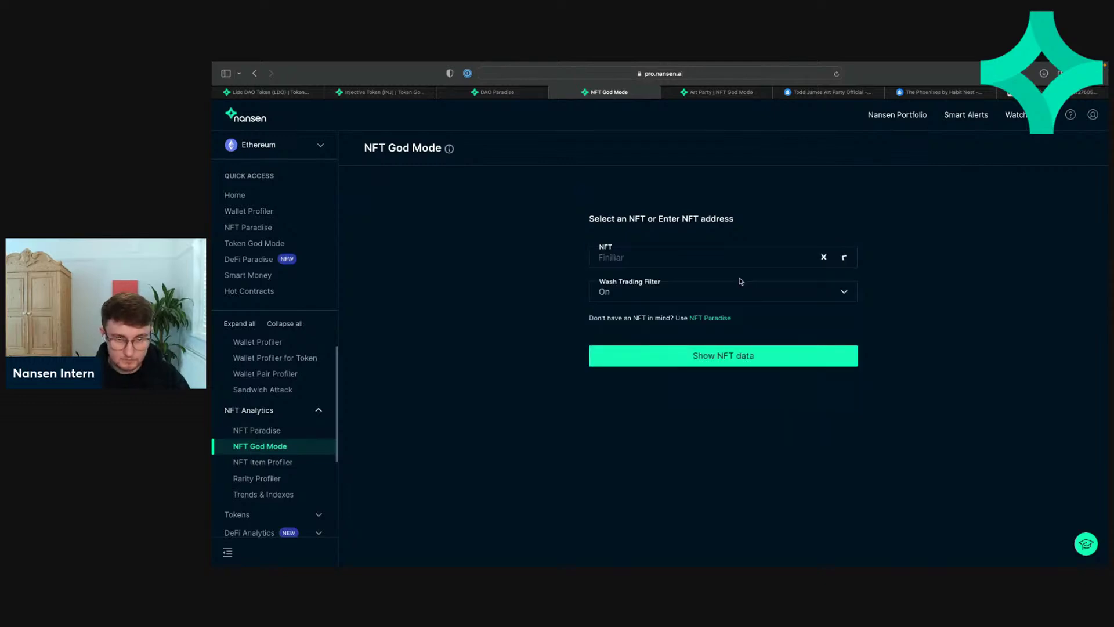
pyautogui.click(708, 356)
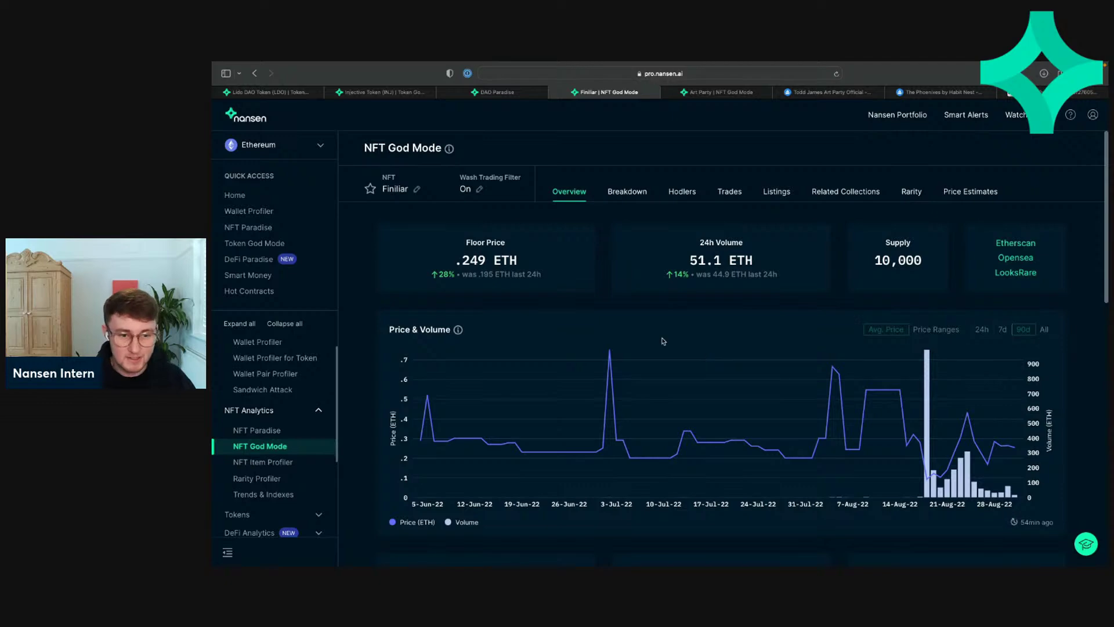
pyautogui.scroll(-5, 663, 342)
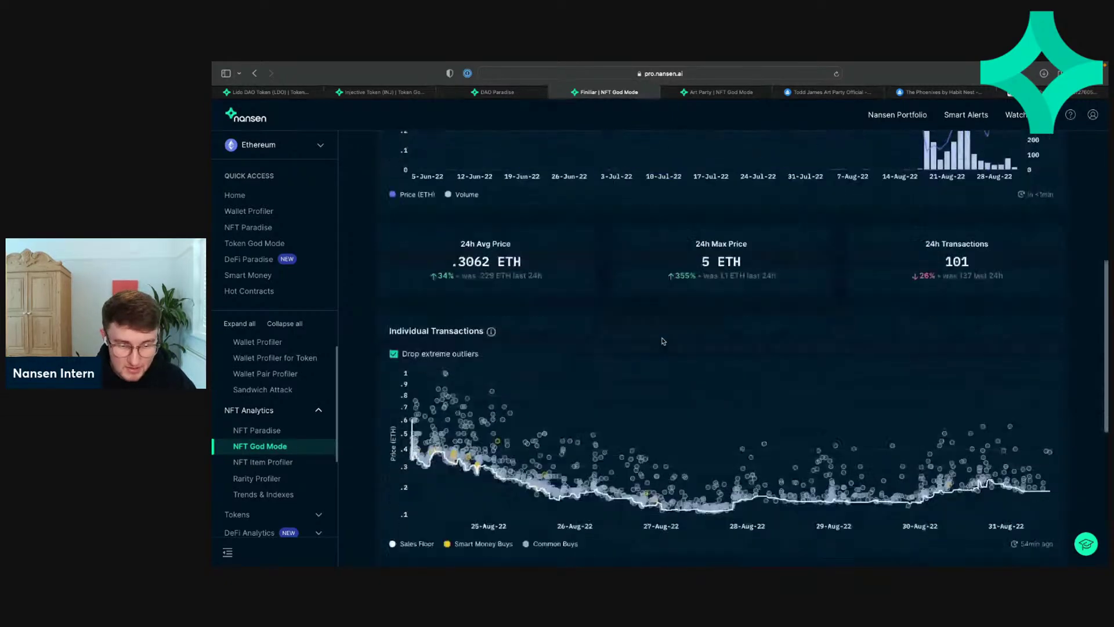
pyautogui.scroll(-4, 663, 342)
pyautogui.scroll(10, 663, 342)
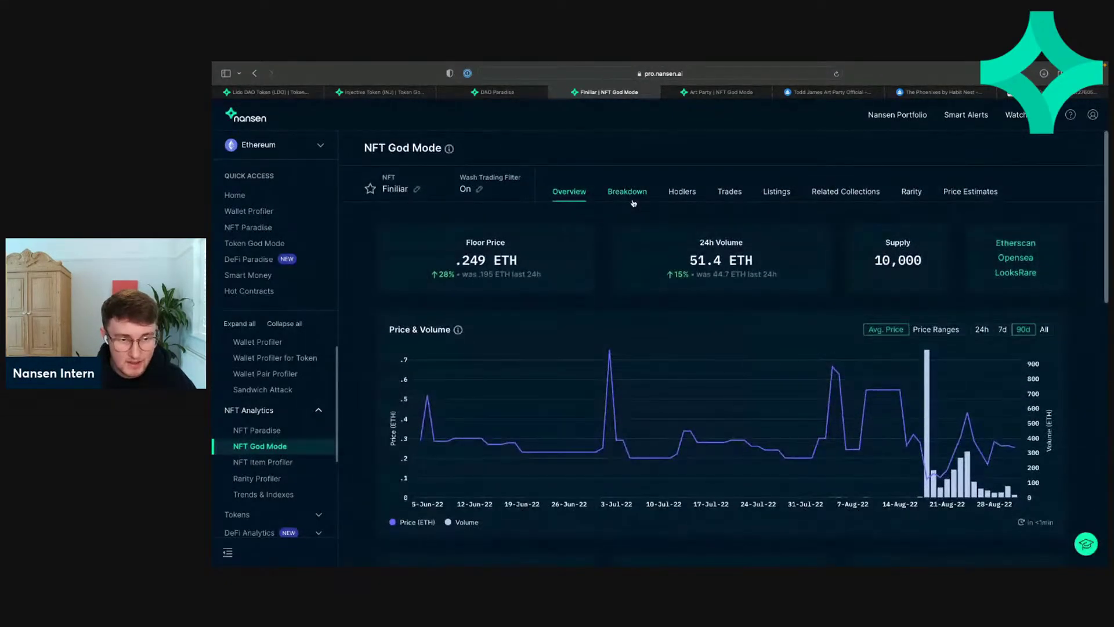
# Step: Open Finiliar's Breakdown tab and scroll down to the Top Balances table
pyautogui.click(632, 198)
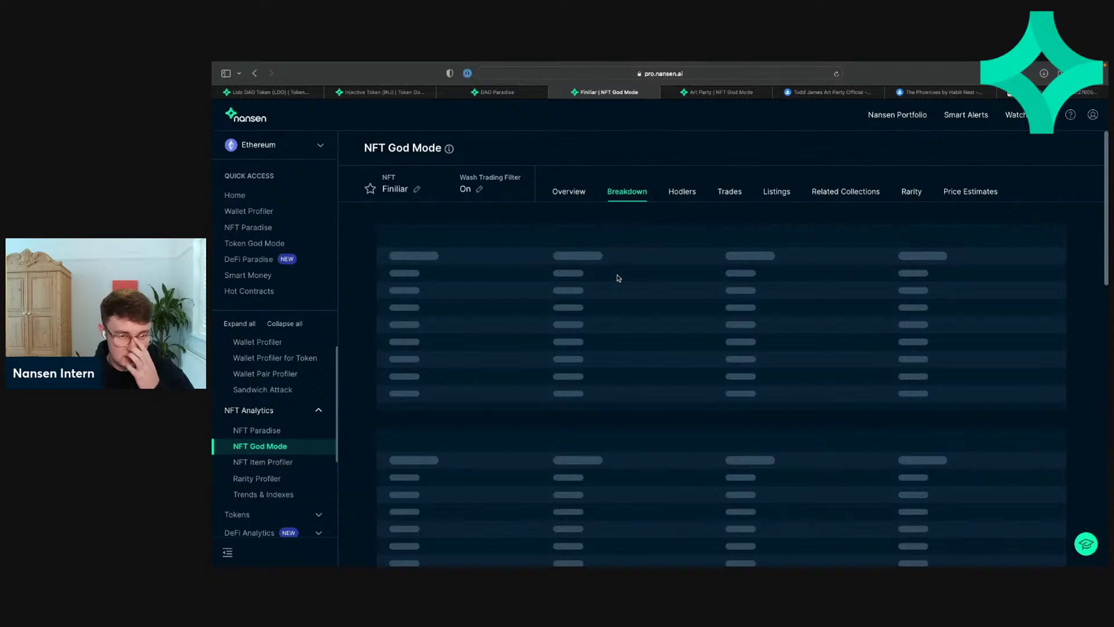
pyautogui.scroll(-2, 585, 283)
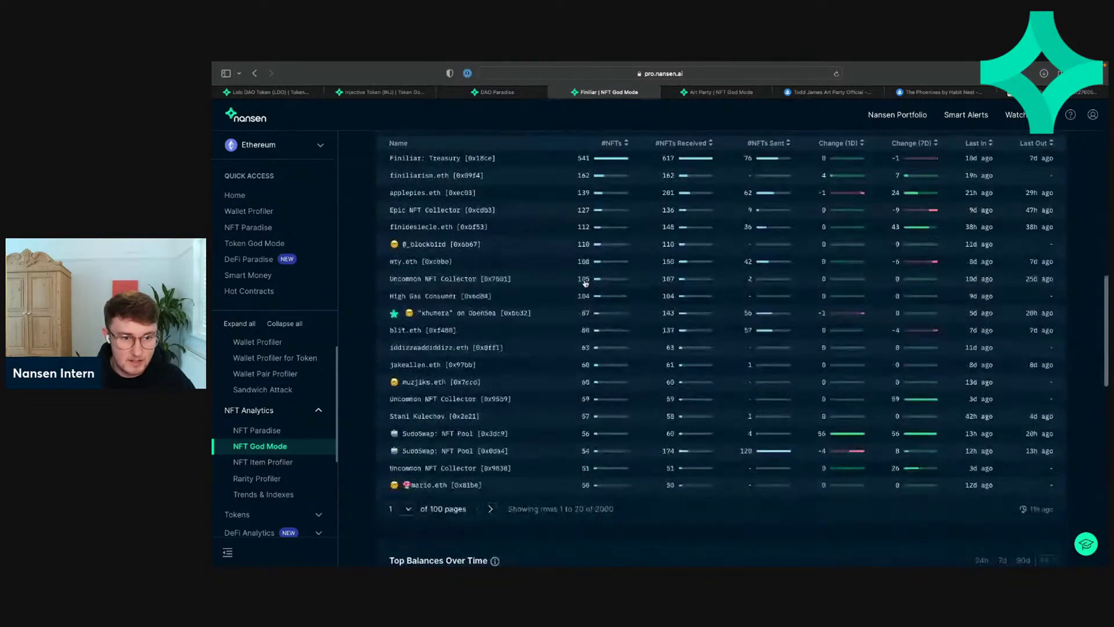
pyautogui.scroll(2, 585, 282)
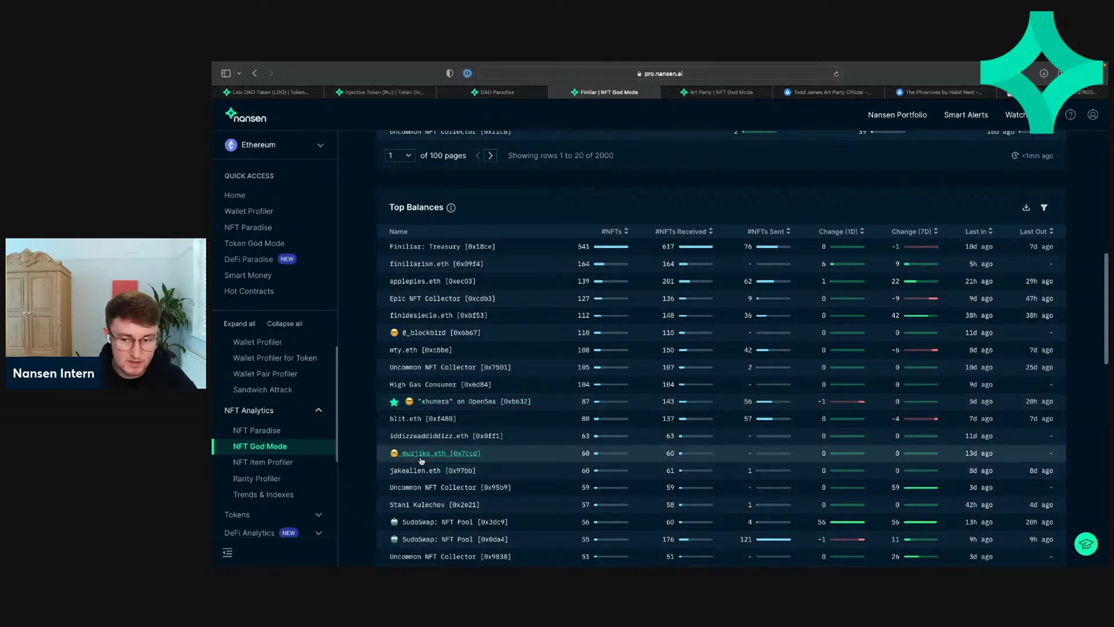
pyautogui.scroll(-1, 427, 447)
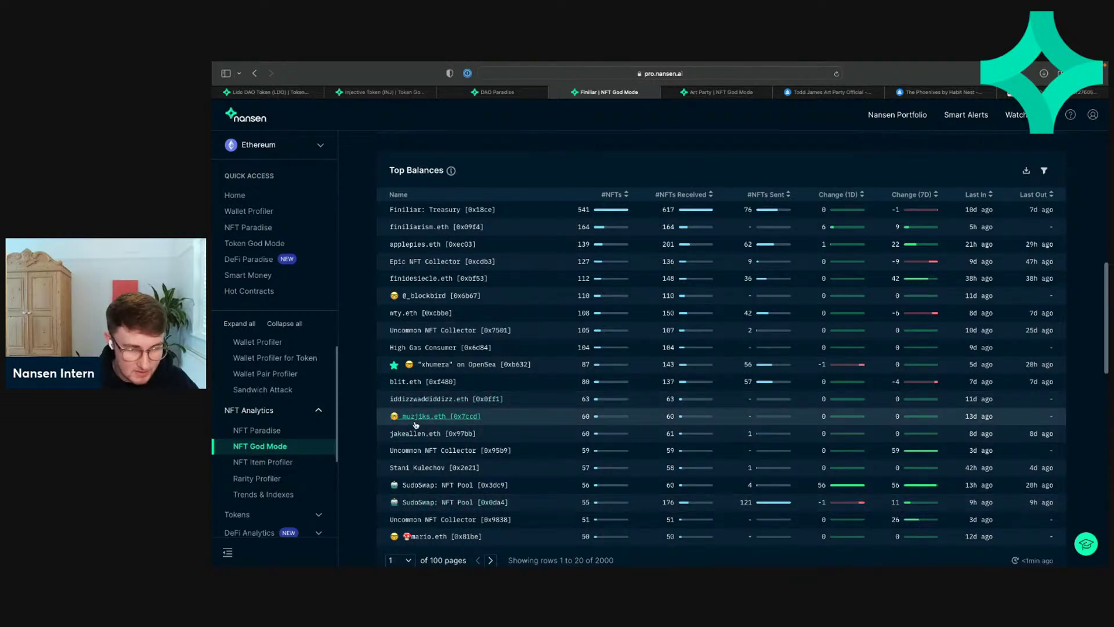
pyautogui.scroll(-1, 478, 539)
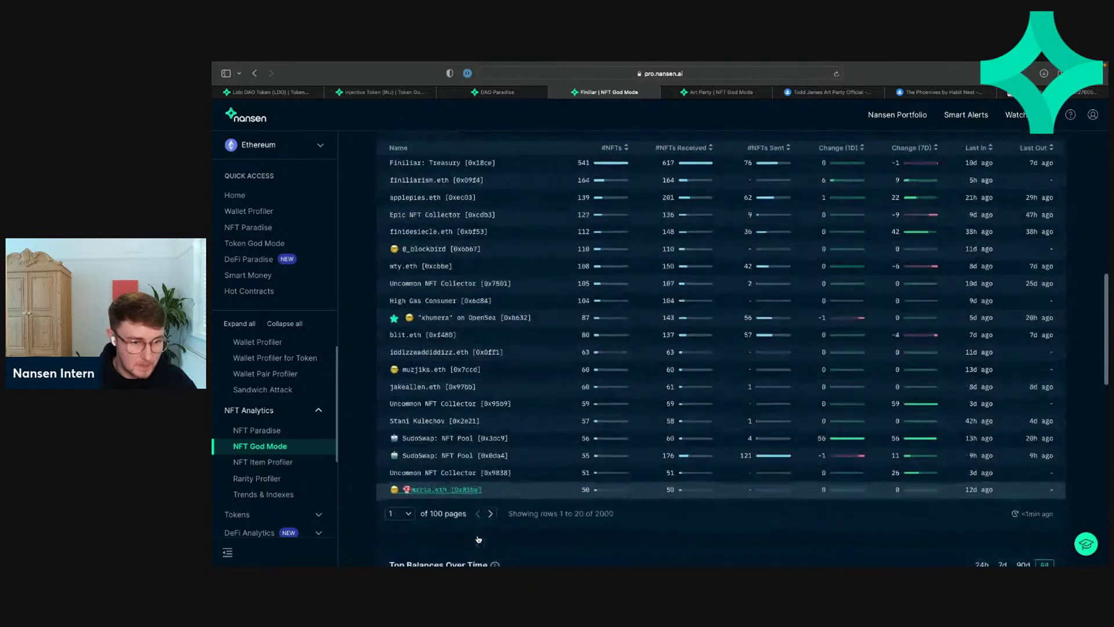
# Step: Move the Top Balances table to page 2, holders 21 to 40
pyautogui.click(491, 512)
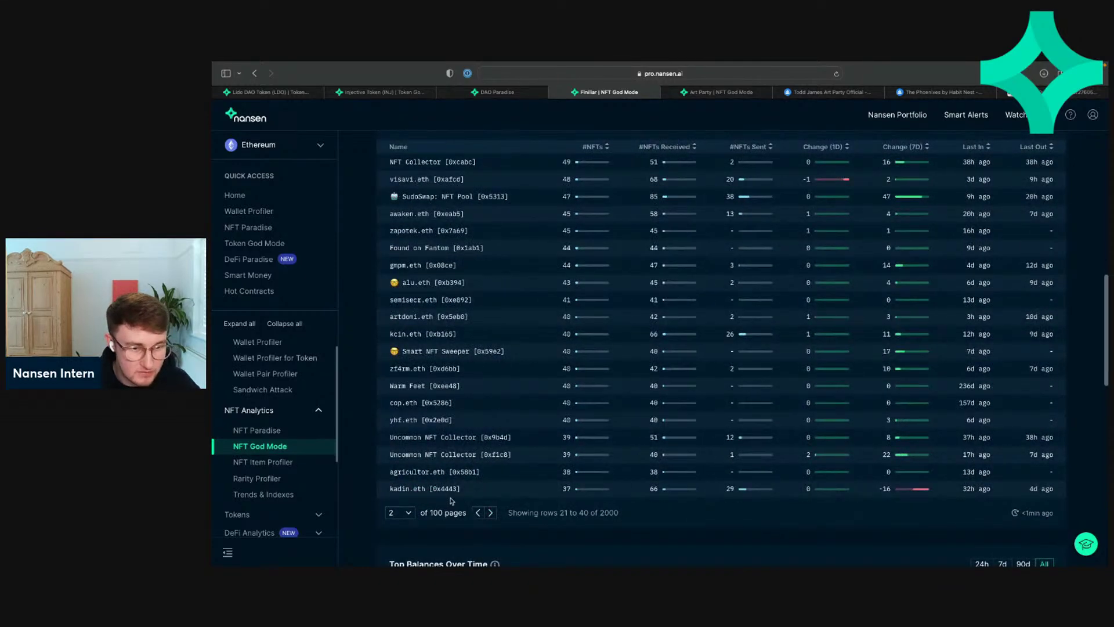
pyautogui.click(478, 513)
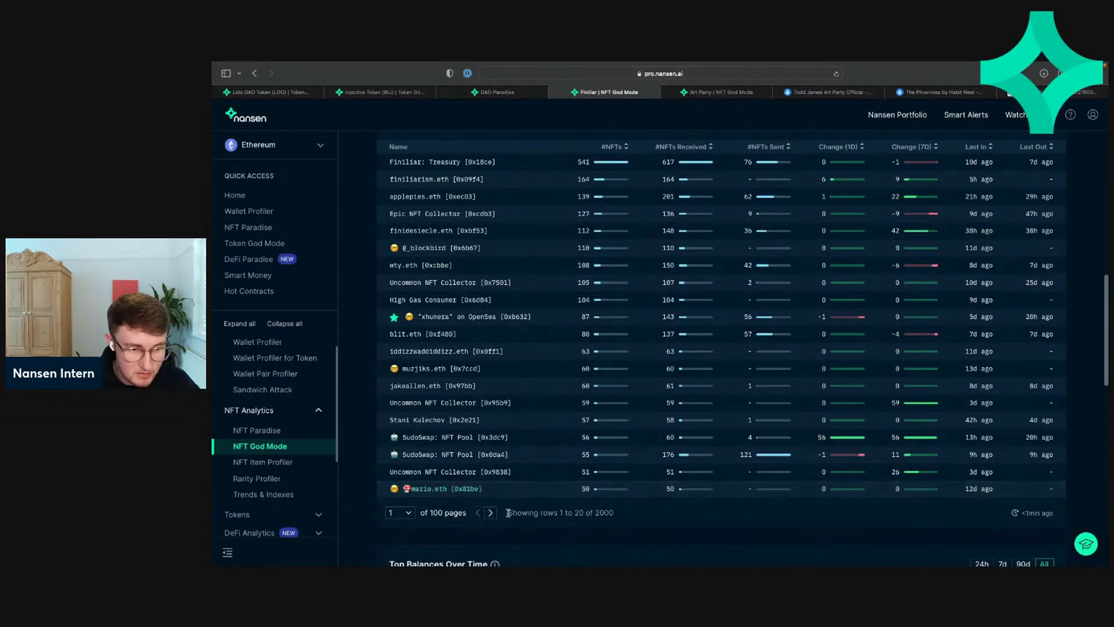
pyautogui.click(491, 513)
pyautogui.scroll(5, 529, 457)
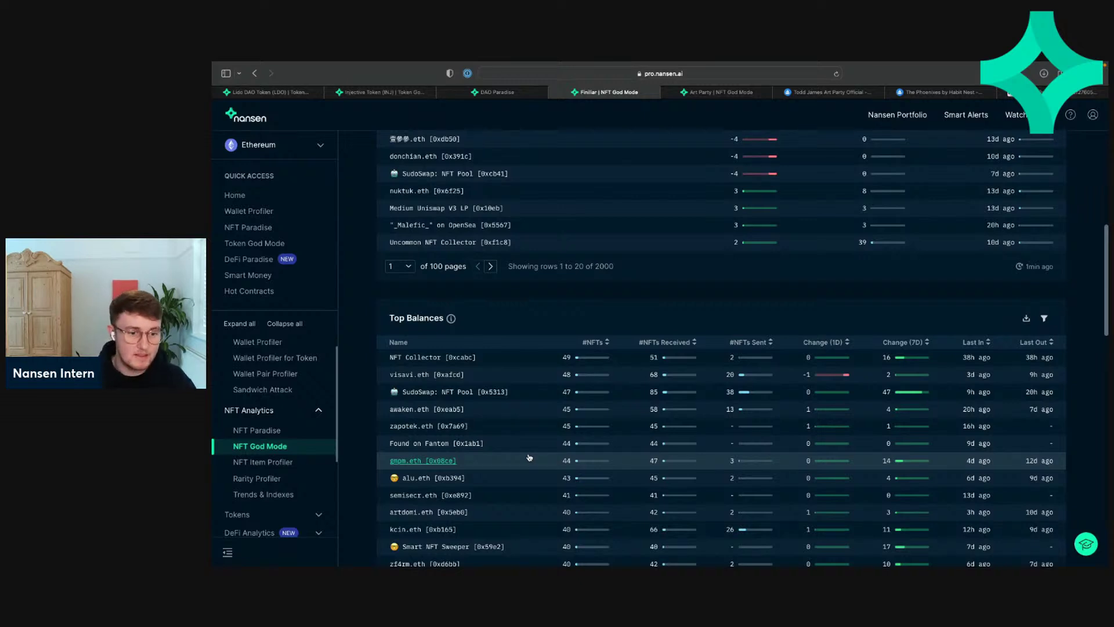
pyautogui.scroll(1, 529, 458)
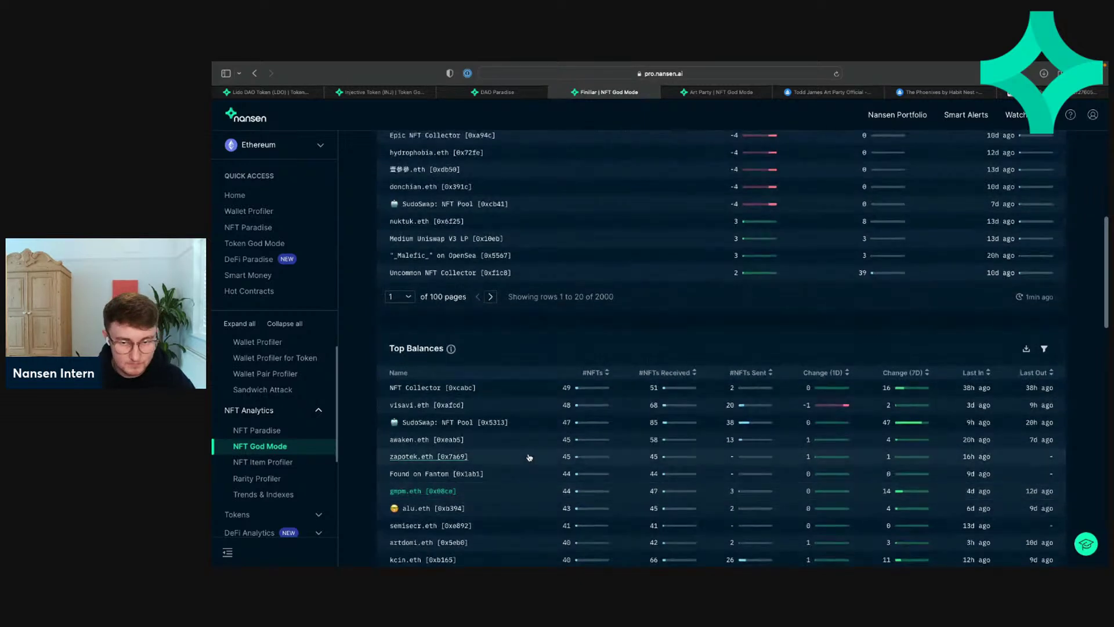
pyautogui.scroll(7, 529, 457)
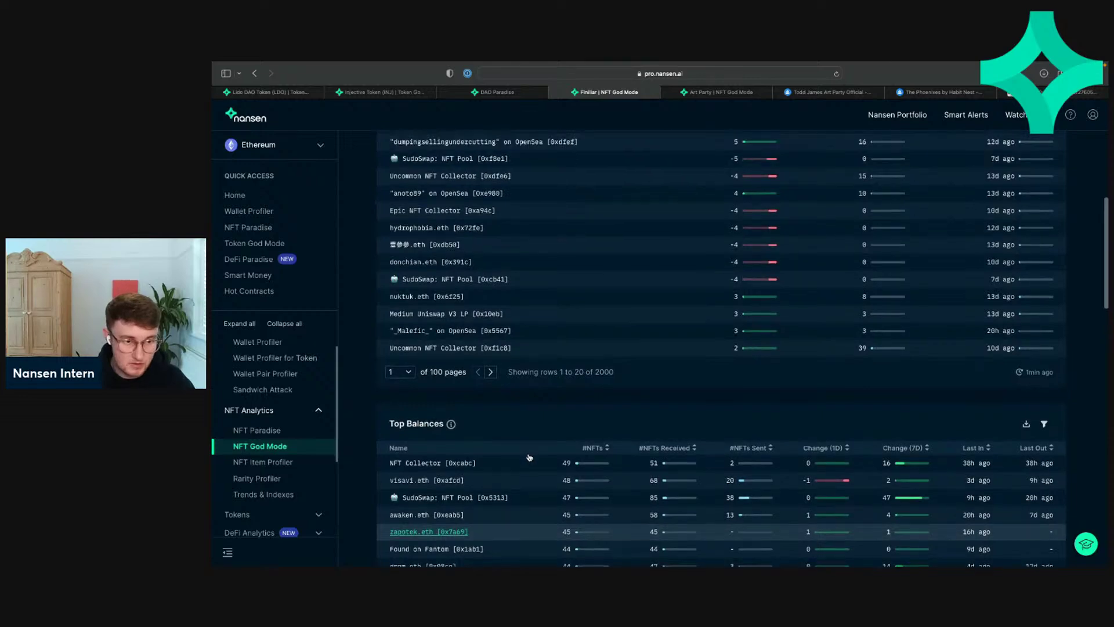
pyautogui.scroll(3, 529, 457)
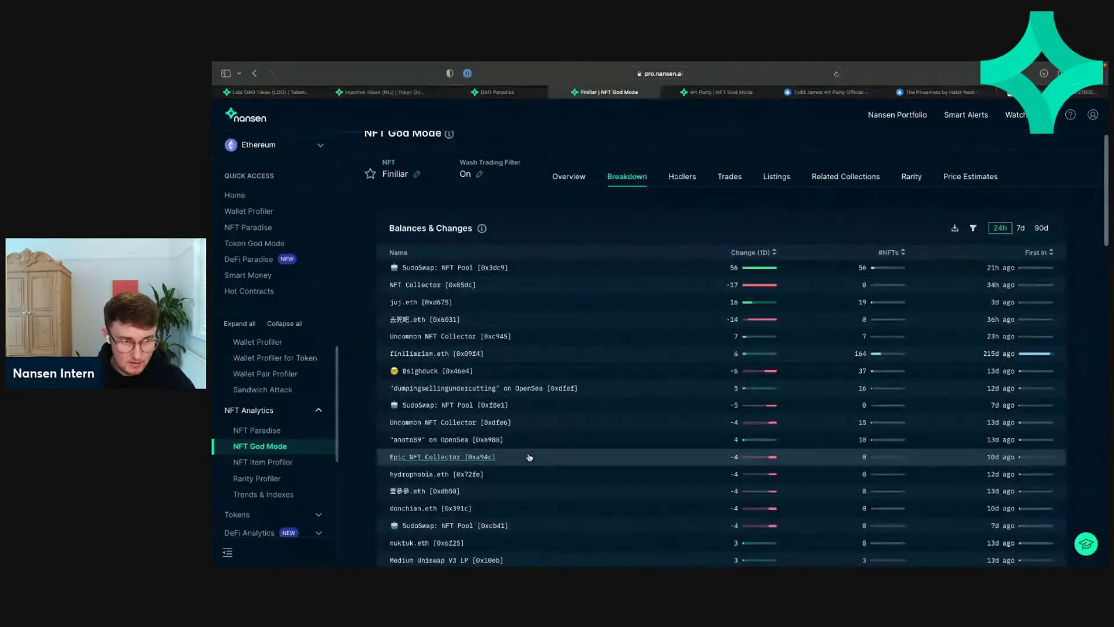
pyautogui.click(754, 252)
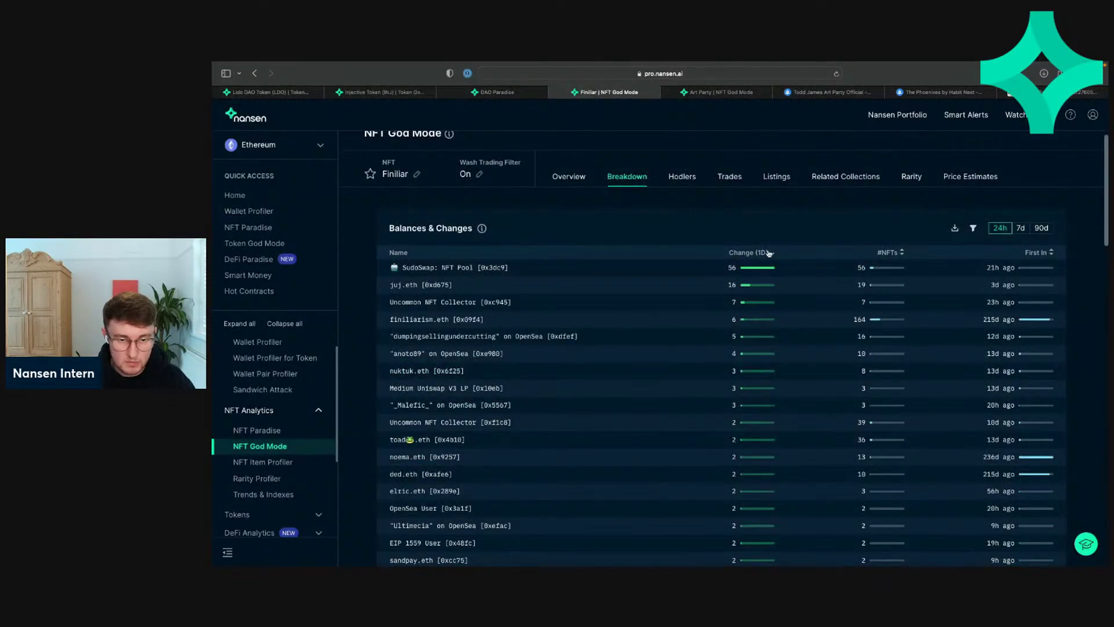
pyautogui.click(755, 252)
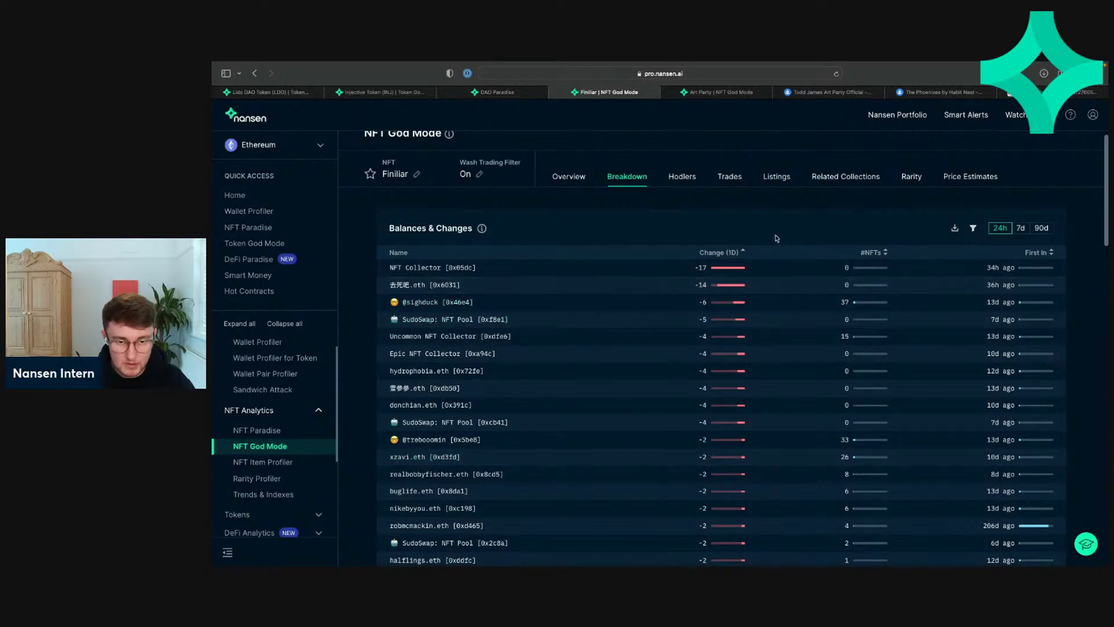
pyautogui.click(726, 253)
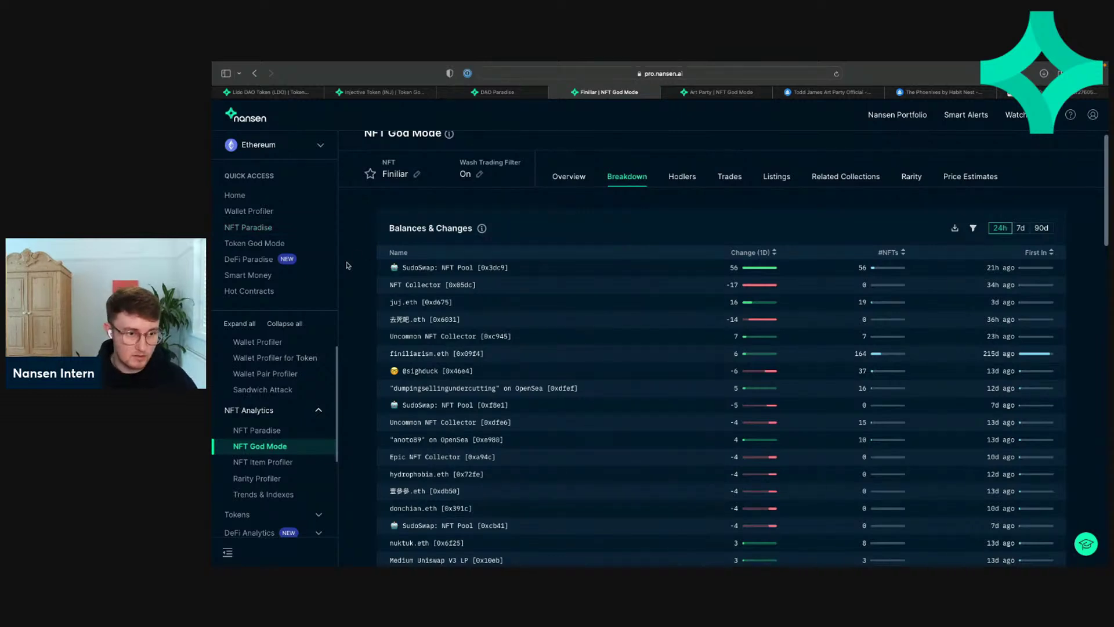
pyautogui.scroll(-3, 306, 357)
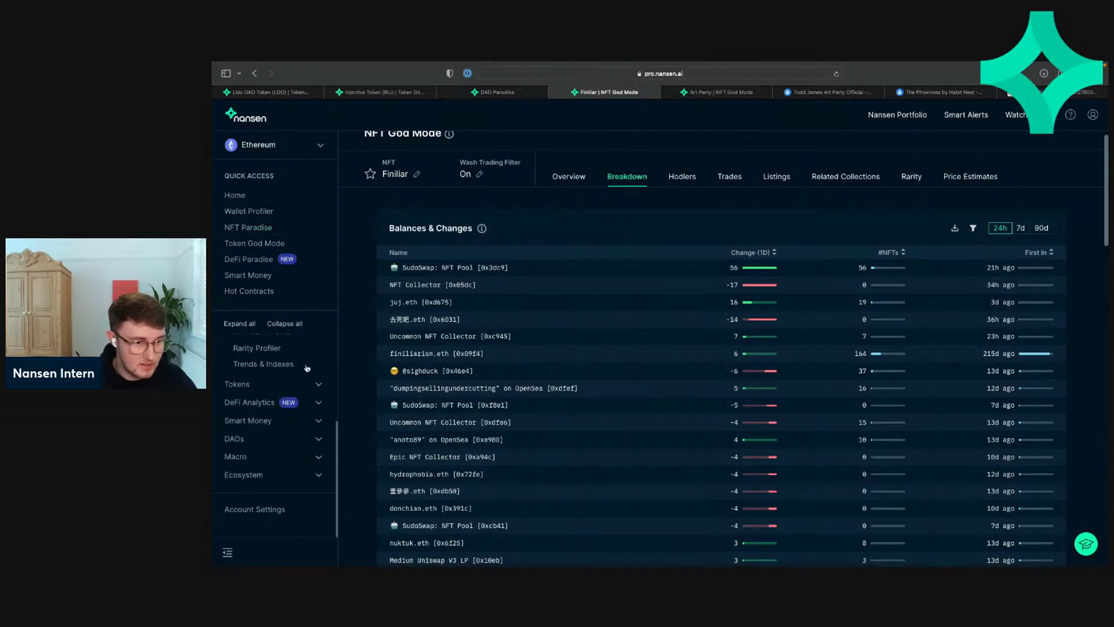
# Step: Open DeFi Paradise from the DeFi analytics section and look over its pool tables
pyautogui.click(257, 404)
pyautogui.click(270, 421)
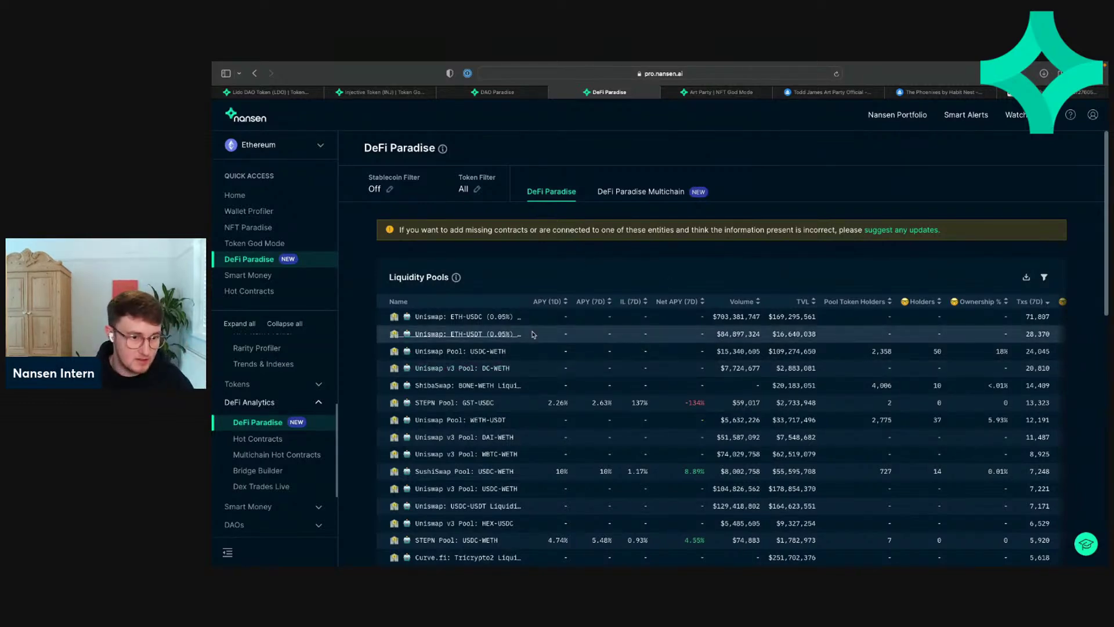
pyautogui.scroll(-5, 528, 316)
pyautogui.scroll(-3, 527, 316)
pyautogui.scroll(10, 427, 282)
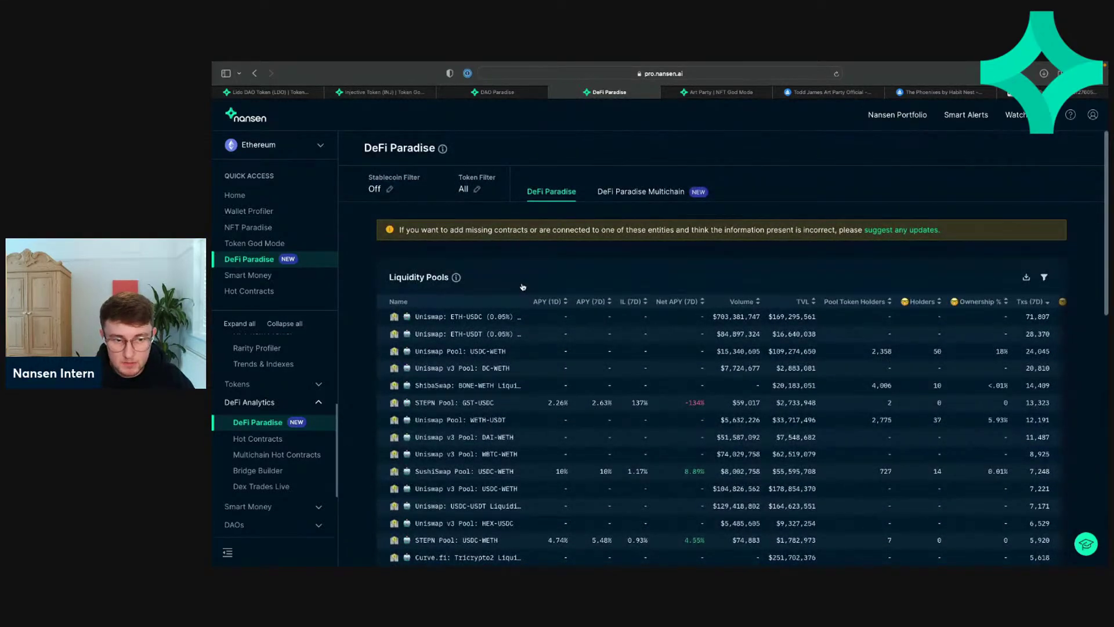
pyautogui.scroll(-6, 524, 286)
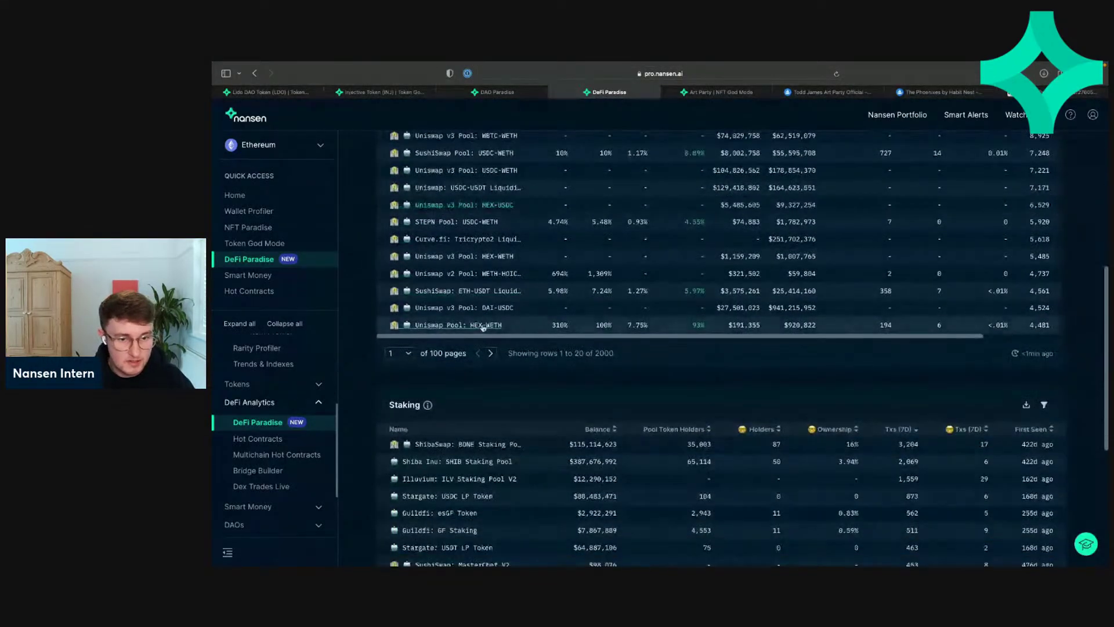
pyautogui.scroll(-3, 540, 364)
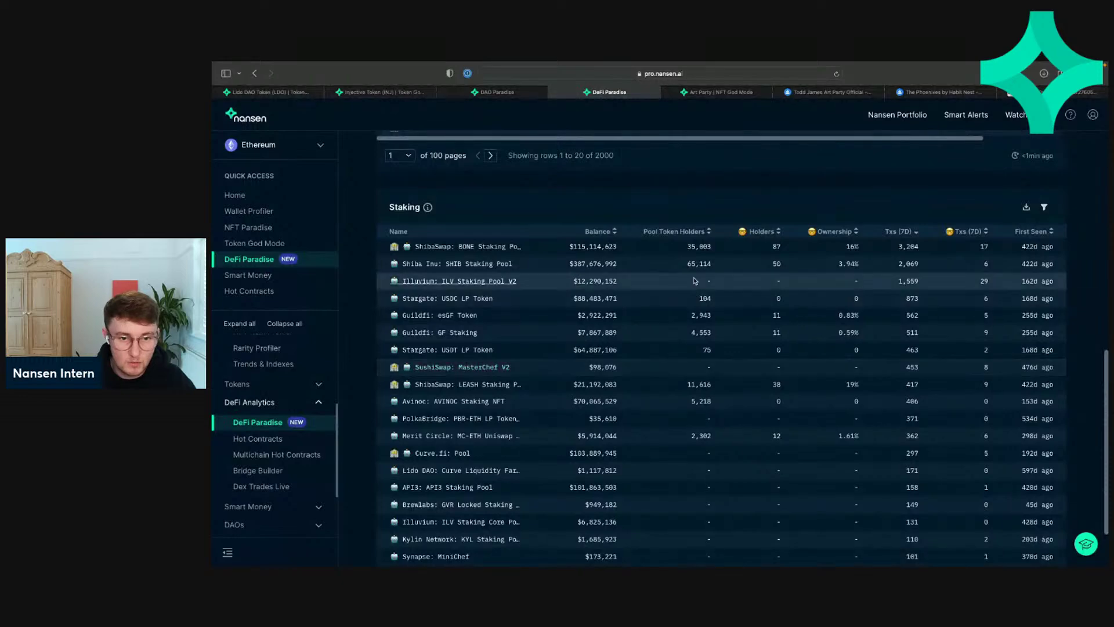
pyautogui.scroll(1, 694, 280)
pyautogui.scroll(8, 694, 281)
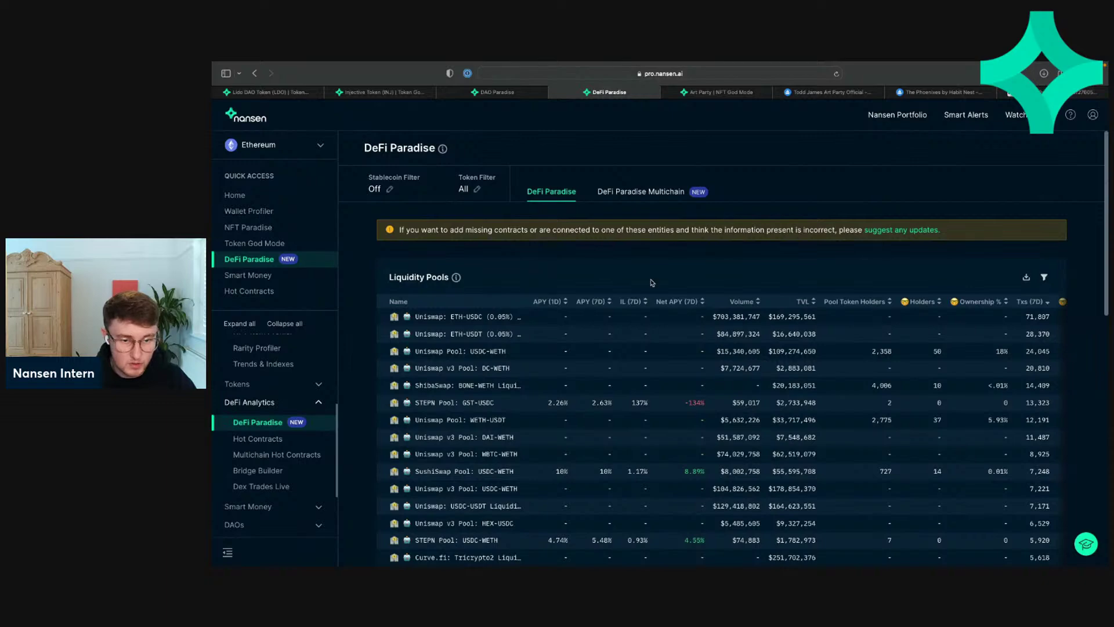
pyautogui.scroll(-2, 651, 282)
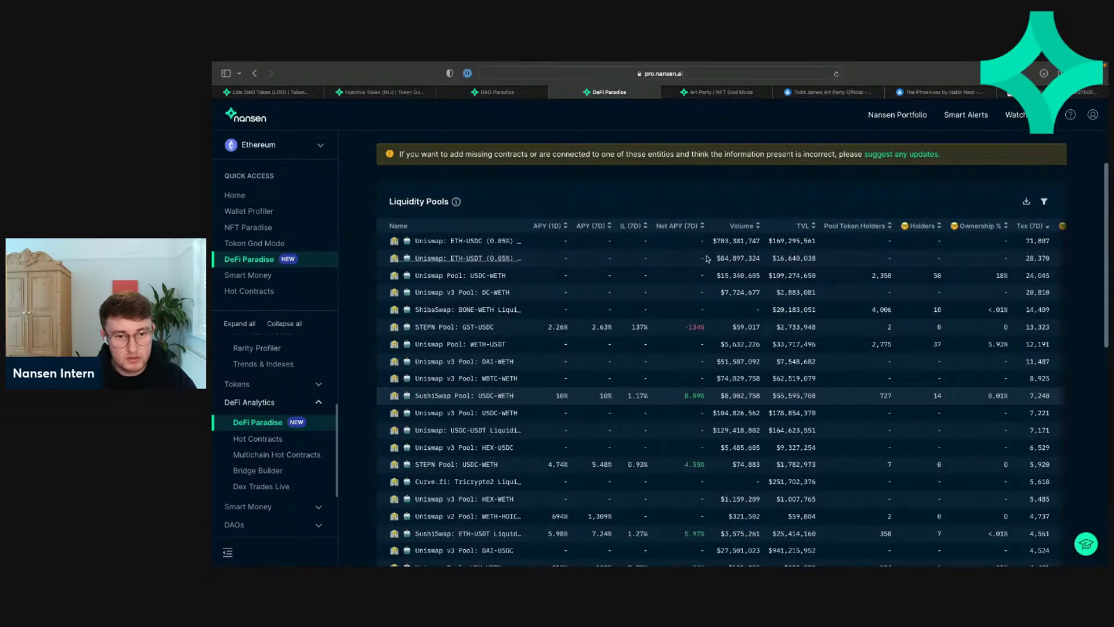
# Step: Sort the liquidity pools by Net APY (7D), highest first, and page through to page 3
pyautogui.click(681, 226)
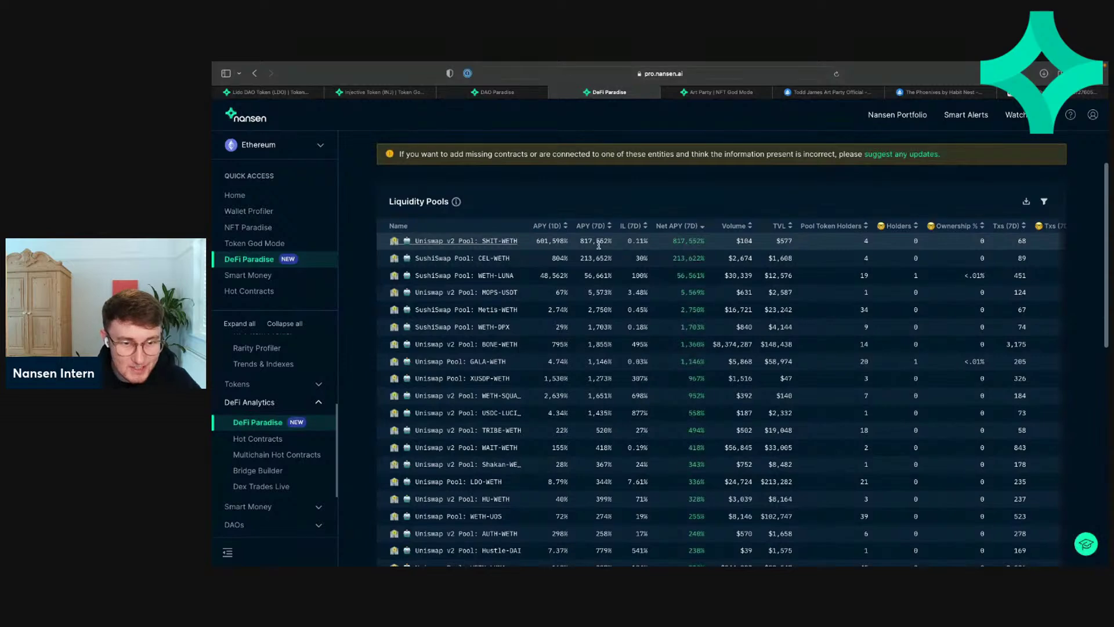
pyautogui.scroll(-2, 580, 324)
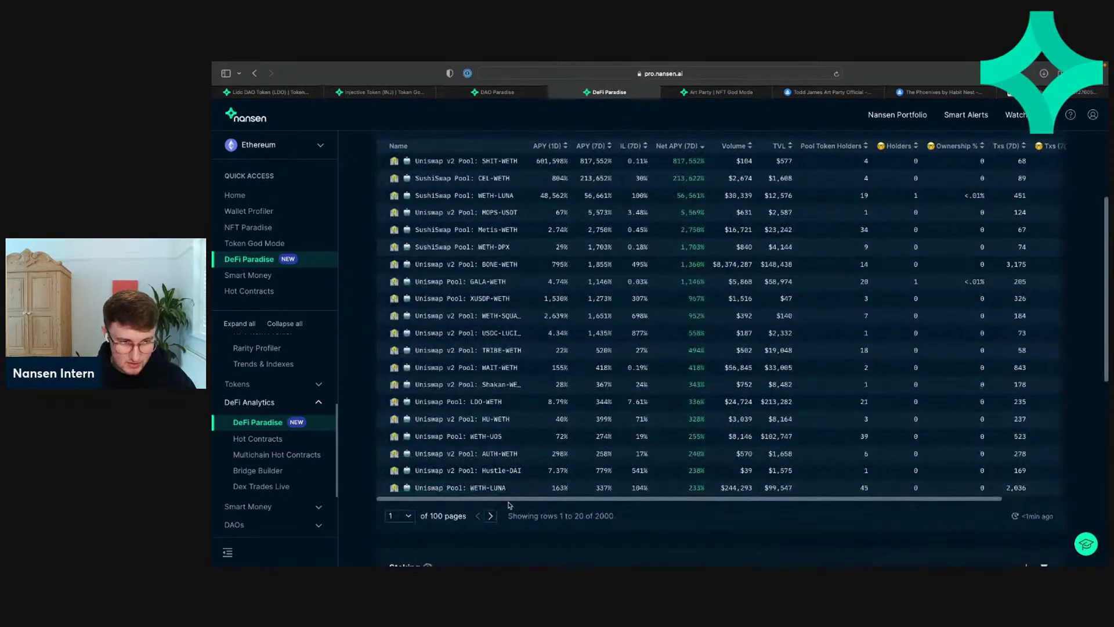
pyautogui.click(491, 516)
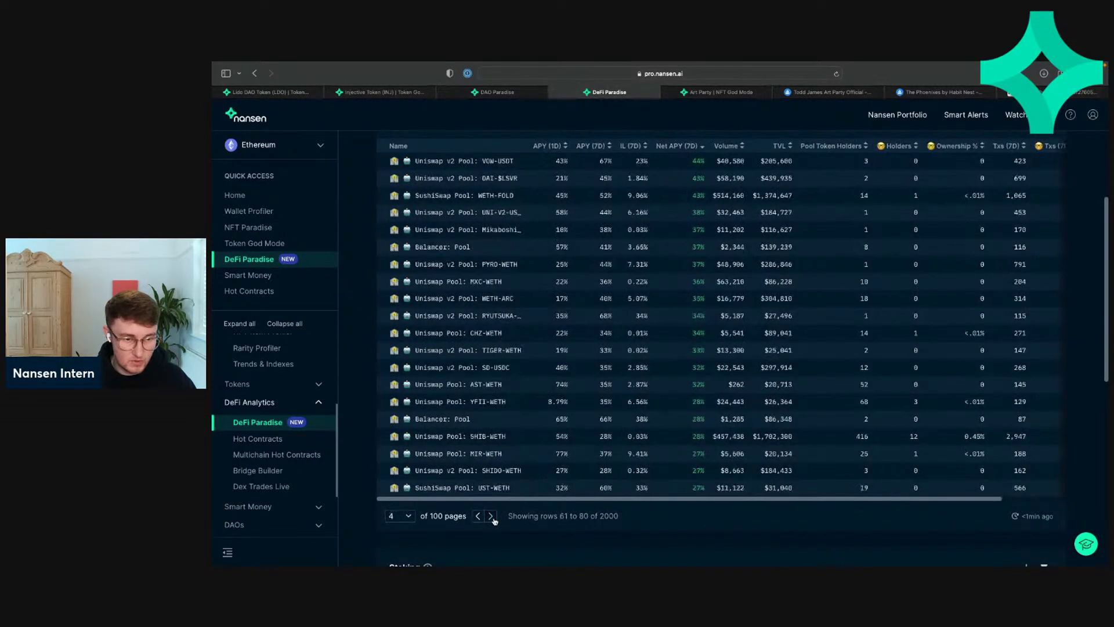
pyautogui.click(491, 516)
pyautogui.scroll(2, 812, 212)
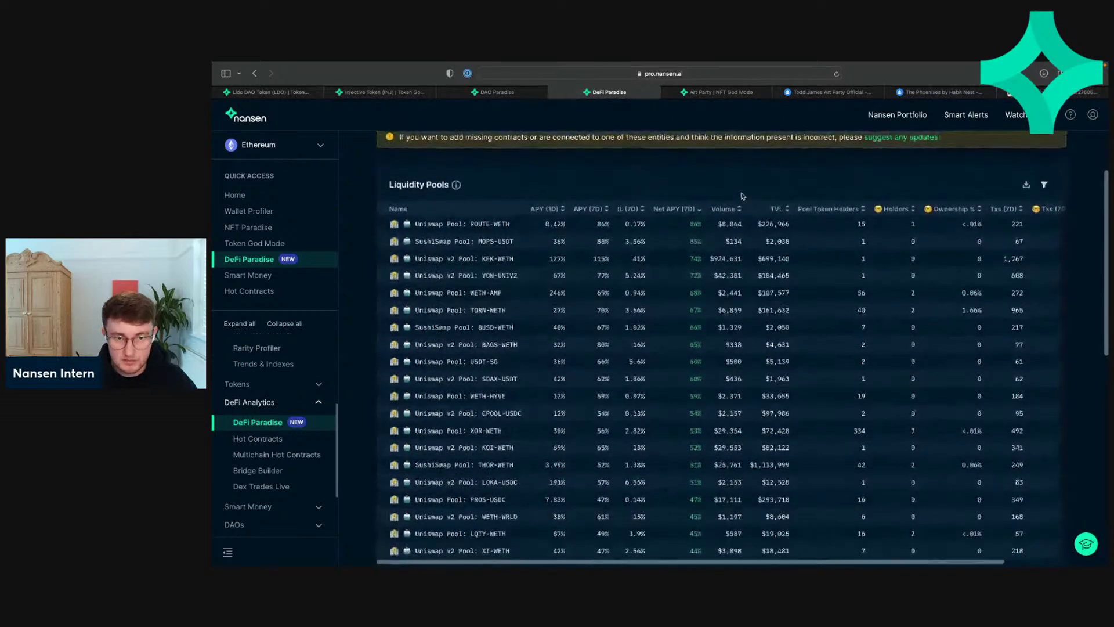
# Step: Re-sort the pools by Volume, largest first, and return to page 1
pyautogui.click(723, 211)
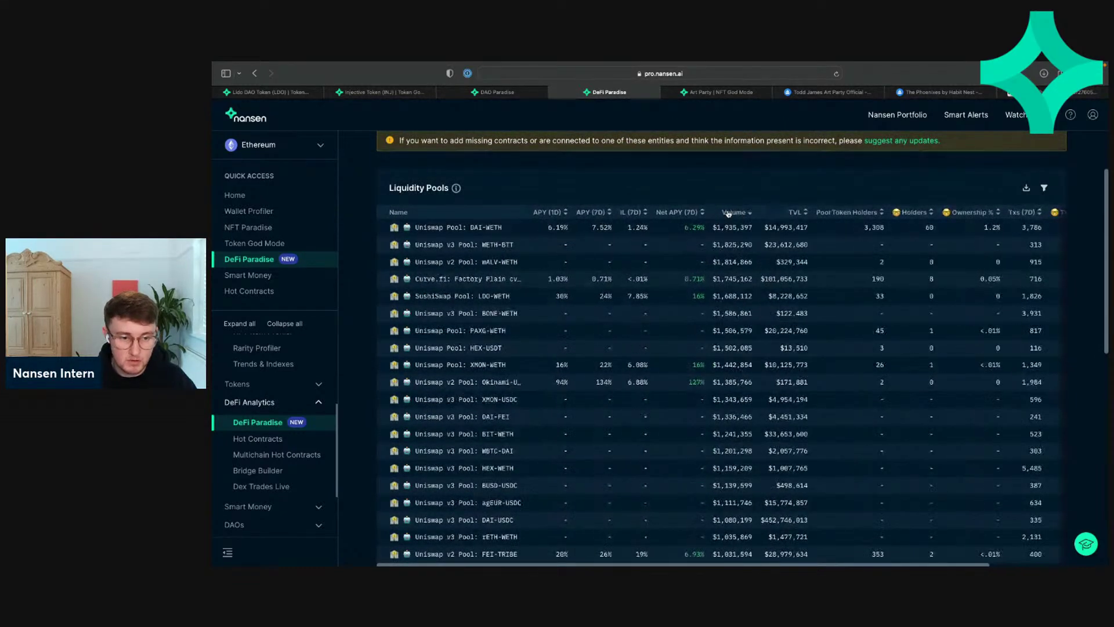
pyautogui.scroll(-2, 528, 523)
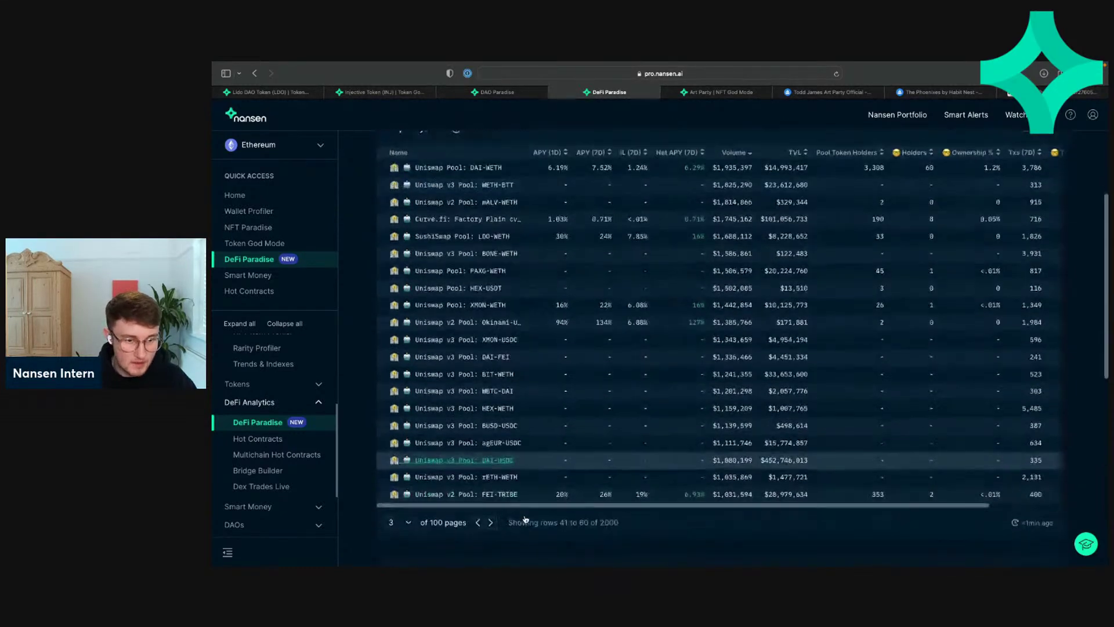
pyautogui.doubleClick(478, 522)
pyautogui.scroll(2, 631, 532)
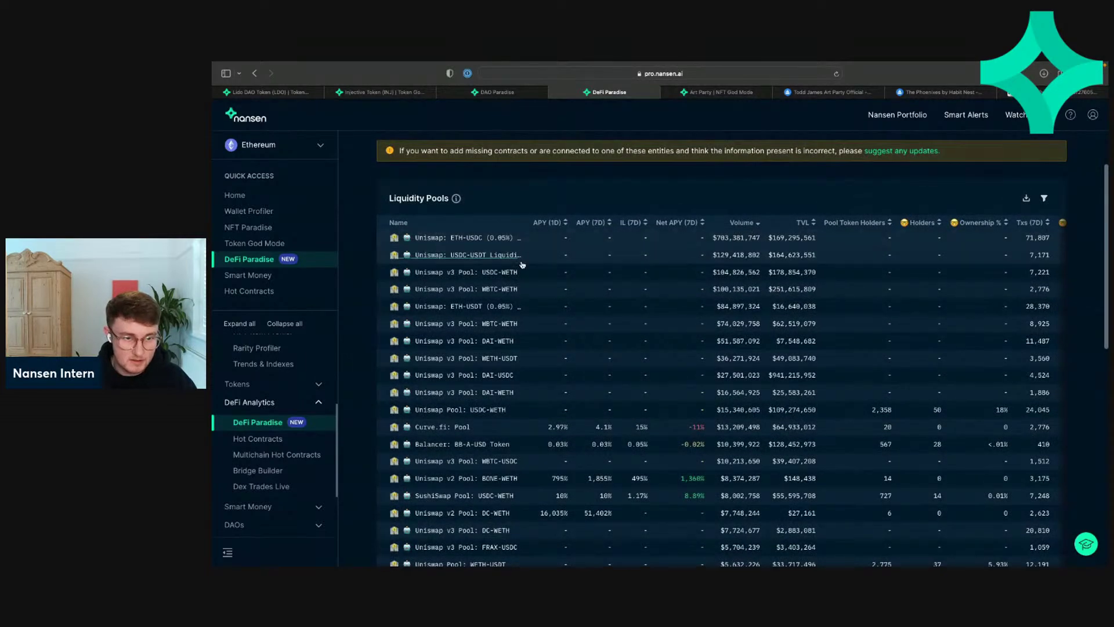
# Step: Rank the liquidity pools by Holders, most first
pyautogui.moveTo(669, 225)
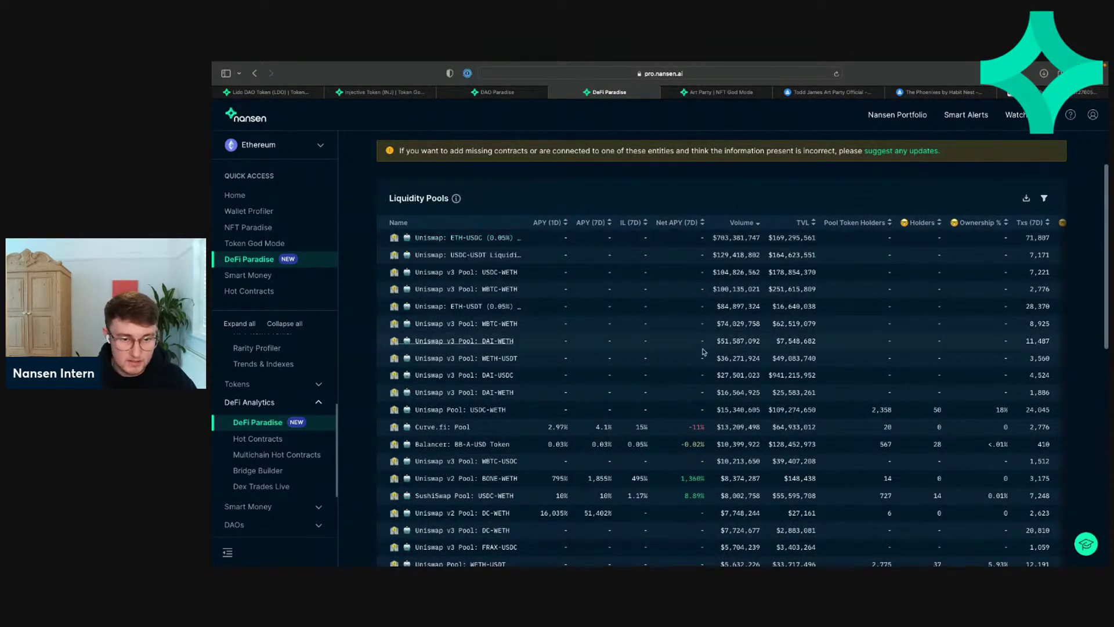
pyautogui.click(933, 224)
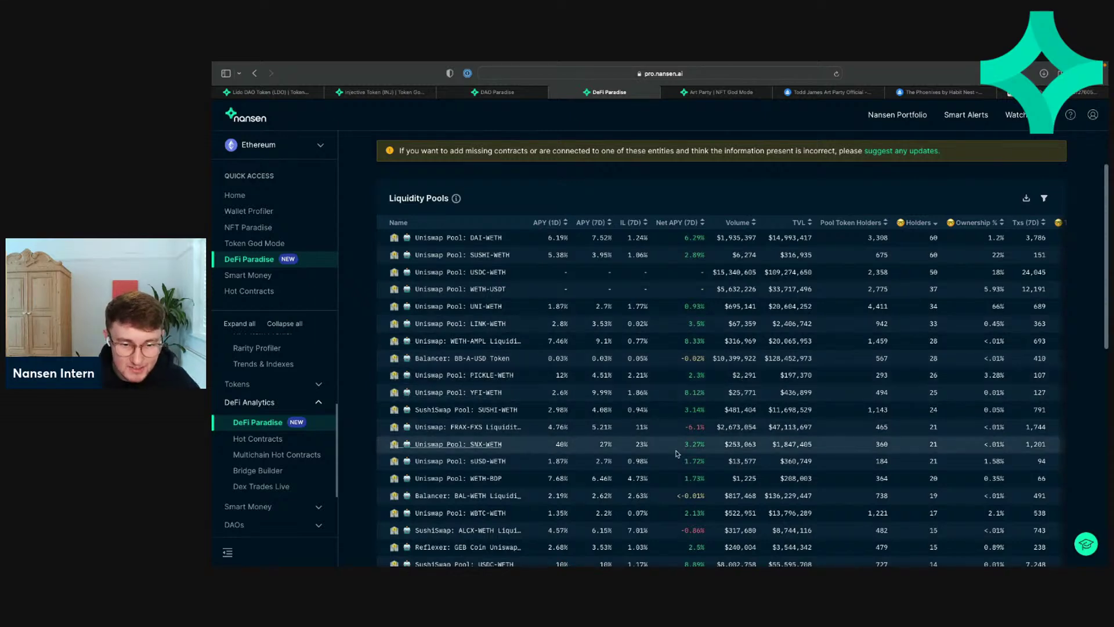
pyautogui.scroll(-1, 676, 454)
pyautogui.scroll(-6, 677, 454)
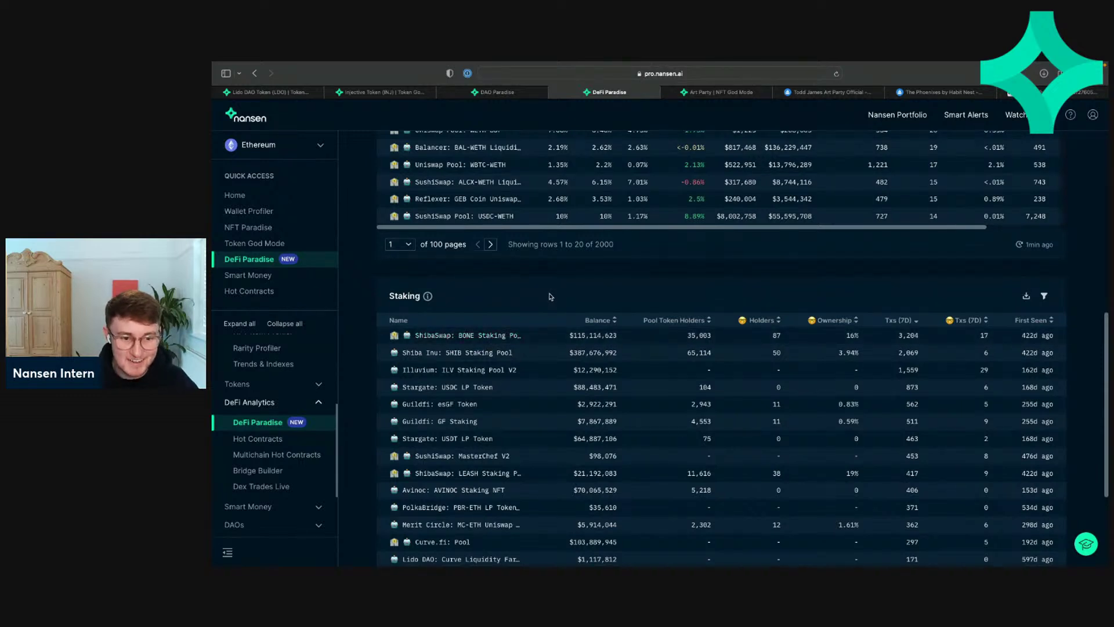
# Step: Flip the Staking pools forward several pages, back to page 1, then to page 2, and scroll to top
pyautogui.scroll(-1, 550, 296)
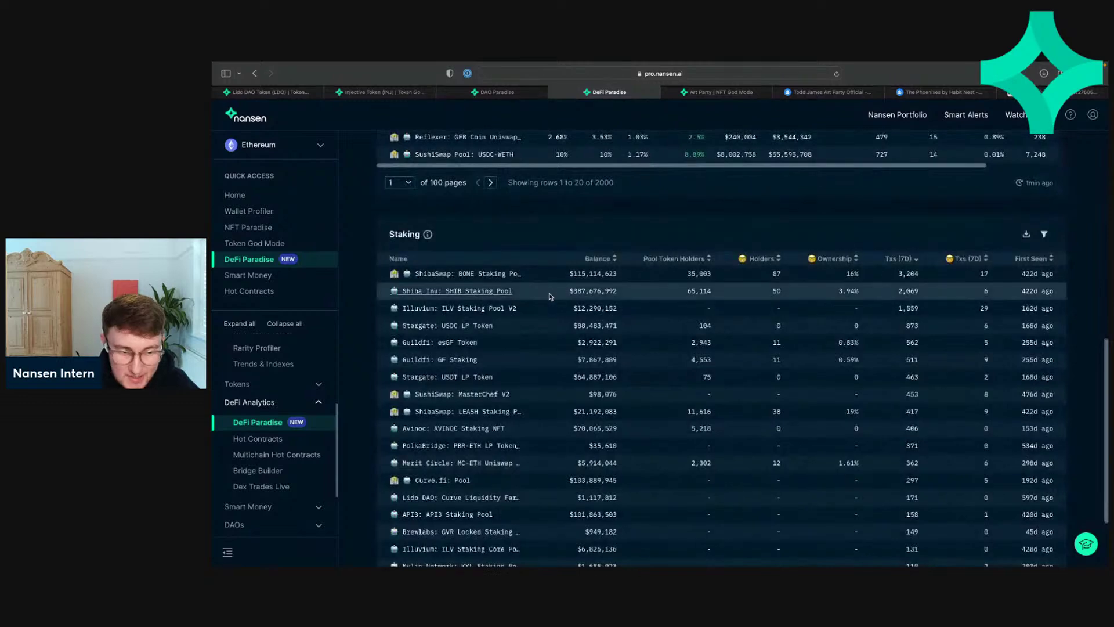
pyautogui.scroll(-2, 548, 348)
pyautogui.click(481, 524)
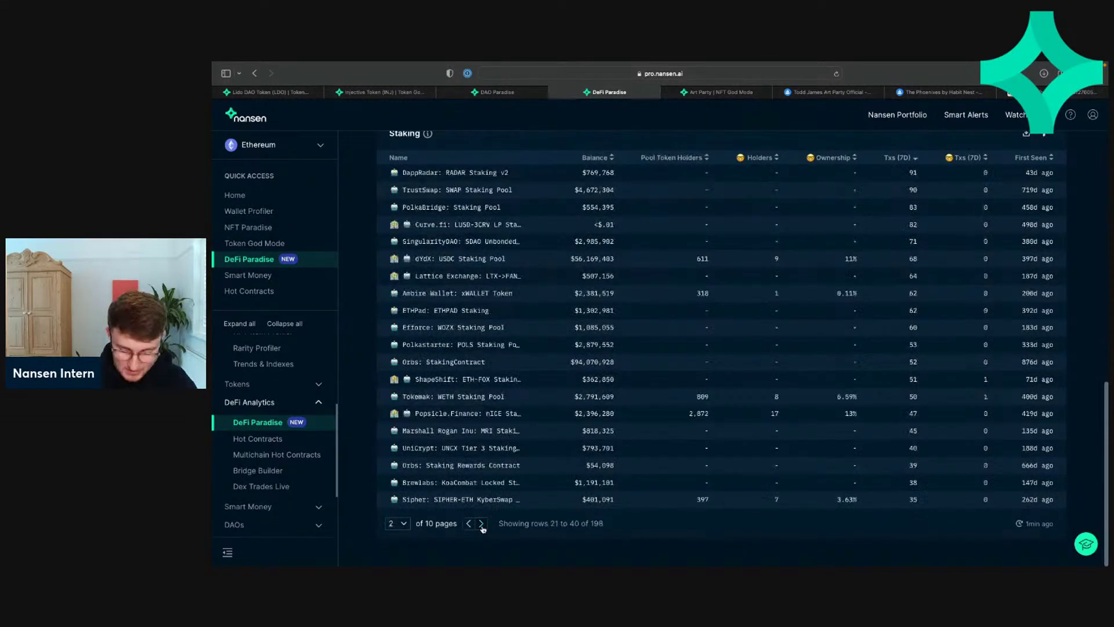
pyautogui.click(481, 524)
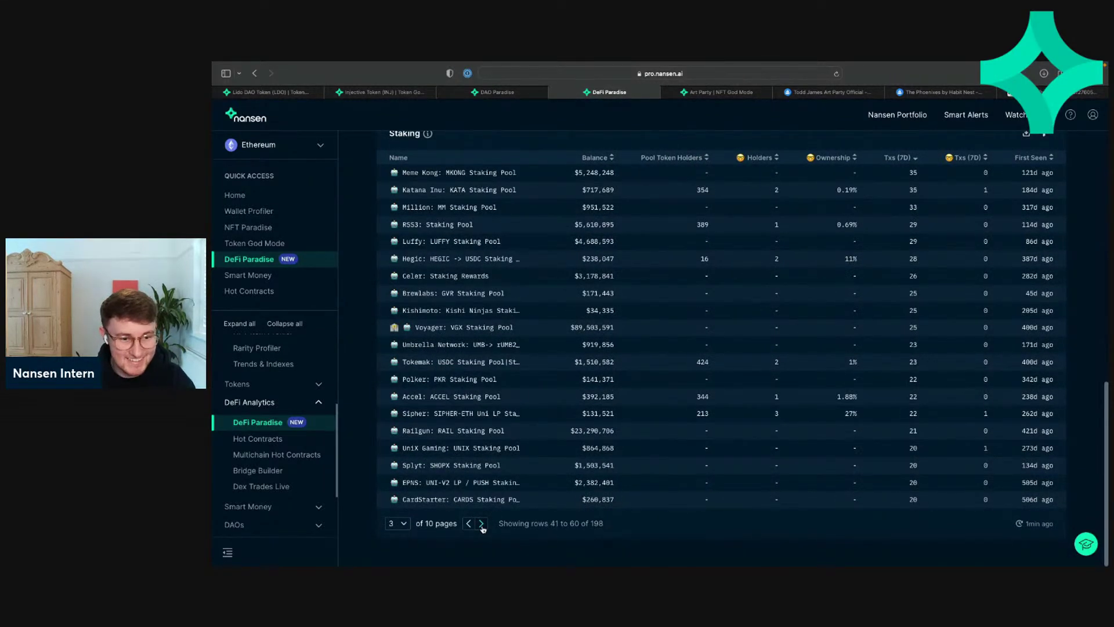
pyautogui.click(482, 524)
pyautogui.click(482, 524)
pyautogui.click(468, 524)
pyautogui.click(468, 524)
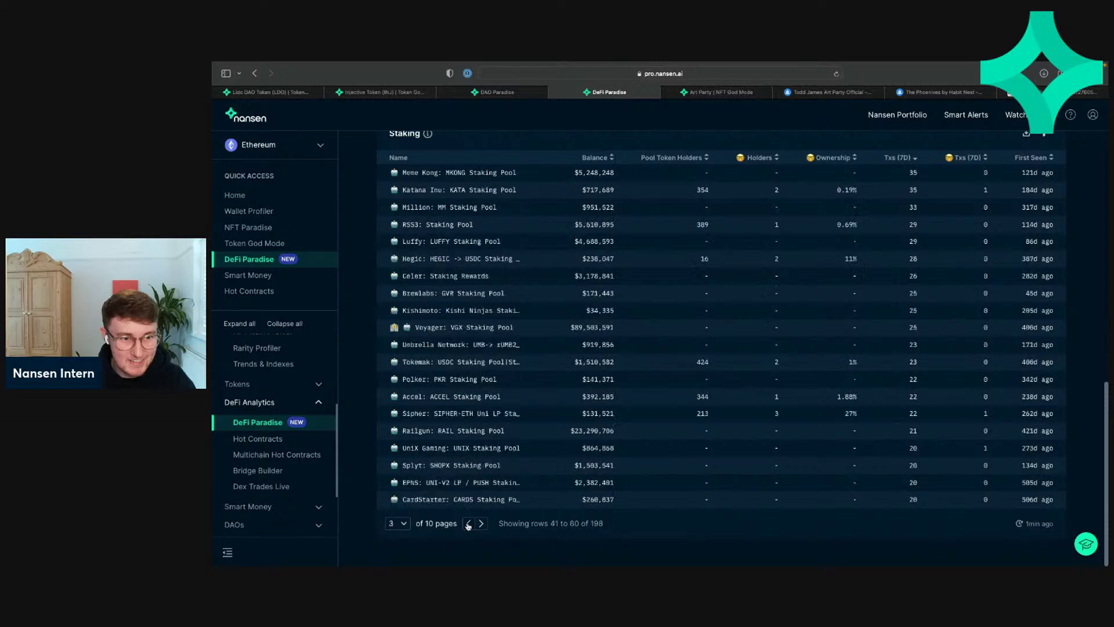
pyautogui.tripleClick(468, 524)
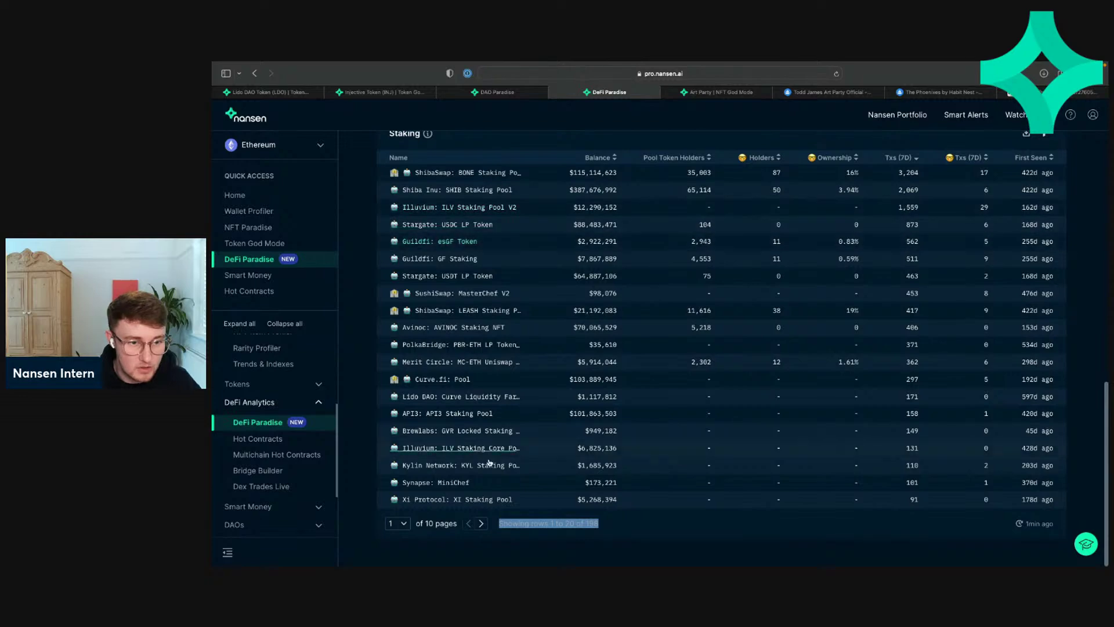
pyautogui.click(481, 525)
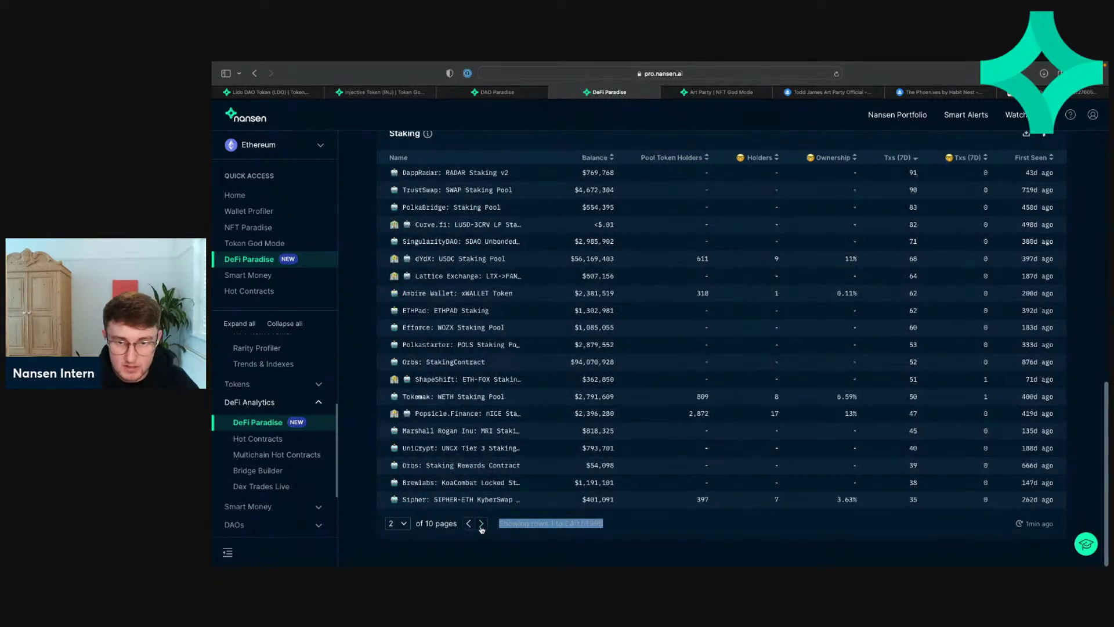
pyautogui.scroll(10, 700, 186)
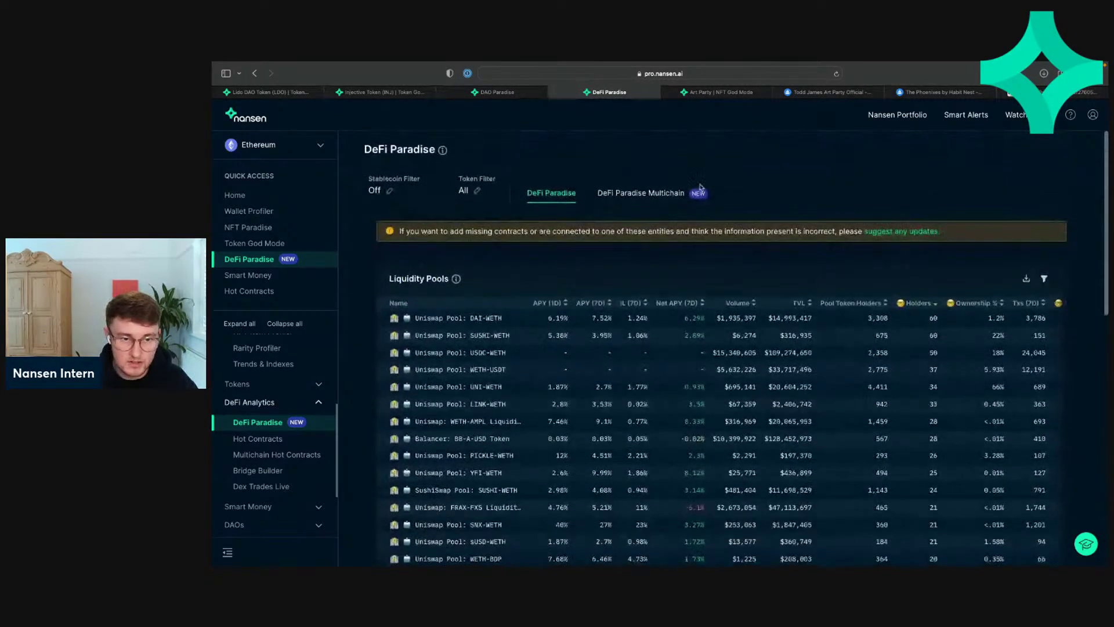
# Step: Switch to the Multichain view and sort its pools by TVL, largest first
pyautogui.click(635, 195)
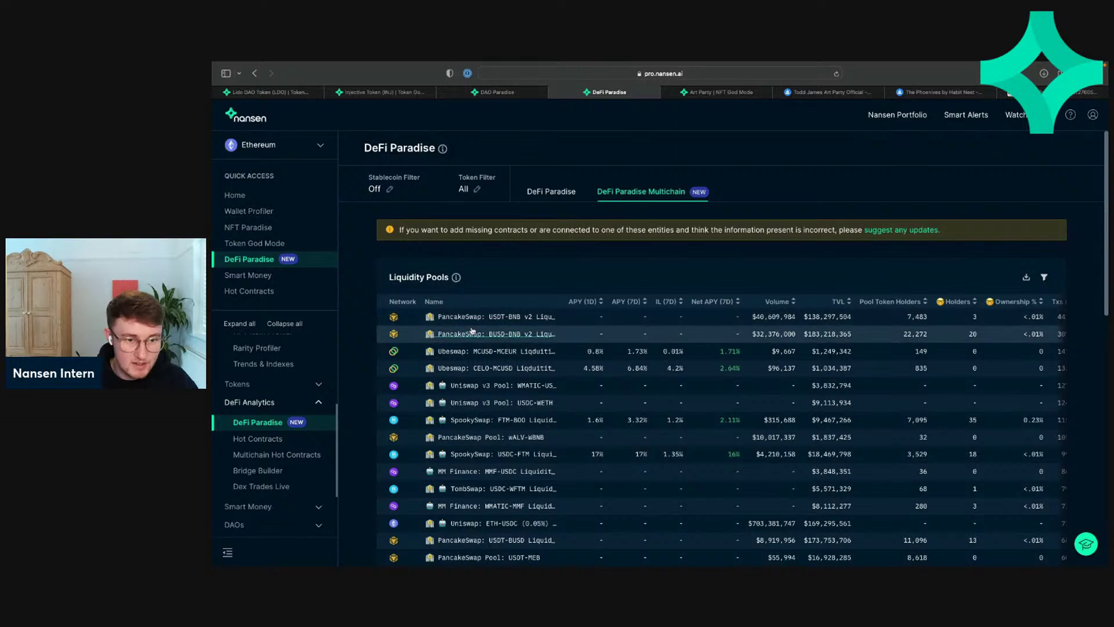
pyautogui.click(836, 303)
pyautogui.click(841, 302)
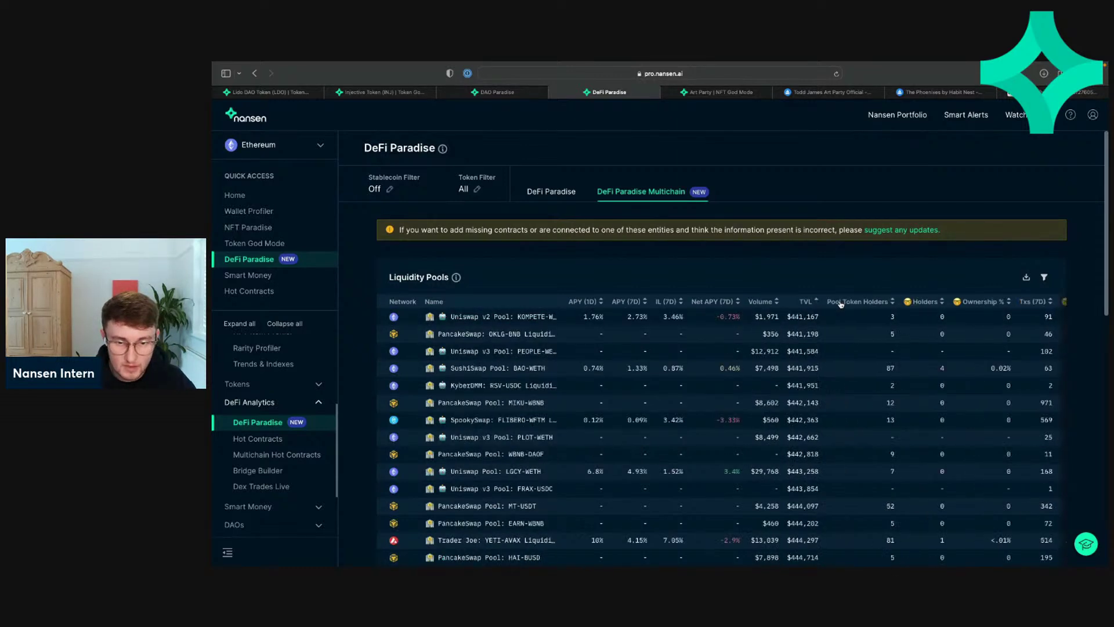
pyautogui.click(812, 302)
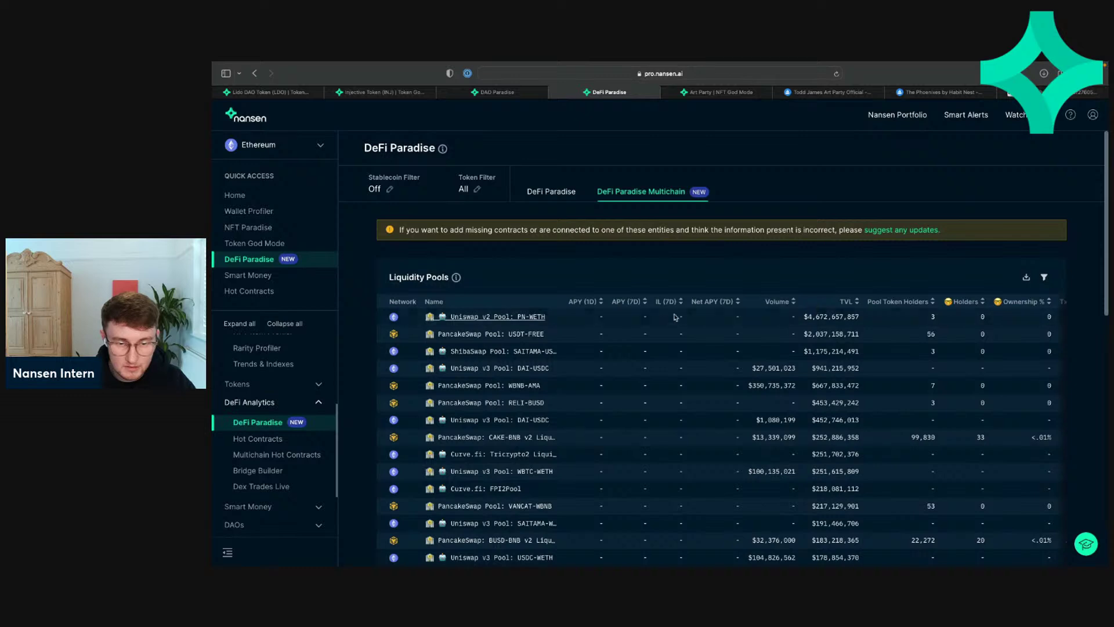
pyautogui.scroll(-1, 816, 307)
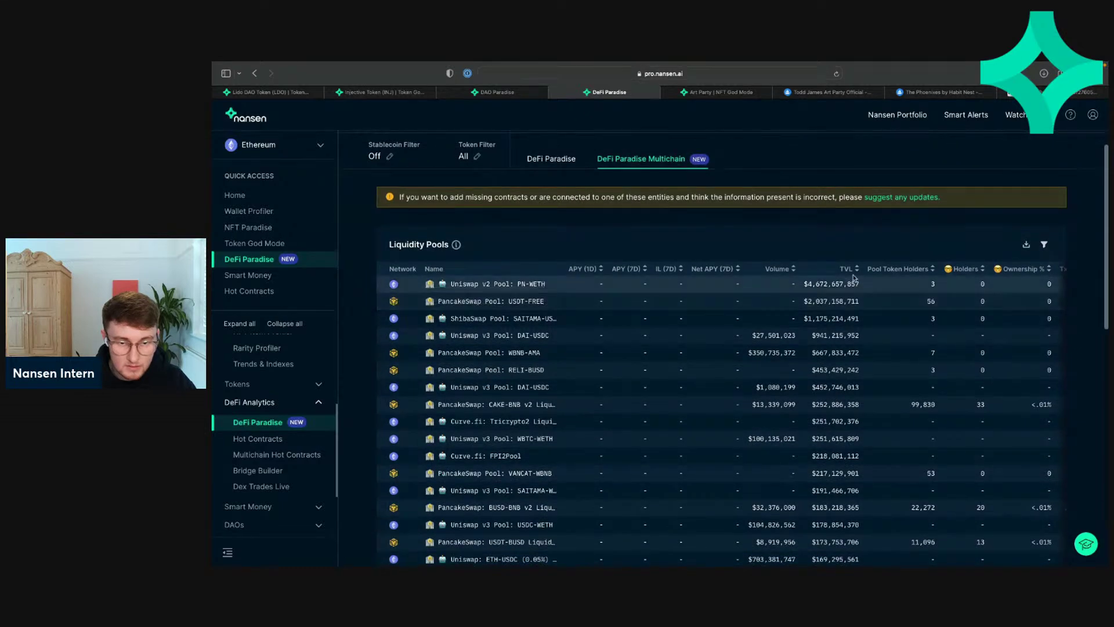
# Step: Sort the multichain pools by Volume, largest first, and browse up to page 4, ending on page 2
pyautogui.doubleClick(770, 271)
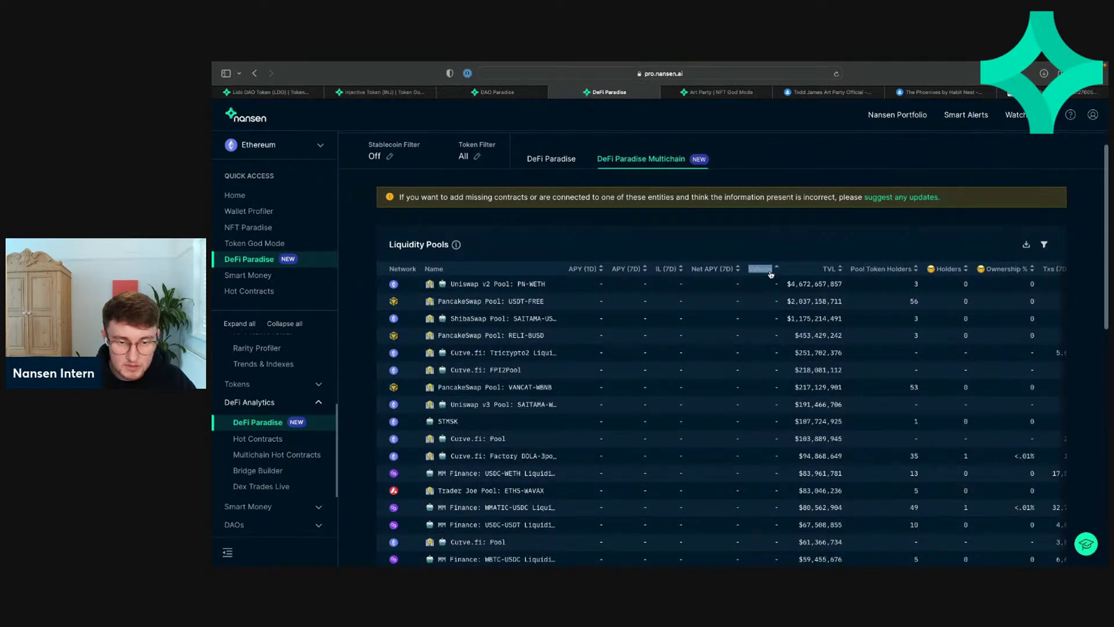
pyautogui.click(770, 269)
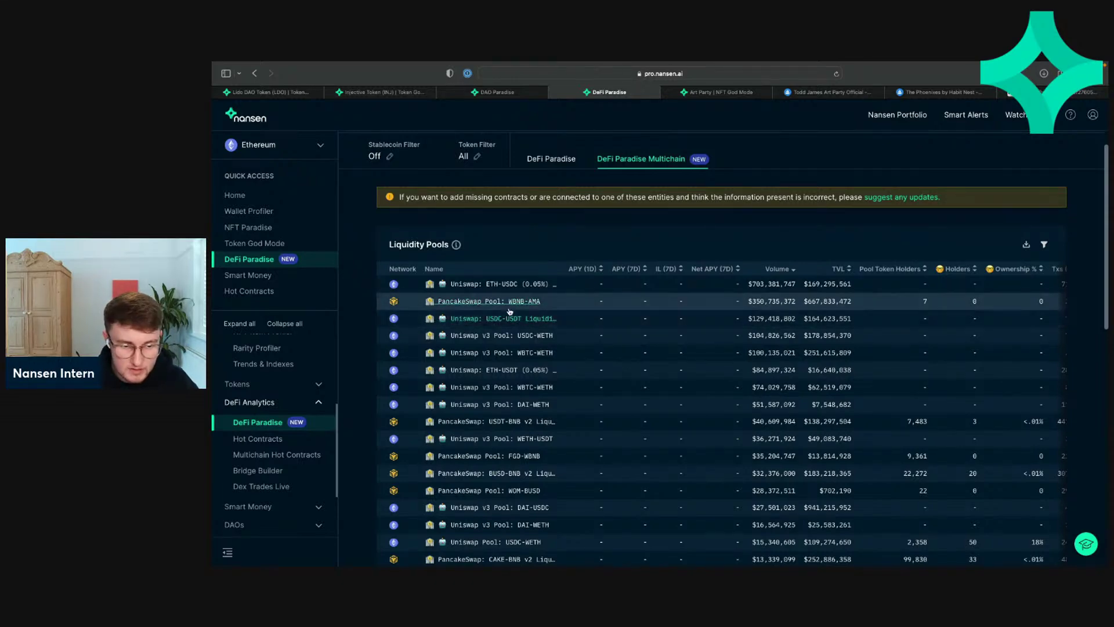
pyautogui.scroll(-1, 503, 493)
pyautogui.scroll(-1, 502, 494)
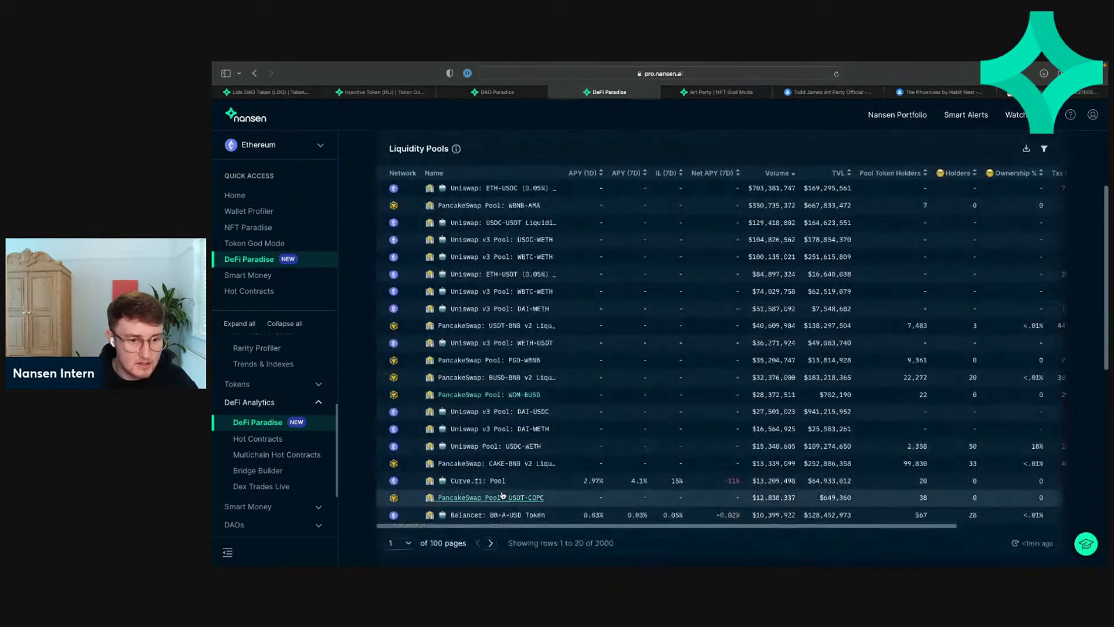
pyautogui.click(492, 544)
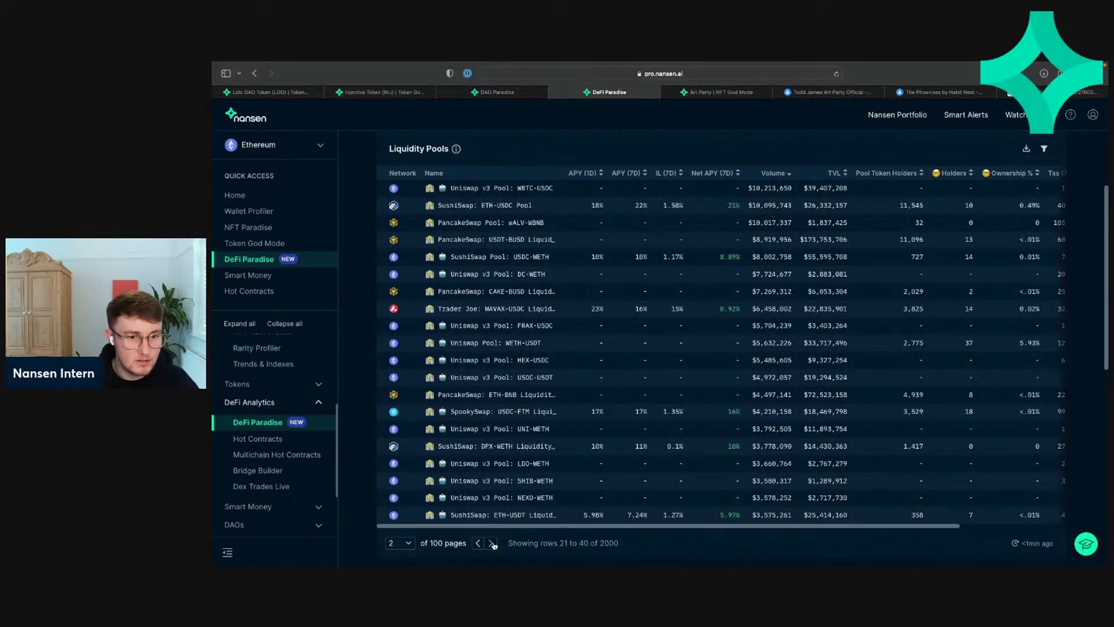
pyautogui.click(491, 544)
pyautogui.click(492, 544)
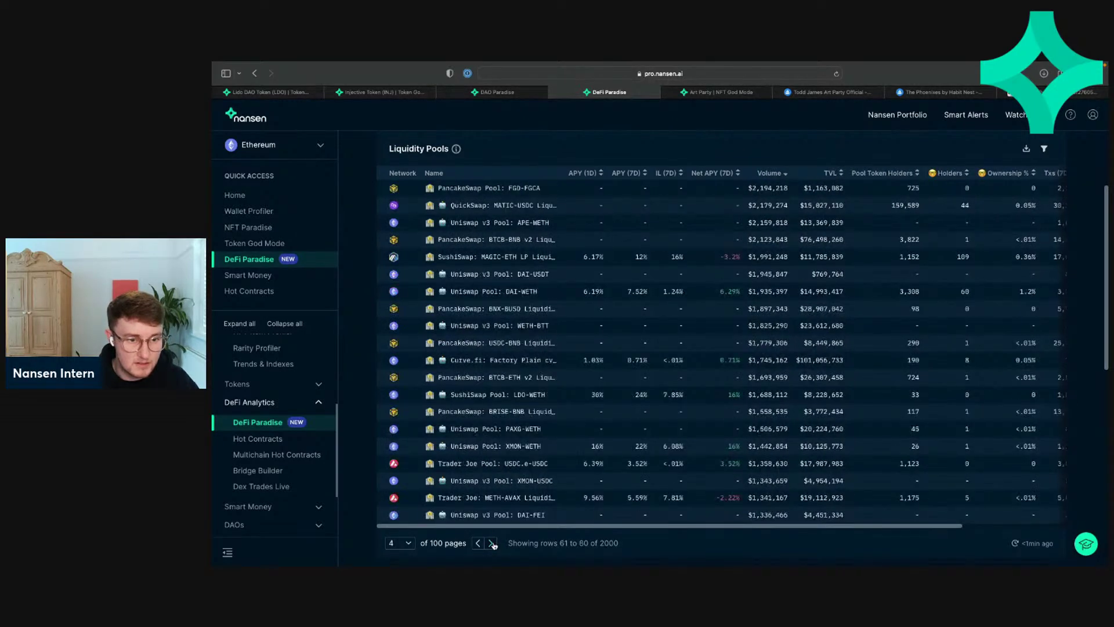
pyautogui.click(478, 543)
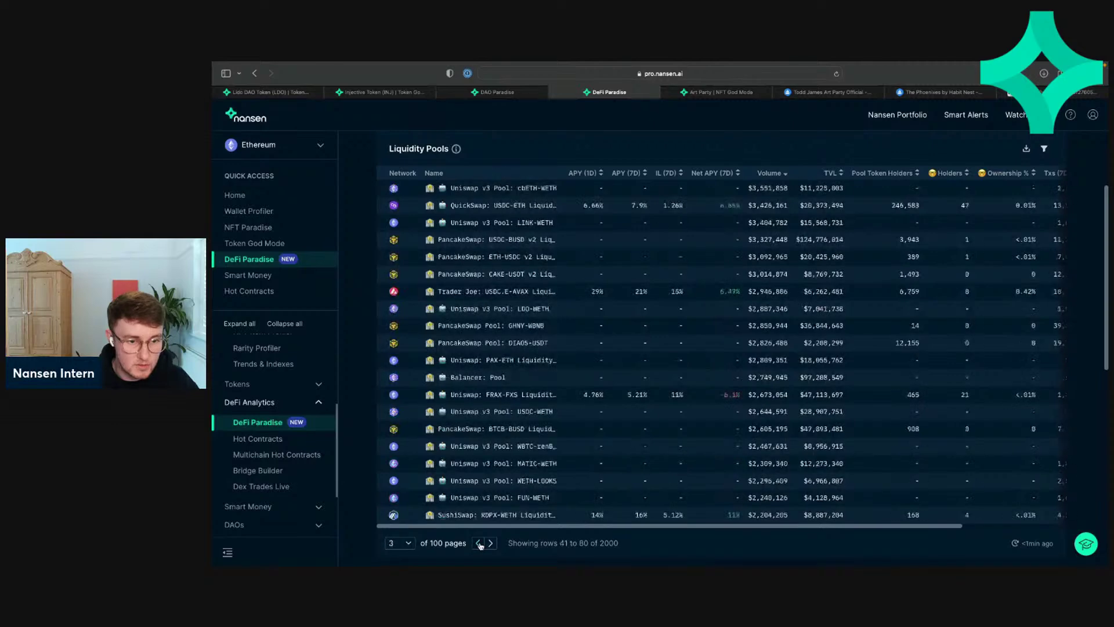
pyautogui.click(479, 544)
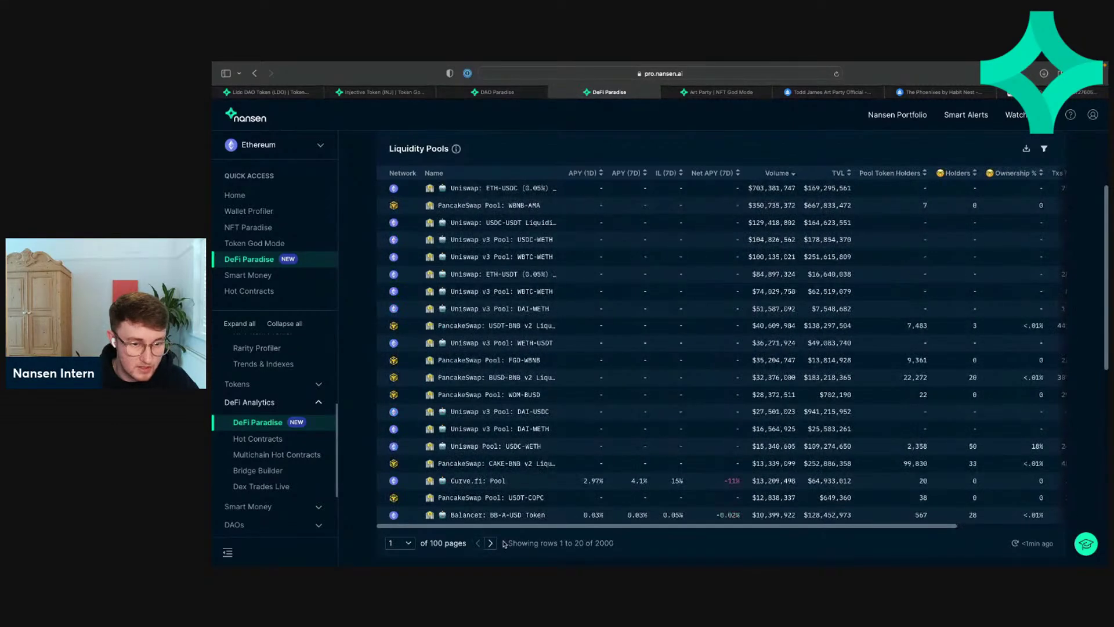
pyautogui.click(490, 543)
pyautogui.scroll(-7, 581, 361)
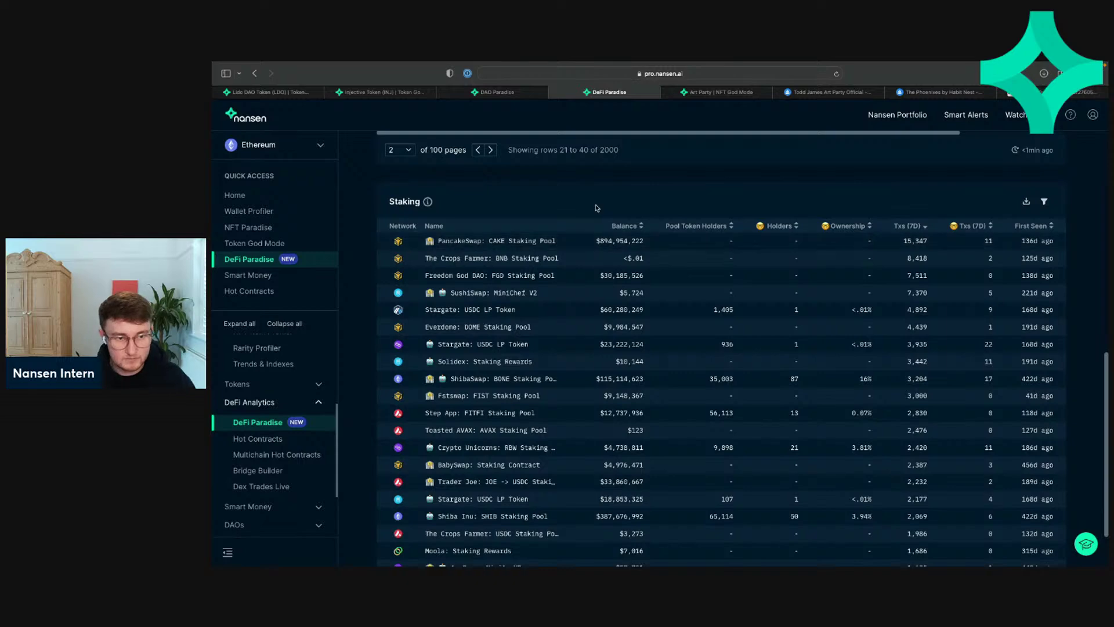
# Step: Page the Staking pools table forward and back, then scroll up to the Liquidity Pools table
pyautogui.scroll(1, 596, 208)
pyautogui.scroll(-2, 597, 207)
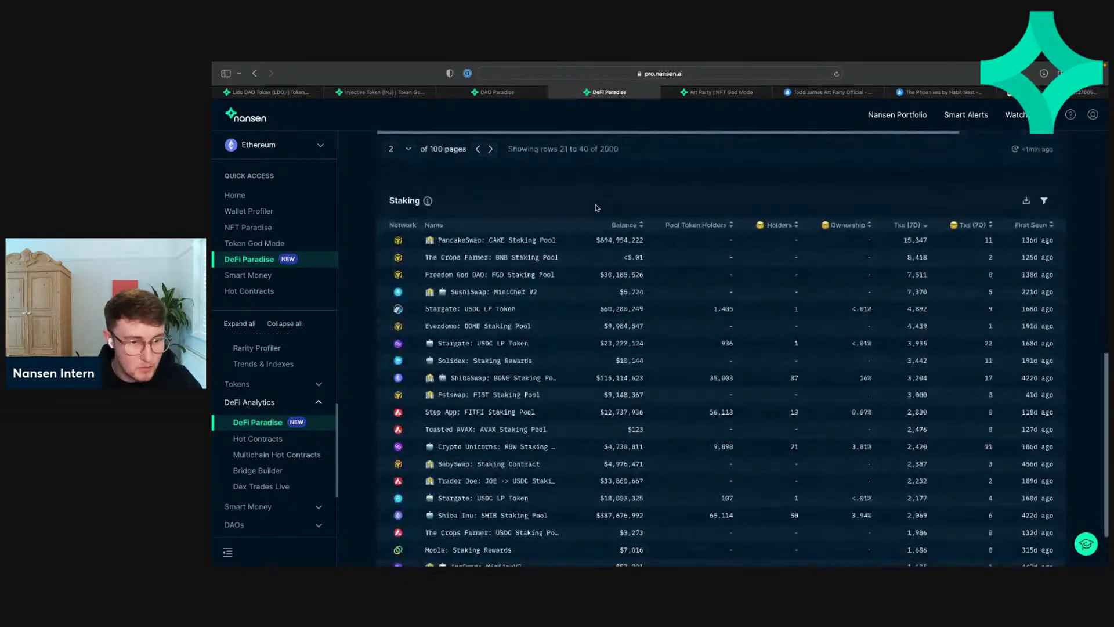
pyautogui.click(483, 547)
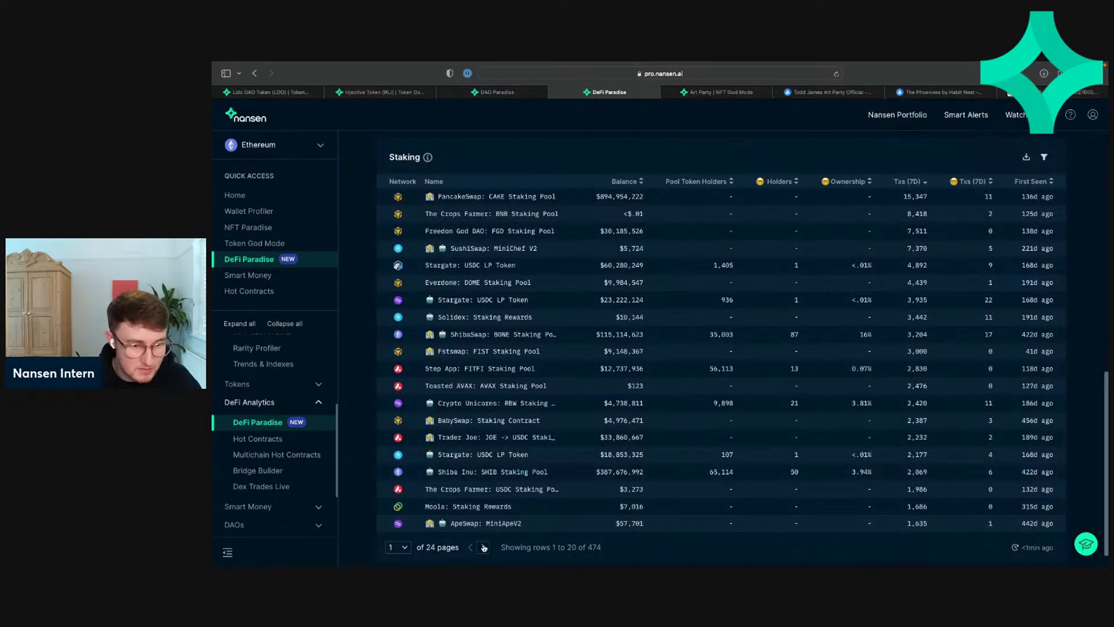
pyautogui.click(484, 547)
pyautogui.click(470, 548)
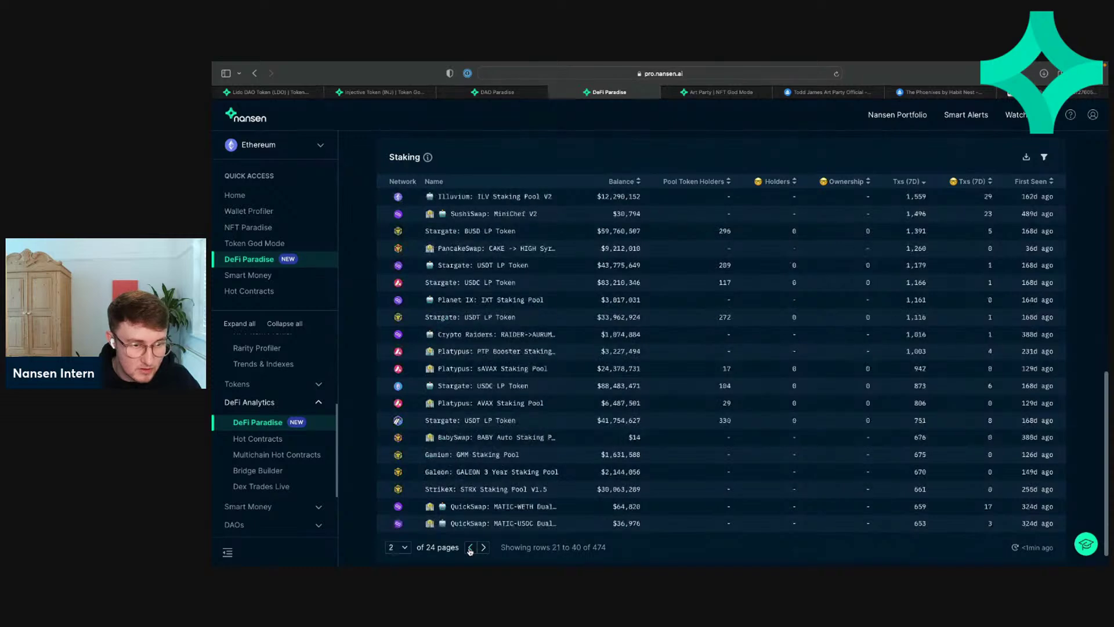
pyautogui.click(470, 549)
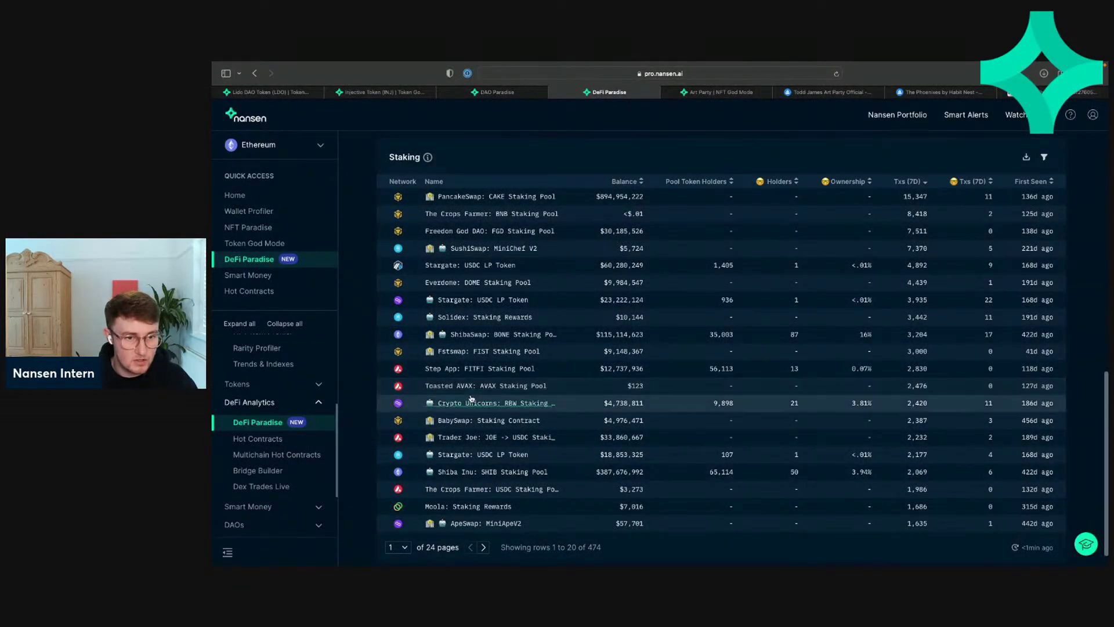
pyautogui.scroll(-2, 485, 390)
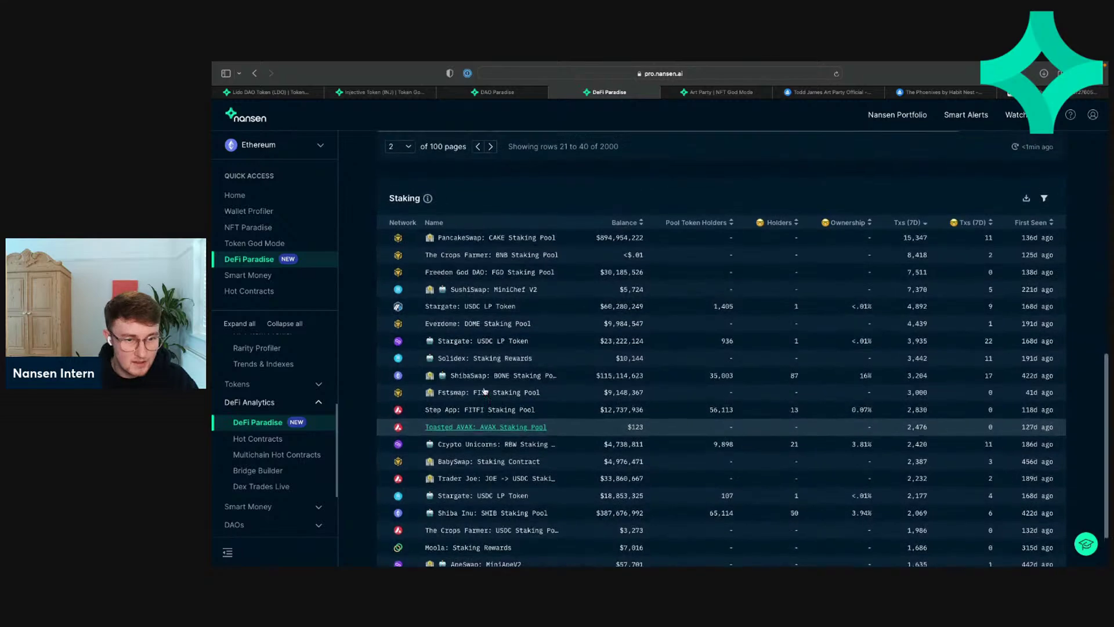
pyautogui.click(483, 525)
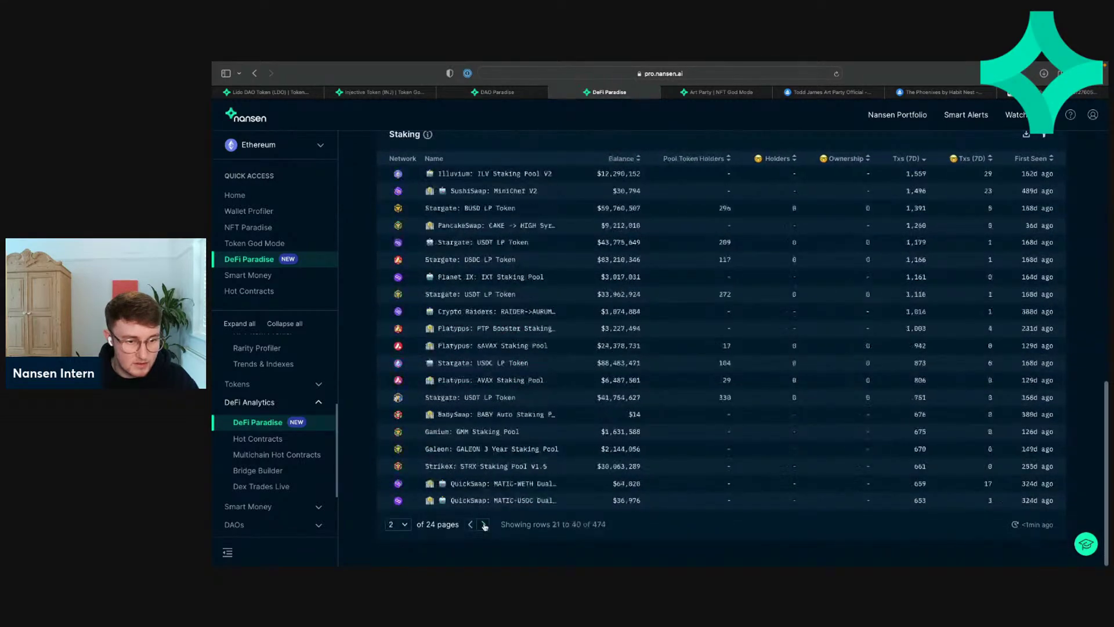
pyautogui.click(484, 525)
pyautogui.click(471, 524)
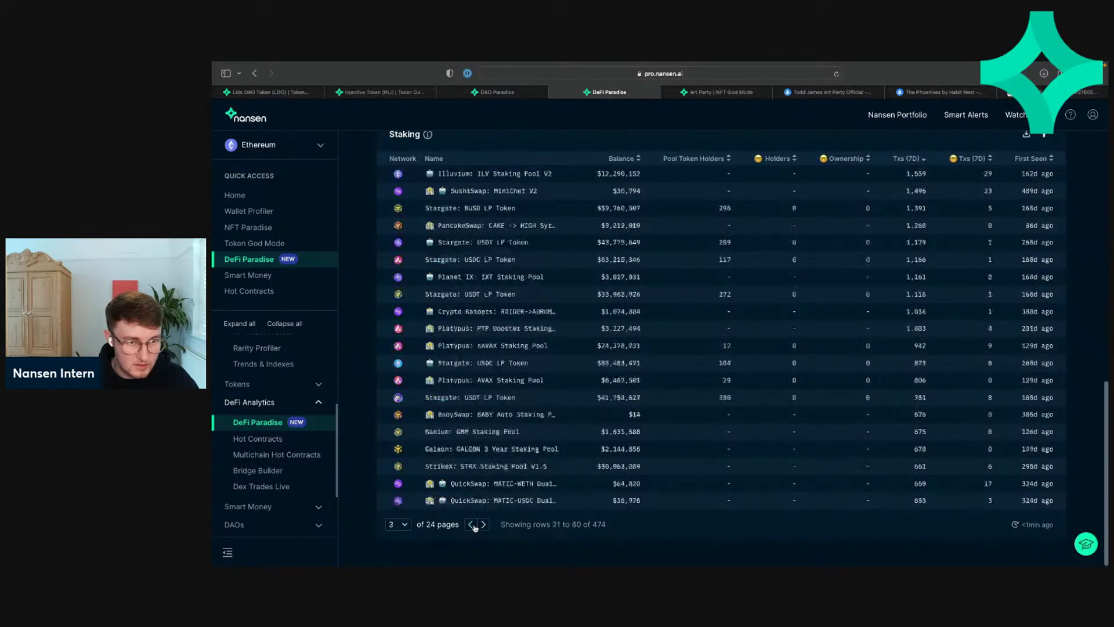
pyautogui.scroll(10, 473, 499)
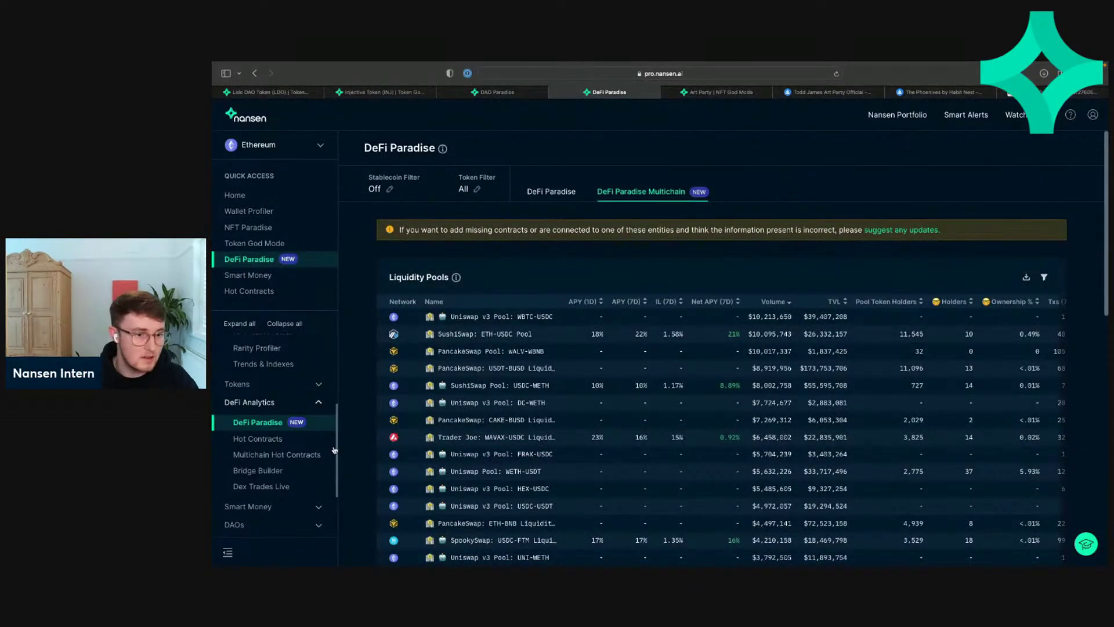
# Step: Open NFT Paradise and show data for All Marketplaces with the Wash Trading Filter on
pyautogui.scroll(-2, 326, 382)
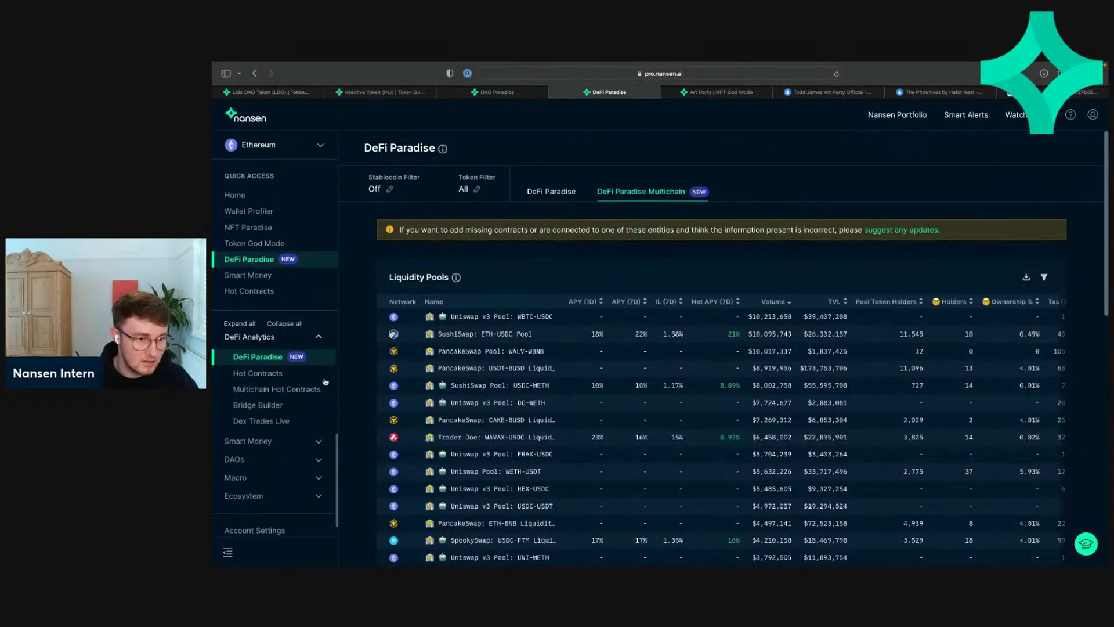
pyautogui.click(282, 440)
pyautogui.scroll(4, 281, 440)
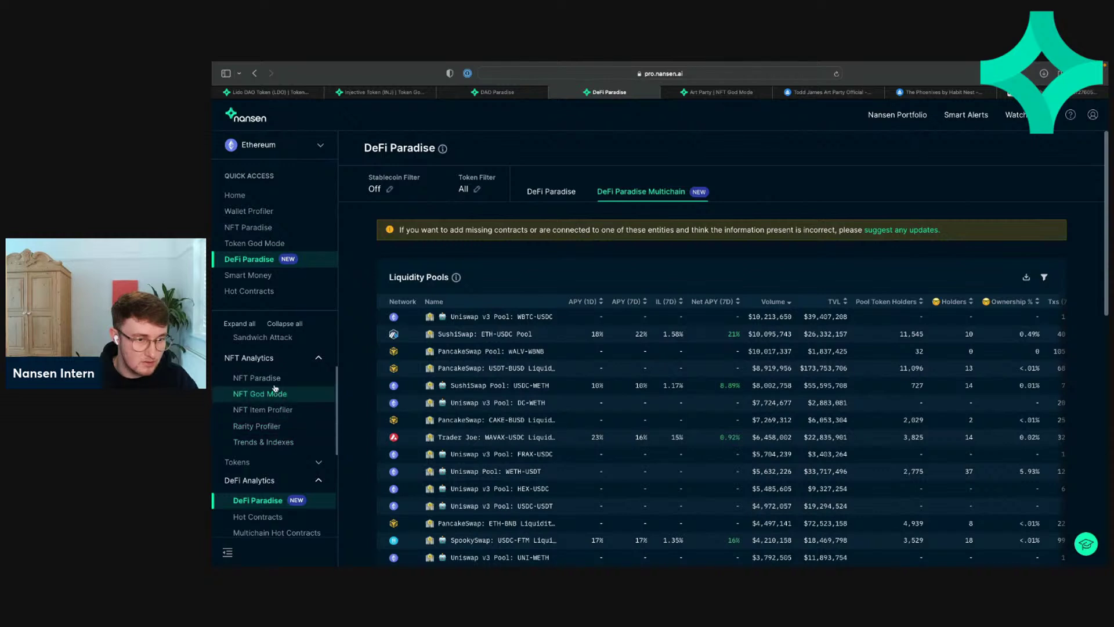
pyautogui.click(262, 378)
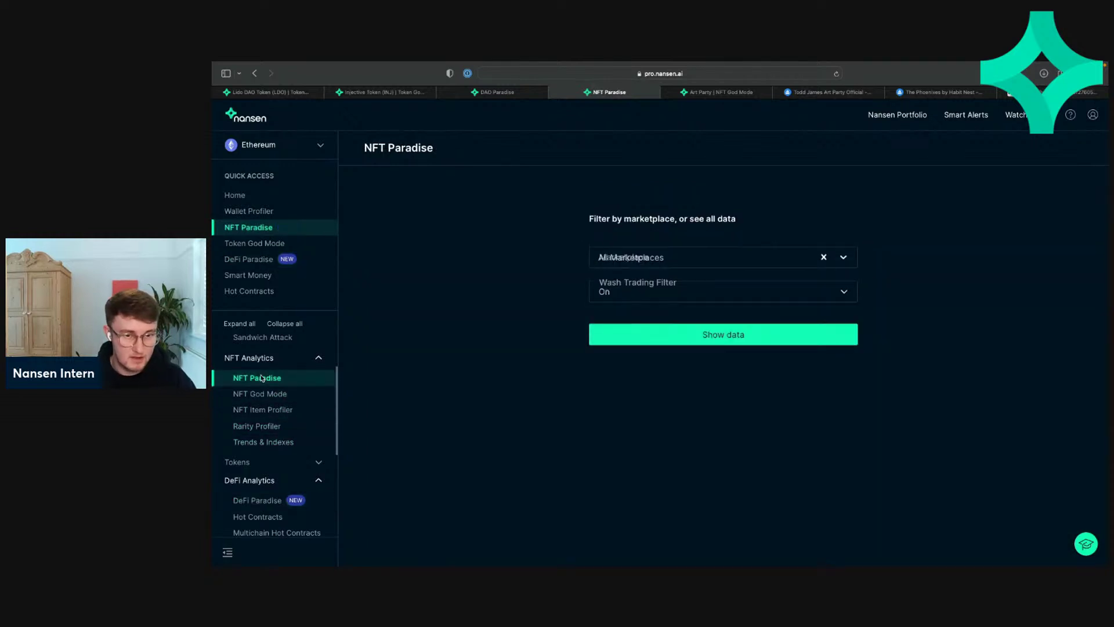
pyautogui.click(627, 334)
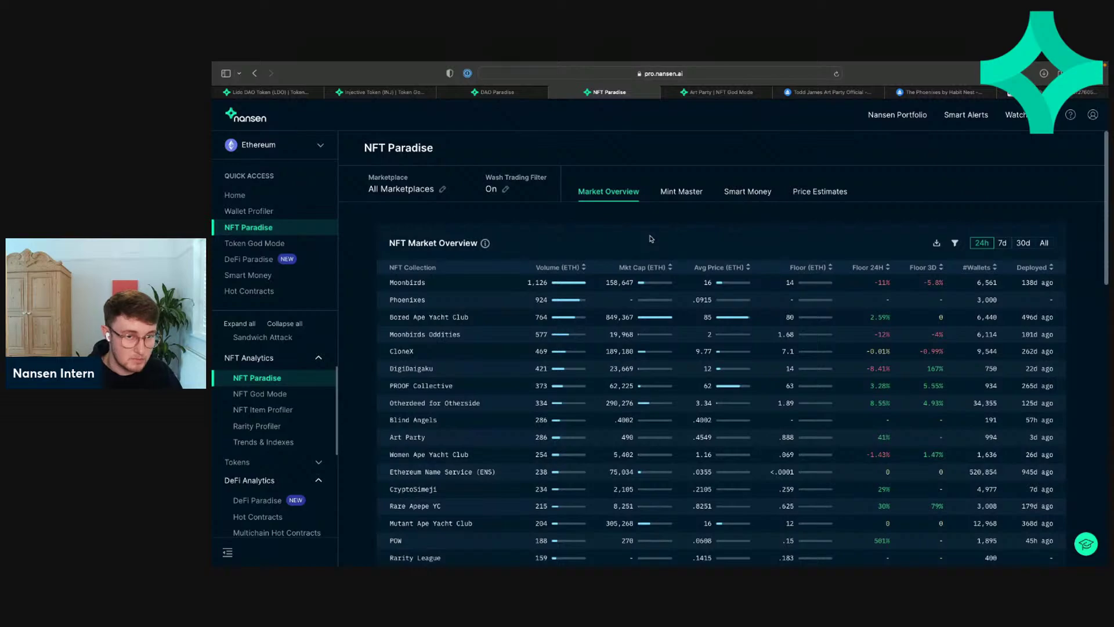
pyautogui.scroll(-10, 651, 238)
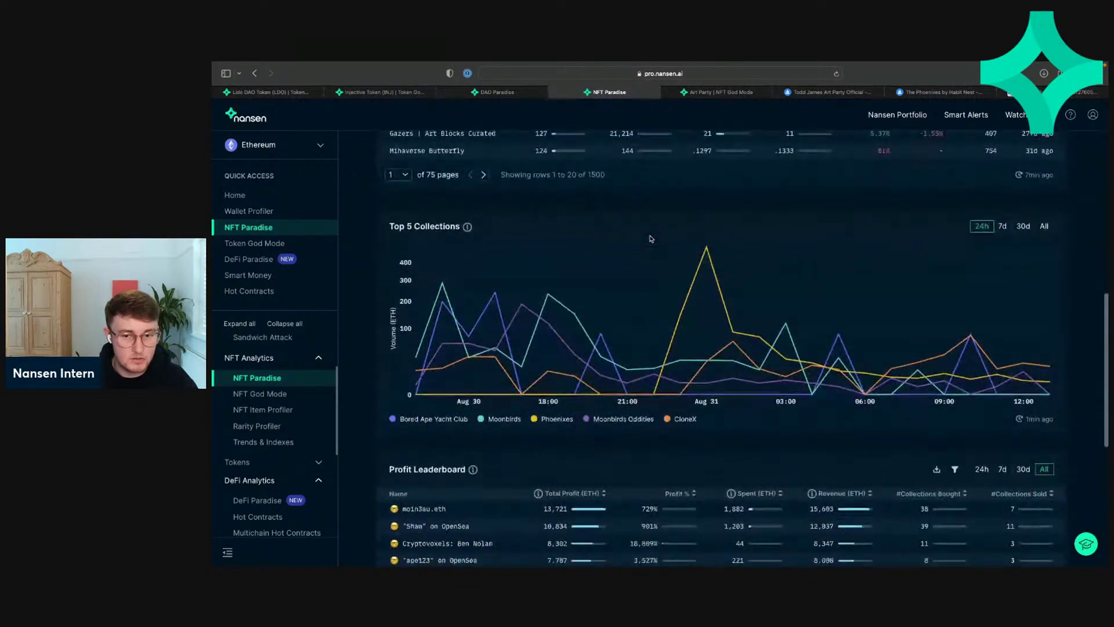
pyautogui.scroll(-5, 651, 238)
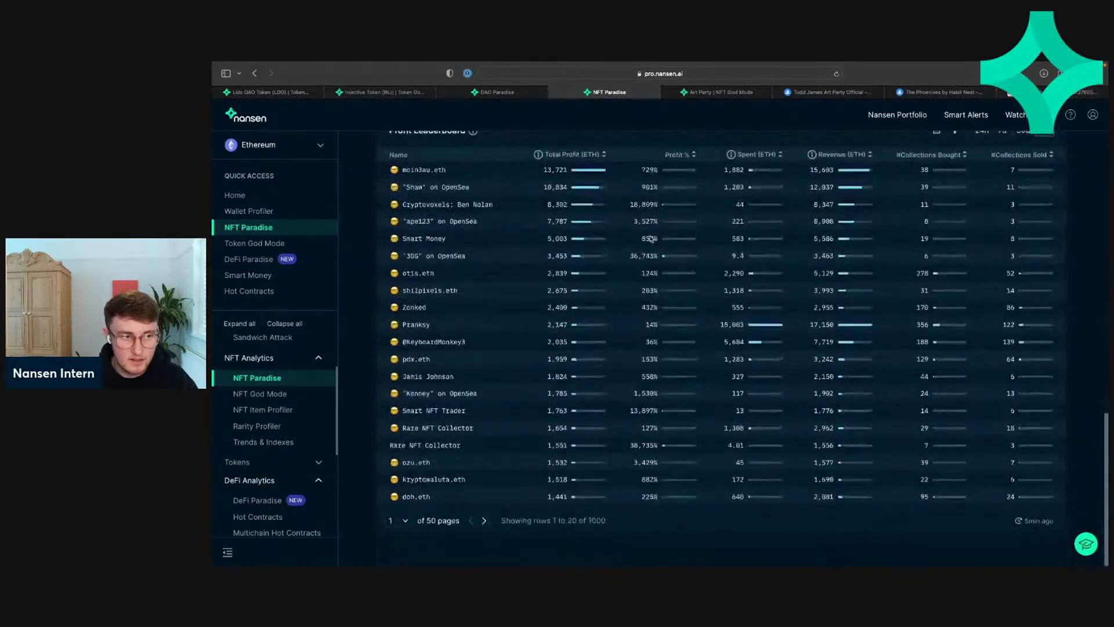
pyautogui.scroll(5, 651, 239)
pyautogui.scroll(10, 651, 238)
pyautogui.scroll(-15, 615, 290)
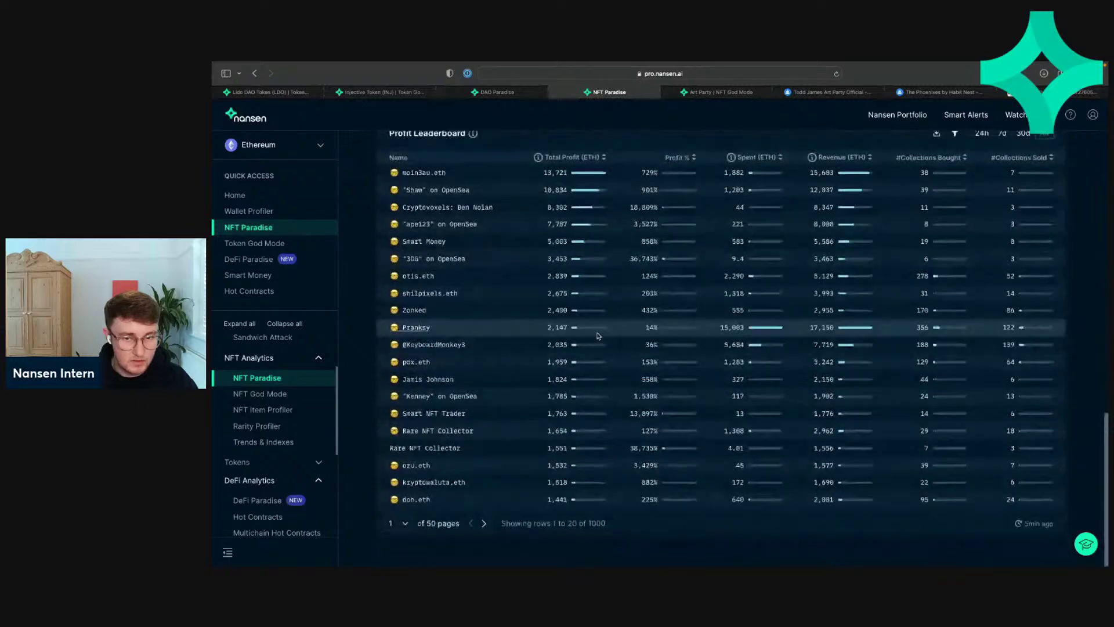
pyautogui.scroll(3, 598, 335)
pyautogui.scroll(-1, 598, 335)
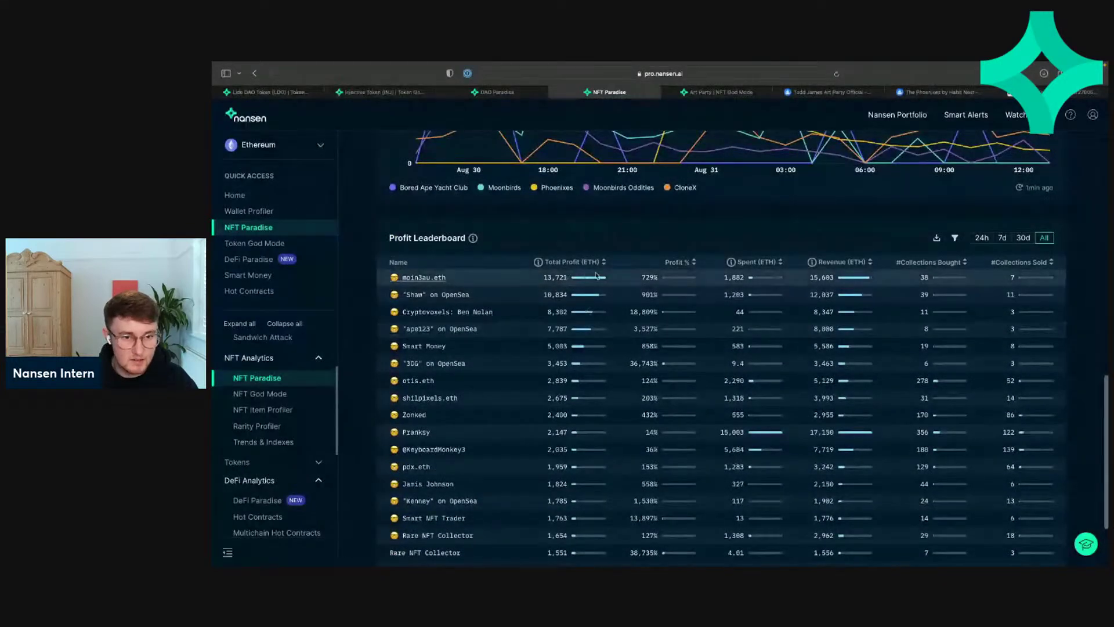
# Step: Select the Phoenixes .0915 average price in the Market Overview table, then clear the selection
pyautogui.scroll(15, 616, 253)
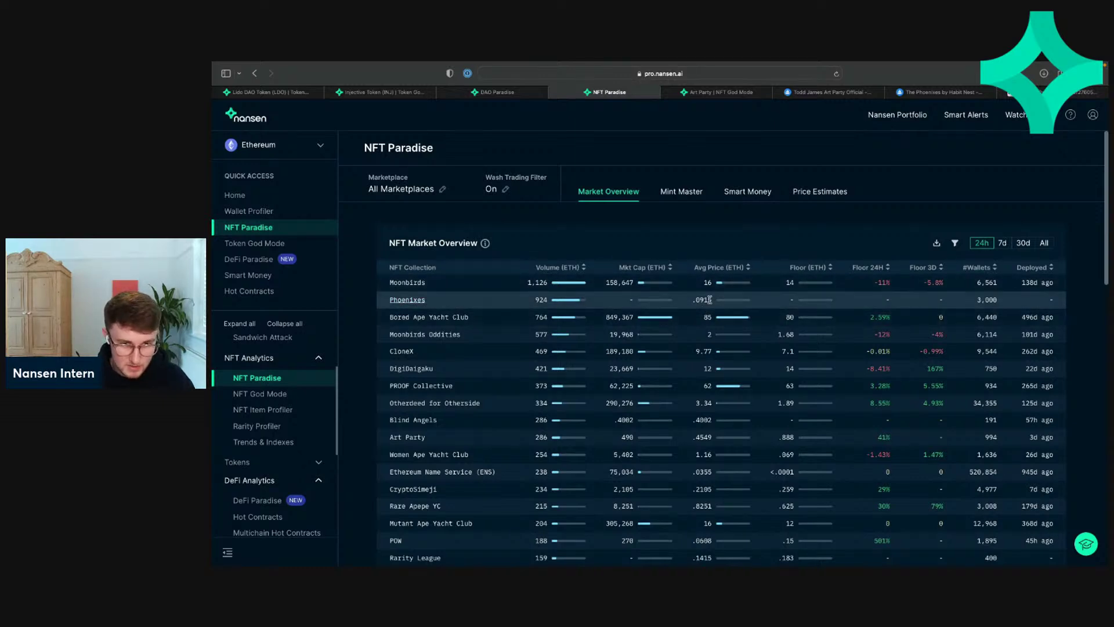
pyautogui.moveTo(713, 301); pyautogui.dragTo(692, 300)
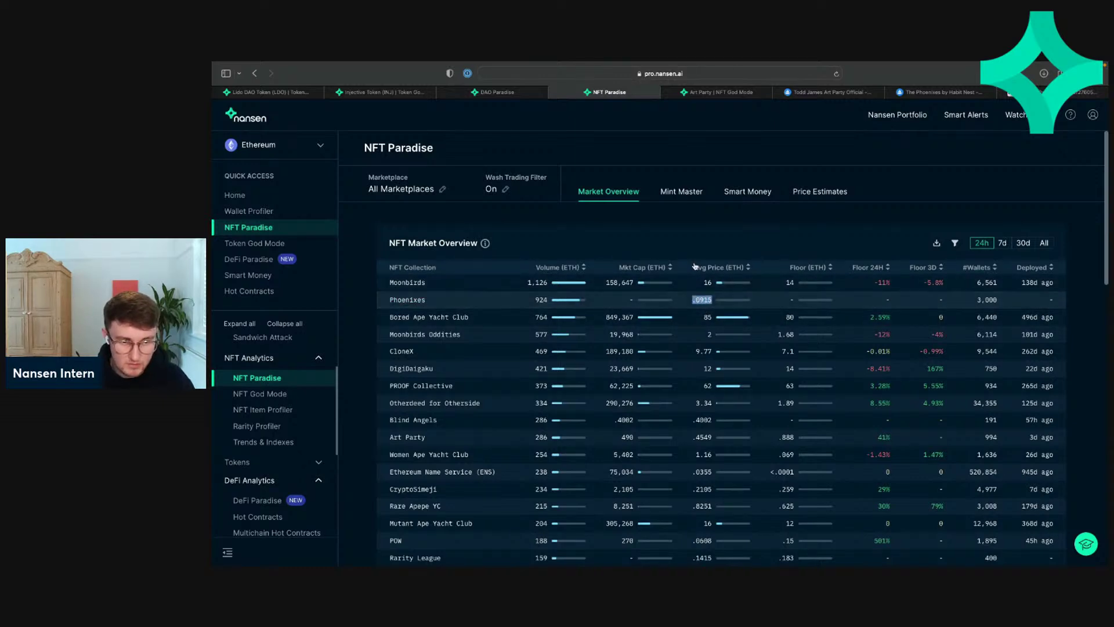
pyautogui.click(705, 243)
# Step: Open Phoenixes in NFT God Mode and review its overview: 744 ETH 24h volume, 7,682 supply, 7.14k transactions
pyautogui.click(418, 300)
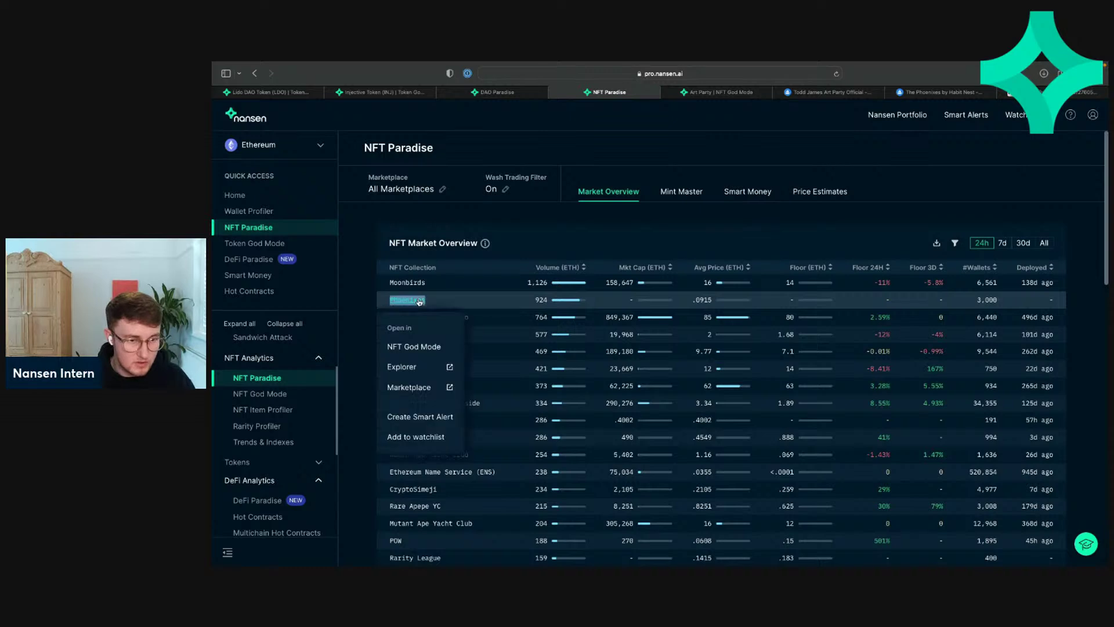
pyautogui.click(424, 350)
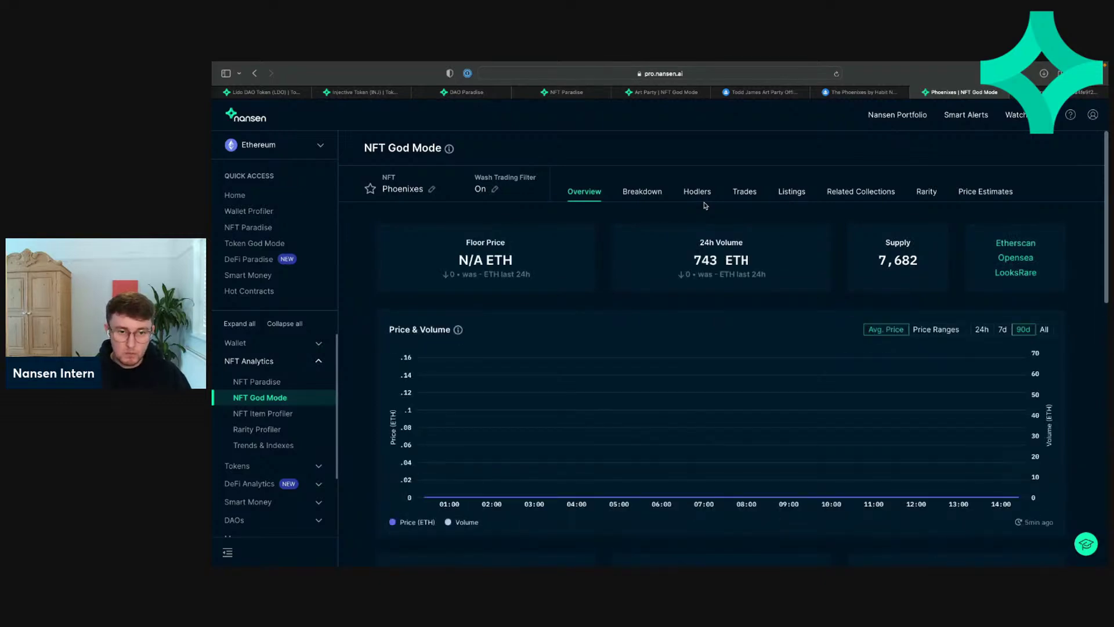
pyautogui.scroll(-4, 712, 261)
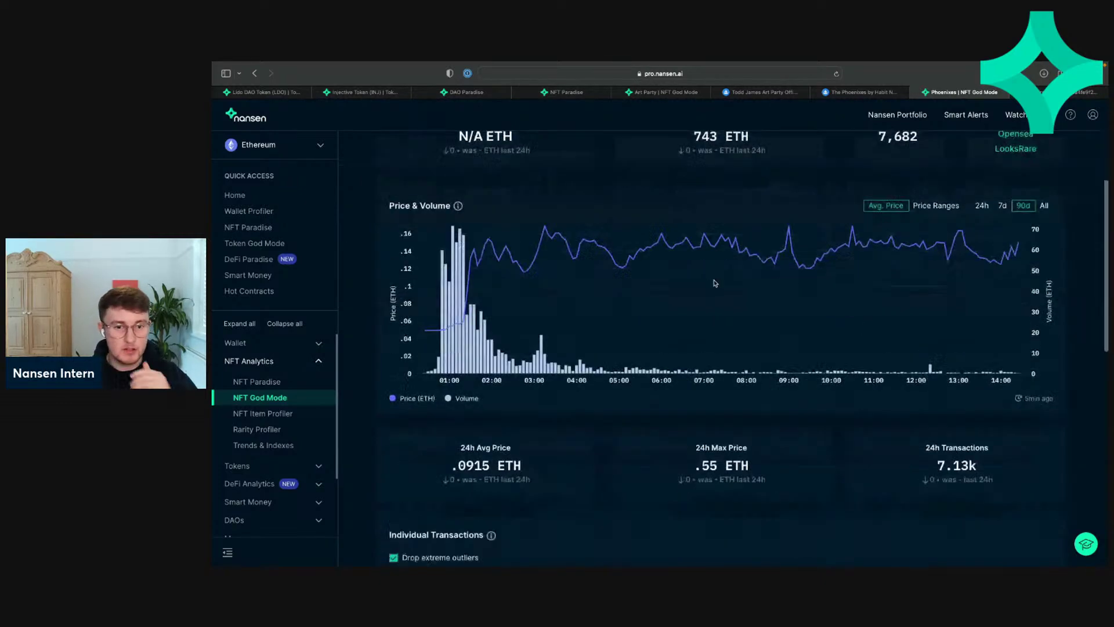
pyautogui.scroll(-2, 713, 282)
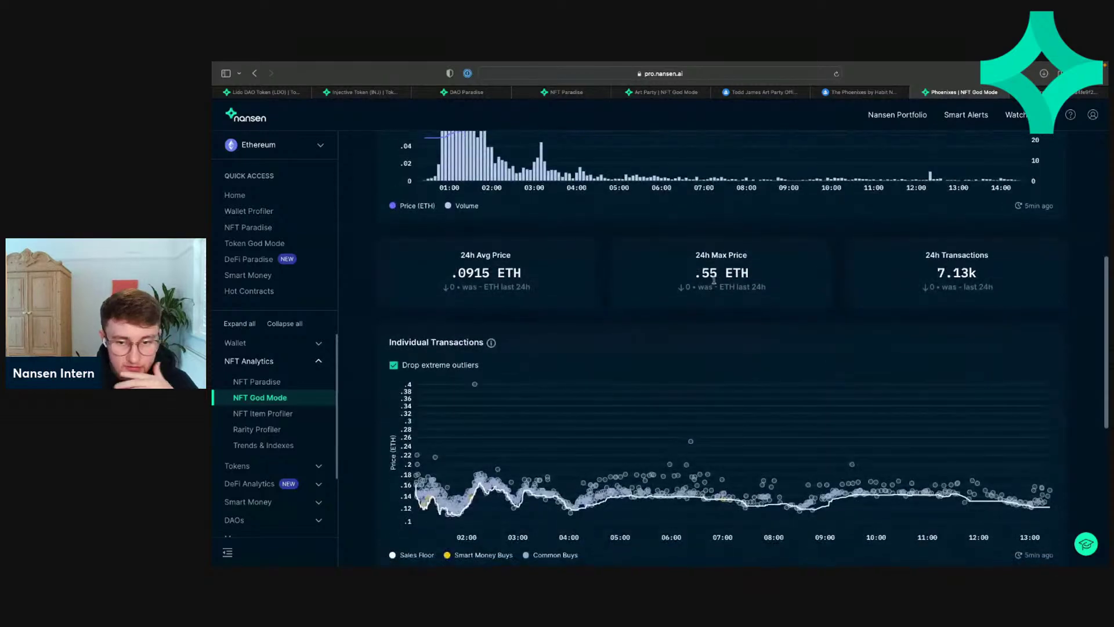
pyautogui.scroll(-1, 713, 280)
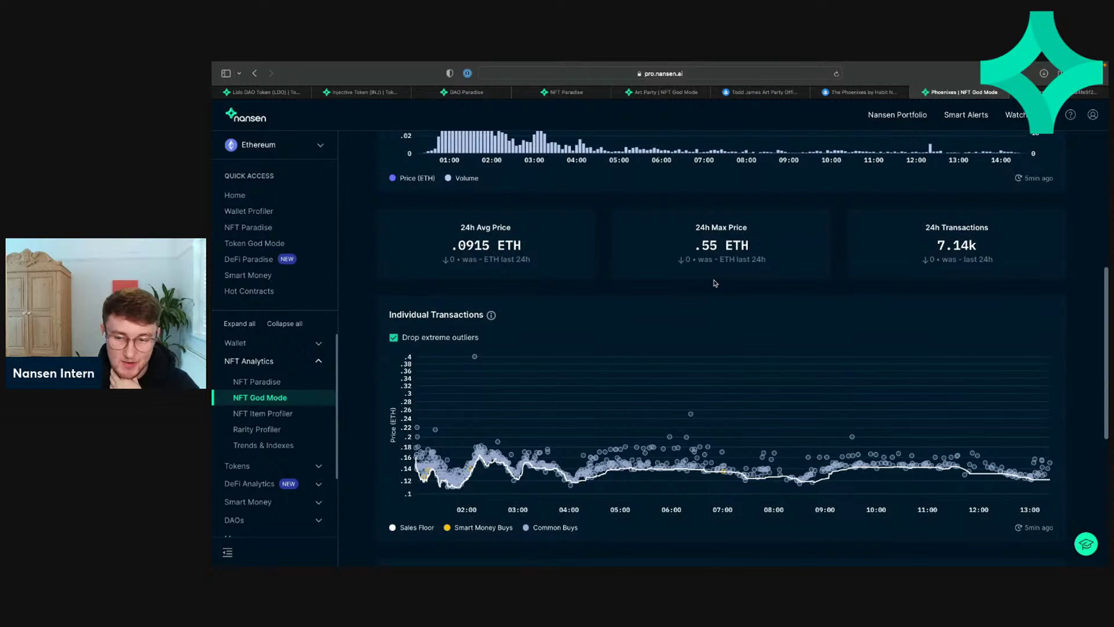
pyautogui.scroll(-3, 715, 283)
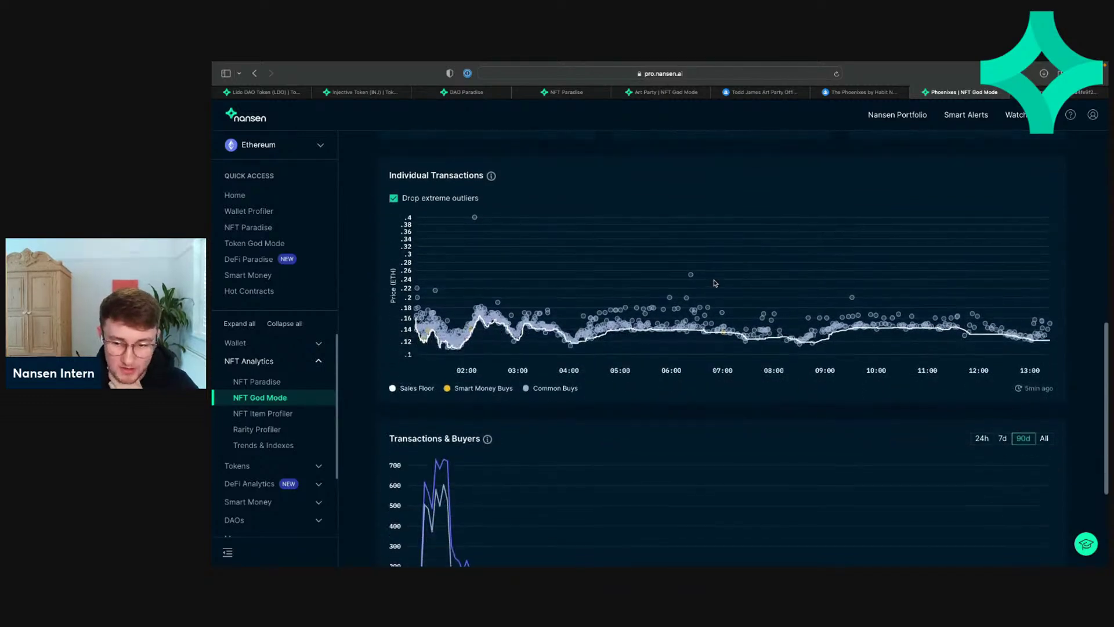
pyautogui.scroll(-3, 713, 281)
pyautogui.scroll(10, 714, 281)
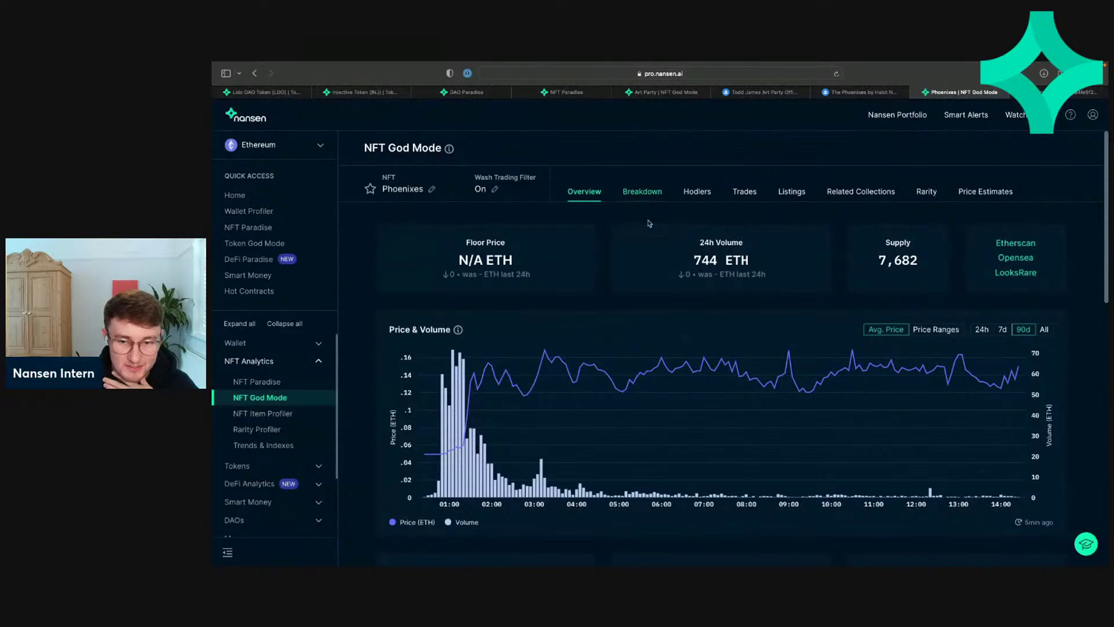
pyautogui.scroll(-1, 649, 225)
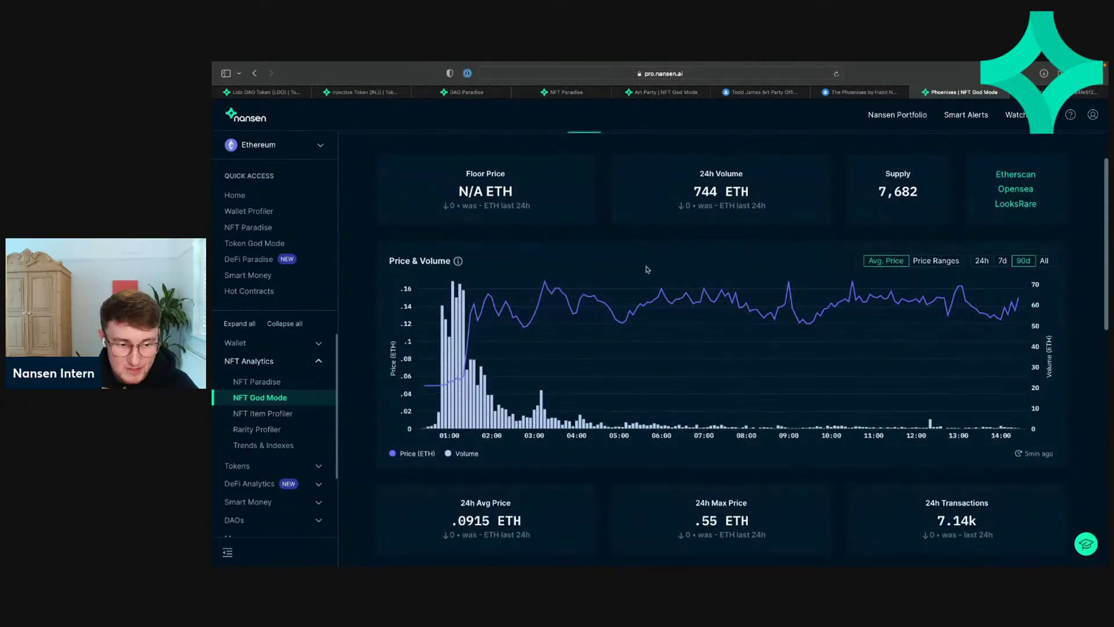
pyautogui.scroll(1, 647, 266)
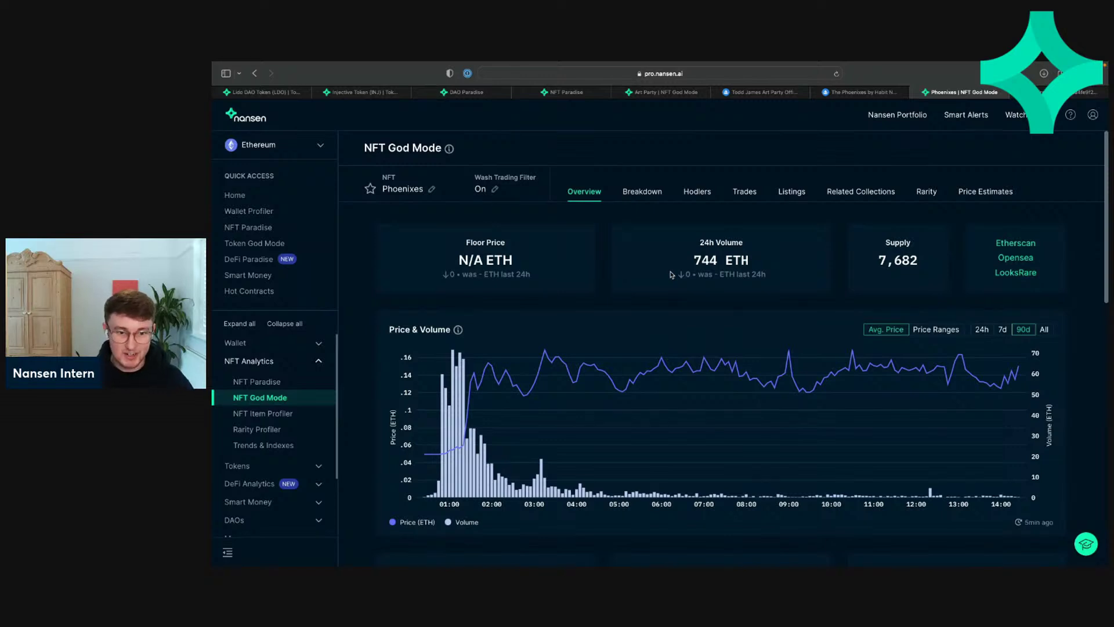
pyautogui.click(695, 194)
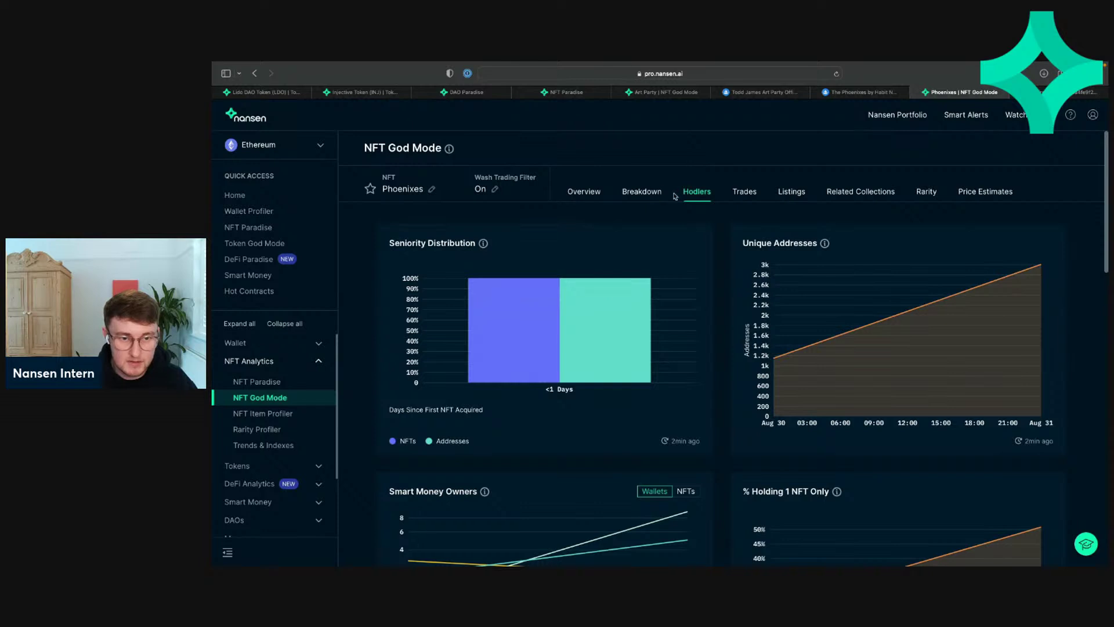
pyautogui.click(642, 192)
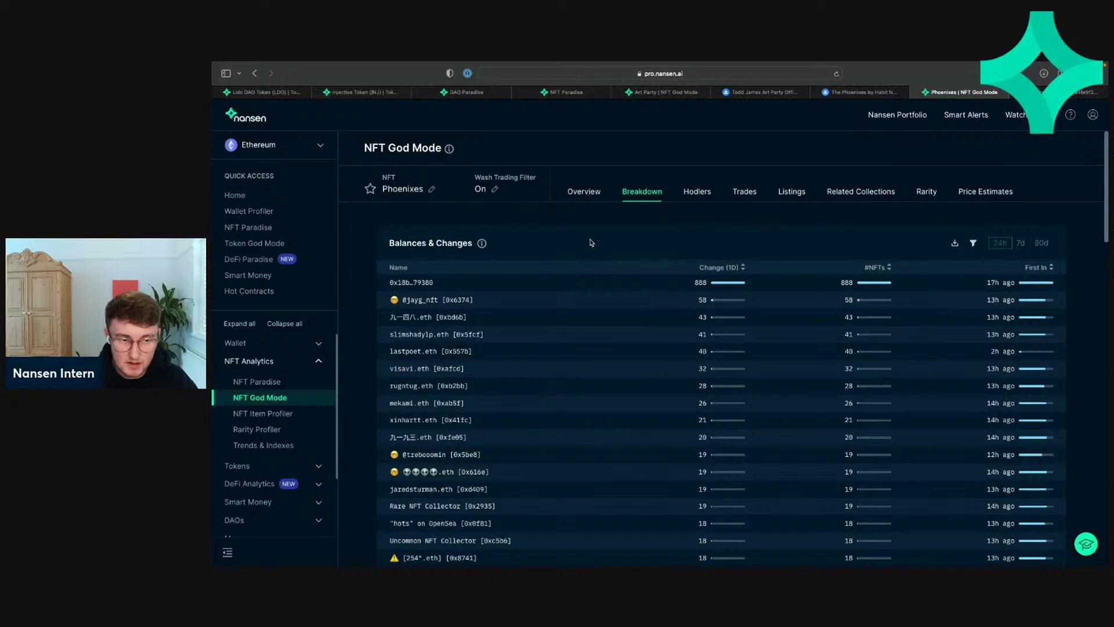
pyautogui.scroll(-2, 591, 243)
pyautogui.scroll(-3, 591, 242)
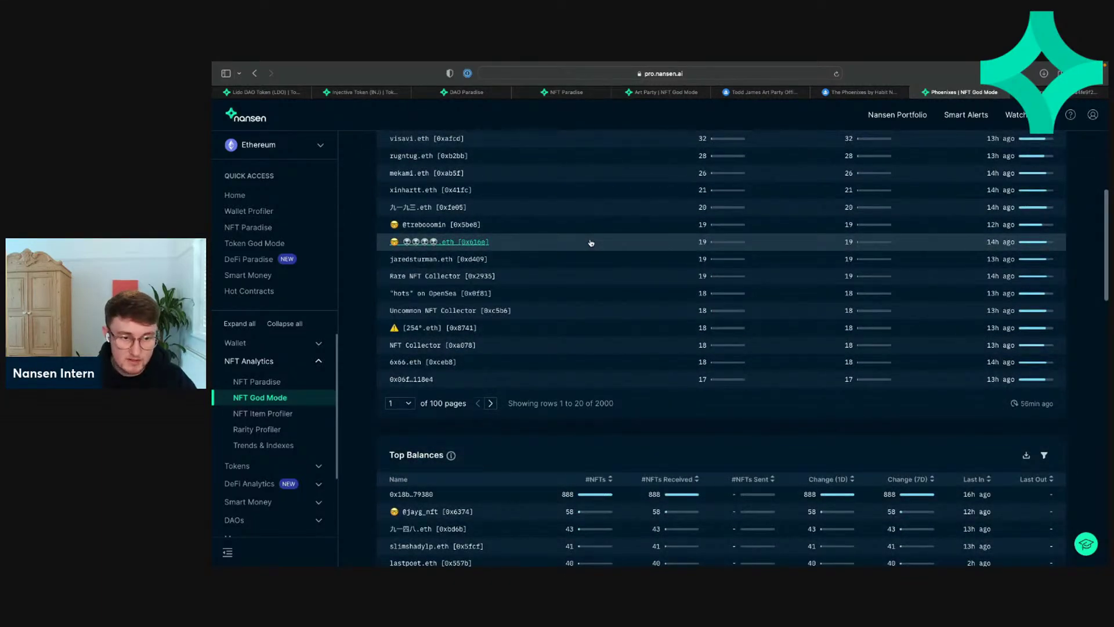
pyautogui.scroll(10, 591, 242)
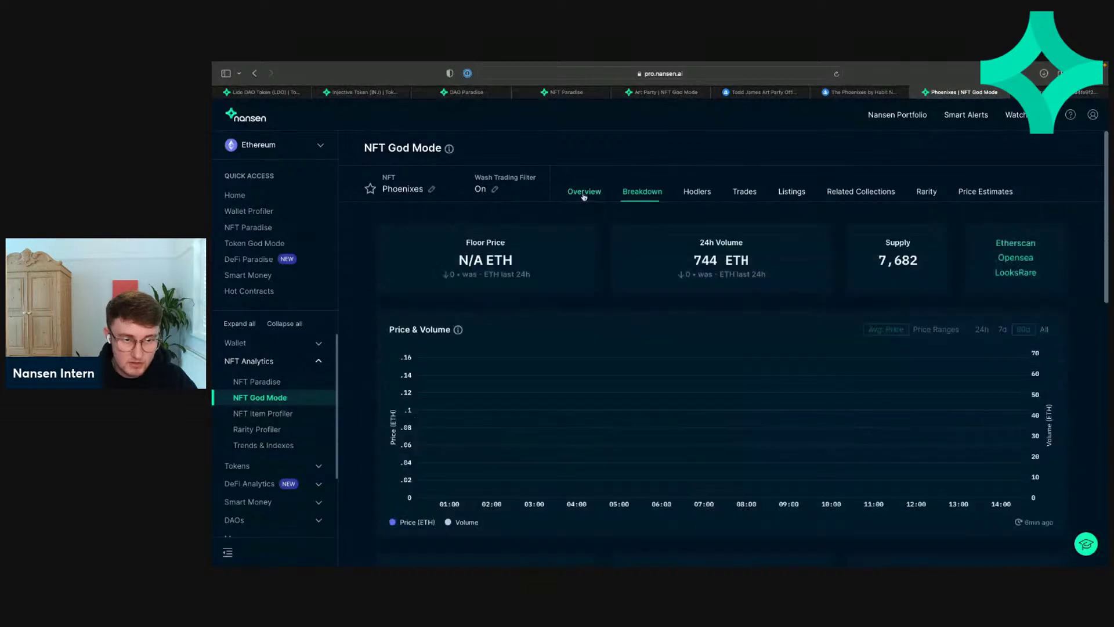
pyautogui.click(583, 193)
# Step: Open The Phoenixes by Habit Nest collection page on OpenSea
pyautogui.click(1015, 258)
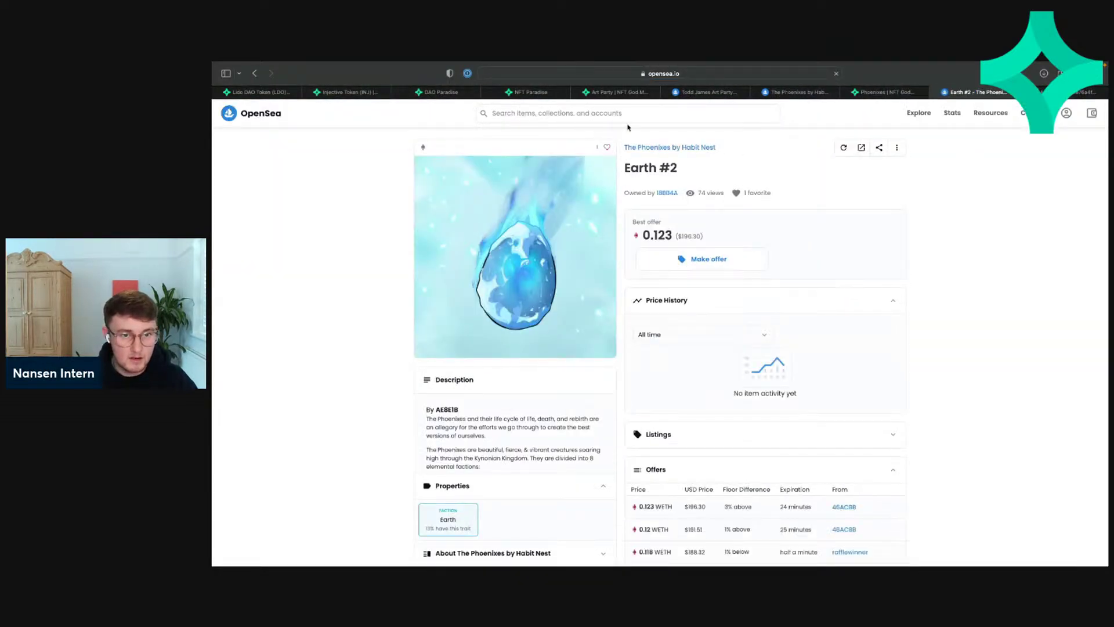
pyautogui.click(668, 147)
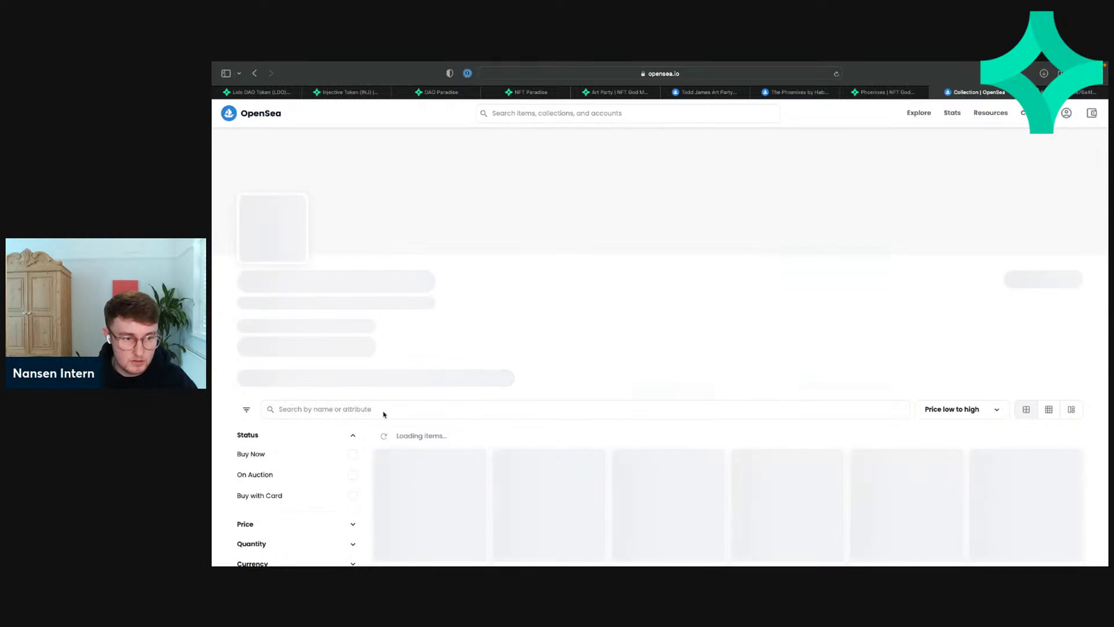
pyautogui.scroll(-3, 394, 359)
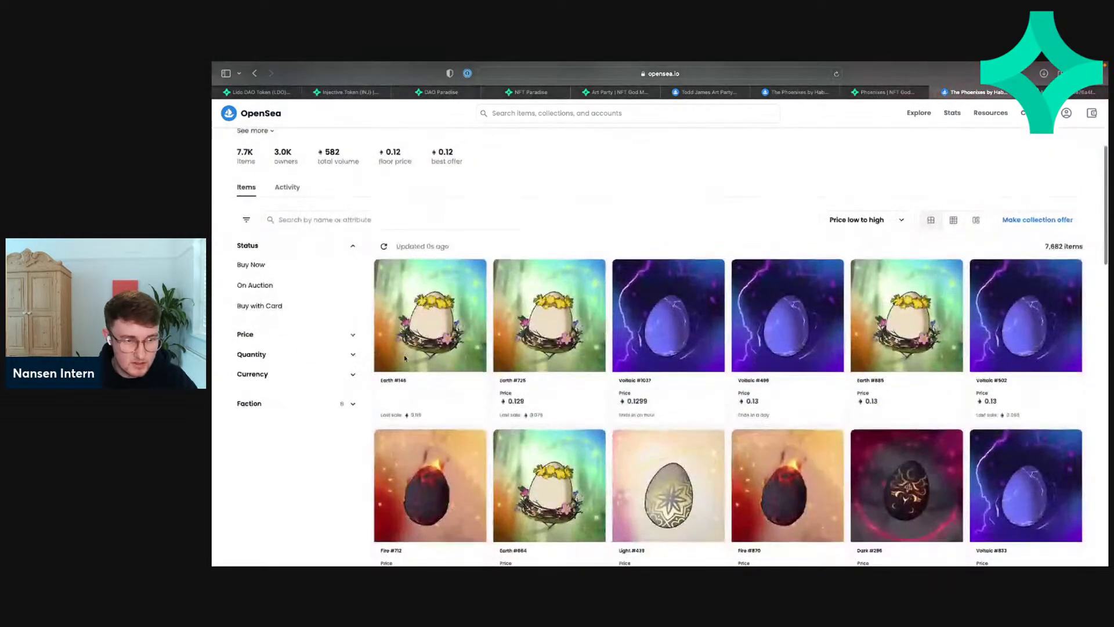
pyautogui.scroll(2, 400, 356)
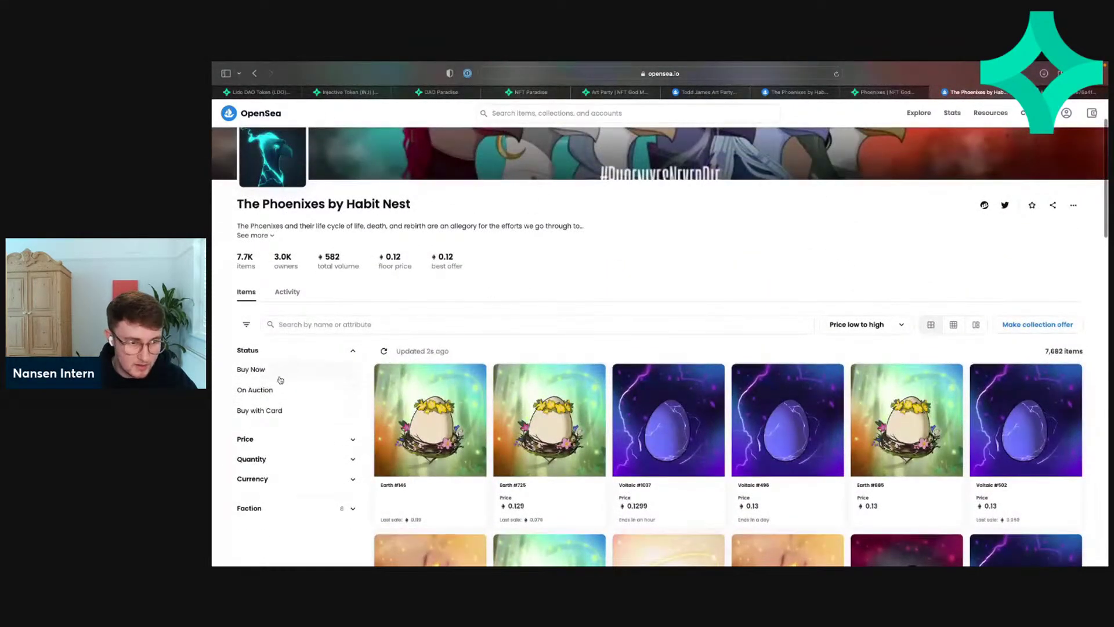
# Step: Sort the items by highest last sale, putting Light #871 at 0.93 on top
pyautogui.click(864, 324)
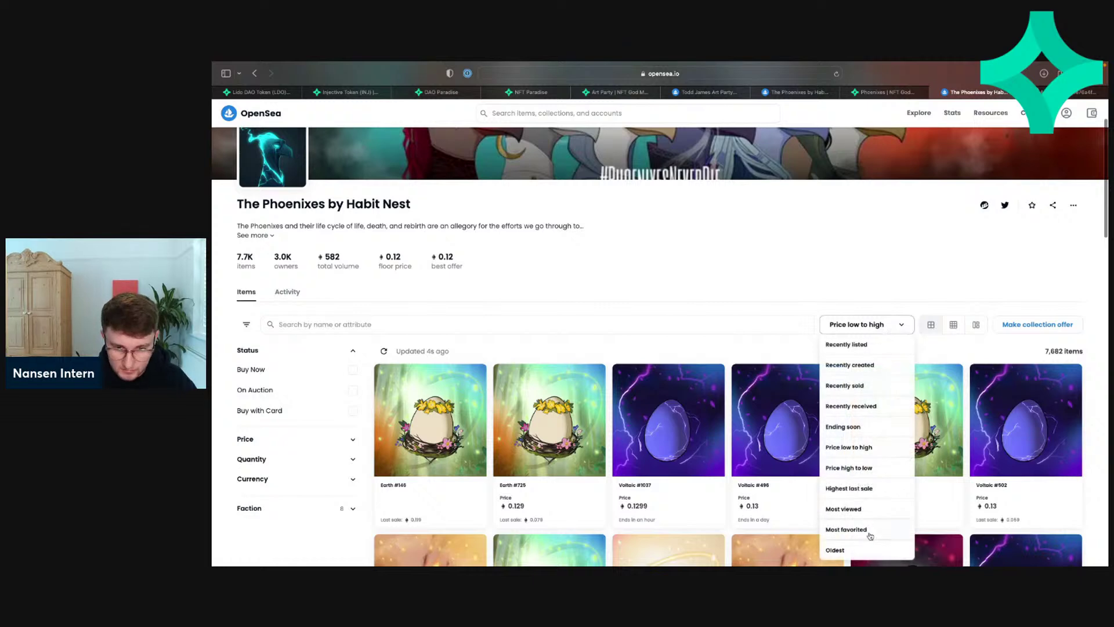
pyautogui.click(873, 491)
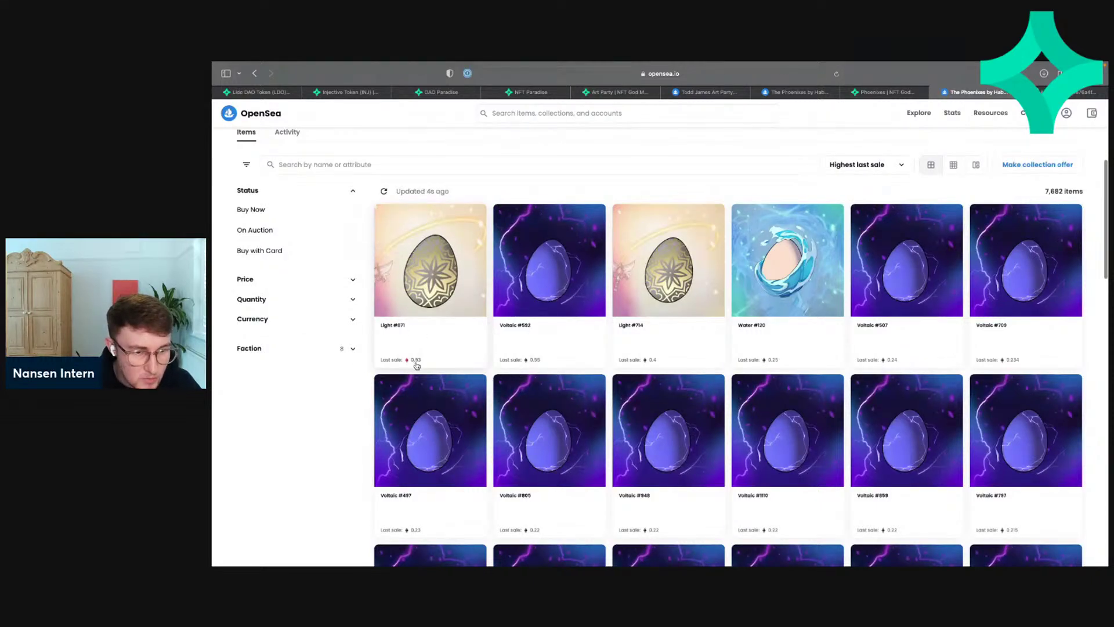
pyautogui.scroll(1, 487, 346)
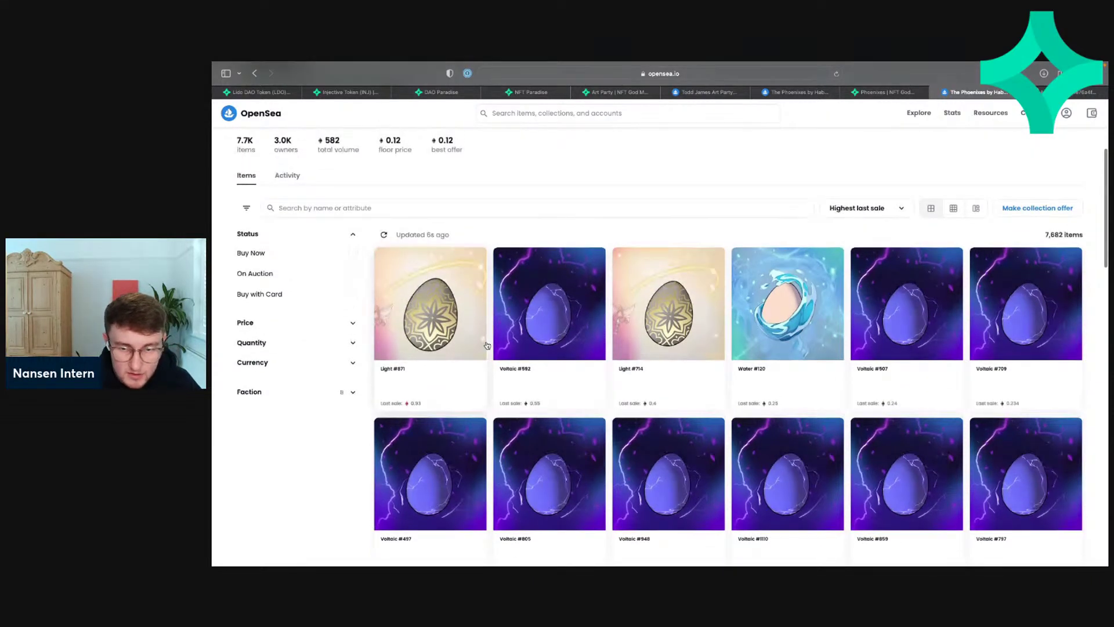
pyautogui.scroll(-5, 487, 345)
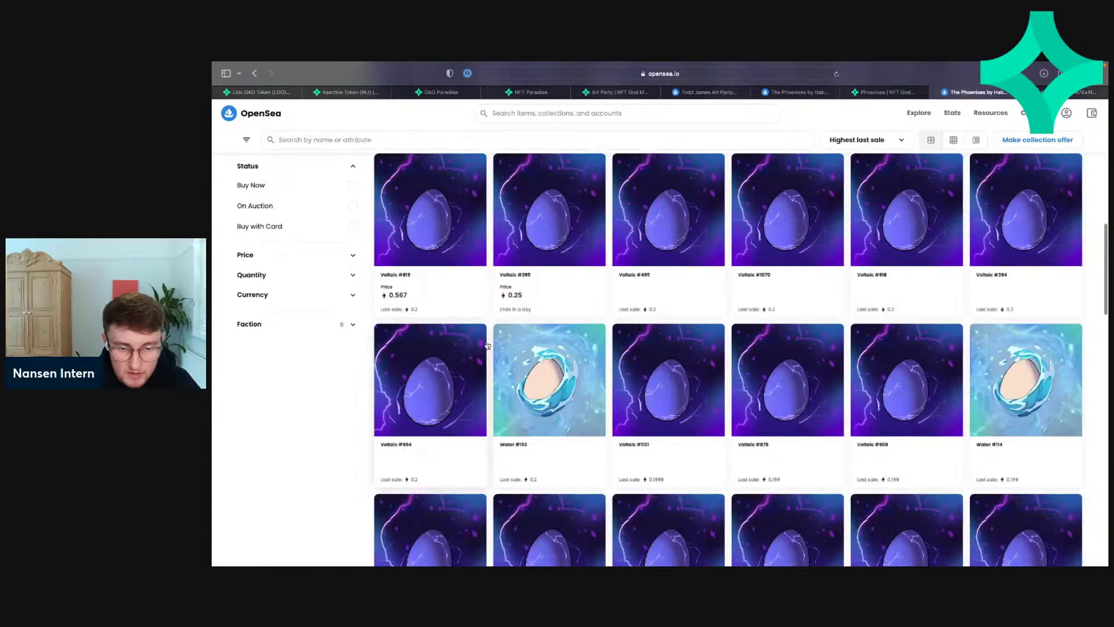
pyautogui.scroll(10, 776, 333)
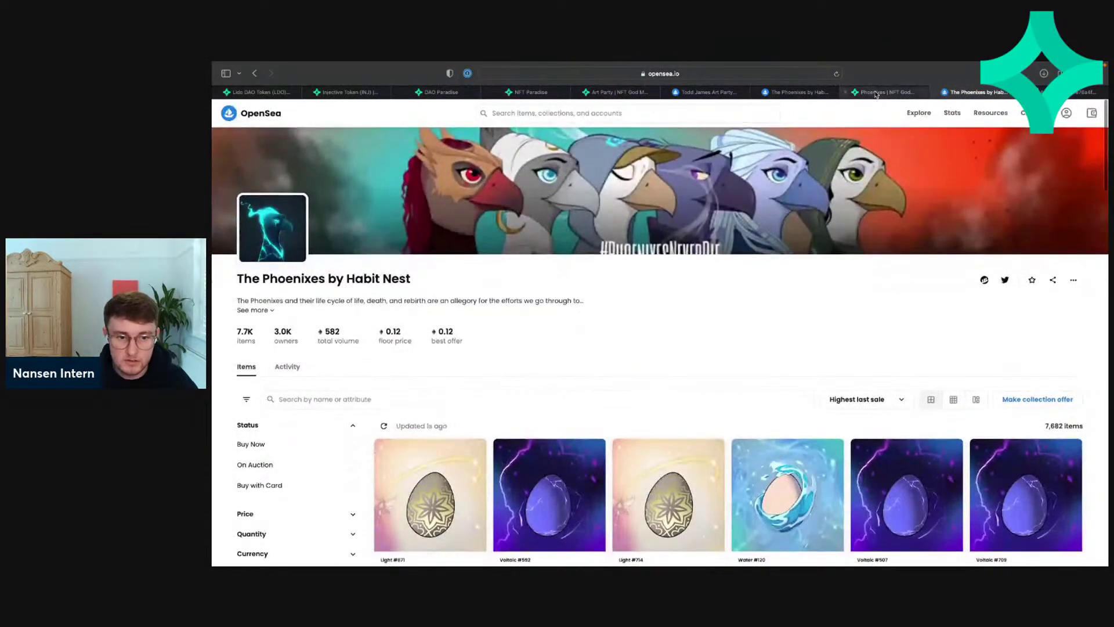
pyautogui.click(876, 93)
# Step: Close the duplicate Phoenixes page, keeping a single NFT God Mode overview
pyautogui.scroll(-7, 649, 270)
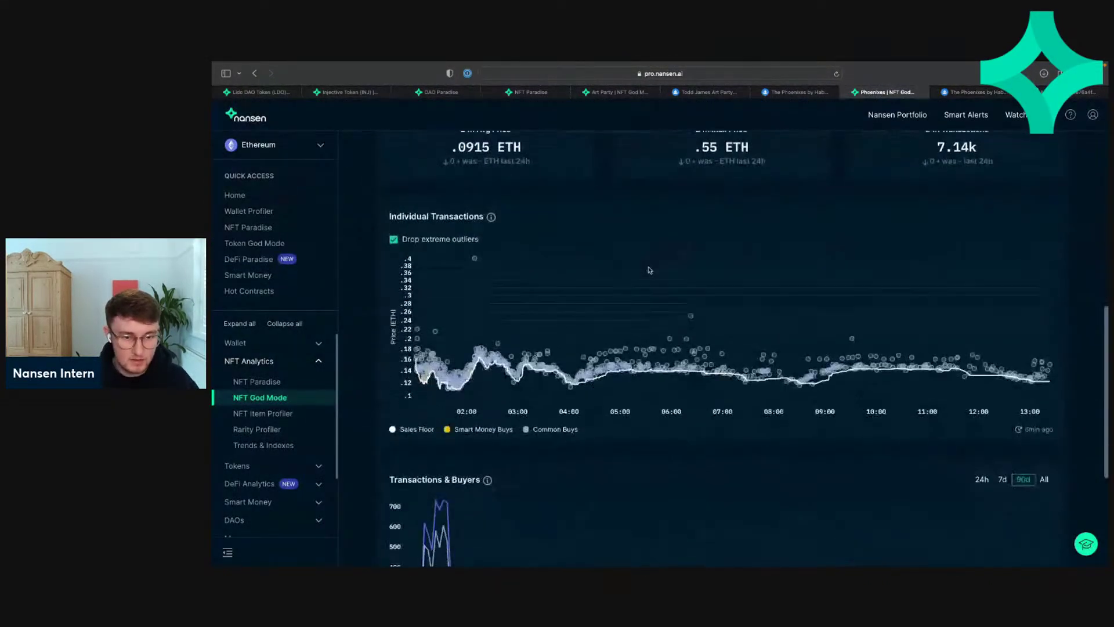
pyautogui.scroll(7, 649, 270)
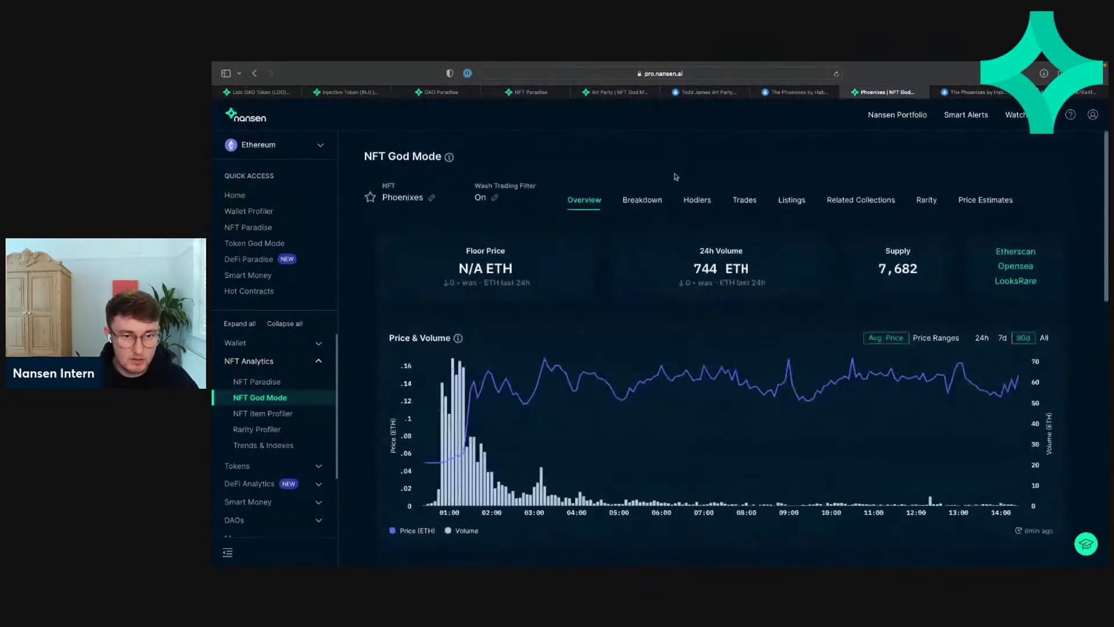
pyautogui.click(936, 92)
# Step: Inspect the Individual Transactions chart: .0915 ETH 24h average and .55 ETH max
pyautogui.scroll(-8, 661, 395)
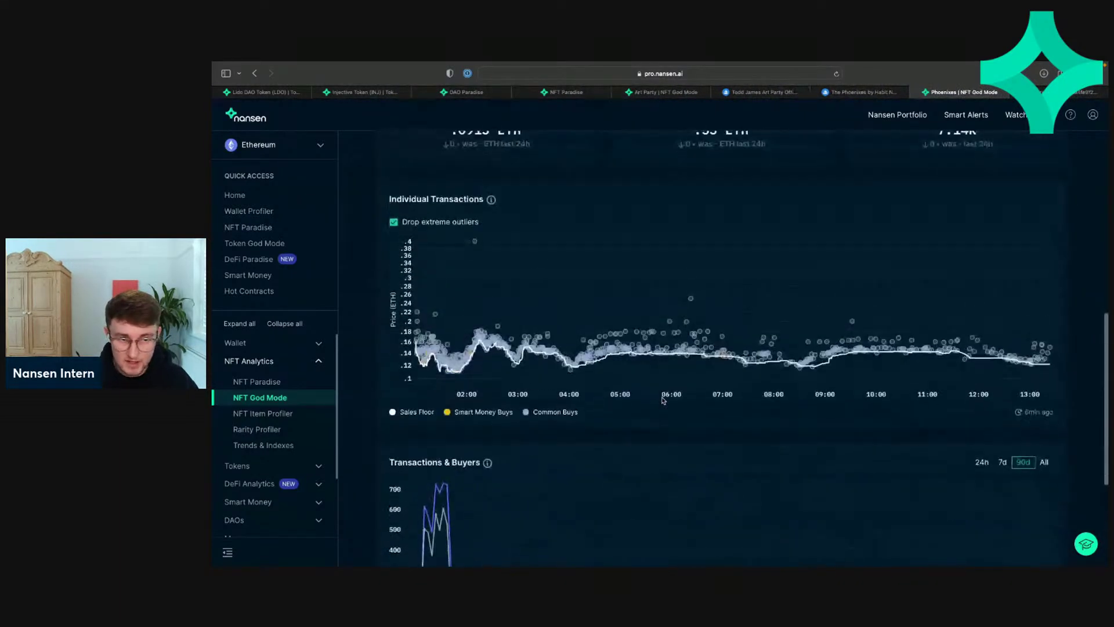
pyautogui.scroll(1, 663, 400)
pyautogui.scroll(7, 664, 399)
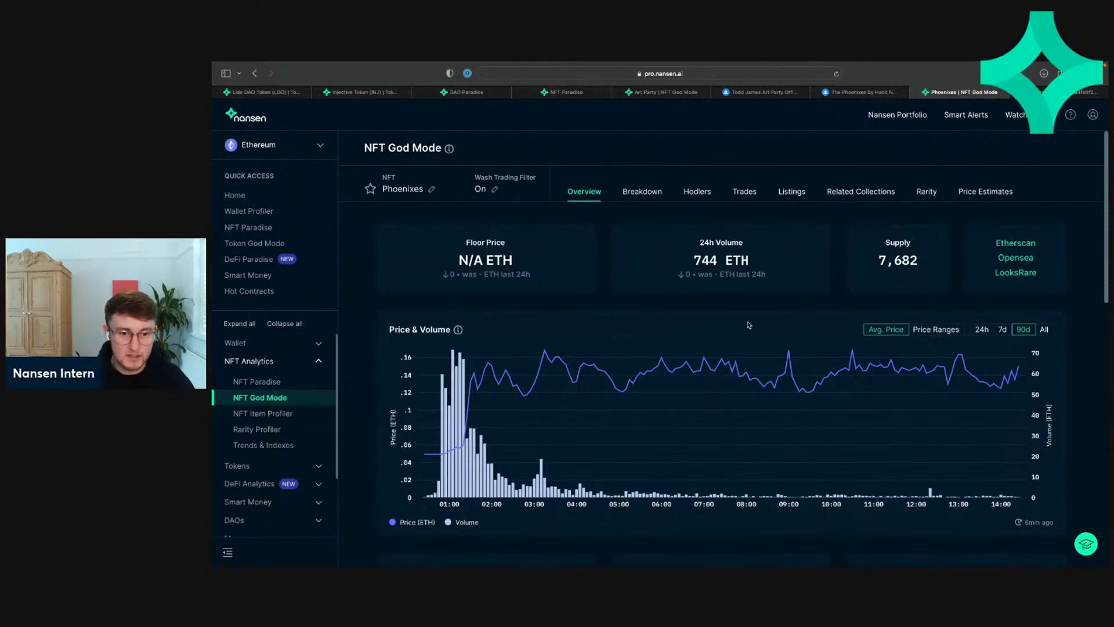
pyautogui.scroll(-6, 748, 325)
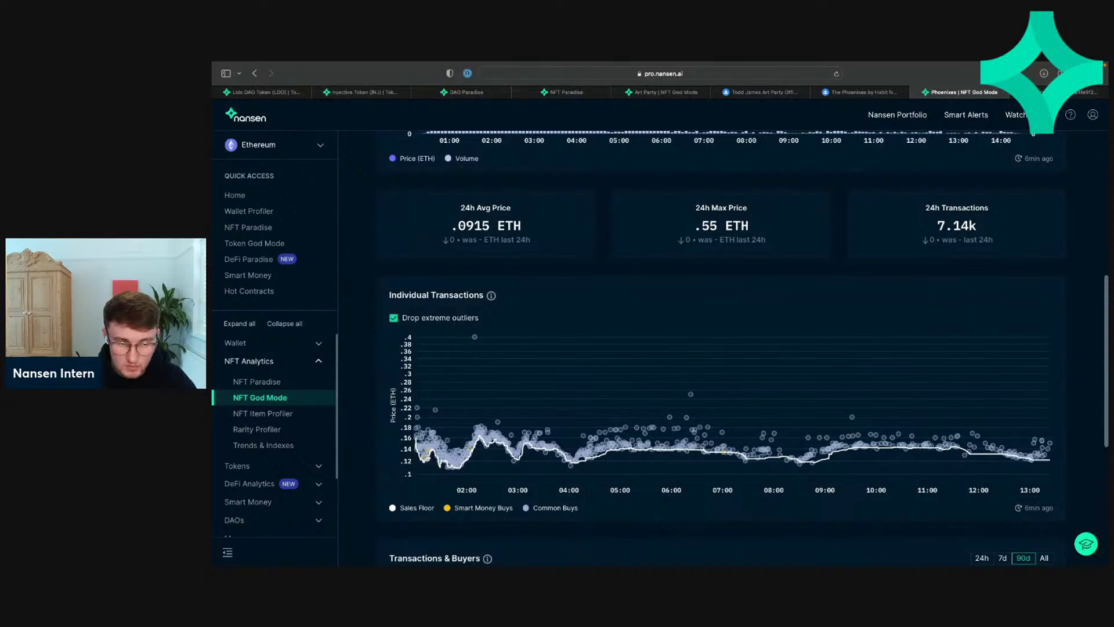
pyautogui.moveTo(425, 455)
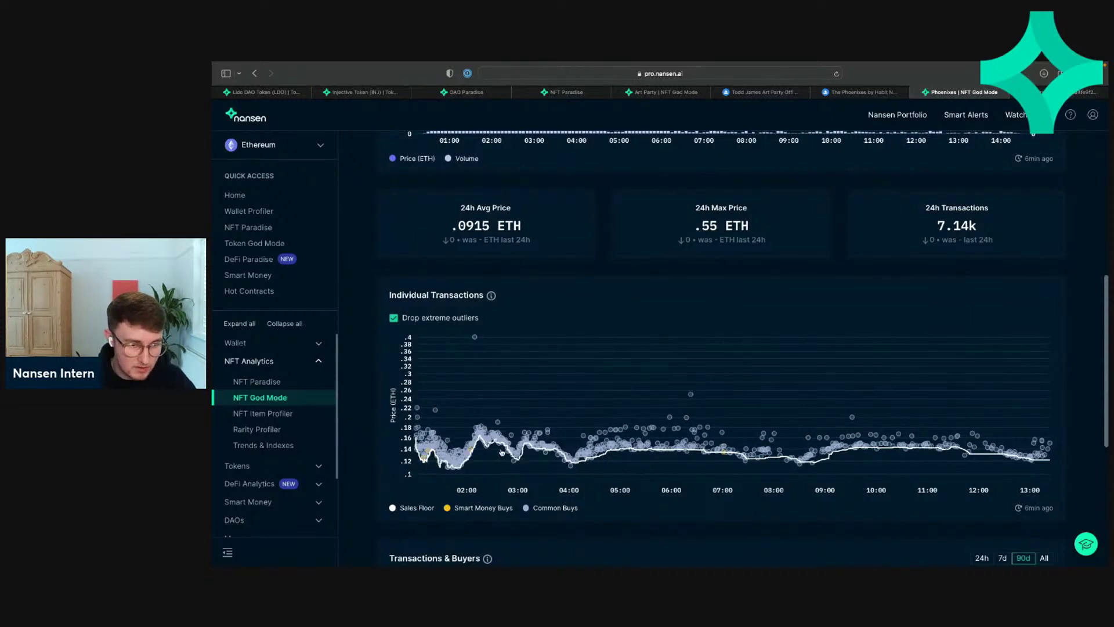
pyautogui.moveTo(470, 452)
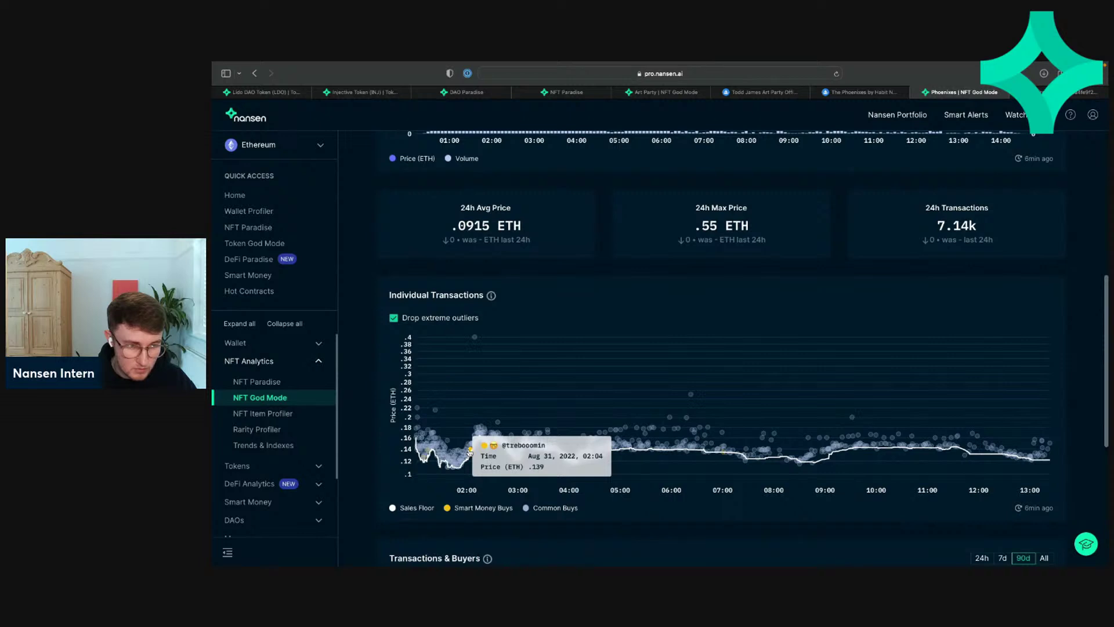
pyautogui.moveTo(723, 453)
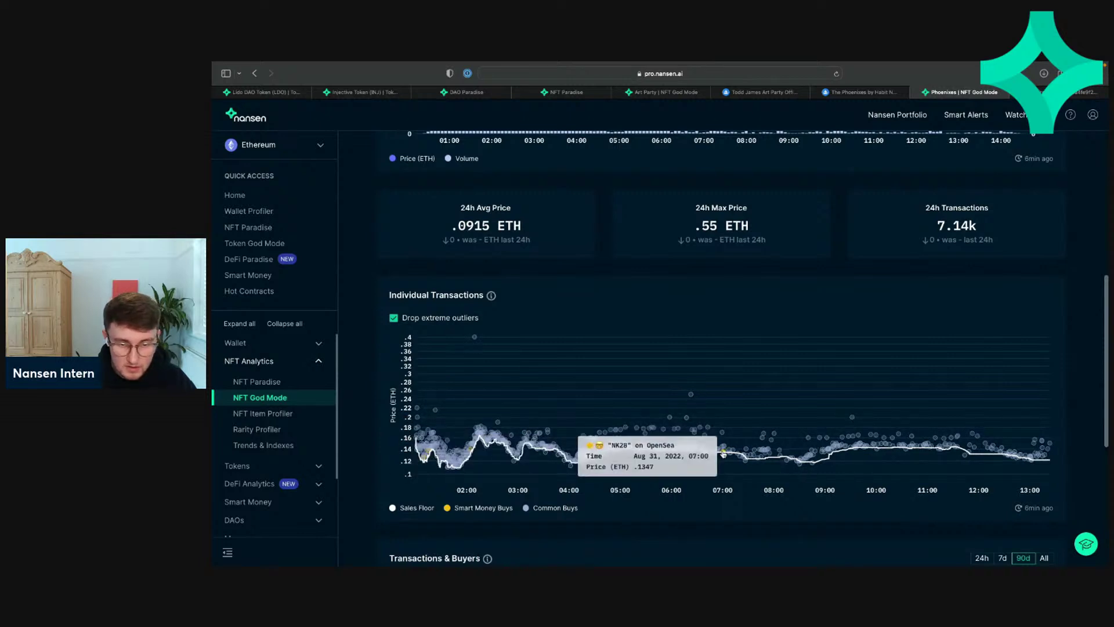
pyautogui.moveTo(862, 449)
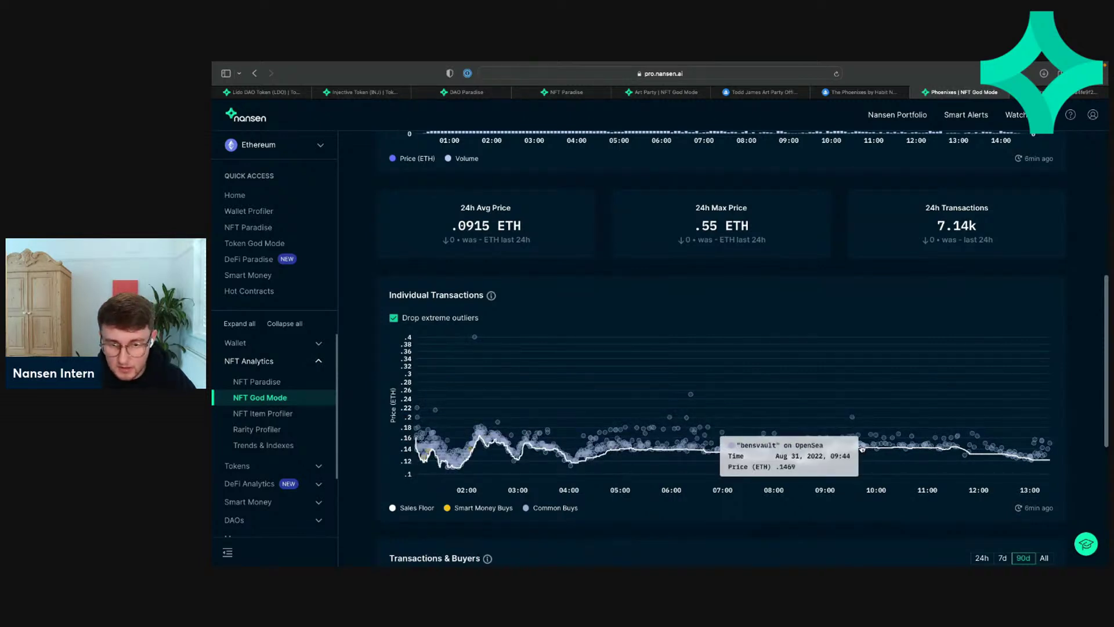
pyautogui.moveTo(1037, 457)
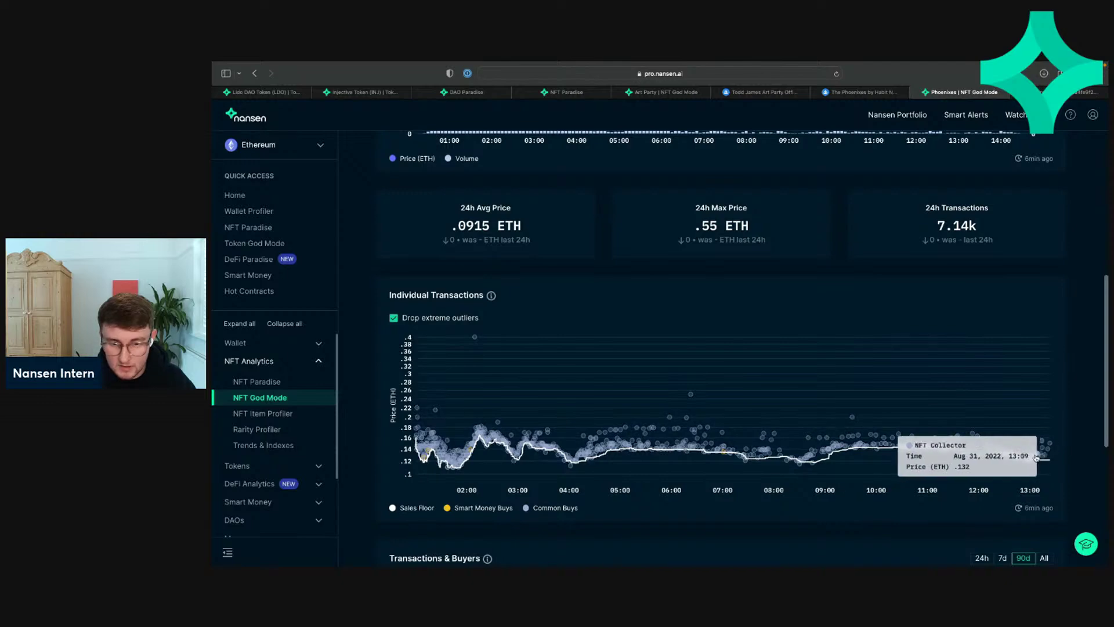
pyautogui.scroll(-5, 1037, 457)
pyautogui.scroll(5, 952, 434)
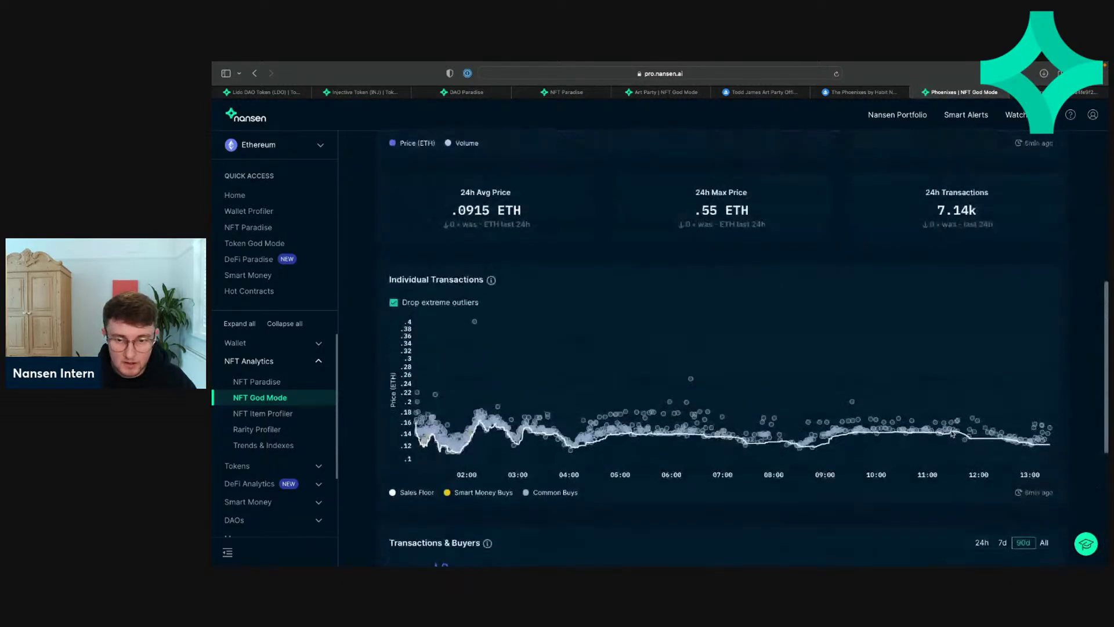
pyautogui.scroll(5, 952, 434)
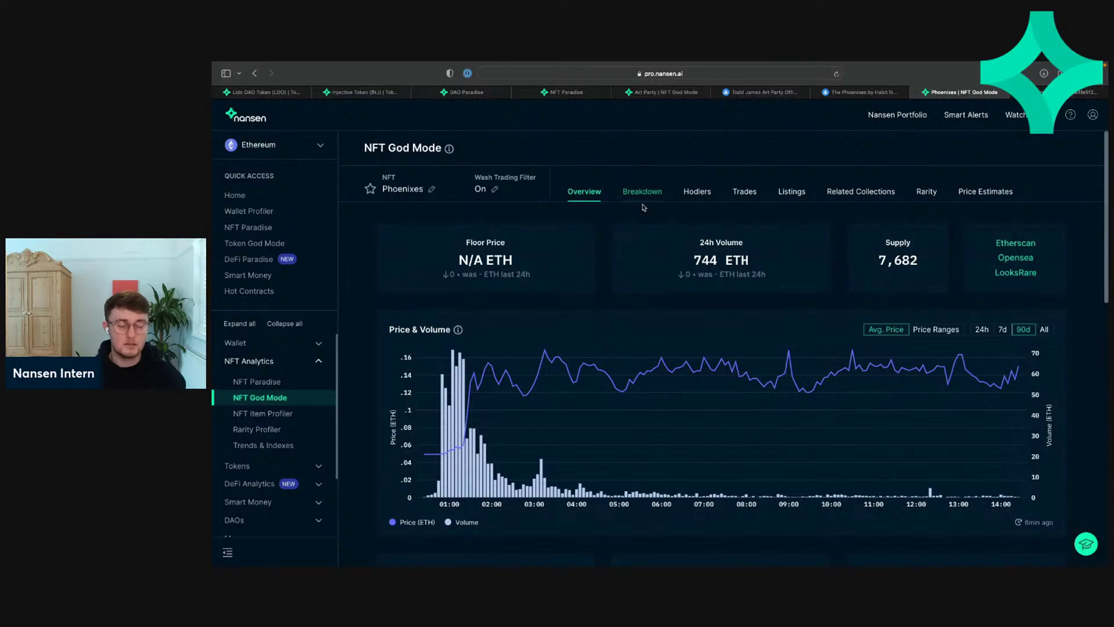
# Step: Show the Phoenixes Breakdown and scroll its Balances & Changes holder table
pyautogui.click(643, 197)
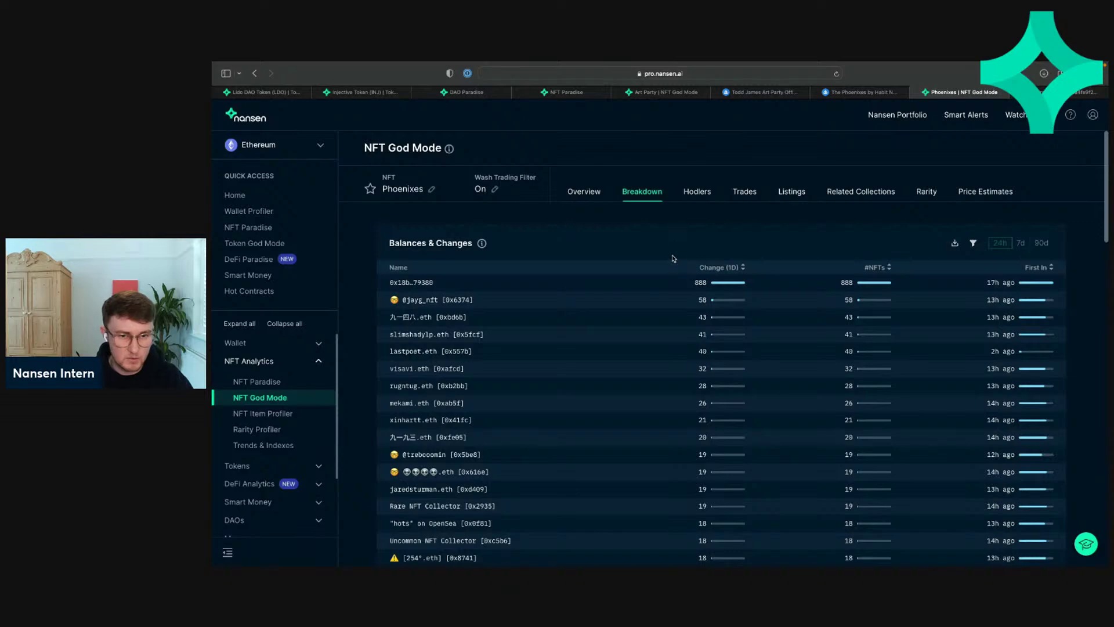
pyautogui.scroll(-2, 664, 227)
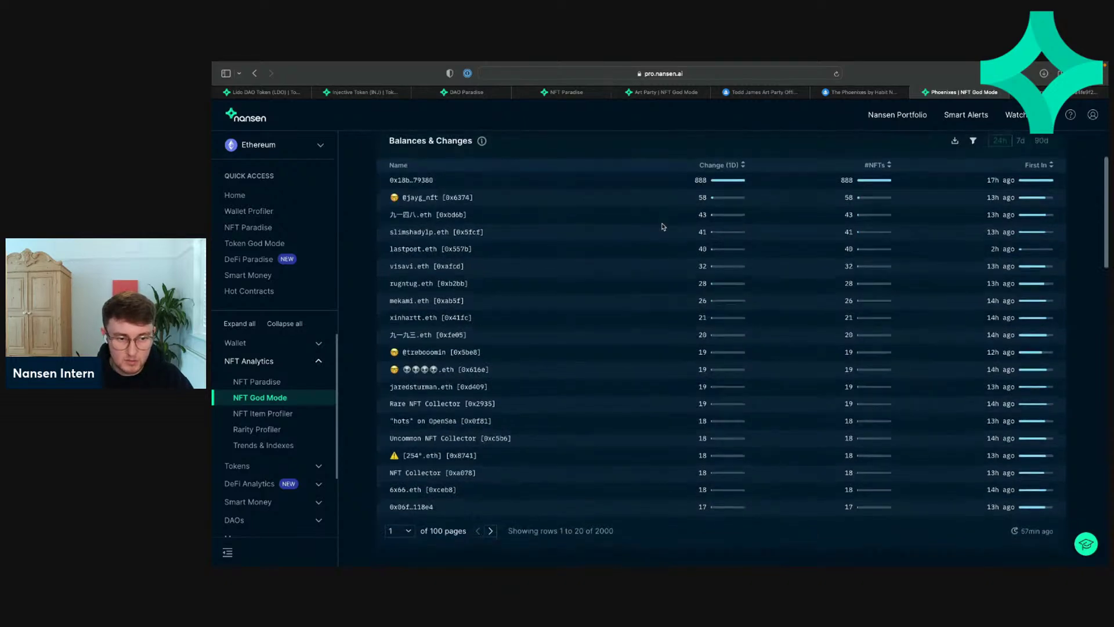
pyautogui.scroll(2, 663, 226)
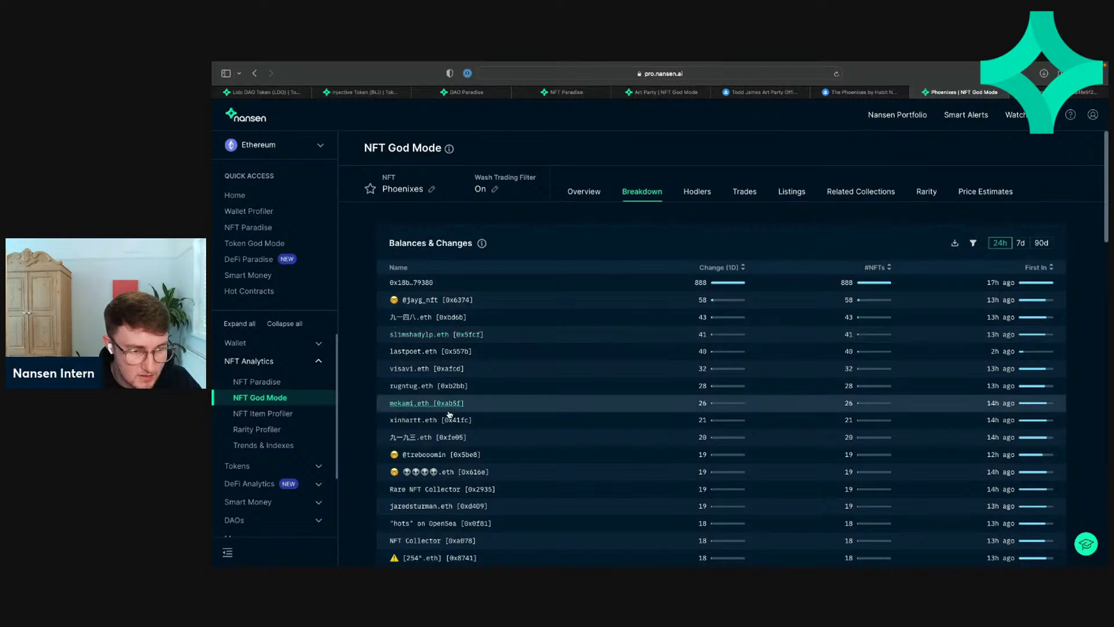
pyautogui.scroll(-5, 441, 354)
pyautogui.scroll(3, 461, 393)
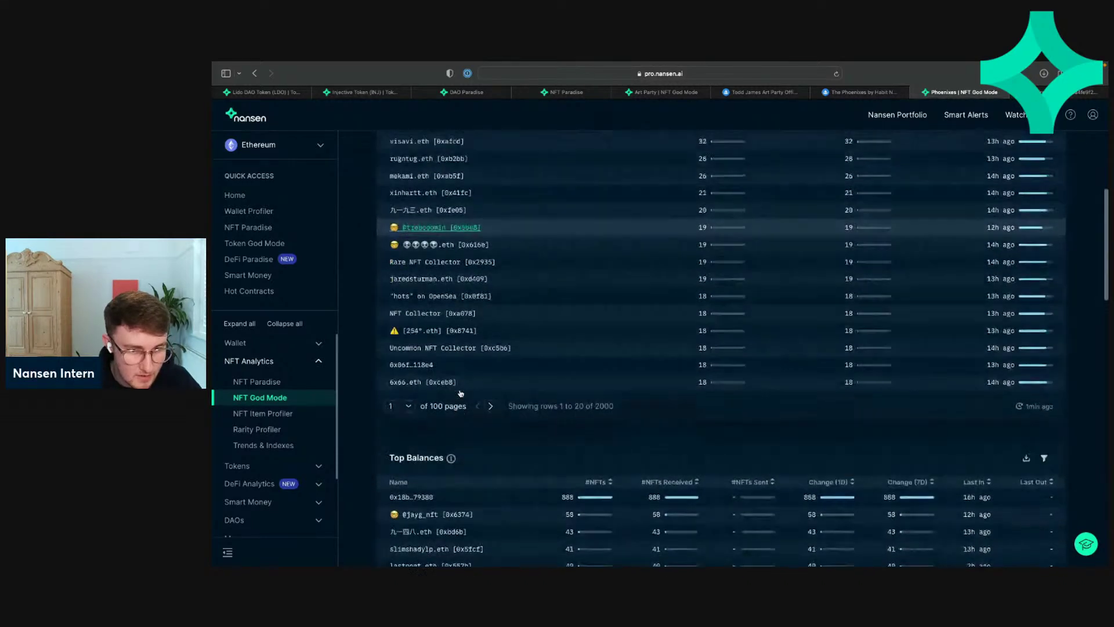
# Step: Page forward through the Balances & Changes holder table
pyautogui.click(493, 551)
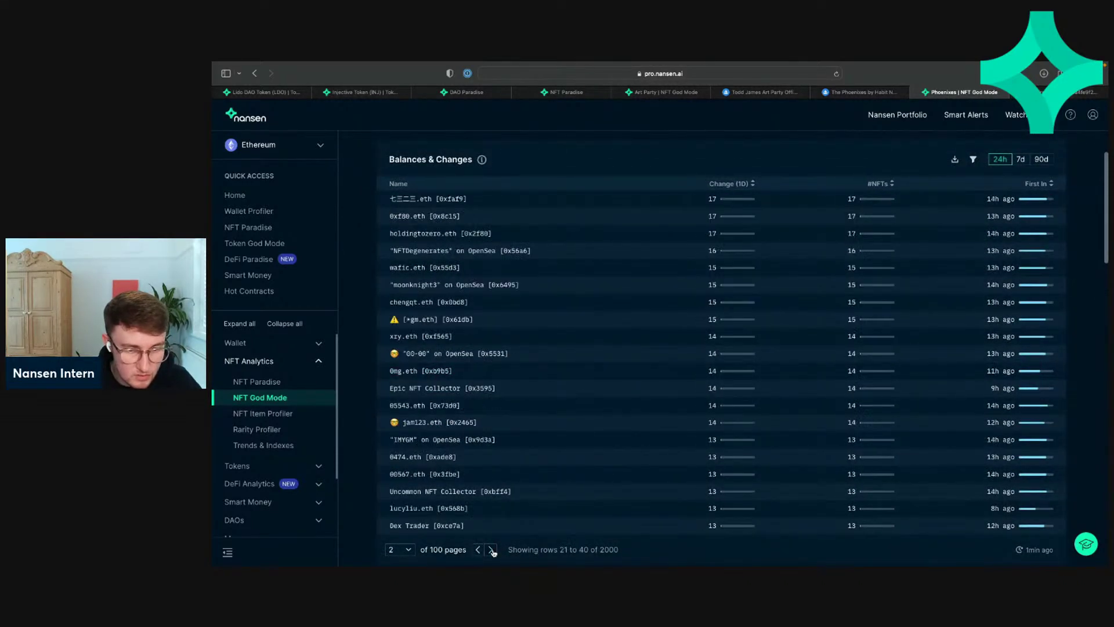
pyautogui.click(493, 551)
pyautogui.click(493, 552)
pyautogui.click(493, 551)
pyautogui.click(493, 551)
pyautogui.click(493, 551)
pyautogui.click(493, 551)
pyautogui.click(493, 551)
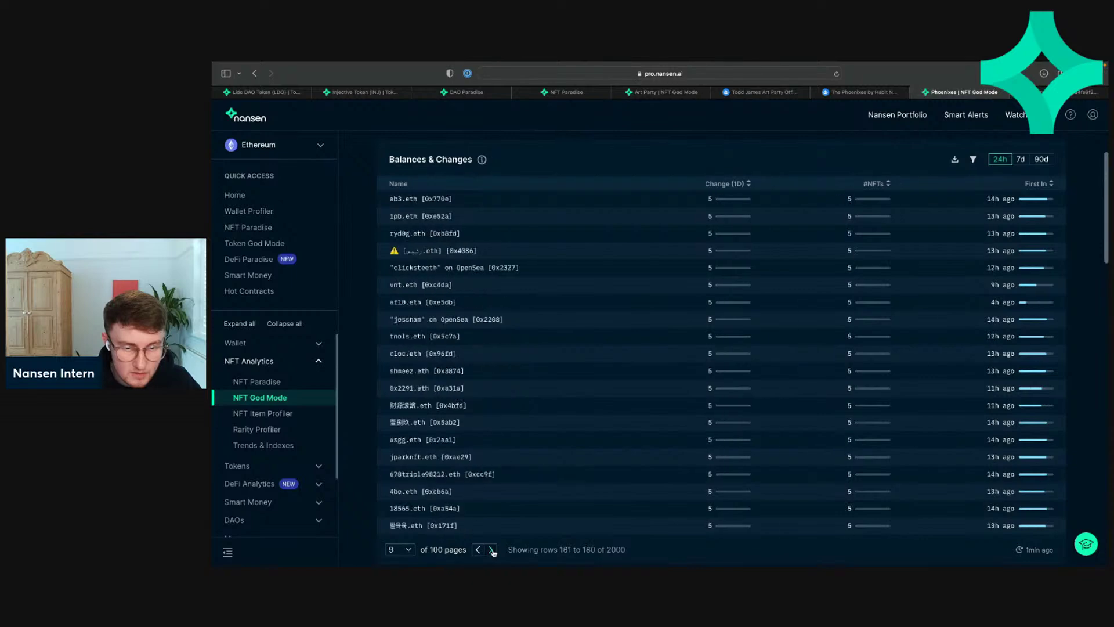
pyautogui.click(493, 551)
pyautogui.click(493, 551)
pyautogui.click(494, 551)
pyautogui.click(493, 551)
pyautogui.click(489, 552)
pyautogui.click(488, 551)
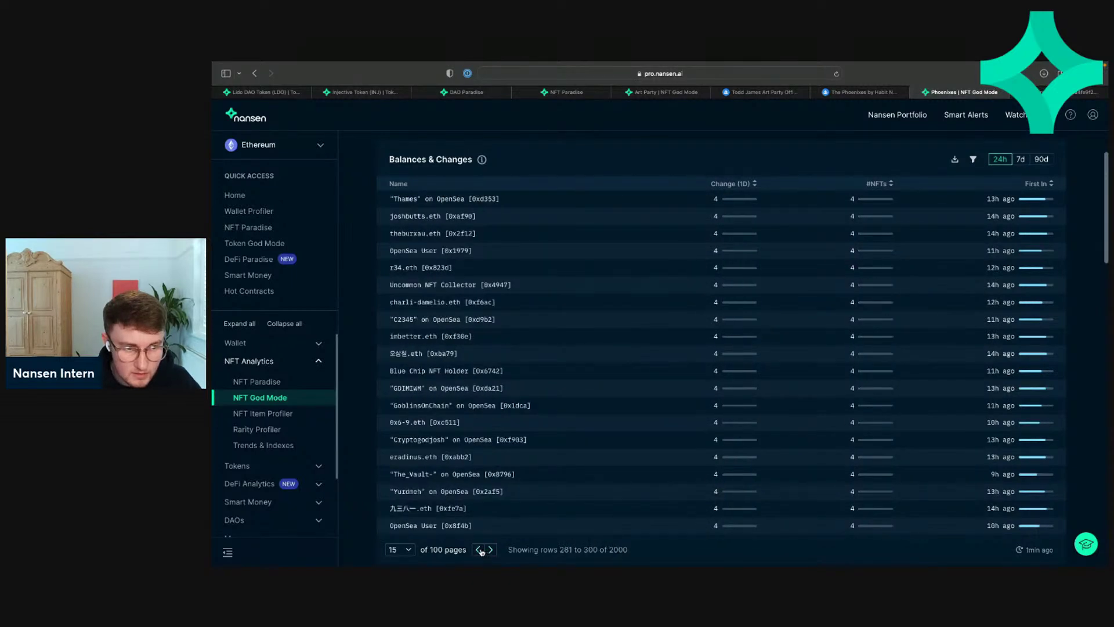
# Step: Page back through the holder table, ending on rows 101 to 120 of 2000
pyautogui.click(479, 550)
pyautogui.click(479, 550)
pyautogui.click(480, 549)
pyautogui.click(479, 550)
pyautogui.click(479, 550)
pyautogui.click(479, 550)
pyautogui.click(479, 549)
pyautogui.click(479, 549)
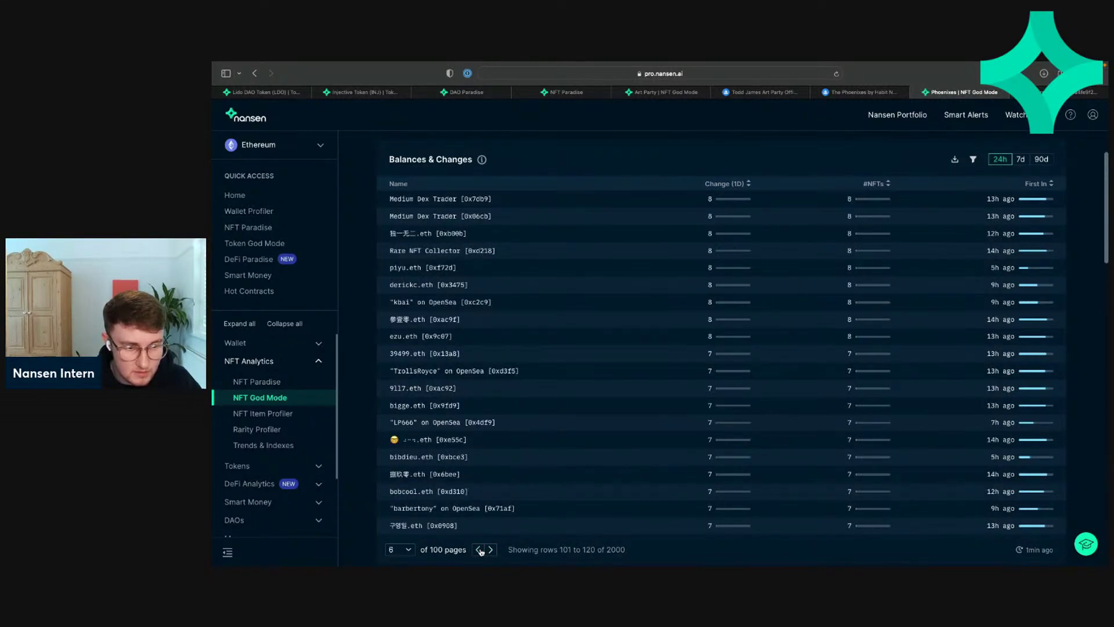
pyautogui.click(479, 549)
pyautogui.click(479, 550)
pyautogui.click(480, 550)
pyautogui.click(480, 549)
pyautogui.click(479, 549)
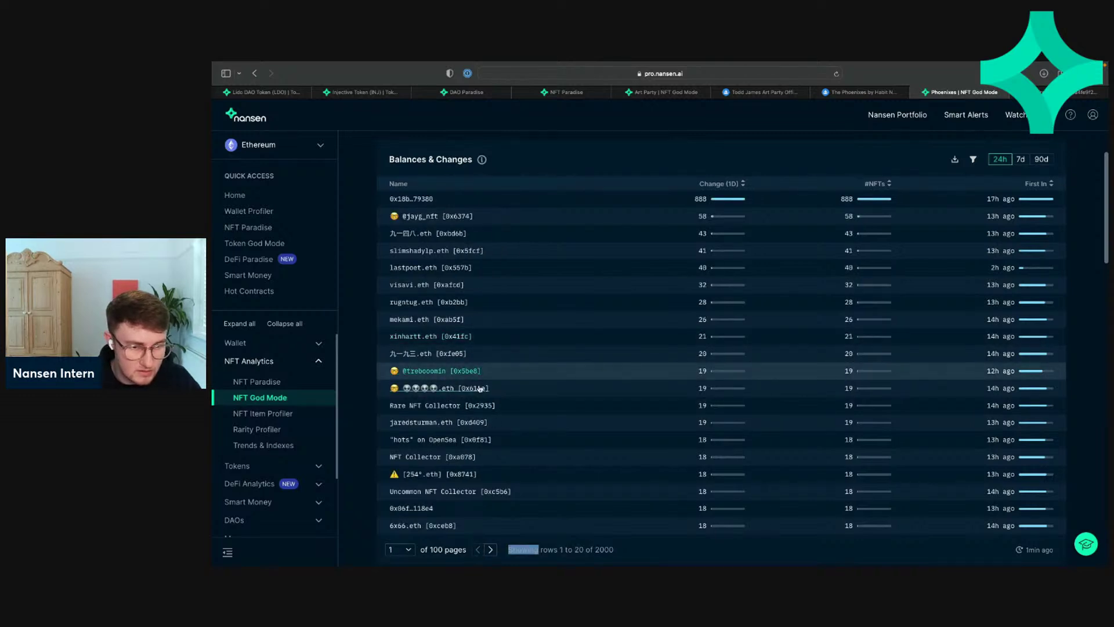
# Step: Filter the Balances & Changes table by a Name containing the nerd-face emoji
pyautogui.click(973, 162)
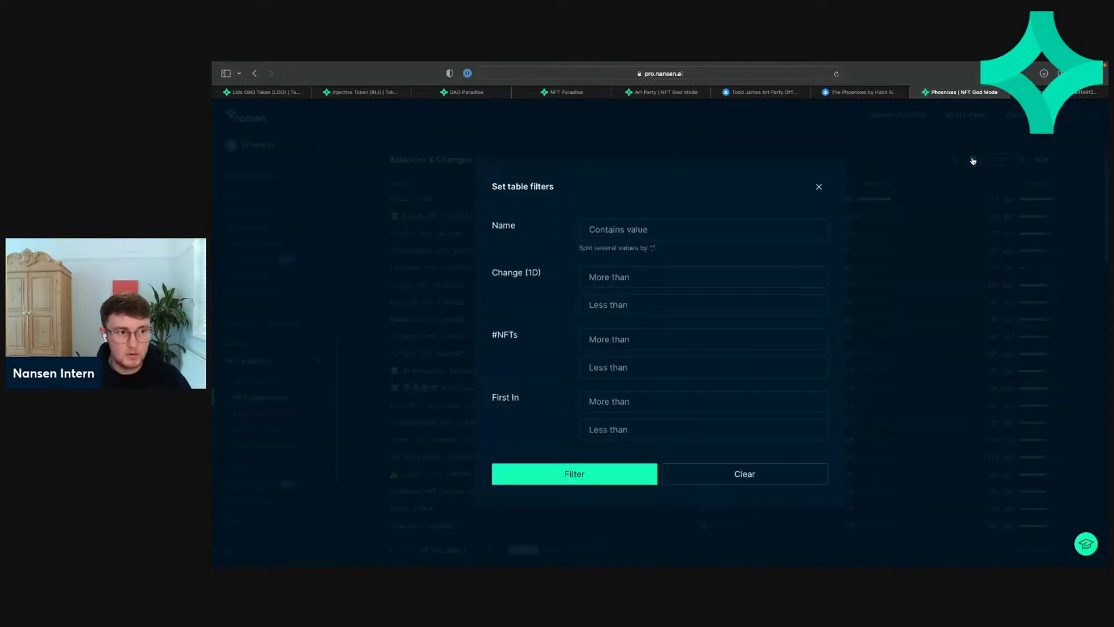
pyautogui.click(656, 228)
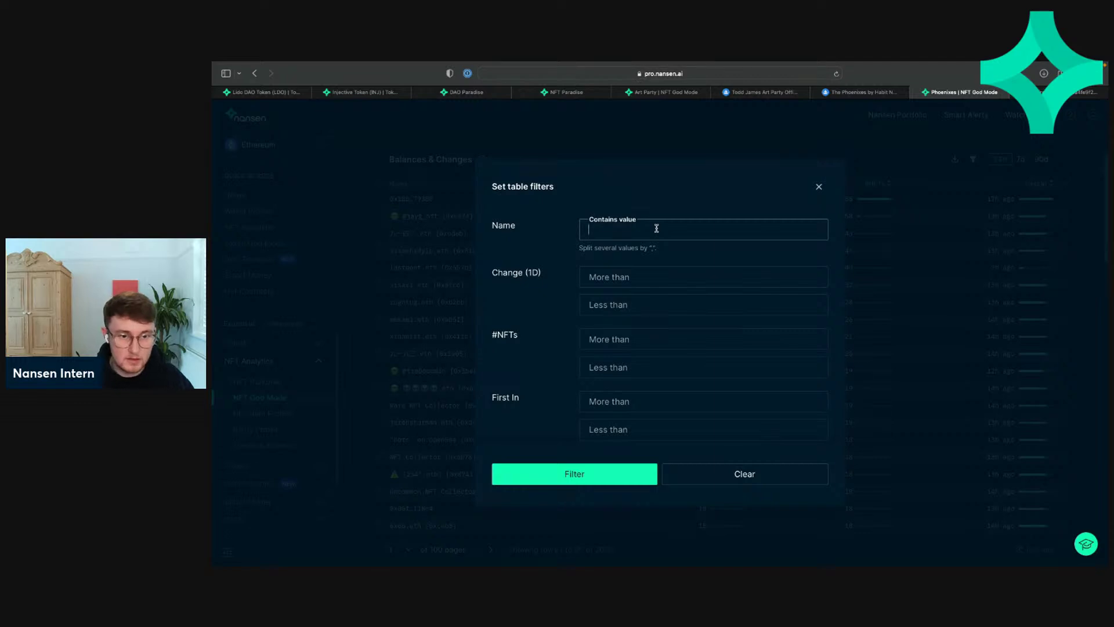
pyautogui.press('ctrl+super+space')
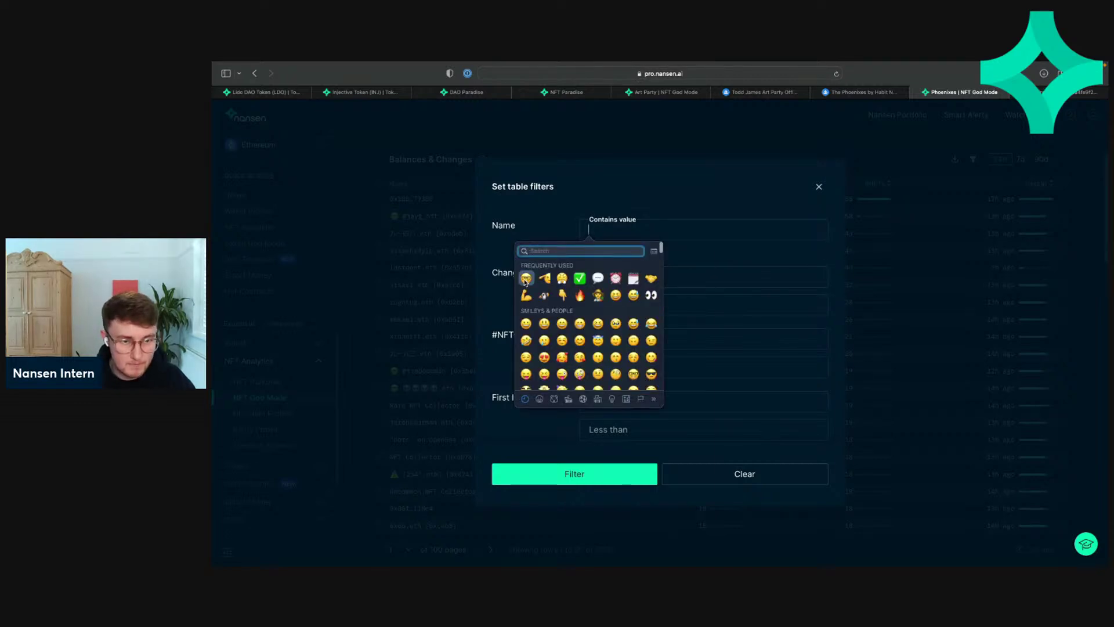
pyautogui.click(525, 279)
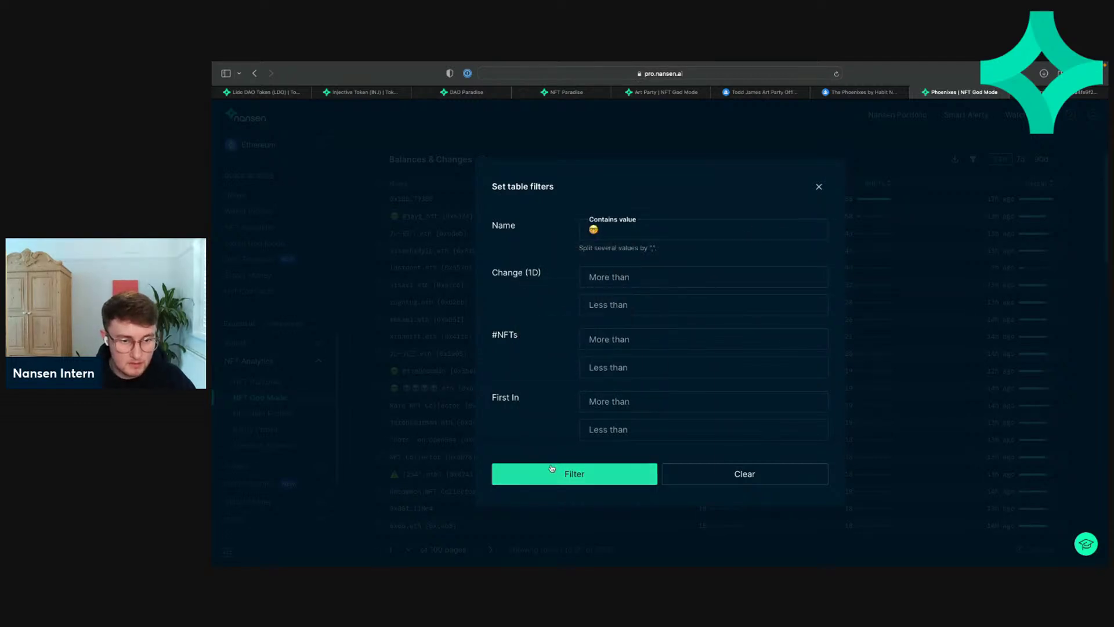
pyautogui.click(552, 467)
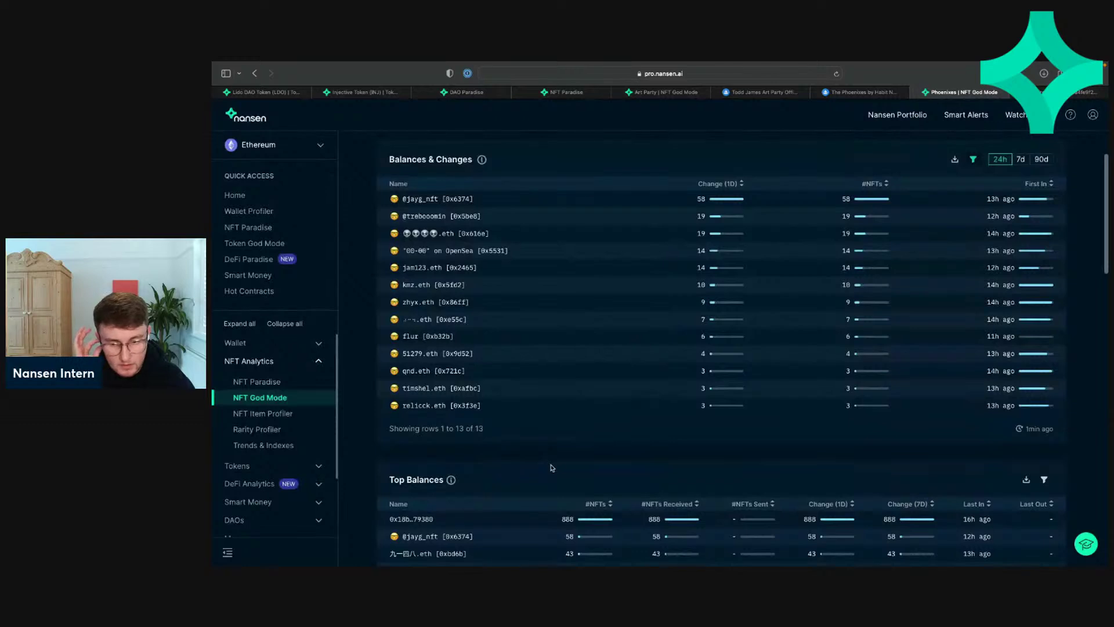
# Step: Scroll through Top Balances and the charts, returning to Top Balances page 1 led by an 888-NFT wallet
pyautogui.scroll(1, 558, 432)
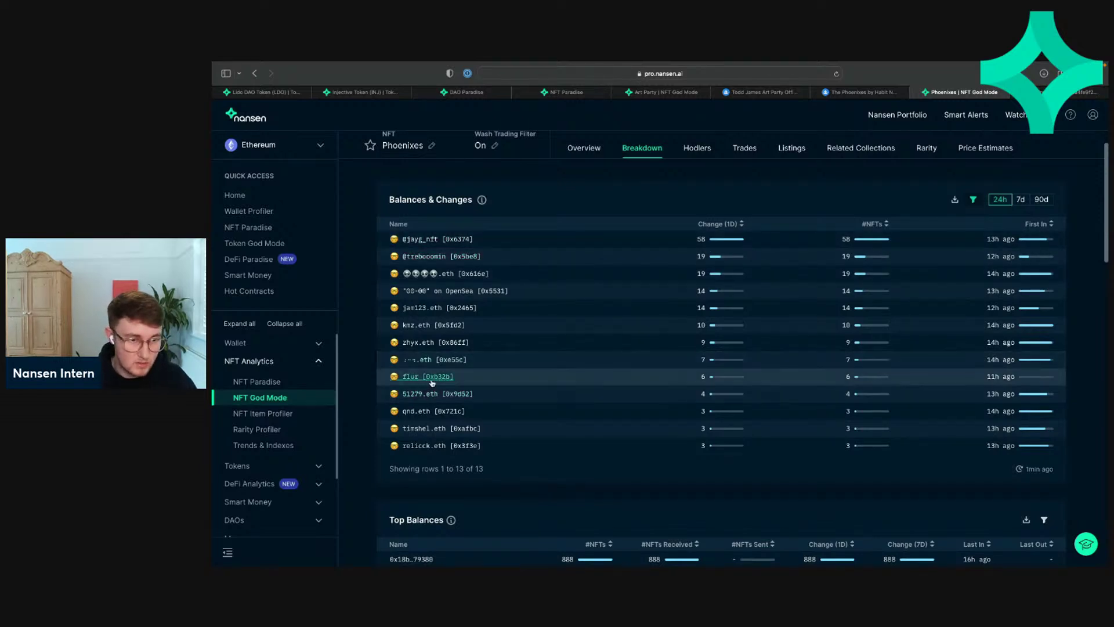
pyautogui.scroll(-6, 449, 387)
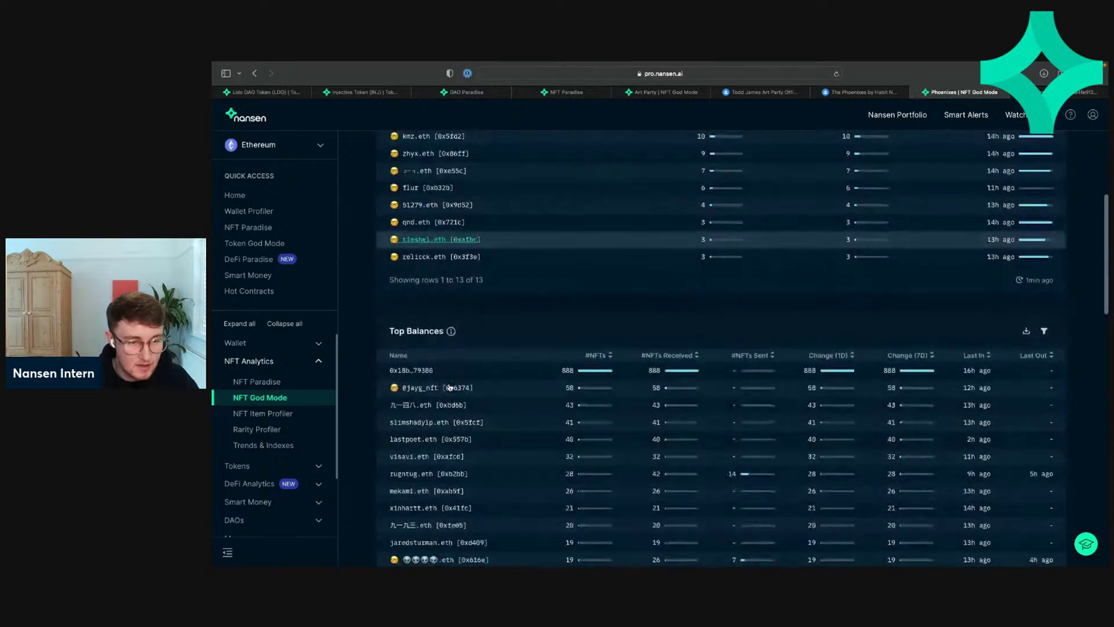
pyautogui.scroll(-5, 656, 258)
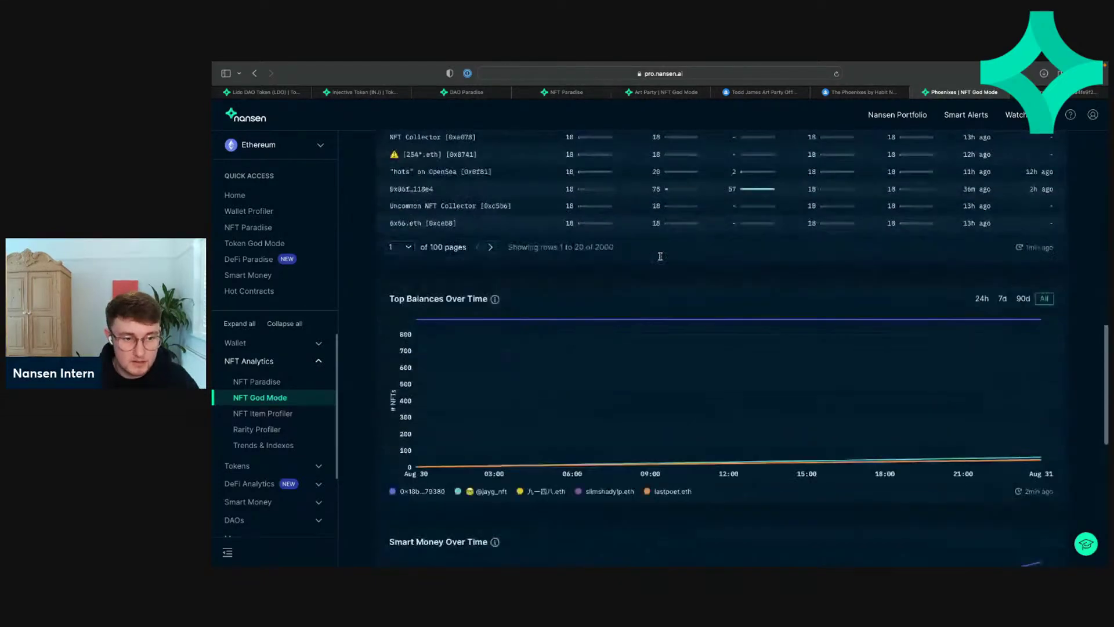
pyautogui.scroll(10, 659, 257)
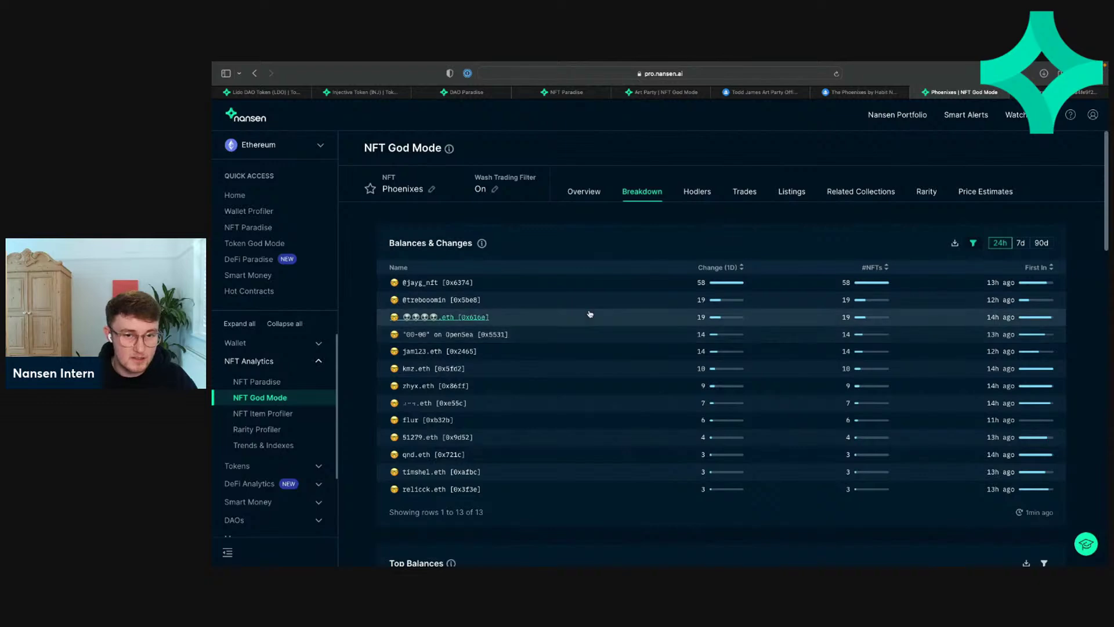
pyautogui.scroll(-8, 590, 311)
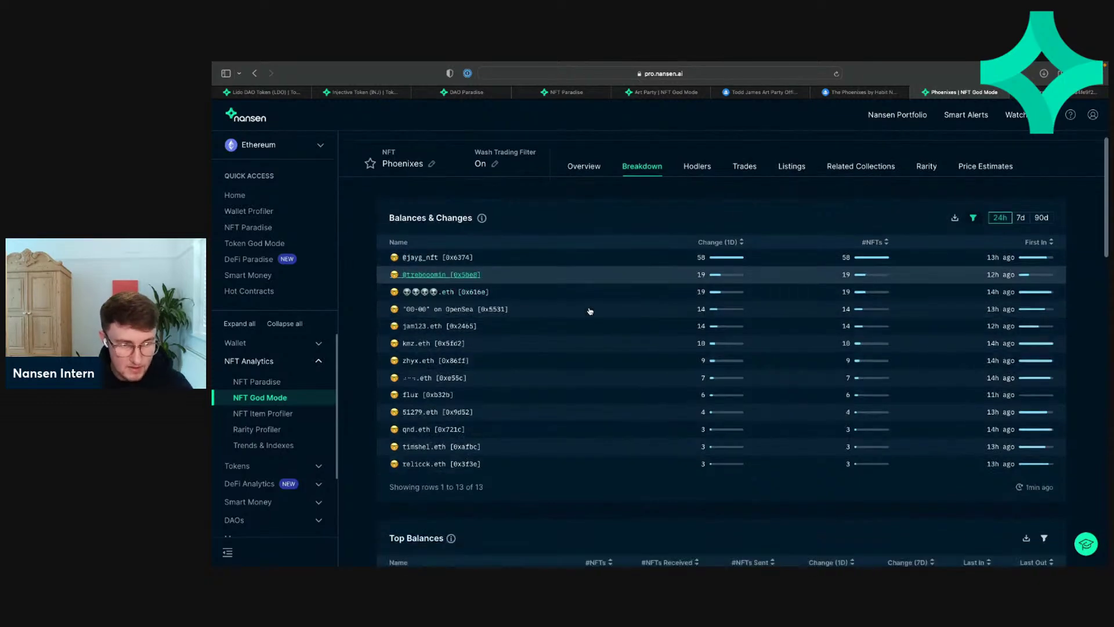
pyautogui.scroll(-10, 589, 310)
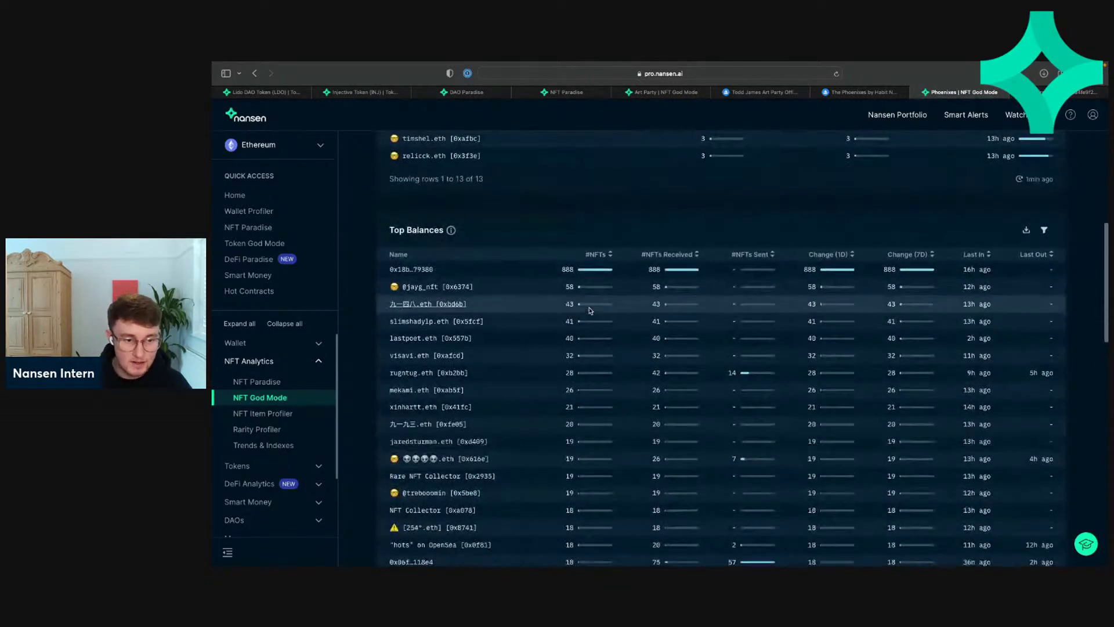
pyautogui.scroll(-4, 589, 310)
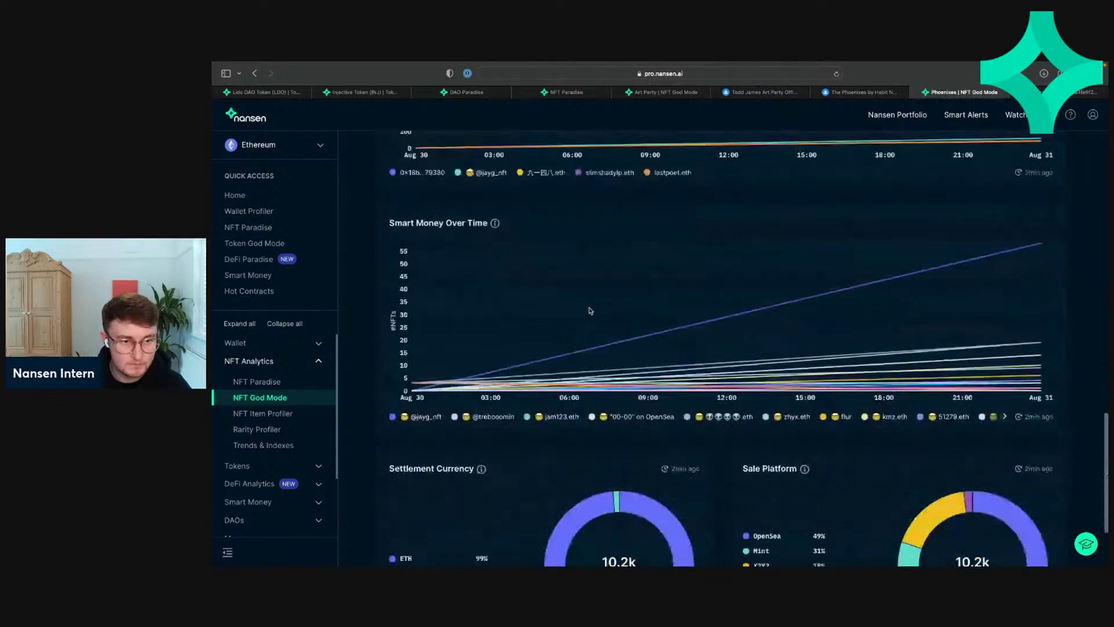
pyautogui.scroll(20, 589, 311)
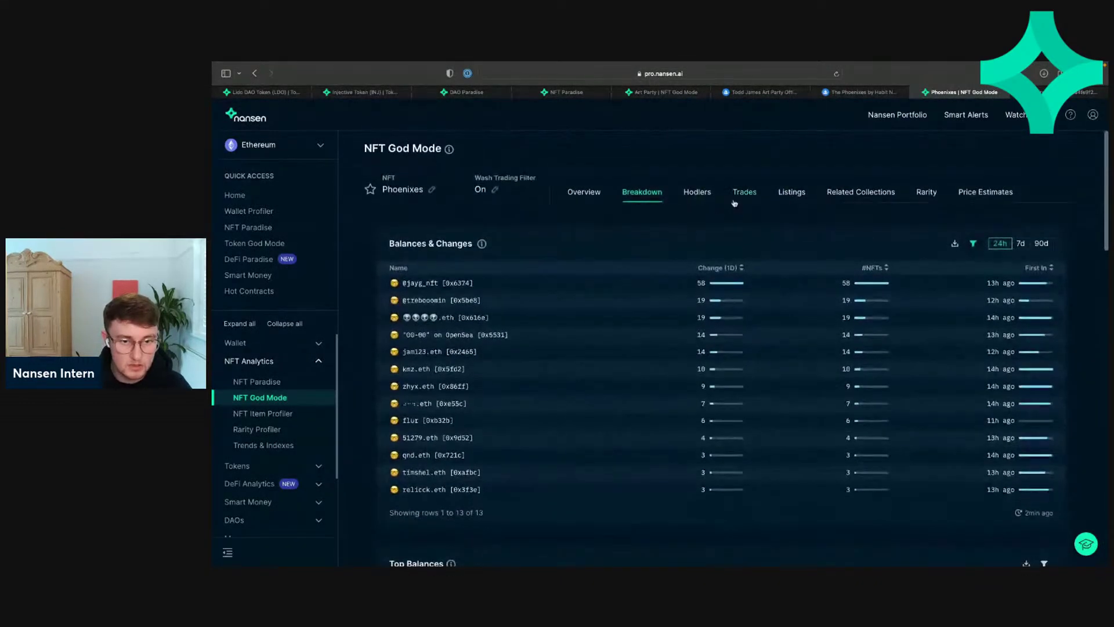
# Step: Show the Hodlers analytics and scroll seniority, unique addresses, 1,932 Top Diamond Hands wallets and Profit Leaderboard
pyautogui.click(700, 196)
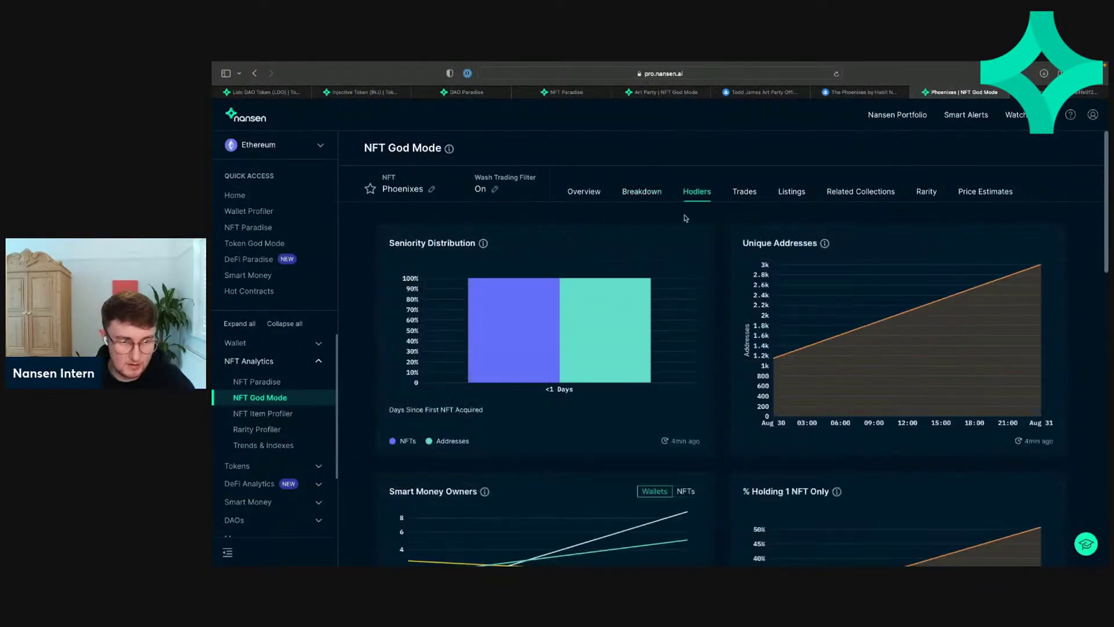
pyautogui.scroll(-3, 717, 349)
pyautogui.scroll(2, 717, 349)
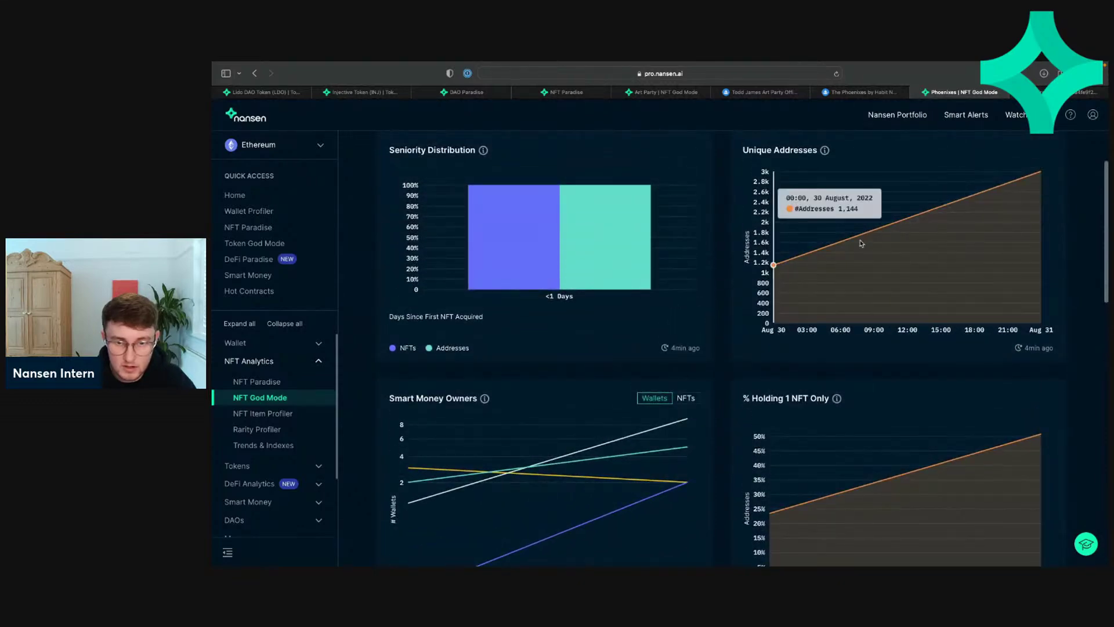
pyautogui.scroll(-6, 664, 372)
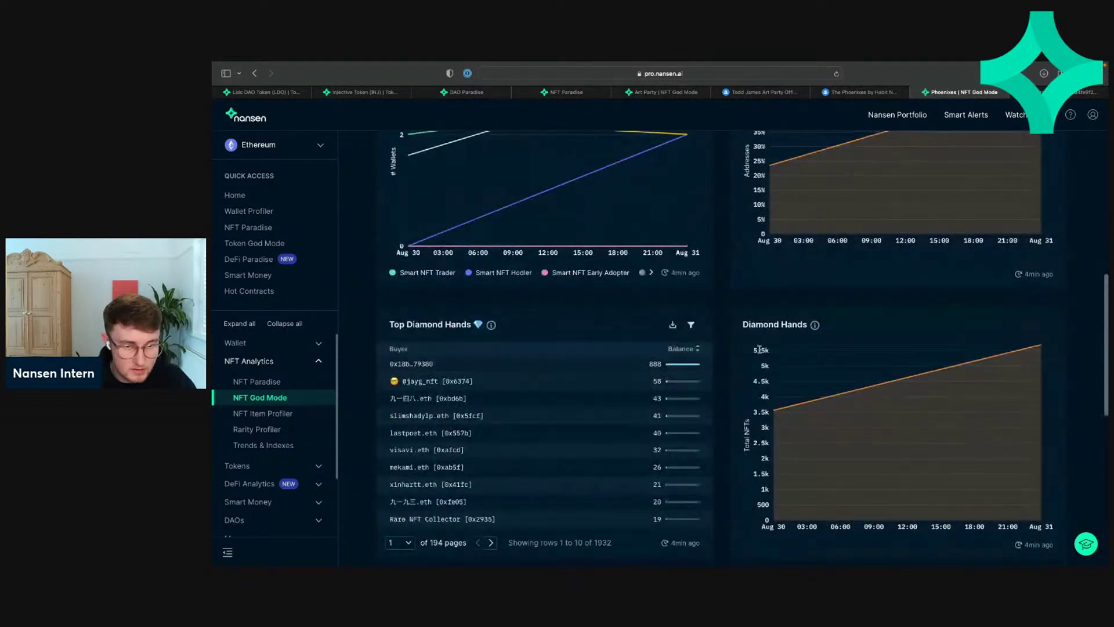
pyautogui.scroll(-8, 713, 395)
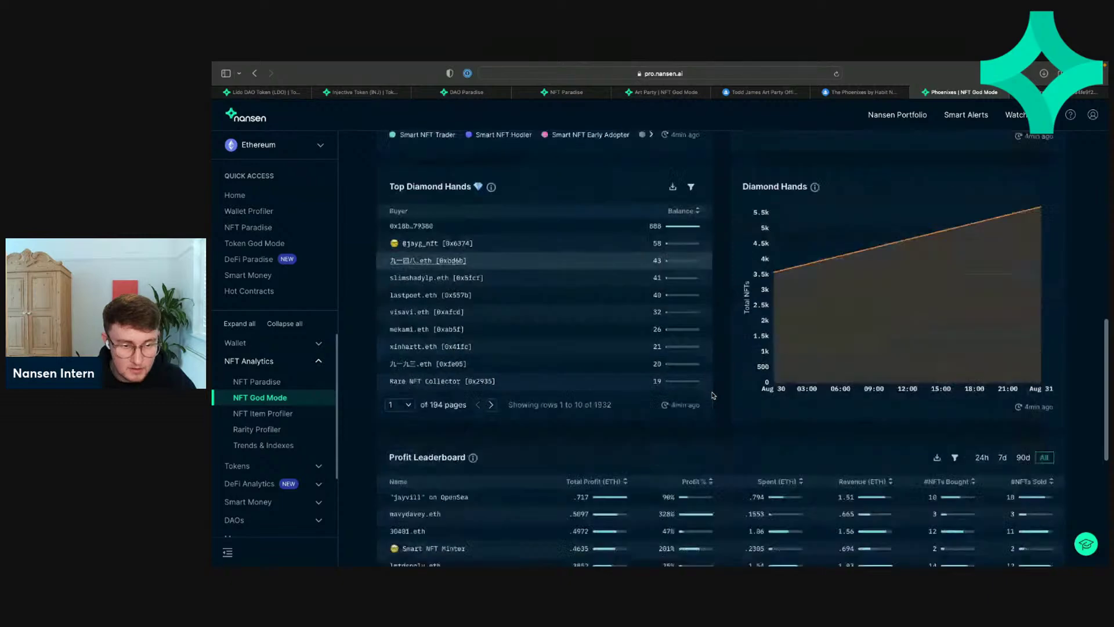
pyautogui.scroll(3, 713, 395)
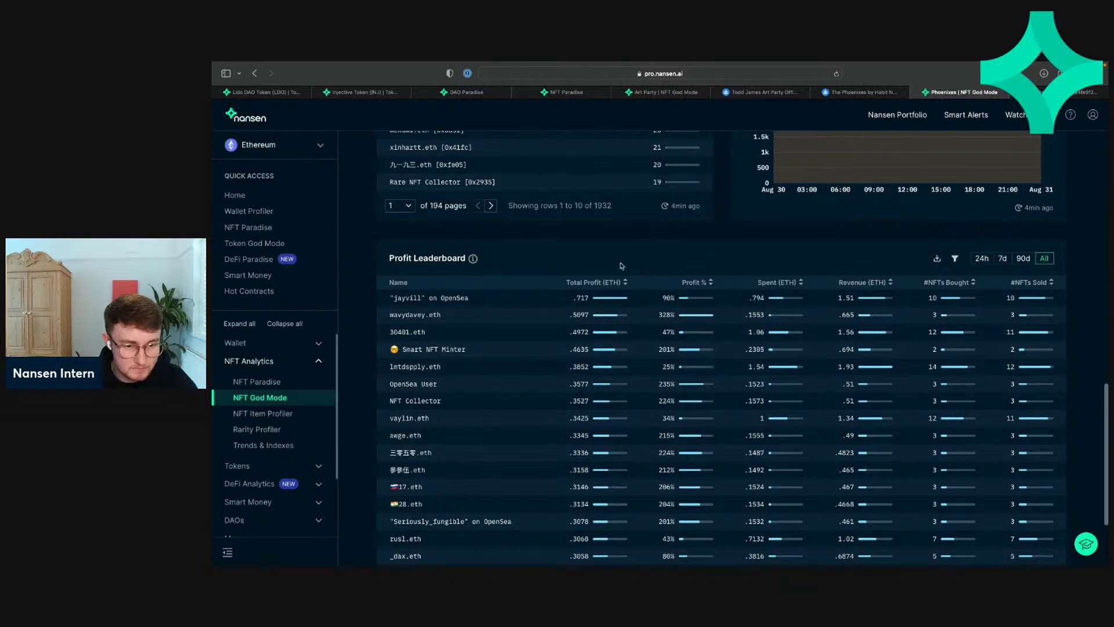
pyautogui.scroll(-3, 604, 287)
pyautogui.scroll(15, 605, 287)
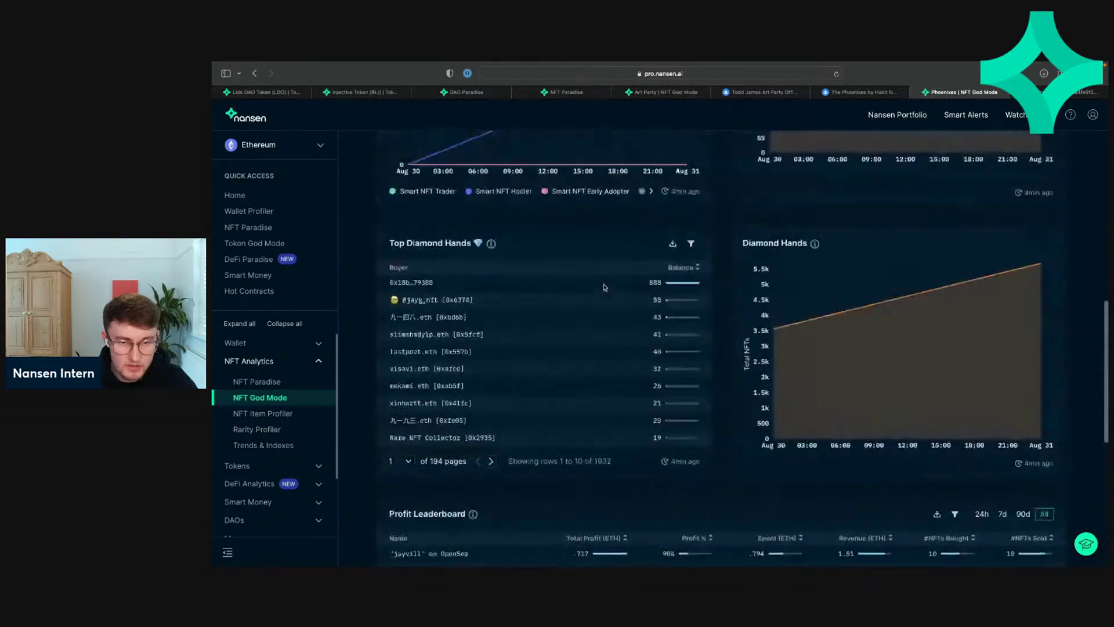
# Step: Show Phoenixes Recent Trades and preview thumbnails; newest is a .119 ETH OpenSea sale of #290
pyautogui.click(742, 192)
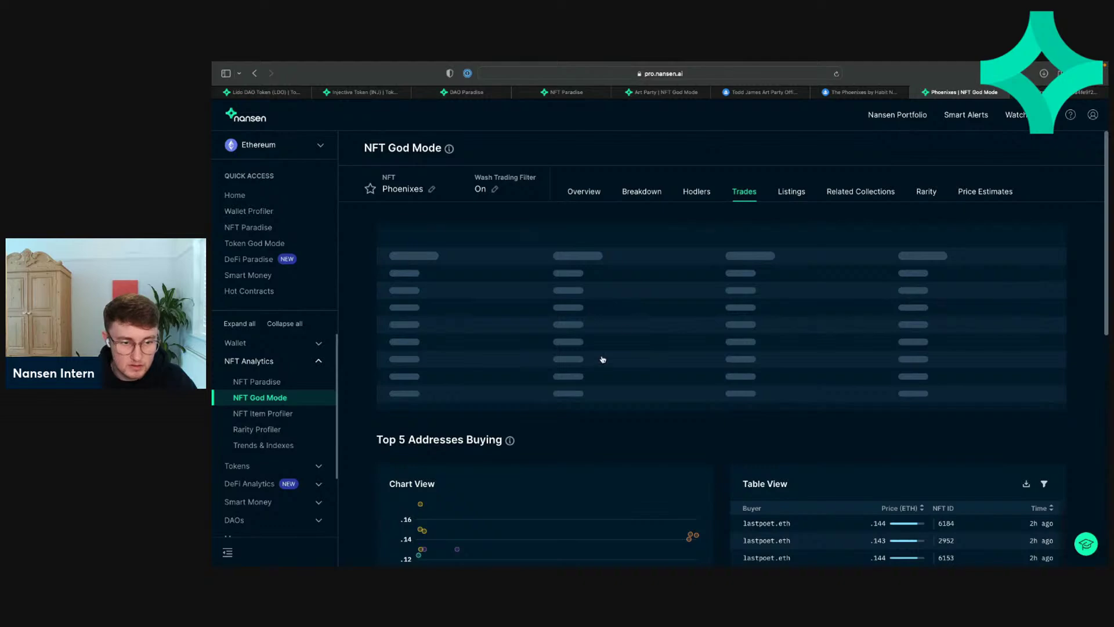
pyautogui.scroll(-5, 604, 360)
pyautogui.scroll(5, 604, 359)
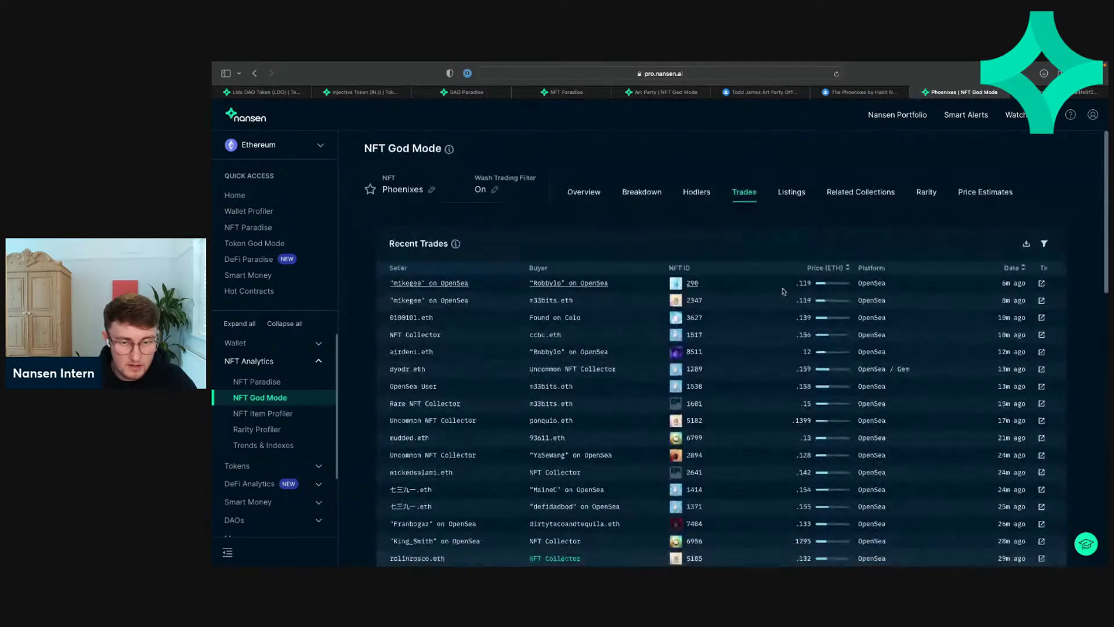
pyautogui.moveTo(677, 285)
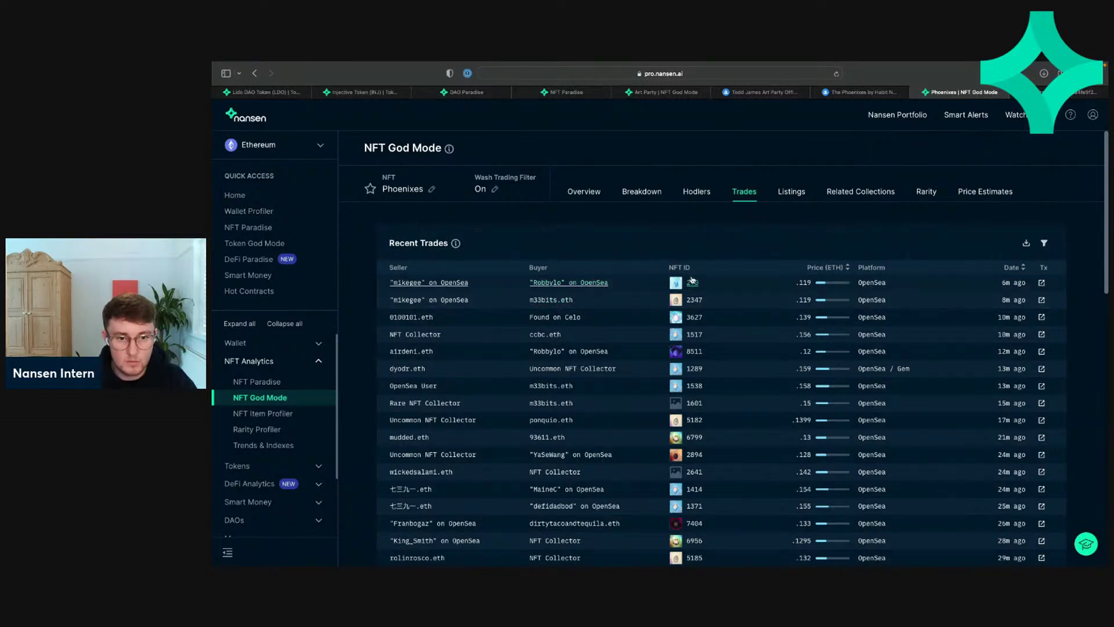
pyautogui.moveTo(678, 337)
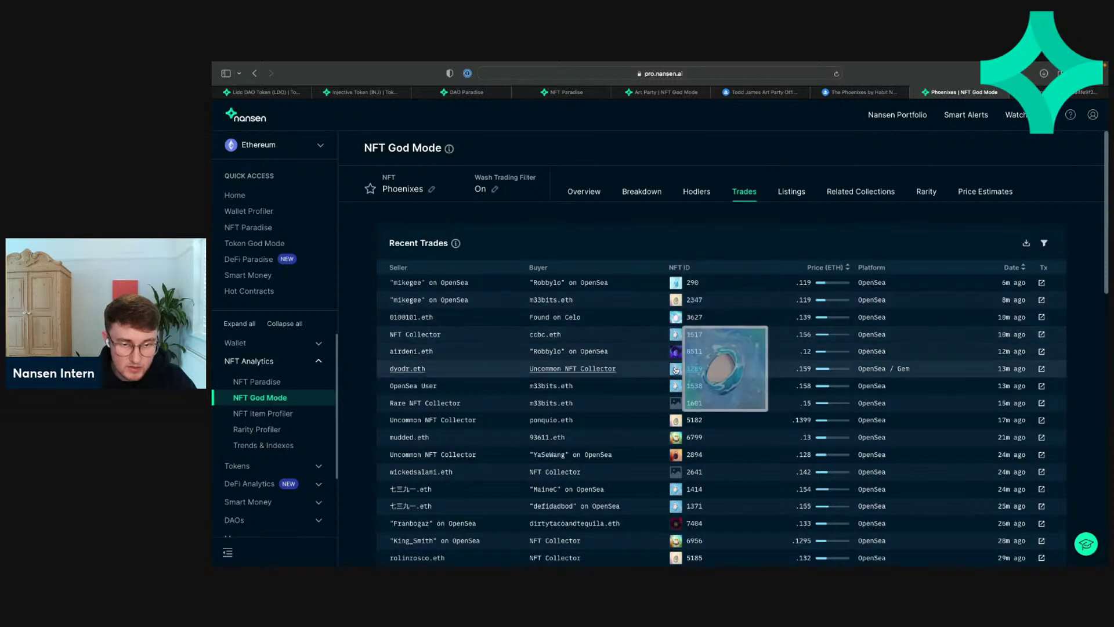
pyautogui.moveTo(676, 423)
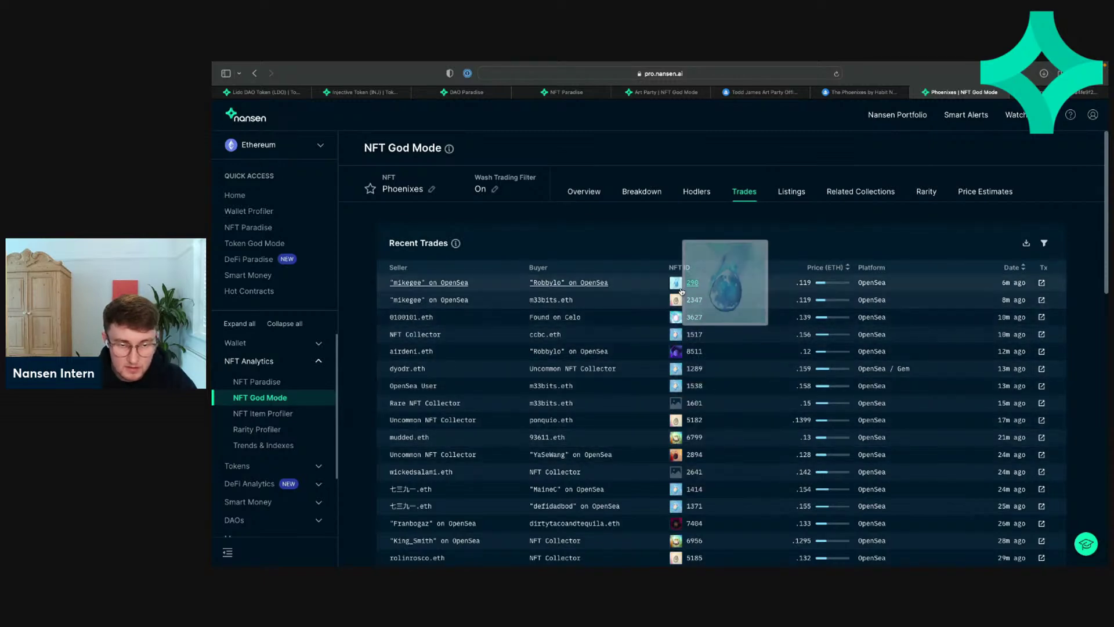
pyautogui.scroll(-2, 679, 446)
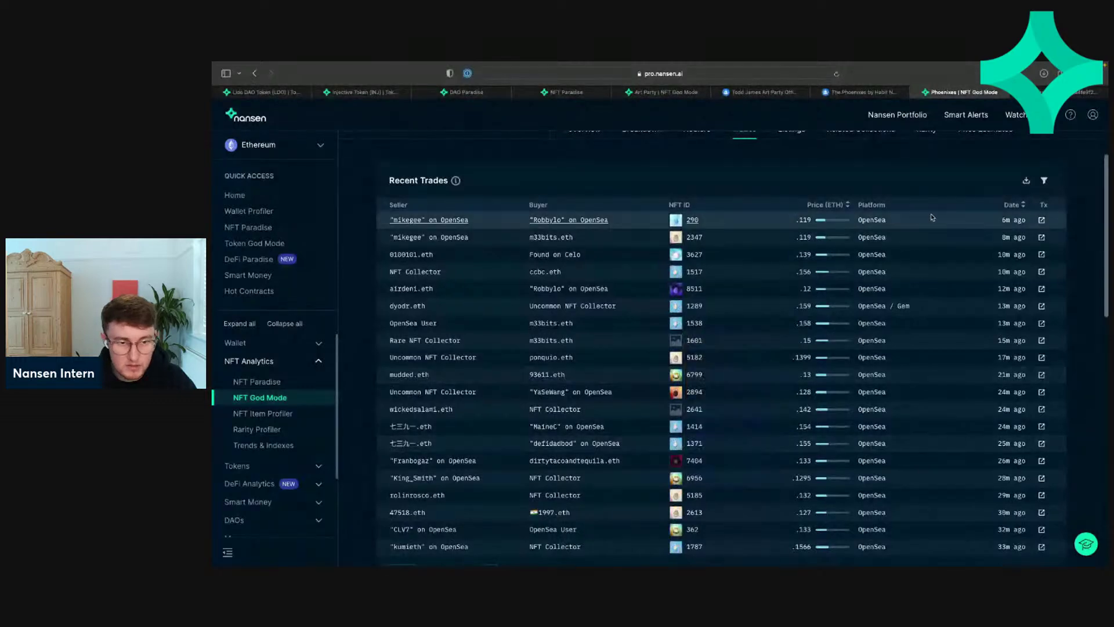
pyautogui.scroll(1, 837, 217)
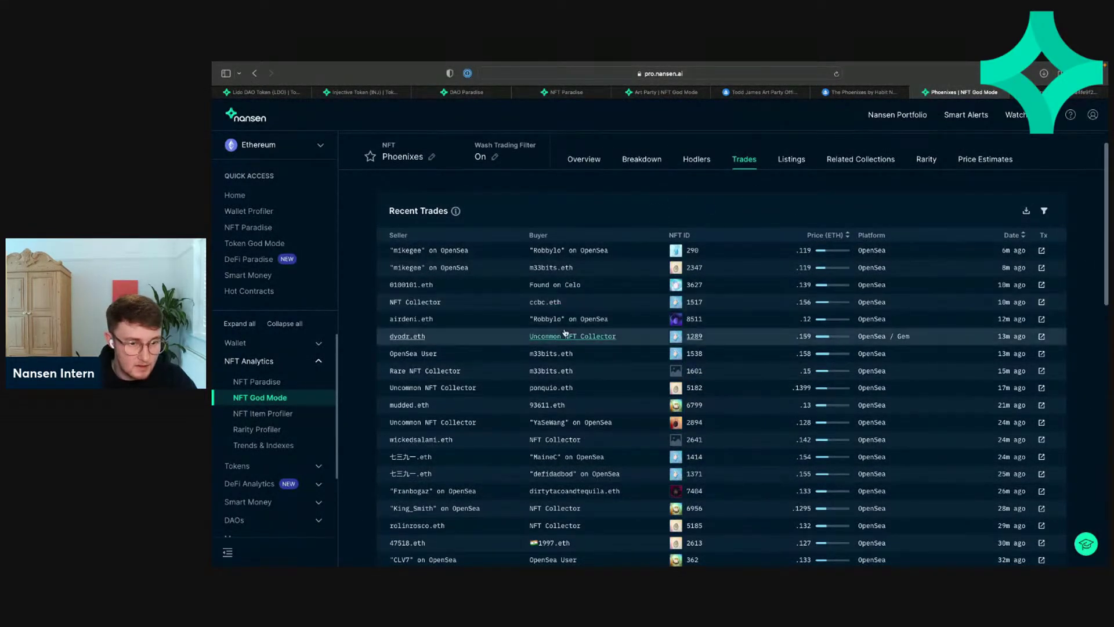
pyautogui.scroll(-3, 552, 348)
pyautogui.scroll(2, 523, 414)
pyautogui.scroll(-1, 523, 414)
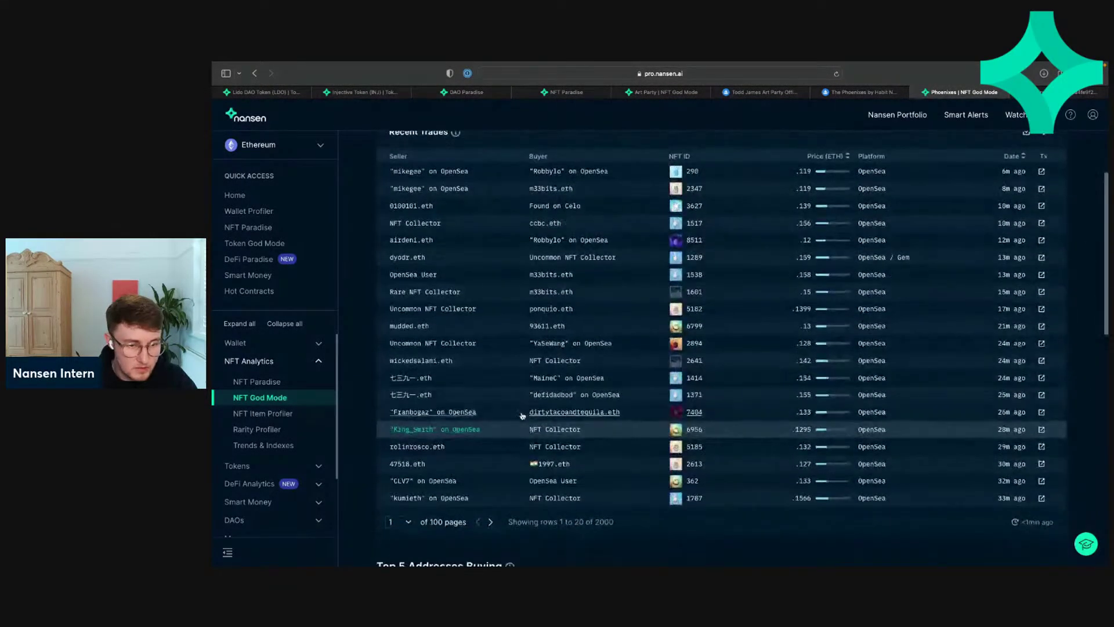
# Step: Page forward through the Phoenixes Recent Trades table several pages
pyautogui.click(490, 521)
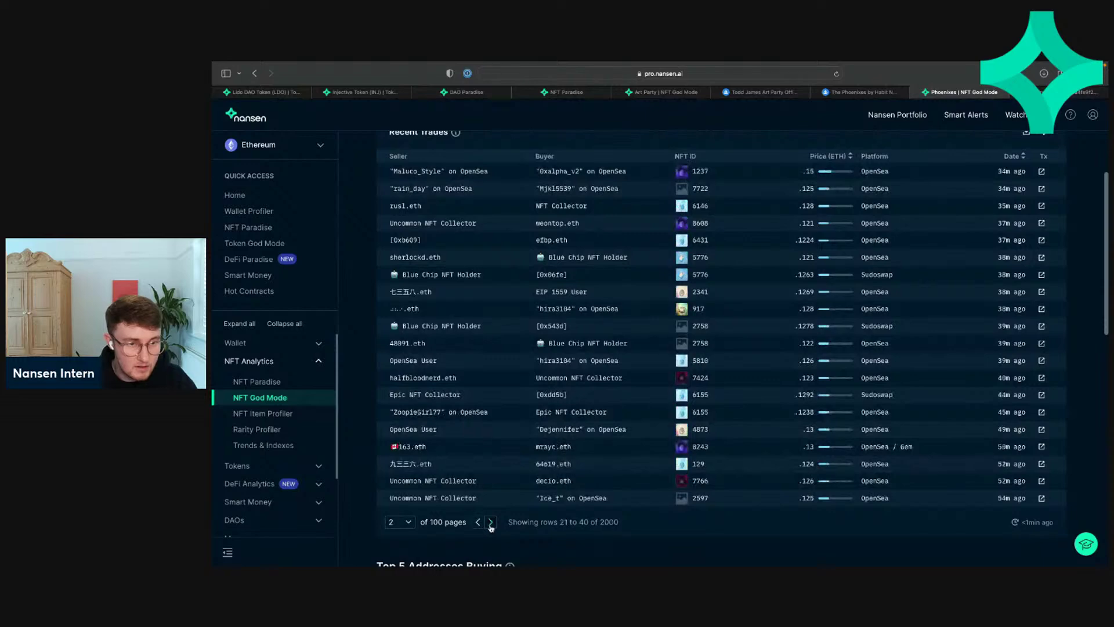
pyautogui.click(490, 521)
pyautogui.click(490, 521)
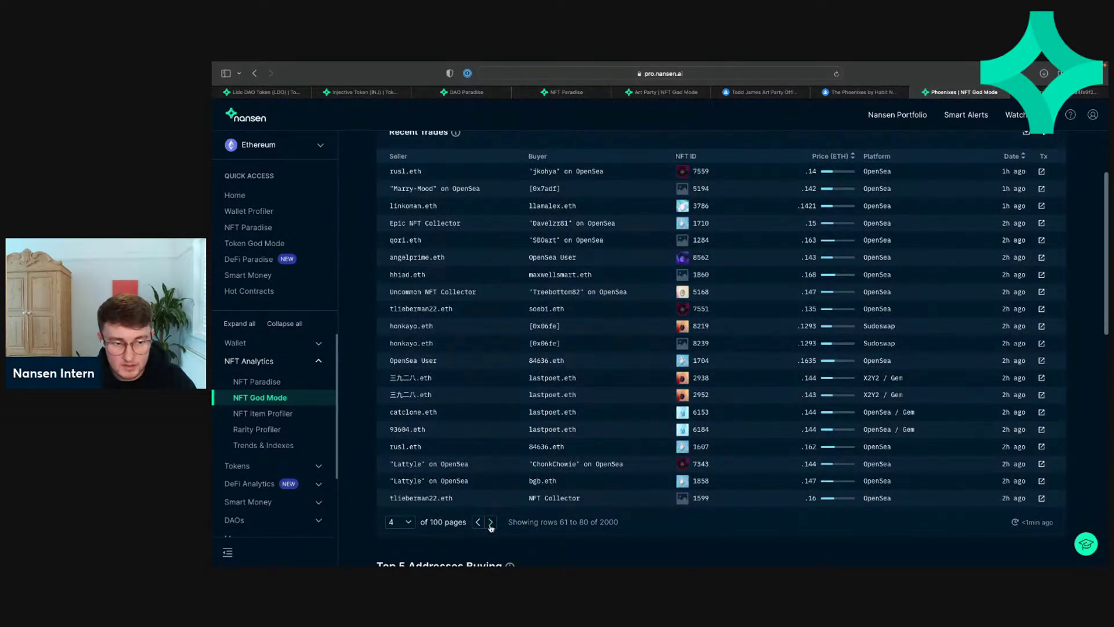
pyautogui.click(490, 521)
pyautogui.click(491, 522)
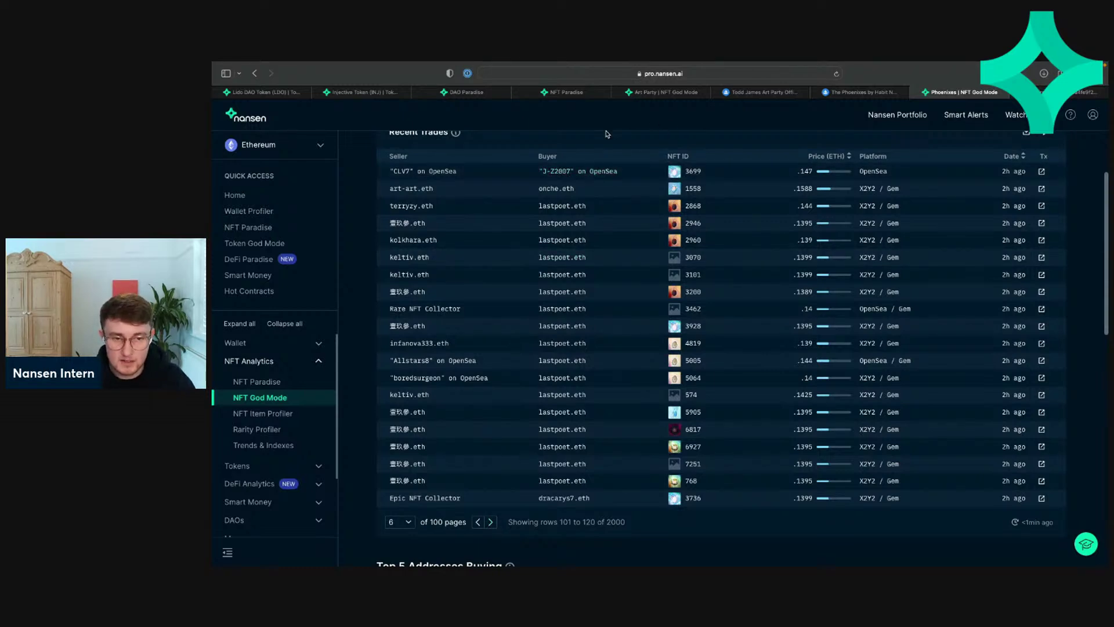
pyautogui.click(491, 522)
pyautogui.click(491, 522)
pyautogui.click(491, 521)
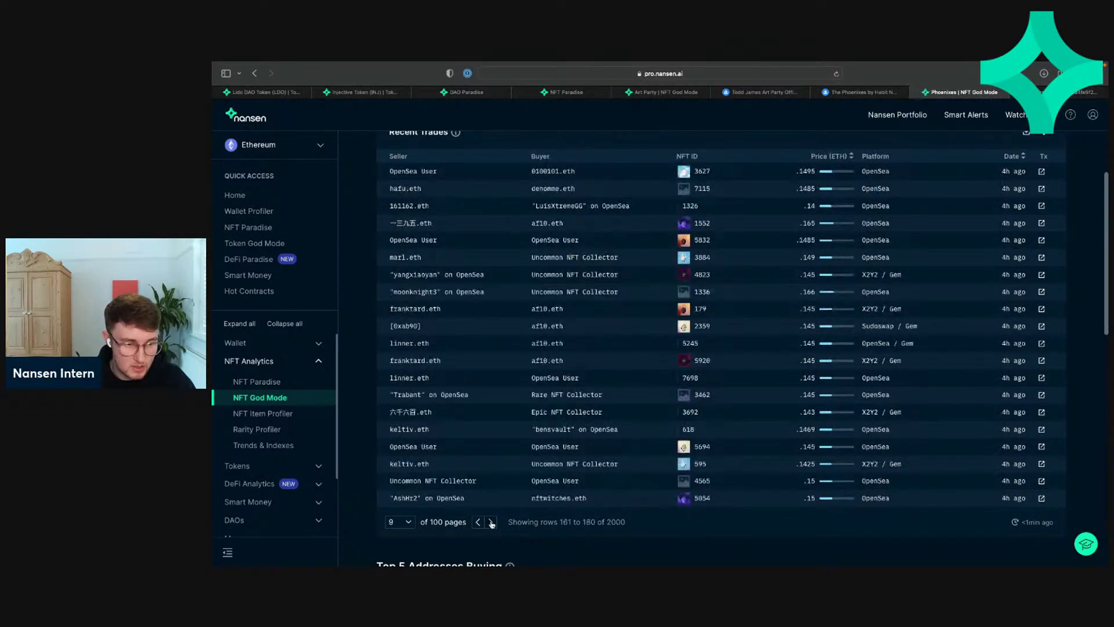
pyautogui.click(491, 521)
pyautogui.click(478, 522)
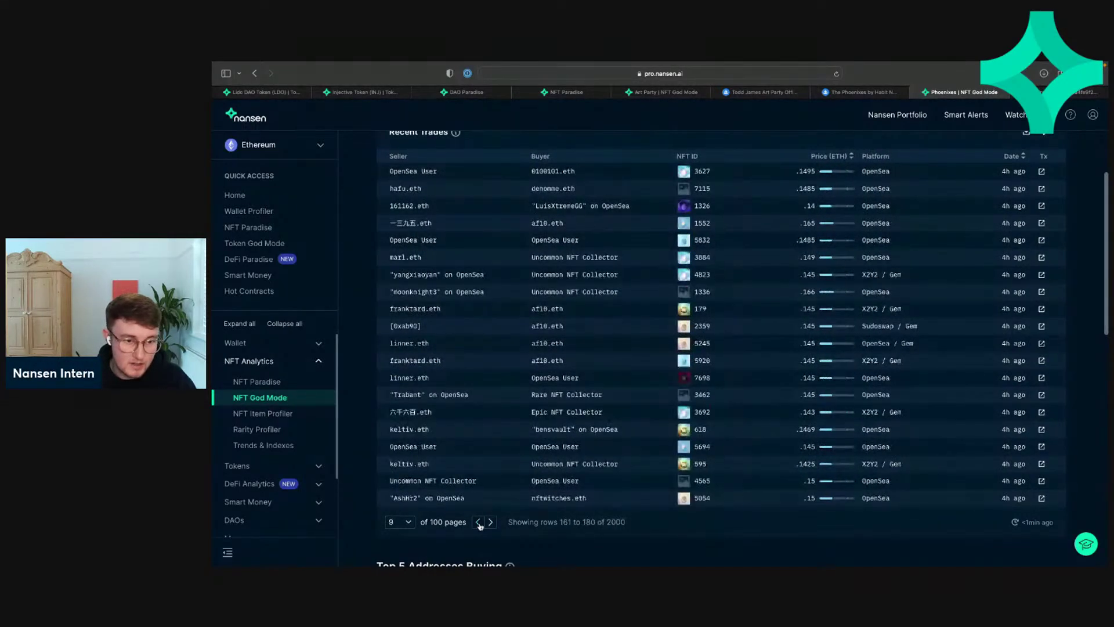
# Step: Page further ahead, then step back to page 5, rows 81 to 100 of 2000
pyautogui.click(491, 522)
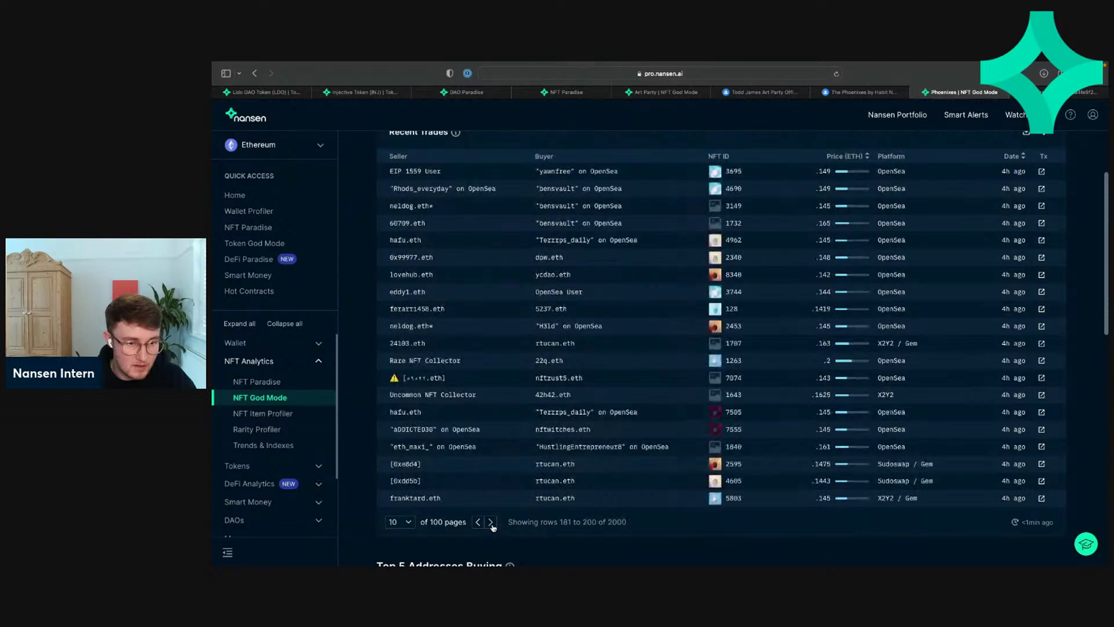
pyautogui.click(491, 523)
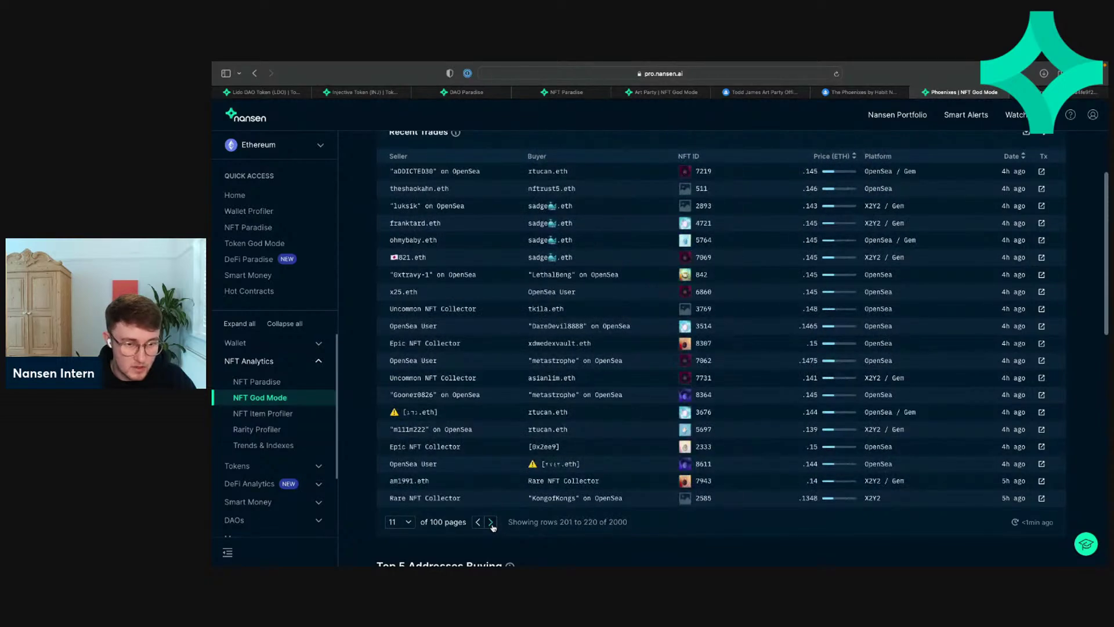
pyautogui.click(491, 522)
pyautogui.click(491, 522)
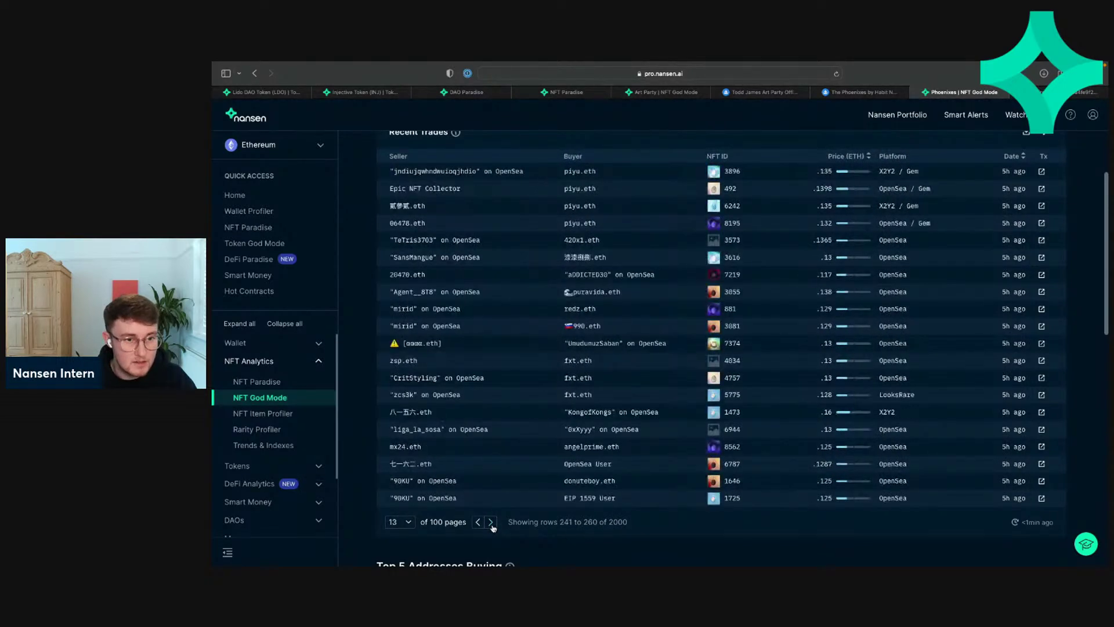
pyautogui.click(490, 522)
pyautogui.click(478, 522)
pyautogui.click(478, 522)
pyautogui.click(477, 522)
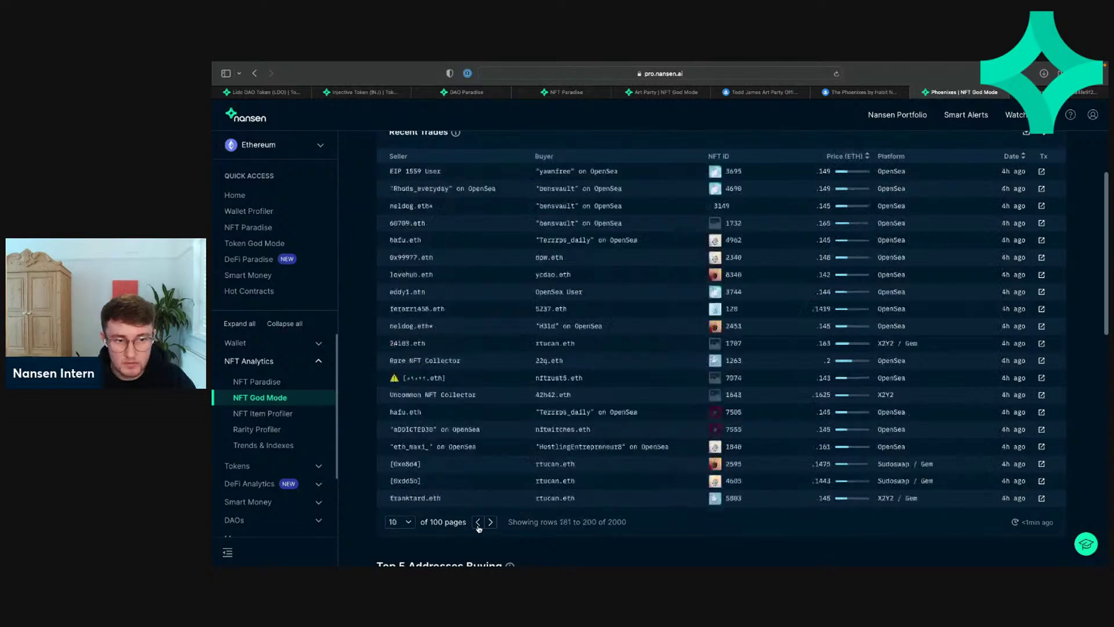
pyautogui.click(477, 522)
pyautogui.click(477, 522)
pyautogui.click(478, 522)
pyautogui.click(478, 522)
pyautogui.click(477, 522)
pyautogui.click(478, 522)
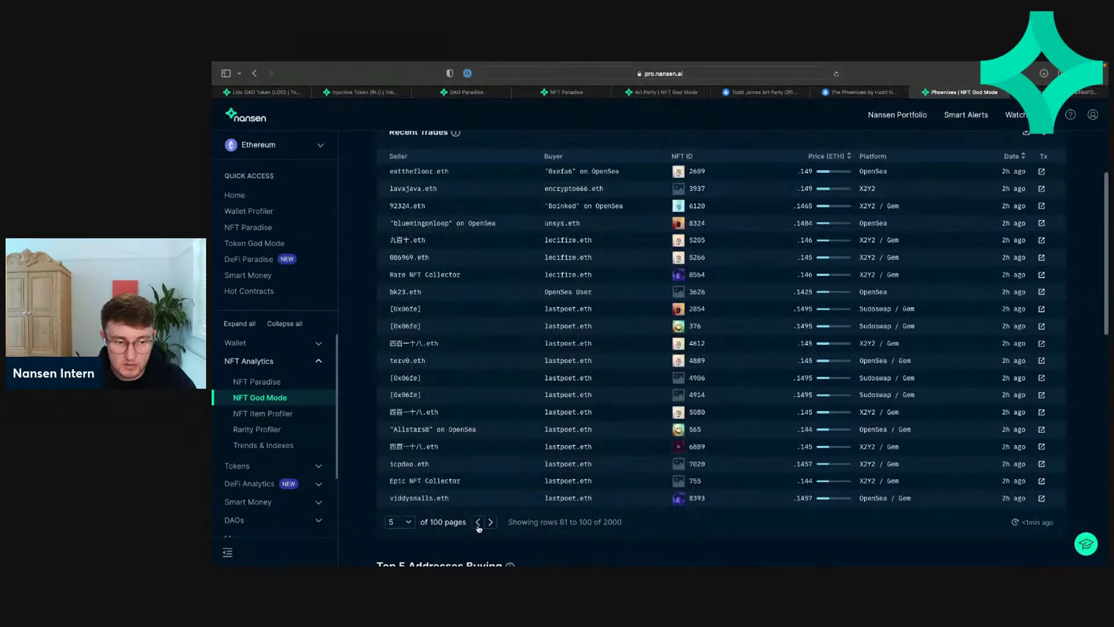
pyautogui.click(477, 521)
pyautogui.click(478, 522)
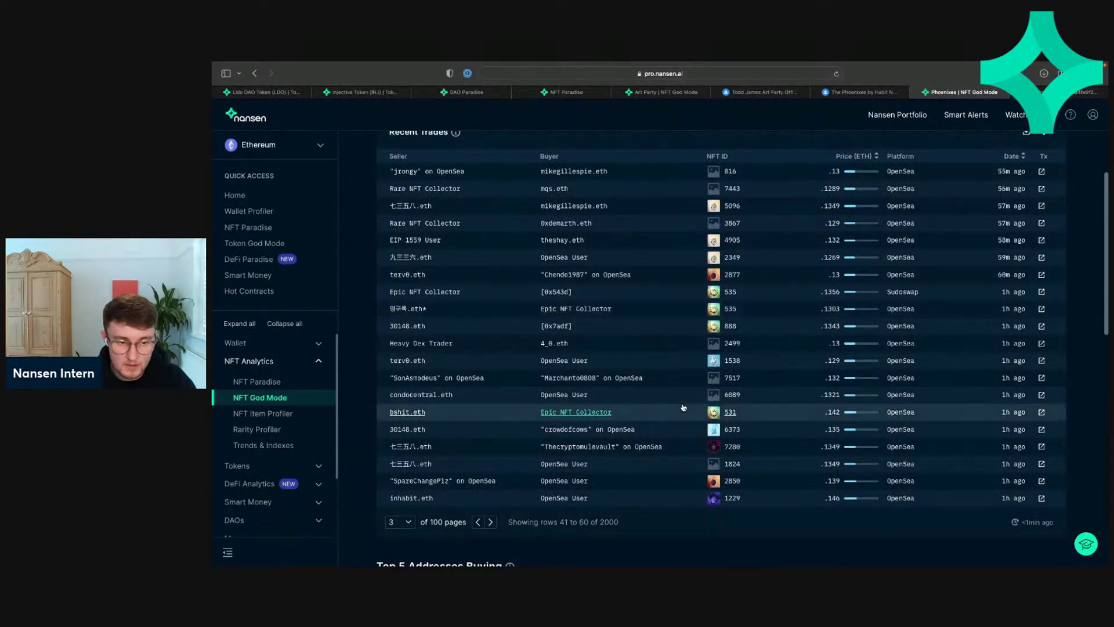
# Step: Check the Phoenixes Listings, which turn out to be empty
pyautogui.scroll(-7, 684, 409)
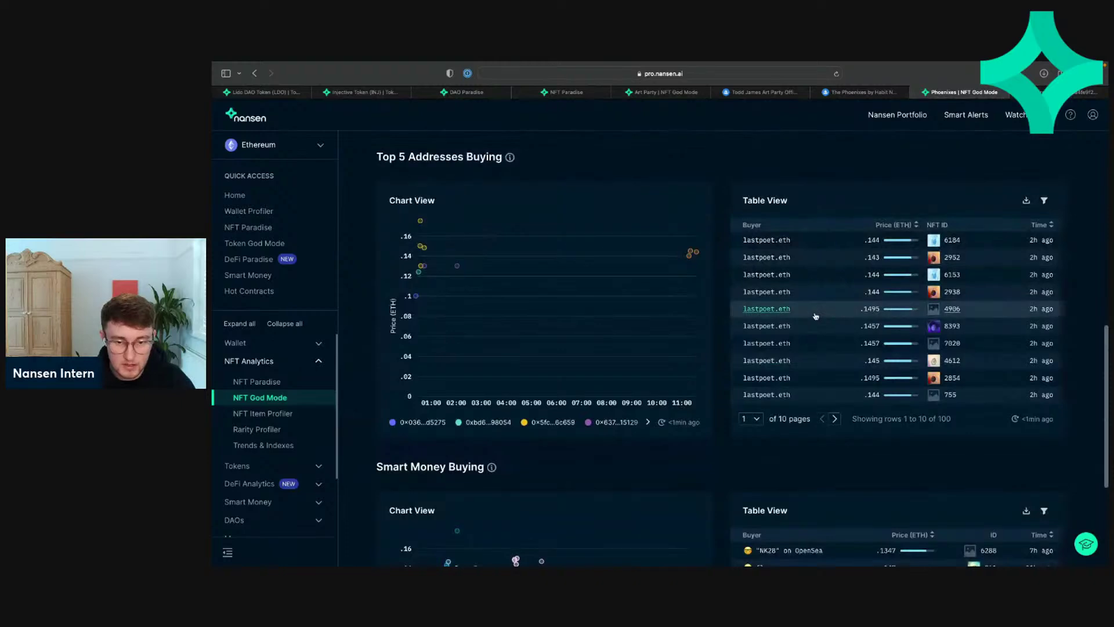
pyautogui.scroll(-4, 814, 315)
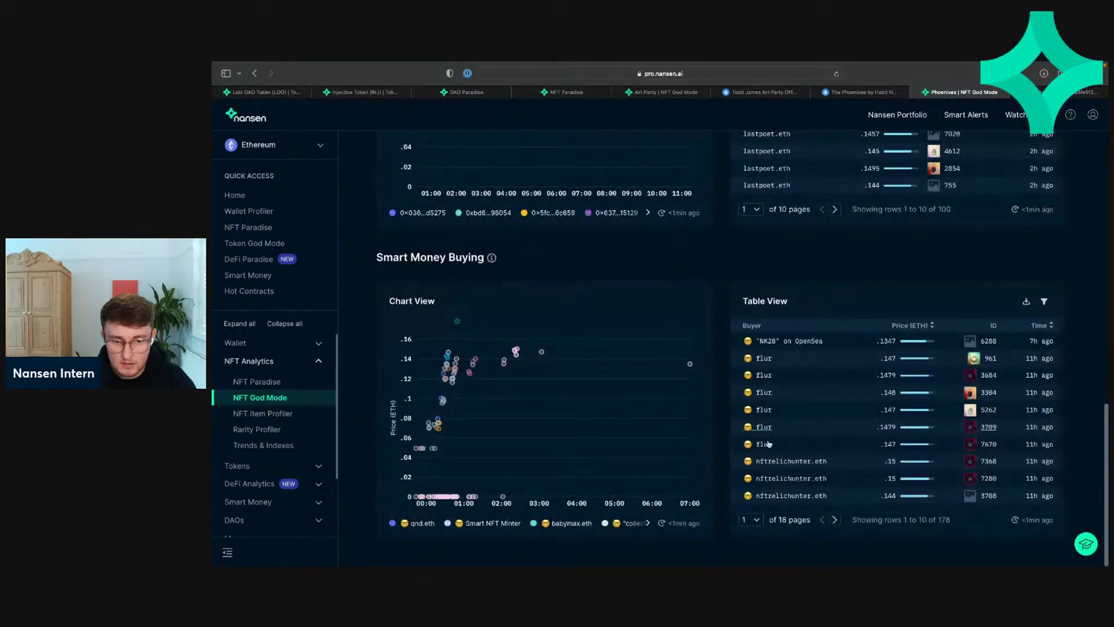
pyautogui.scroll(15, 812, 377)
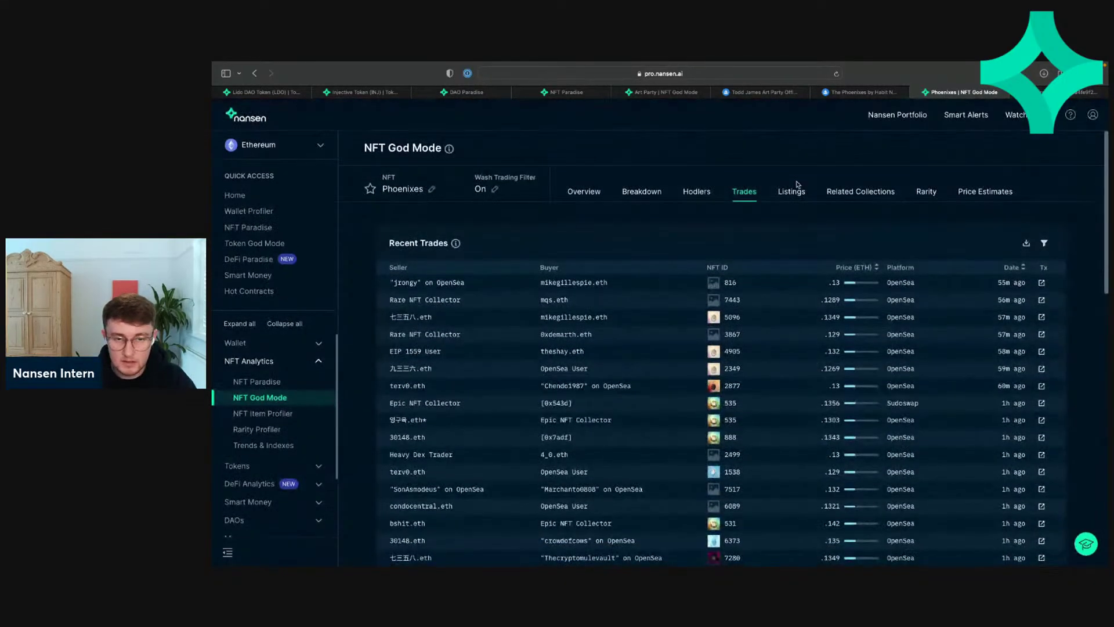
pyautogui.click(792, 190)
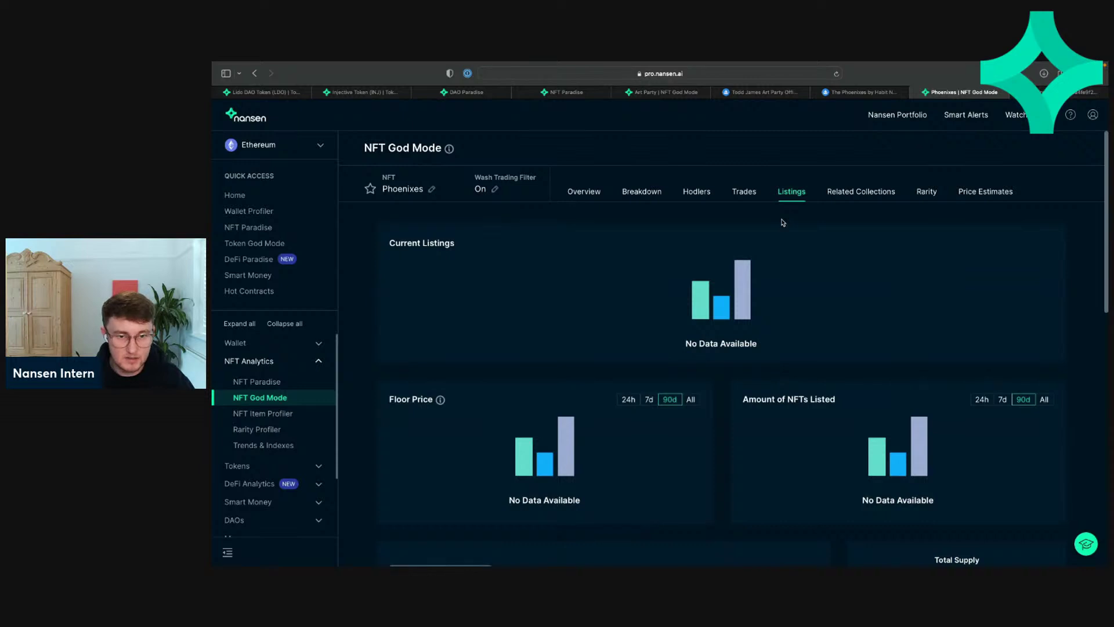
# Step: Return to the NFT God Mode overview and open the NFT collection picker
pyautogui.scroll(-10, 782, 222)
pyautogui.scroll(10, 783, 219)
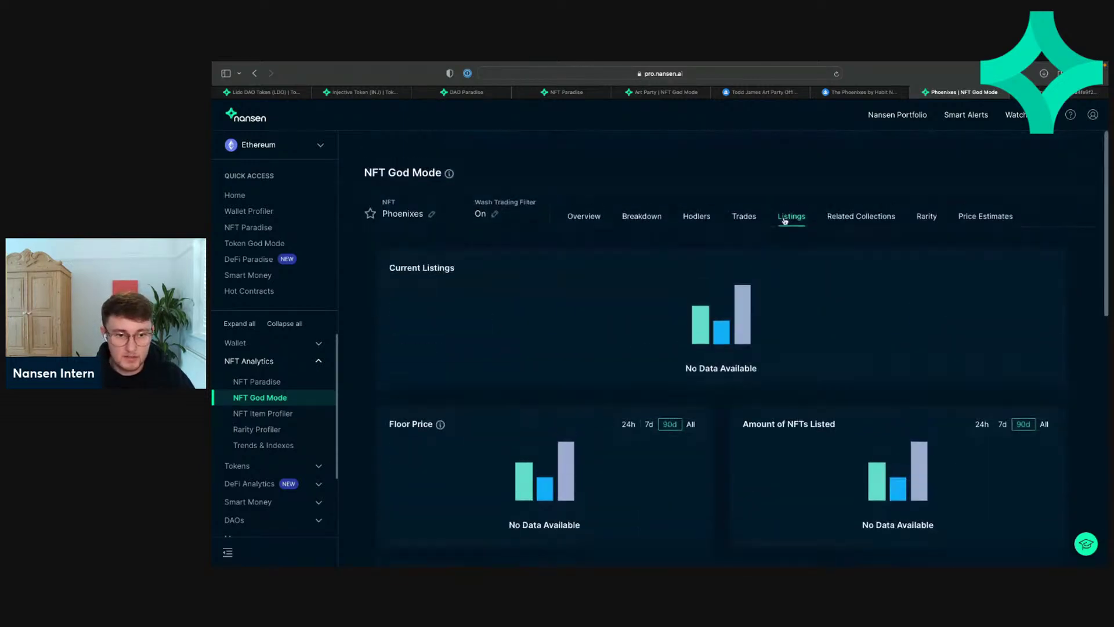
pyautogui.click(286, 400)
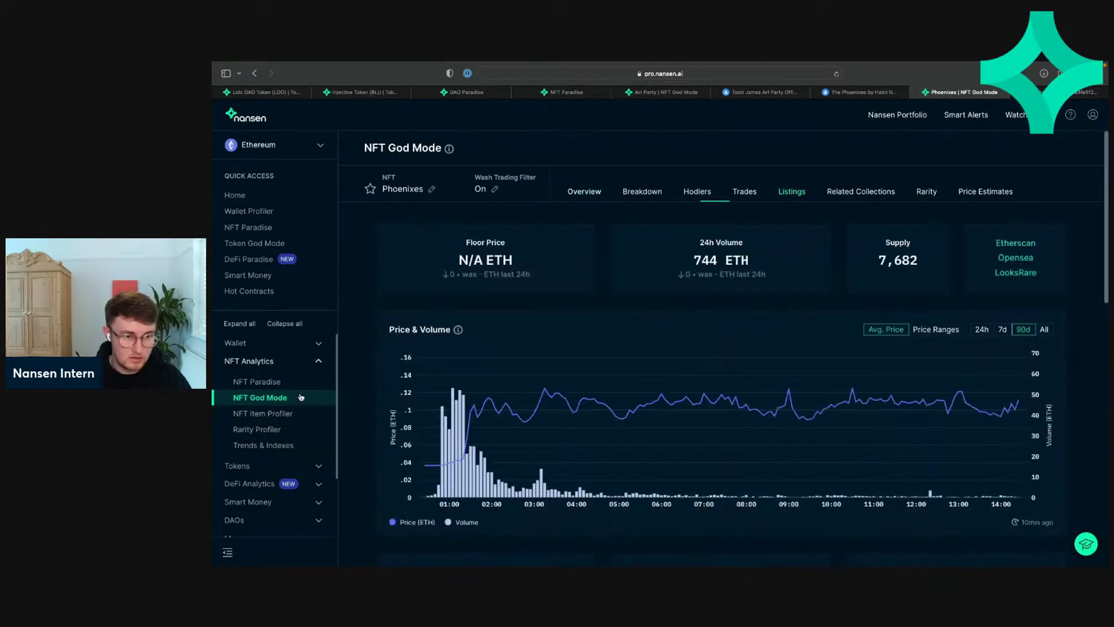
pyautogui.click(408, 187)
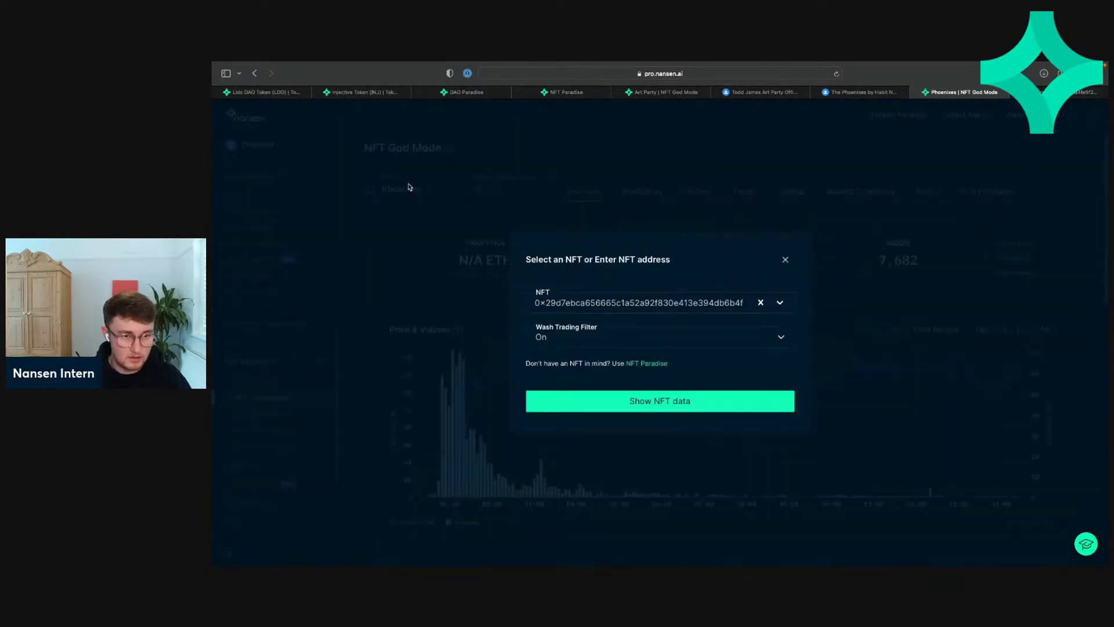
# Step: Search 'factr', pick Factura by Mathias Isaksen and load its NFT data
pyautogui.click(759, 303)
pyautogui.write('kopr')
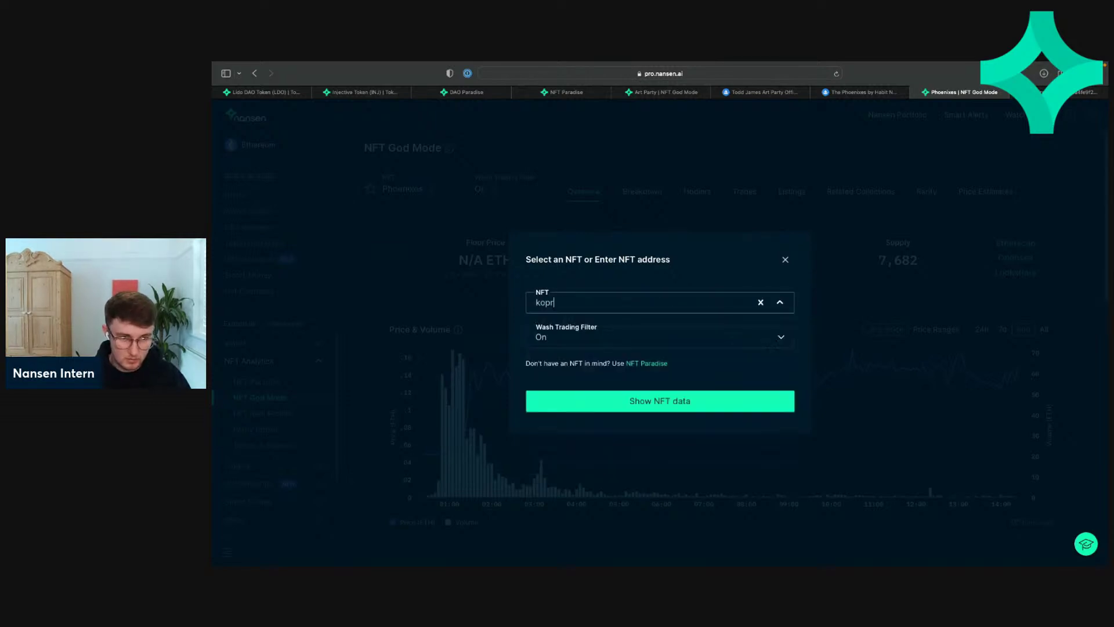
pyautogui.press('BackSpace')
pyautogui.press('BackSpace')
pyautogui.write('ri')
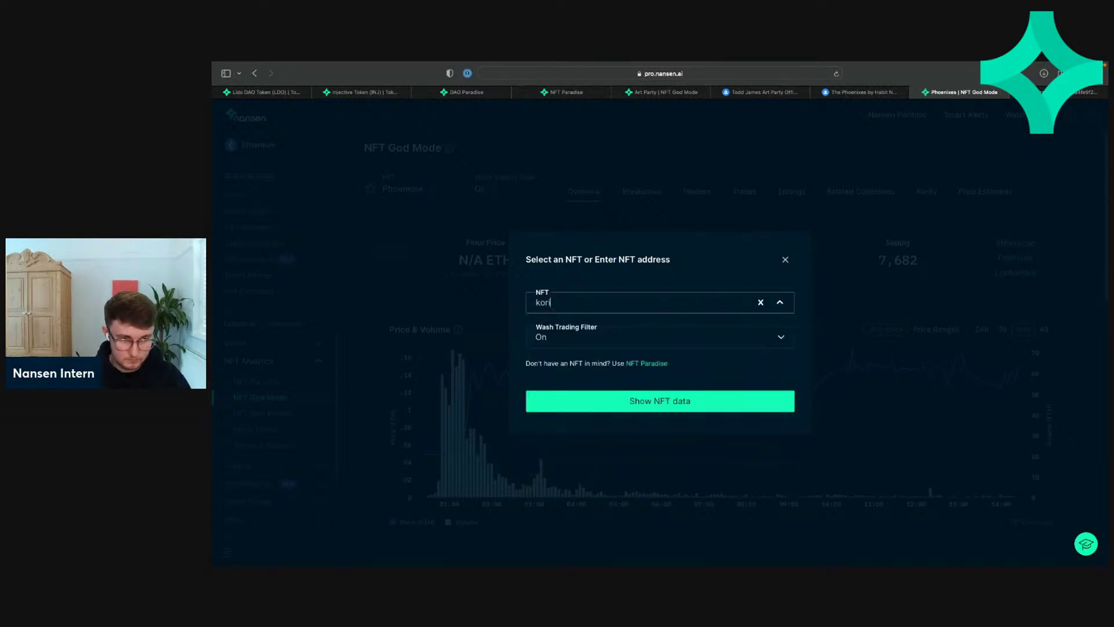
pyautogui.write('p')
pyautogui.press('BackSpace')
pyautogui.press('BackSpace')
pyautogui.press('BackSpace')
pyautogui.press('BackSpace')
pyautogui.press('BackSpace')
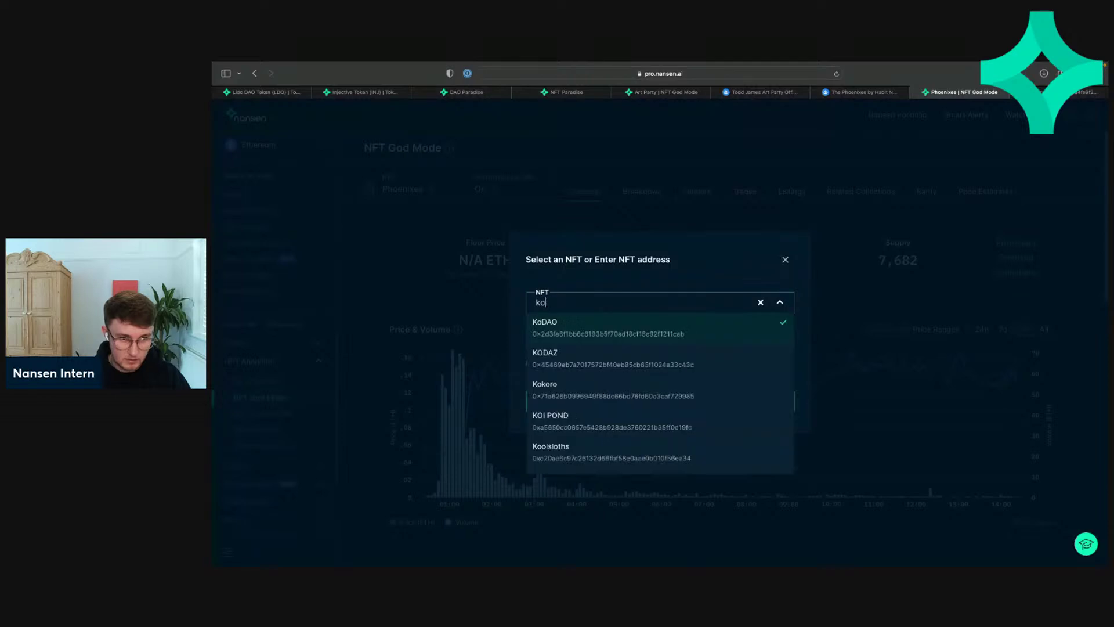
pyautogui.write('factr')
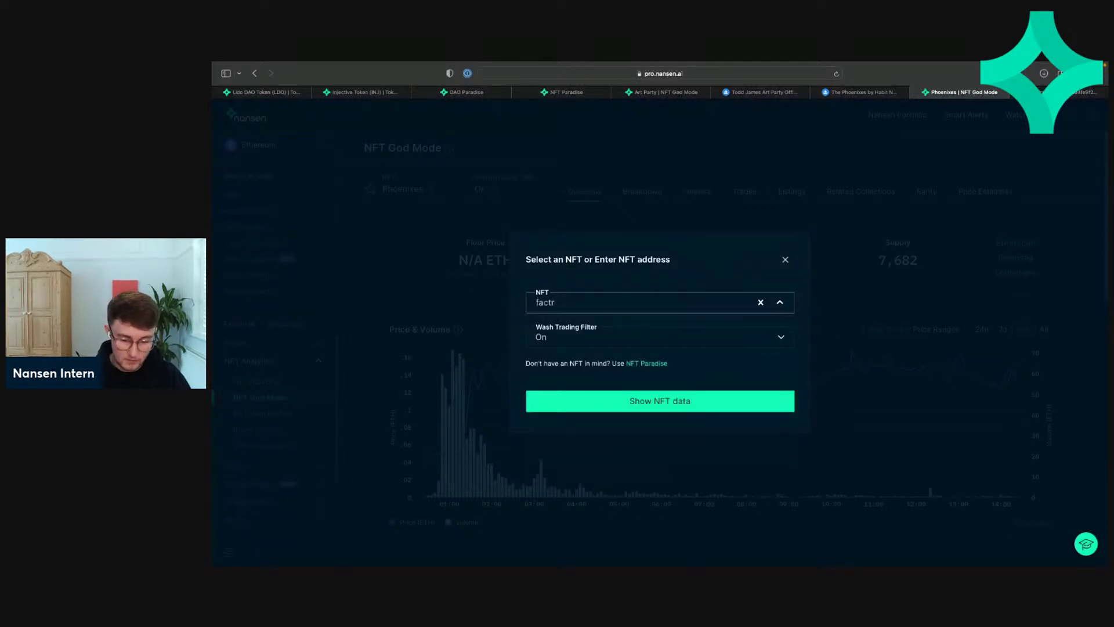
pyautogui.click(688, 324)
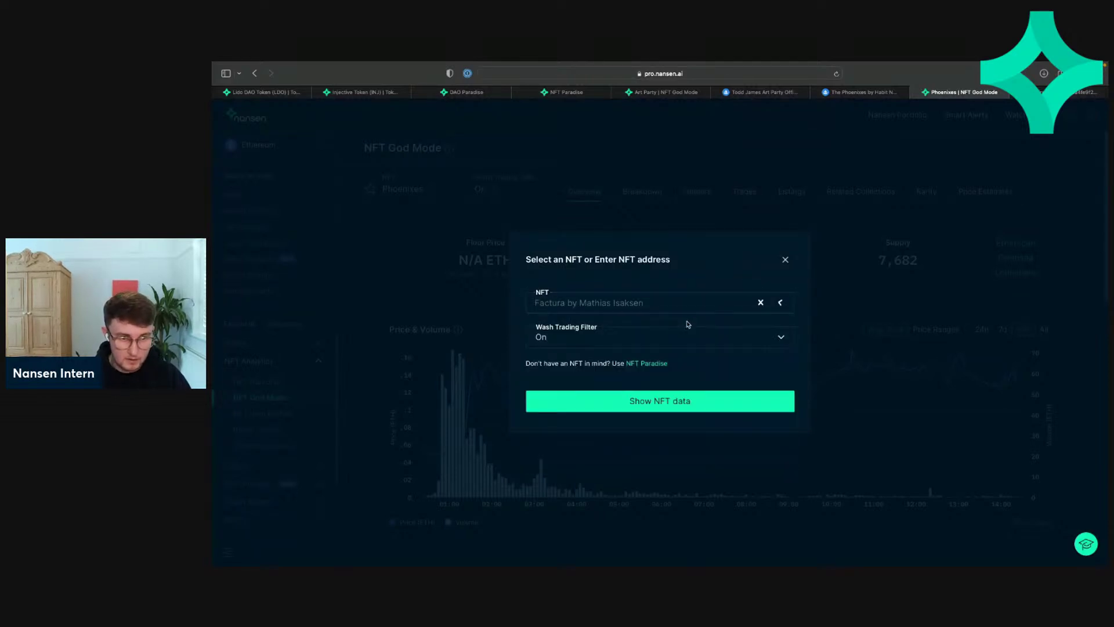
pyautogui.click(630, 404)
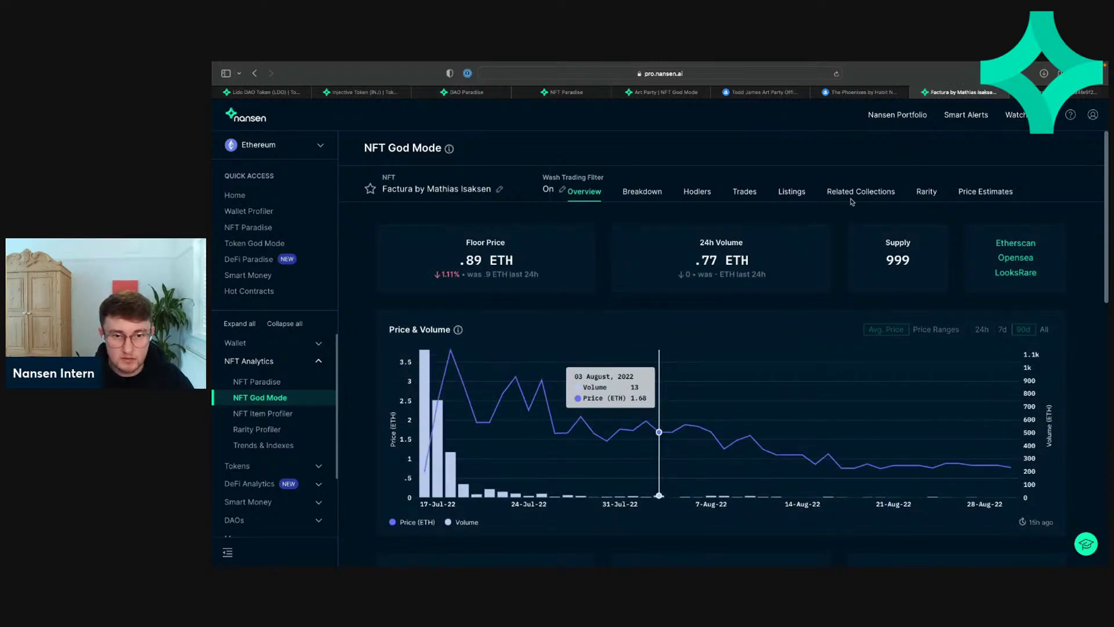
# Step: Show Factura's current listings and scroll down to the floor listers
pyautogui.click(784, 195)
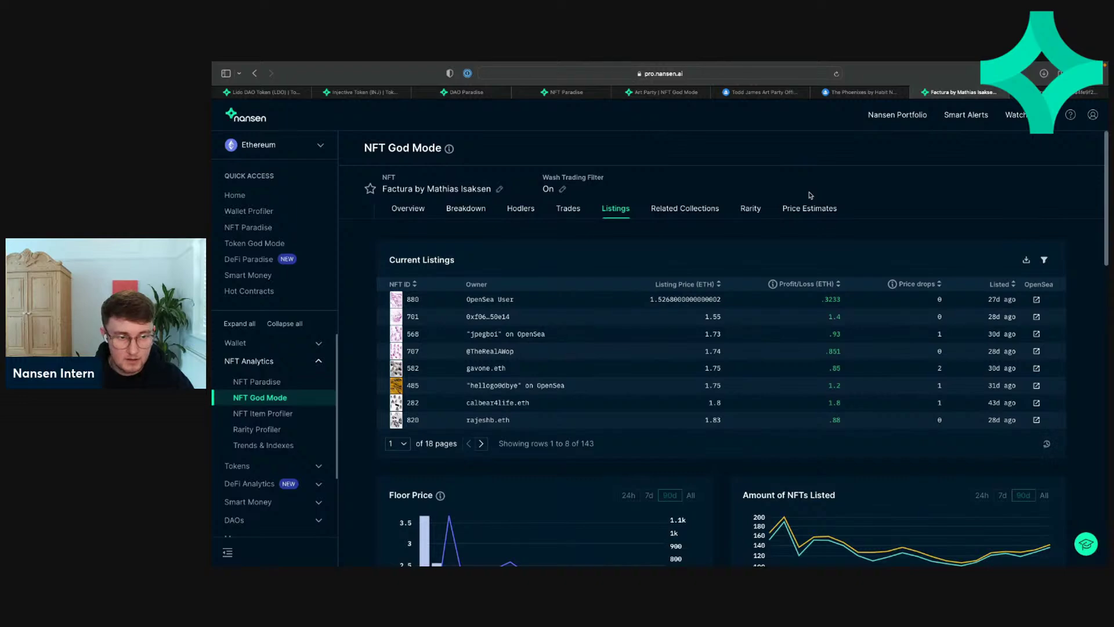
pyautogui.scroll(-9, 811, 195)
pyautogui.scroll(-5, 950, 395)
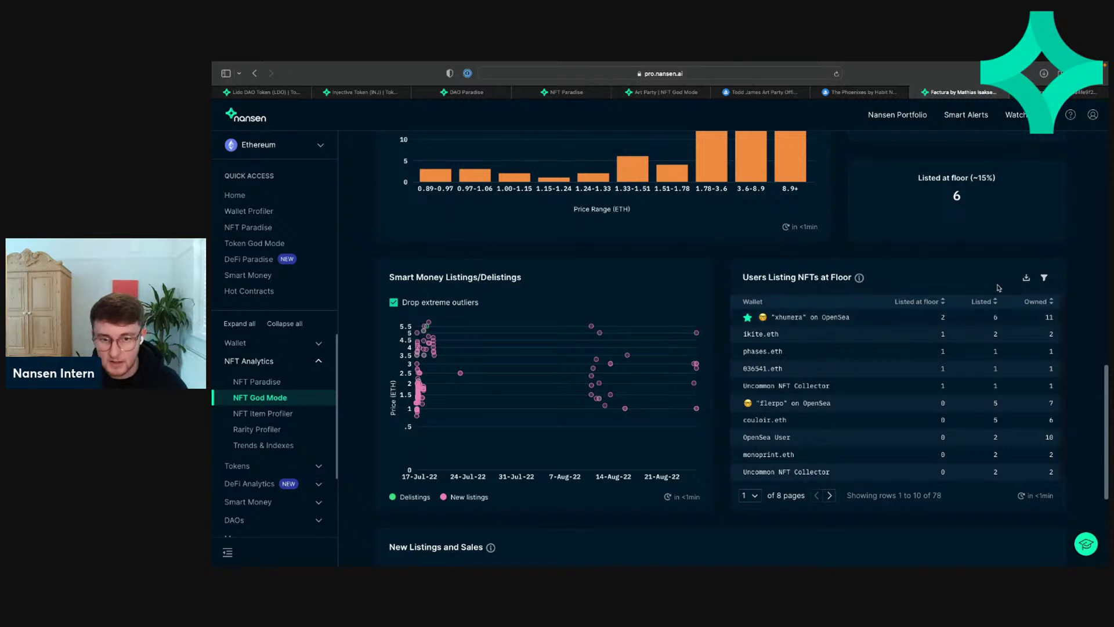
# Step: Page forward through Users Listing NFTs at Floor, then back to the first page
pyautogui.click(828, 496)
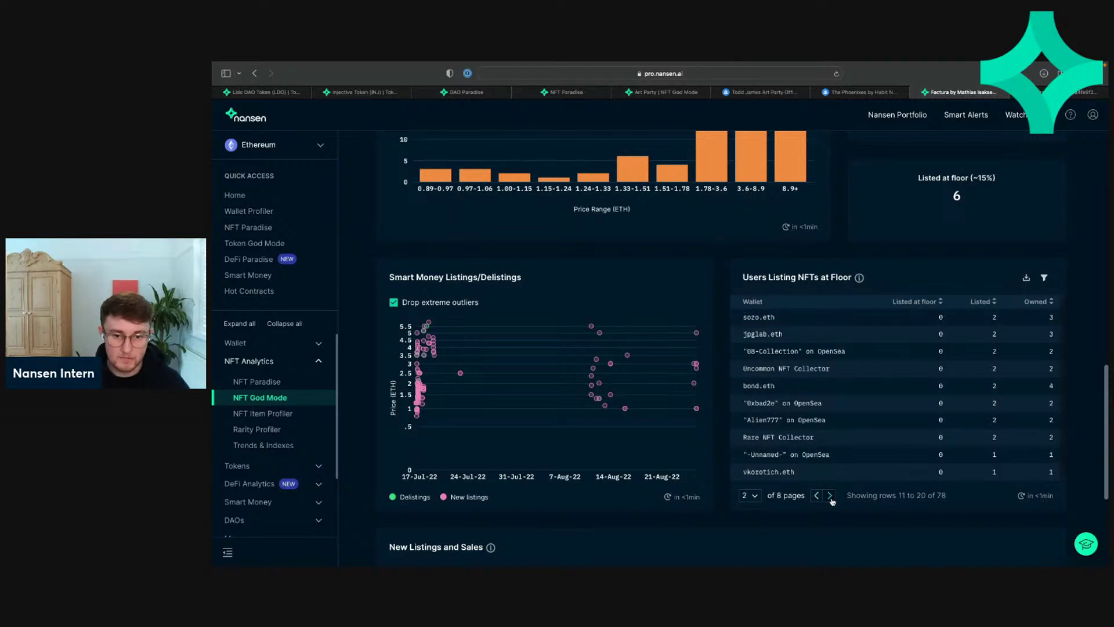
pyautogui.click(830, 497)
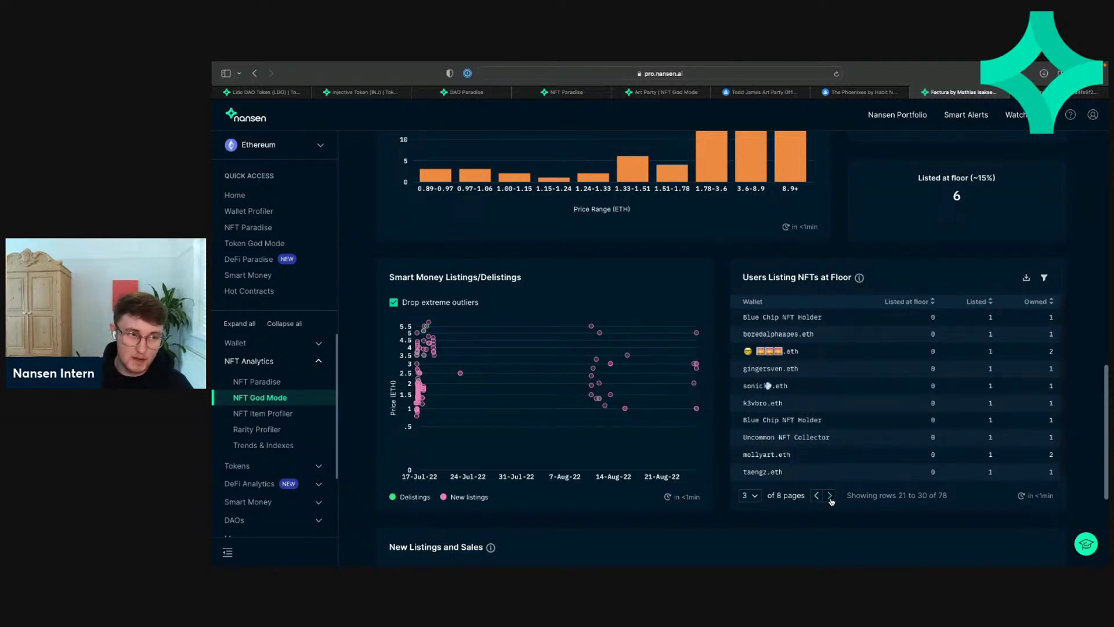
pyautogui.click(830, 497)
pyautogui.click(830, 496)
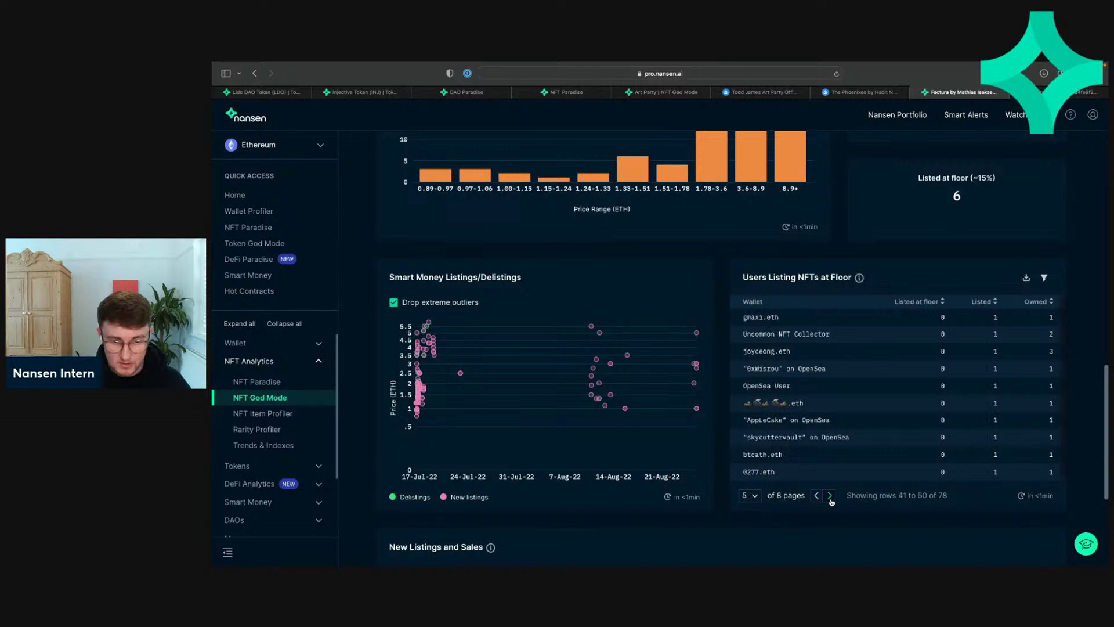
pyautogui.click(830, 497)
pyautogui.click(819, 496)
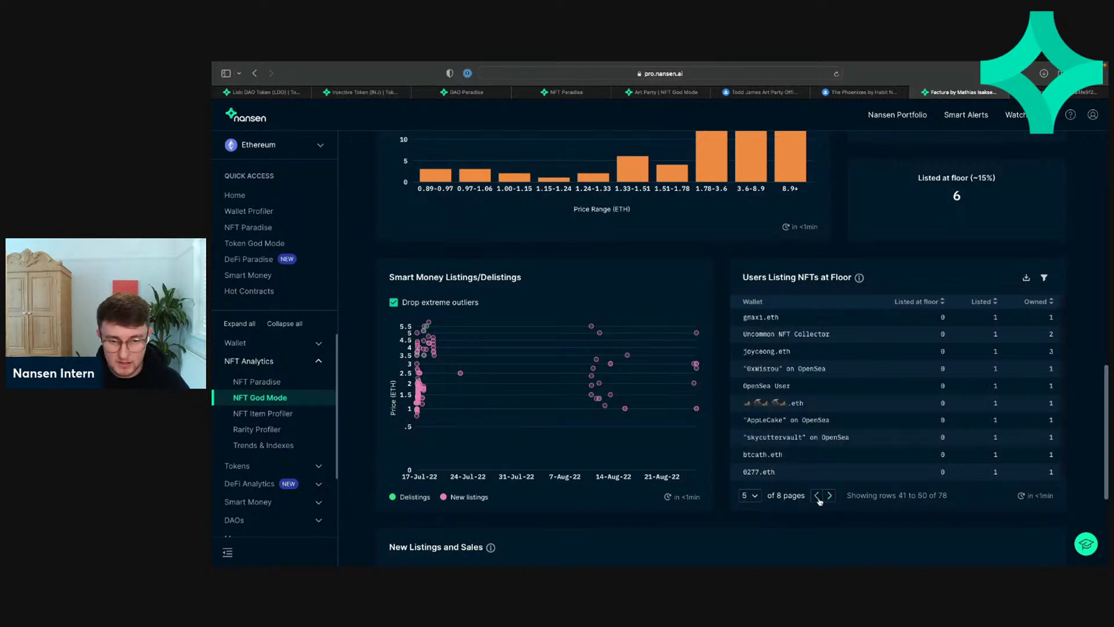
pyautogui.click(818, 496)
pyautogui.click(819, 496)
pyautogui.click(818, 497)
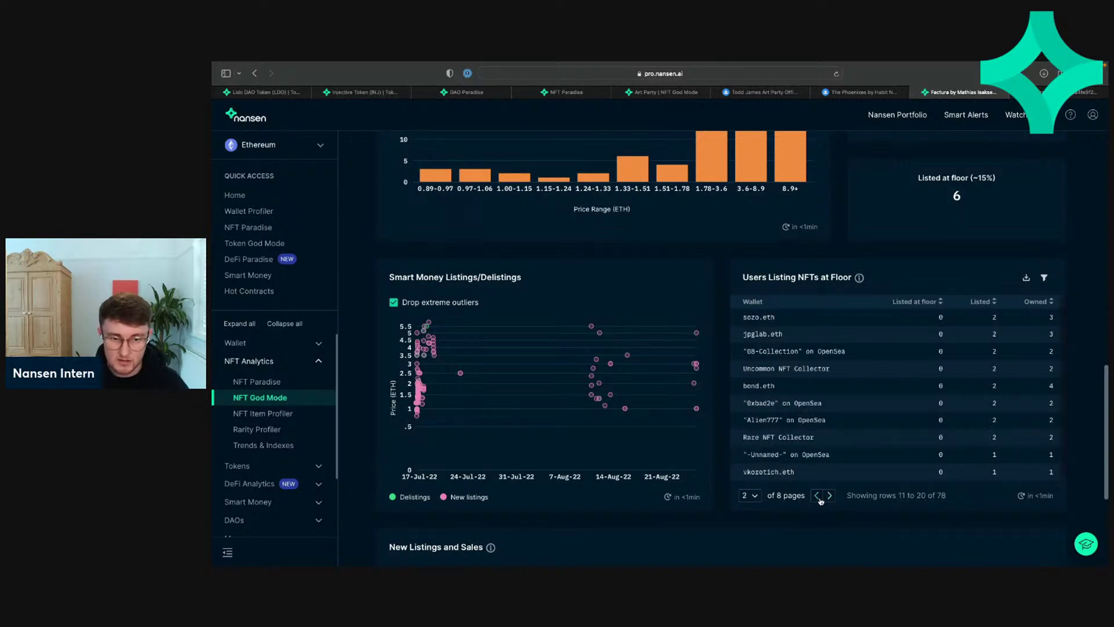
pyautogui.click(818, 496)
# Step: Bring up Factura's Related Collections, led by gmDAO Token v2, Dead Ringers and Koripo
pyautogui.scroll(-3, 812, 522)
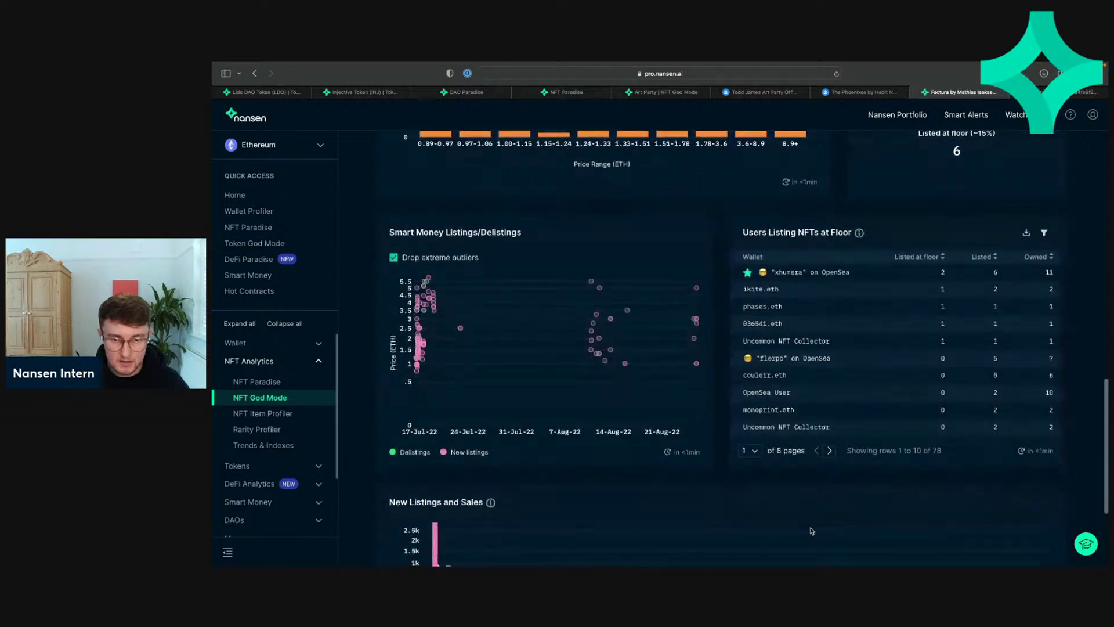
pyautogui.scroll(5, 809, 530)
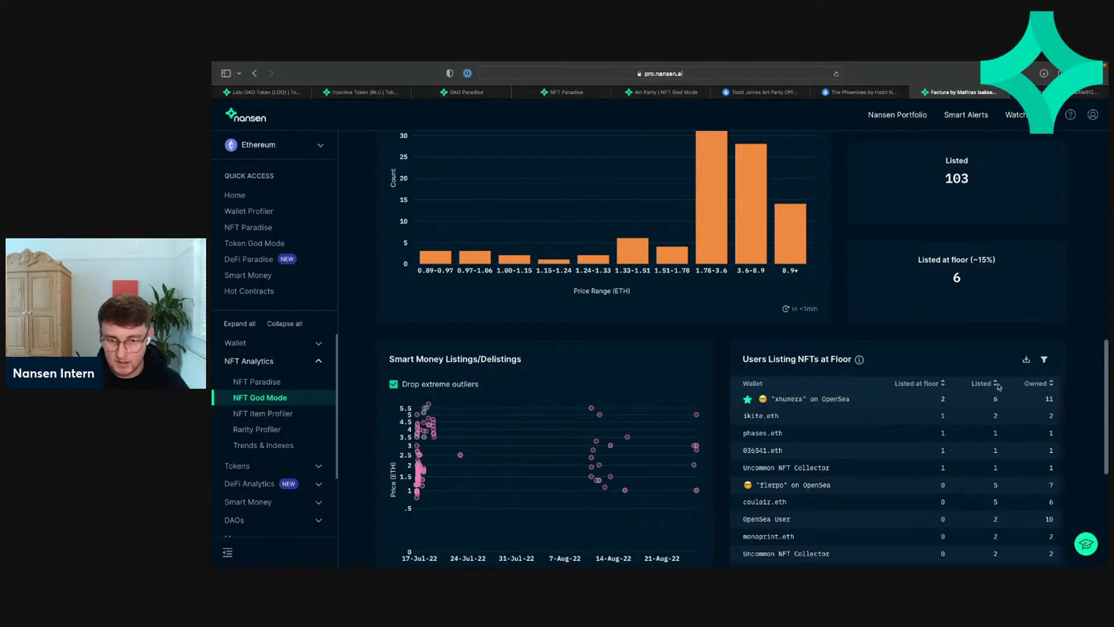
pyautogui.scroll(10, 943, 398)
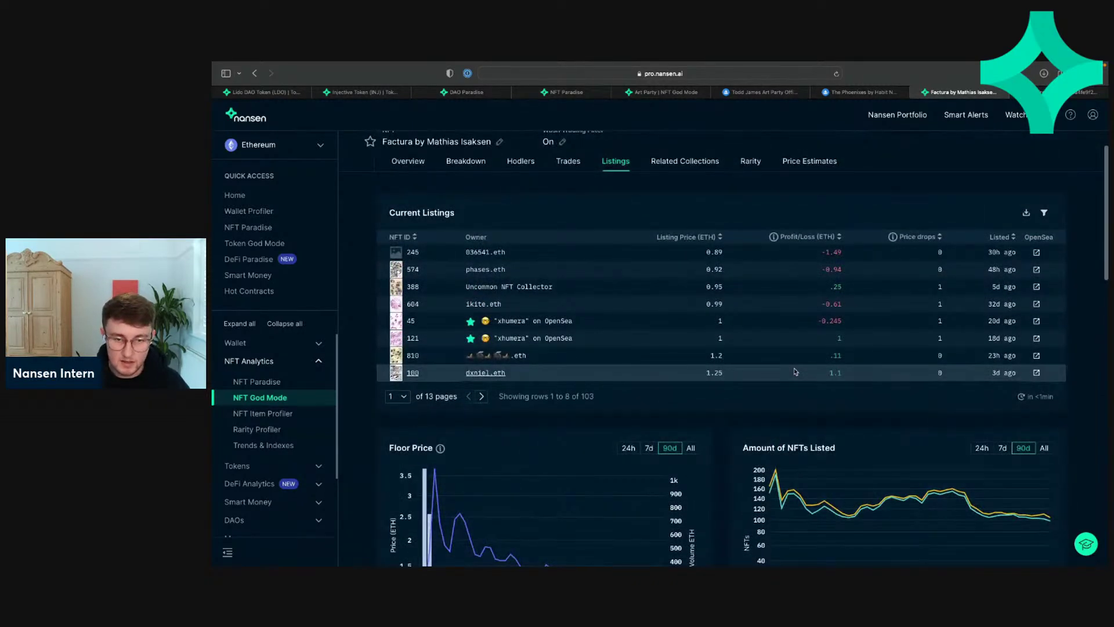
pyautogui.scroll(-10, 795, 371)
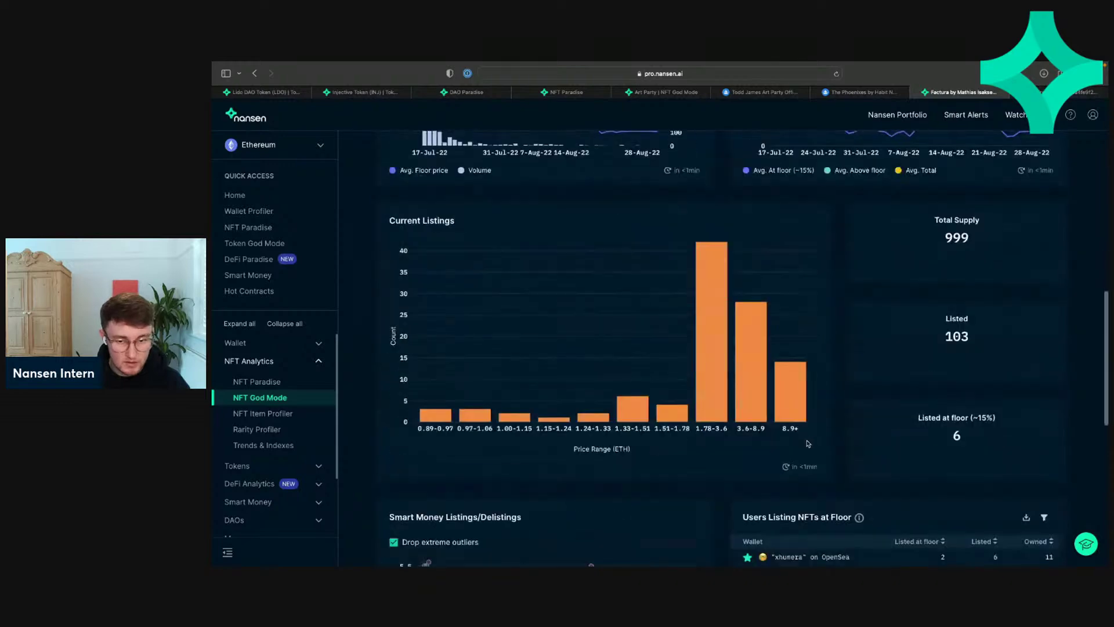
pyautogui.scroll(-1, 824, 442)
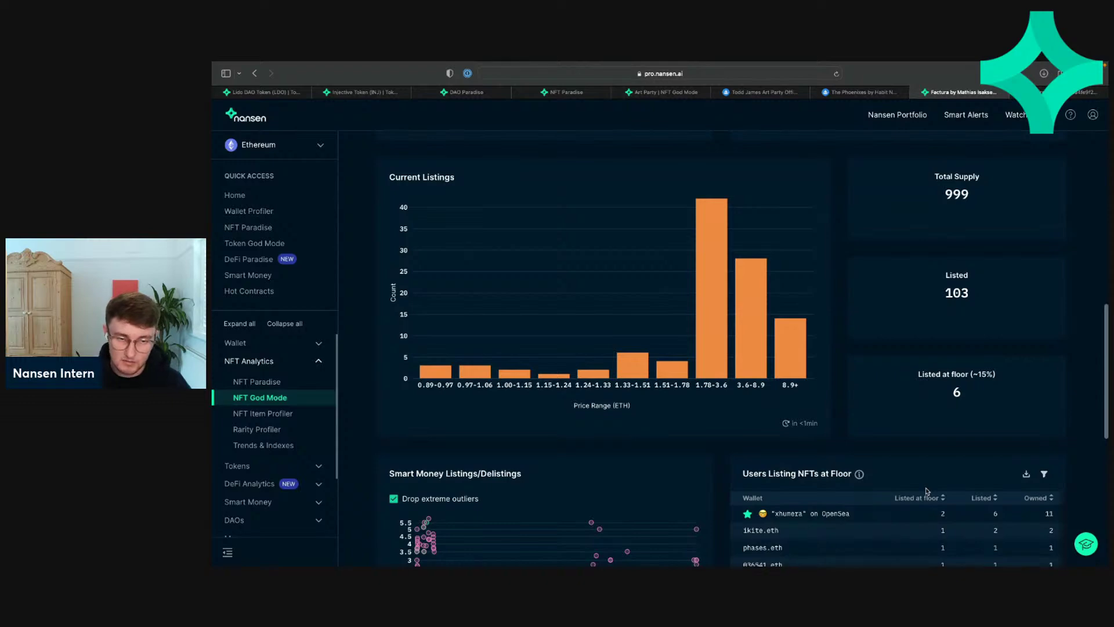
pyautogui.scroll(12, 927, 491)
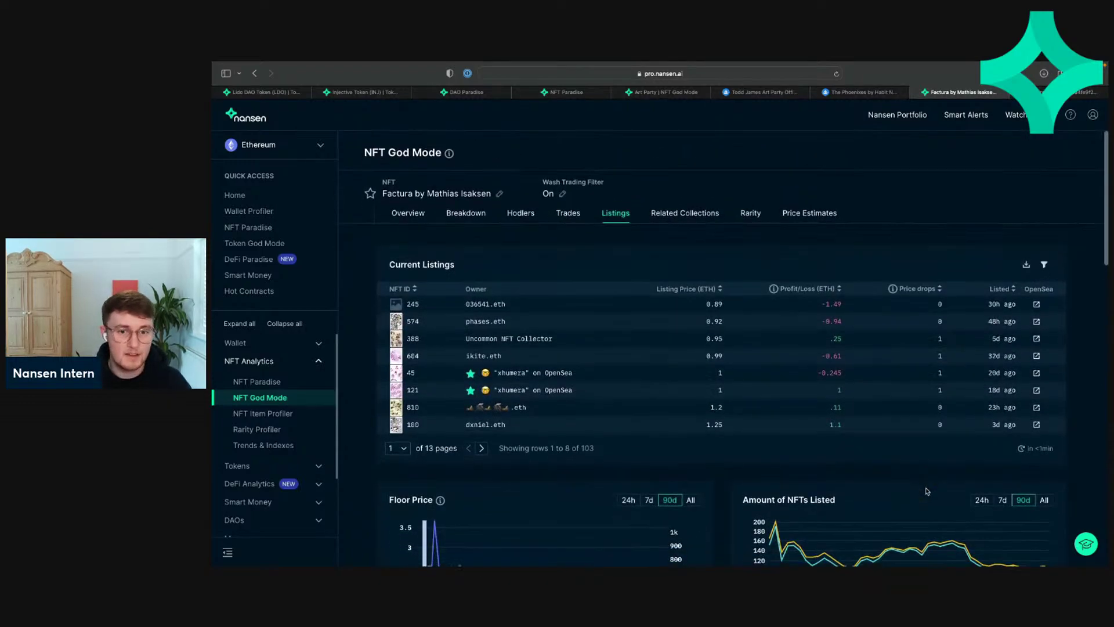
pyautogui.click(688, 214)
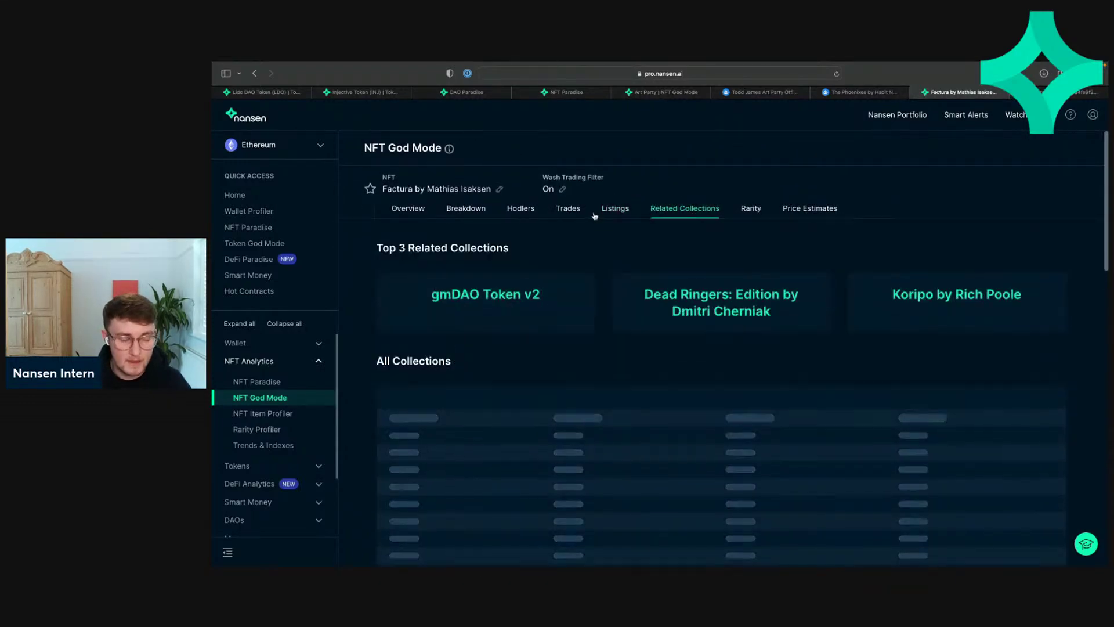
pyautogui.click(615, 210)
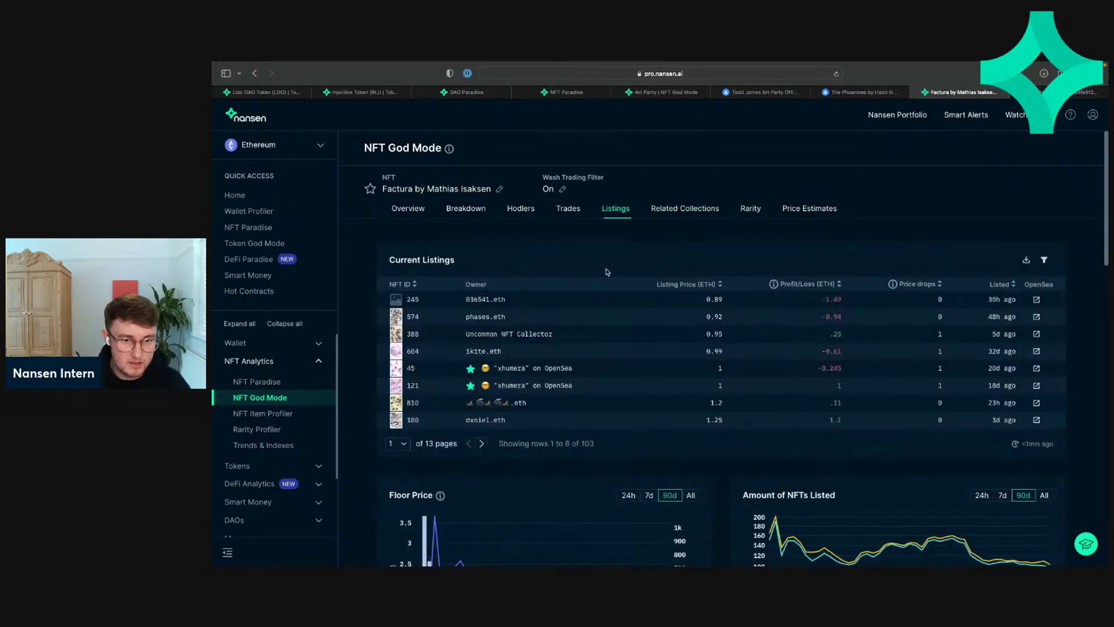
pyautogui.scroll(-10, 606, 271)
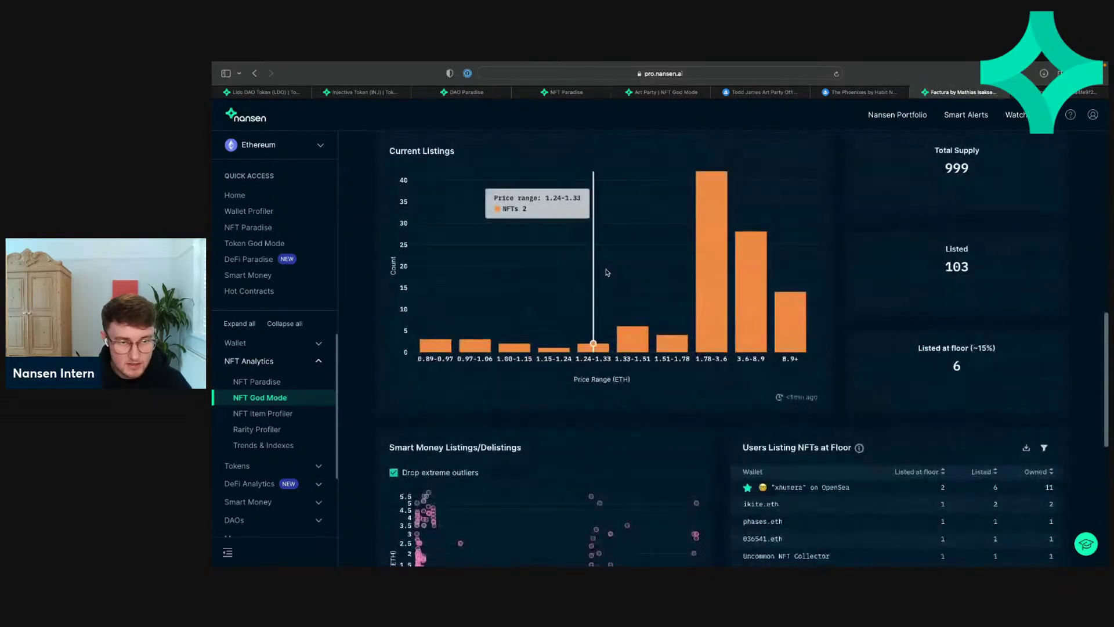
pyautogui.scroll(2, 607, 273)
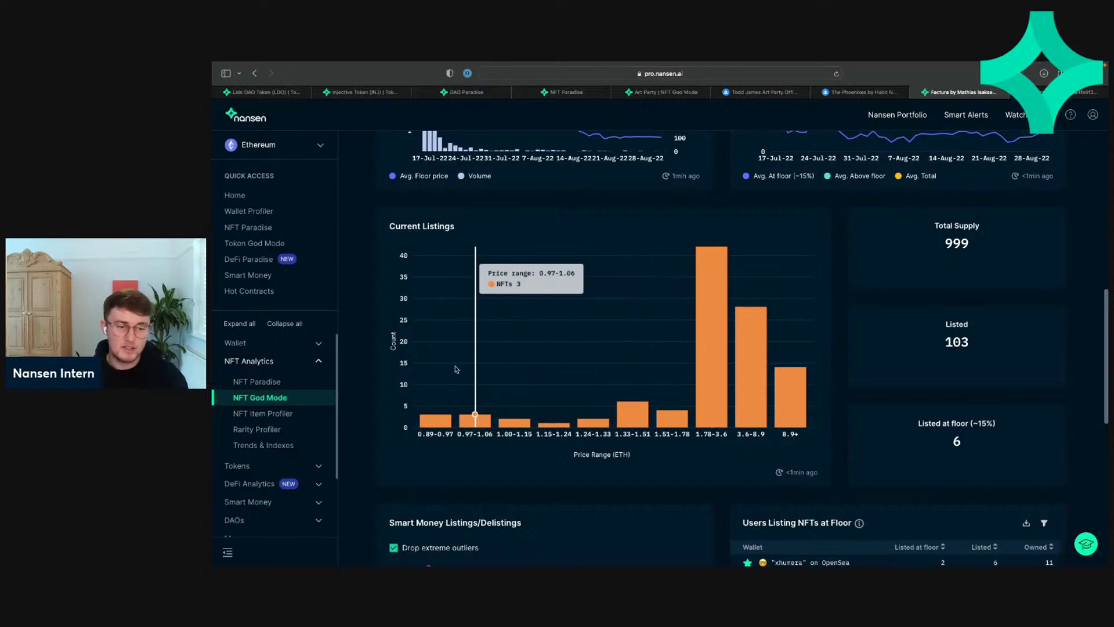
pyautogui.scroll(2, 456, 369)
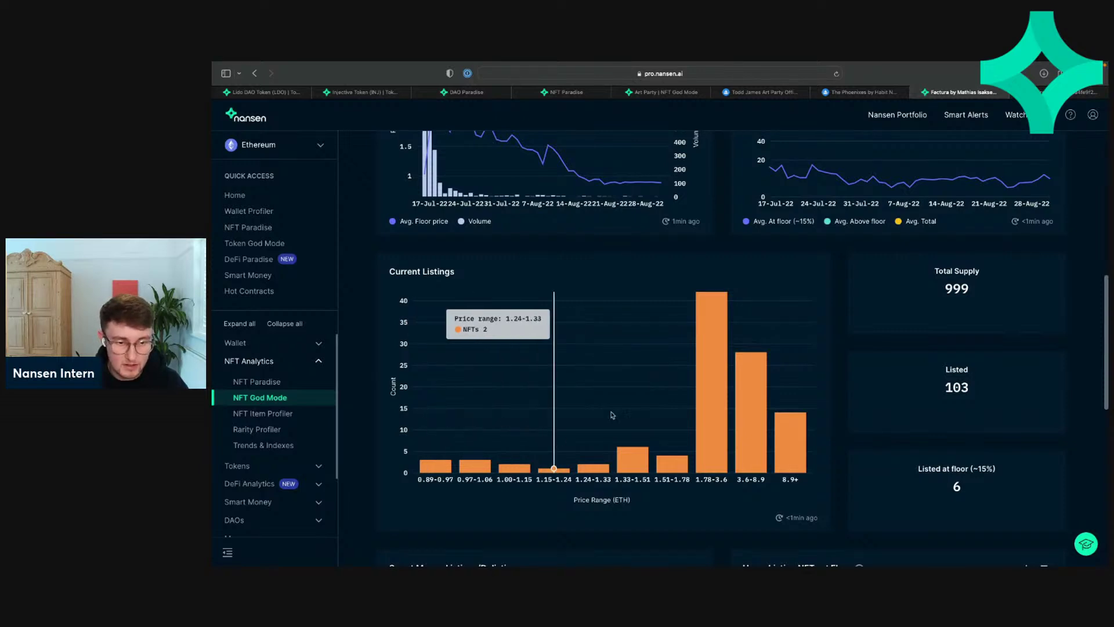
pyautogui.scroll(-5, 613, 423)
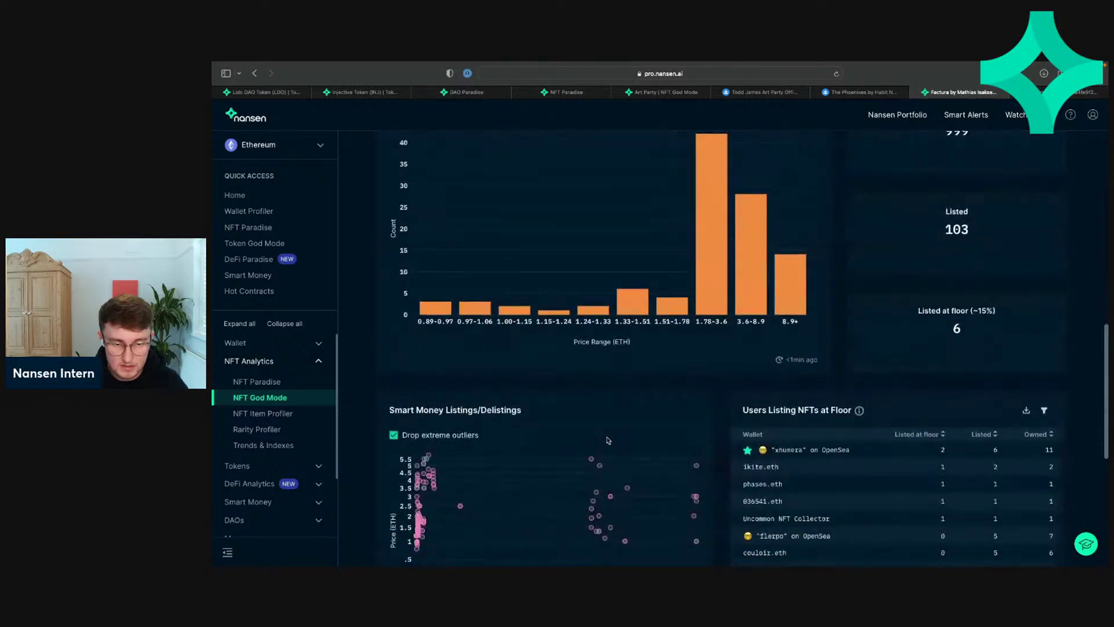
pyautogui.scroll(7, 580, 359)
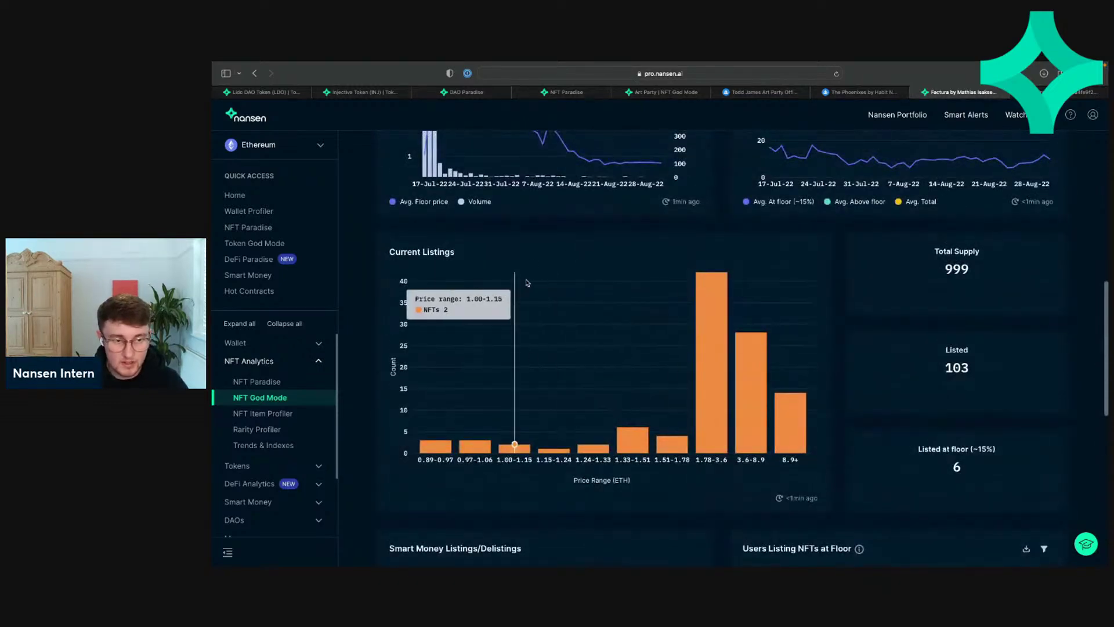
pyautogui.scroll(-7, 526, 351)
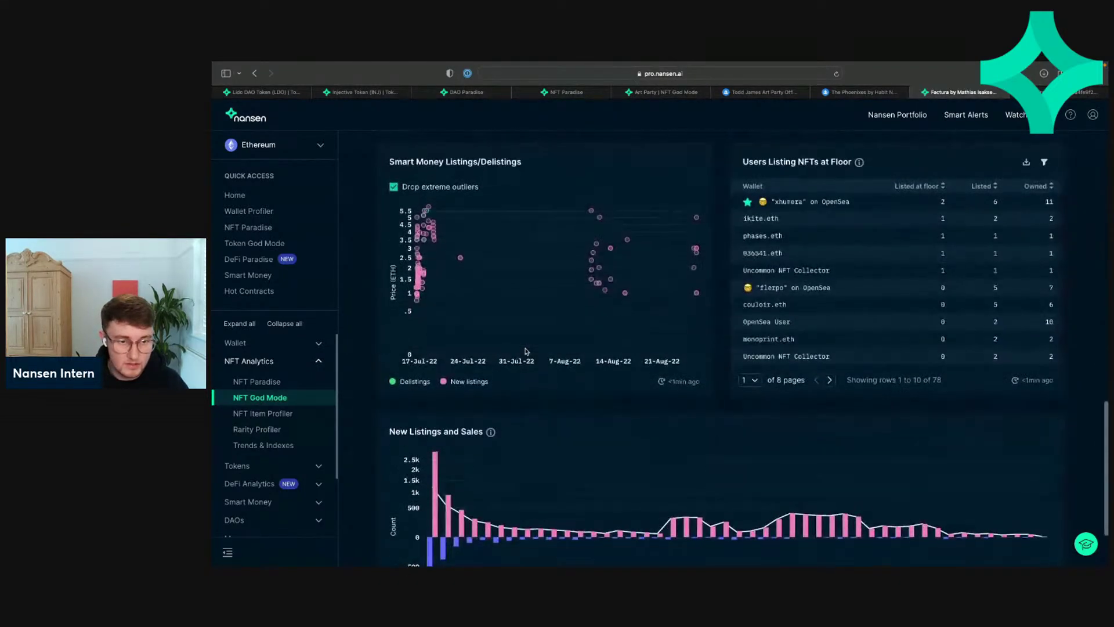
pyautogui.scroll(1, 526, 351)
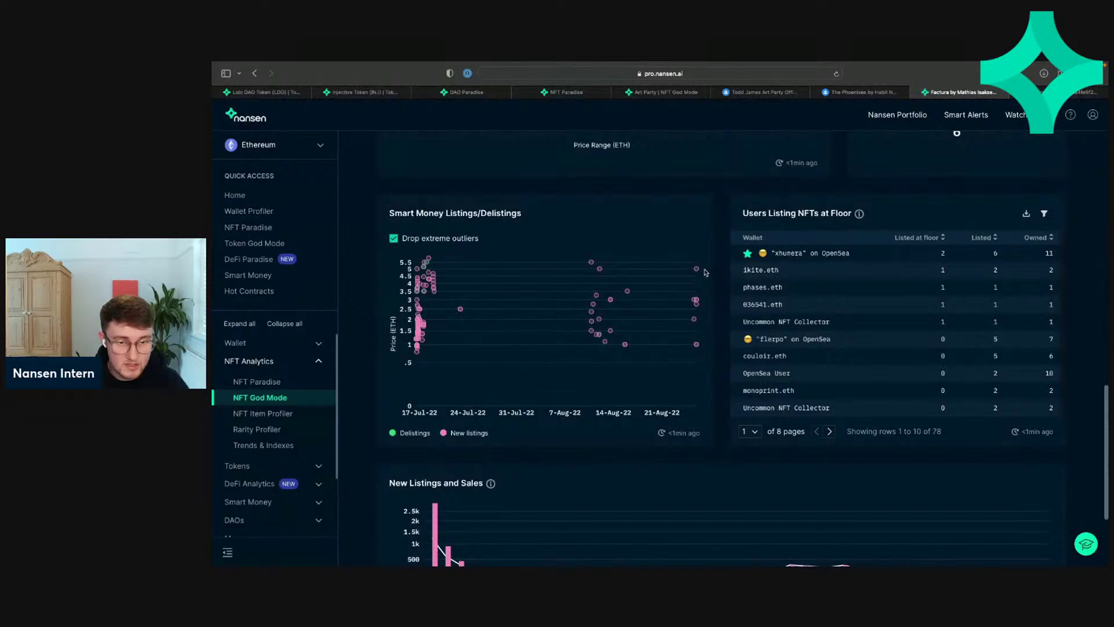
pyautogui.moveTo(696, 271)
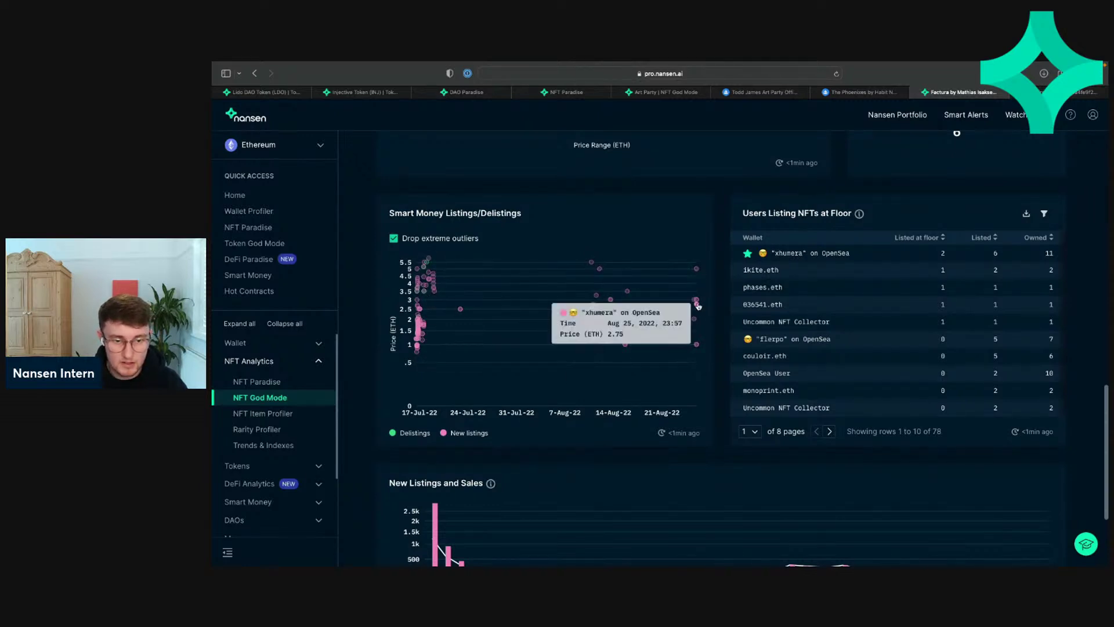
pyautogui.moveTo(698, 348)
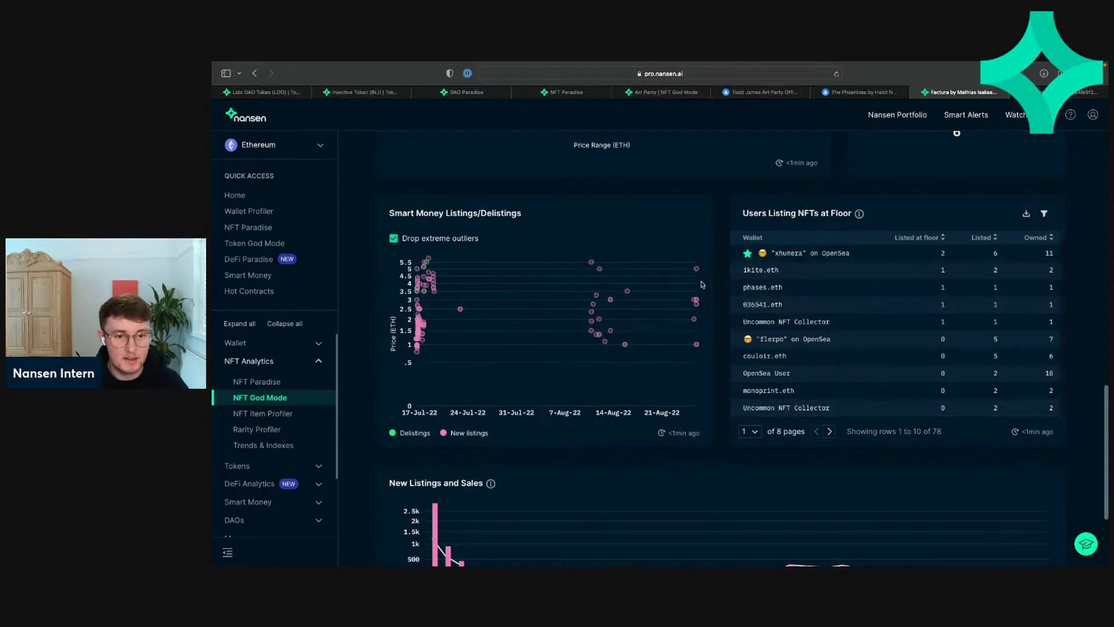
pyautogui.scroll(-2, 690, 374)
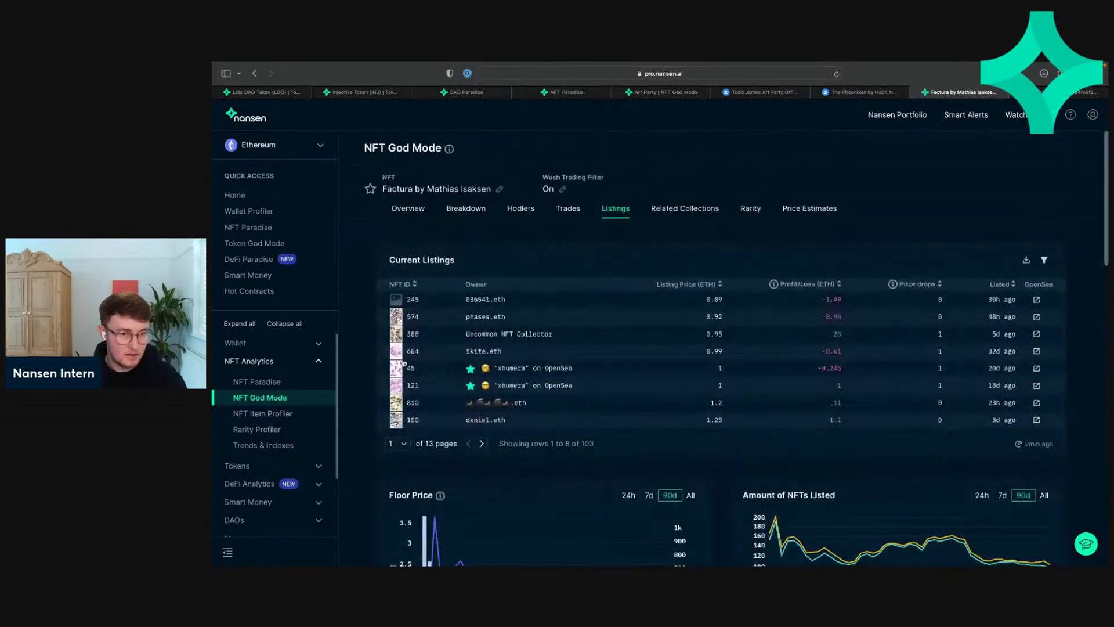
# Step: Review Factura's related collections table, checking its second page before returning to the first
pyautogui.click(694, 209)
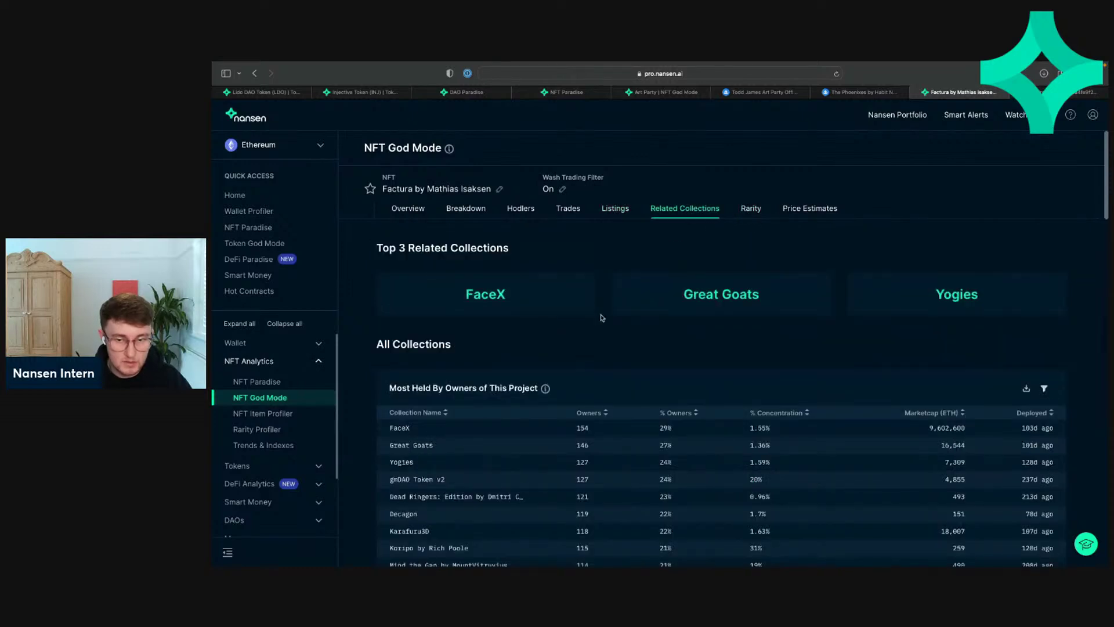
pyautogui.scroll(-1, 603, 318)
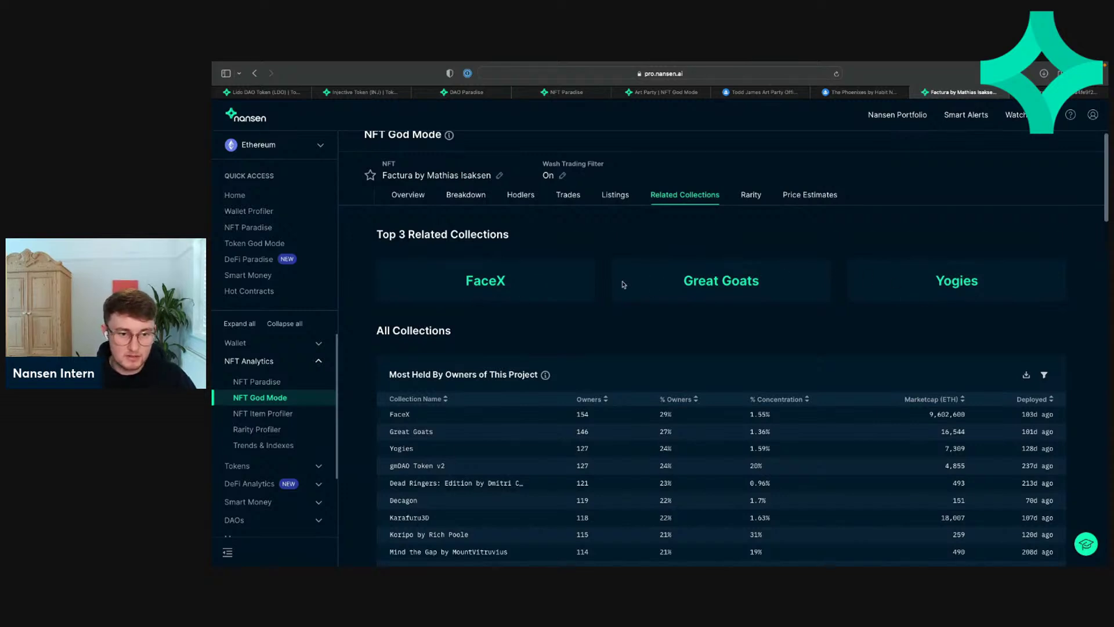
pyautogui.scroll(-3, 621, 285)
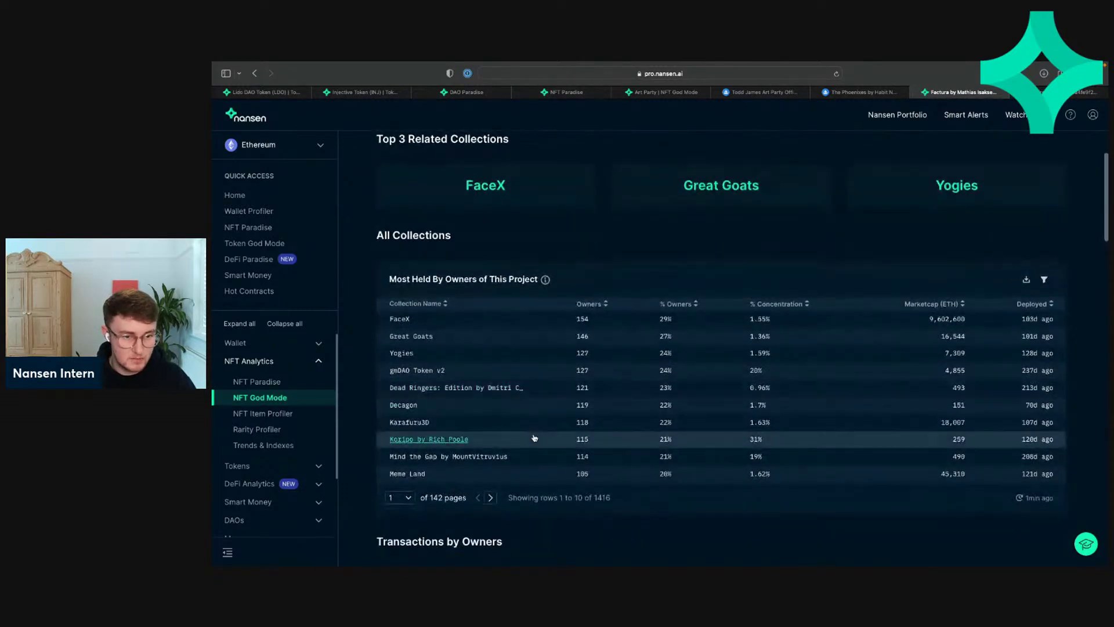
pyautogui.click(492, 498)
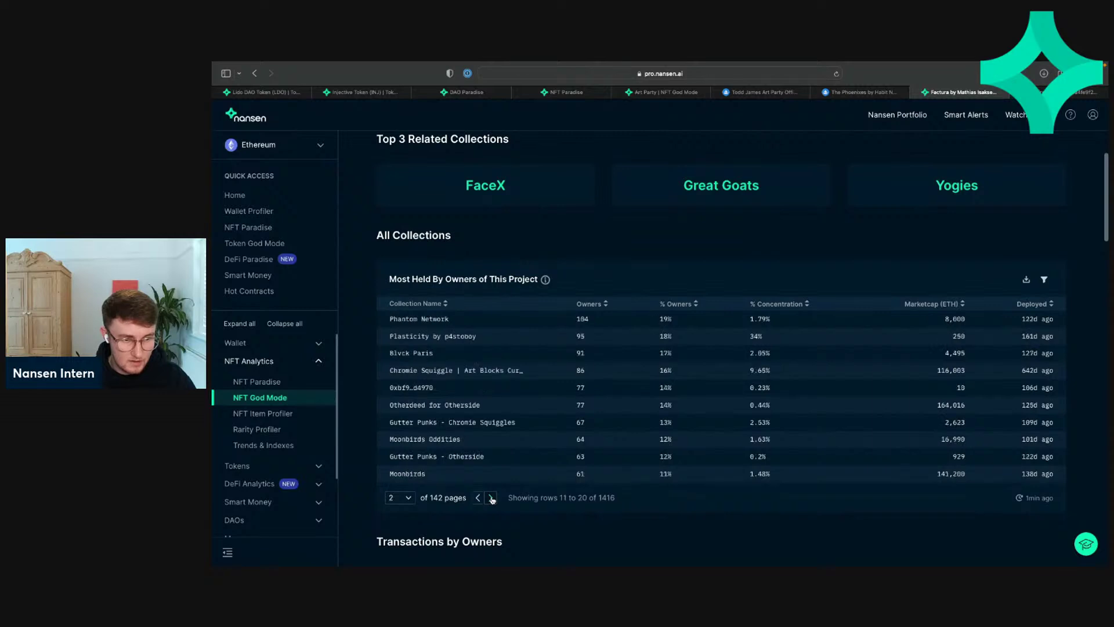
pyautogui.click(478, 498)
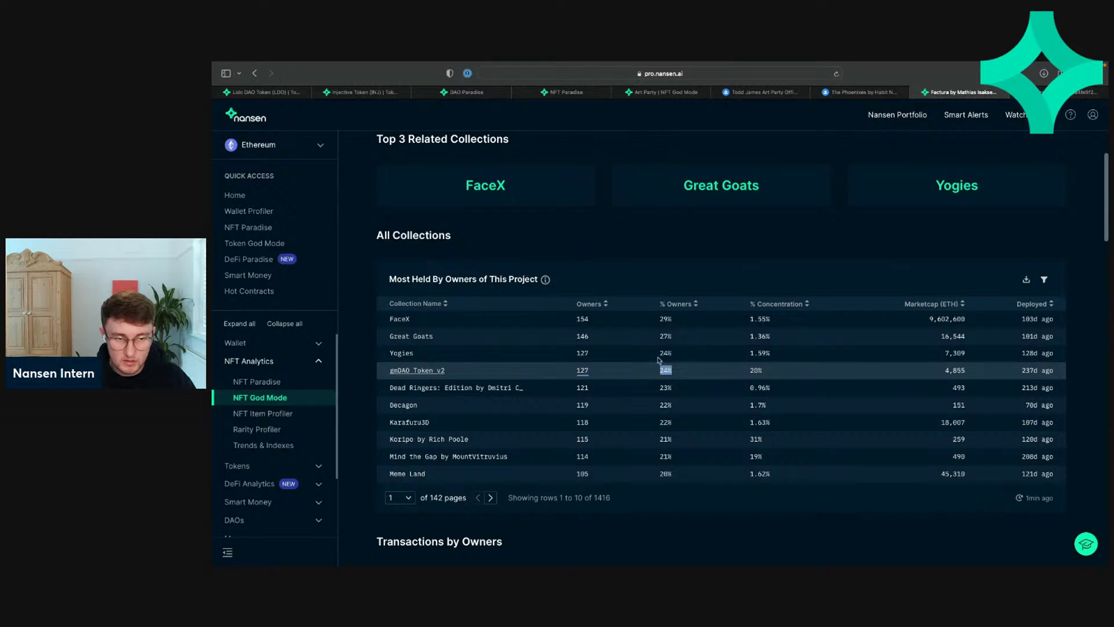
pyautogui.scroll(2, 660, 276)
pyautogui.scroll(5, 660, 277)
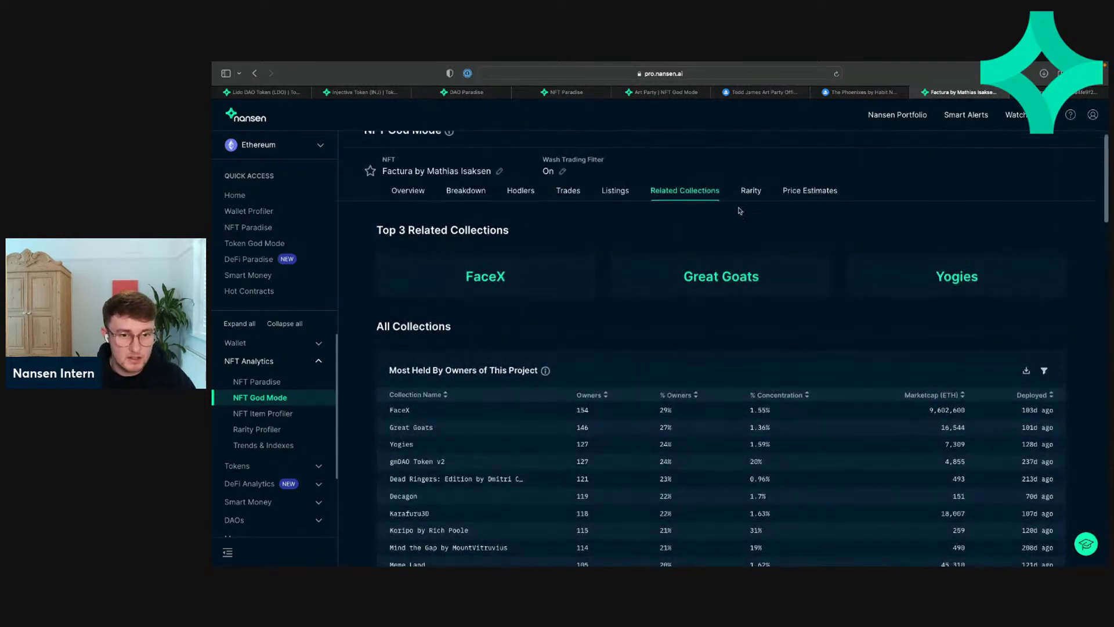
# Step: Check Factura's rarity ranking and its NFT price estimates
pyautogui.click(756, 195)
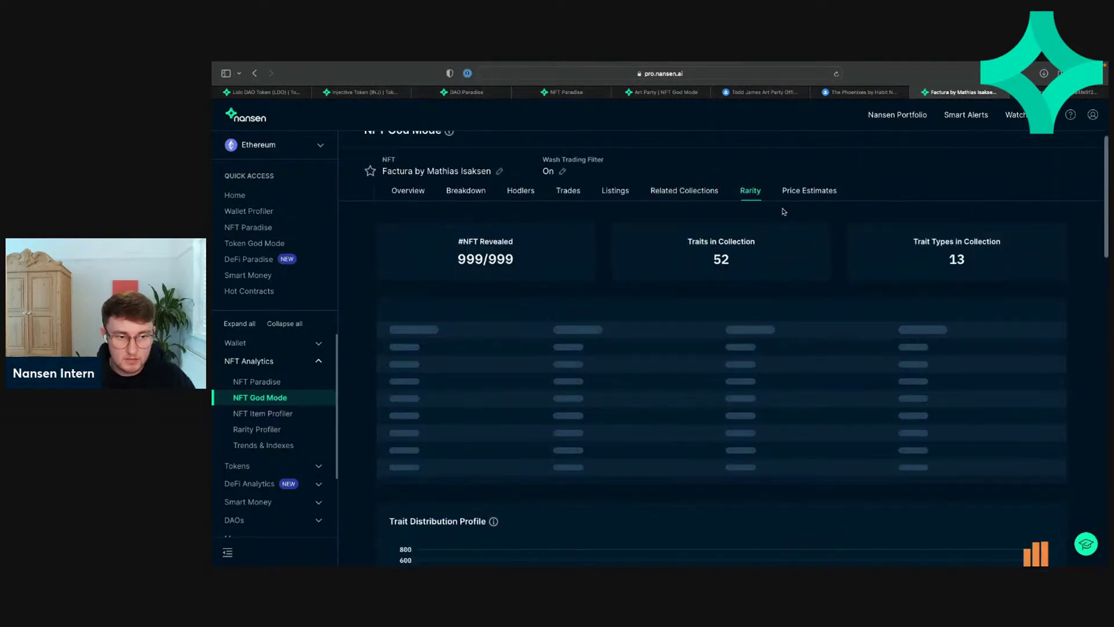
pyautogui.click(809, 192)
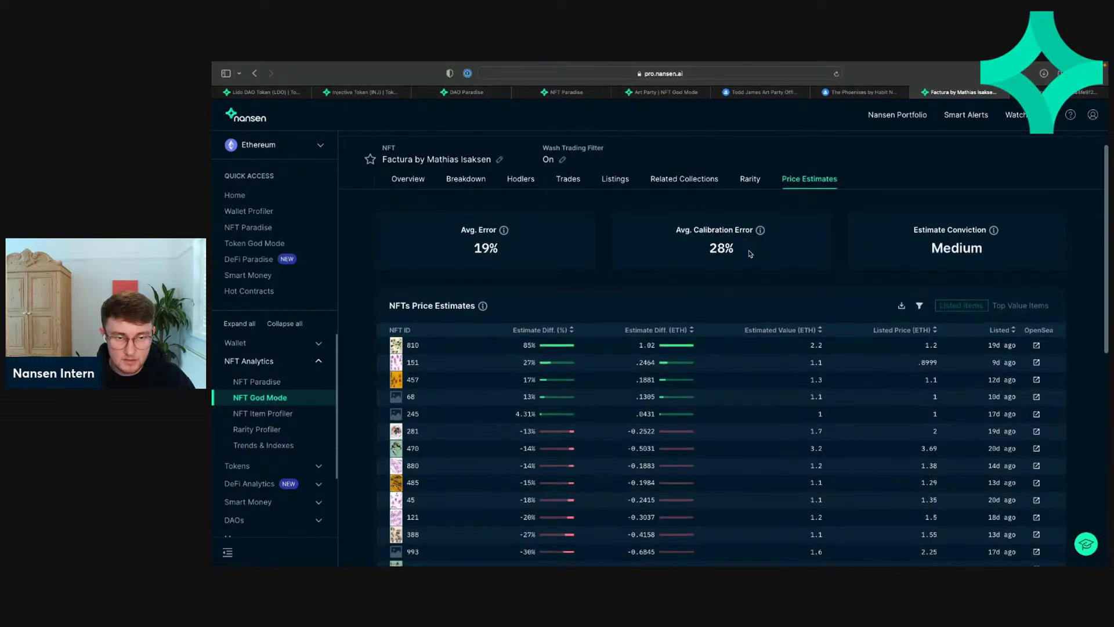
pyautogui.scroll(-5, 750, 254)
pyautogui.scroll(5, 750, 253)
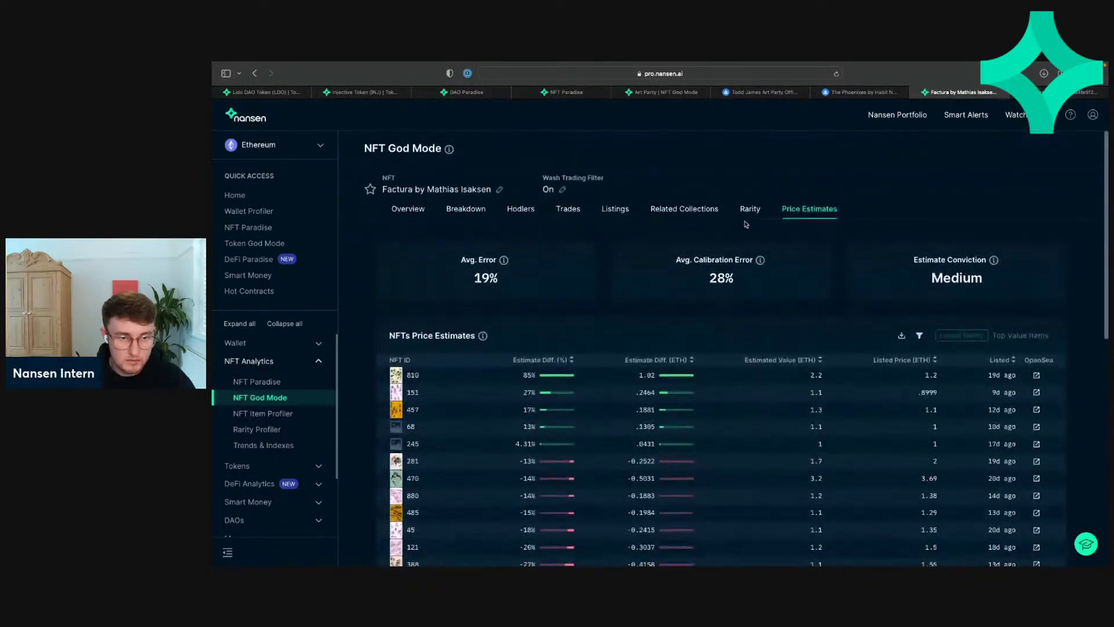
pyautogui.click(290, 381)
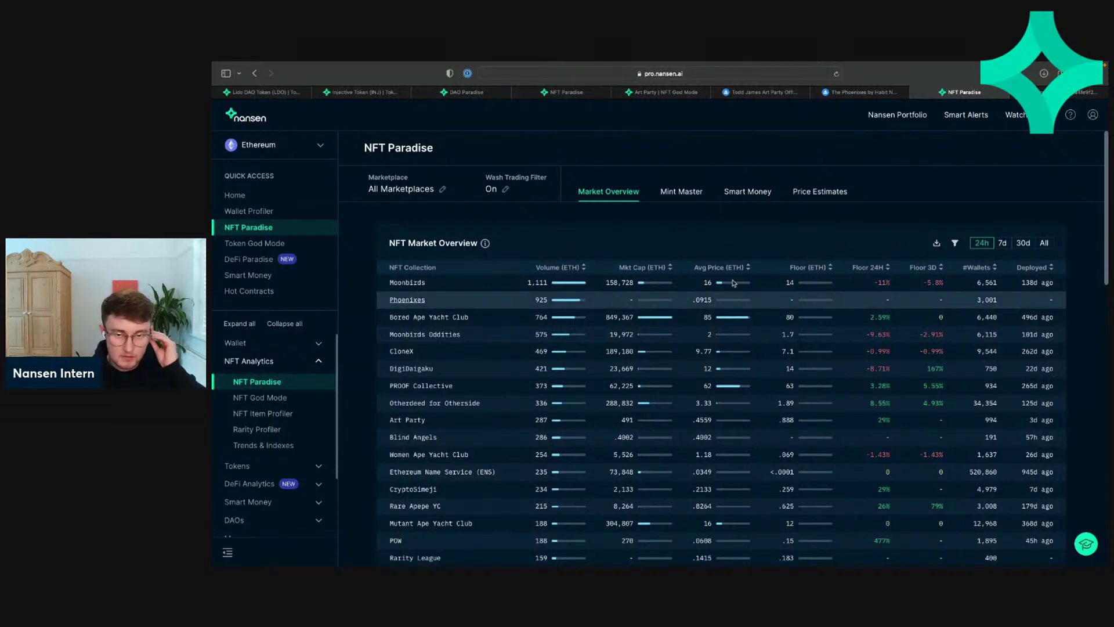
# Step: Sort the NFT Paradise market overview by Floor (ETH), reversing the sort order
pyautogui.scroll(-1, 820, 232)
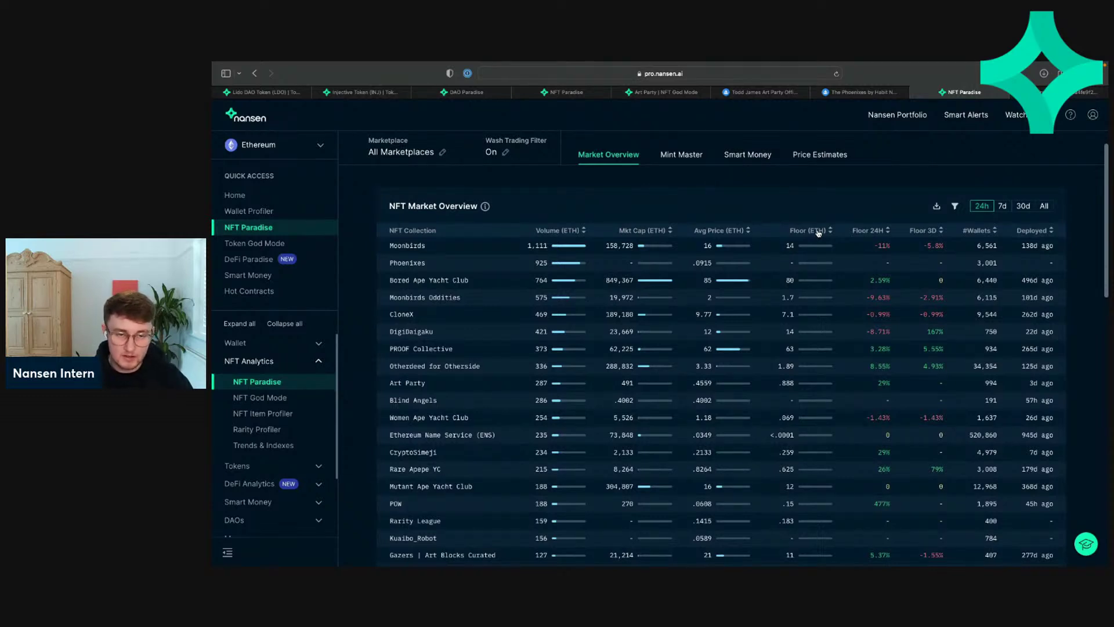
pyautogui.click(954, 208)
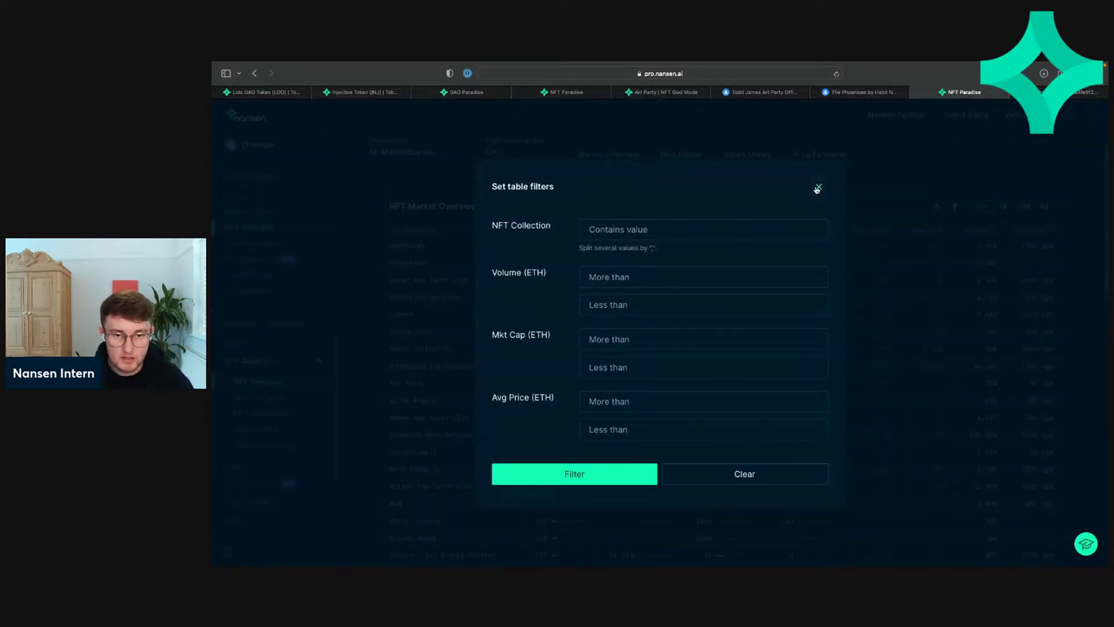
pyautogui.click(818, 186)
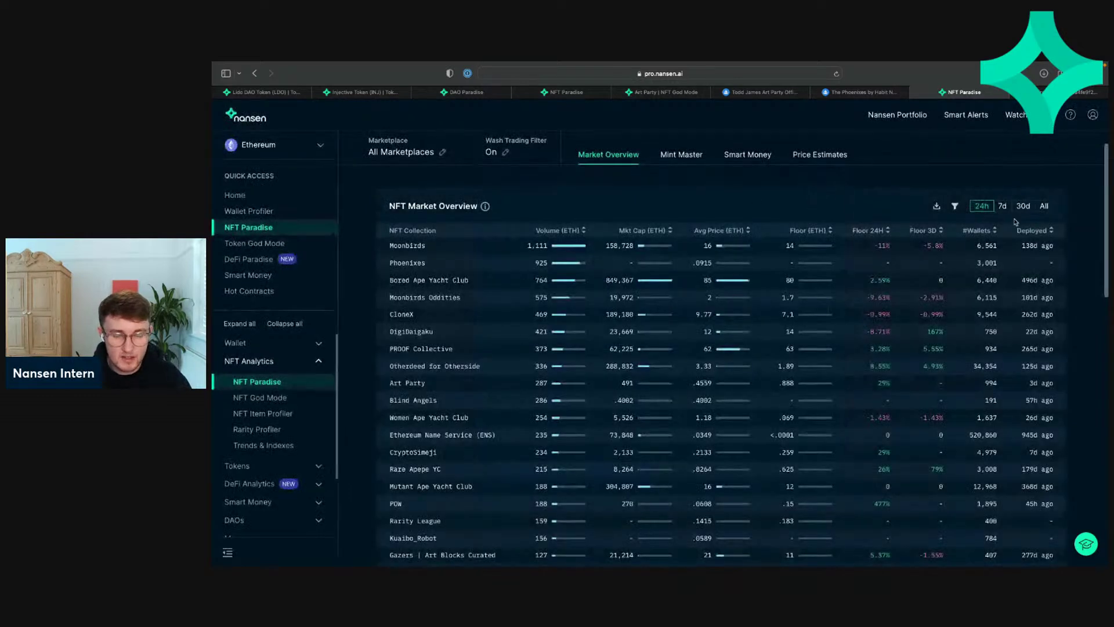
pyautogui.click(955, 207)
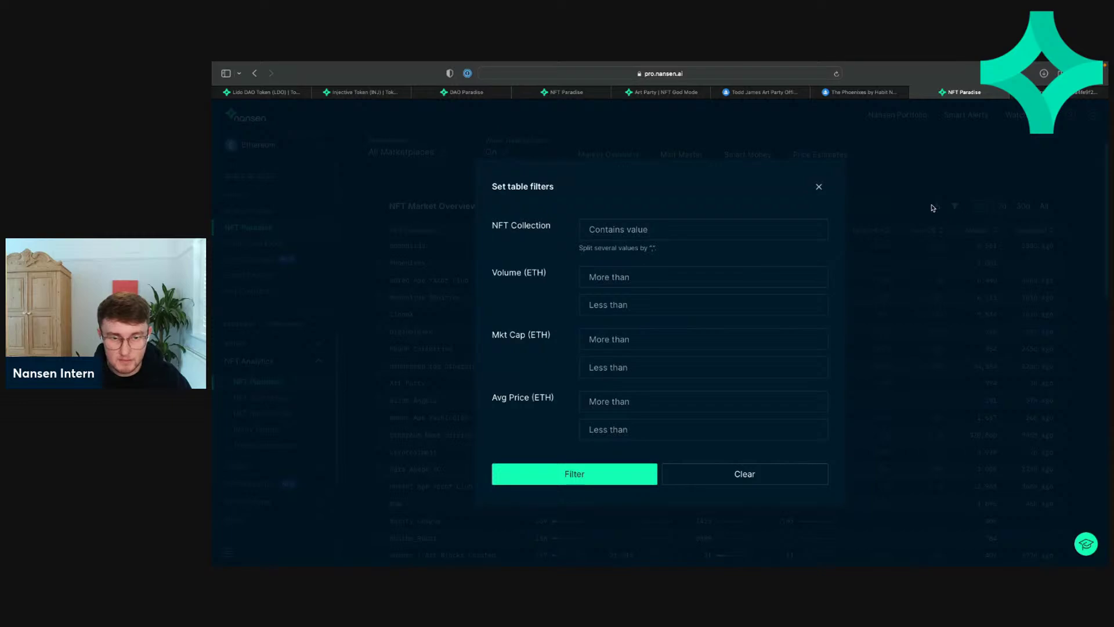
pyautogui.click(821, 186)
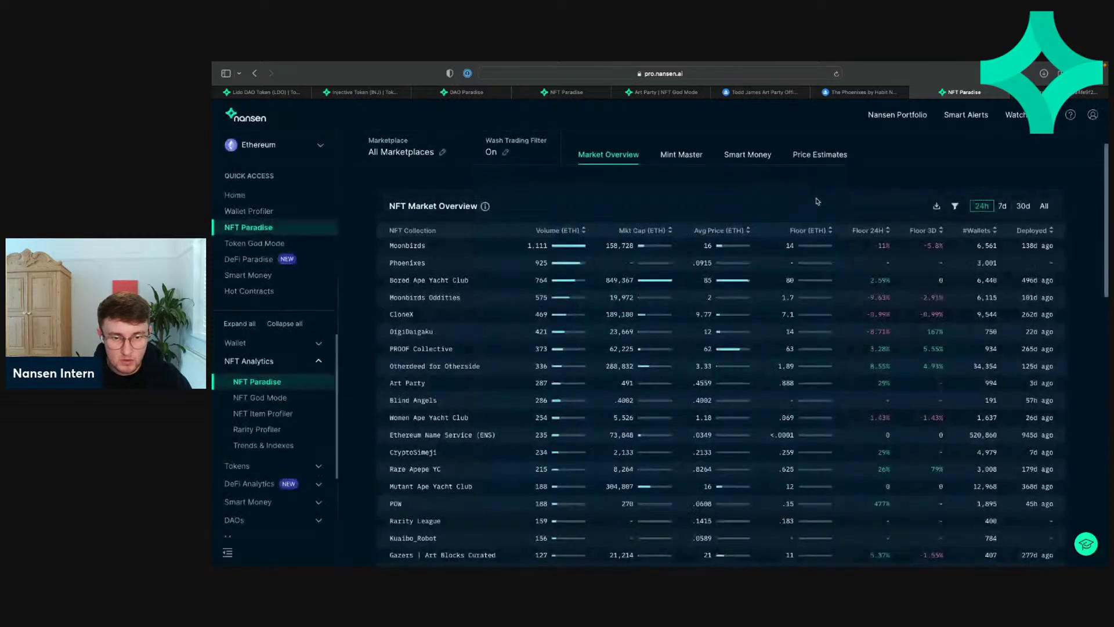
pyautogui.click(820, 232)
pyautogui.click(820, 232)
pyautogui.scroll(-7, 786, 296)
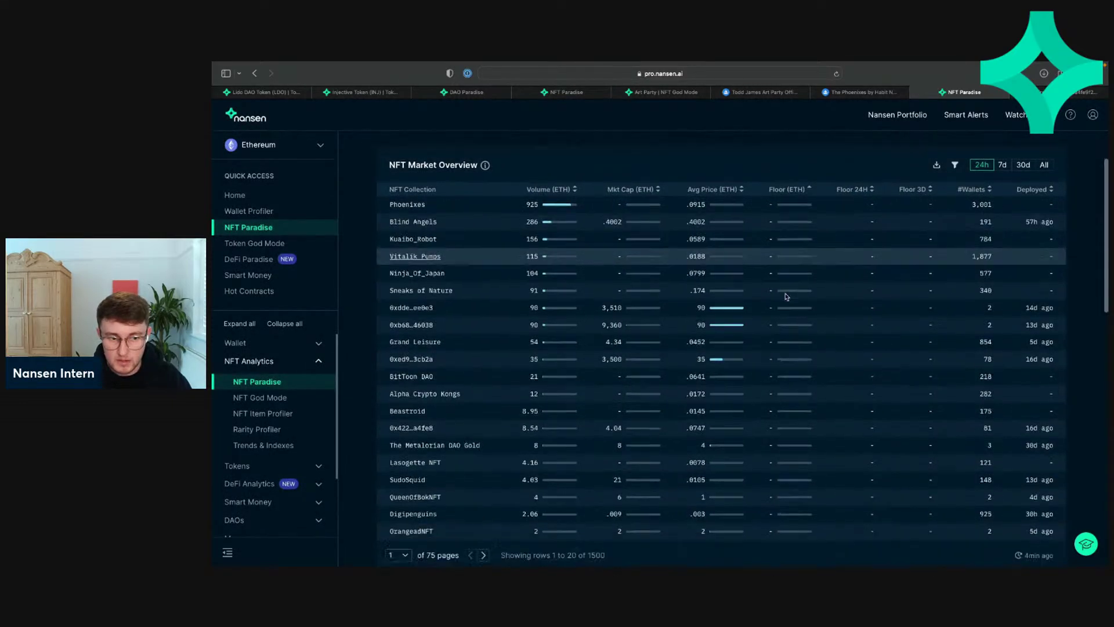
pyautogui.scroll(5, 586, 366)
pyautogui.scroll(3, 501, 373)
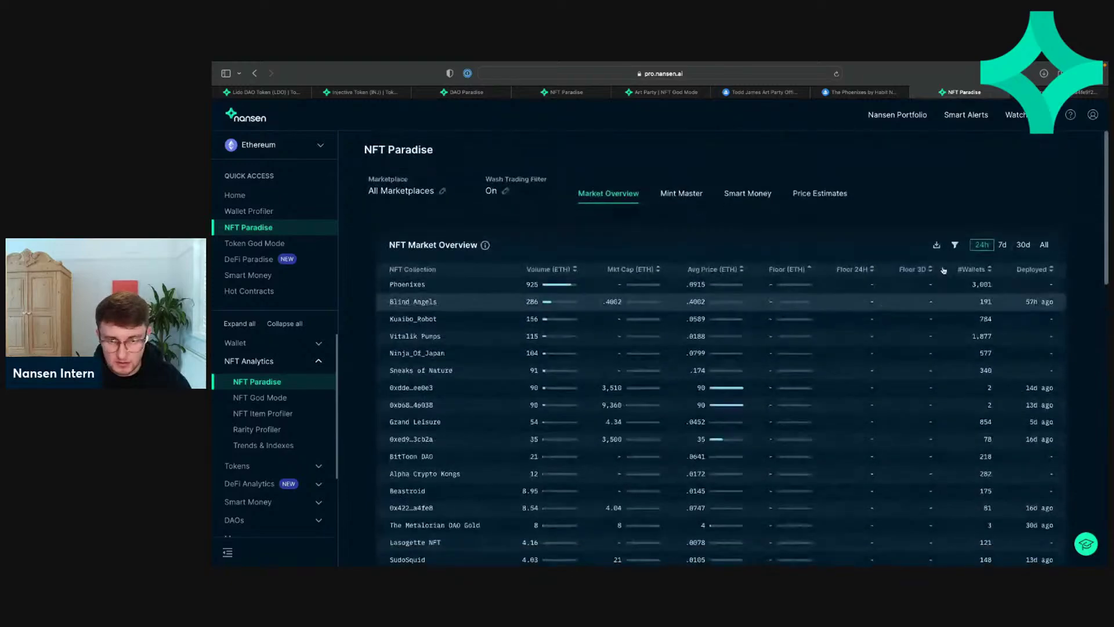
pyautogui.scroll(-7, 621, 457)
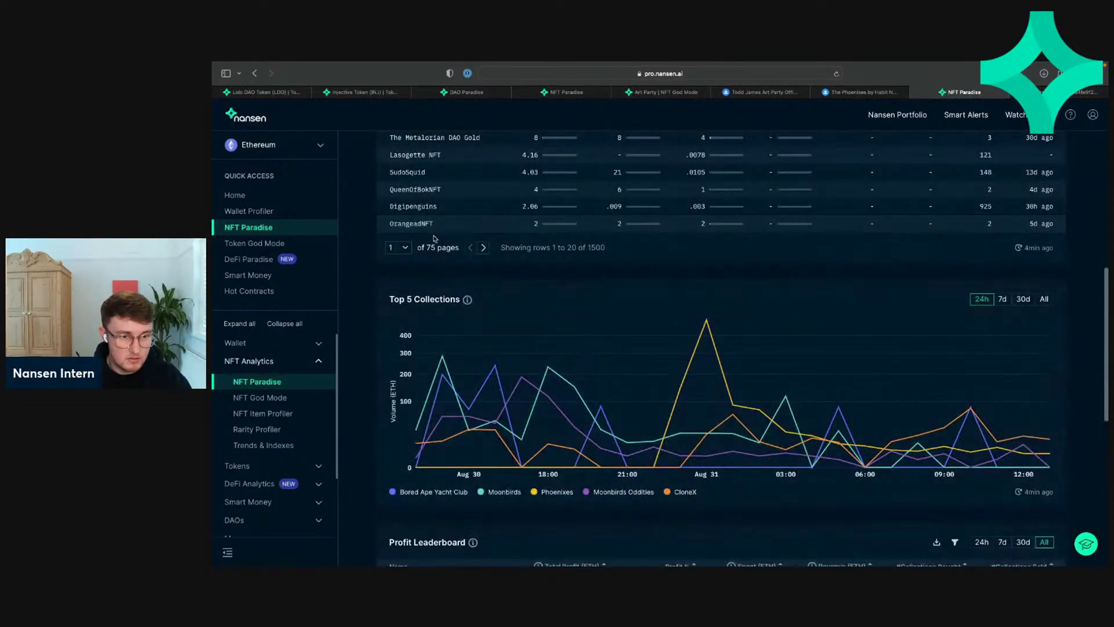
pyautogui.scroll(8, 638, 250)
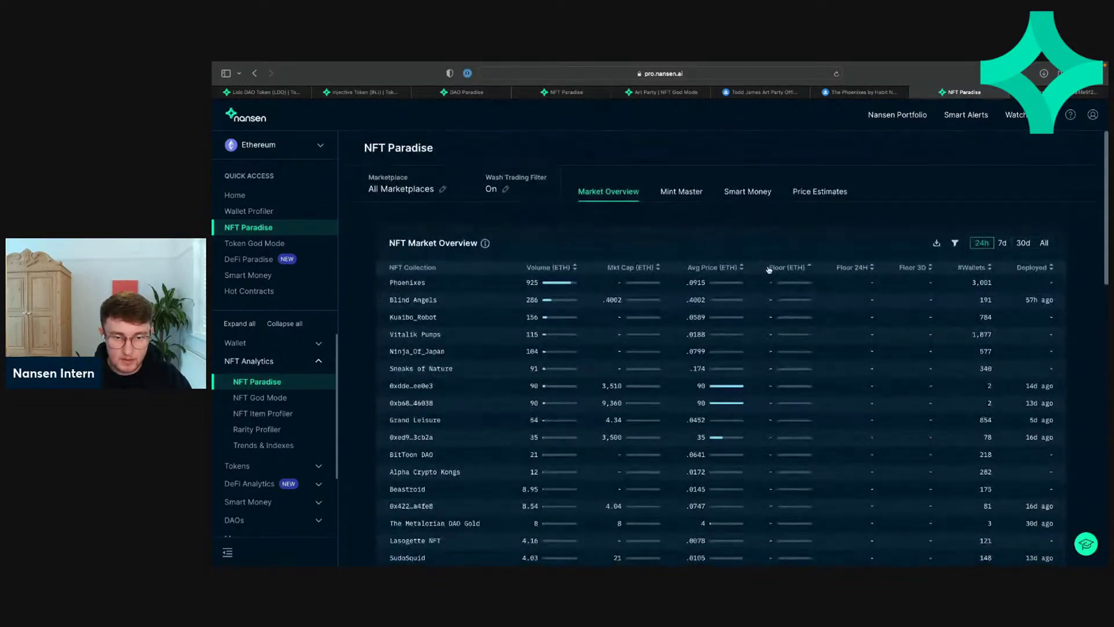
# Step: Filter the market overview to collections with Floor (ETH) less than 0.2
pyautogui.click(955, 244)
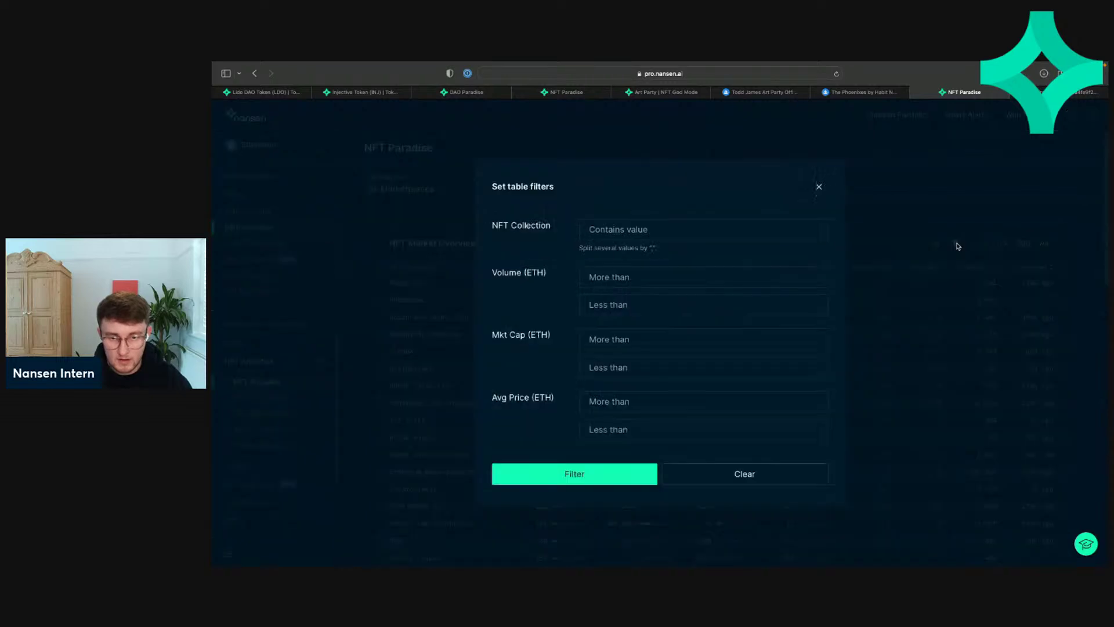
pyautogui.scroll(-3, 706, 336)
pyautogui.scroll(-2, 673, 336)
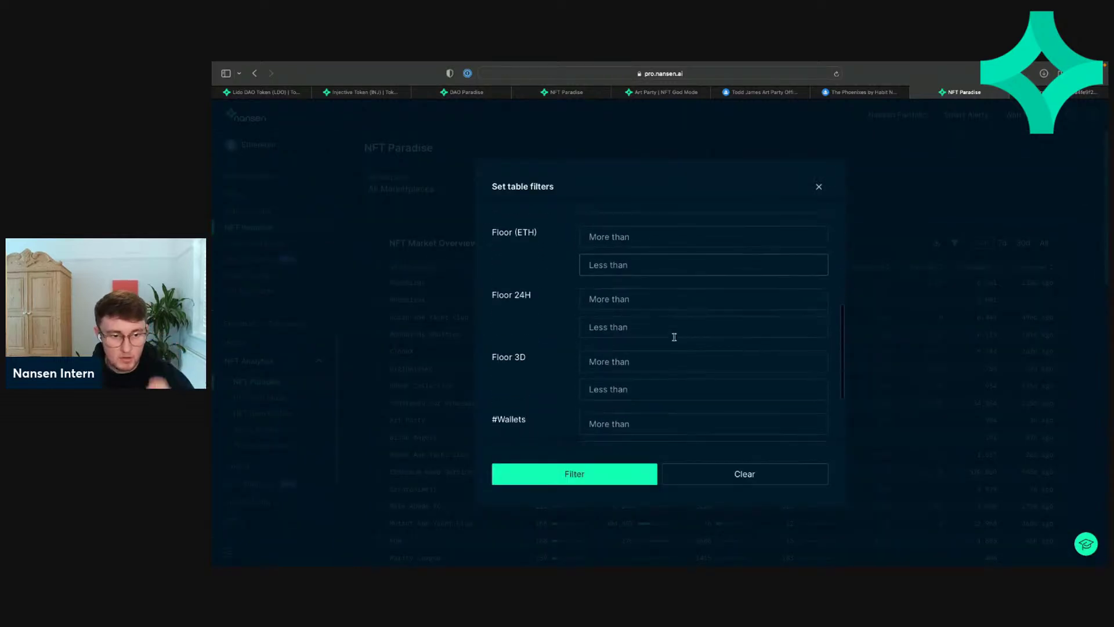
pyautogui.scroll(2, 667, 337)
pyautogui.click(627, 325)
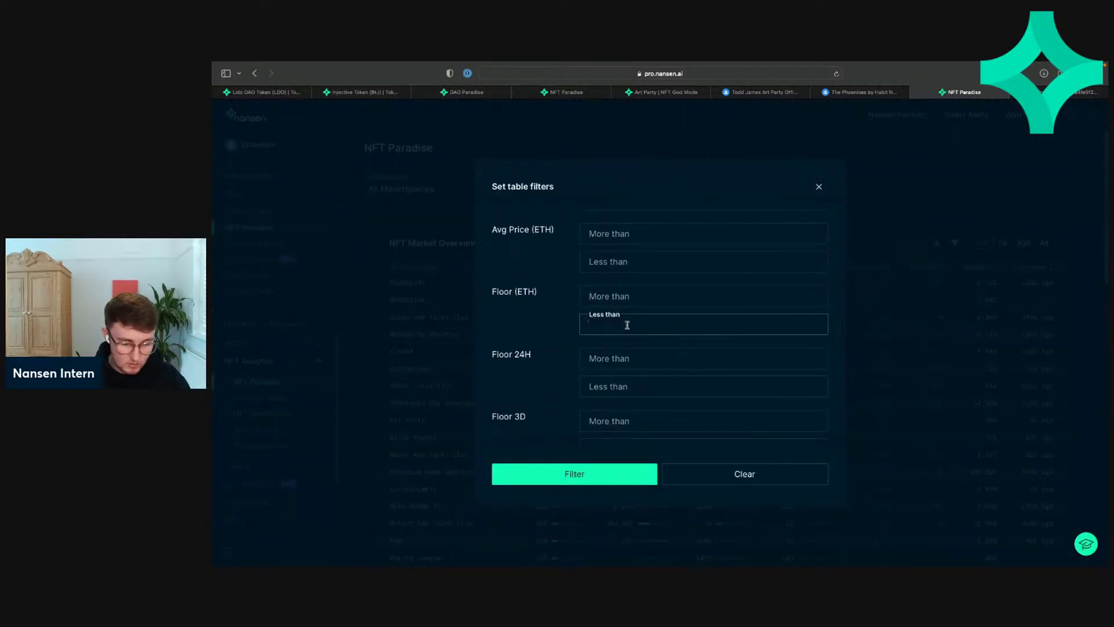
pyautogui.write('0.')
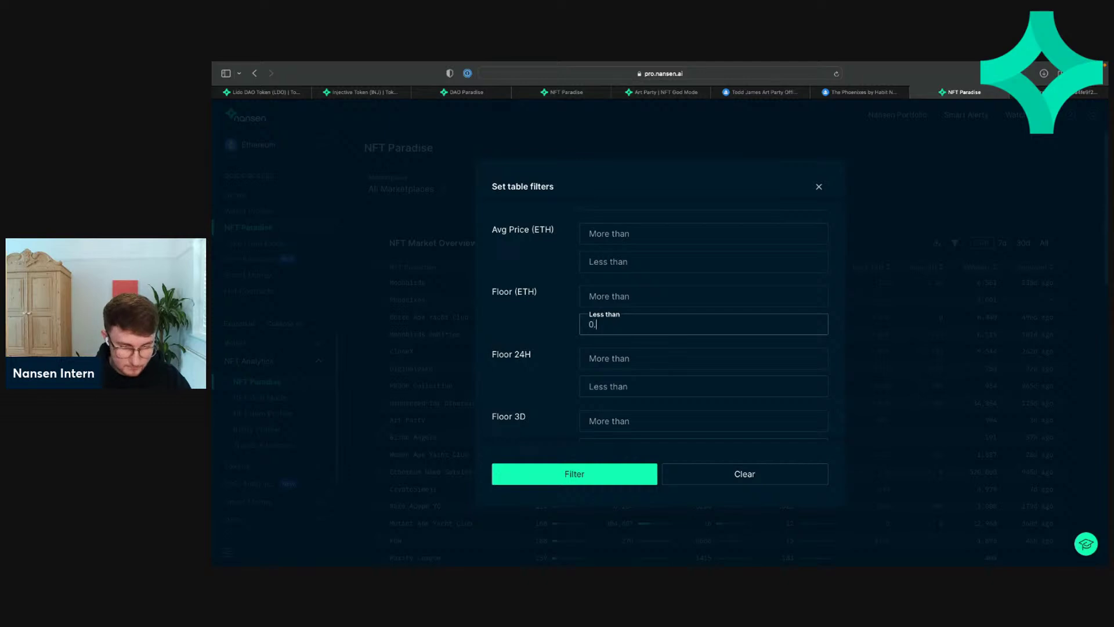
pyautogui.write('2')
pyautogui.click(617, 474)
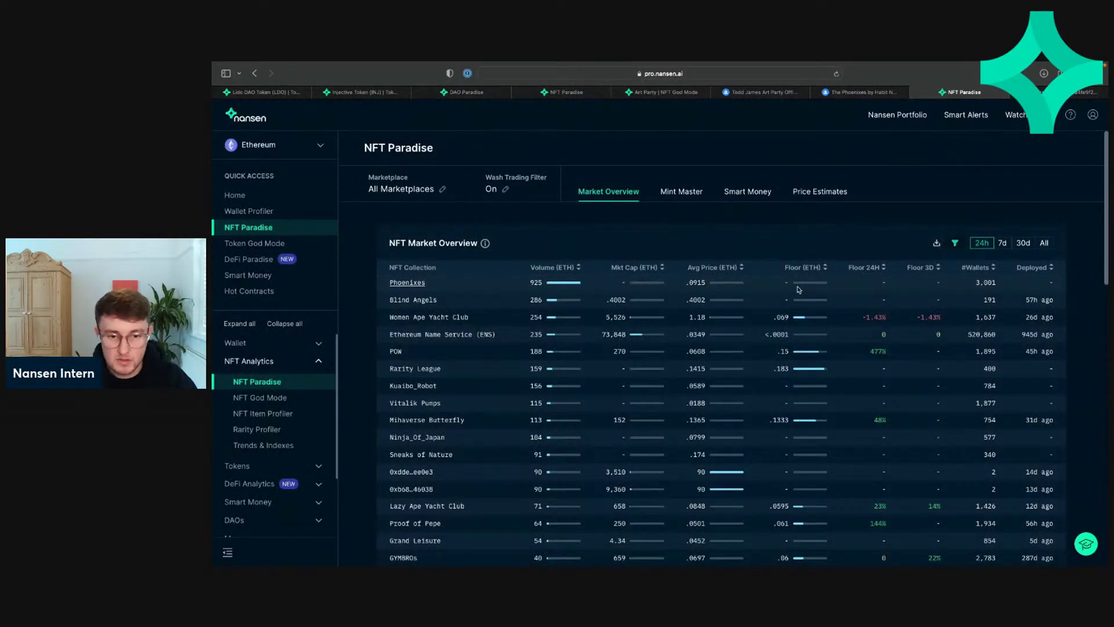
pyautogui.scroll(-2, 798, 272)
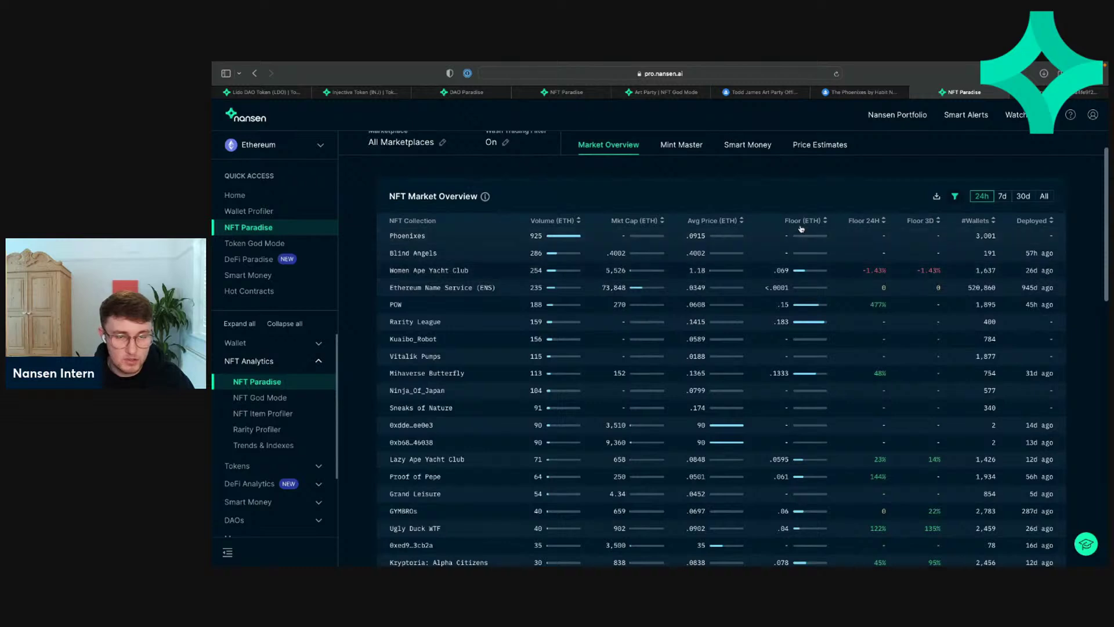
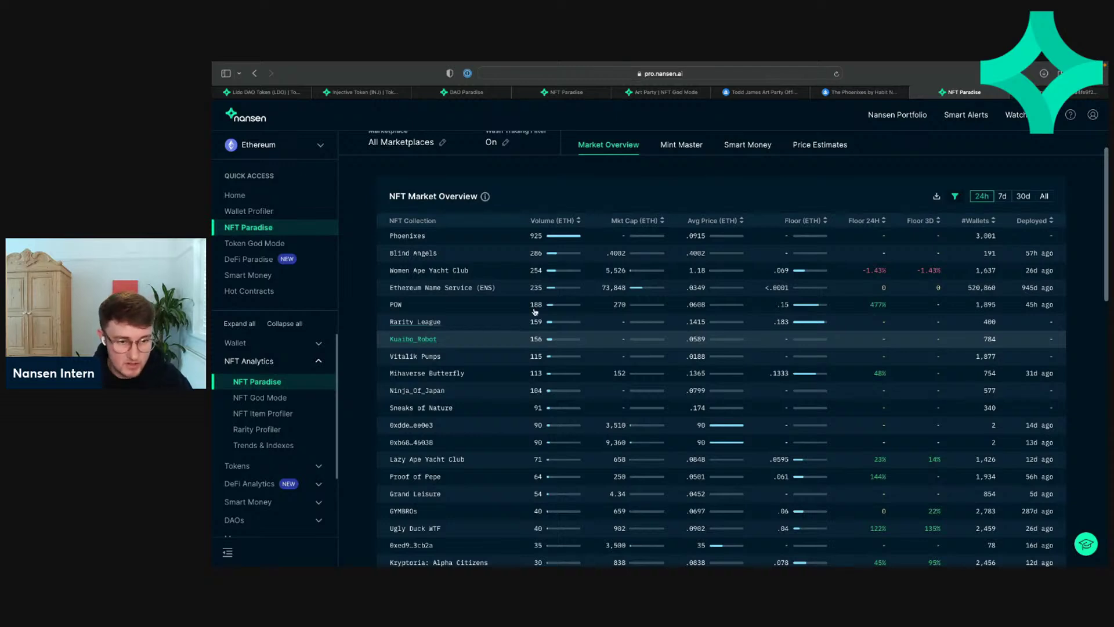
# Step: Page to the next page of collections and back to the first
pyautogui.scroll(-3, 601, 380)
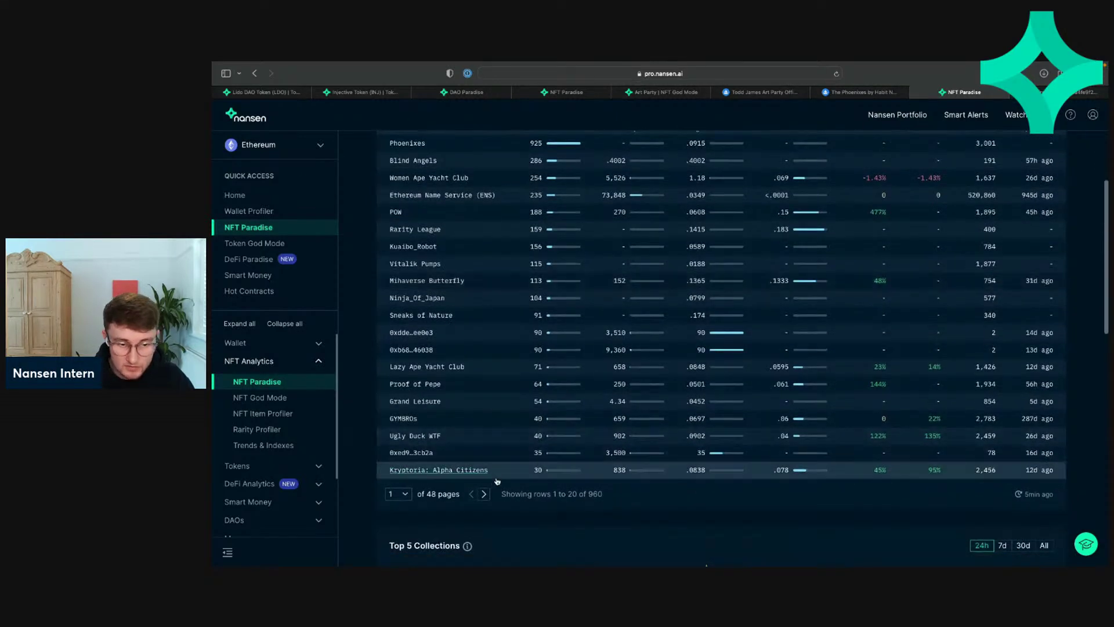
pyautogui.click(483, 494)
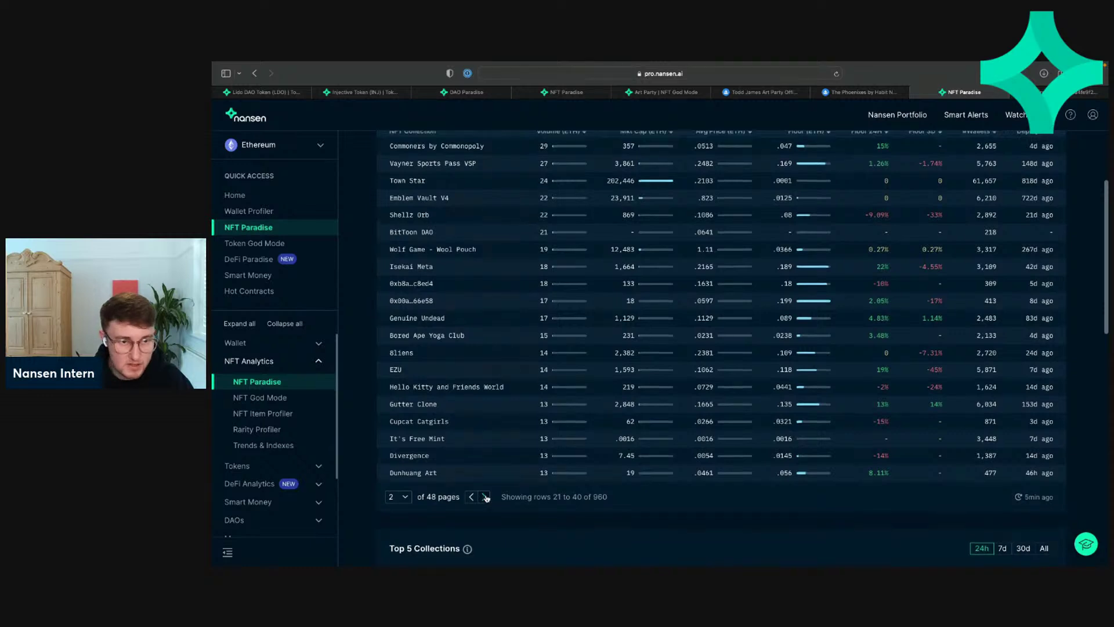
pyautogui.scroll(1, 486, 498)
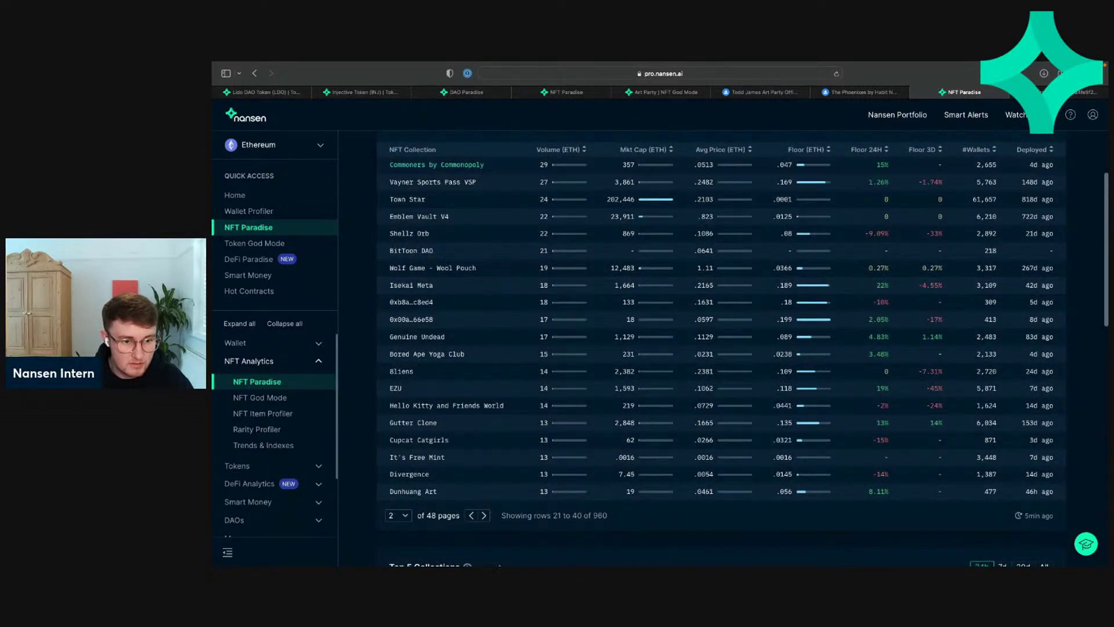
pyautogui.click(472, 516)
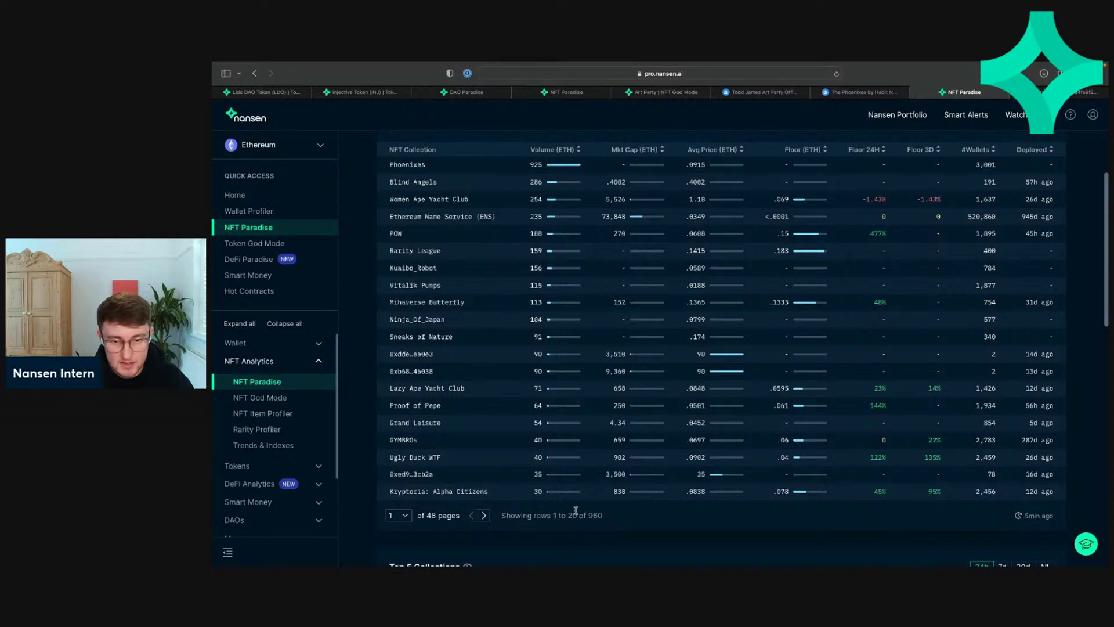
pyautogui.scroll(2, 575, 510)
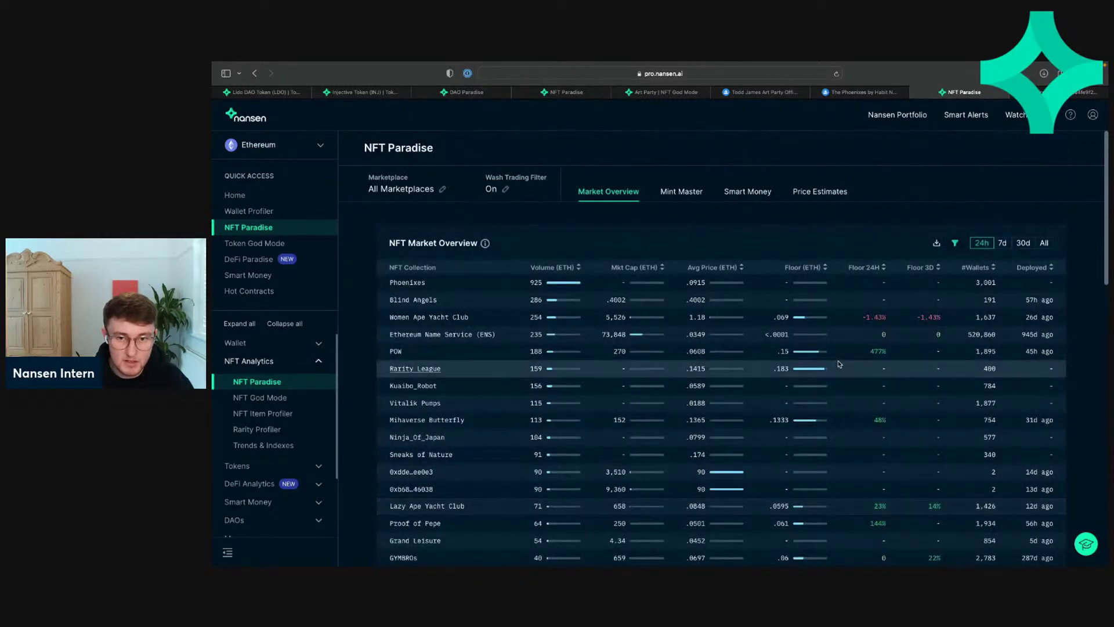
# Step: Start an NFT Collection table filter, then discard it without applying
pyautogui.click(955, 243)
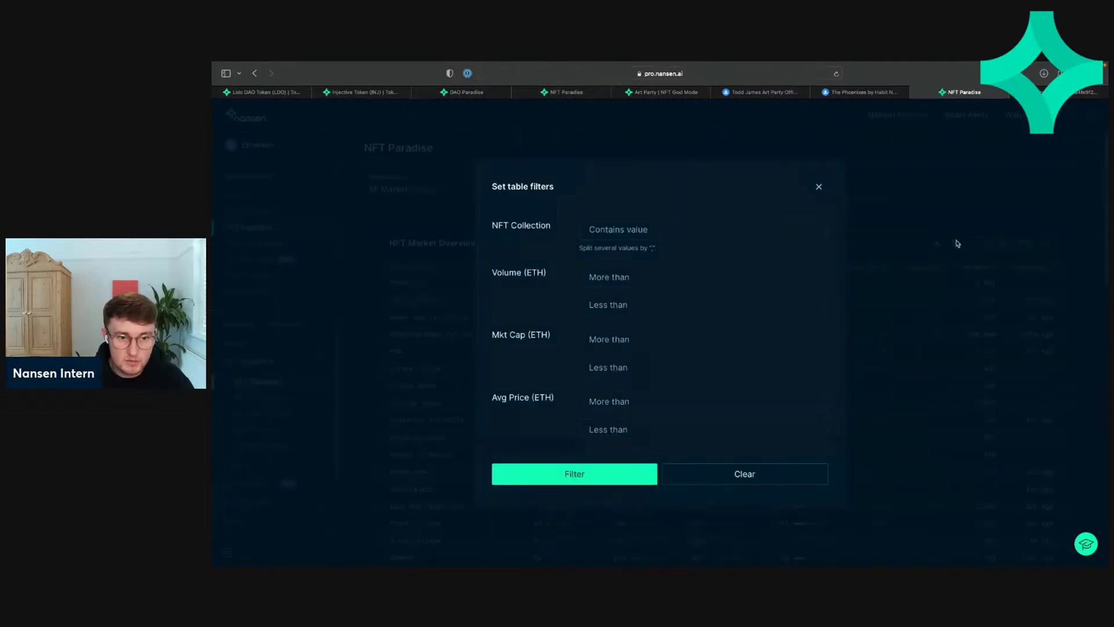
pyautogui.click(693, 227)
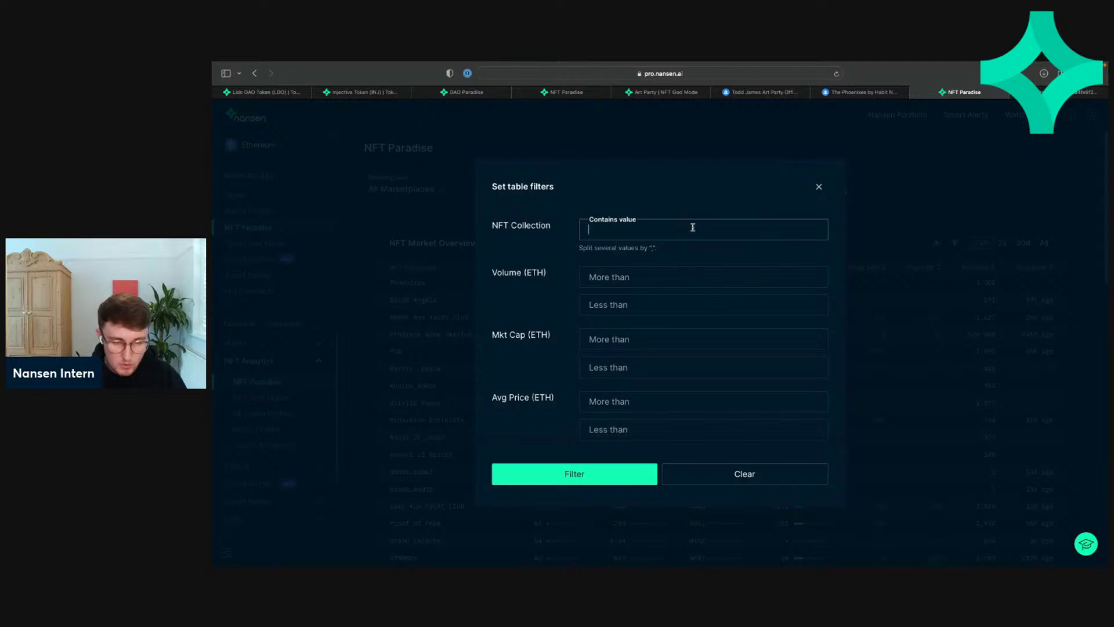
pyautogui.press('ctrl+super+space')
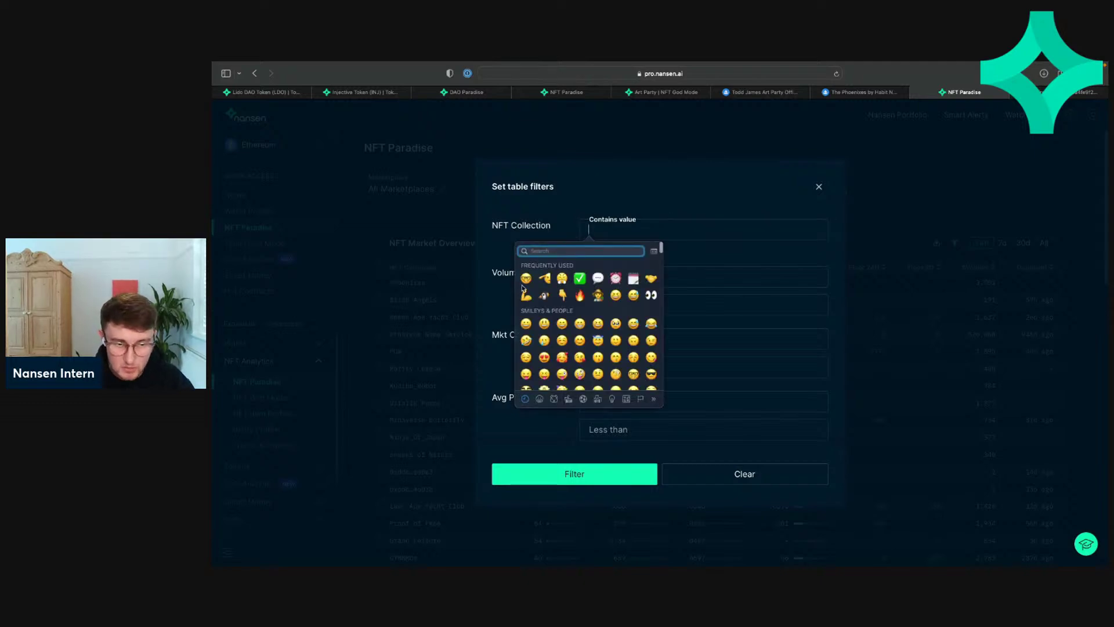
pyautogui.click(733, 218)
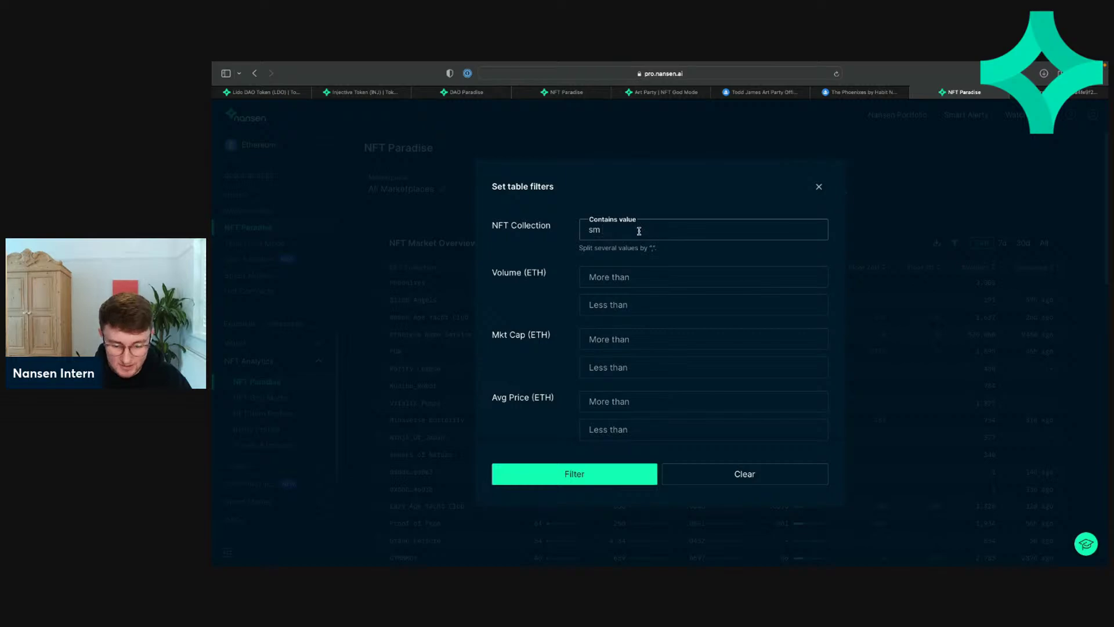
pyautogui.press('BackSpace')
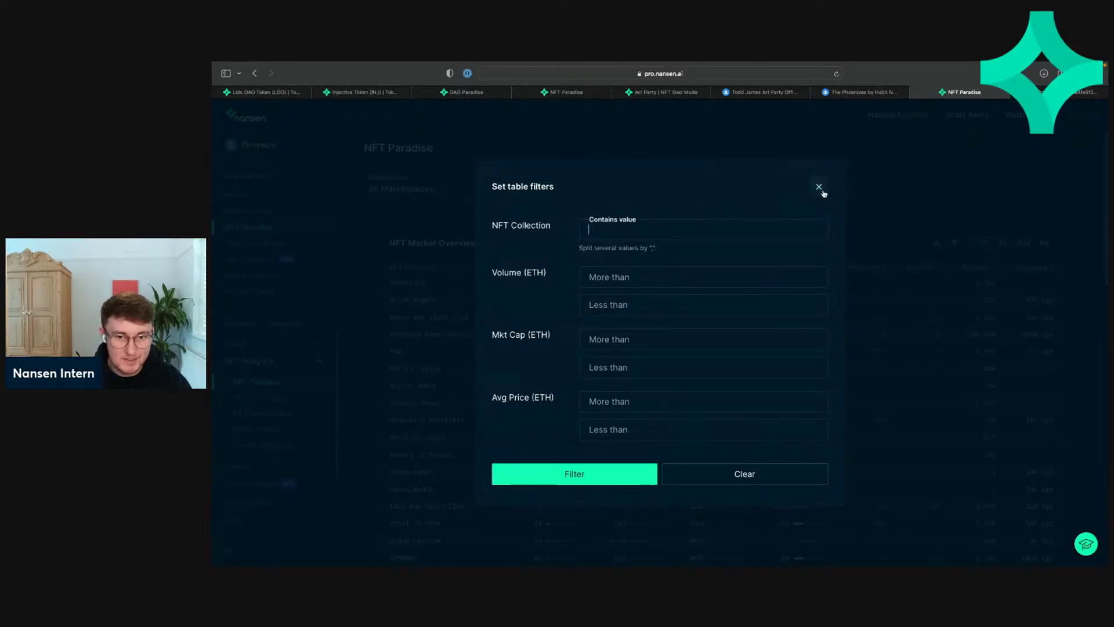
pyautogui.click(819, 186)
# Step: Show the Profit Leaderboard for the last 7 days
pyautogui.scroll(-3, 854, 231)
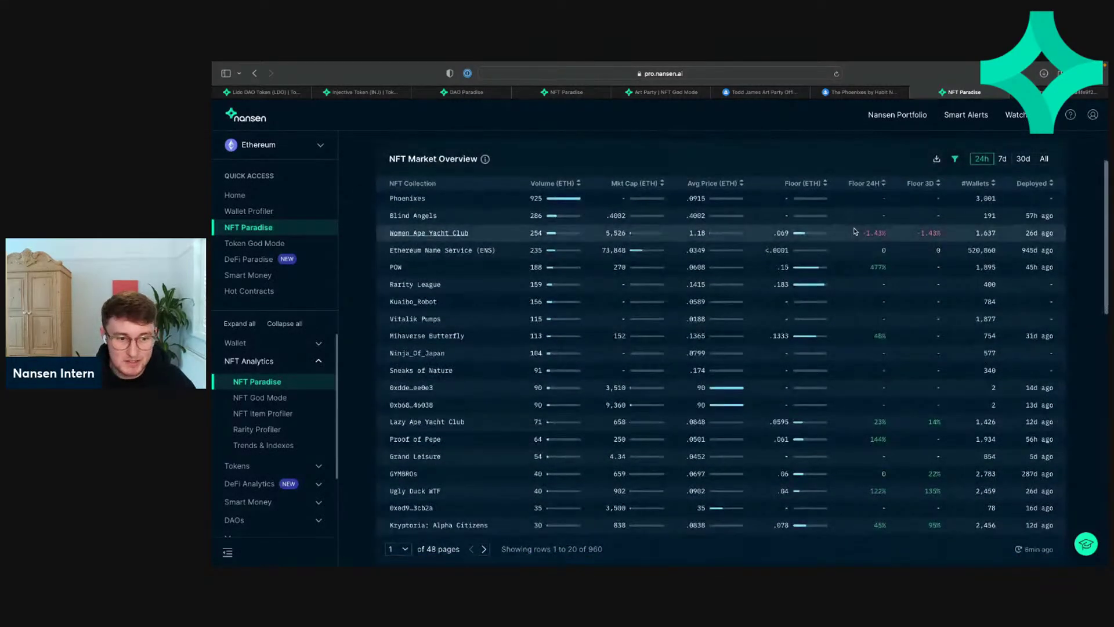
pyautogui.scroll(-10, 952, 232)
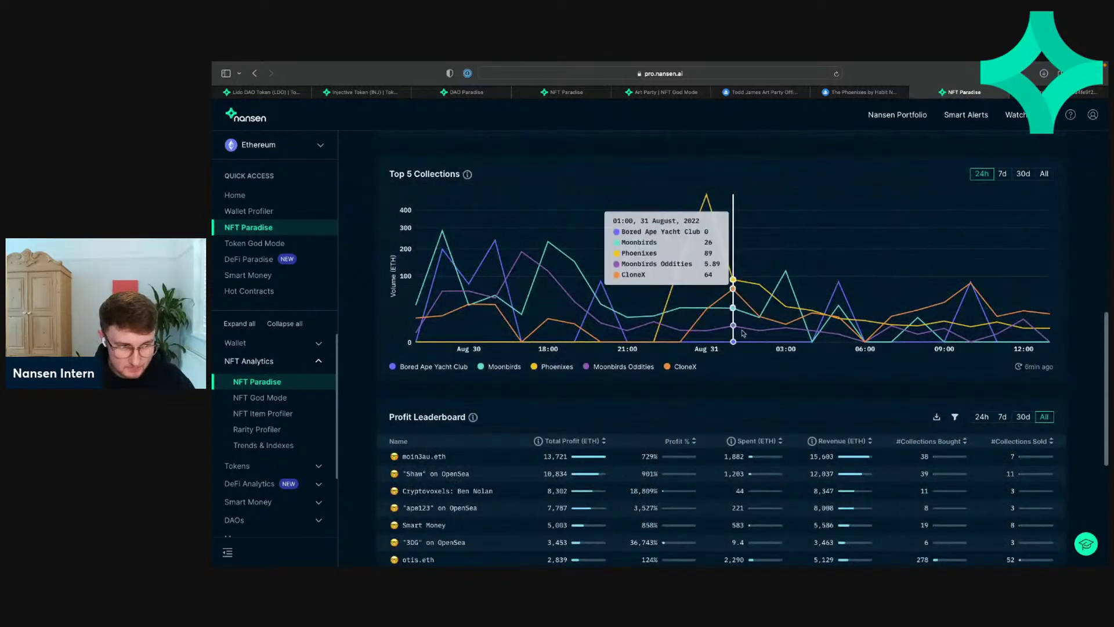
pyautogui.scroll(-5, 743, 332)
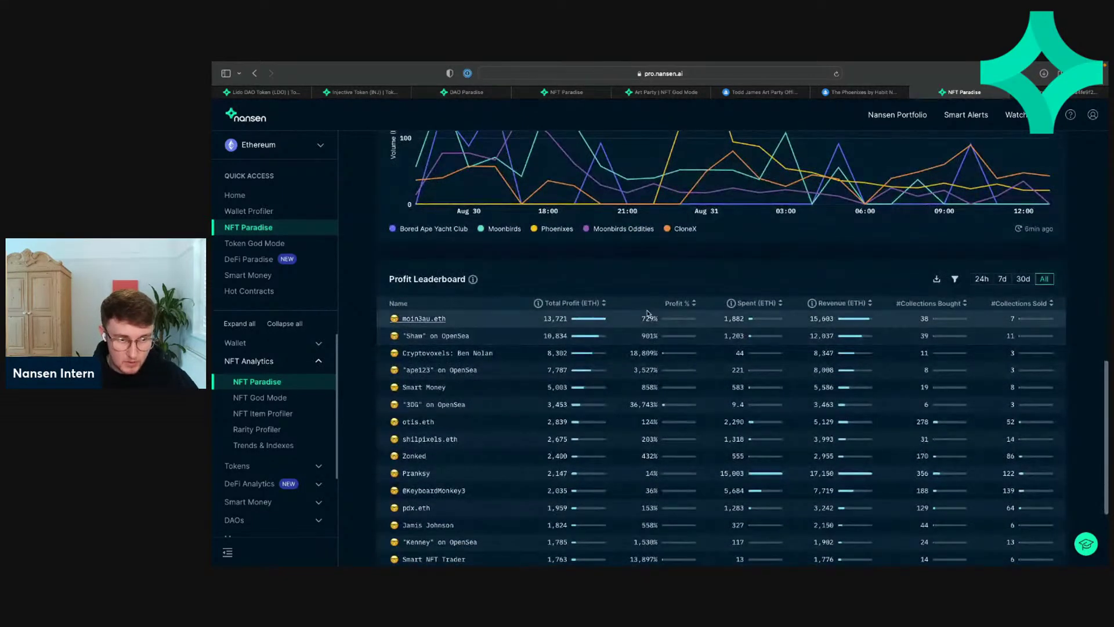
pyautogui.scroll(-3, 648, 313)
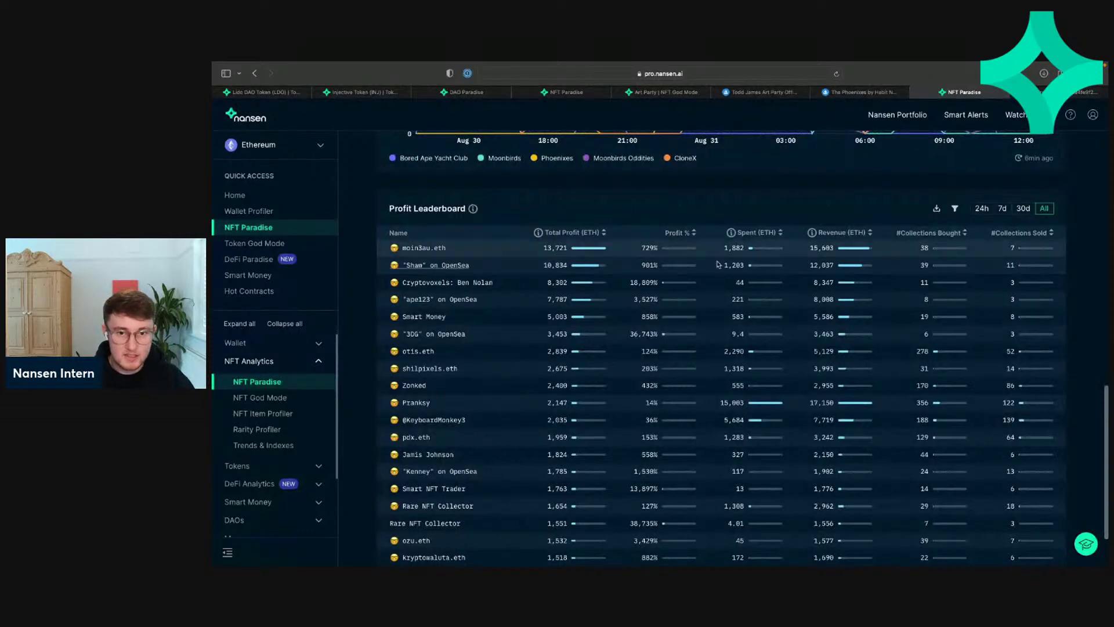
pyautogui.click(1003, 210)
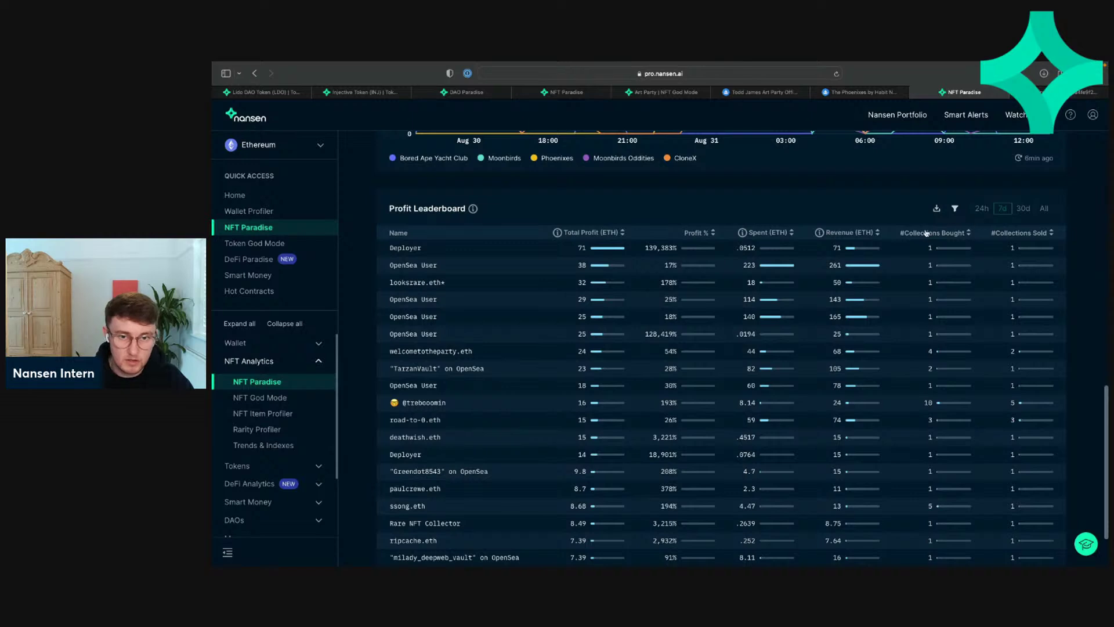
# Step: Close two leftover tabs, reload NFT Paradise, and switch the leaderboard to 30 days
pyautogui.click(719, 92)
pyautogui.click(719, 92)
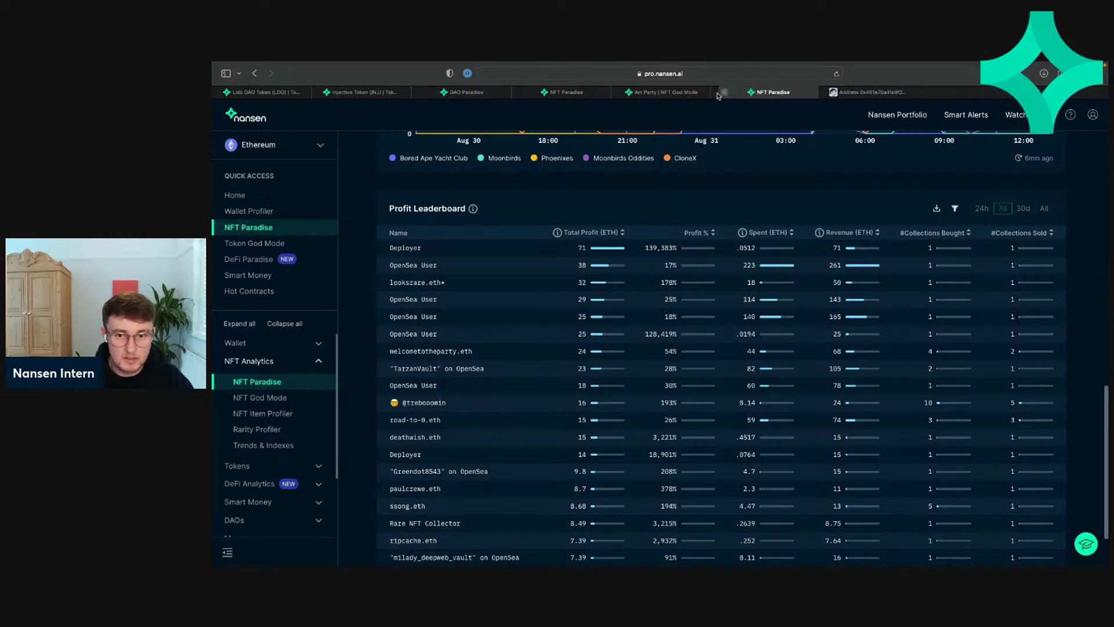
pyautogui.press('super+r')
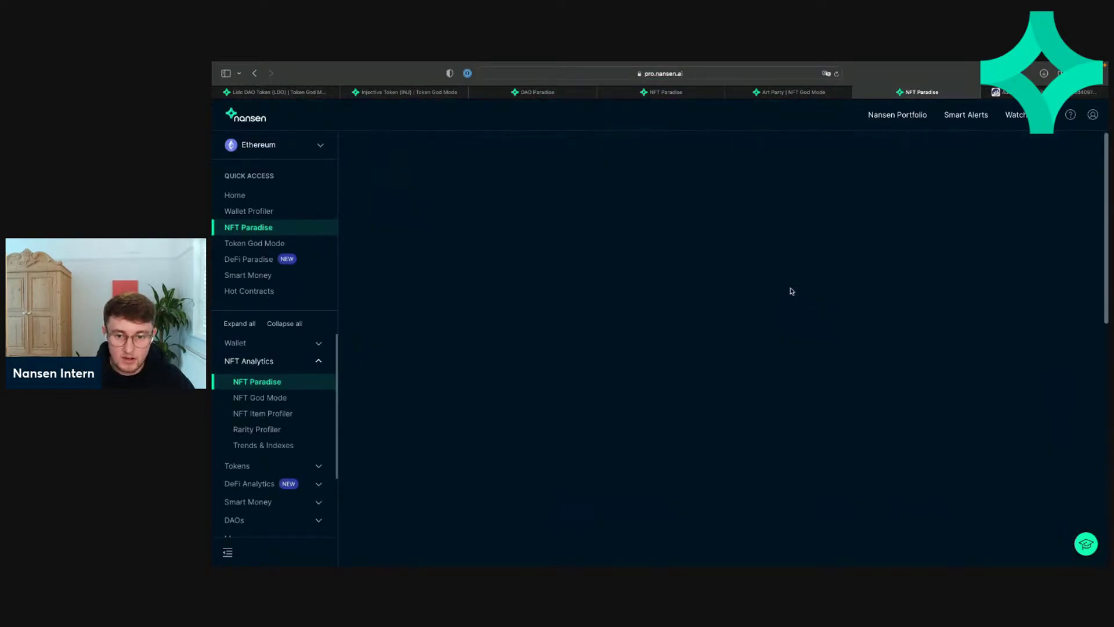
pyautogui.scroll(-2, 792, 290)
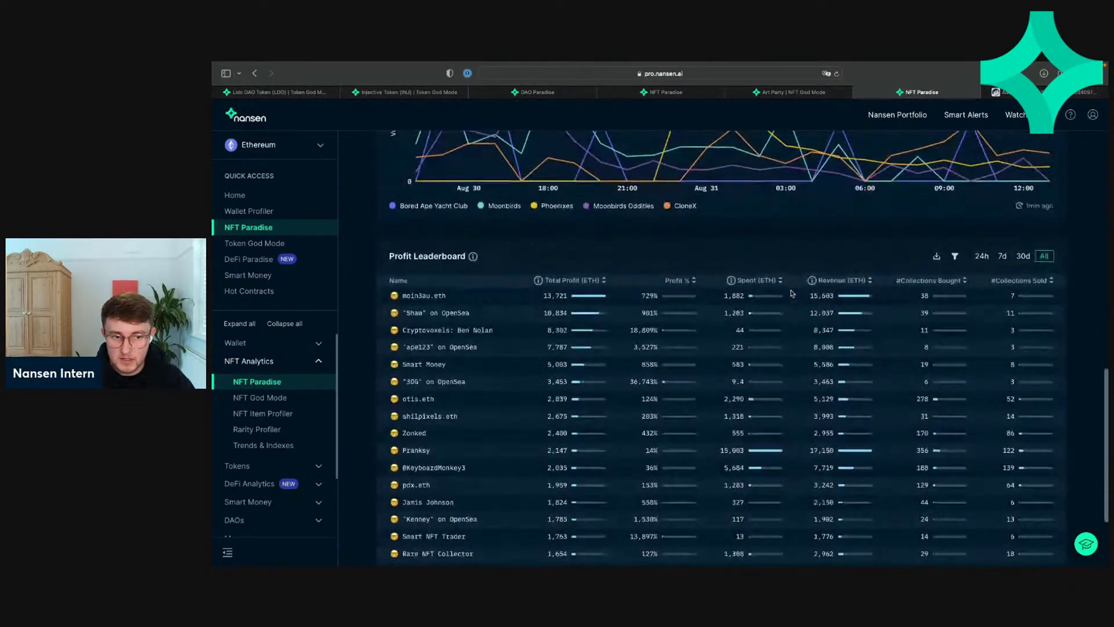
pyautogui.click(1019, 257)
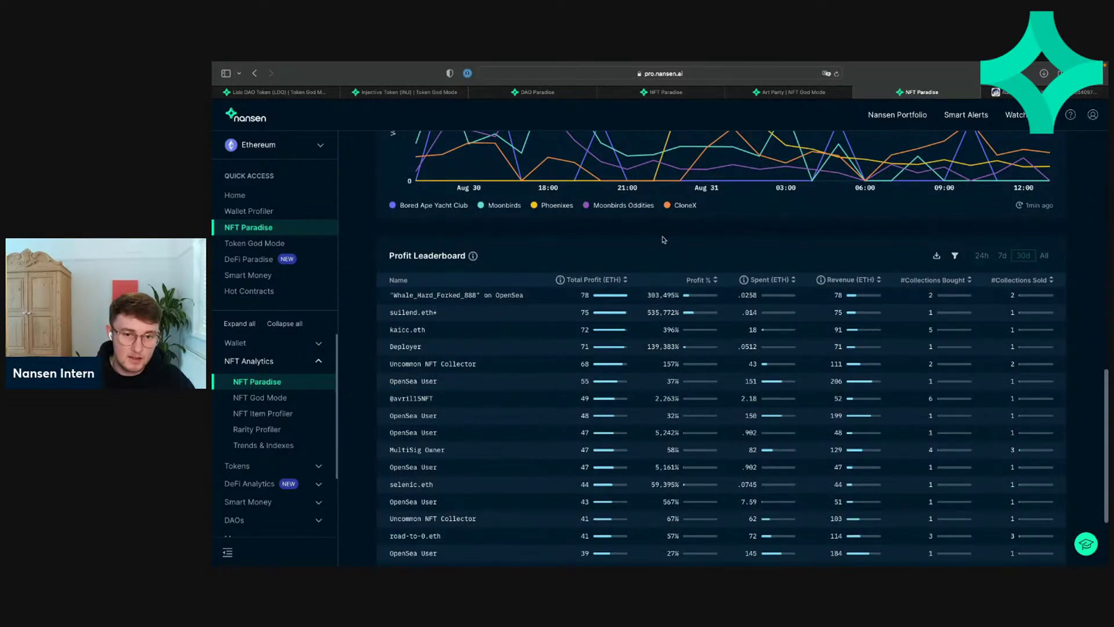
# Step: Check the 52 ETH revenue figure and bring up the 2,263%-profit wallet's options
pyautogui.scroll(-1, 700, 282)
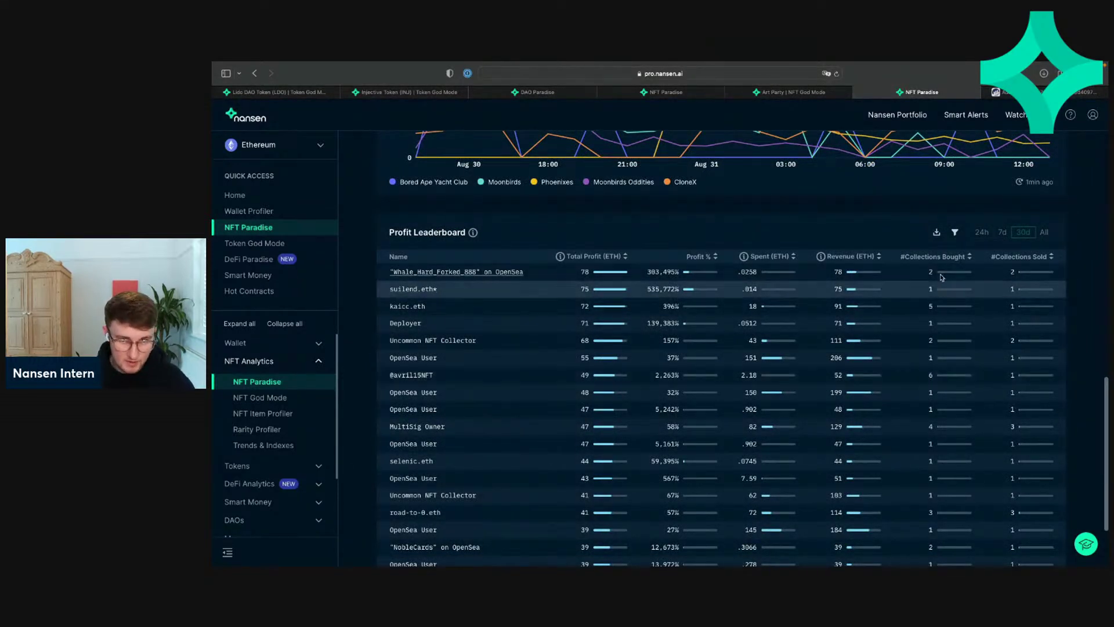
pyautogui.doubleClick(837, 376)
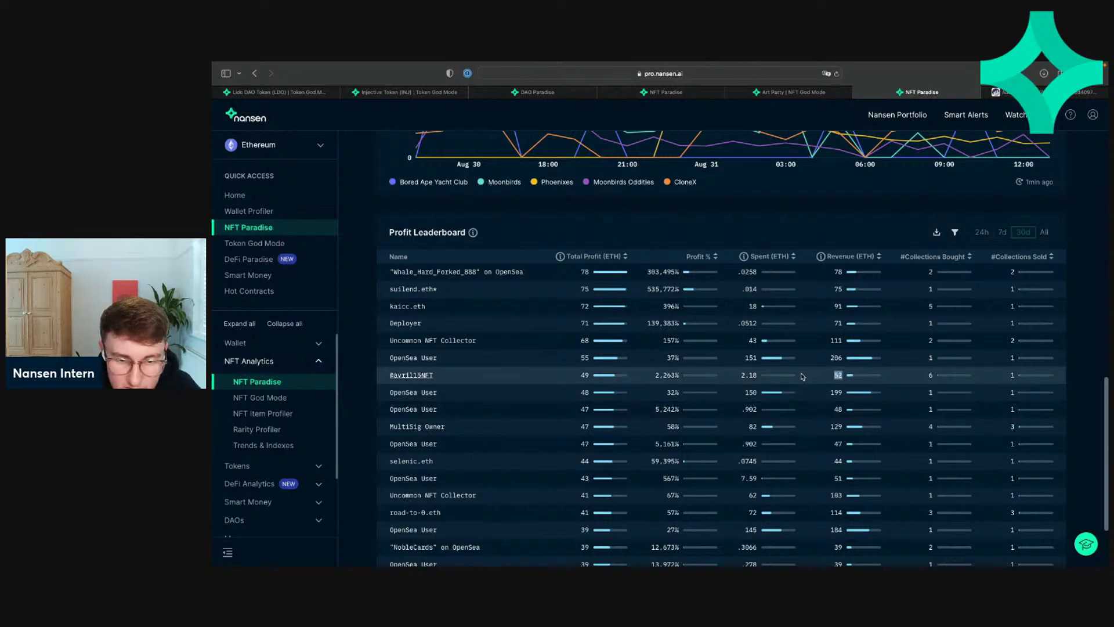
pyautogui.click(757, 377)
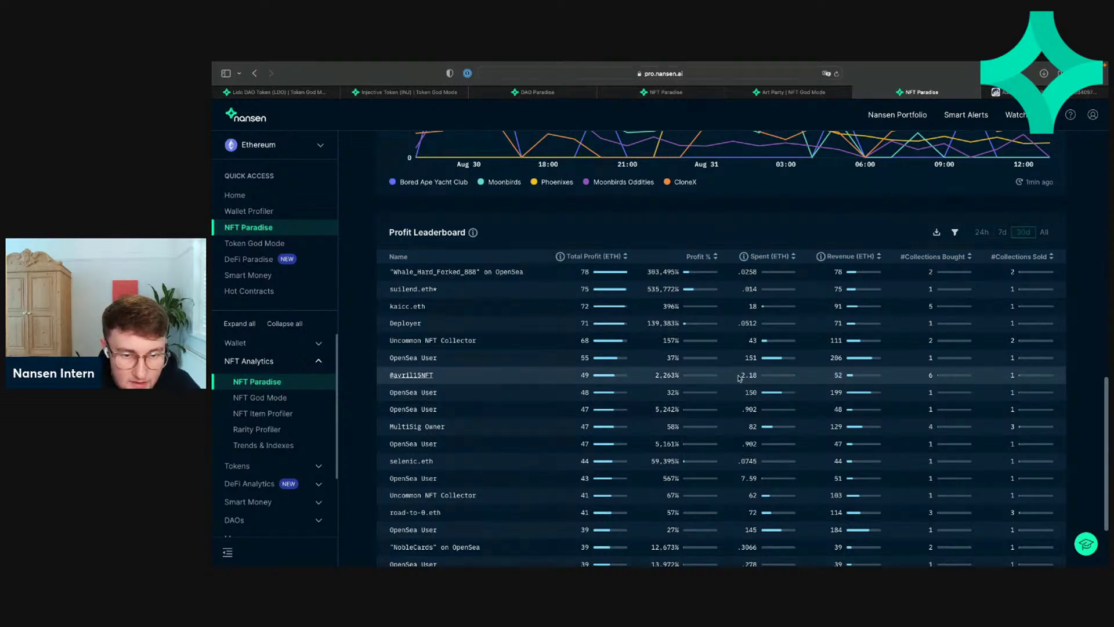
pyautogui.click(430, 377)
# Step: Profile the wallet in NFT Wallet Profiler and open Avril15 Season Two on the marketplace
pyautogui.click(417, 419)
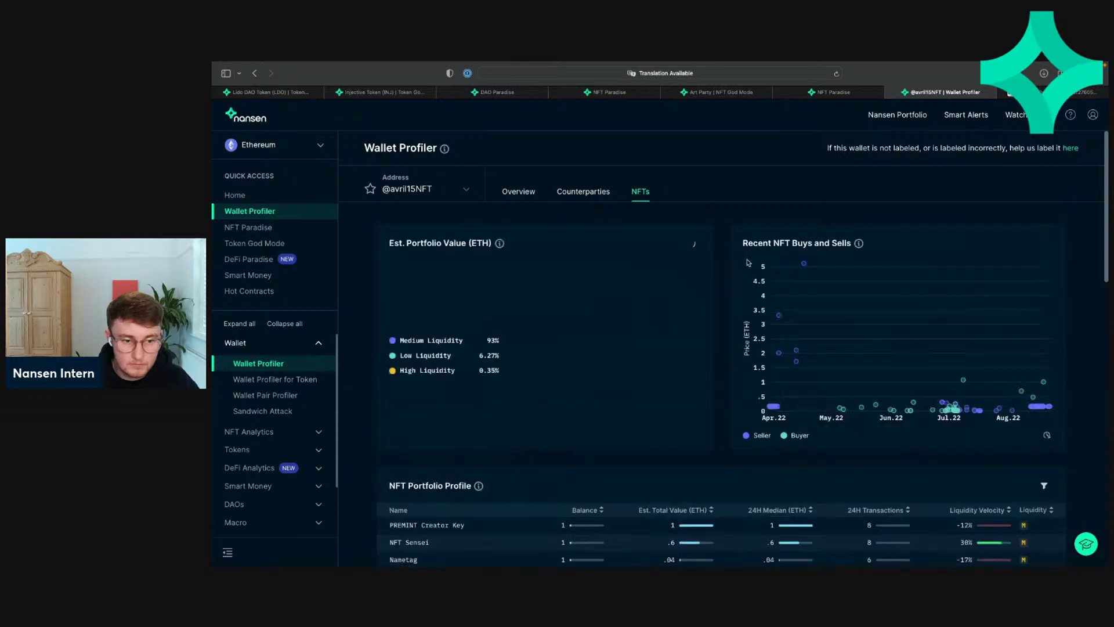
pyautogui.scroll(-8, 738, 304)
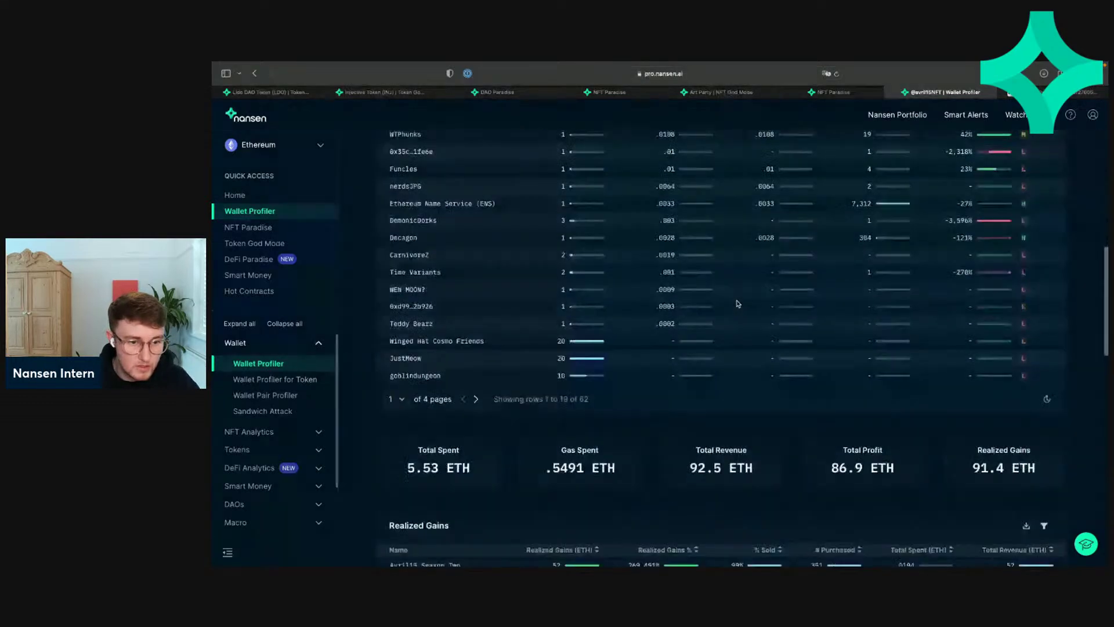
pyautogui.scroll(-3, 737, 304)
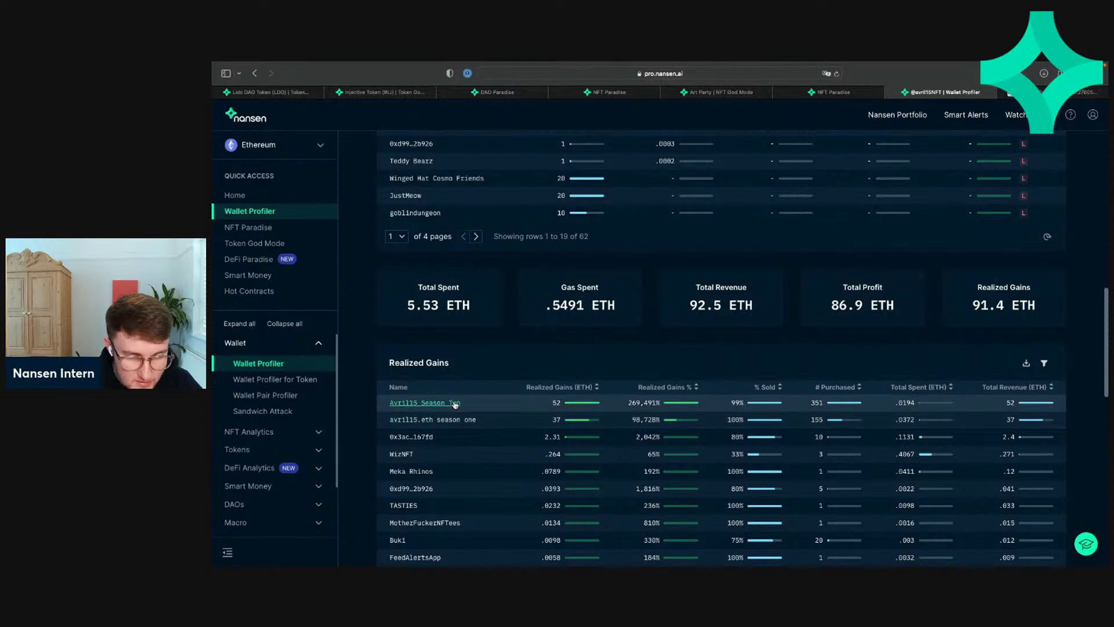
pyautogui.click(424, 402)
pyautogui.click(420, 492)
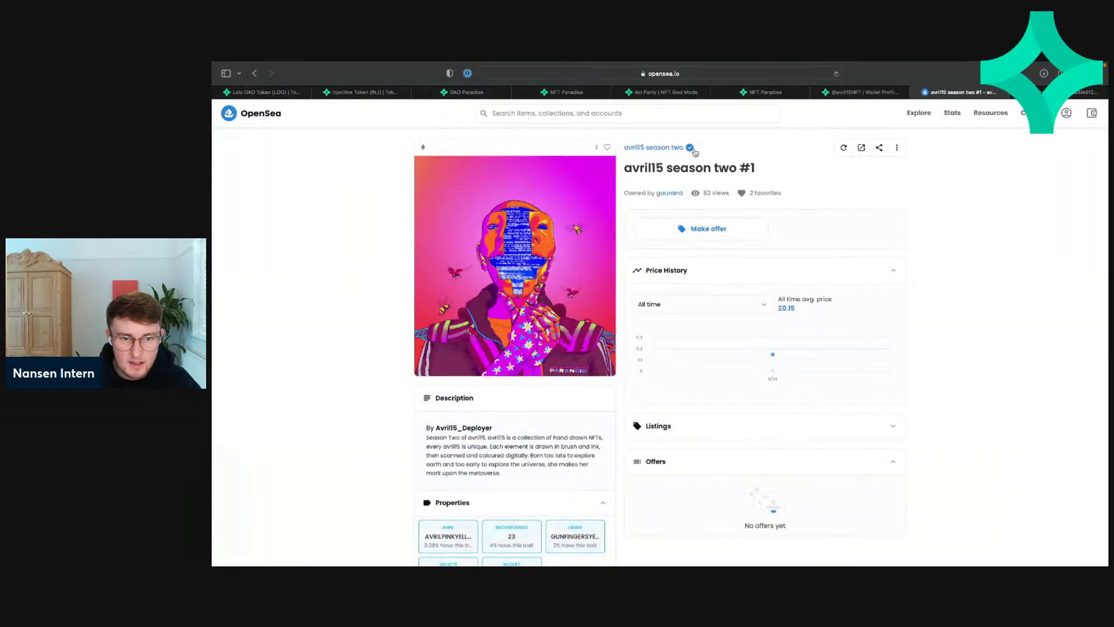
# Step: View the full avril15 season two collection on OpenSea, then close the tab
pyautogui.click(666, 148)
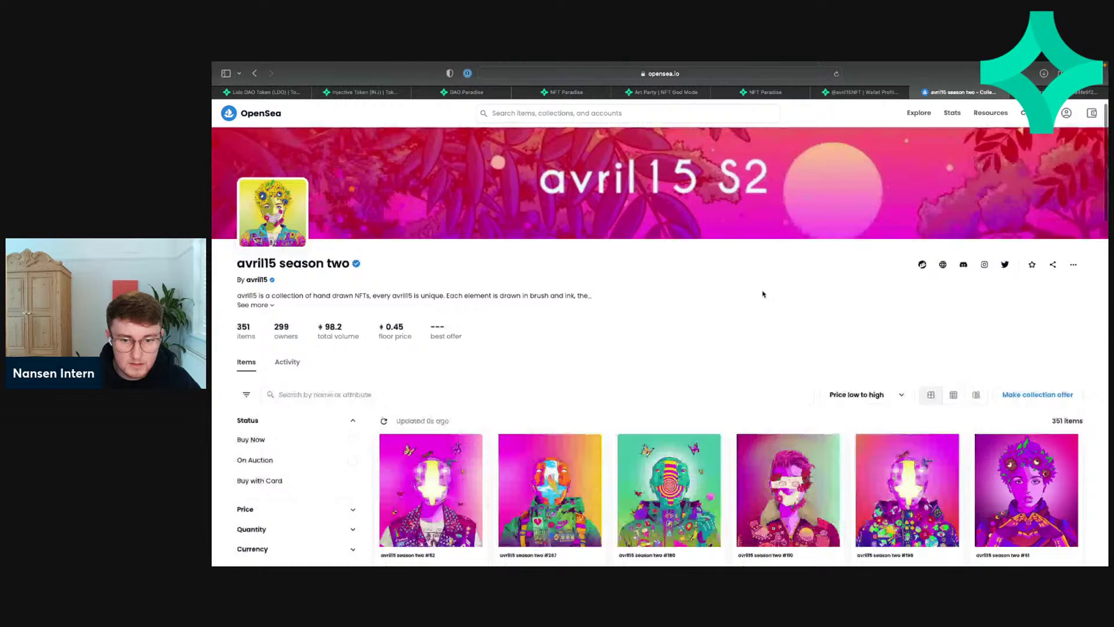
pyautogui.scroll(-3, 761, 293)
pyautogui.scroll(4, 762, 294)
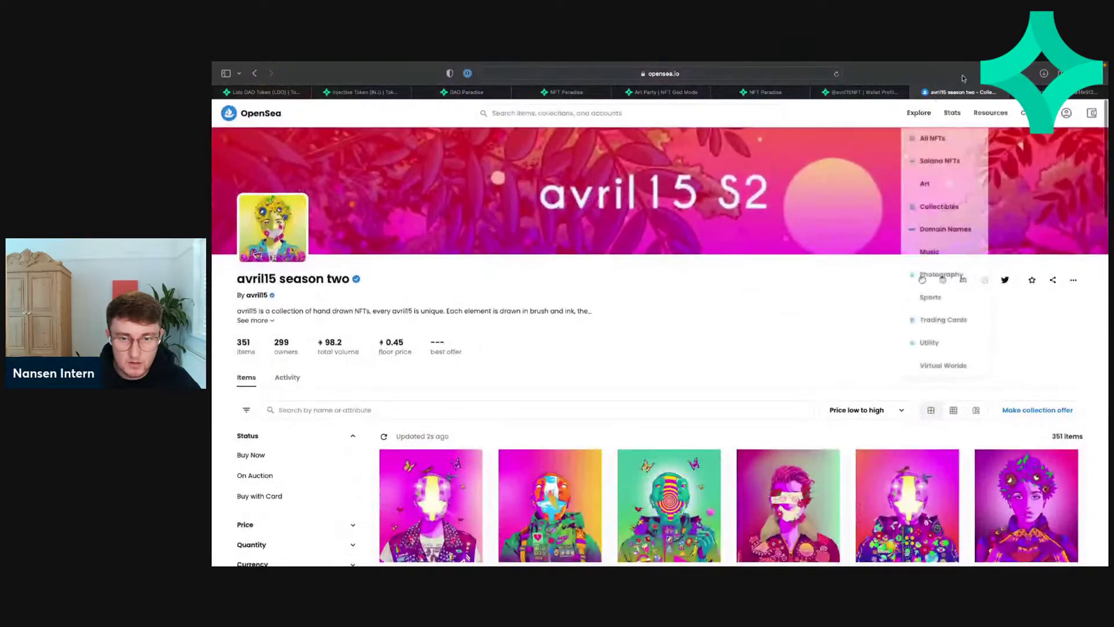
pyautogui.click(915, 93)
# Step: Return to NFT Paradise and page the Profit Leaderboard to its fourth page
pyautogui.scroll(3, 777, 289)
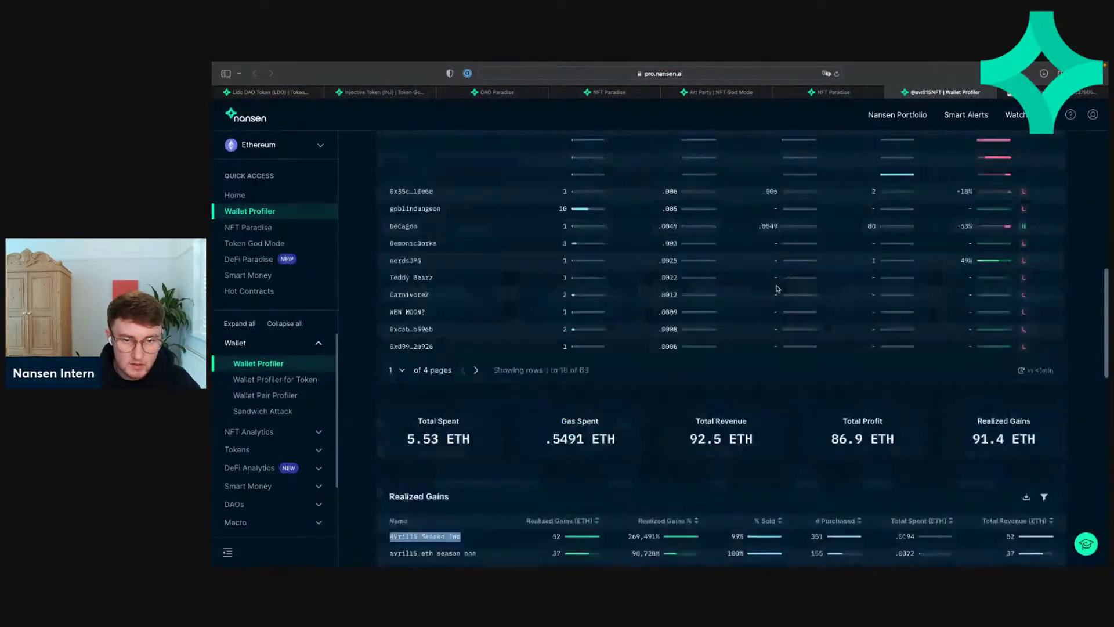
pyautogui.scroll(8, 778, 288)
pyautogui.click(855, 93)
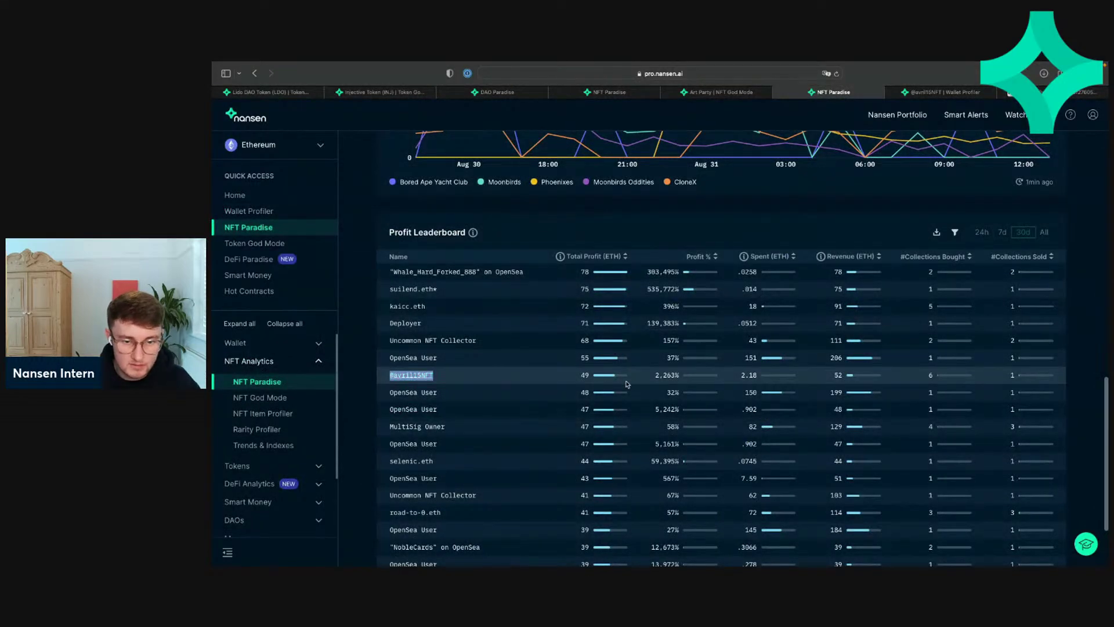
pyautogui.scroll(-3, 640, 389)
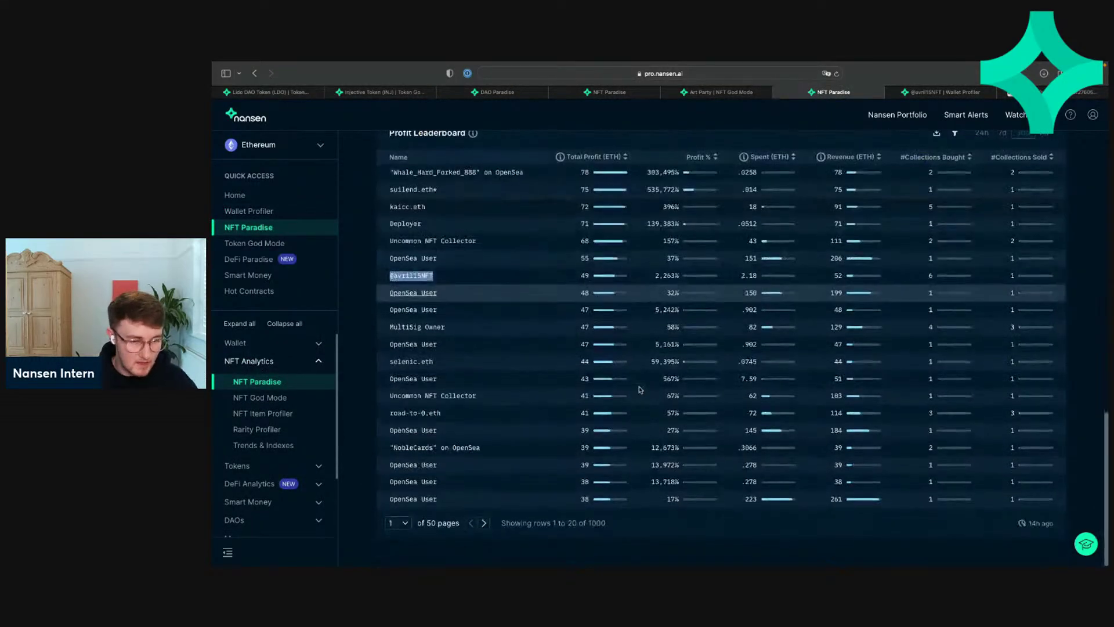
pyautogui.click(484, 534)
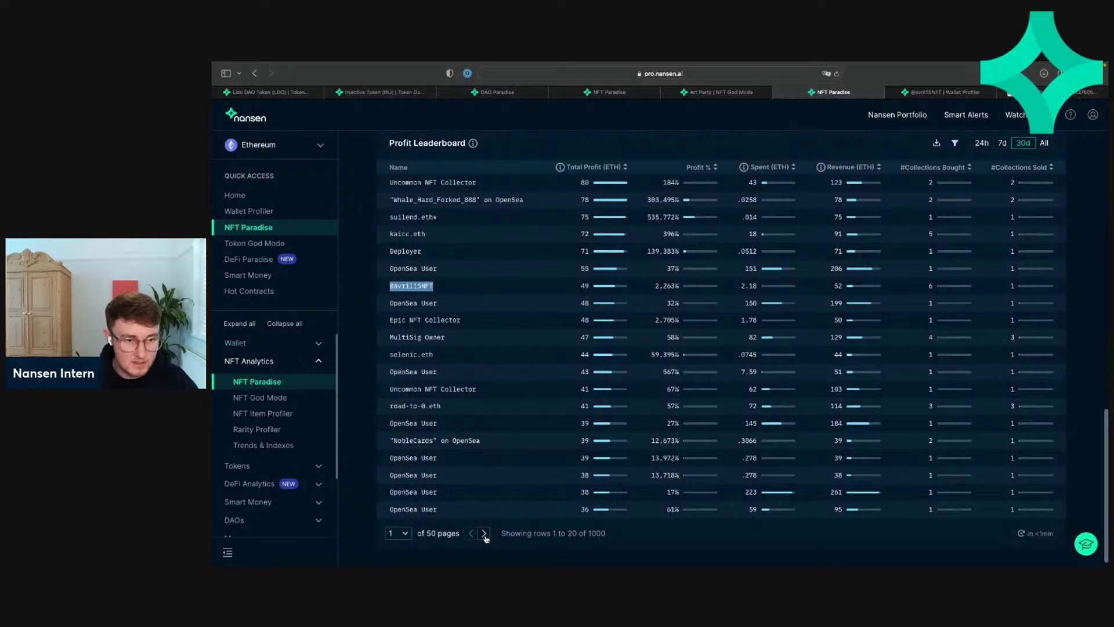
pyautogui.click(484, 533)
pyautogui.click(483, 533)
pyautogui.click(471, 533)
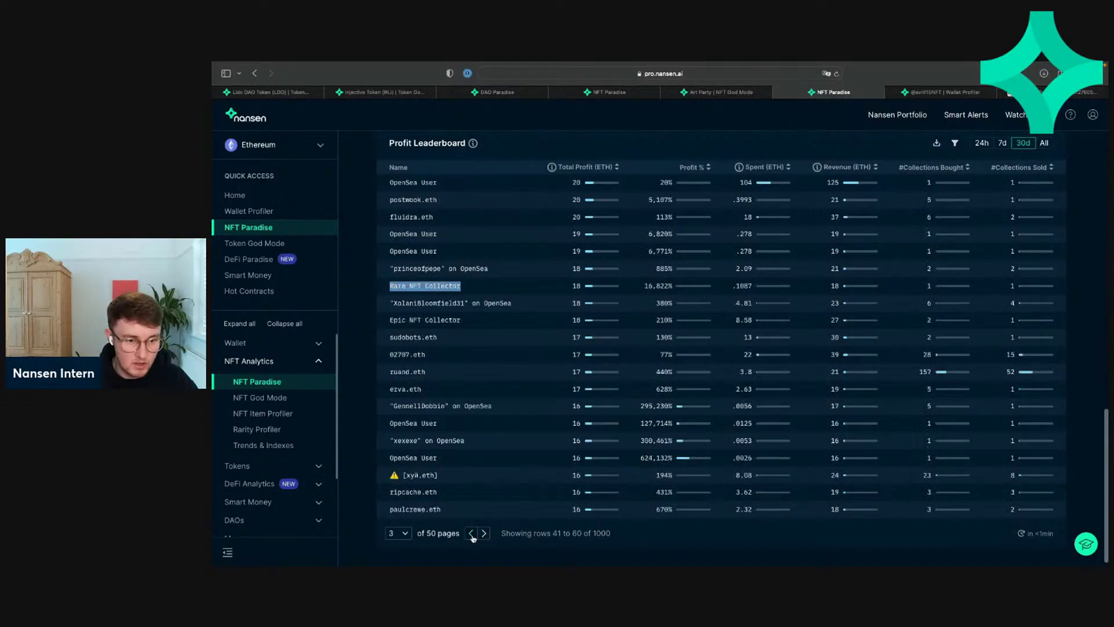
pyautogui.click(483, 533)
pyautogui.click(354, 314)
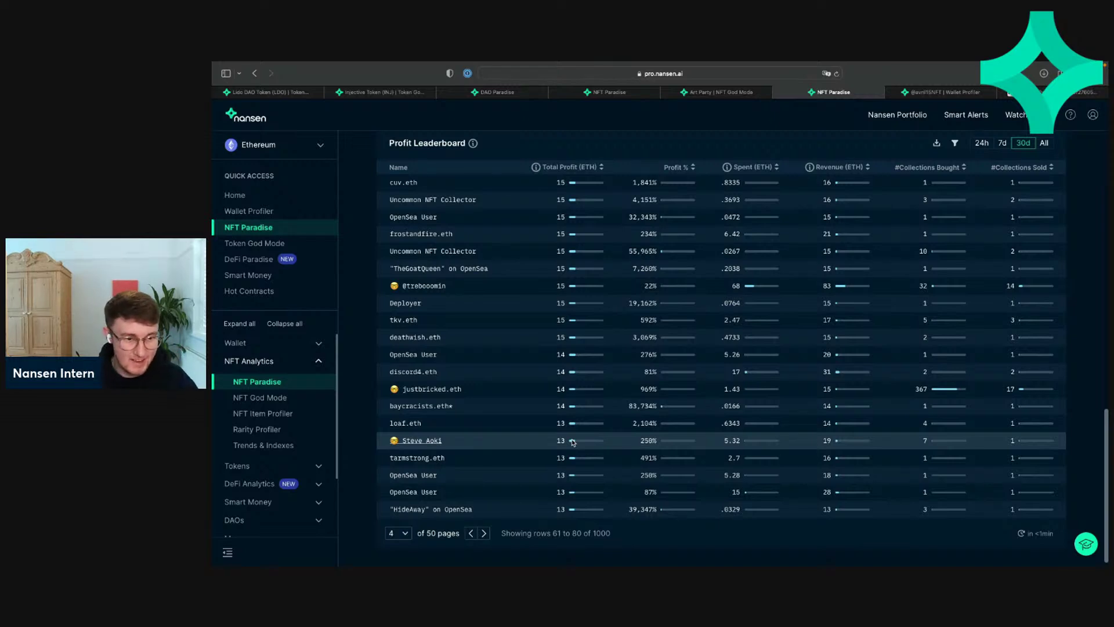
# Step: Page on through rows 81–160, settle on rows 121–140, and scroll back up
pyautogui.click(484, 533)
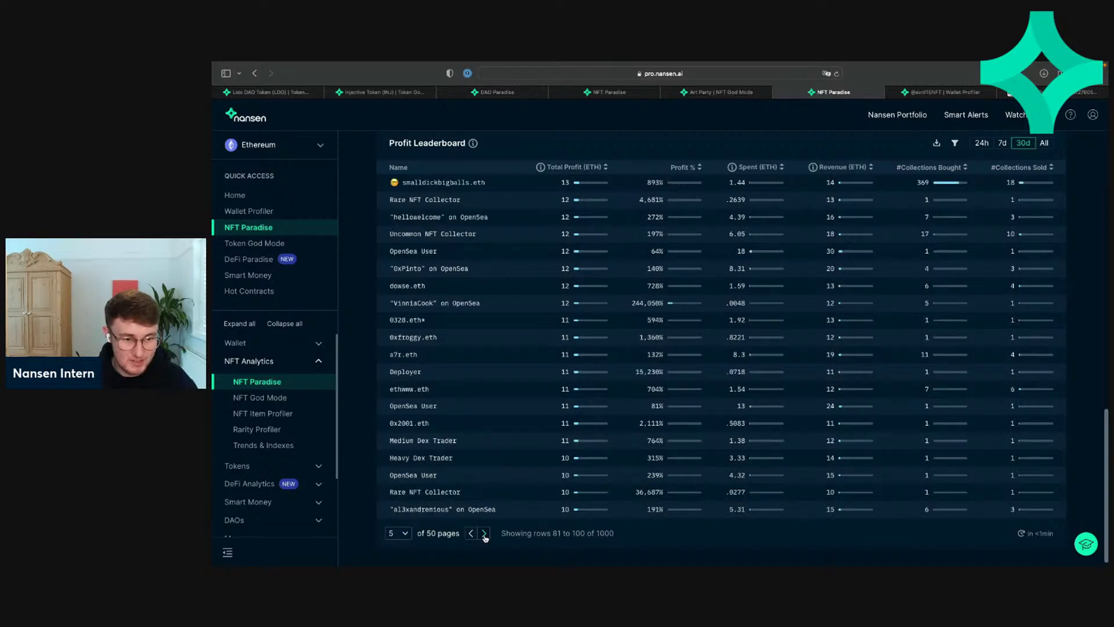
pyautogui.click(483, 533)
pyautogui.click(484, 533)
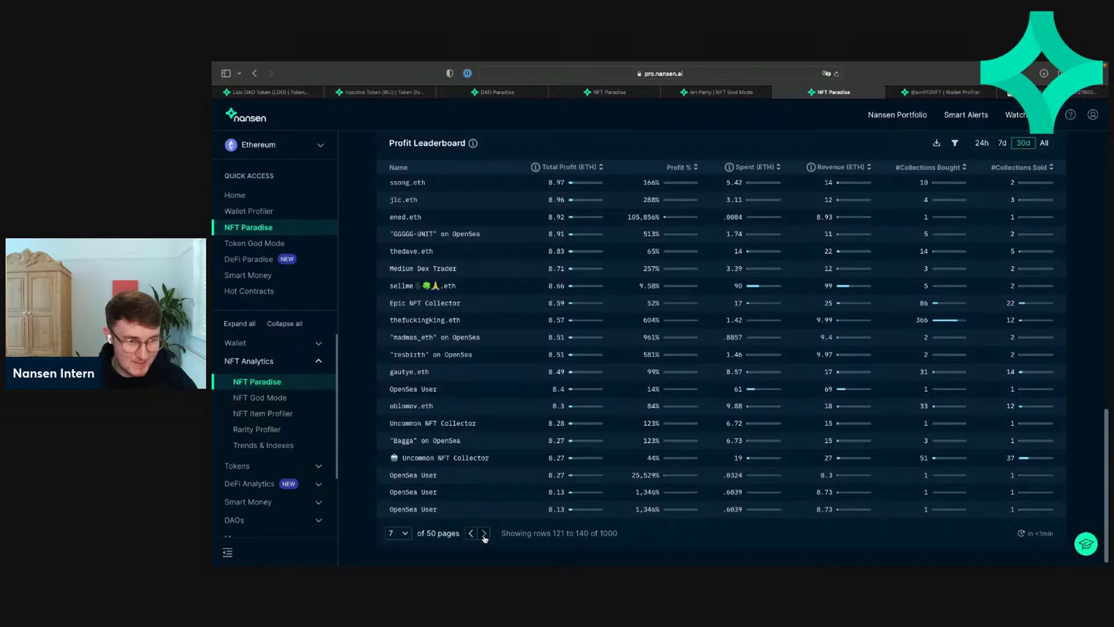
pyautogui.click(484, 533)
pyautogui.click(473, 534)
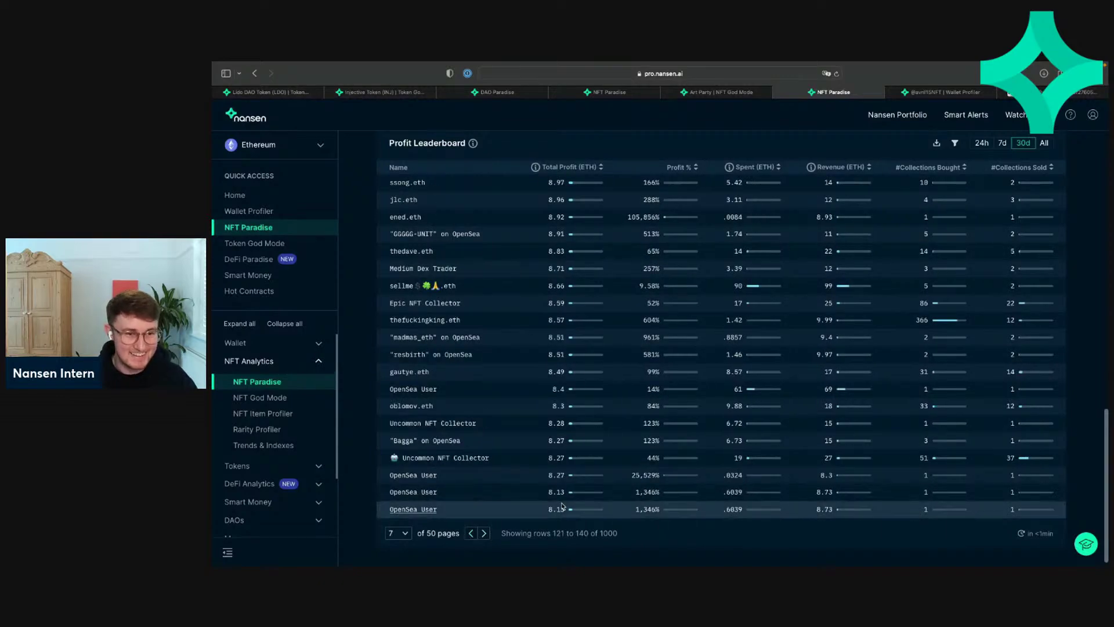
pyautogui.scroll(20, 562, 506)
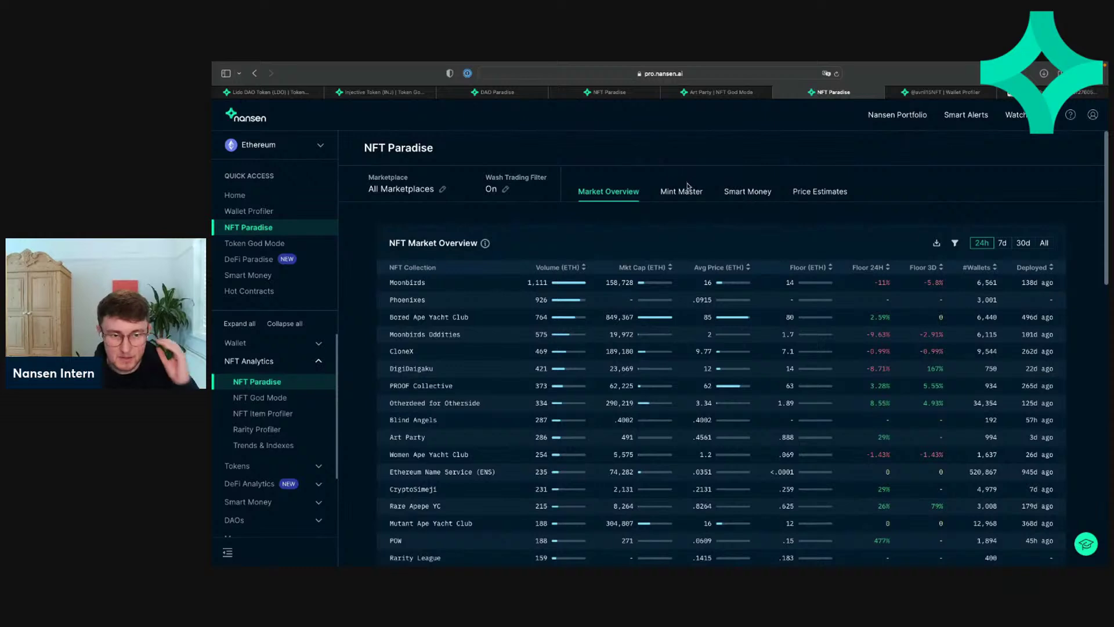
# Step: In Mint Master, sort Latest Mints by FOMO Level with Medium first
pyautogui.click(680, 192)
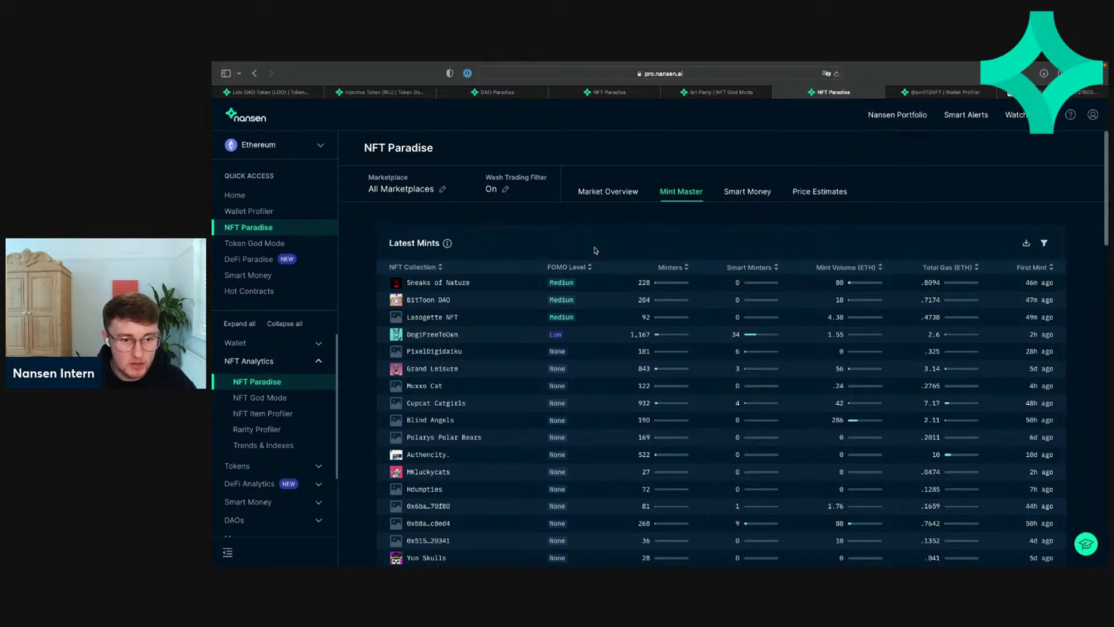
pyautogui.click(575, 268)
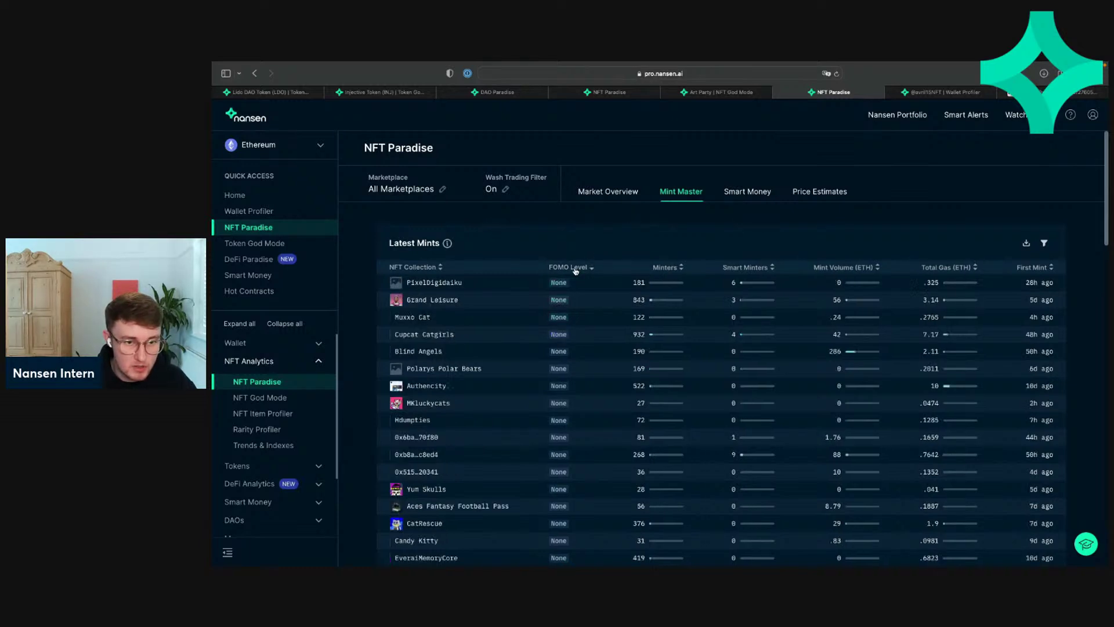
pyautogui.click(575, 268)
pyautogui.click(575, 267)
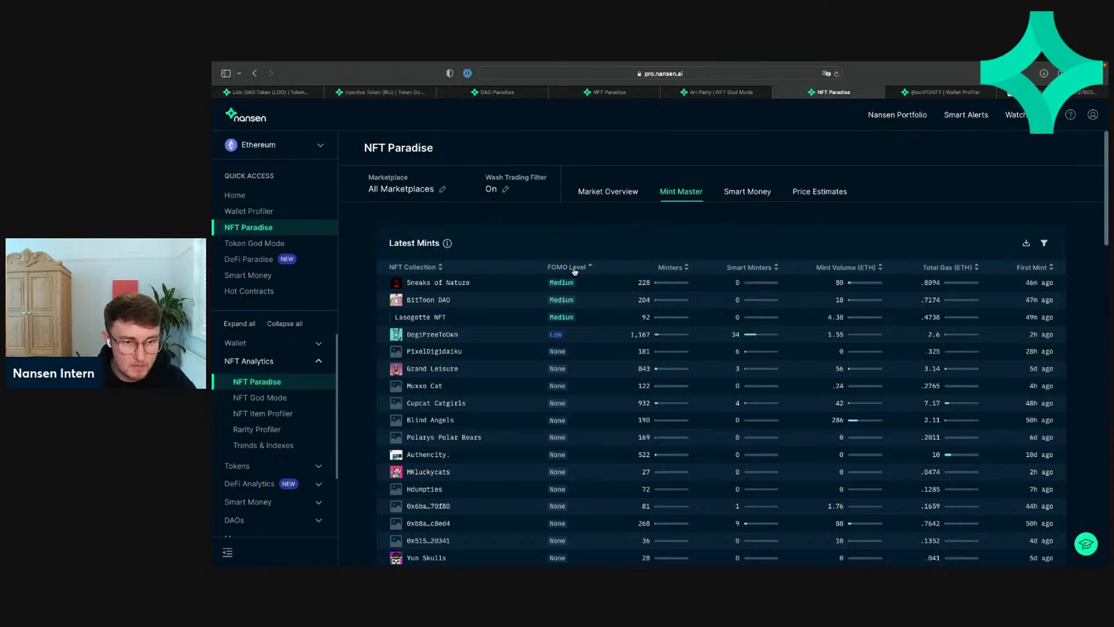
pyautogui.scroll(-3, 575, 271)
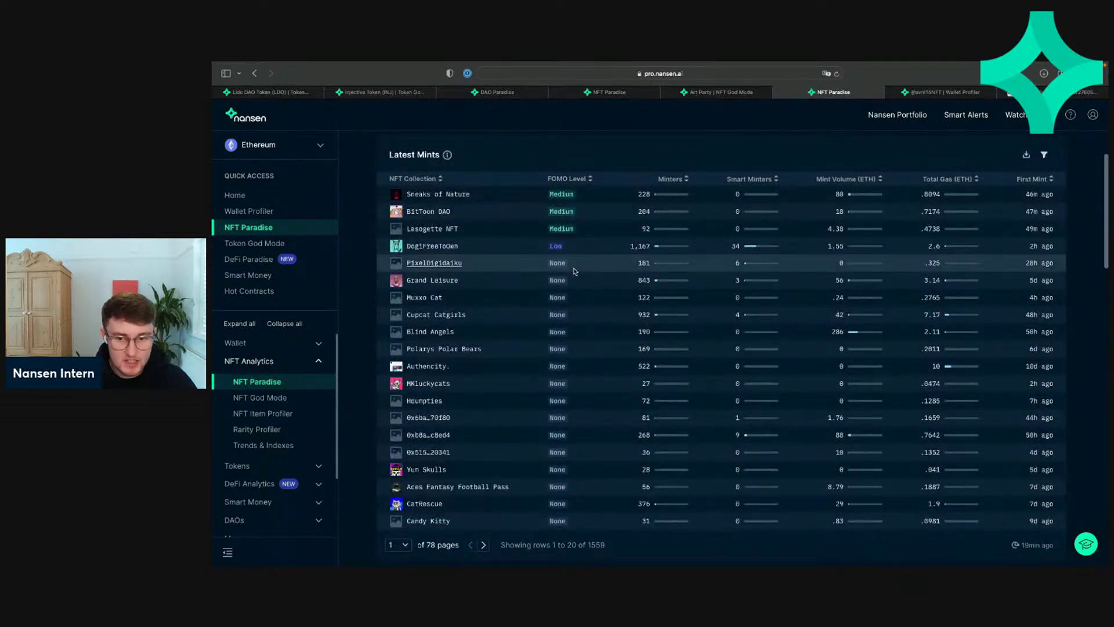
pyautogui.scroll(2, 577, 271)
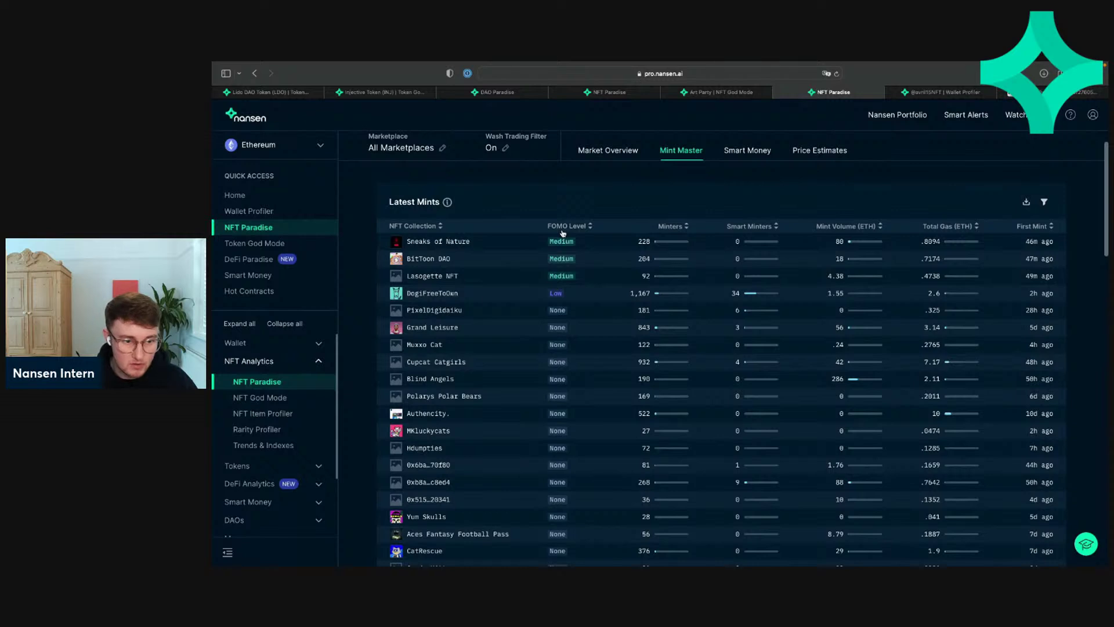
pyautogui.click(573, 229)
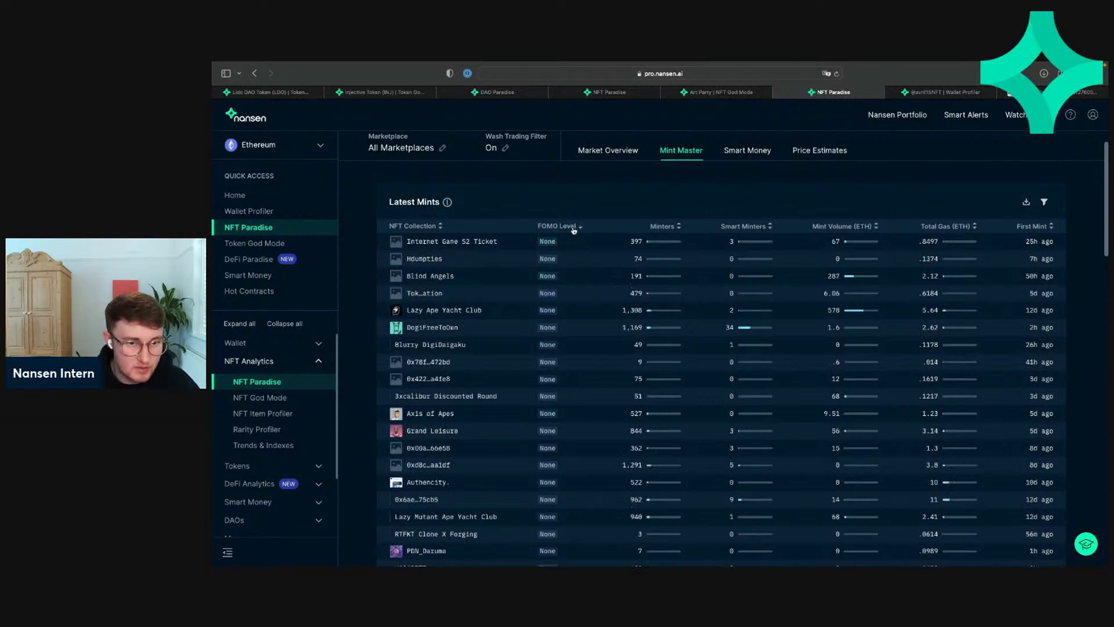
pyautogui.click(569, 229)
pyautogui.click(569, 230)
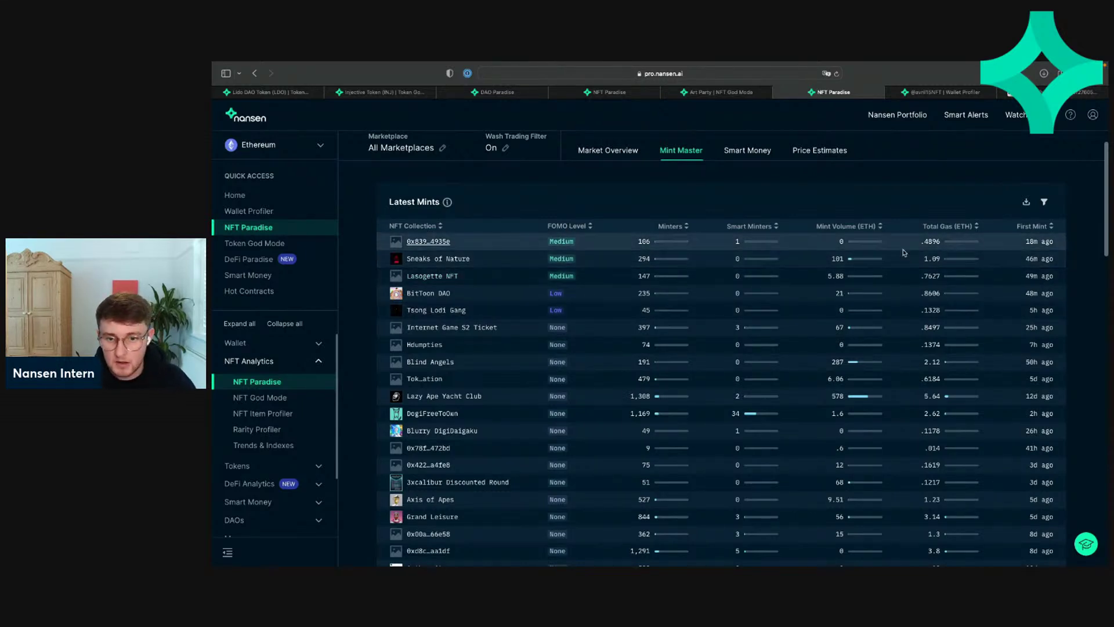
# Step: Sort Latest Mints by First Mint so the newest mints are at the top
pyautogui.click(1039, 230)
pyautogui.click(1039, 230)
pyautogui.click(1039, 230)
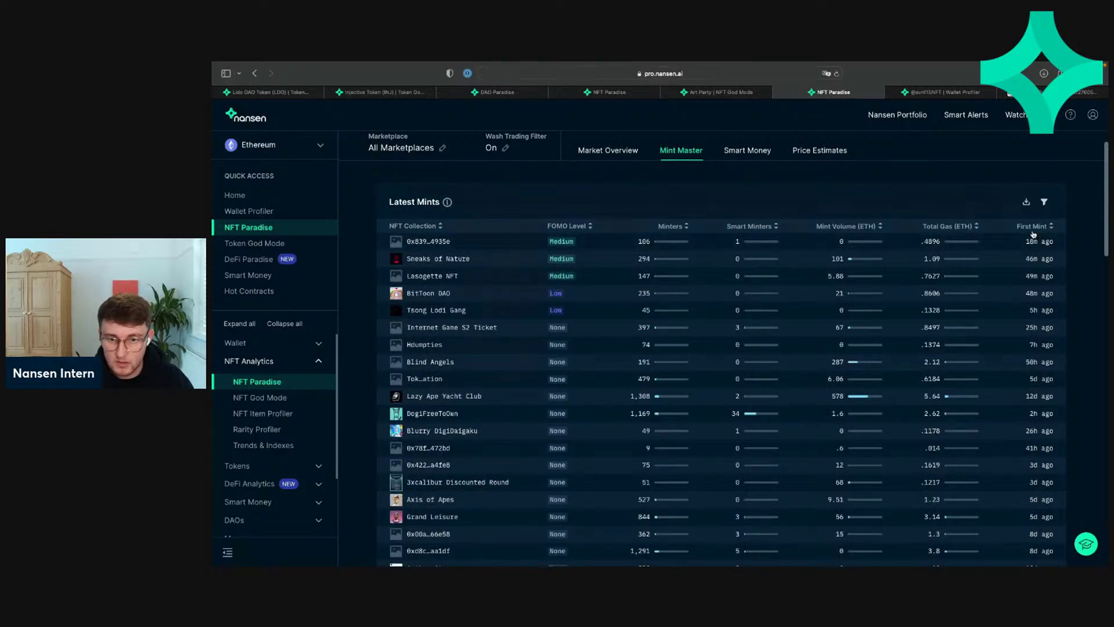
pyautogui.click(1034, 232)
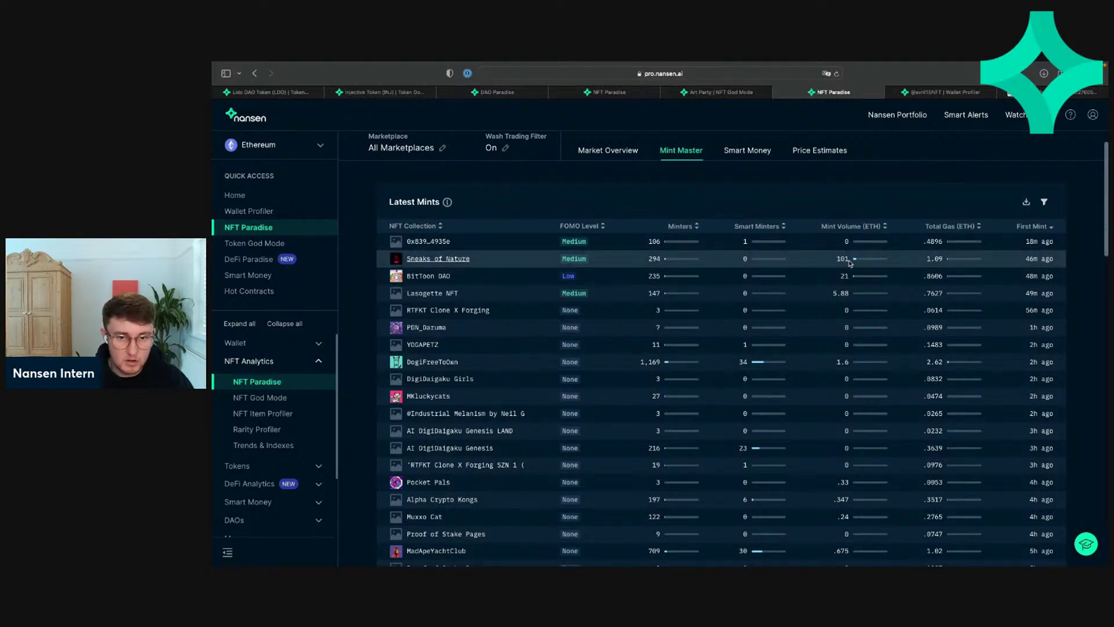
# Step: Open the Sneaks of Nature collection page on OpenSea
pyautogui.click(458, 258)
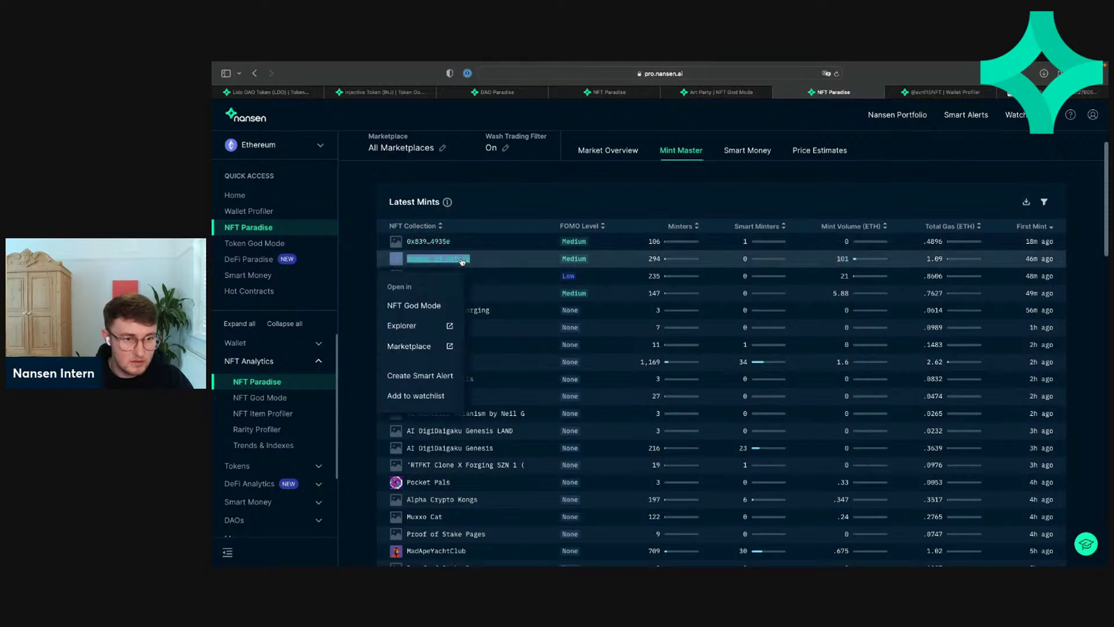
pyautogui.click(401, 353)
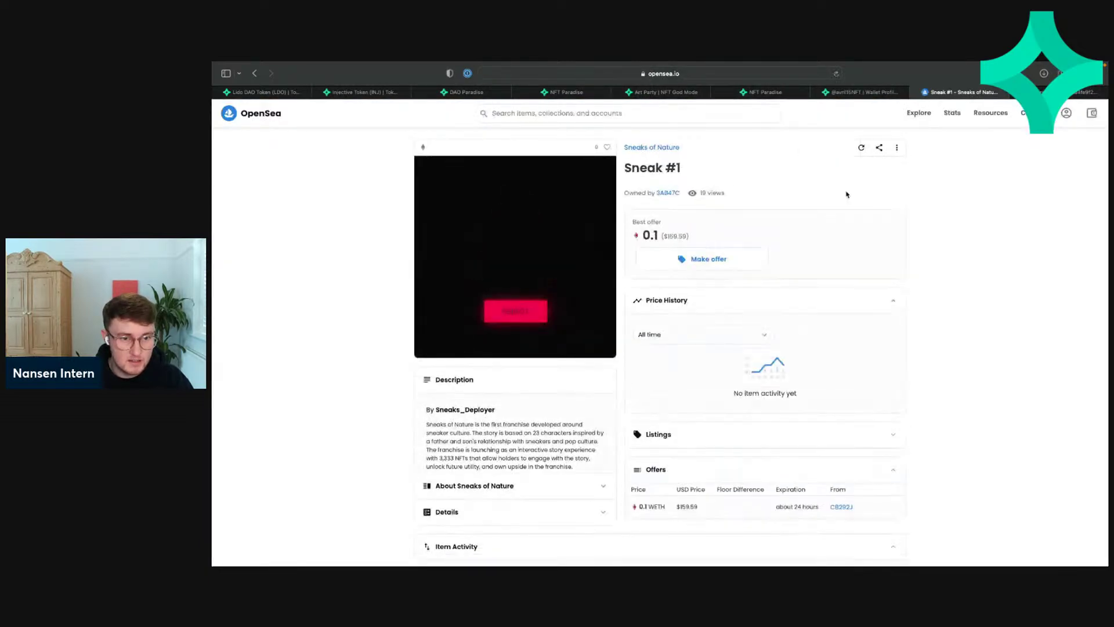
pyautogui.click(648, 148)
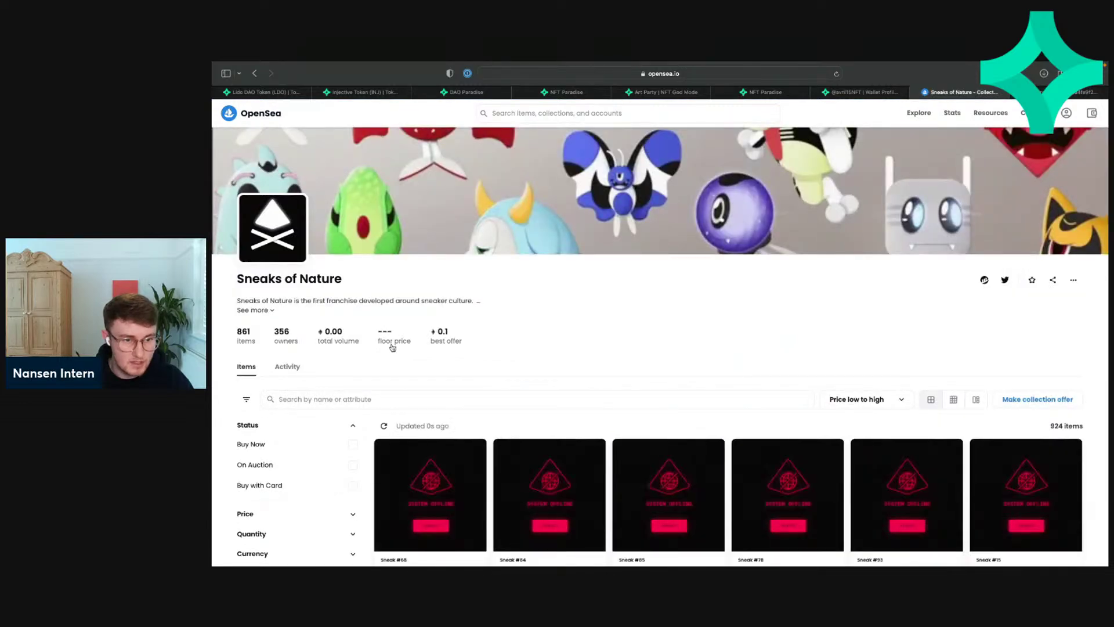
pyautogui.scroll(-3, 430, 350)
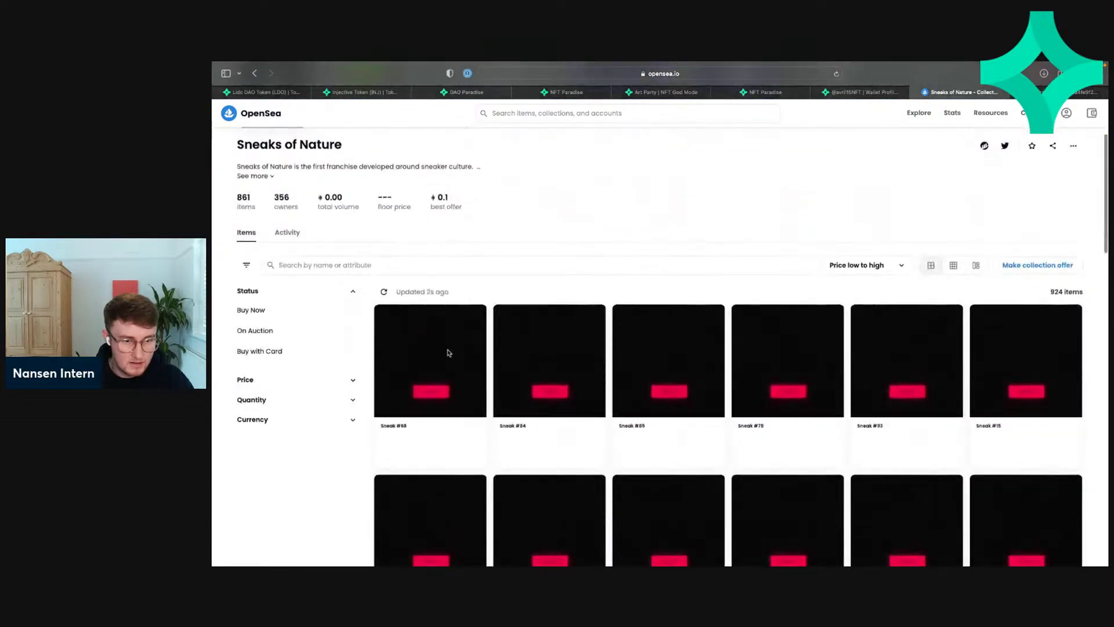
pyautogui.scroll(3, 448, 352)
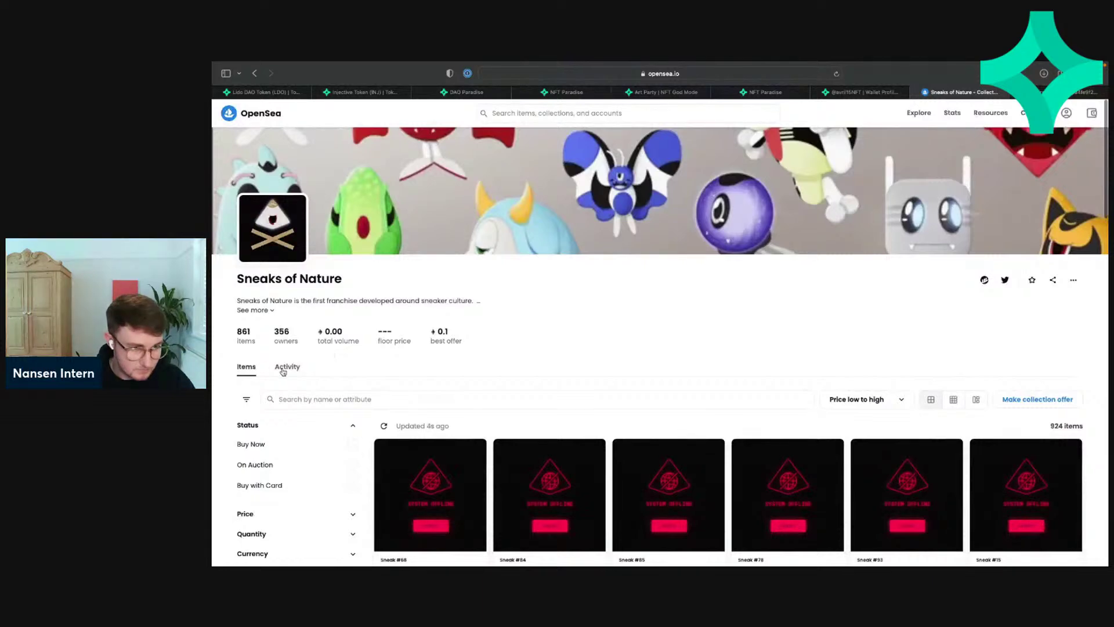
# Step: Check the collection's sales activity, then return to its items grid
pyautogui.click(286, 365)
pyautogui.scroll(-3, 479, 373)
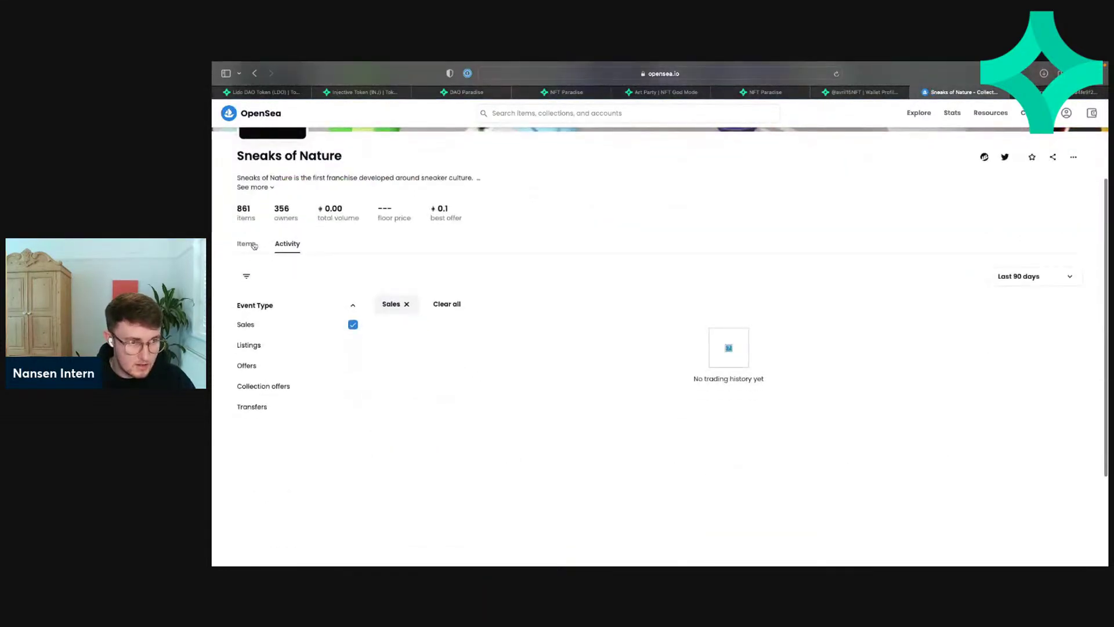
pyautogui.click(252, 245)
pyautogui.scroll(-3, 458, 260)
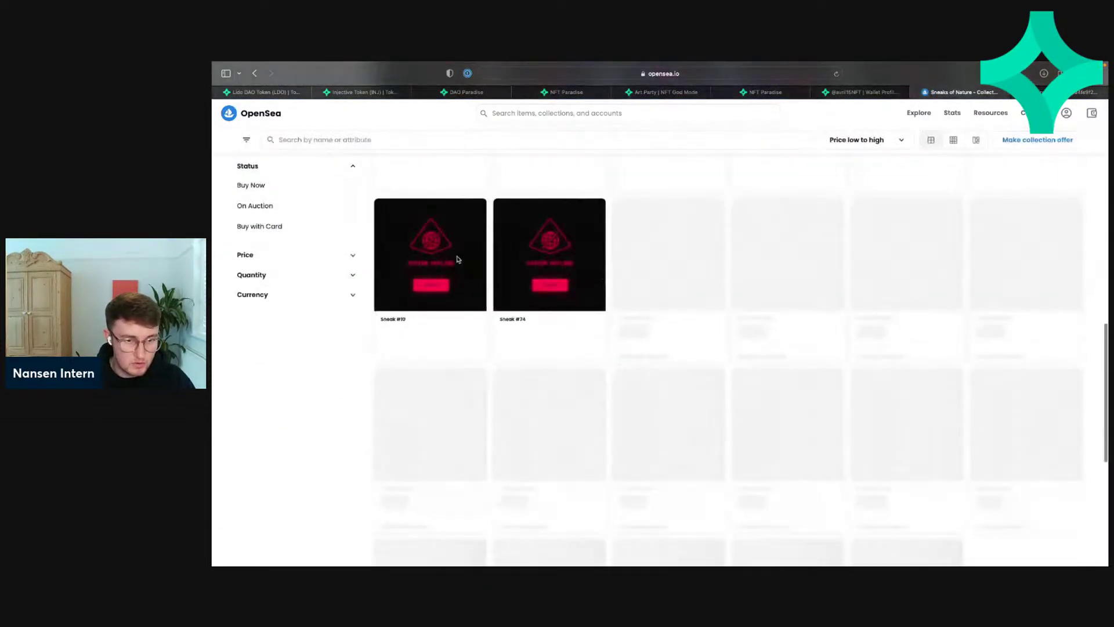
pyautogui.scroll(3, 455, 256)
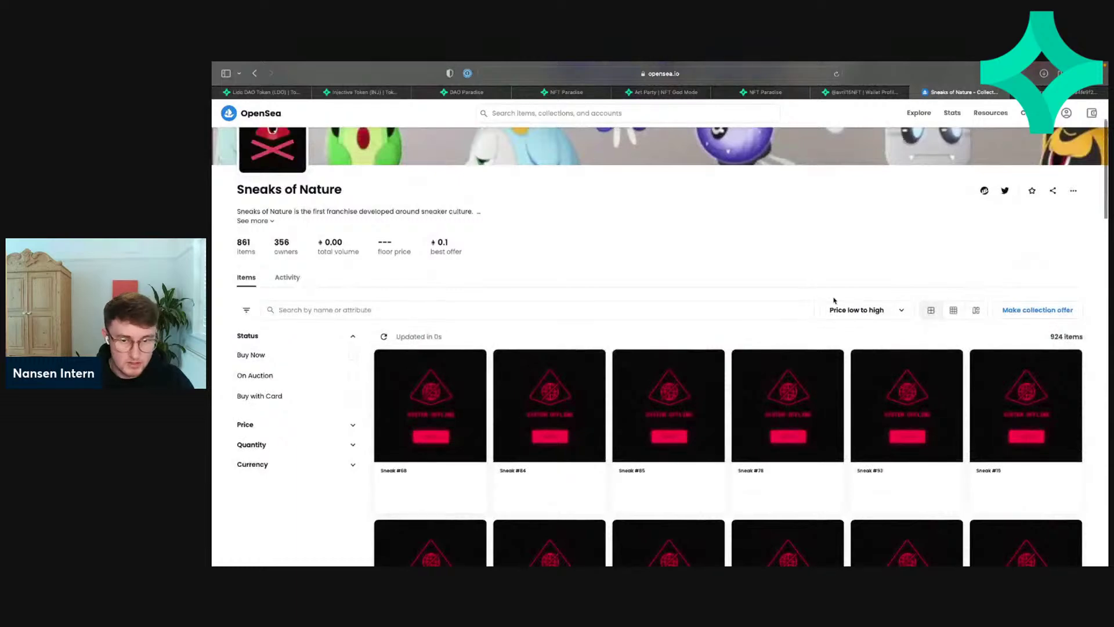
# Step: Sort the collection's items by Highest last sale
pyautogui.click(882, 316)
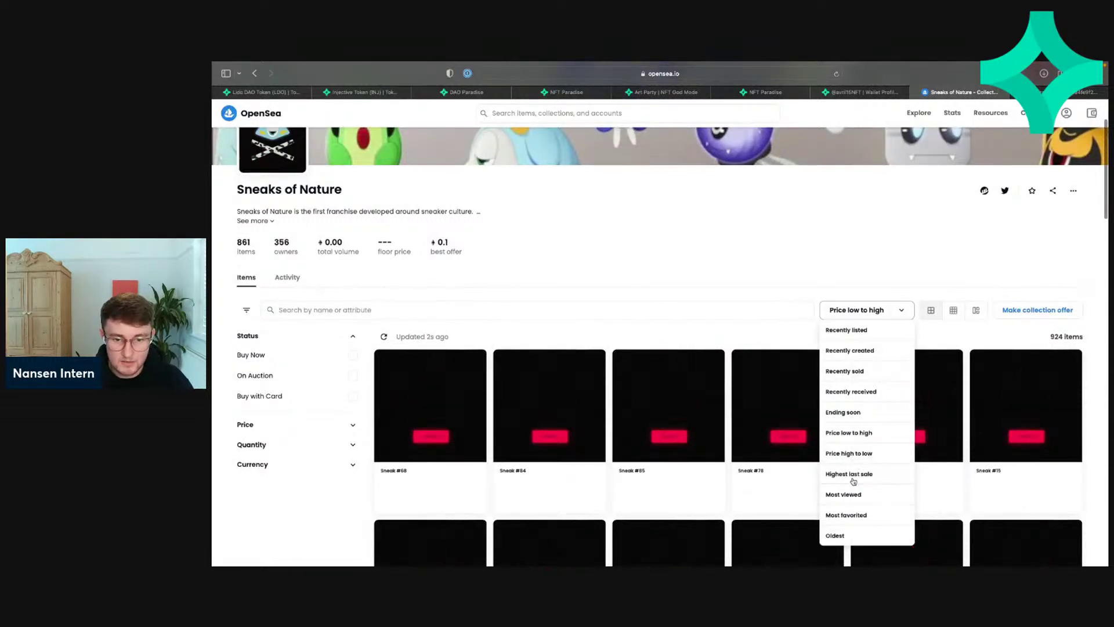
pyautogui.click(852, 477)
pyautogui.scroll(3, 608, 295)
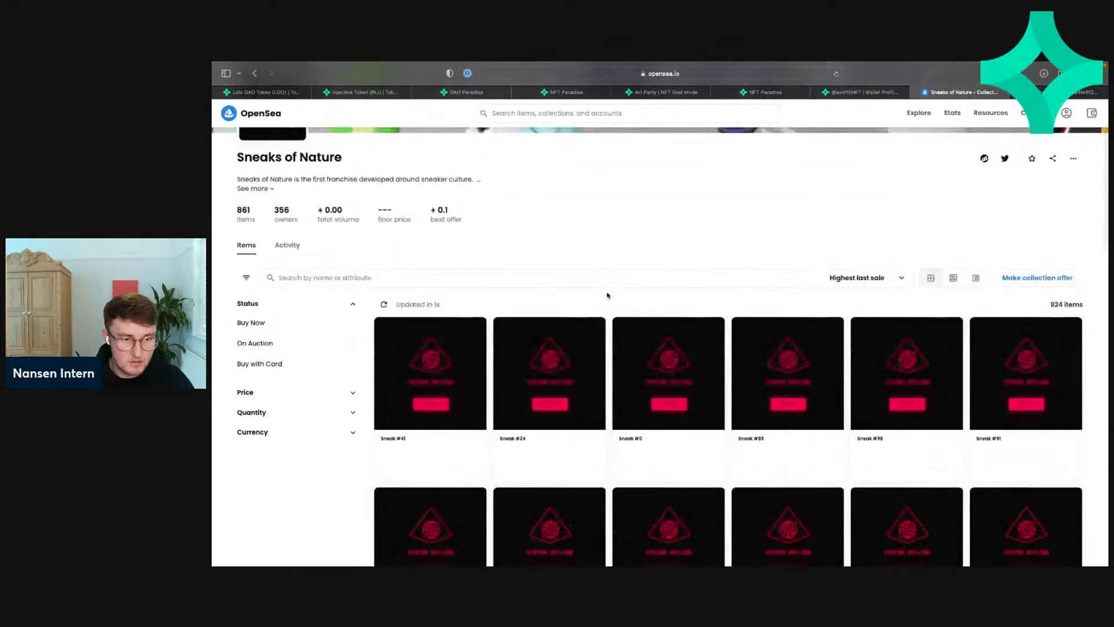
pyautogui.scroll(-3, 608, 295)
pyautogui.scroll(5, 603, 294)
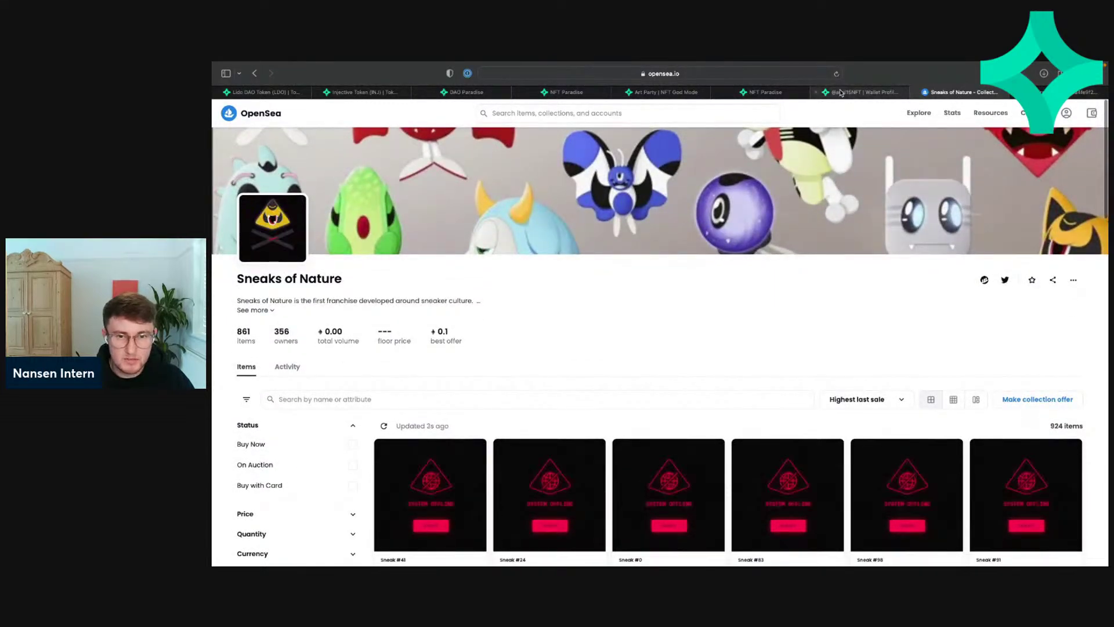
pyautogui.click(841, 92)
# Step: Return to the NFT Paradise Mint Master tab and clear the selection on Sneaks of Nature
pyautogui.click(765, 91)
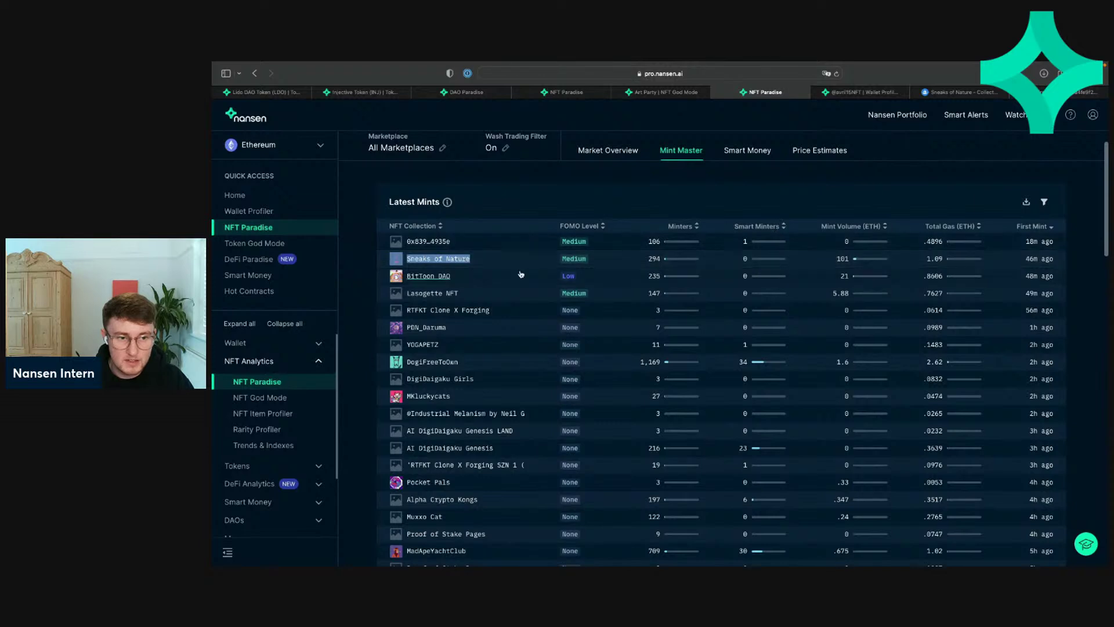
pyautogui.click(524, 203)
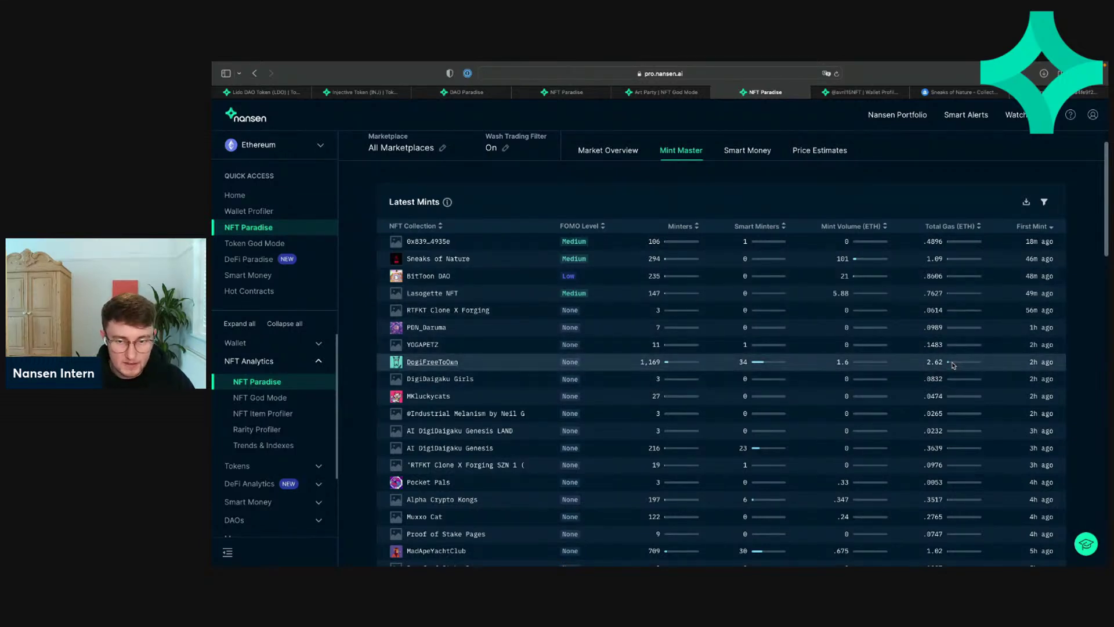
pyautogui.rightClick(439, 366)
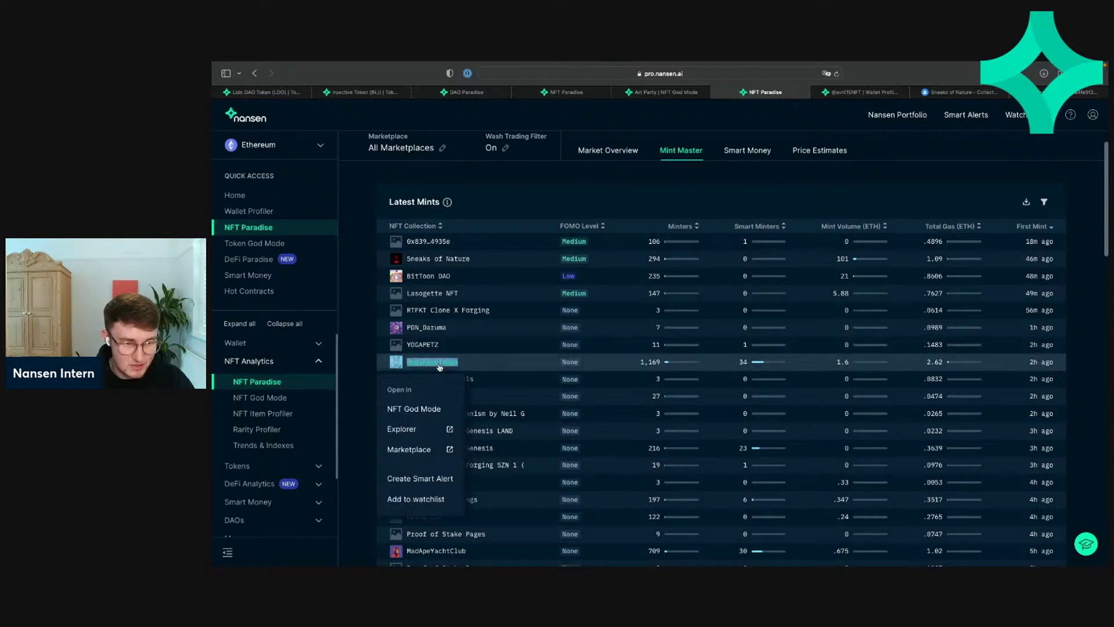
pyautogui.click(414, 452)
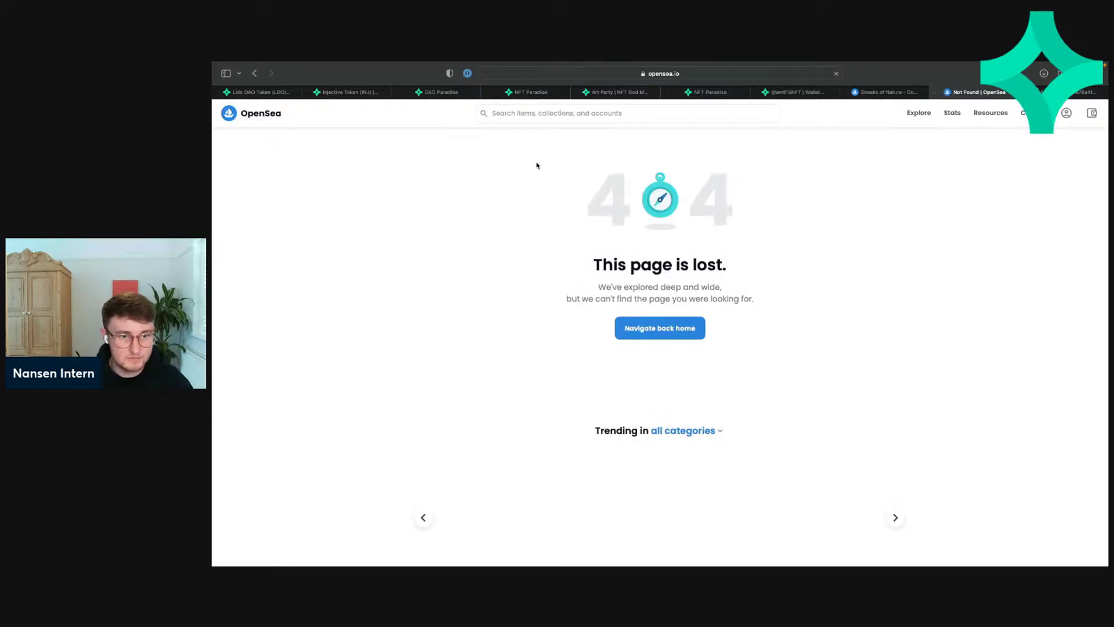
pyautogui.click(549, 115)
pyautogui.write('dogi')
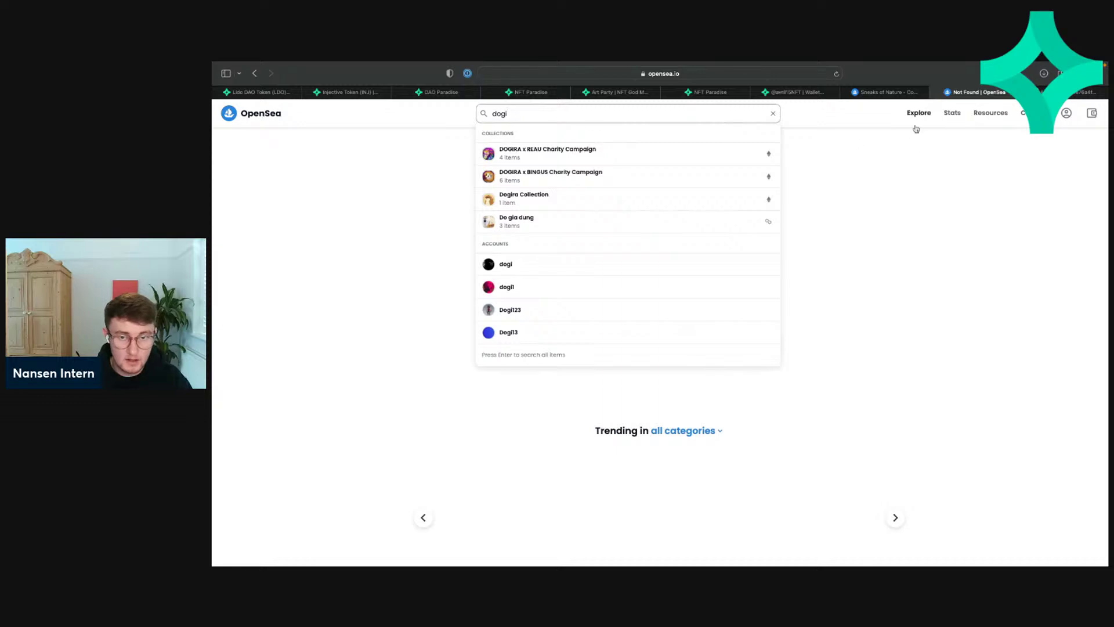
pyautogui.click(935, 93)
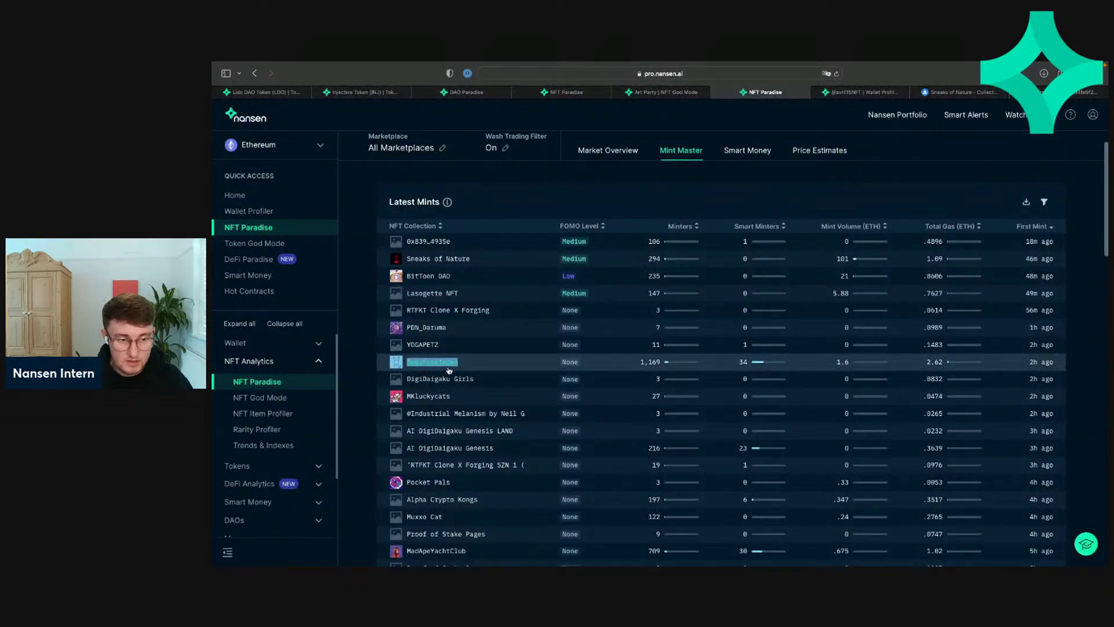
# Step: Page Latest Mints forward and back, then scroll past the 24-hour minting charts to Latest Reveals
pyautogui.scroll(-3, 449, 370)
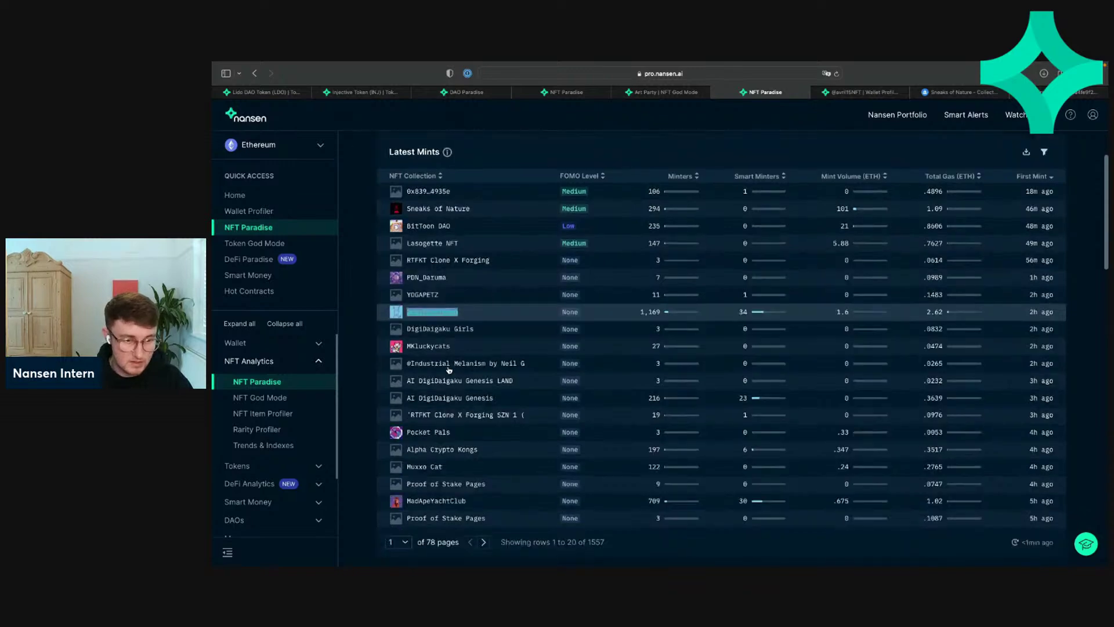
pyautogui.click(480, 511)
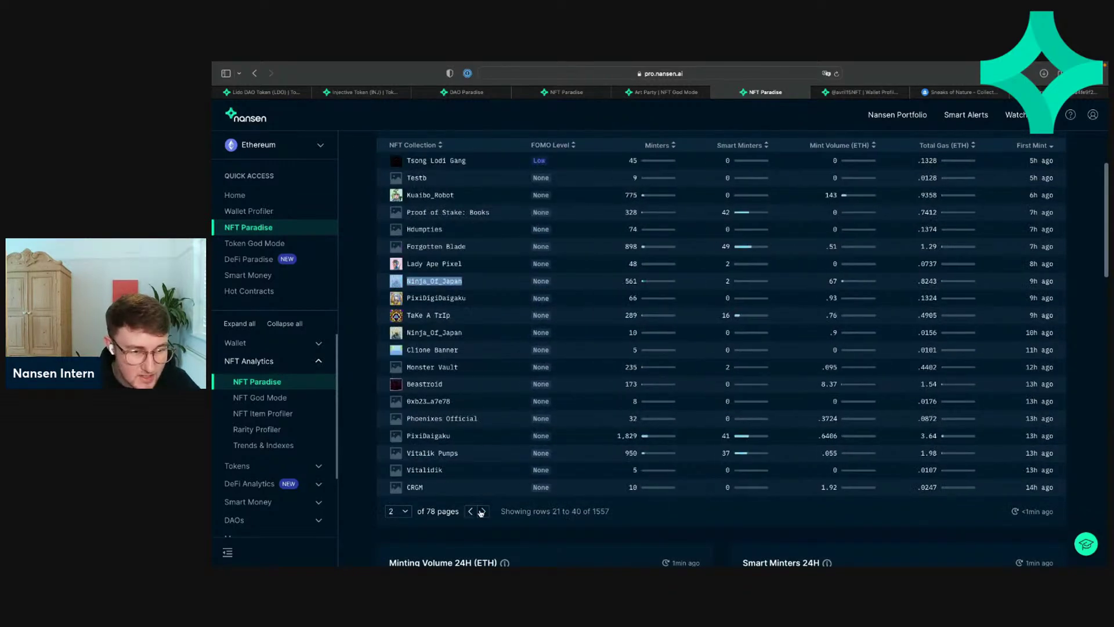
pyautogui.click(470, 513)
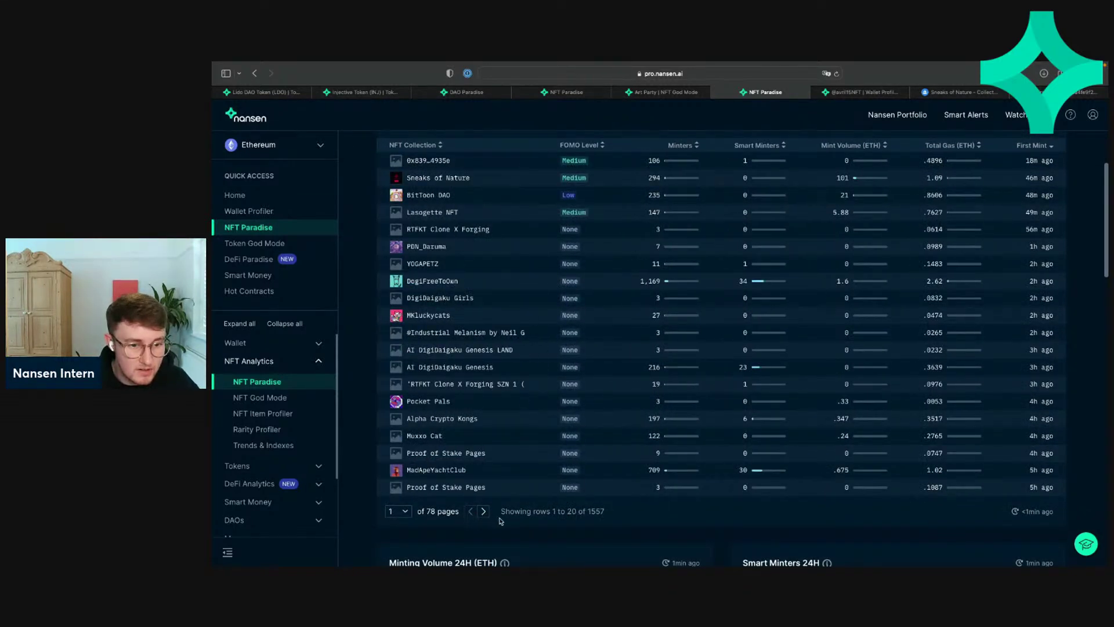
pyautogui.scroll(1, 501, 520)
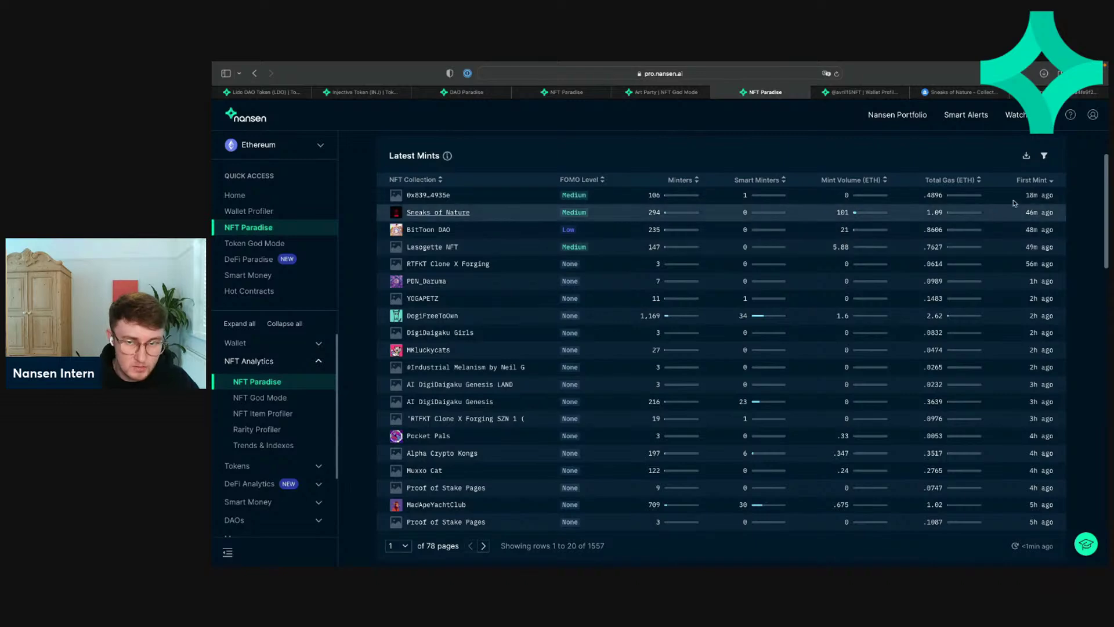
pyautogui.scroll(-2, 686, 425)
pyautogui.scroll(-5, 687, 425)
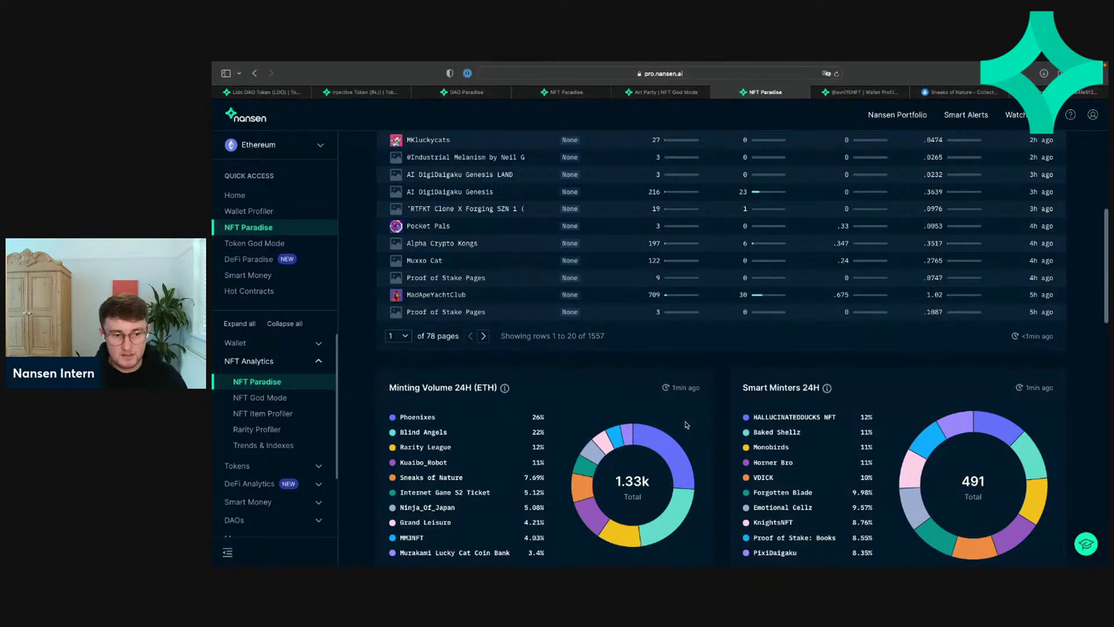
pyautogui.scroll(5, 687, 425)
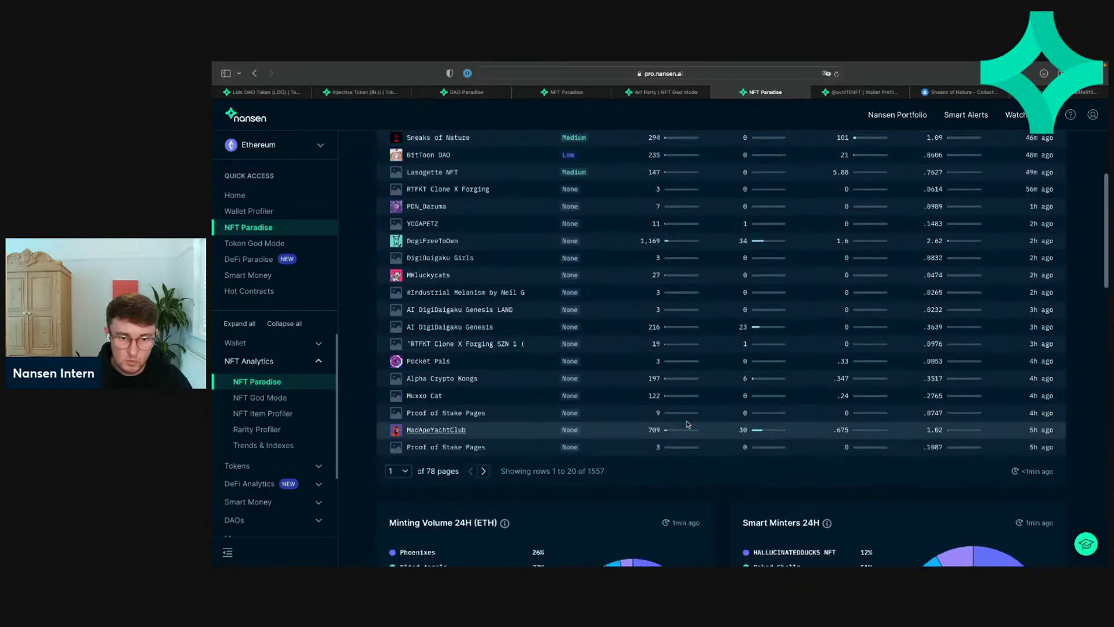
pyautogui.scroll(3, 748, 415)
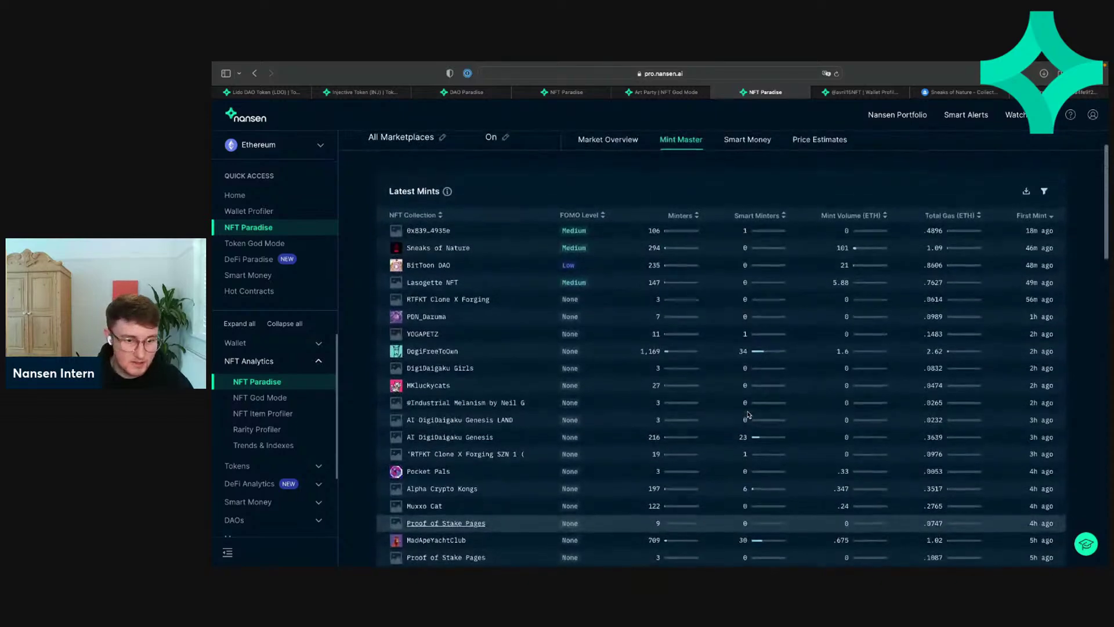
pyautogui.scroll(-10, 747, 415)
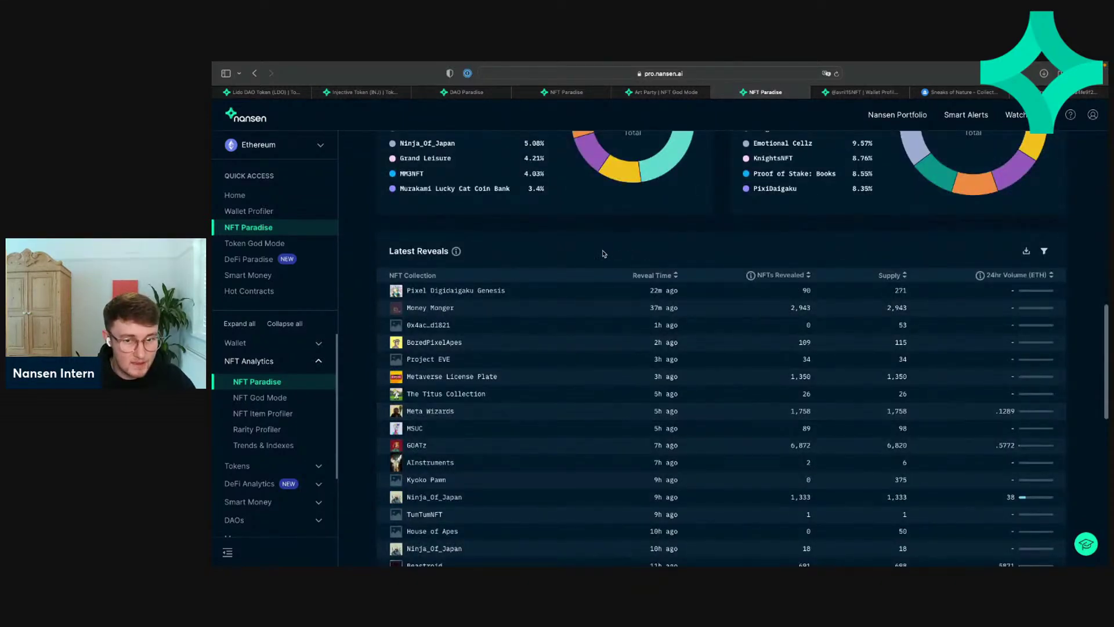
# Step: Page the Minting Leaderboard to rows 41–60, back to page two, then scroll to the top
pyautogui.scroll(-8, 597, 323)
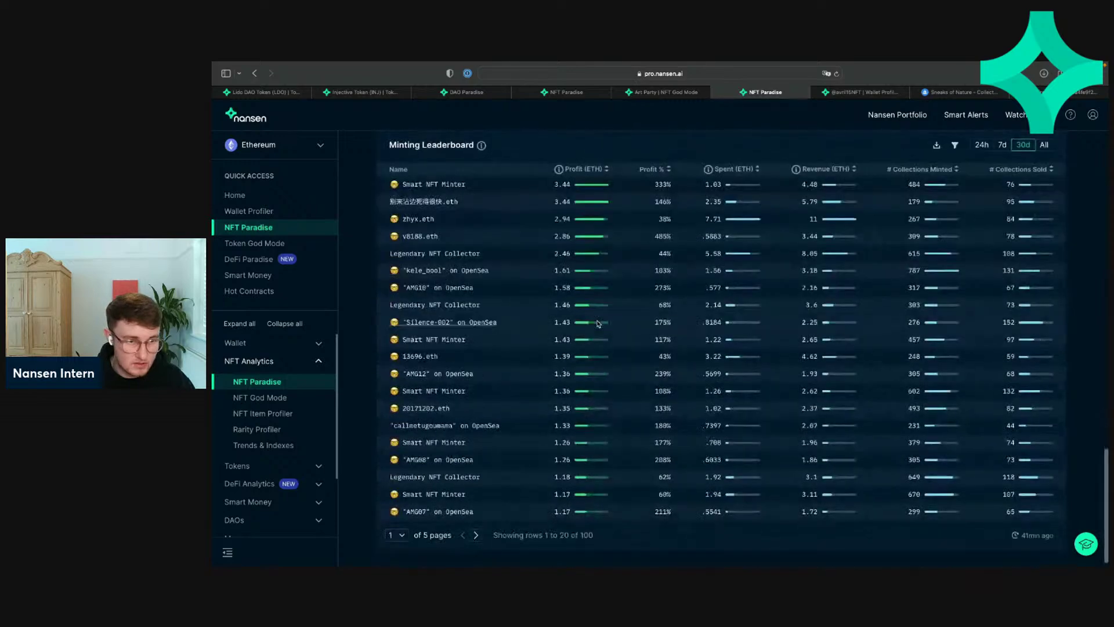
pyautogui.scroll(1, 598, 323)
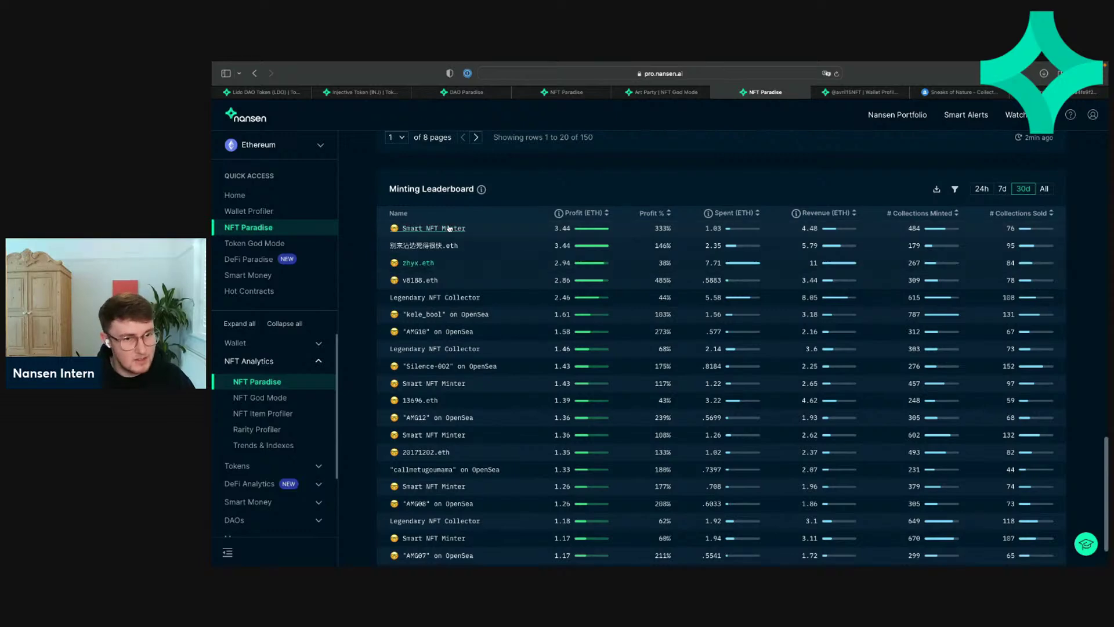
pyautogui.scroll(-2, 458, 278)
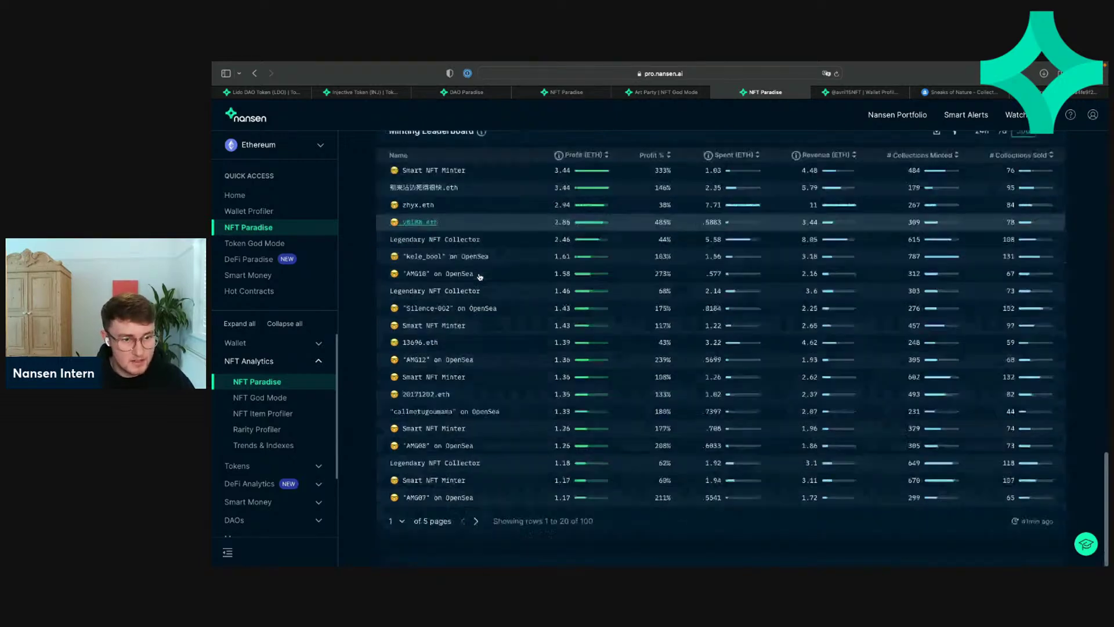
pyautogui.click(476, 523)
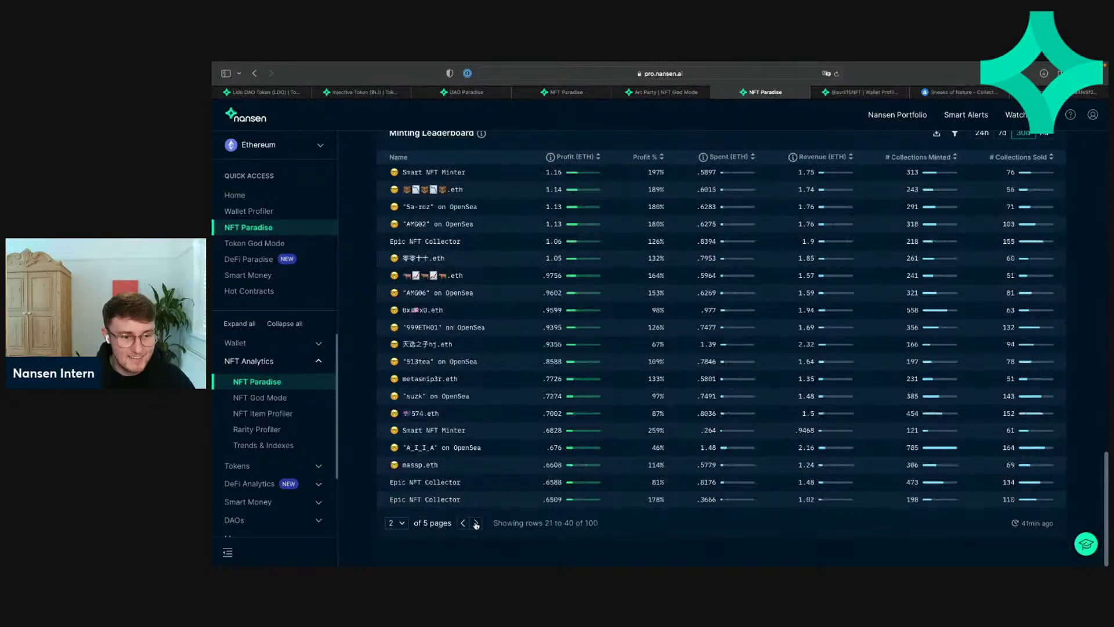
pyautogui.click(476, 523)
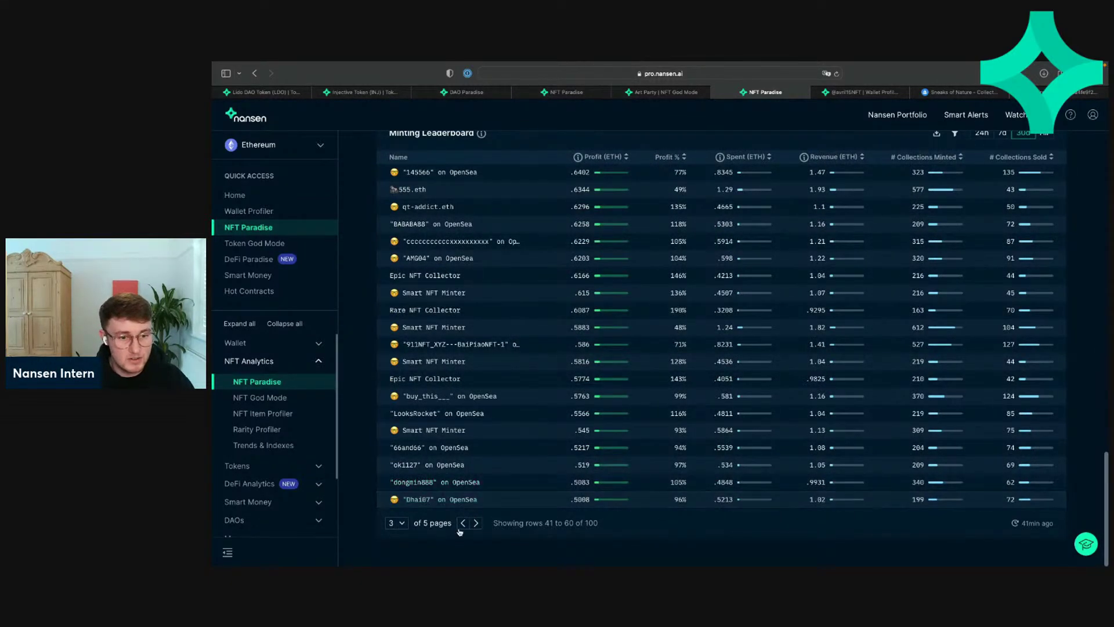
pyautogui.click(463, 523)
pyautogui.scroll(20, 463, 526)
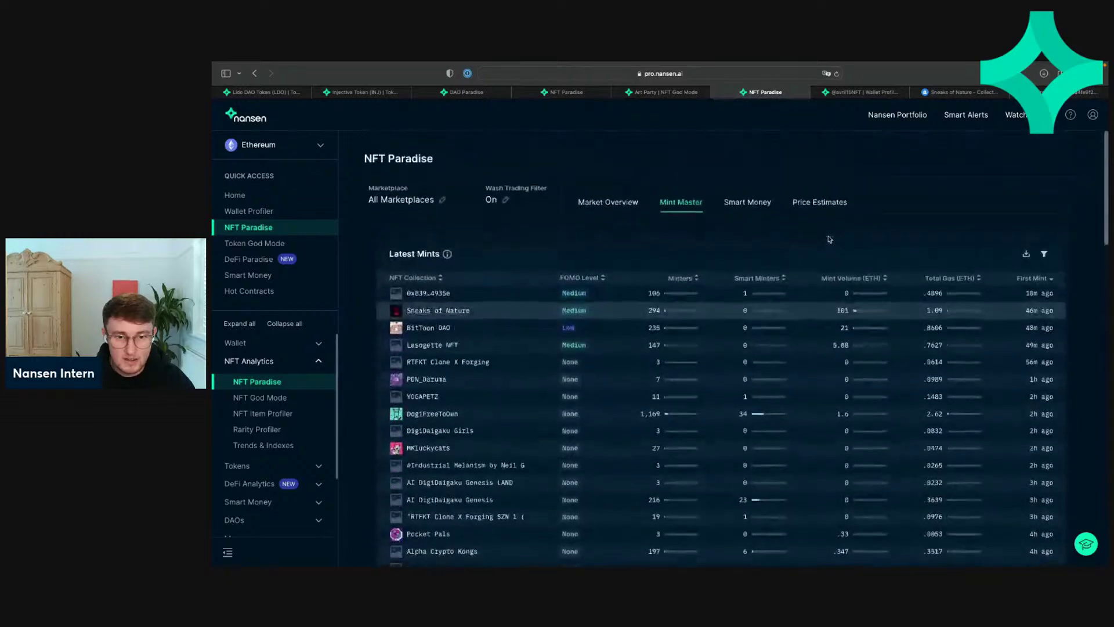
# Step: Open the Smart Money Tracker and page through its first three pages of trades
pyautogui.click(748, 192)
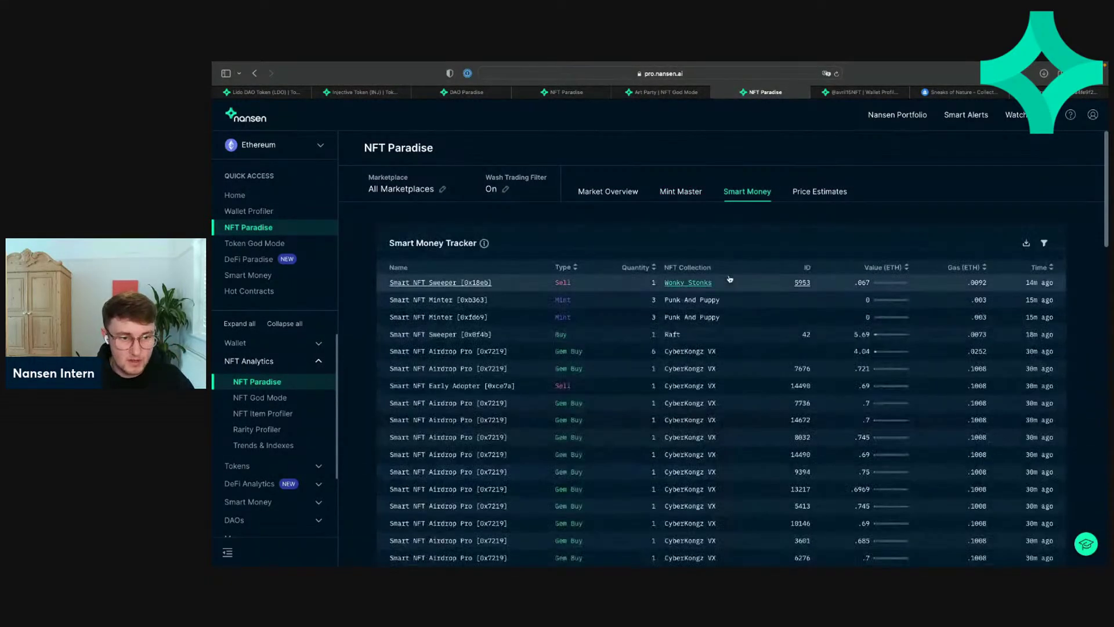
pyautogui.scroll(-2, 730, 278)
pyautogui.scroll(1, 603, 180)
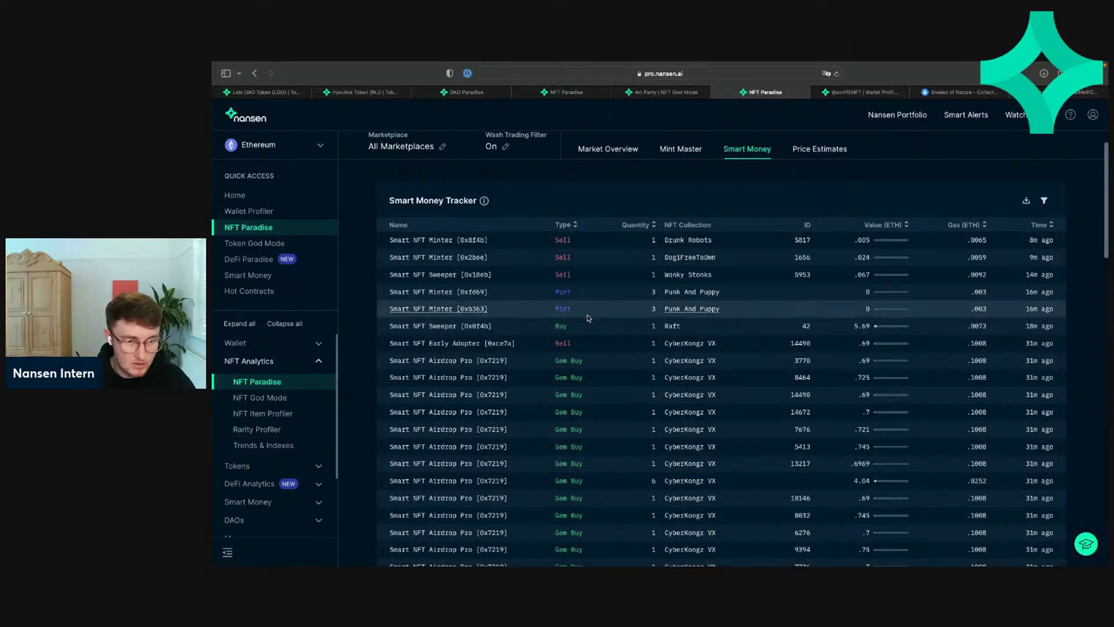
pyautogui.scroll(-2, 580, 322)
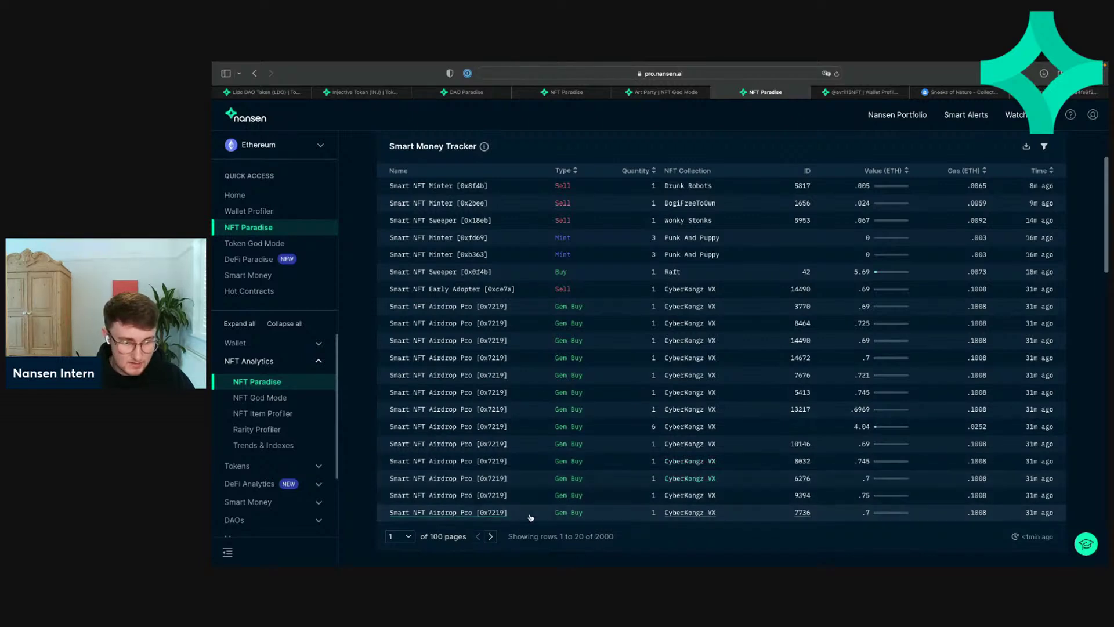
pyautogui.click(491, 537)
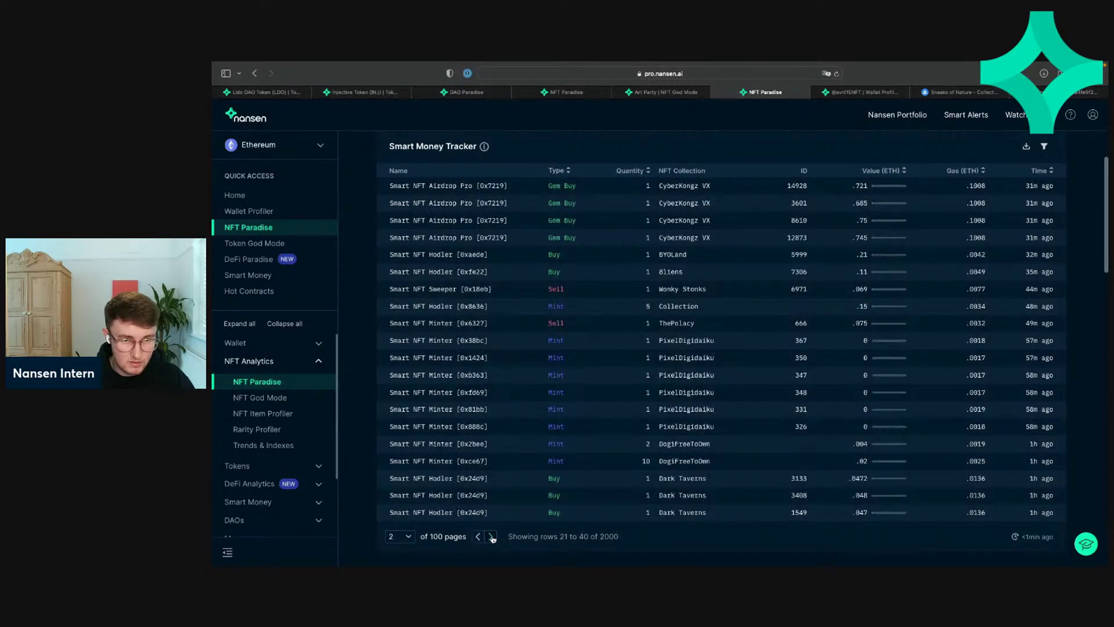
pyautogui.click(491, 536)
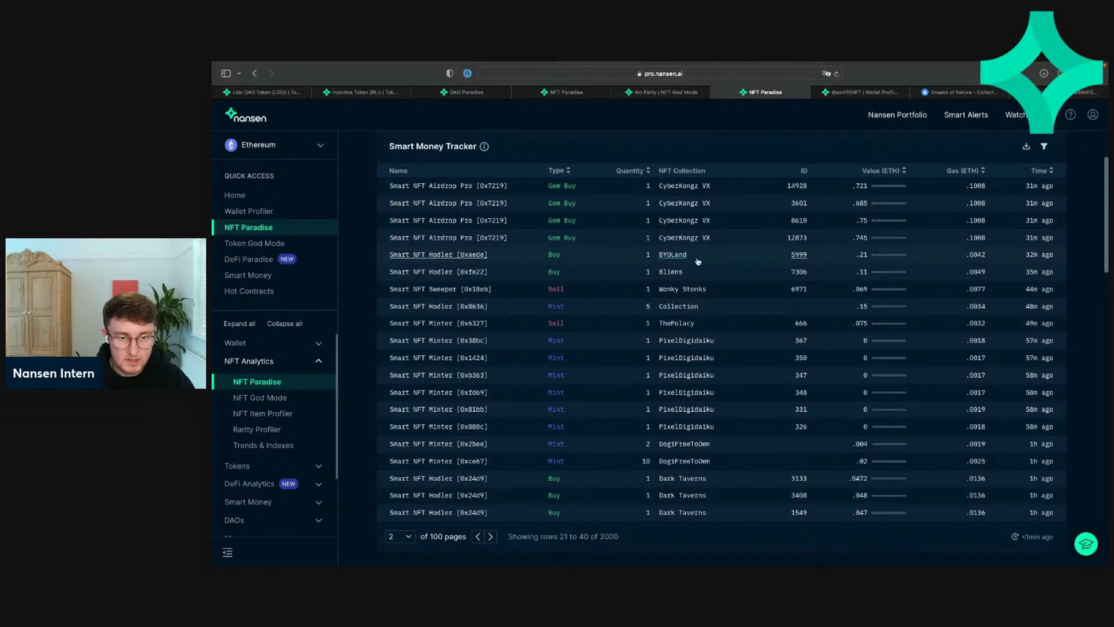
pyautogui.click(478, 536)
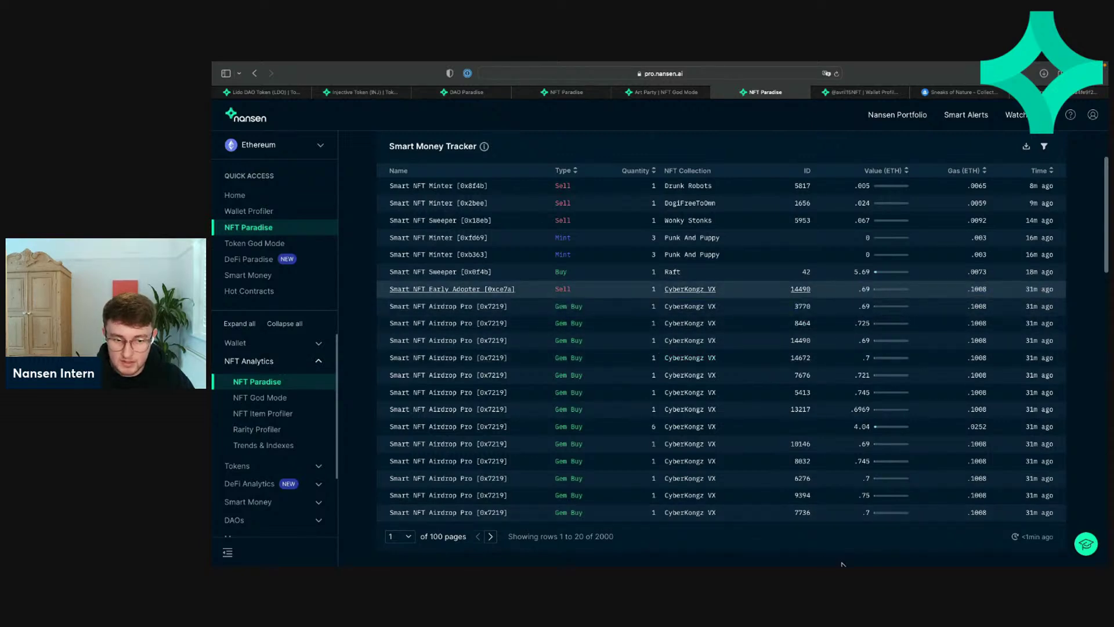
# Step: Page the trades again through to page 4, rows 61–80
pyautogui.click(490, 538)
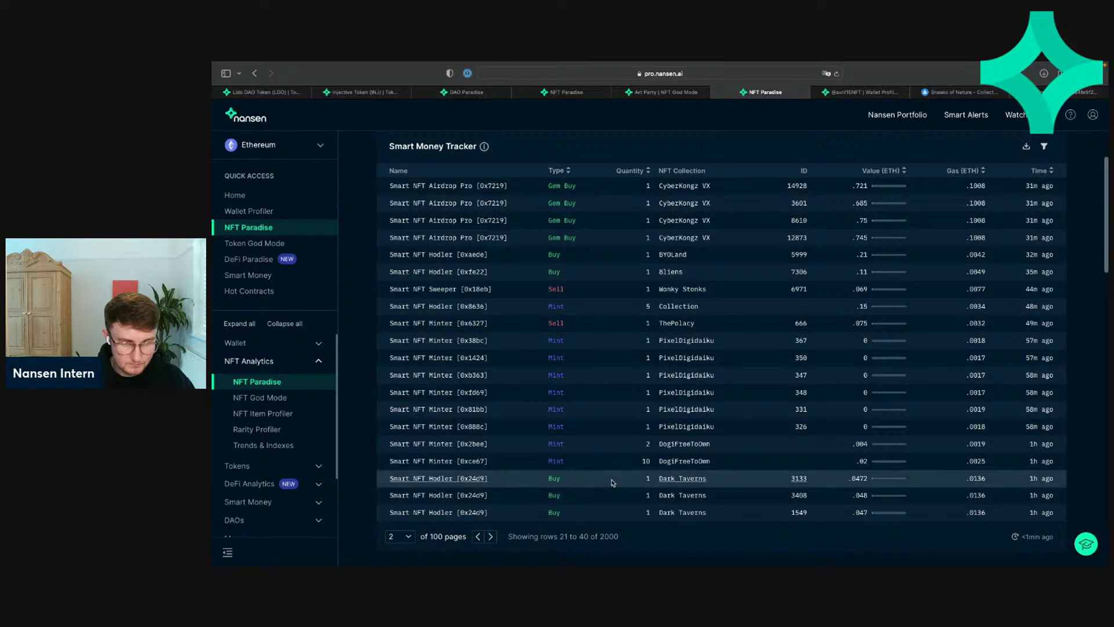
pyautogui.click(490, 537)
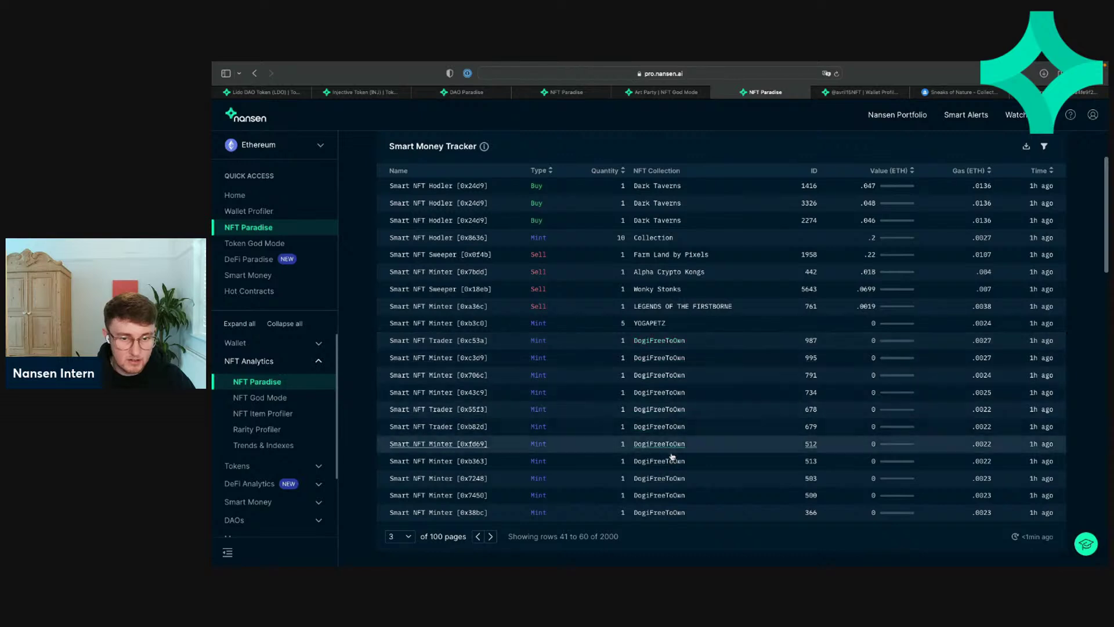
pyautogui.click(492, 537)
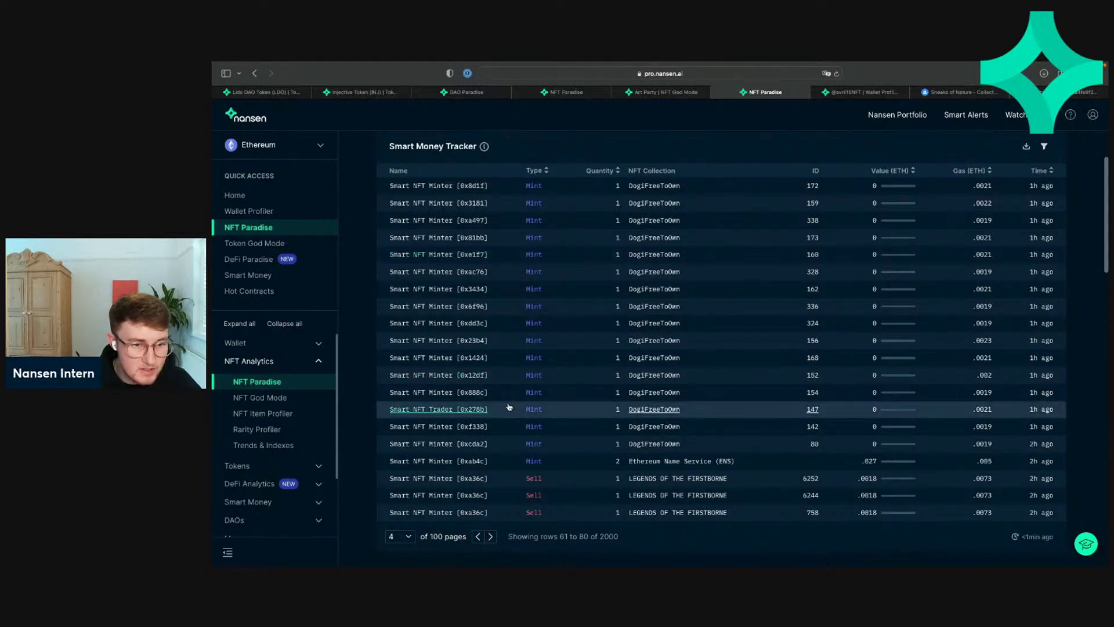
pyautogui.click(478, 537)
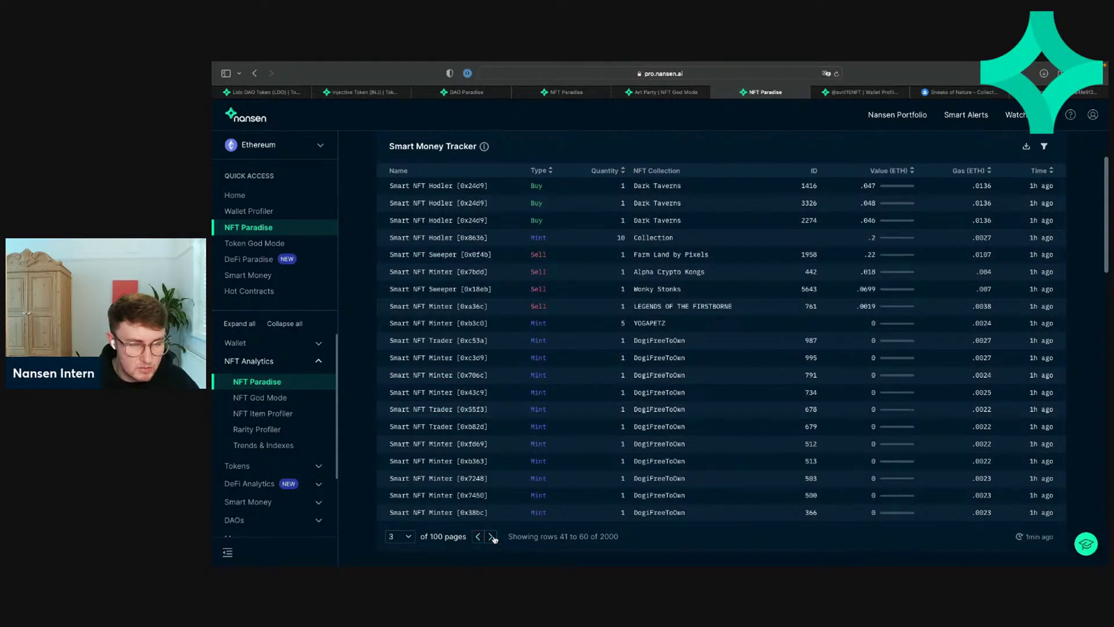
pyautogui.click(492, 537)
# Step: Keep paging forward and sort the trades by Type so sells appear
pyautogui.click(492, 538)
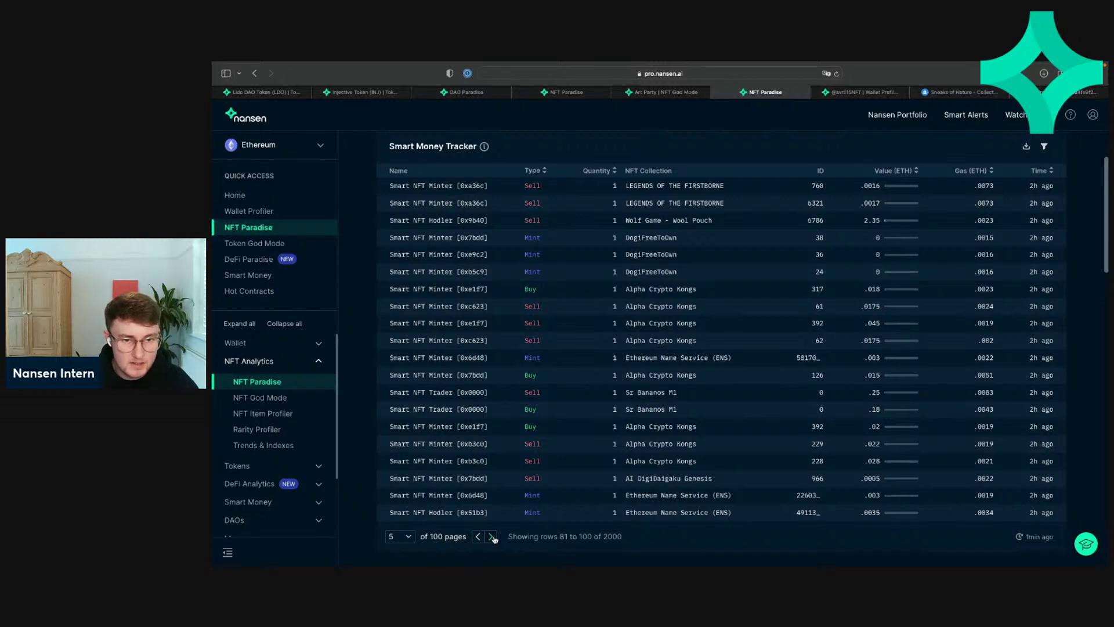
pyautogui.click(492, 537)
pyautogui.click(492, 538)
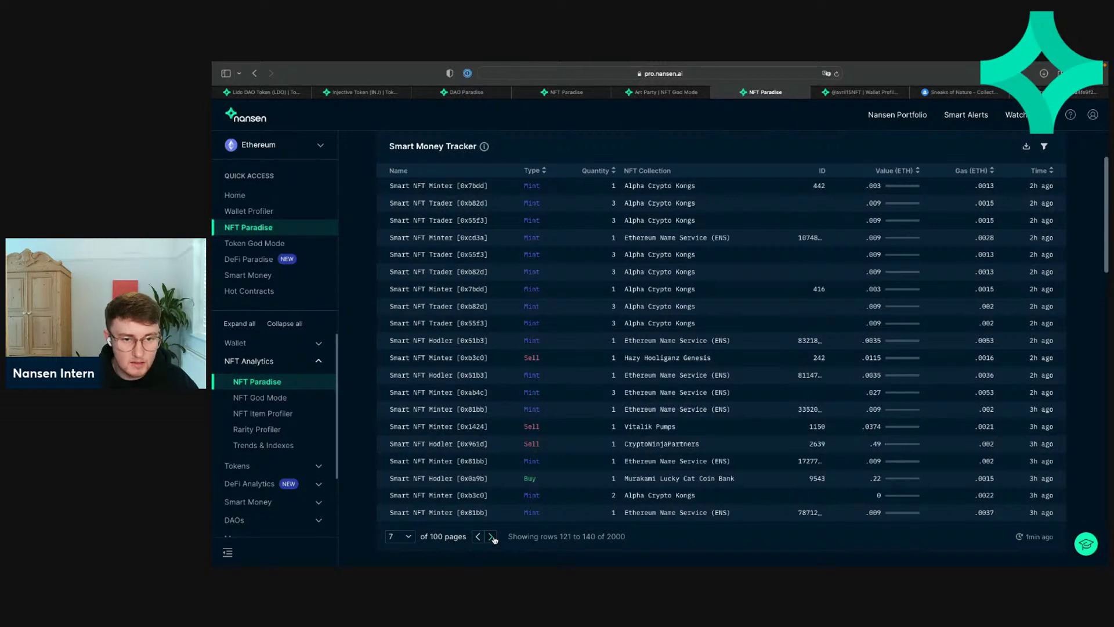
pyautogui.click(492, 537)
pyautogui.click(492, 537)
pyautogui.click(492, 537)
pyautogui.click(492, 537)
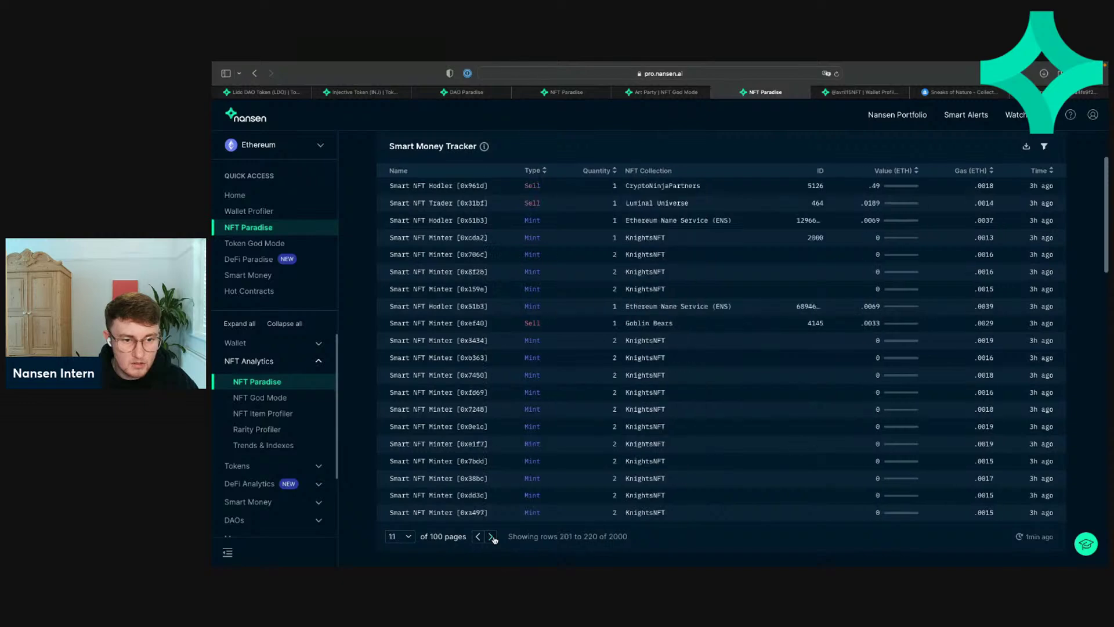
pyautogui.click(492, 538)
pyautogui.click(492, 537)
pyautogui.click(551, 171)
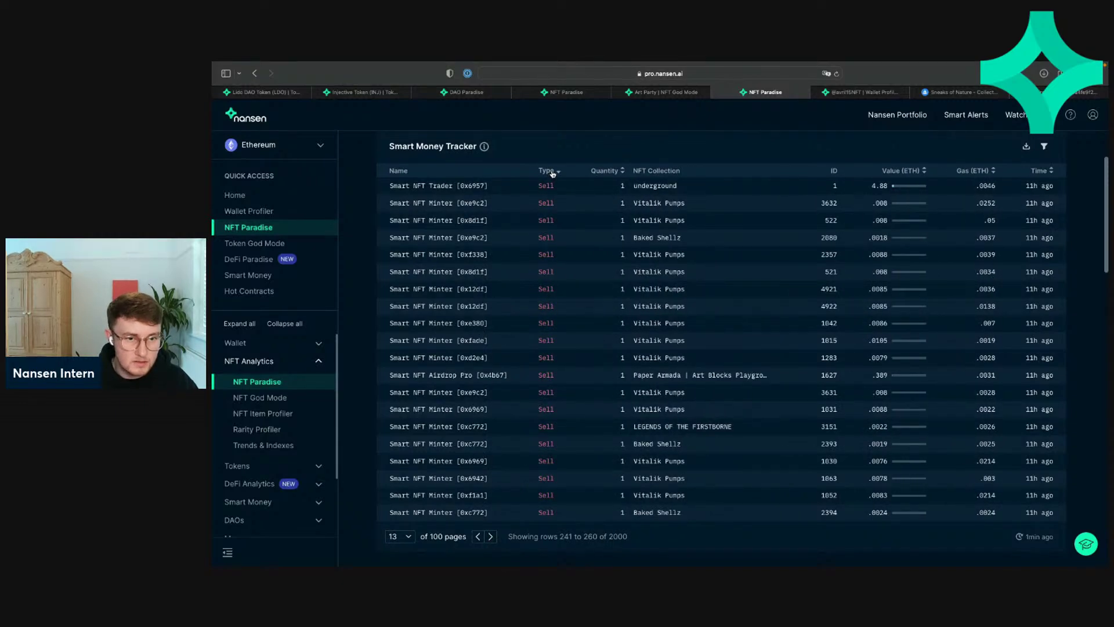
# Step: Flip the Type sort so buys come first, then page back and forth through the buy transactions
pyautogui.click(552, 172)
pyautogui.click(479, 537)
pyautogui.click(480, 537)
pyautogui.click(479, 537)
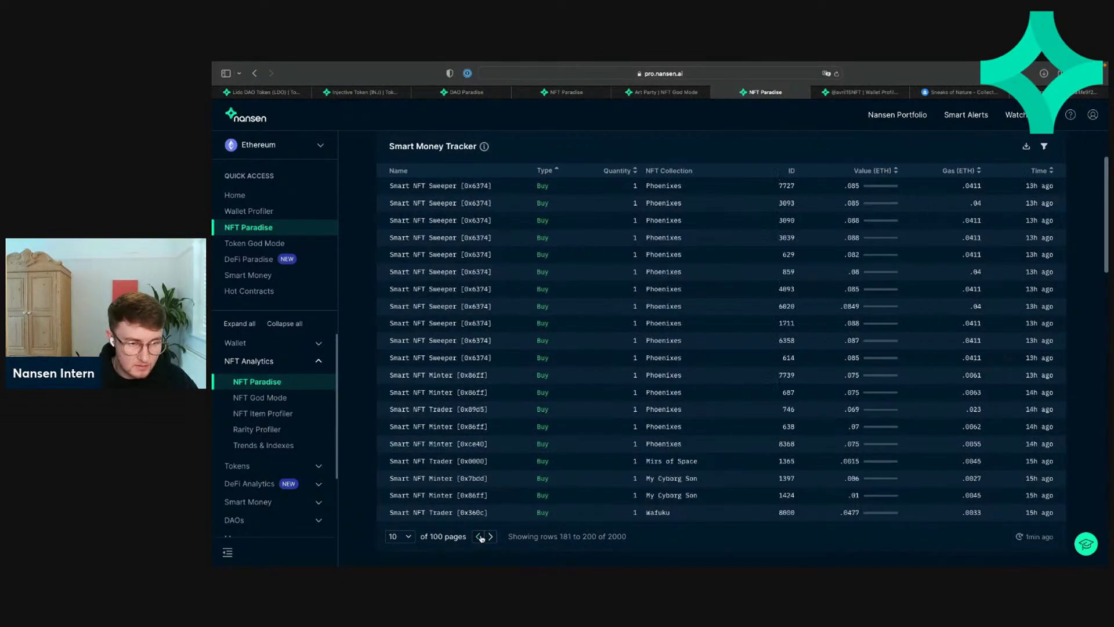
pyautogui.click(480, 537)
pyautogui.click(479, 537)
pyautogui.click(479, 537)
pyautogui.click(480, 537)
pyautogui.click(479, 538)
pyautogui.click(479, 537)
pyautogui.tripleClick(480, 538)
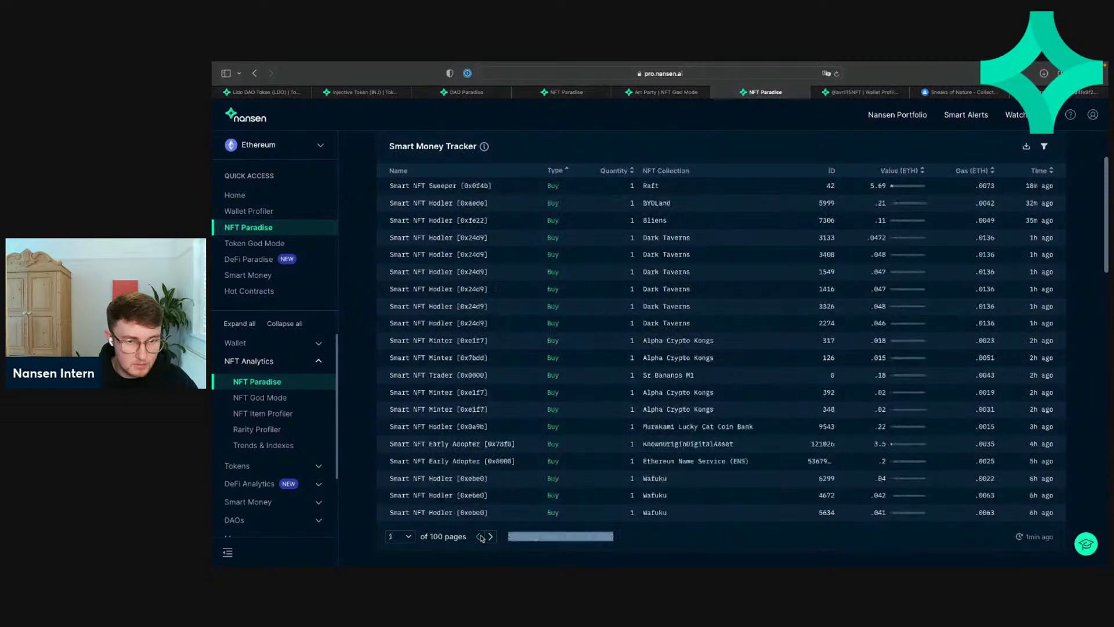
pyautogui.click(490, 536)
pyautogui.click(491, 536)
pyautogui.click(490, 536)
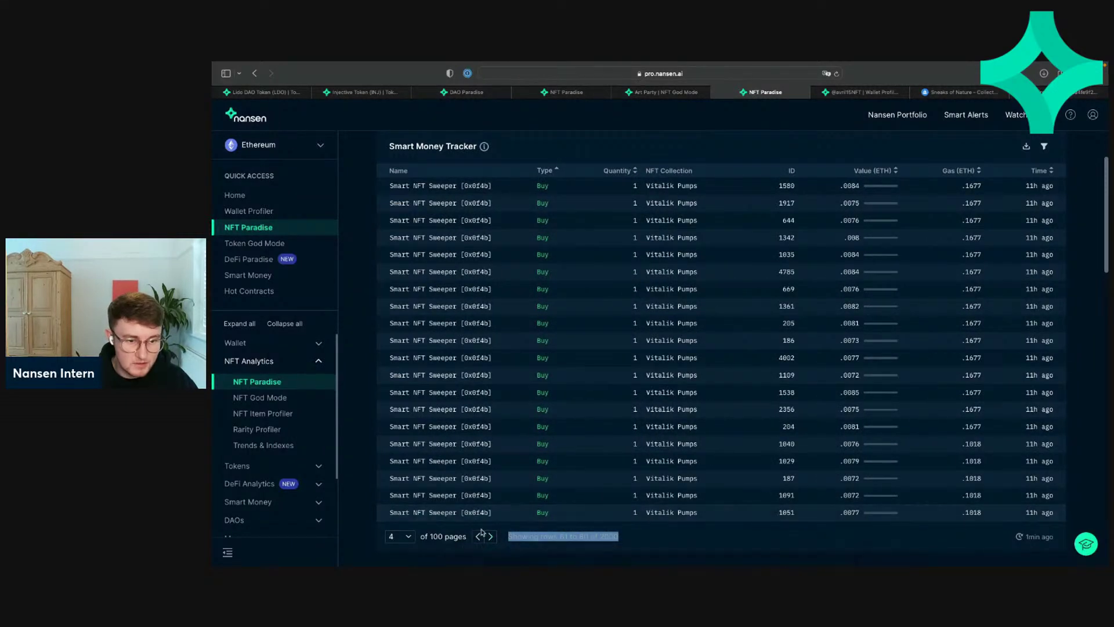
pyautogui.click(477, 536)
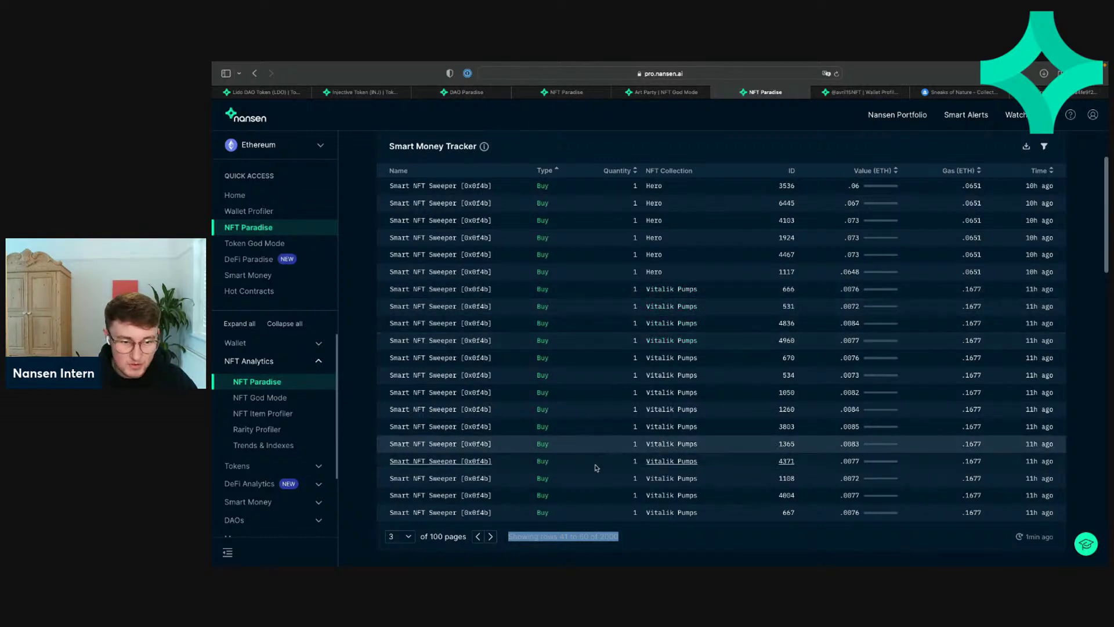
pyautogui.click(491, 536)
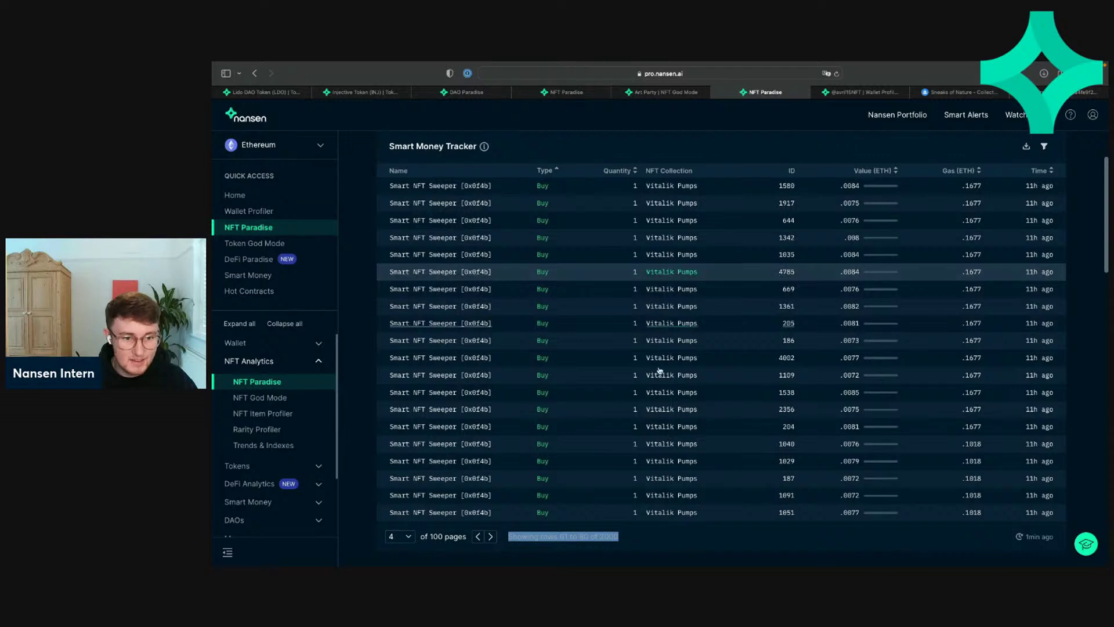
pyautogui.click(679, 540)
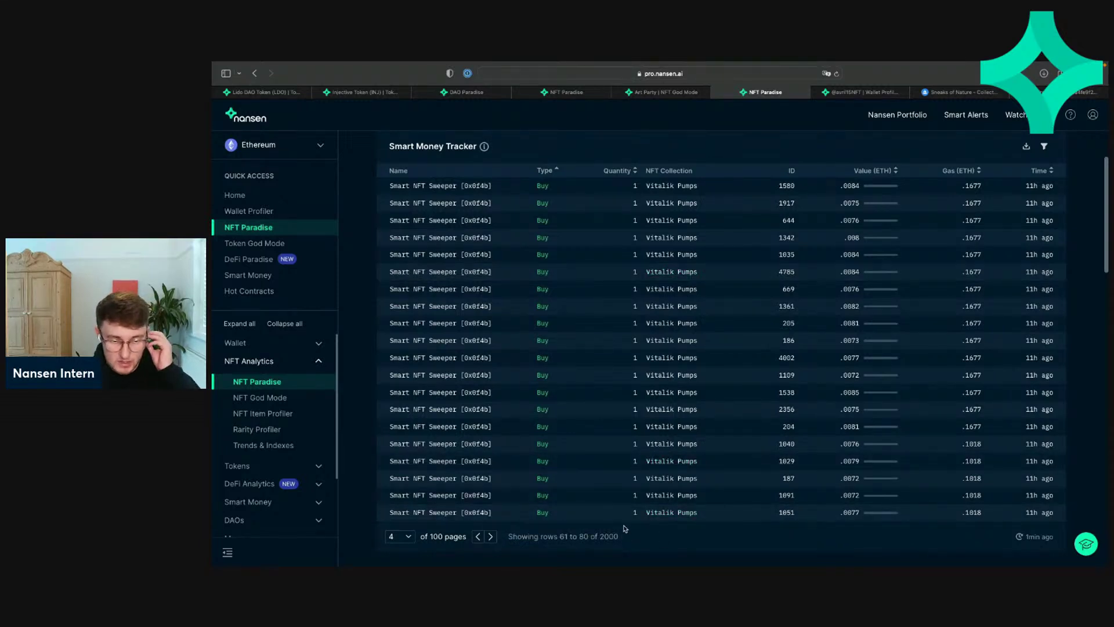
pyautogui.tripleClick(476, 537)
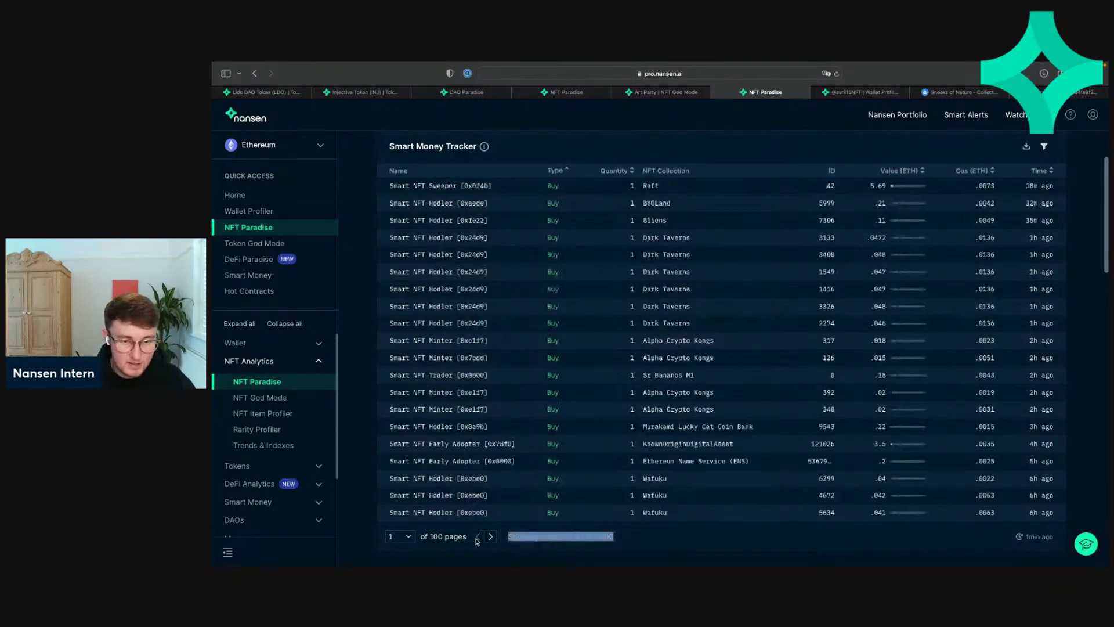
# Step: Page forward from page 4 through the later buy transactions
pyautogui.tripleClick(491, 539)
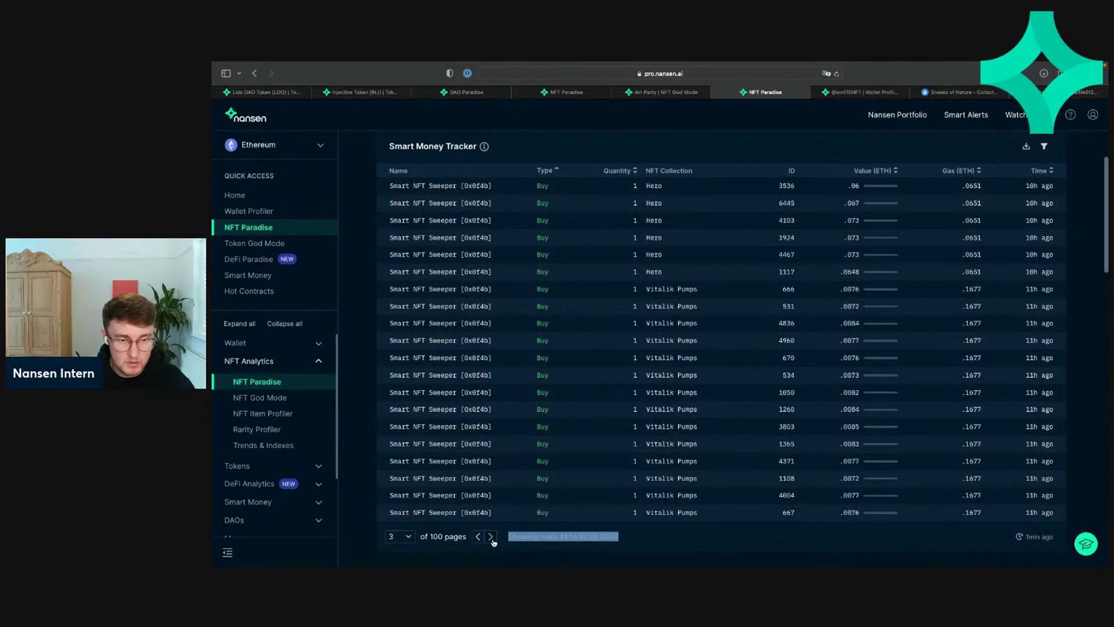
pyautogui.click(492, 538)
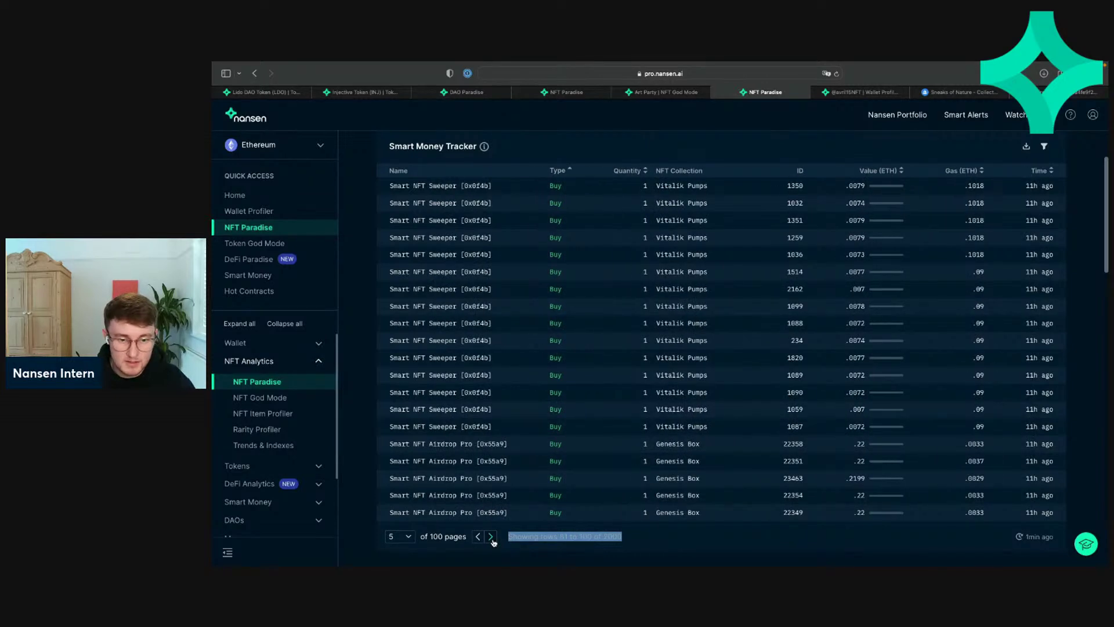
pyautogui.click(492, 537)
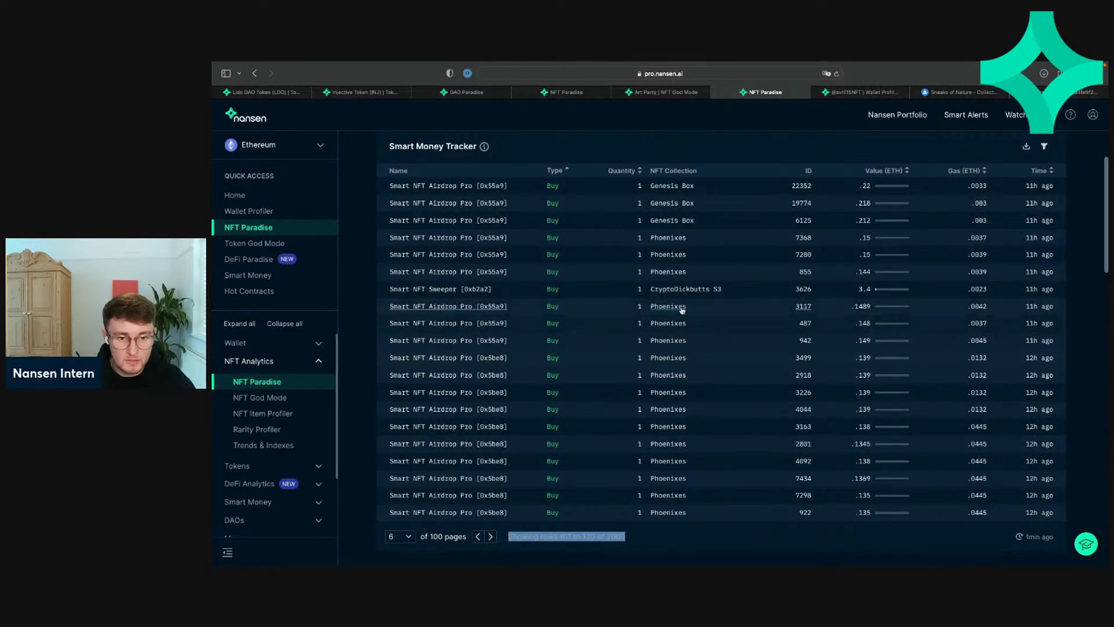
pyautogui.click(491, 537)
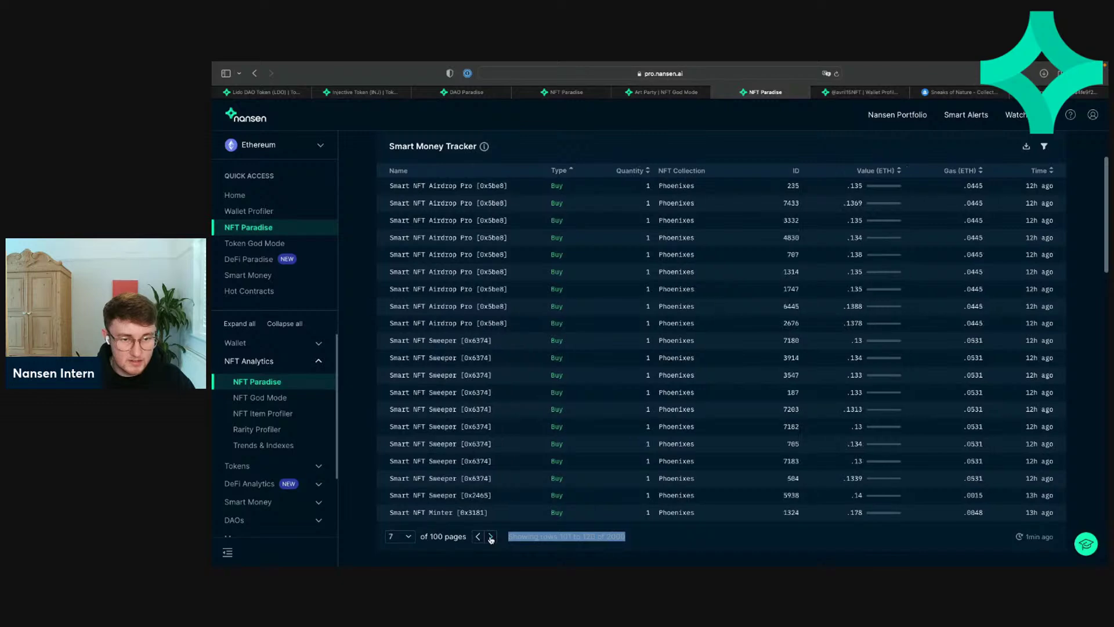
pyautogui.click(491, 538)
pyautogui.click(492, 537)
pyautogui.click(491, 537)
pyautogui.click(491, 537)
pyautogui.click(492, 537)
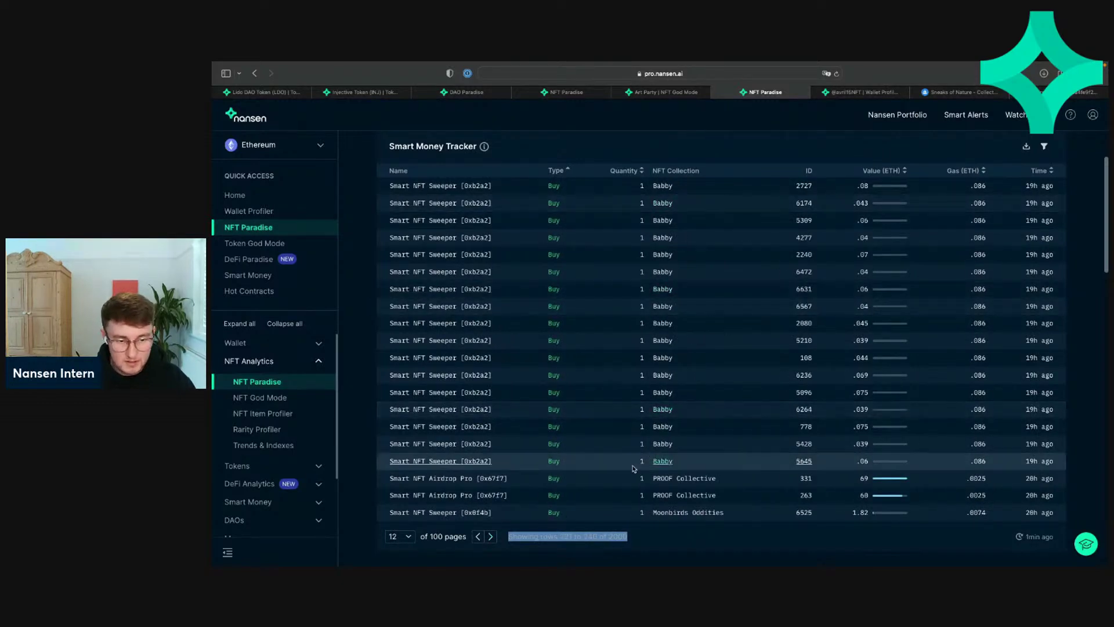
pyautogui.click(489, 537)
pyautogui.click(489, 537)
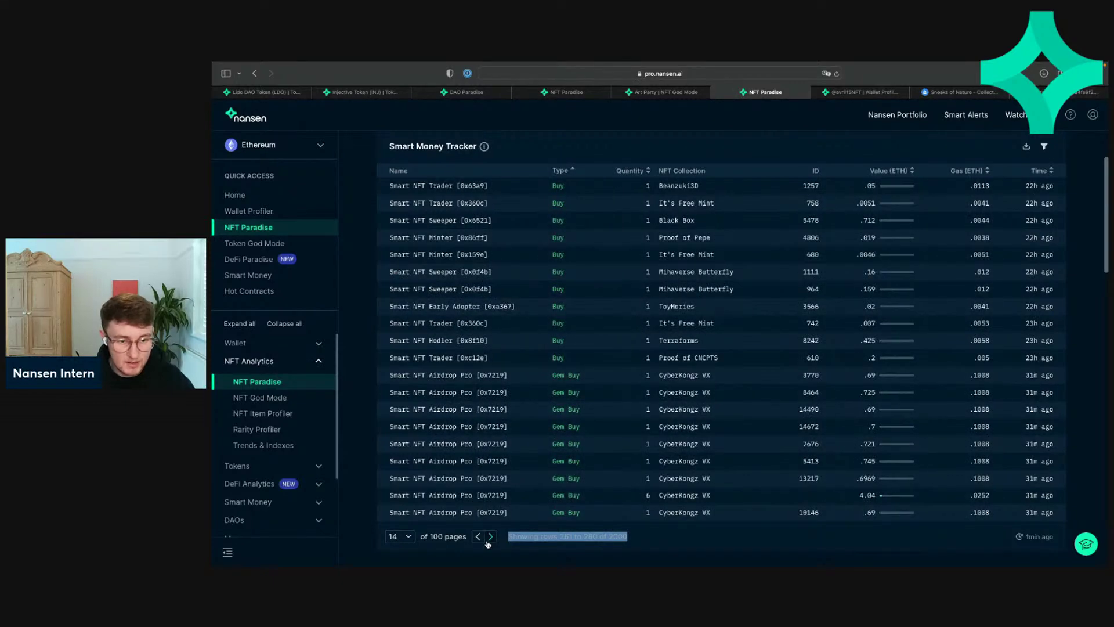
# Step: Continue paging through the gem buys to the mint transactions on page 20
pyautogui.click(489, 539)
pyautogui.click(490, 539)
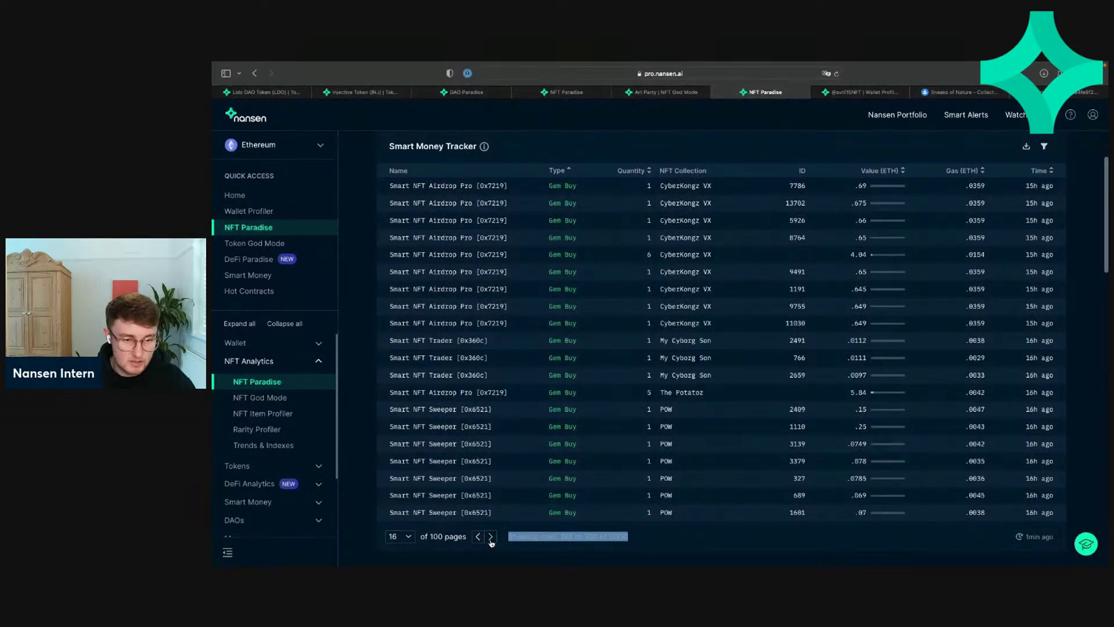
pyautogui.click(490, 539)
pyautogui.click(491, 538)
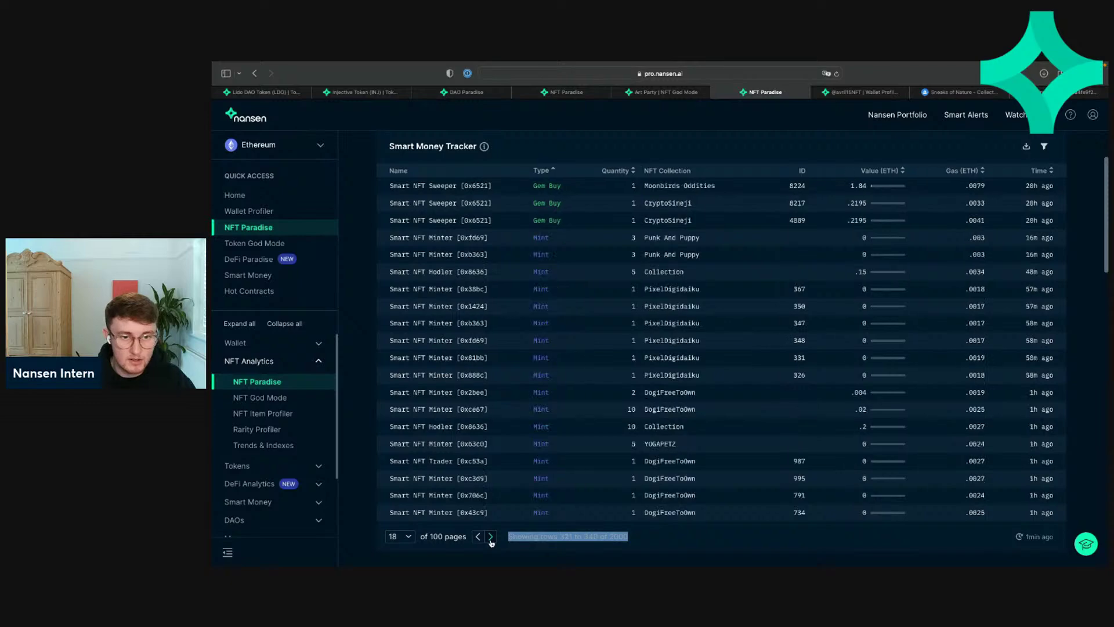
pyautogui.click(490, 538)
pyautogui.click(490, 538)
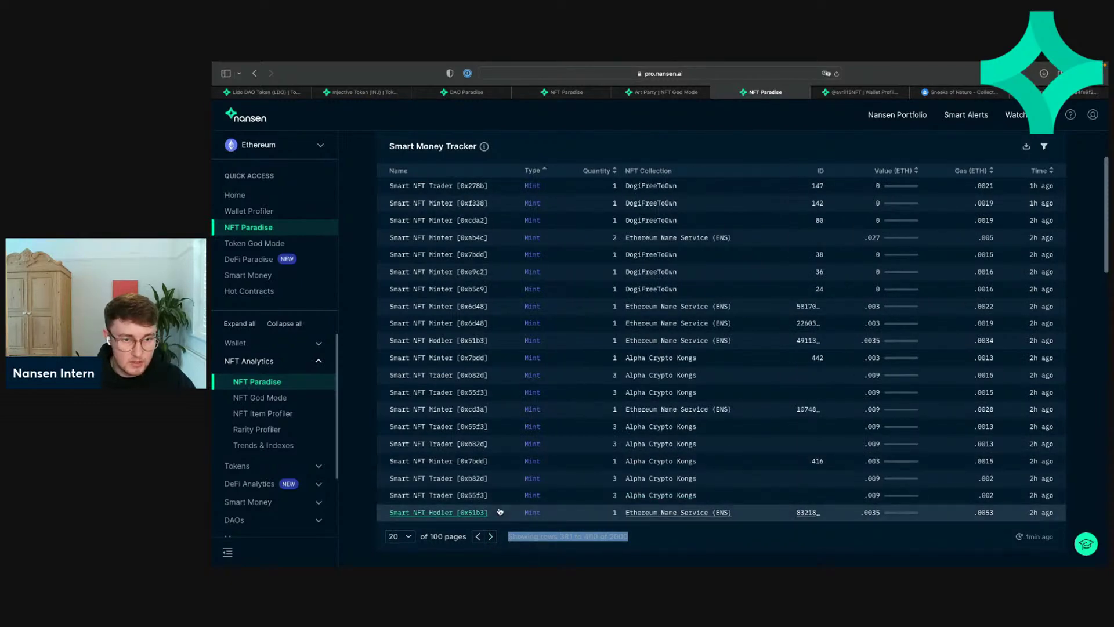
# Step: Open Trends & Indexes under NFT Analytics and scroll to the Recent Sweeps table of 2,000 sweeps
pyautogui.scroll(-6, 505, 517)
pyautogui.scroll(5, 500, 511)
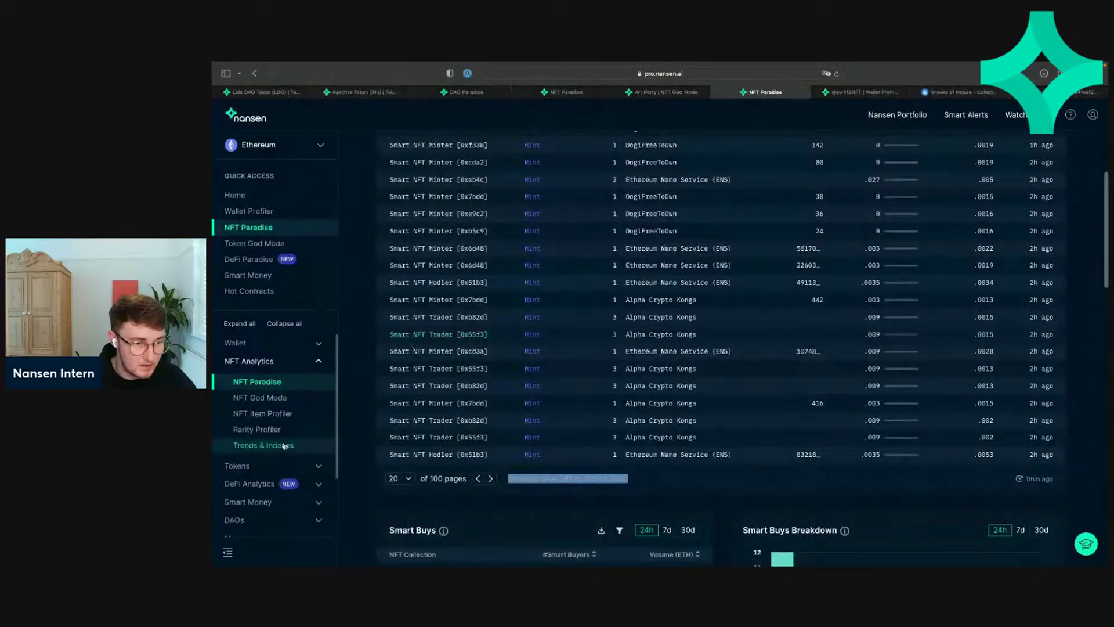
pyautogui.scroll(-2, 287, 446)
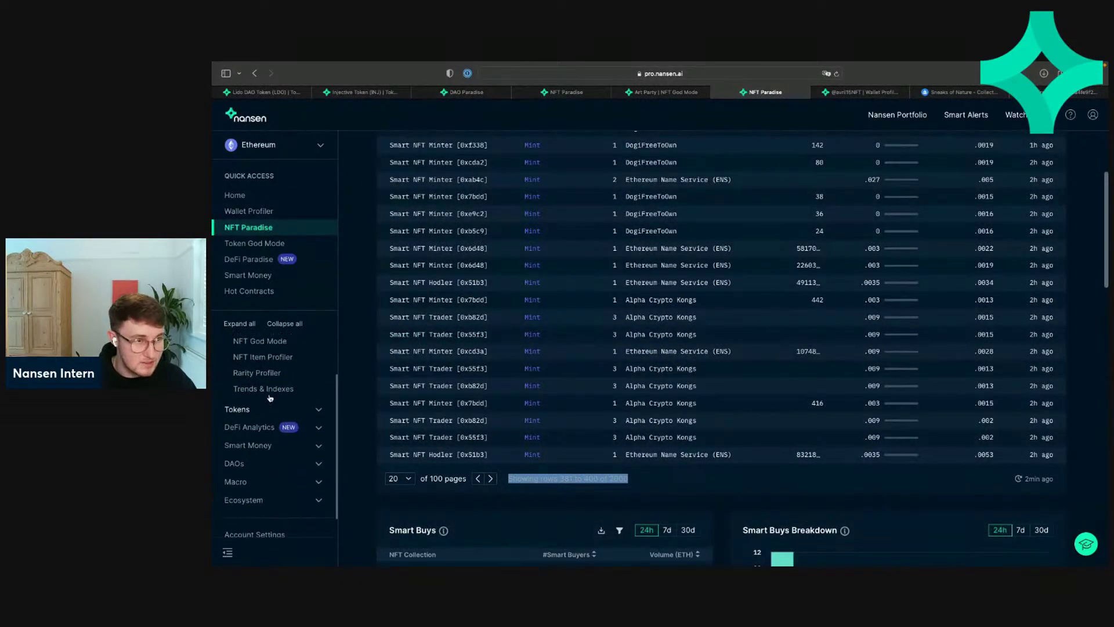
pyautogui.click(260, 388)
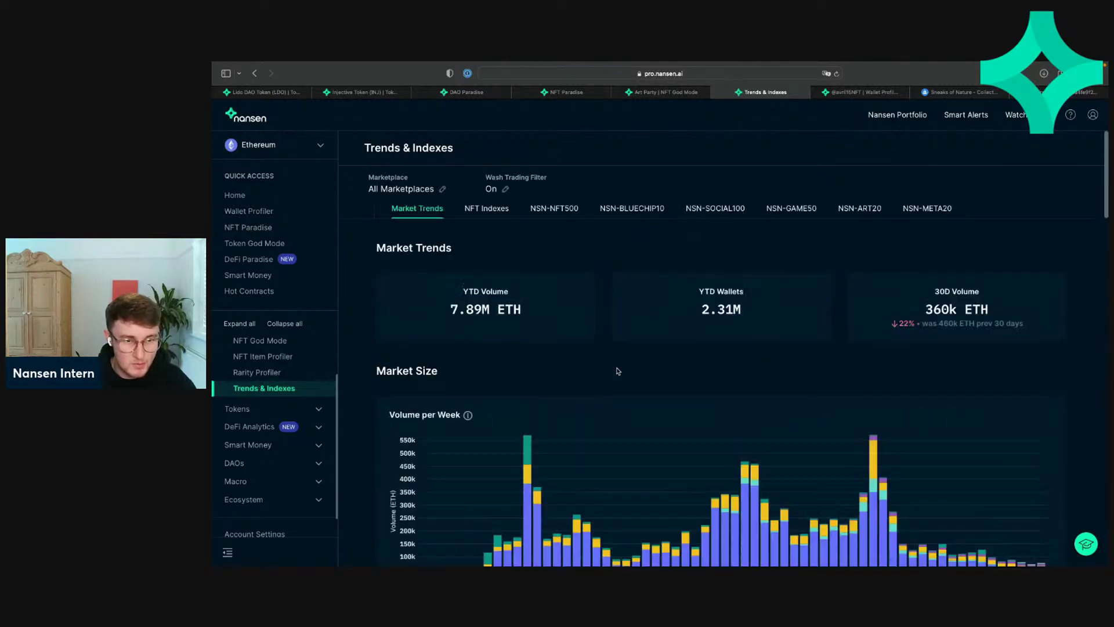
pyautogui.scroll(-5, 618, 371)
pyautogui.scroll(-15, 618, 371)
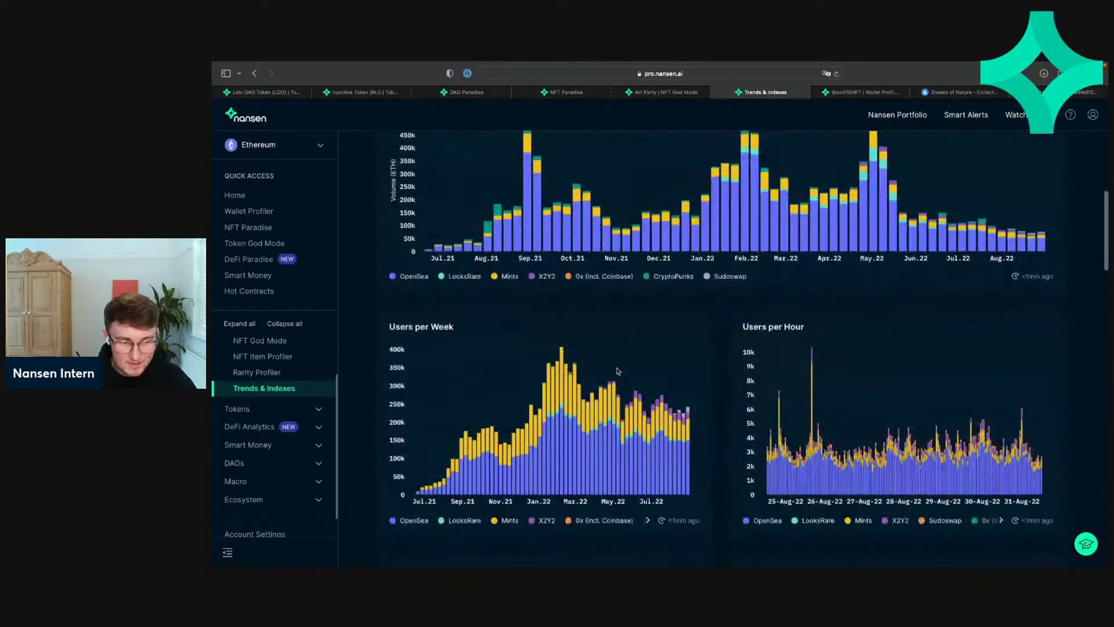
pyautogui.scroll(4, 618, 371)
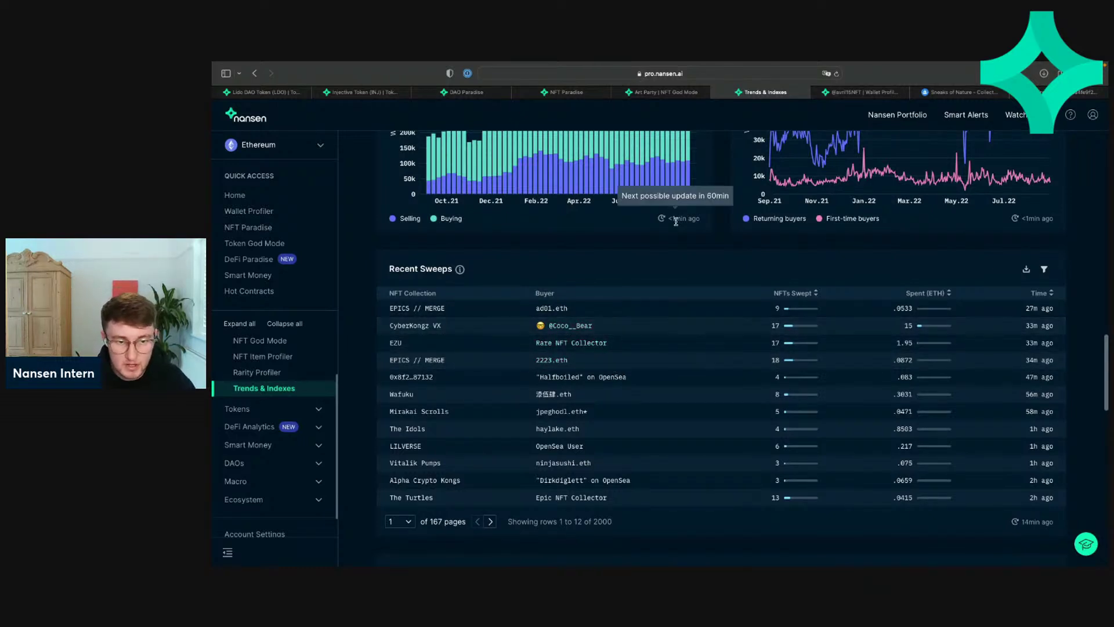
# Step: Mark CyberKongz VX's 17 NFTs and 15 ETH, then sort the sweeps by NFTs Swept, descending
pyautogui.doubleClick(772, 327)
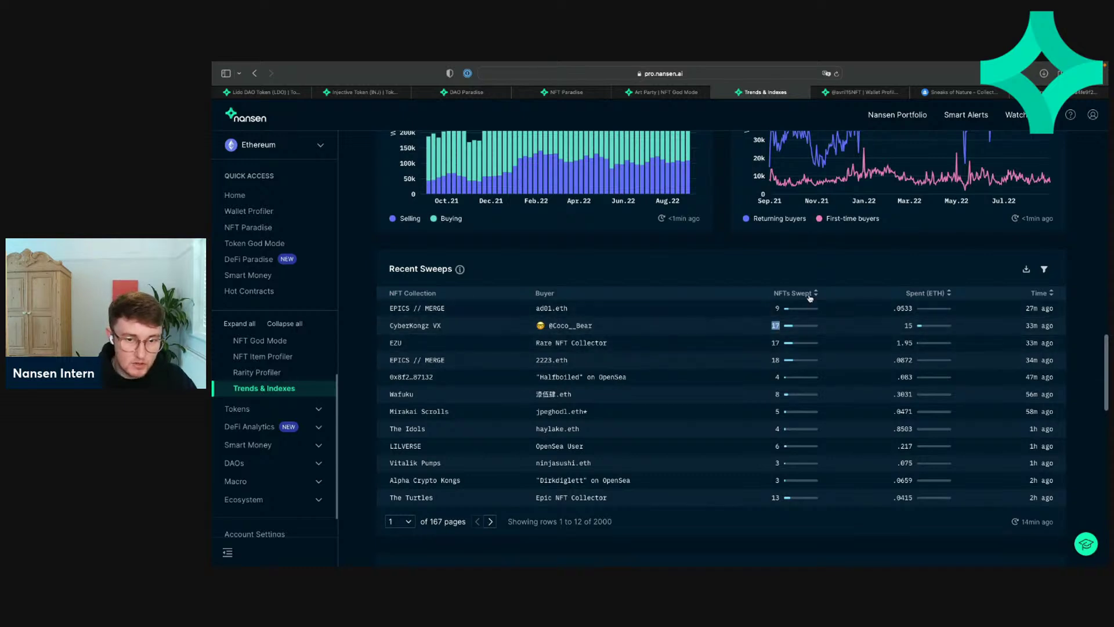
pyautogui.doubleClick(906, 326)
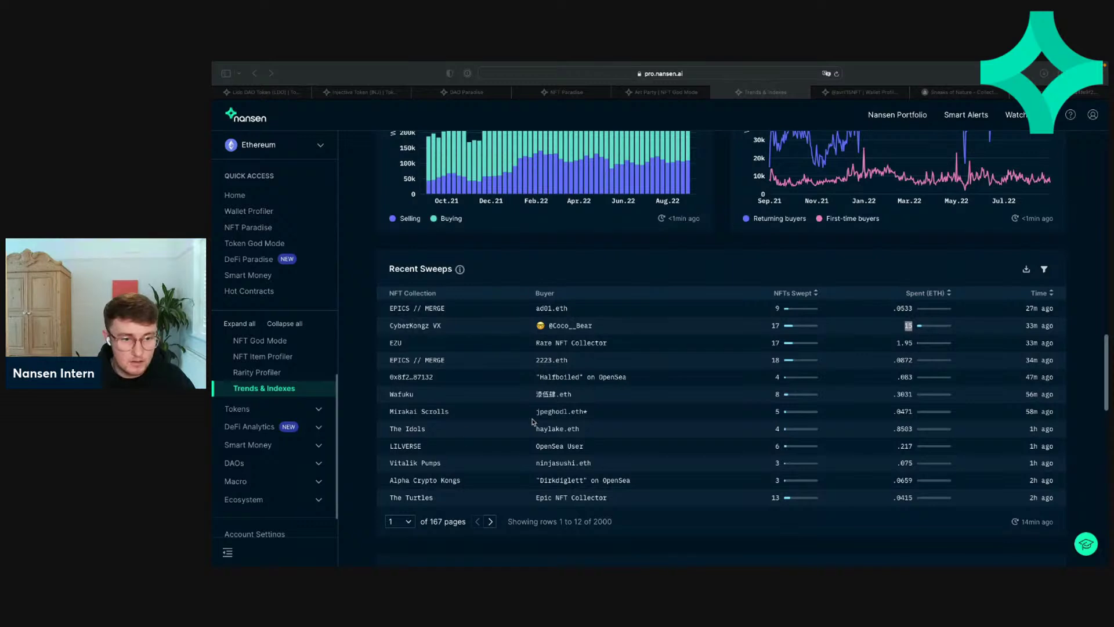
pyautogui.click(532, 258)
pyautogui.scroll(-2, 492, 351)
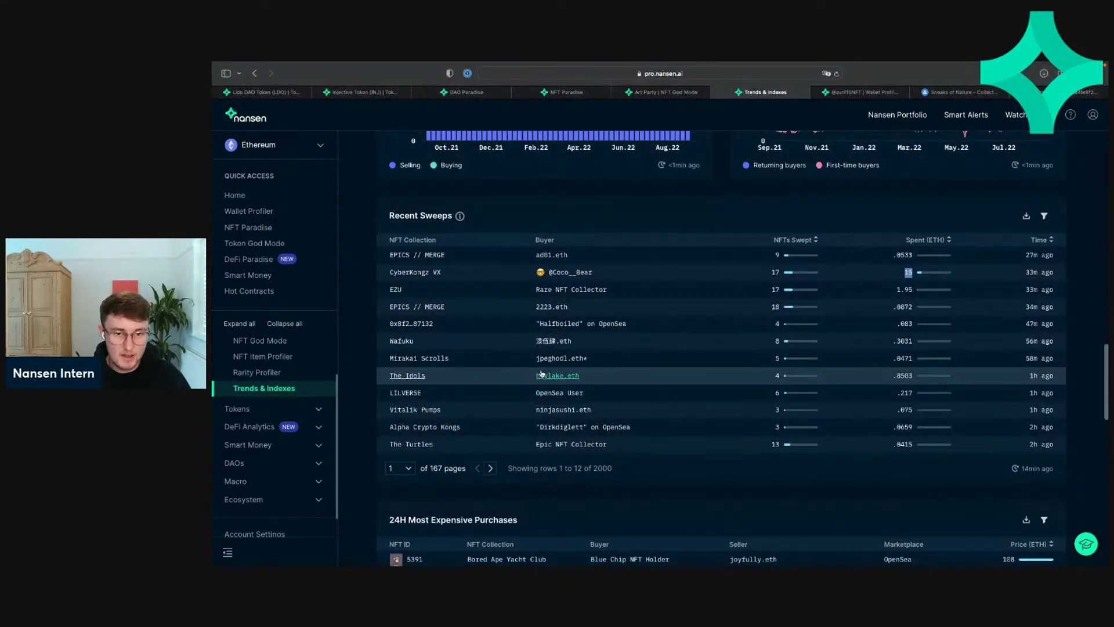
pyautogui.click(810, 240)
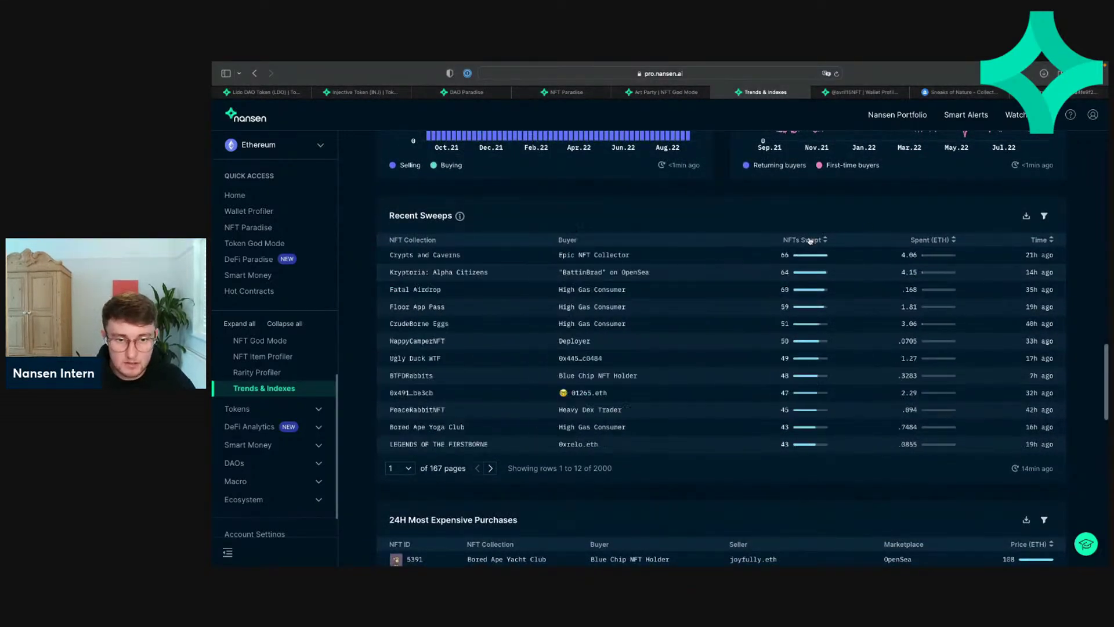
# Step: Try sort orders on the Recent Sweeps table, ending sorted by ETH spent, highest first
pyautogui.click(930, 240)
pyautogui.click(812, 240)
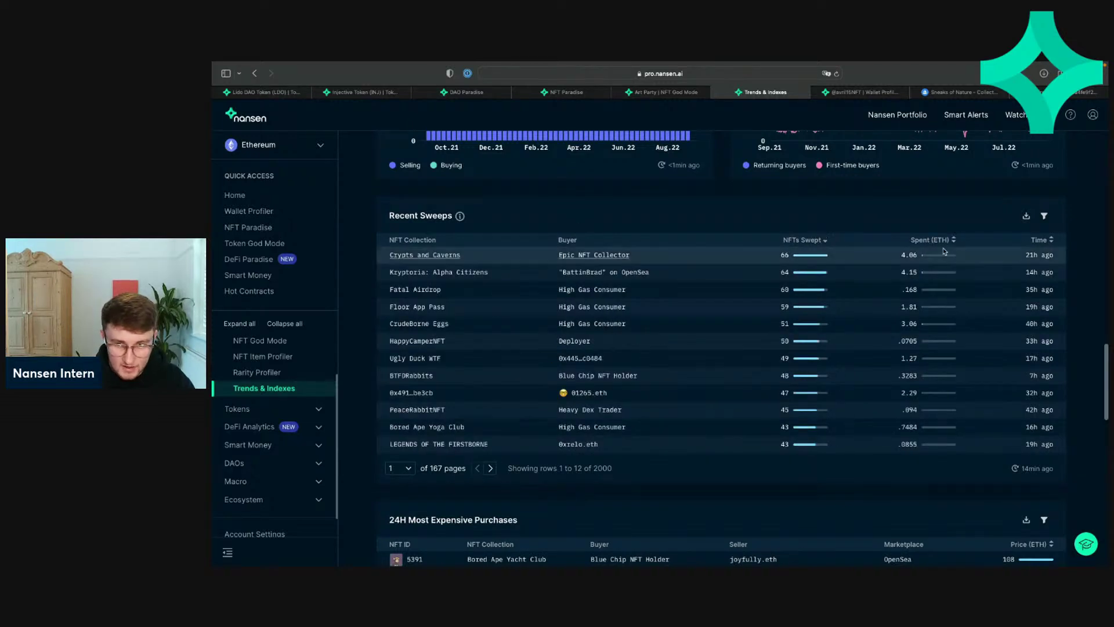
pyautogui.click(489, 469)
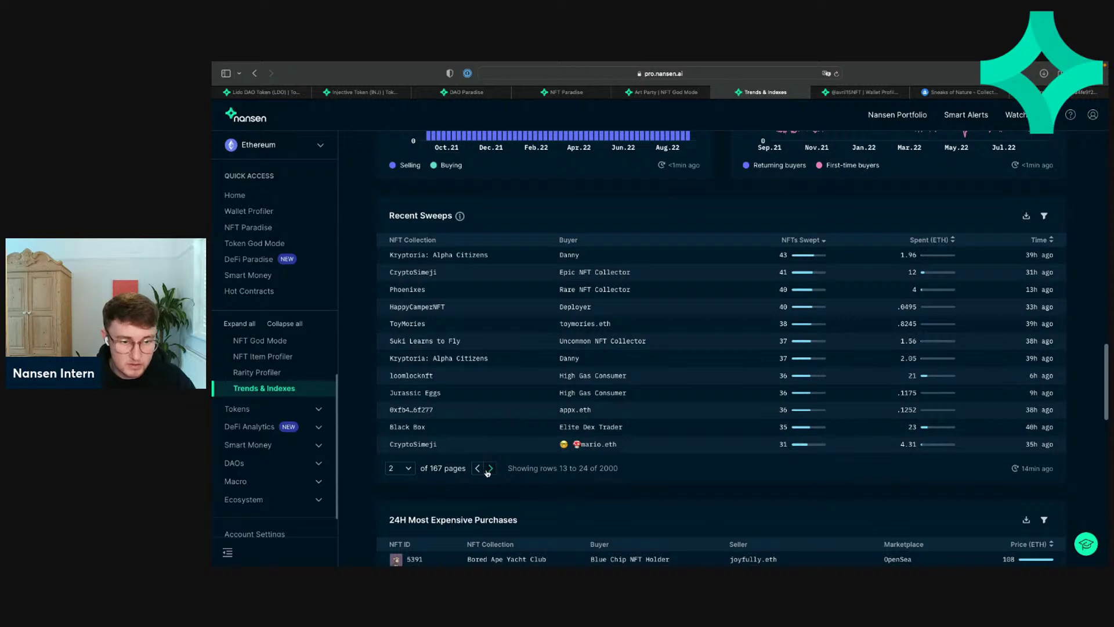
pyautogui.click(478, 468)
pyautogui.click(945, 242)
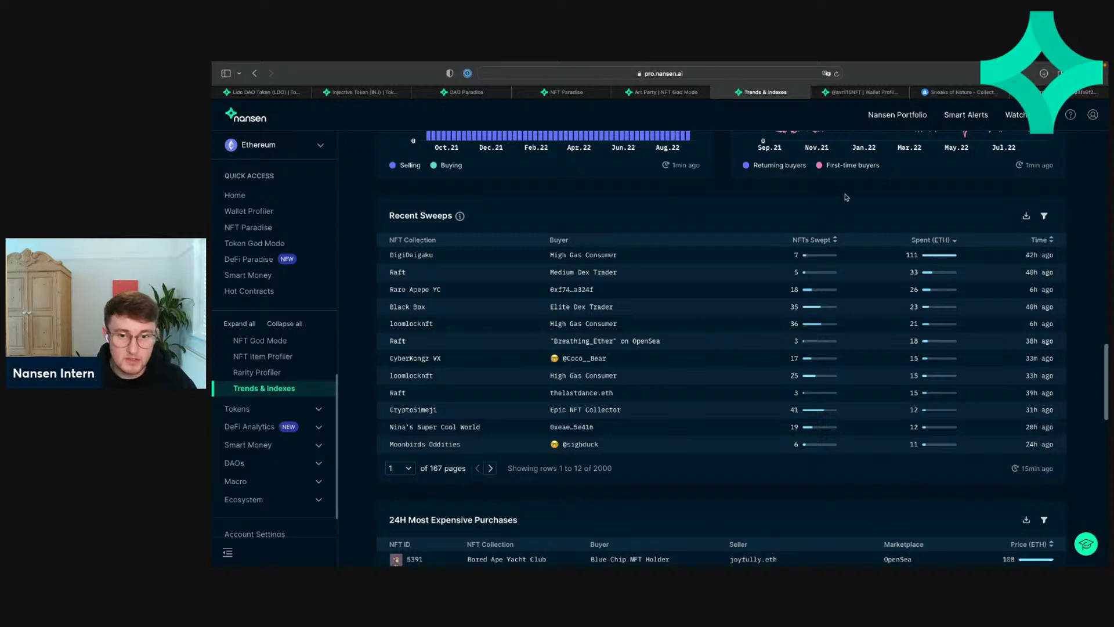
pyautogui.click(924, 239)
pyautogui.click(925, 239)
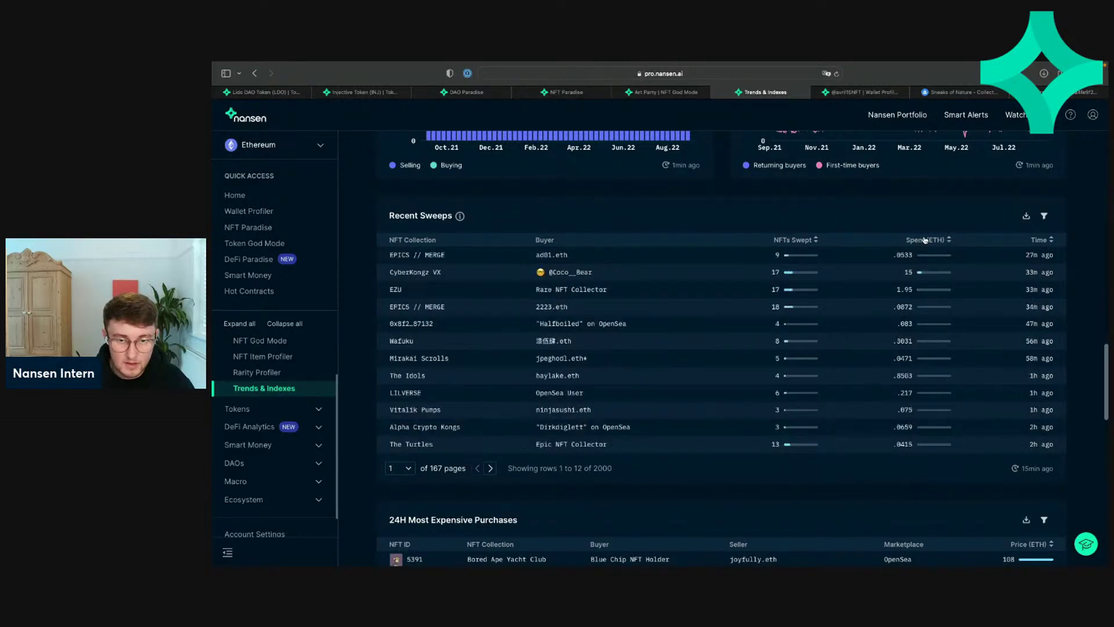
pyautogui.click(924, 240)
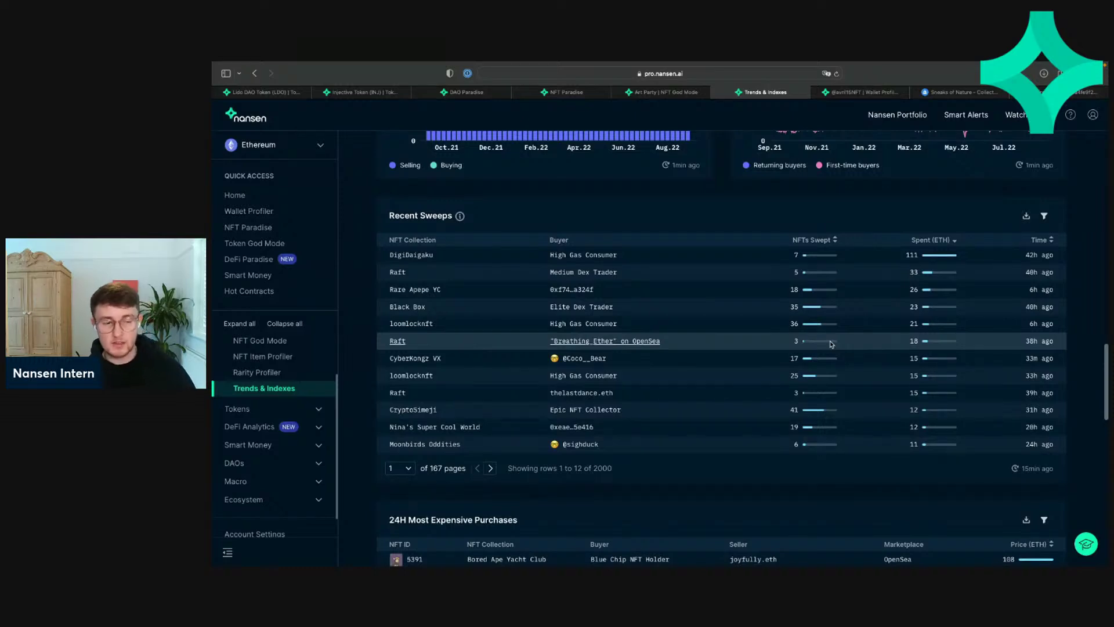
# Step: Page among the first three pages of sweeps, then sort the table by Time
pyautogui.click(491, 469)
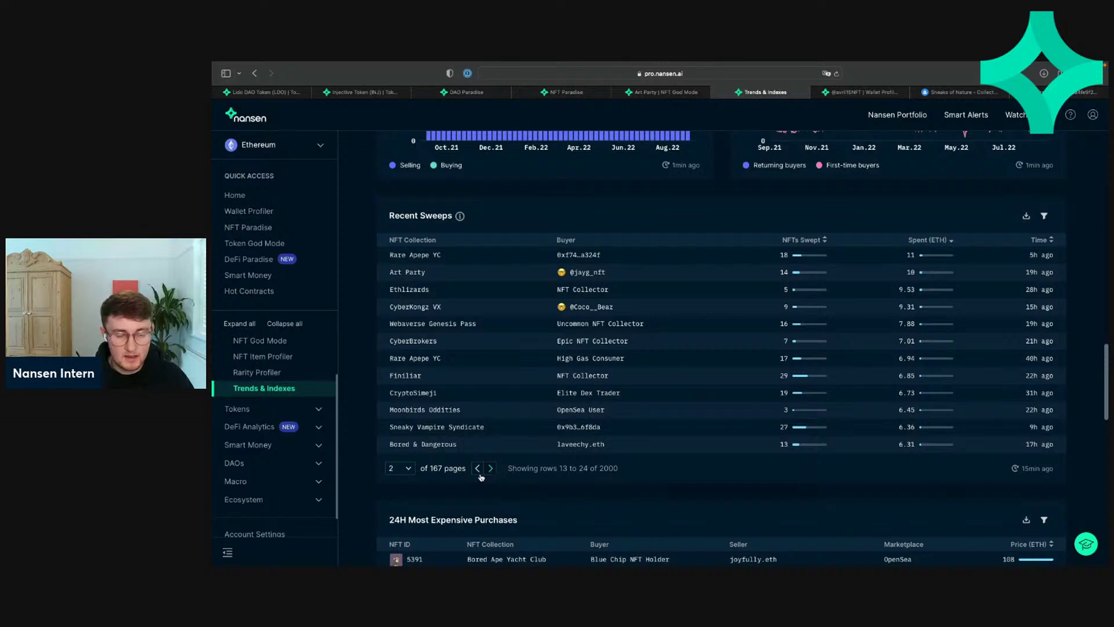
pyautogui.click(476, 469)
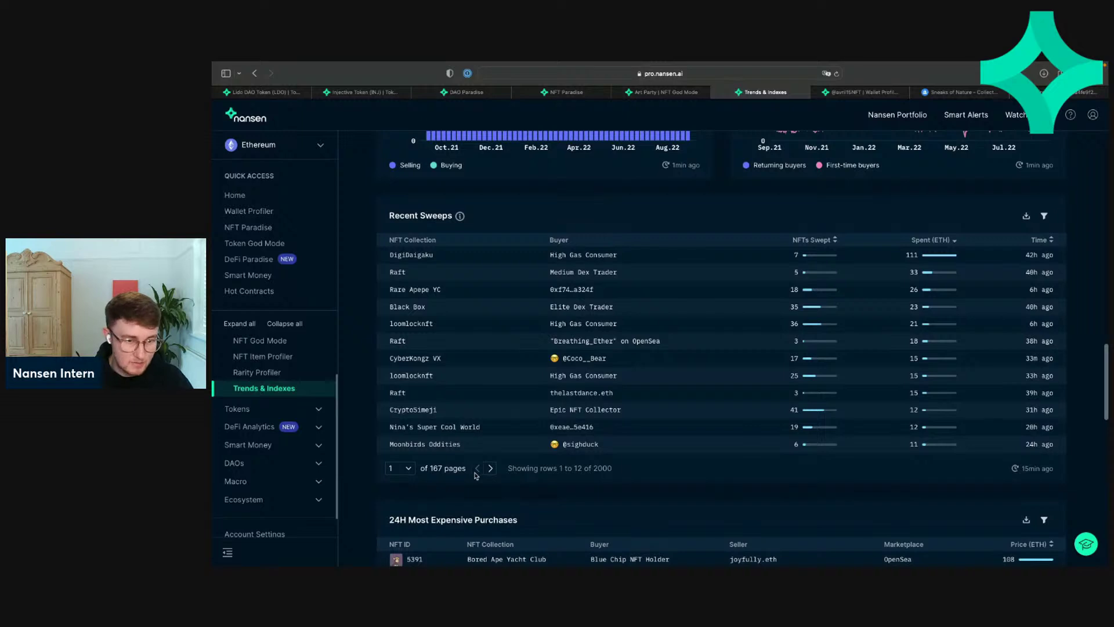
pyautogui.click(491, 468)
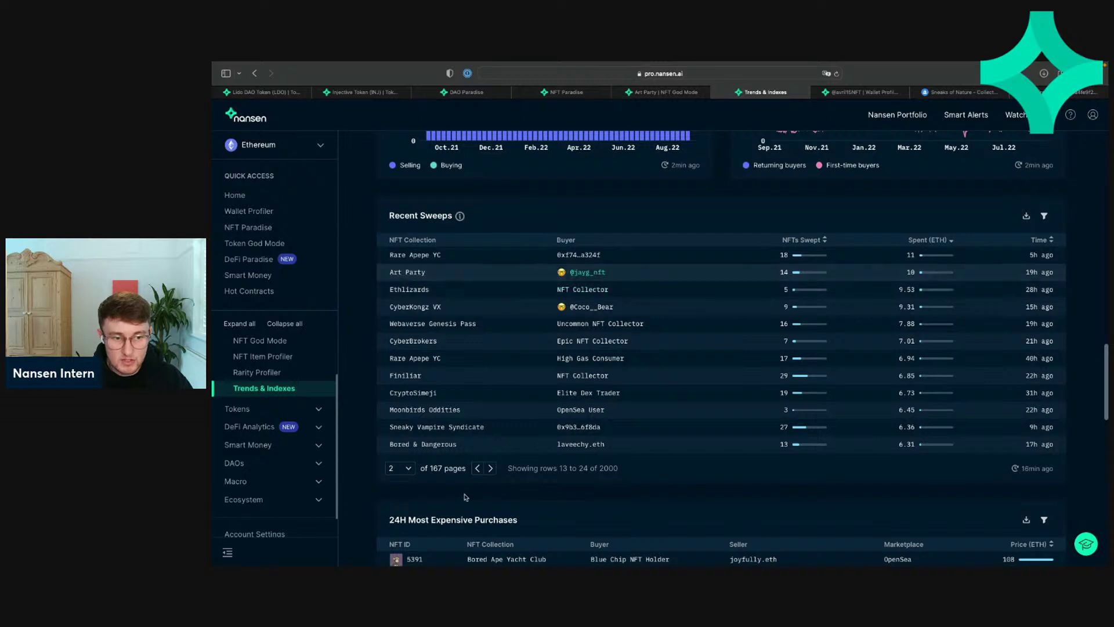
pyautogui.click(476, 468)
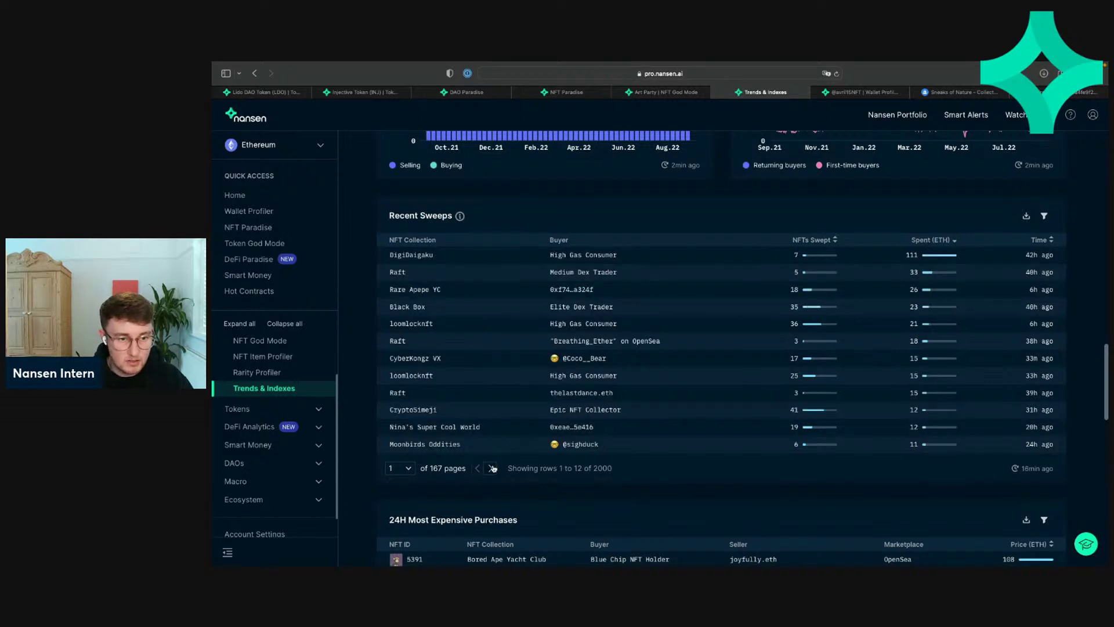
pyautogui.click(490, 469)
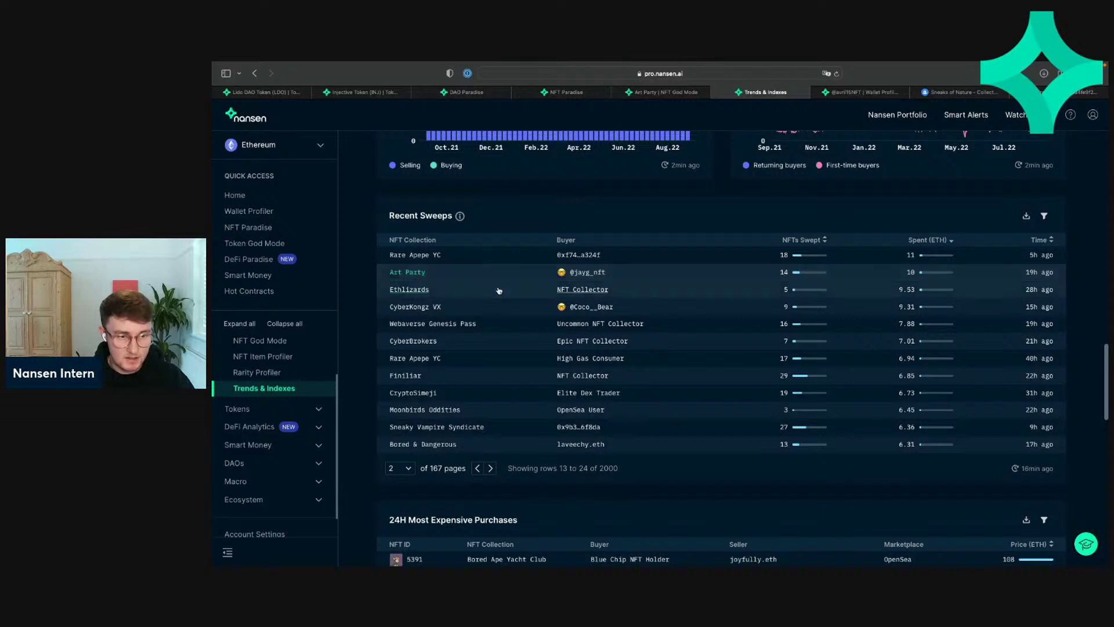
pyautogui.click(478, 469)
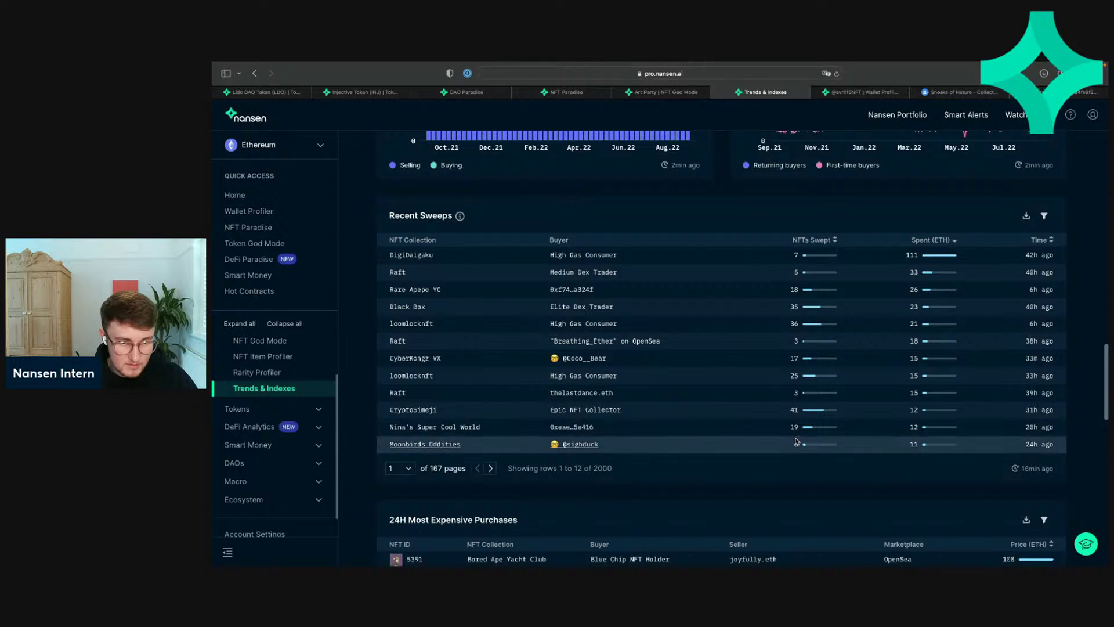
pyautogui.click(491, 468)
pyautogui.click(490, 468)
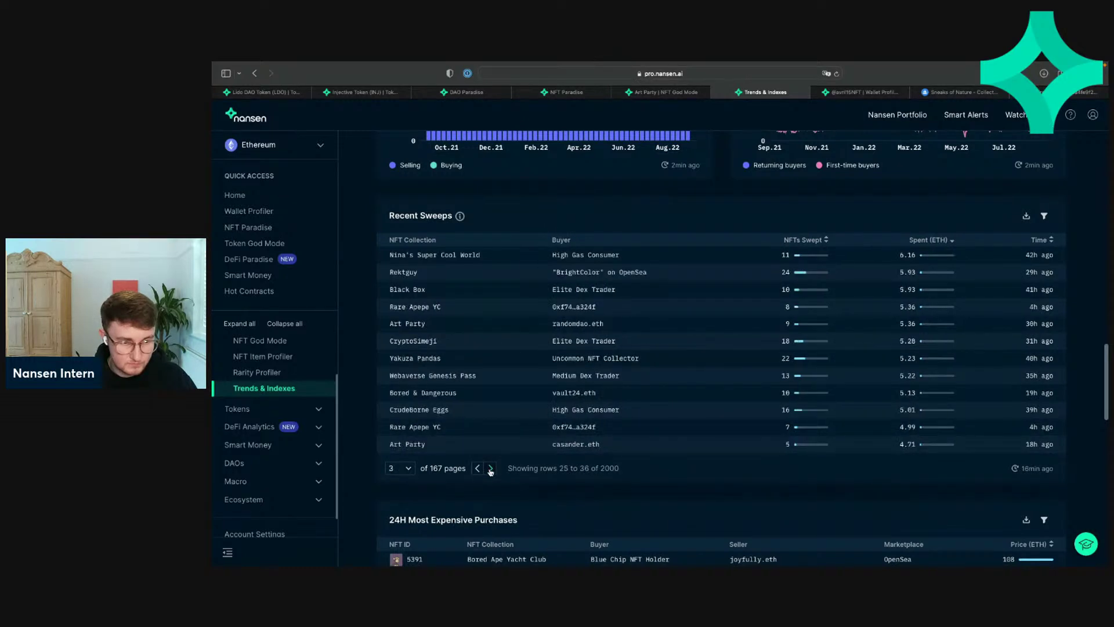
pyautogui.click(480, 469)
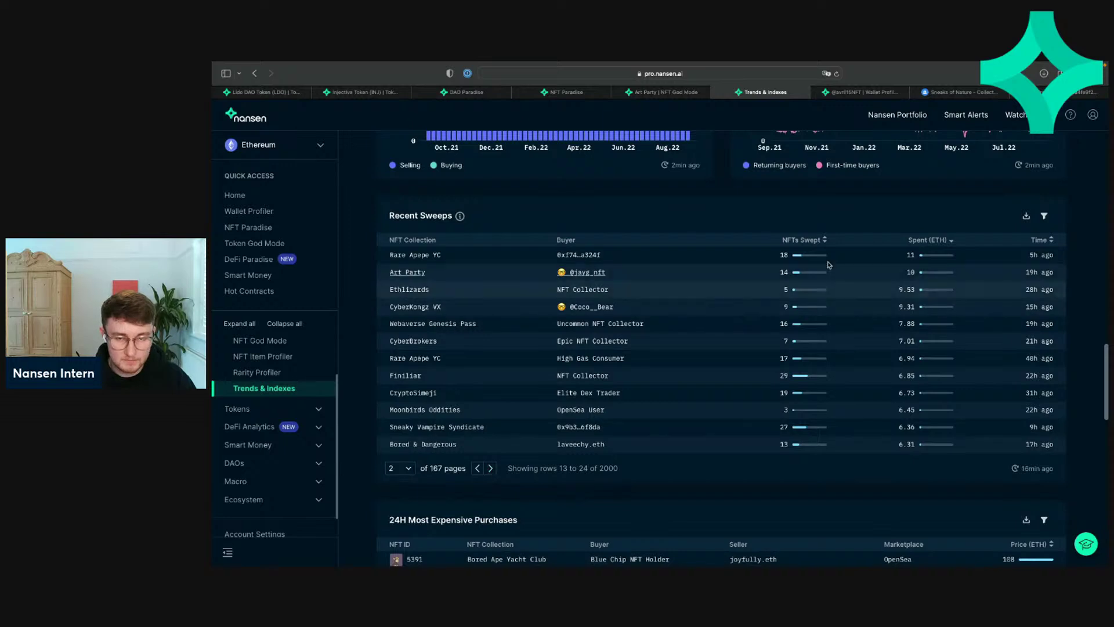
pyautogui.click(1052, 241)
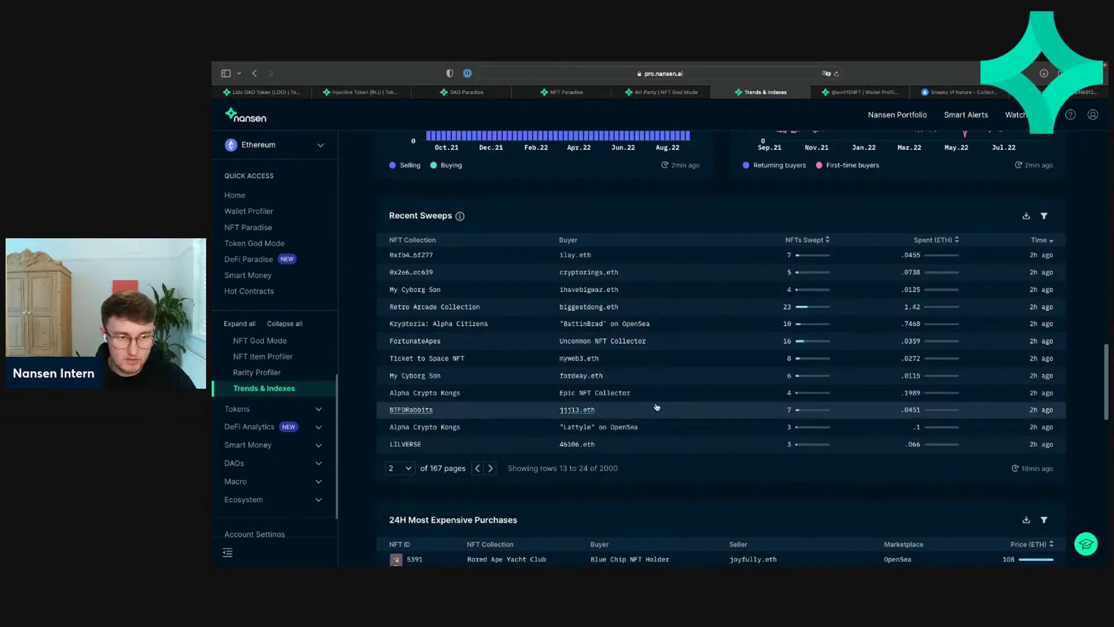
# Step: Return to the first page of time-sorted sweeps, clear the stray selection, and show page 2
pyautogui.tripleClick(480, 471)
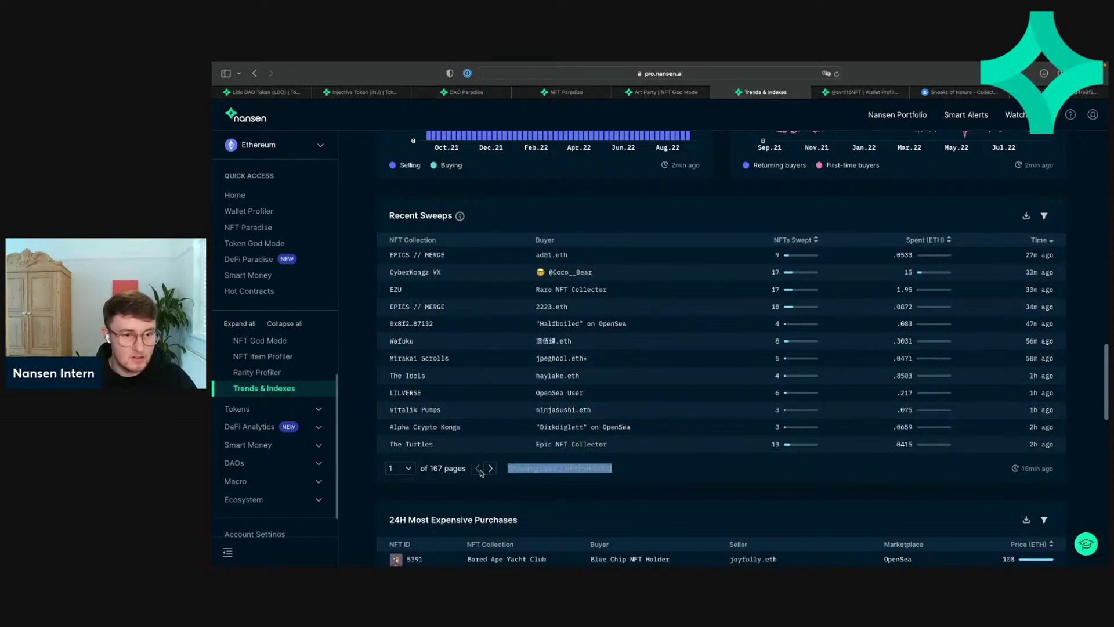
pyautogui.click(393, 189)
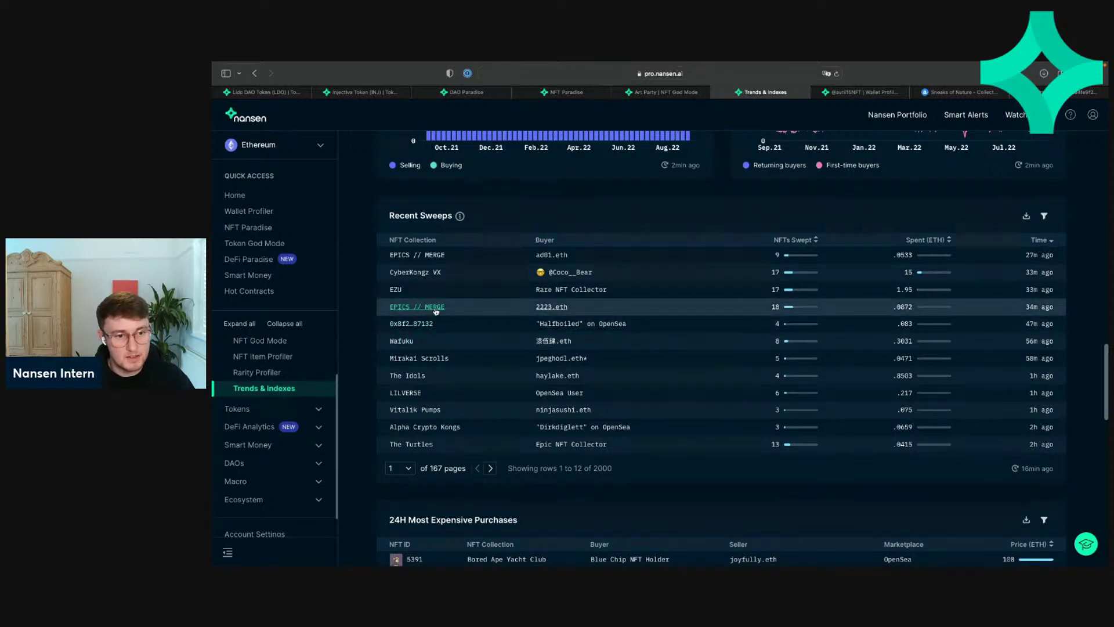
pyautogui.click(490, 469)
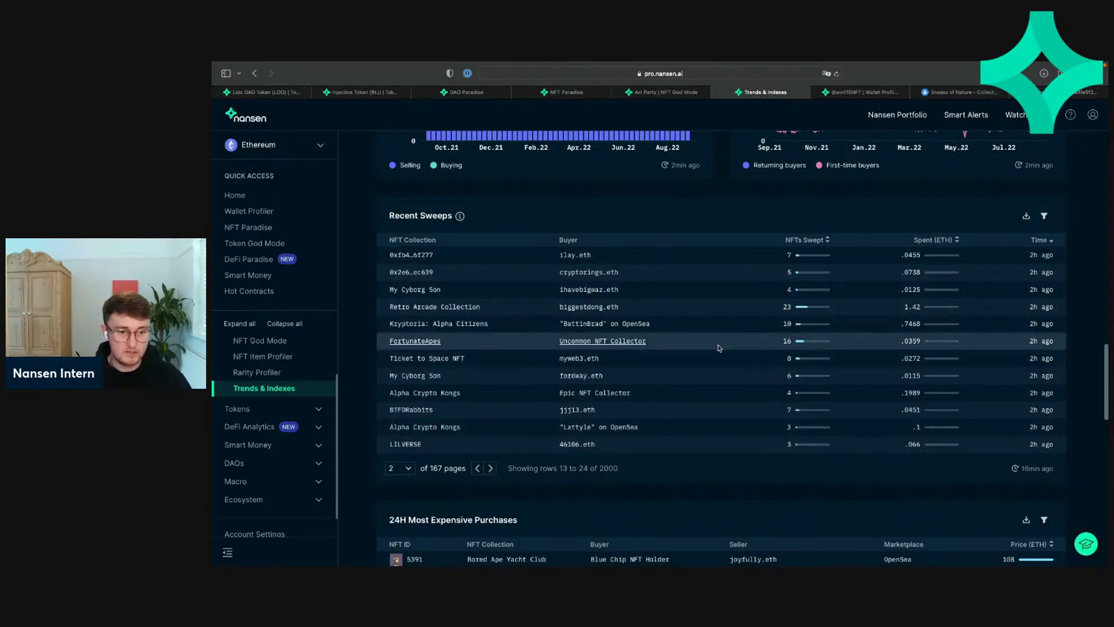
pyautogui.scroll(2, 714, 357)
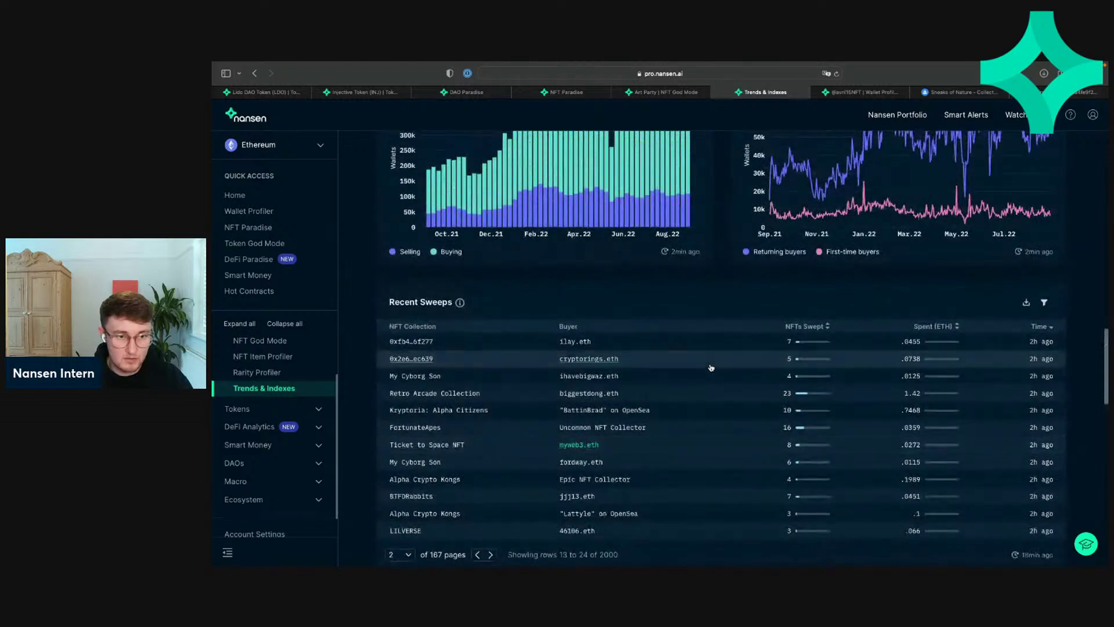
pyautogui.scroll(-2, 711, 367)
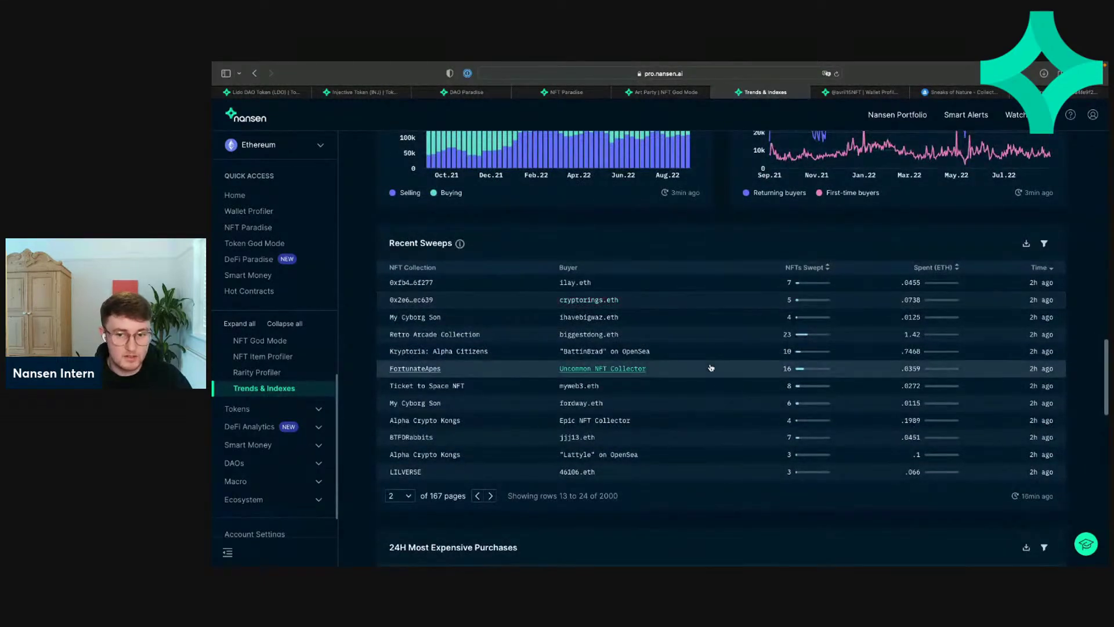
pyautogui.scroll(-7, 719, 364)
pyautogui.scroll(-3, 724, 360)
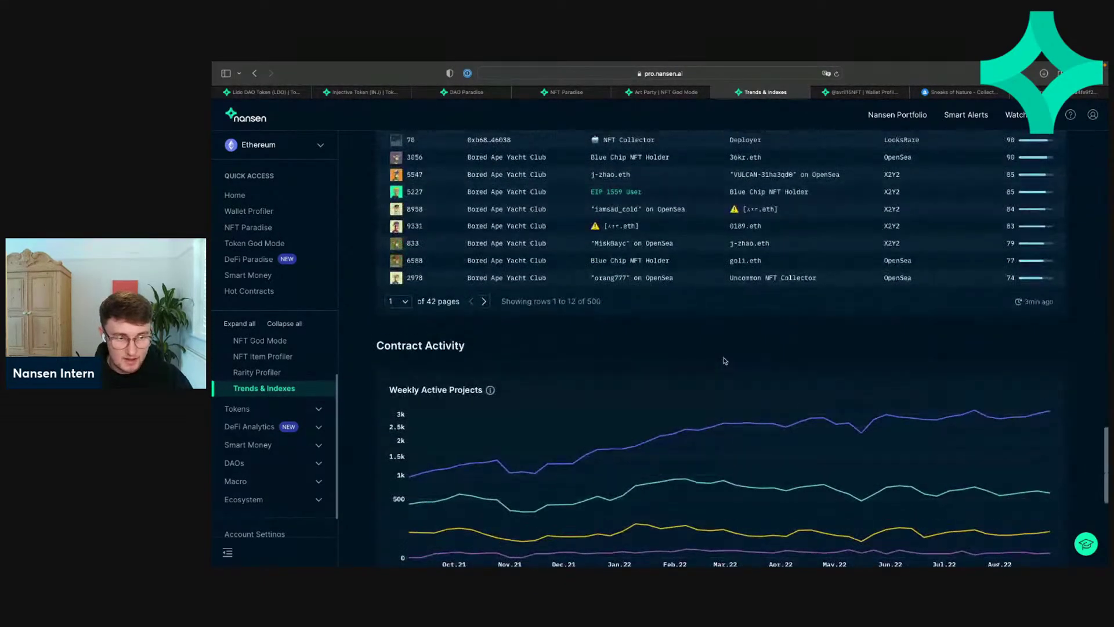
pyautogui.scroll(6, 724, 360)
pyautogui.scroll(2, 724, 360)
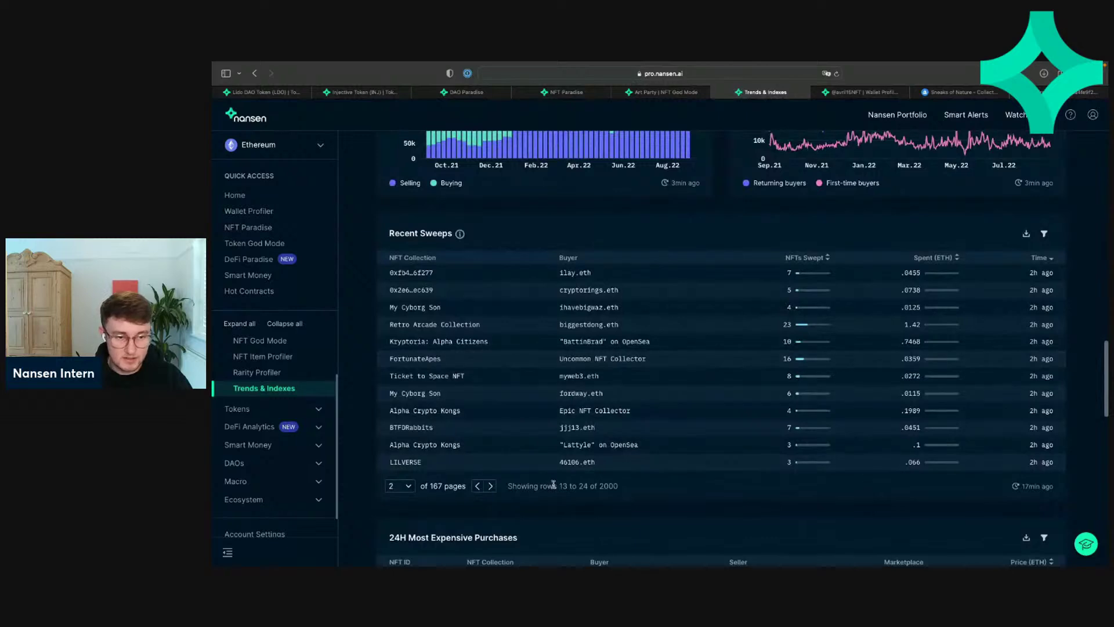
# Step: Page forward to page 7, back to page 2, then forward to page 5 (rows 49–60)
pyautogui.click(491, 488)
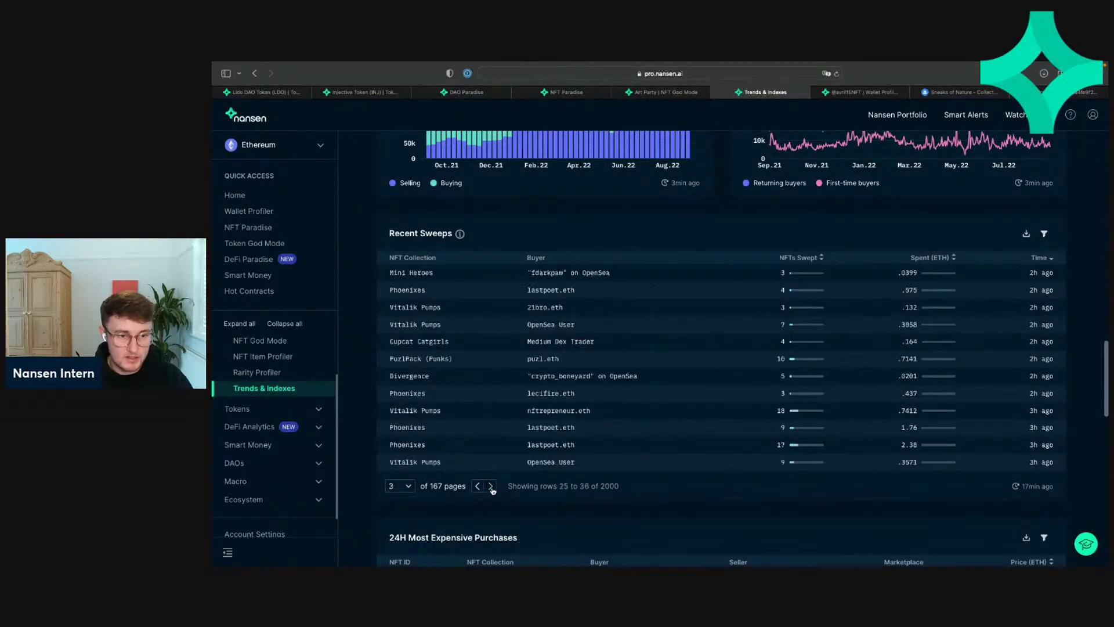
pyautogui.click(491, 487)
pyautogui.click(491, 485)
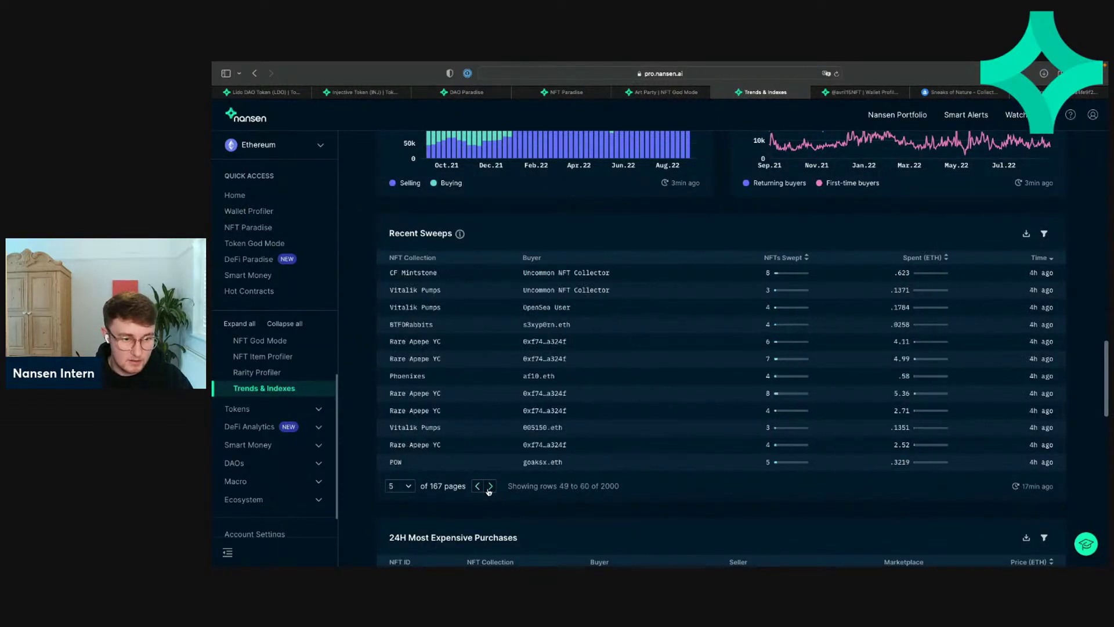
pyautogui.click(491, 485)
pyautogui.click(491, 486)
pyautogui.click(477, 486)
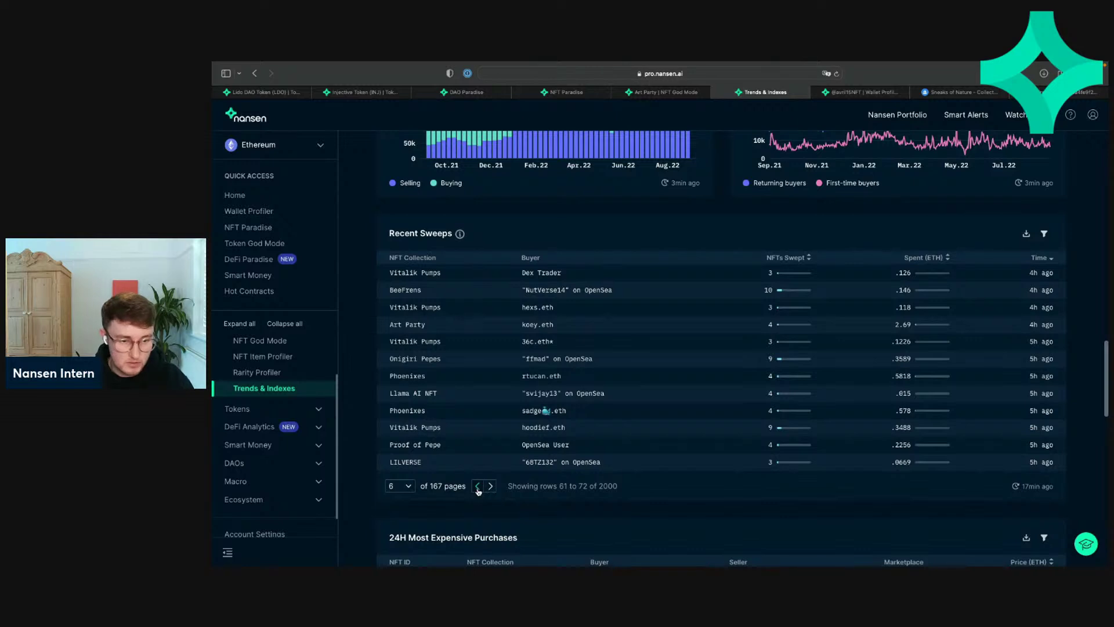
pyautogui.click(477, 486)
pyautogui.click(477, 486)
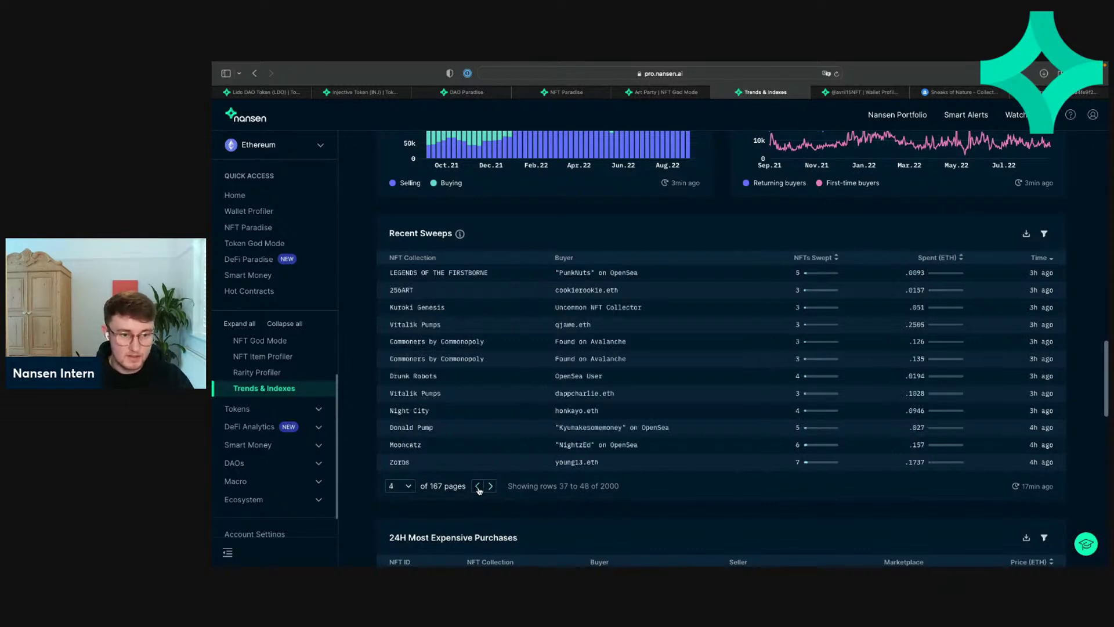
pyautogui.click(478, 486)
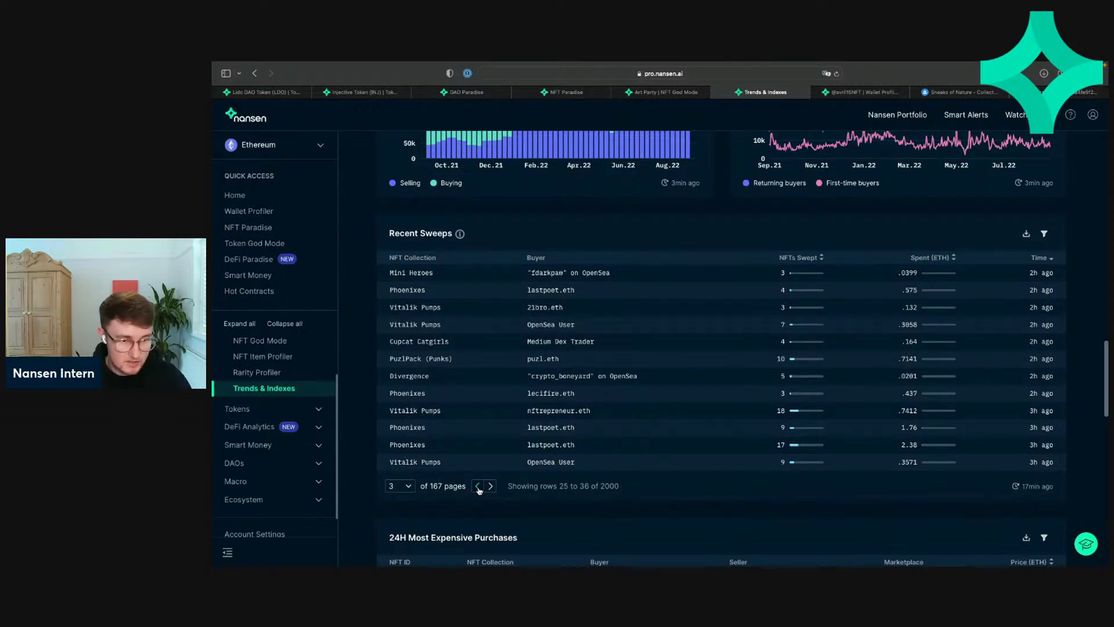
pyautogui.click(477, 486)
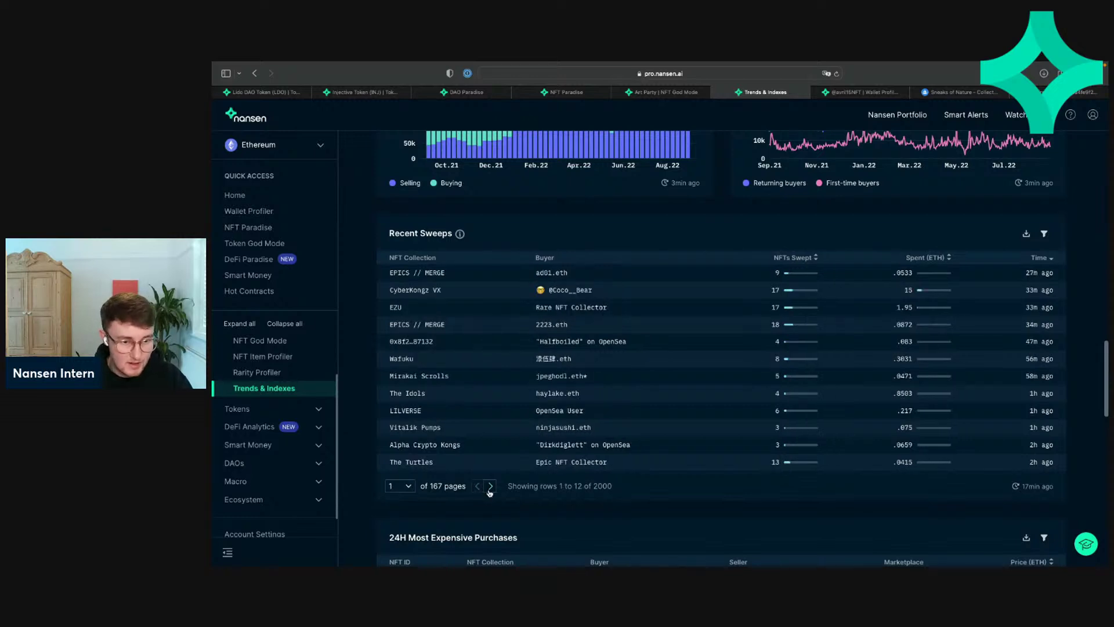
pyautogui.click(490, 487)
pyautogui.click(490, 486)
pyautogui.click(490, 486)
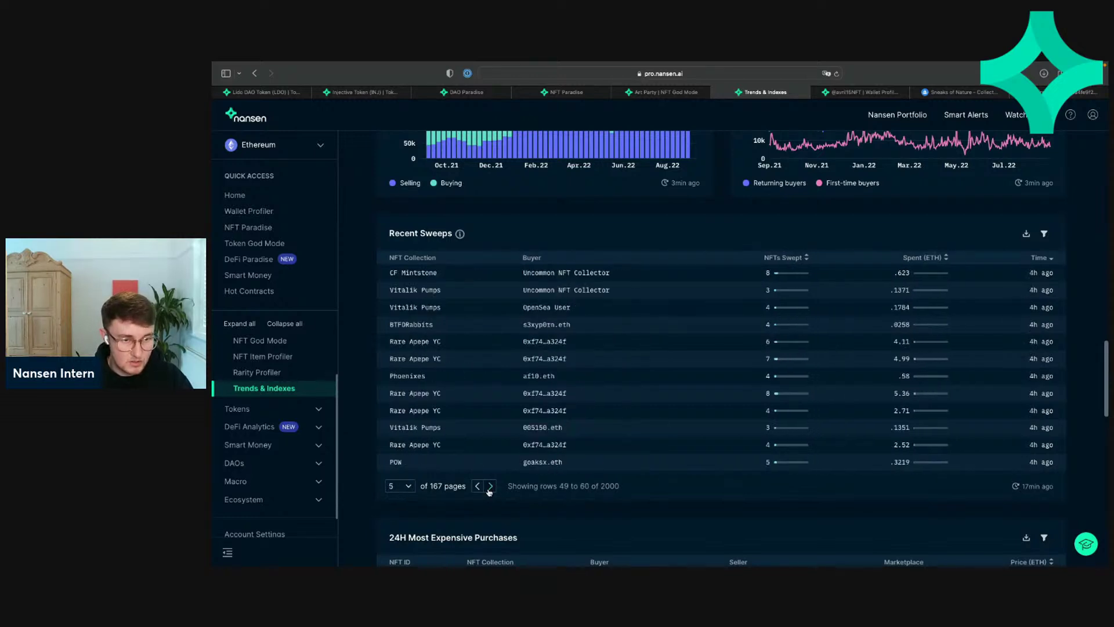
# Step: Visit the NFT Paradise, Injective and Lido DAO pages, then open the Smart Money overview
pyautogui.scroll(15, 551, 226)
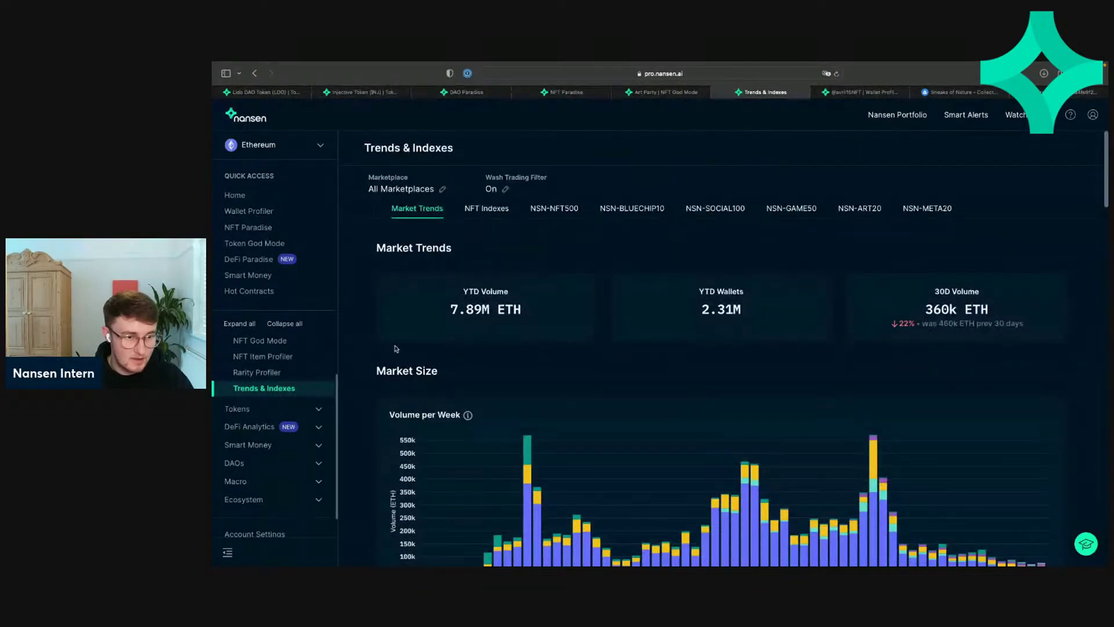
pyautogui.scroll(2, 293, 372)
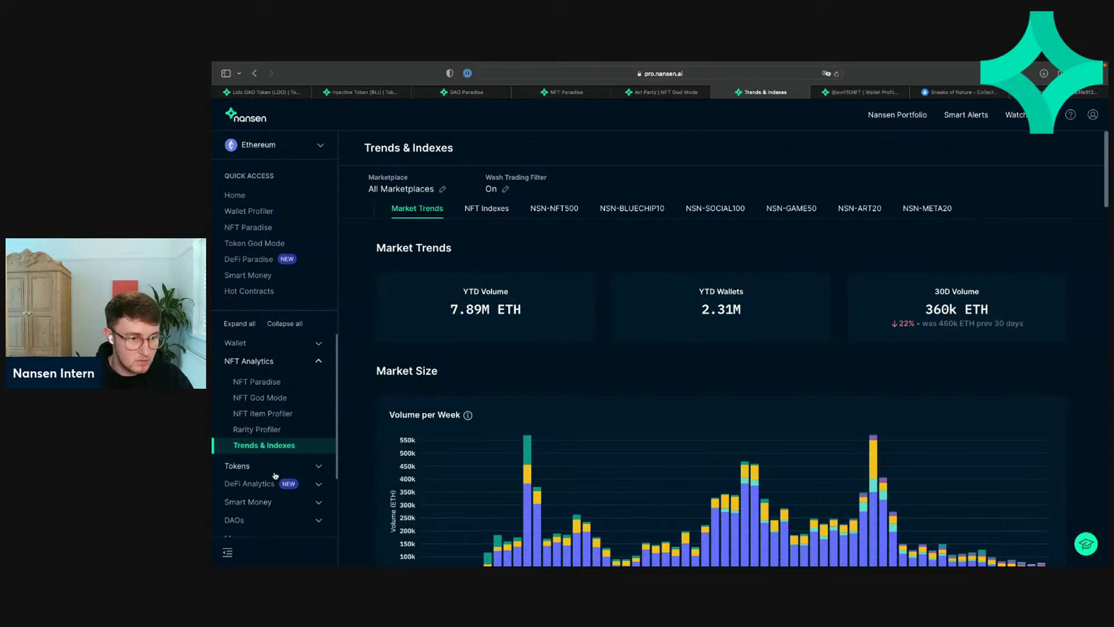
pyautogui.scroll(-2, 277, 458)
pyautogui.scroll(3, 280, 443)
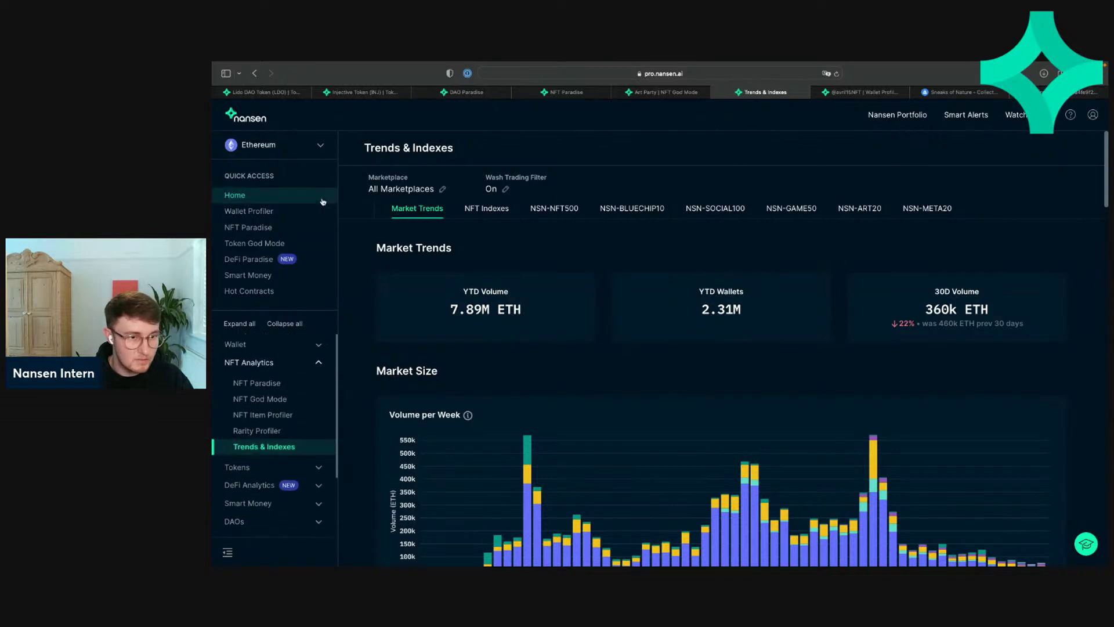
pyautogui.click(268, 228)
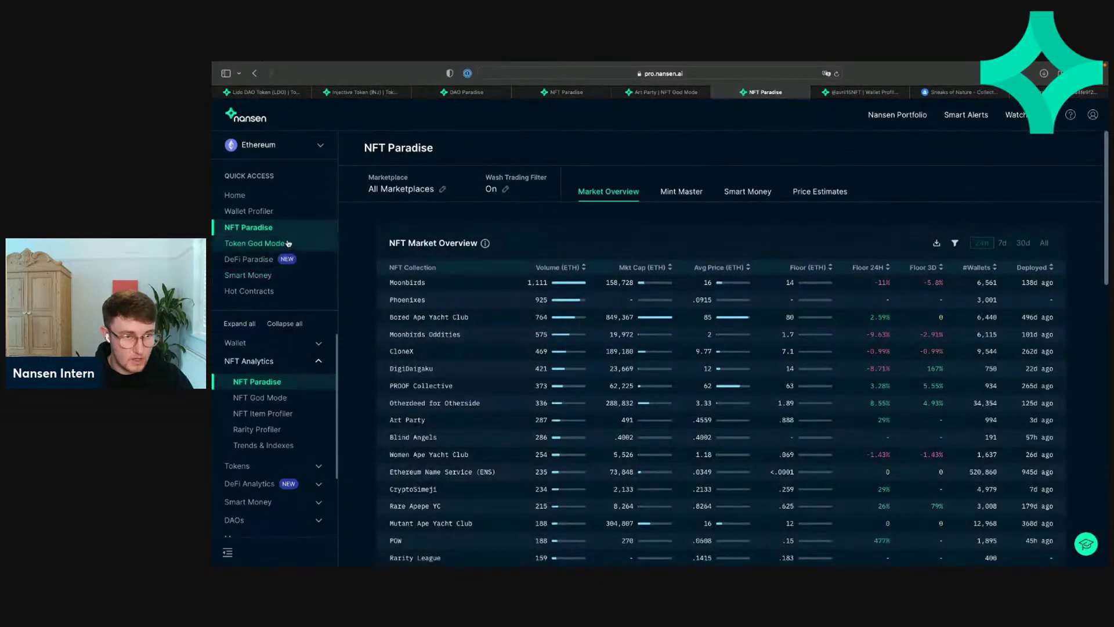
pyautogui.click(361, 92)
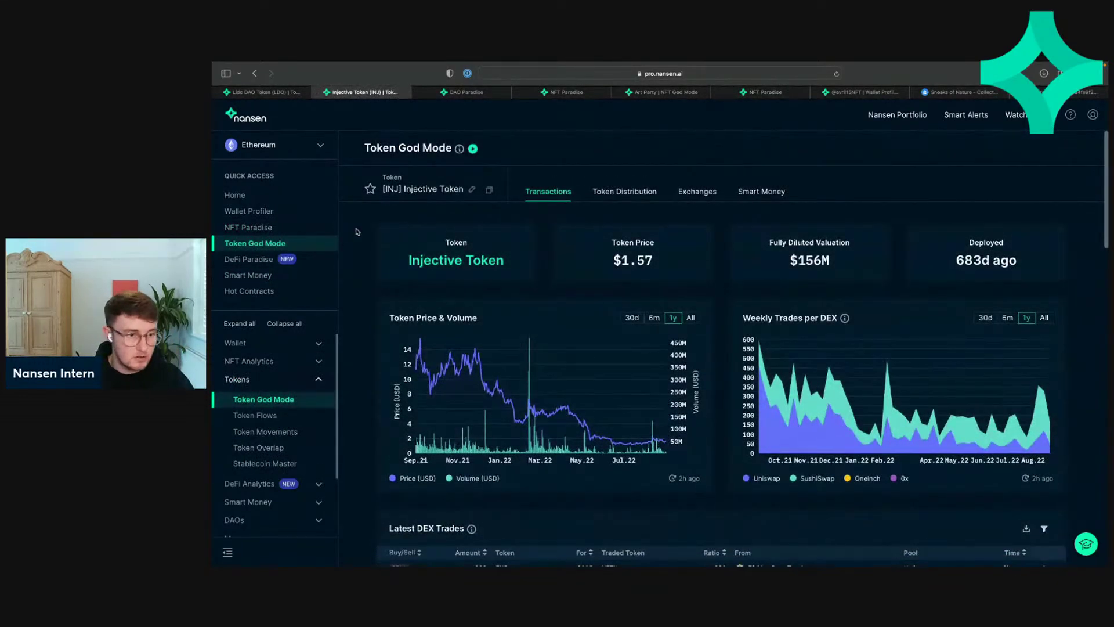
pyautogui.click(266, 94)
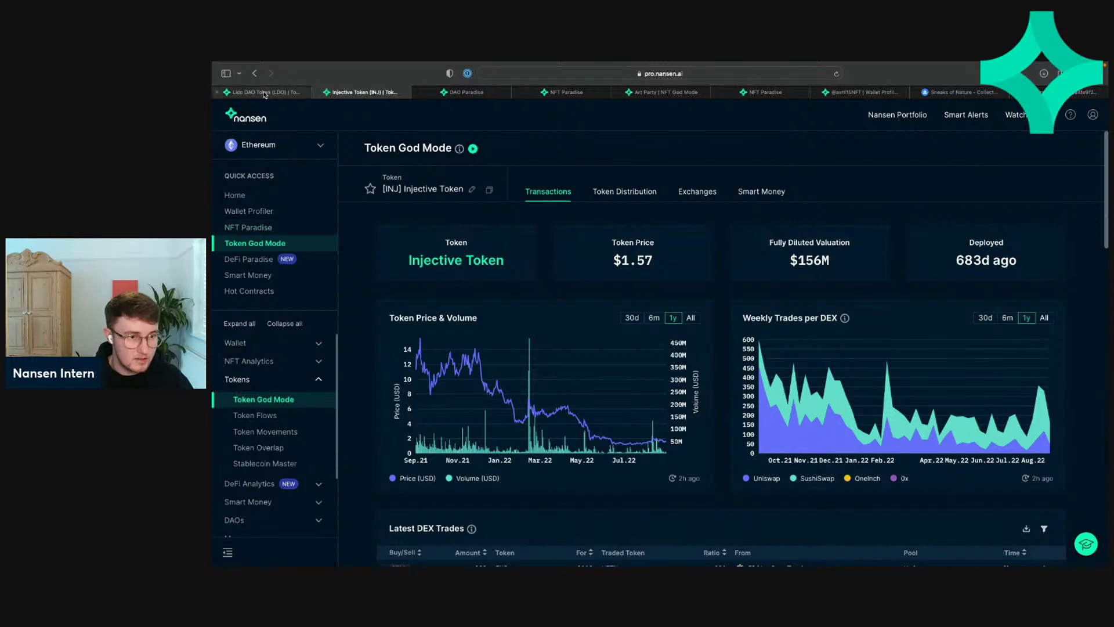
pyautogui.click(275, 276)
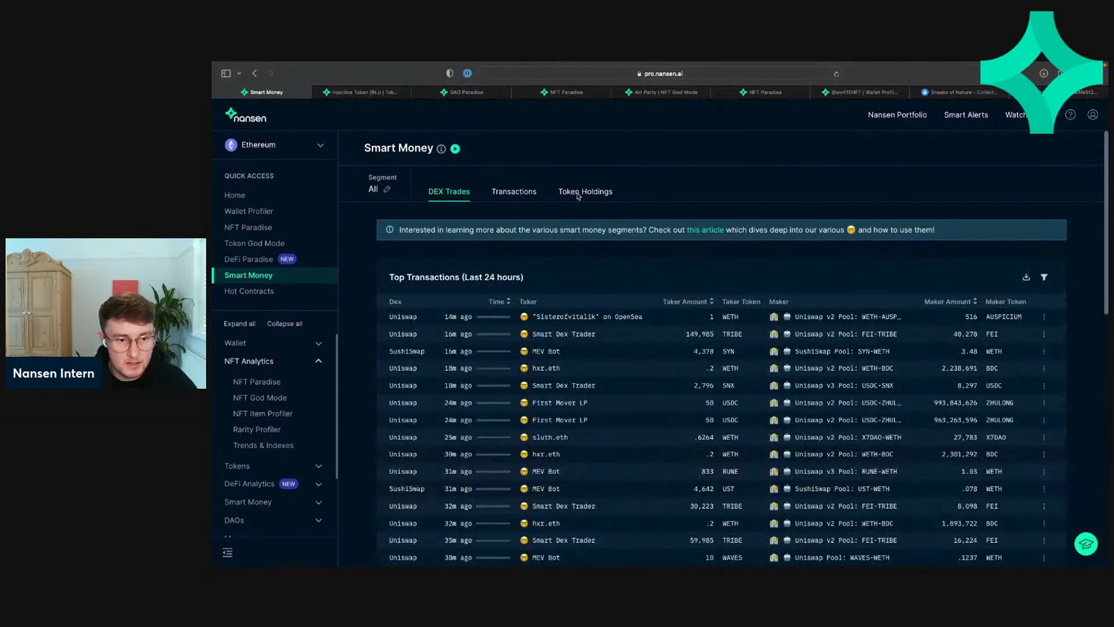
# Step: Close the leftover NFT and DAO Paradise tabs and show Token Holdings, bringing up USDC's open options
pyautogui.click(518, 92)
pyautogui.click(518, 93)
pyautogui.click(518, 95)
pyautogui.click(518, 95)
pyautogui.click(518, 95)
pyautogui.click(518, 94)
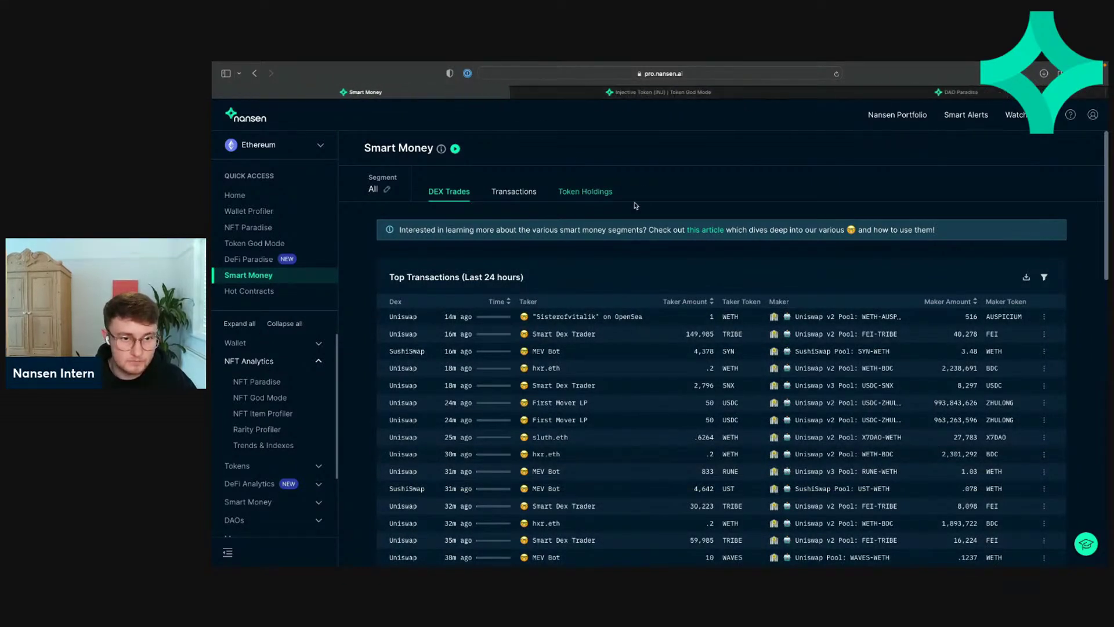
pyautogui.click(585, 196)
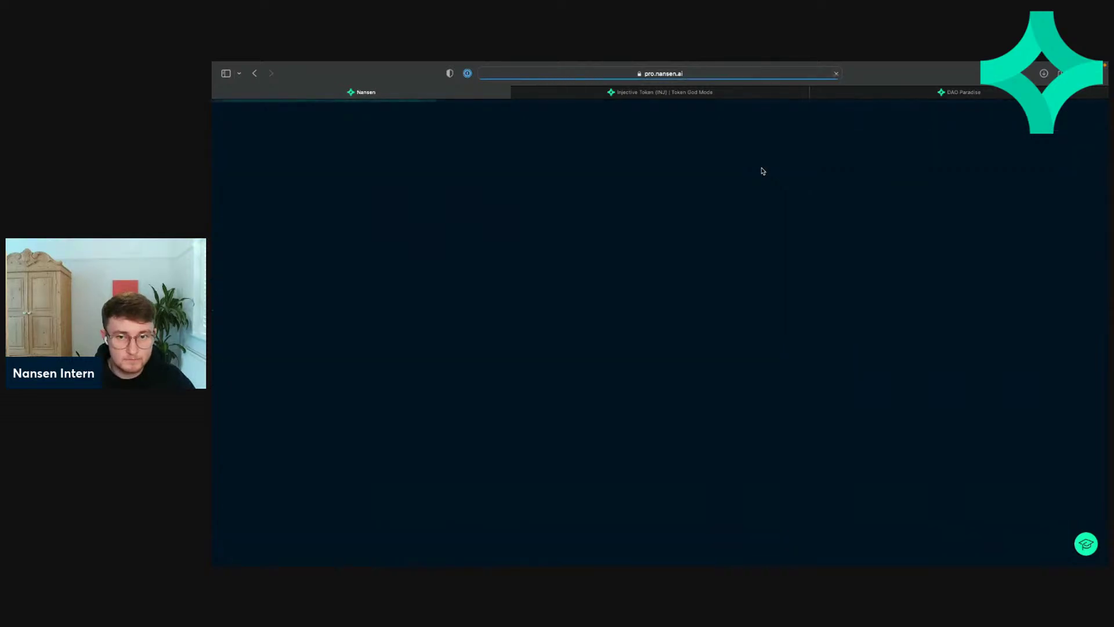
pyautogui.click(816, 93)
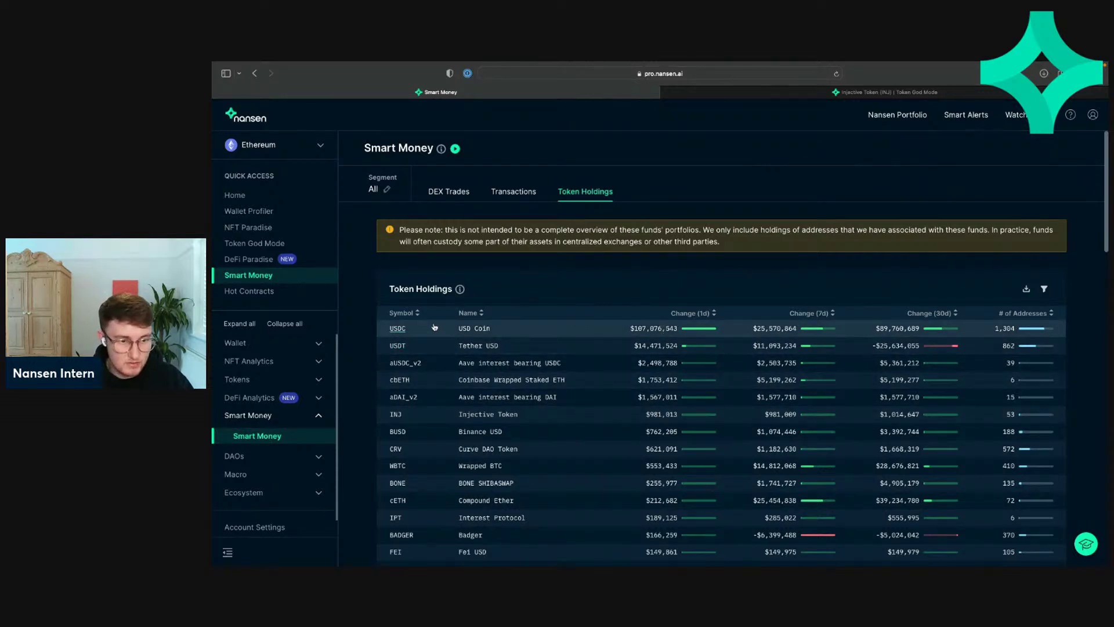
pyautogui.click(399, 329)
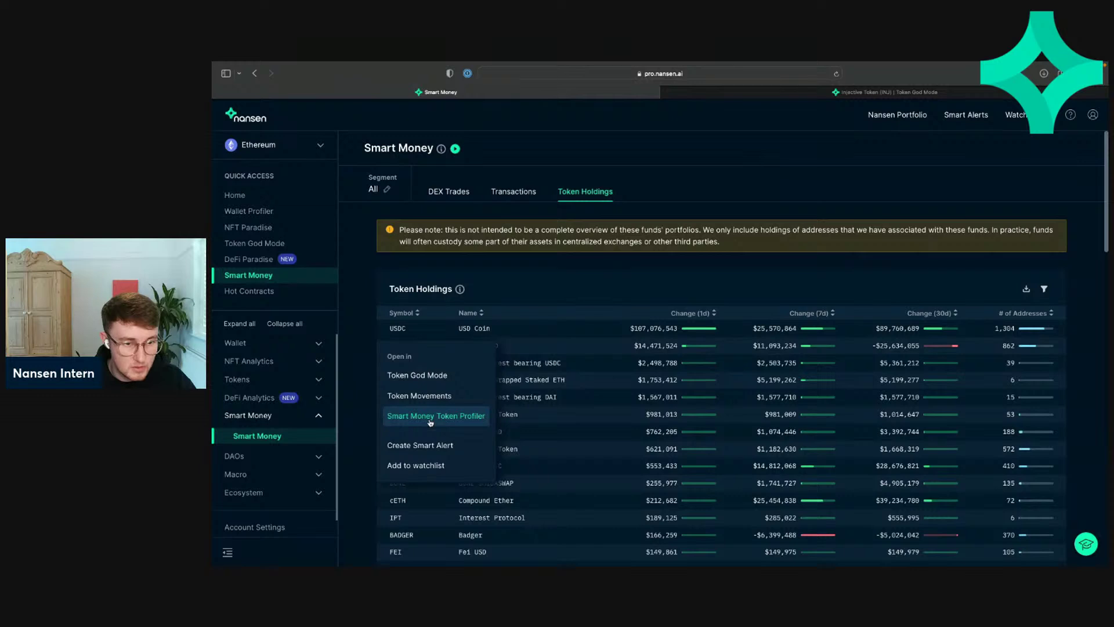
# Step: Open USDC in the Smart Money Token Profiler and scroll its holdings table
pyautogui.click(430, 417)
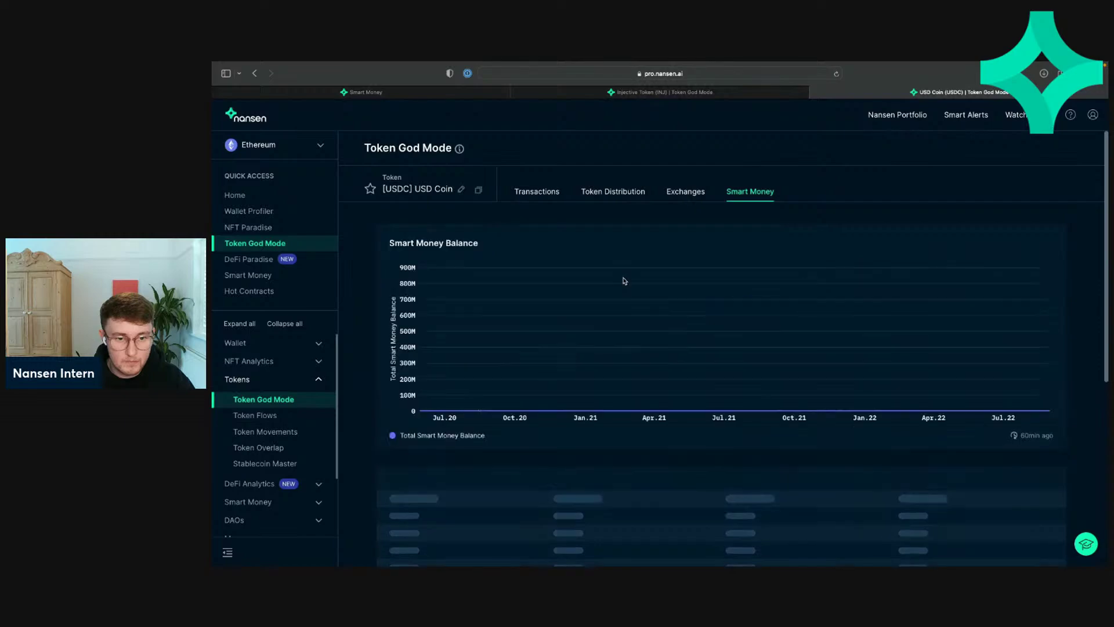
pyautogui.scroll(-3, 644, 348)
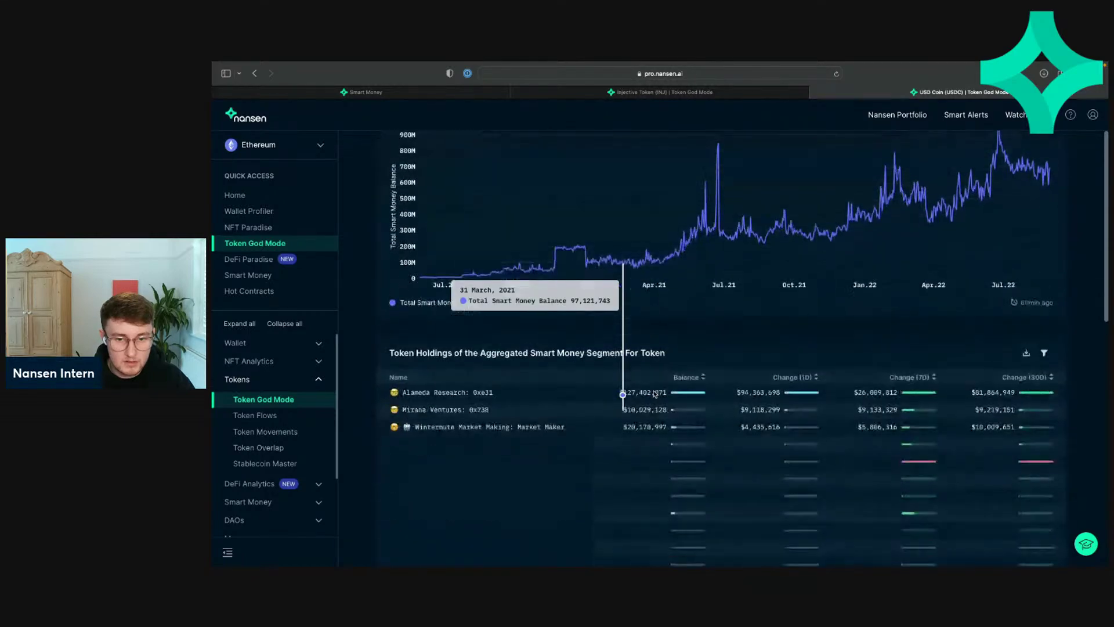
pyautogui.scroll(-8, 654, 390)
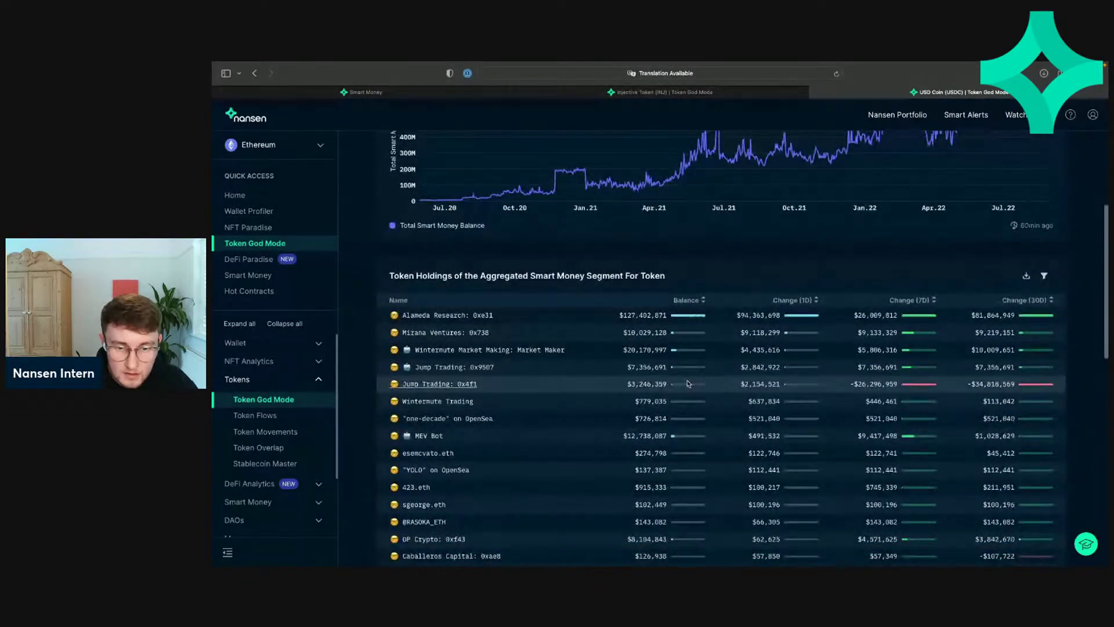
pyautogui.scroll(6, 687, 383)
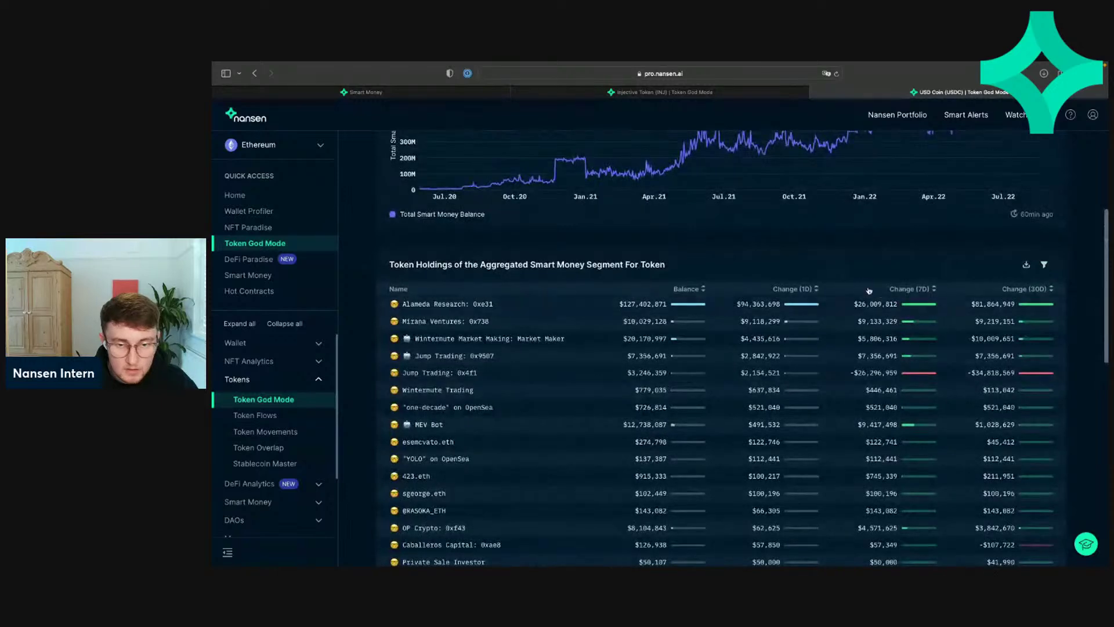
# Step: Toggle the Change (1D) sort and highlight Alameda Research's one-day change value
pyautogui.click(810, 289)
pyautogui.click(809, 289)
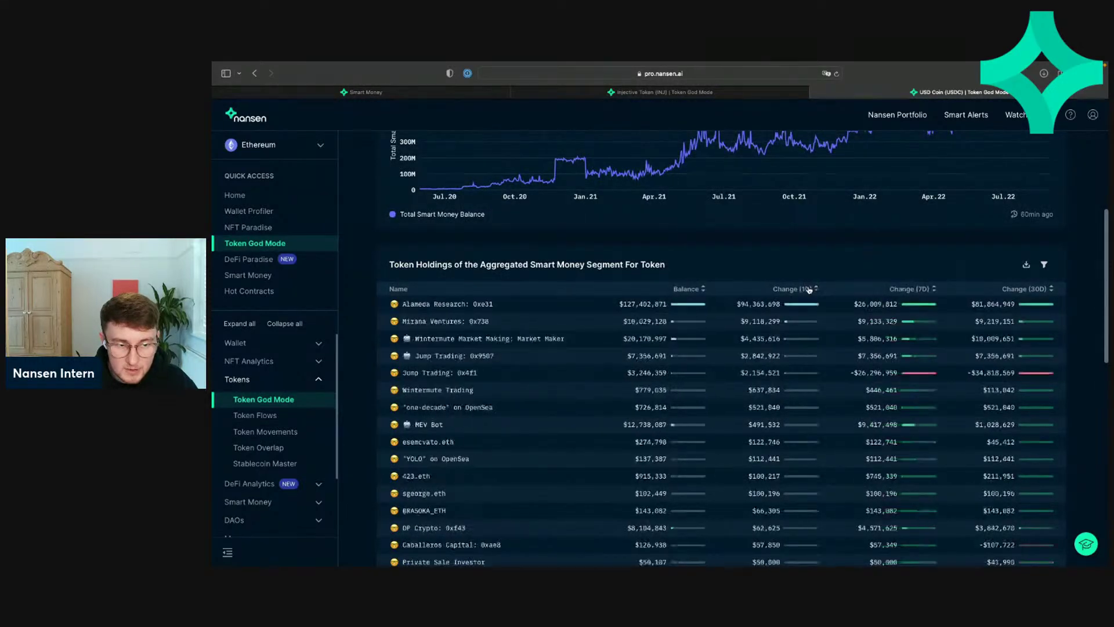
pyautogui.moveTo(737, 301); pyautogui.dragTo(780, 301)
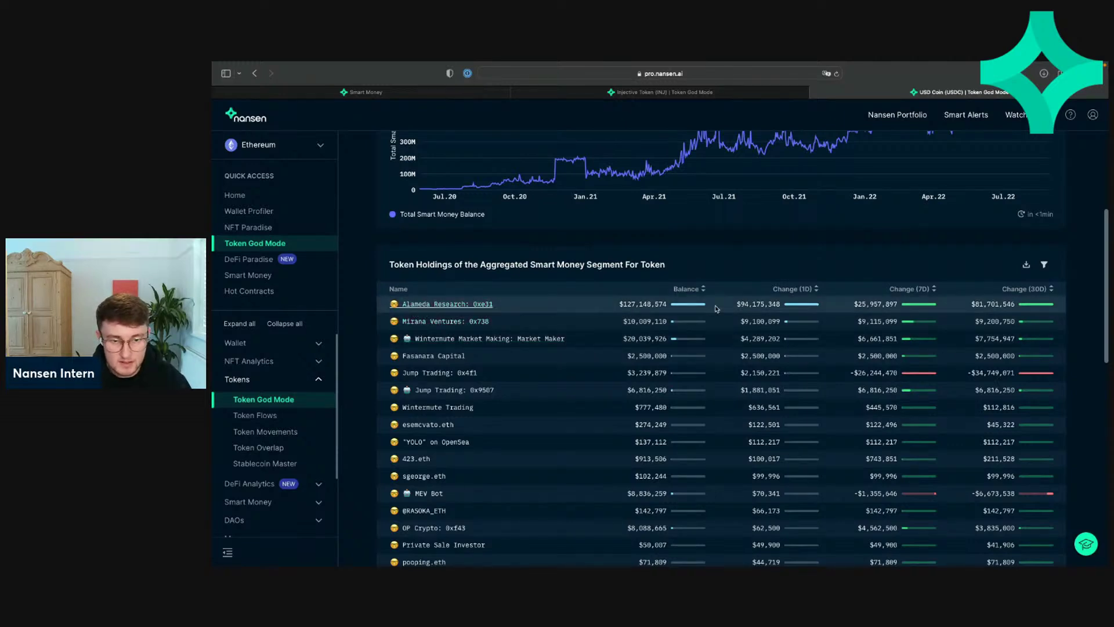
pyautogui.moveTo(738, 303); pyautogui.dragTo(794, 302)
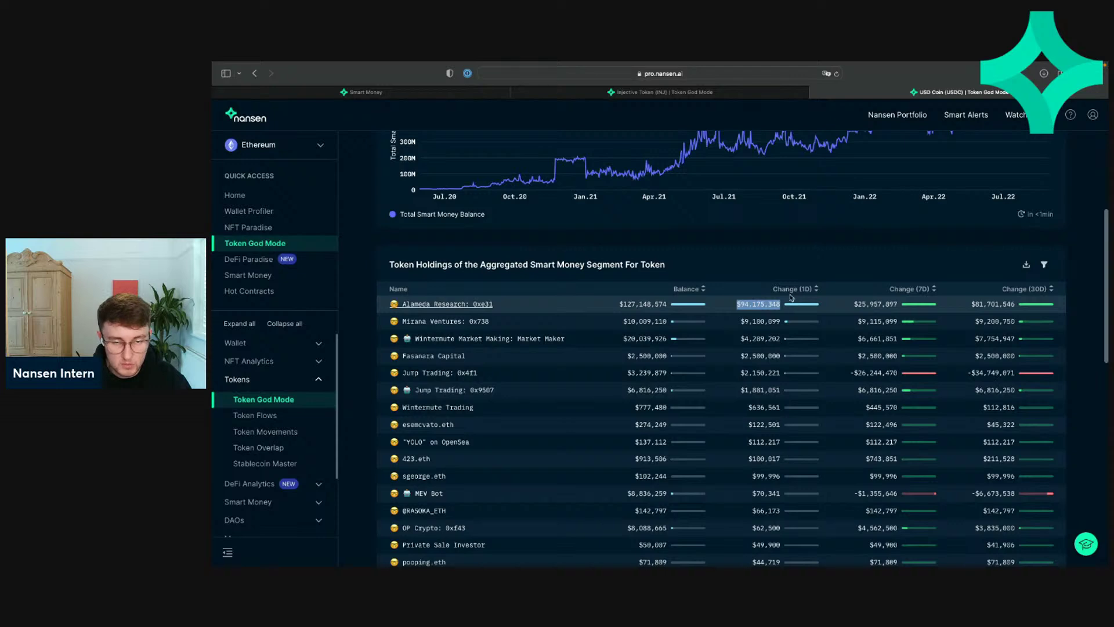
pyautogui.click(784, 262)
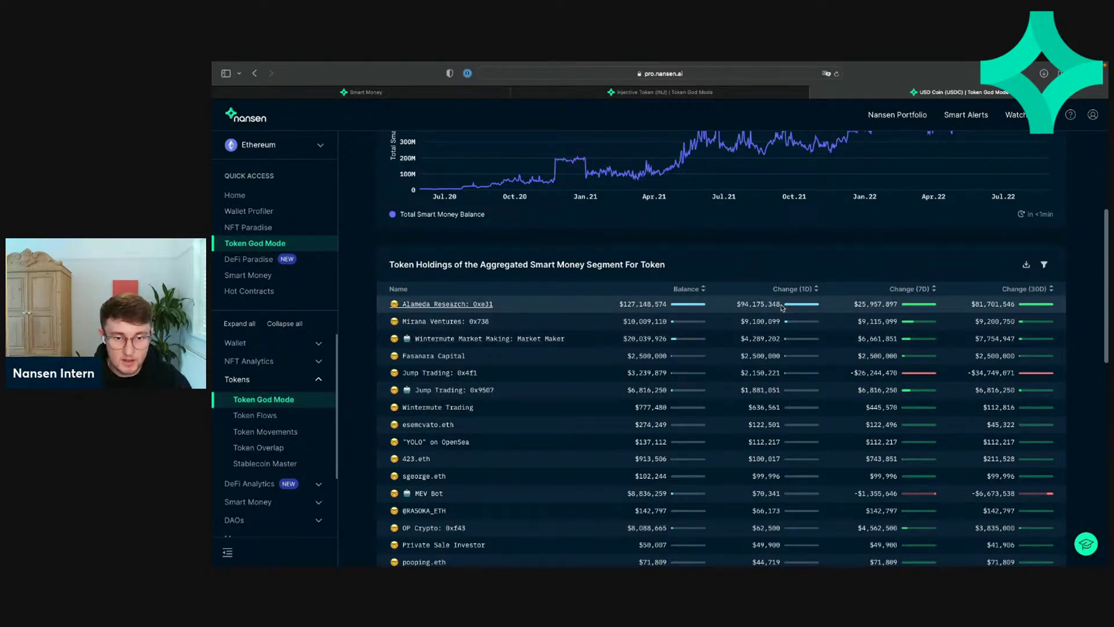
pyautogui.scroll(5, 777, 304)
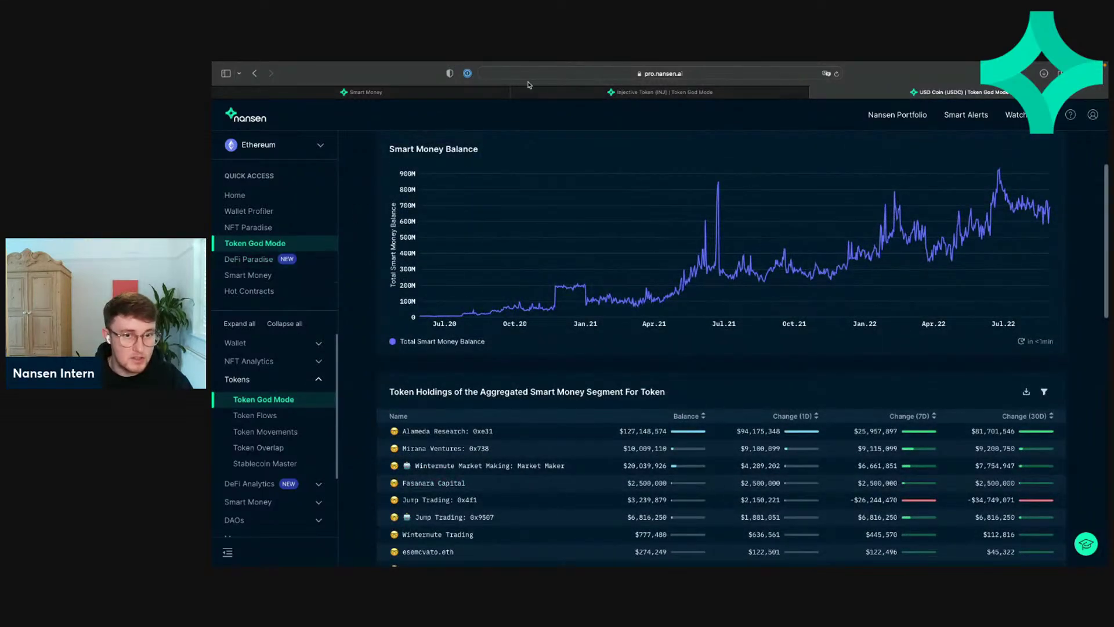
# Step: Switch via the Smart Money holdings tab to Injective's Token God Mode page
pyautogui.press('super+1')
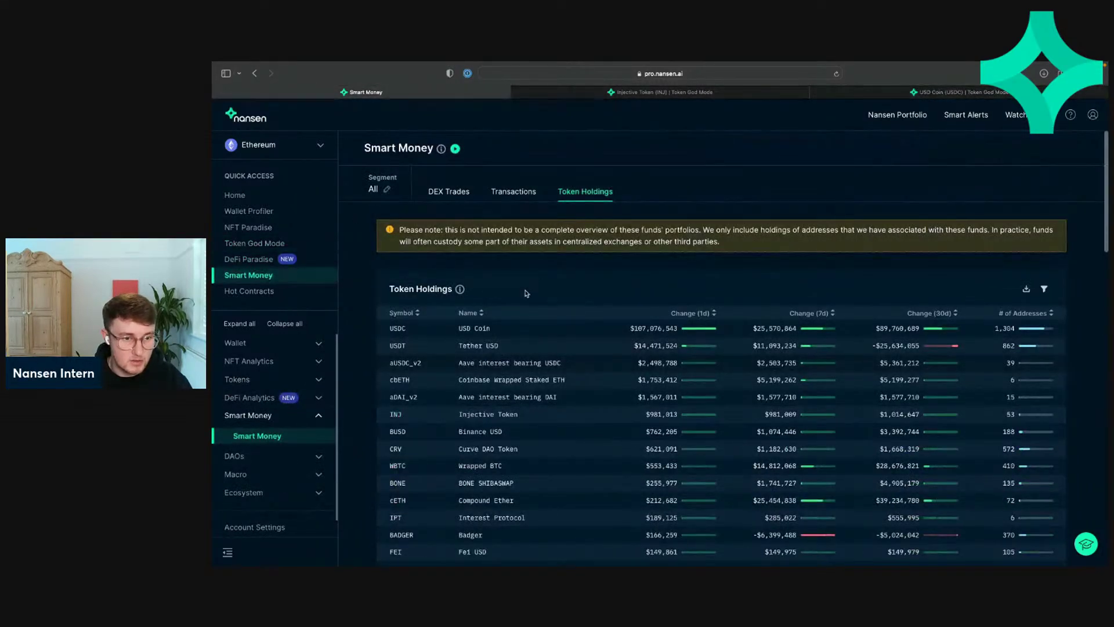
pyautogui.scroll(-2, 429, 354)
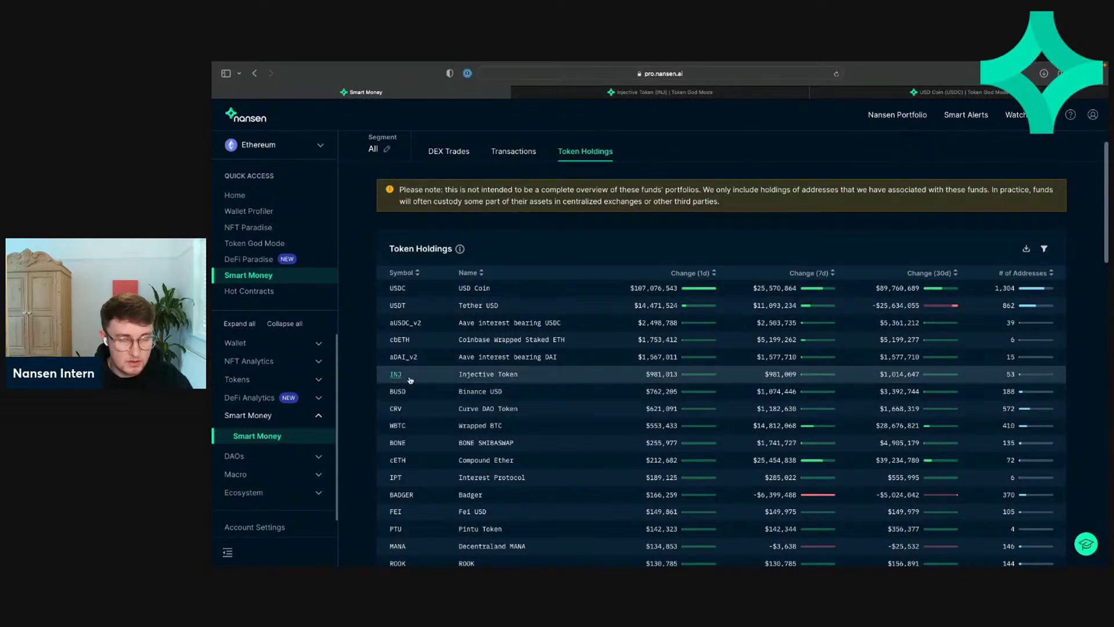
pyautogui.press('super+2')
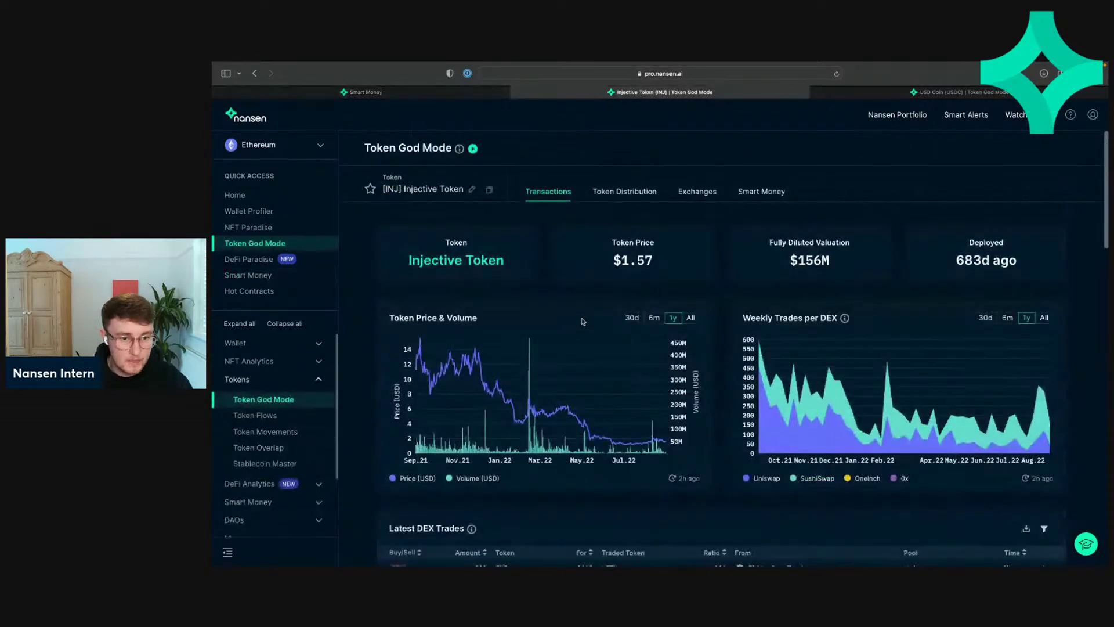
# Step: Scroll Injective's Token God Mode to Top Transactions and highlight the 620,895 transfer value
pyautogui.scroll(-1, 583, 322)
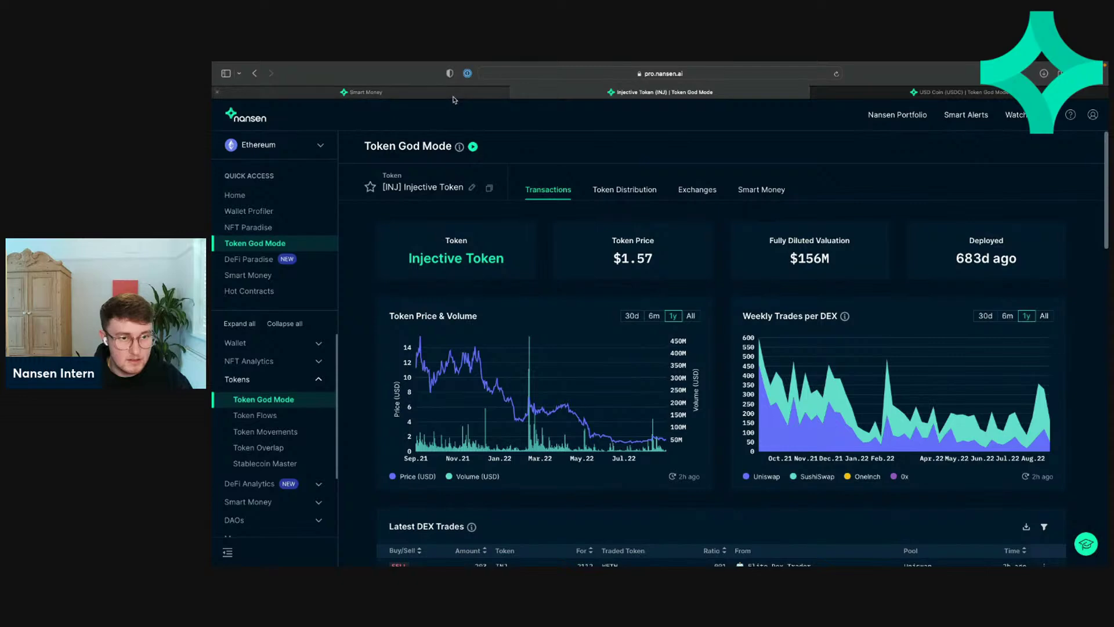
pyautogui.click(455, 93)
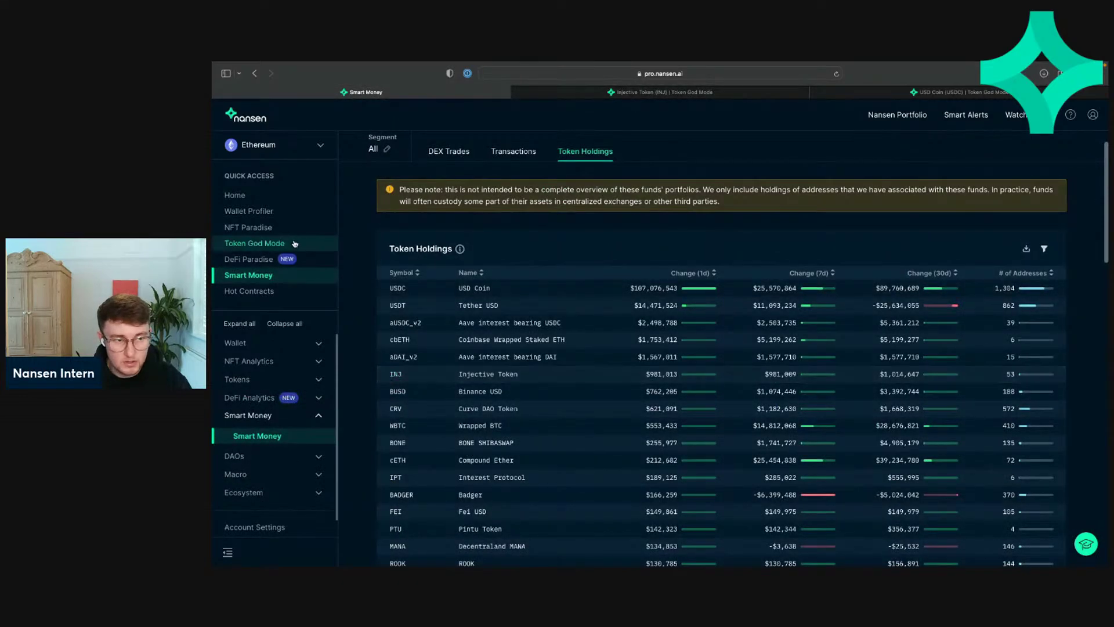
pyautogui.click(677, 94)
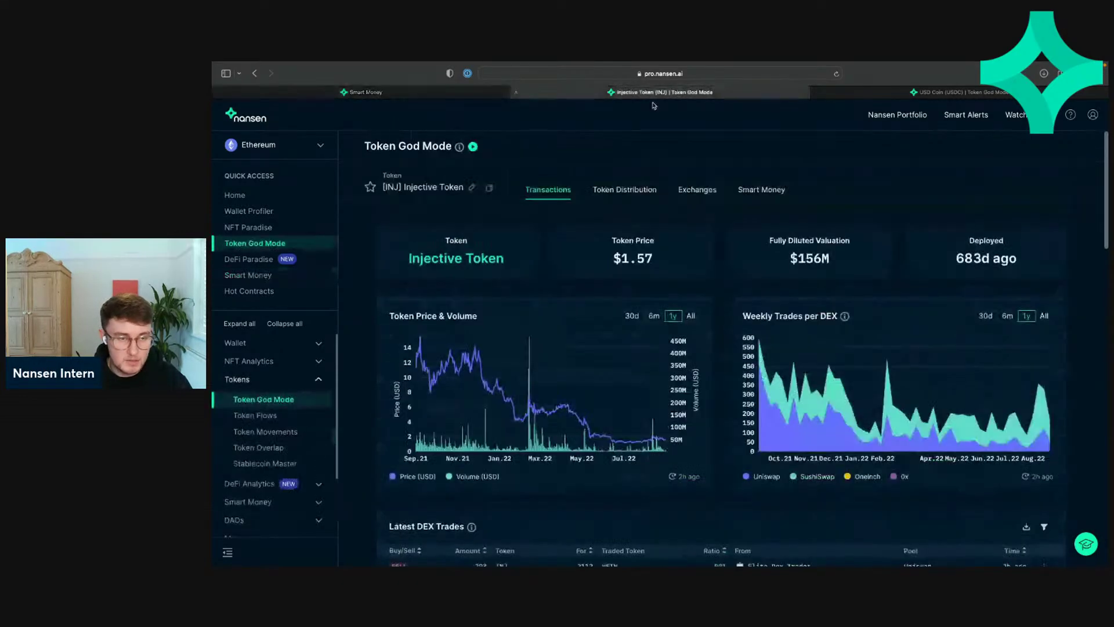
pyautogui.scroll(-15, 479, 293)
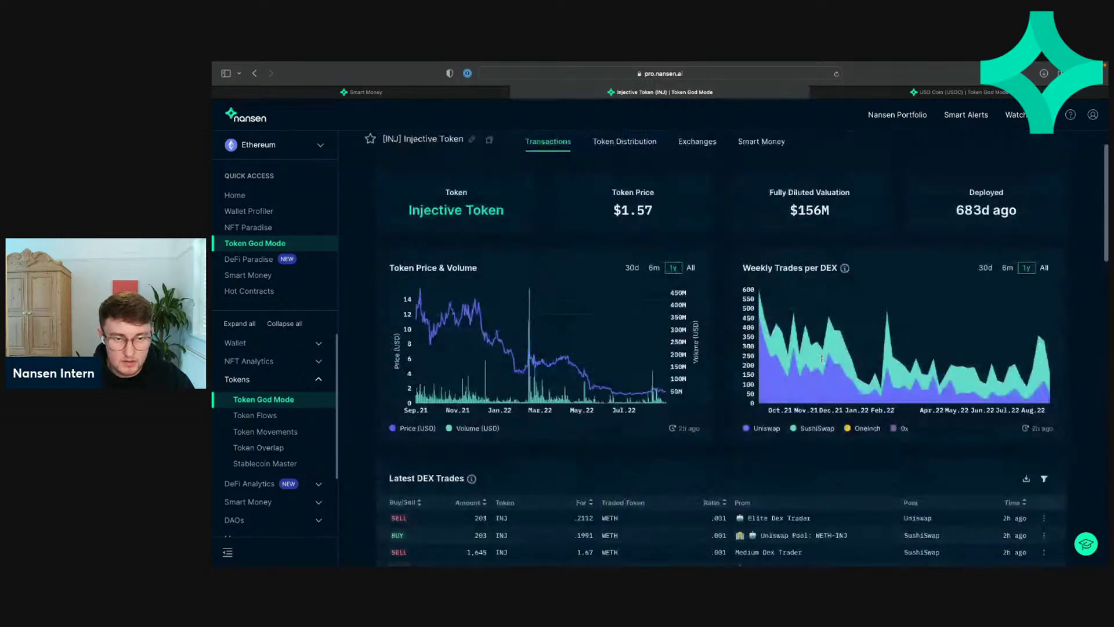
pyautogui.scroll(-15, 663, 288)
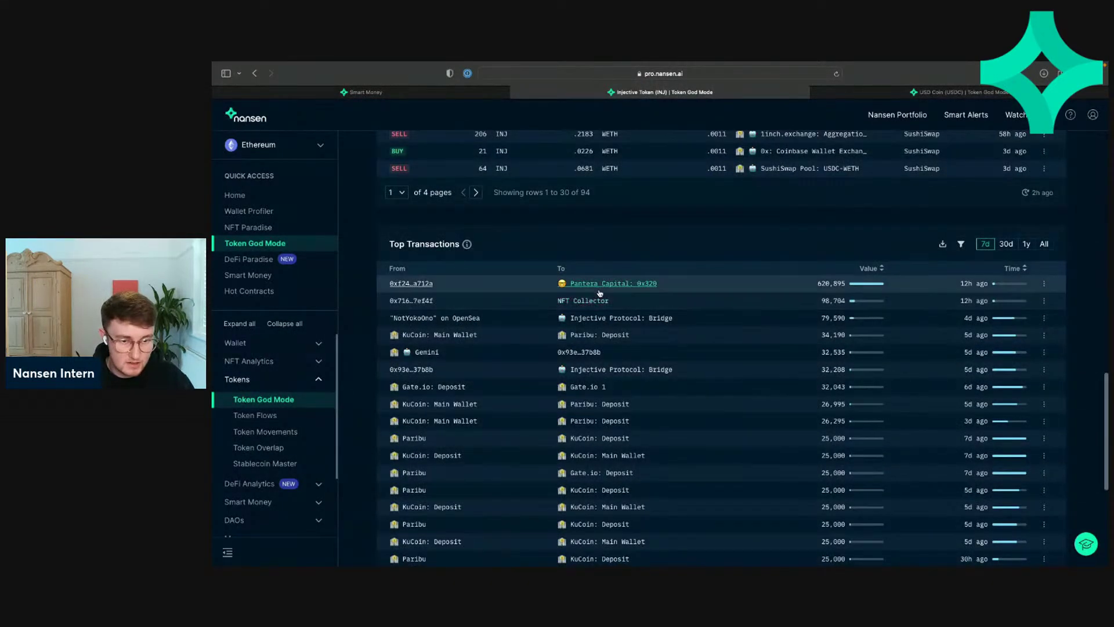
pyautogui.doubleClick(819, 284)
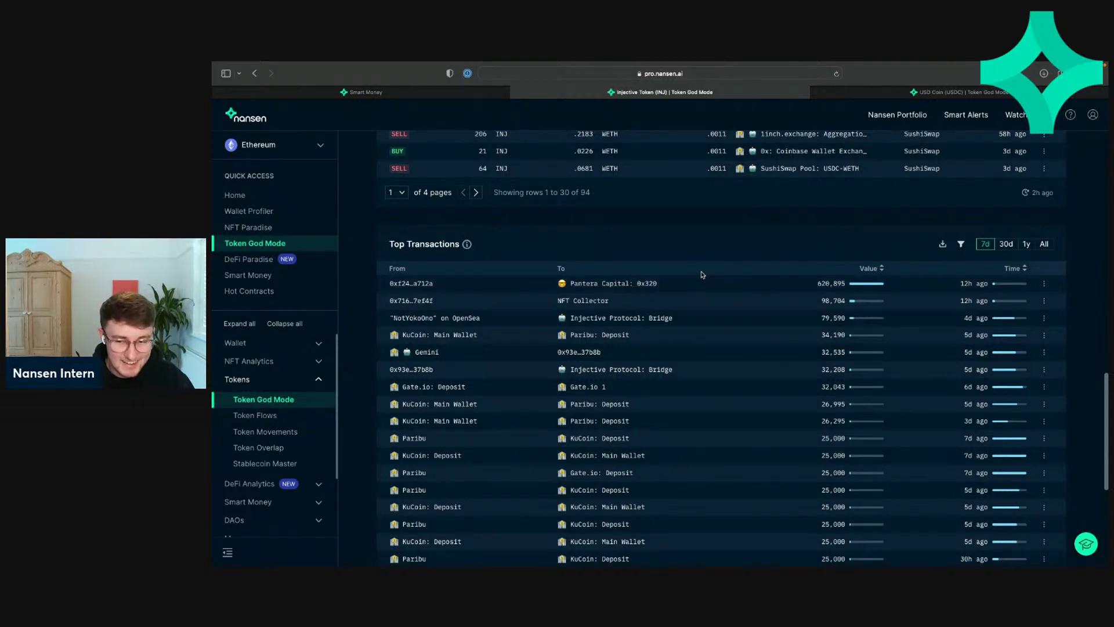
# Step: Open the top sender's INJ wallet profile, then the EIP 1559 User depositor's profile, in new tabs
pyautogui.click(411, 284)
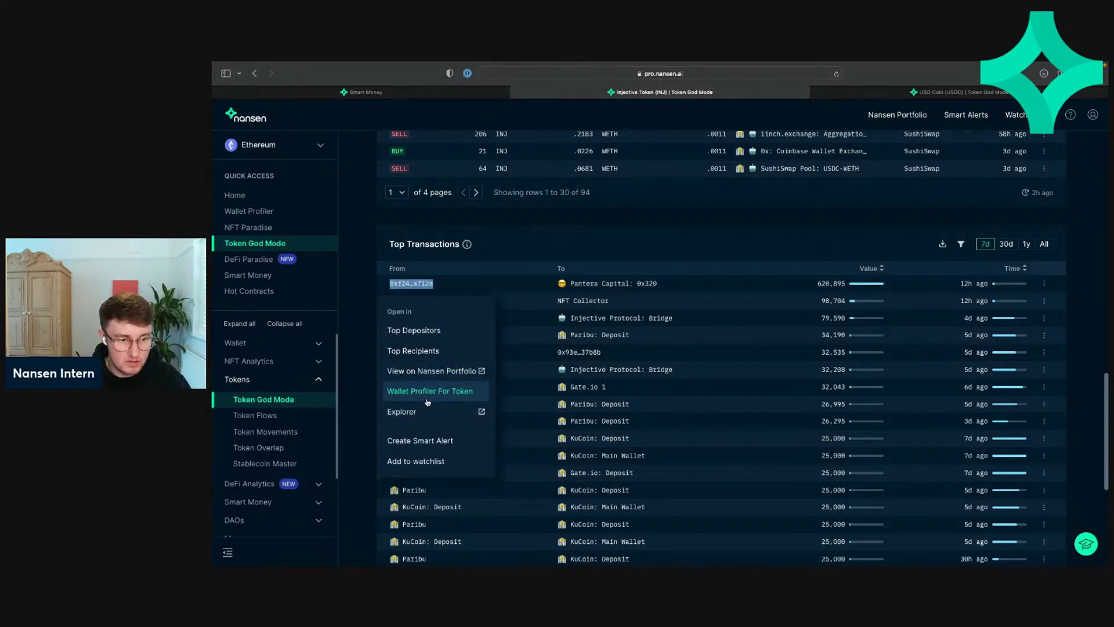
pyautogui.click(423, 336)
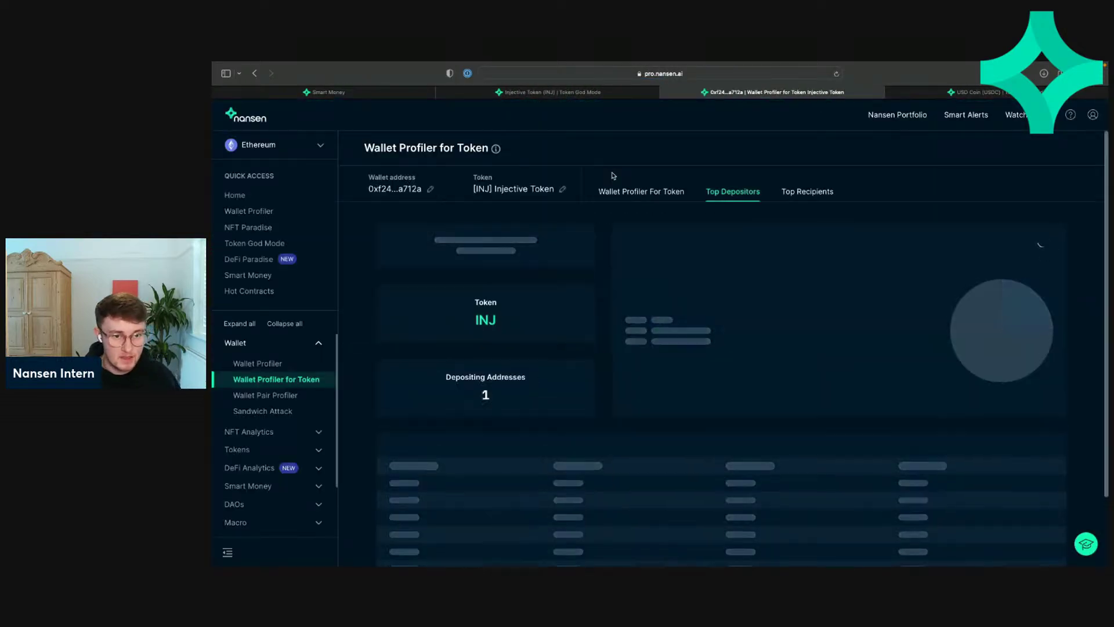
pyautogui.scroll(-1, 610, 387)
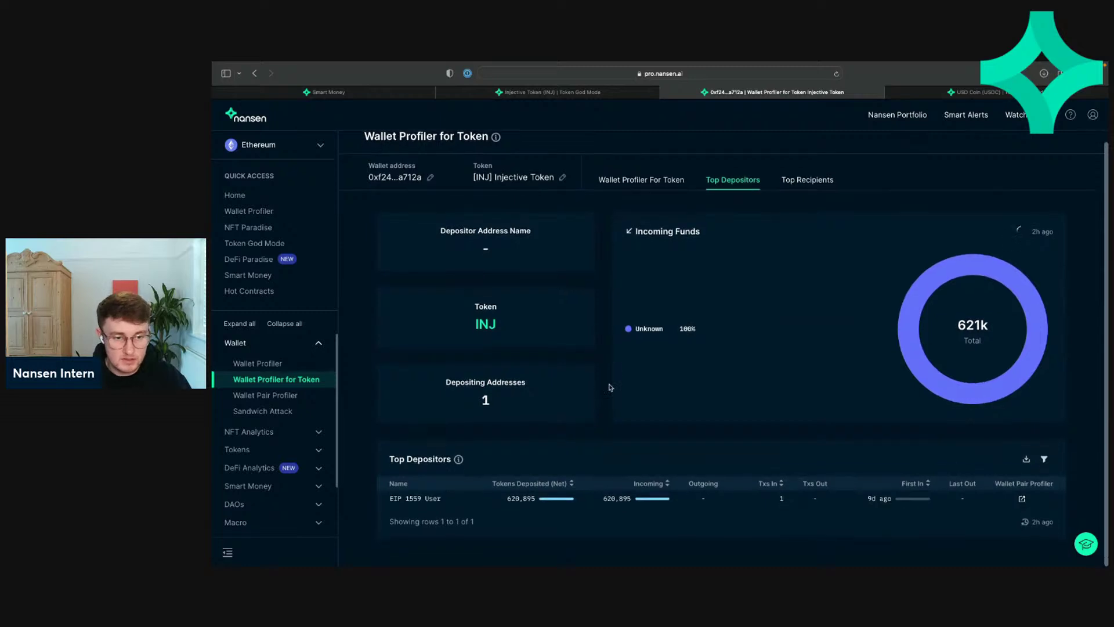
pyautogui.click(409, 499)
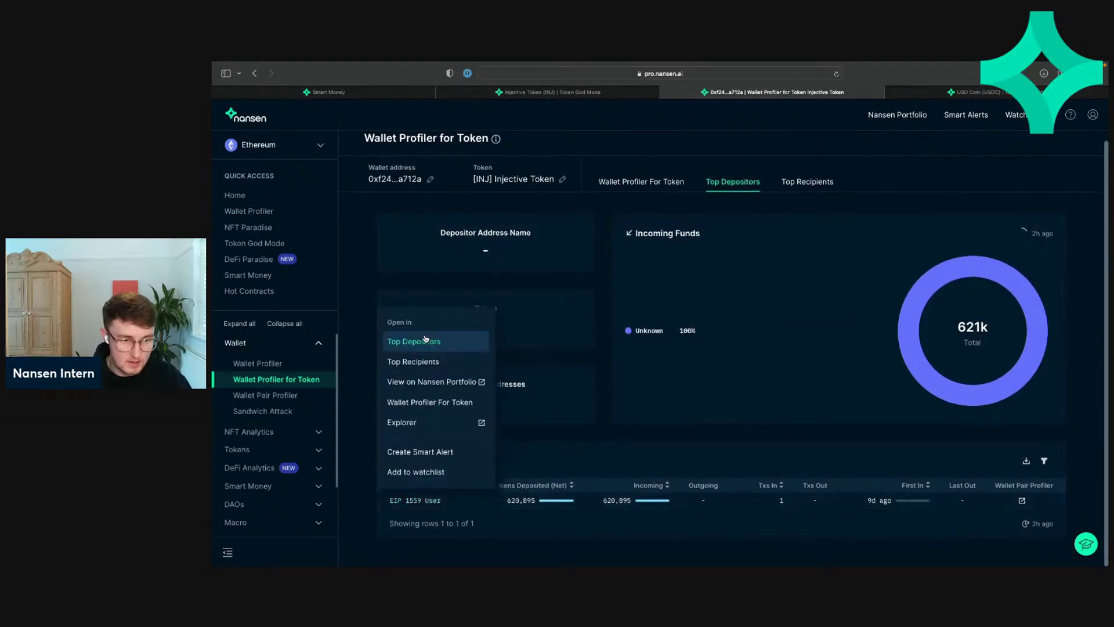
pyautogui.click(443, 345)
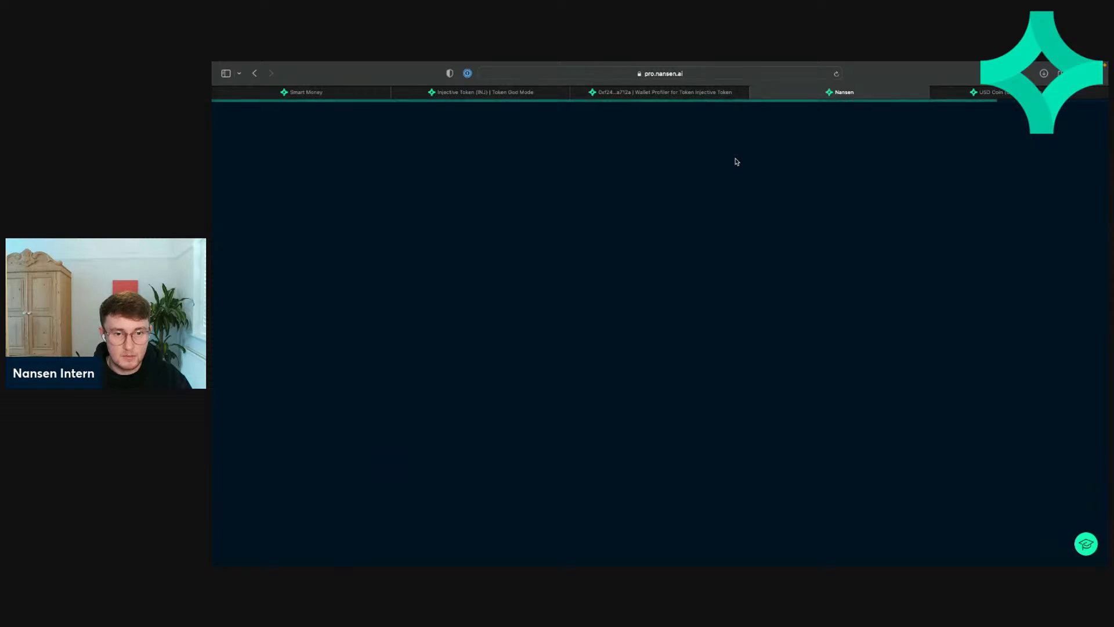
# Step: Switch between tabs, ending on the 0xf24…a712a wallet's INJ Top Depositors view
pyautogui.click(655, 96)
pyautogui.click(481, 95)
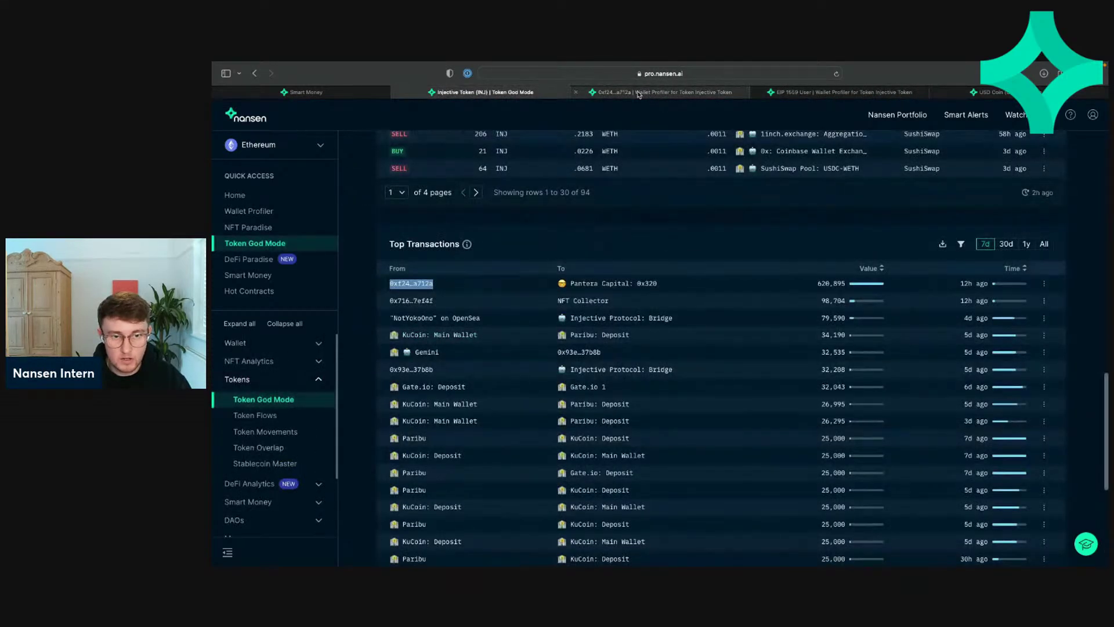
pyautogui.click(639, 95)
pyautogui.click(520, 96)
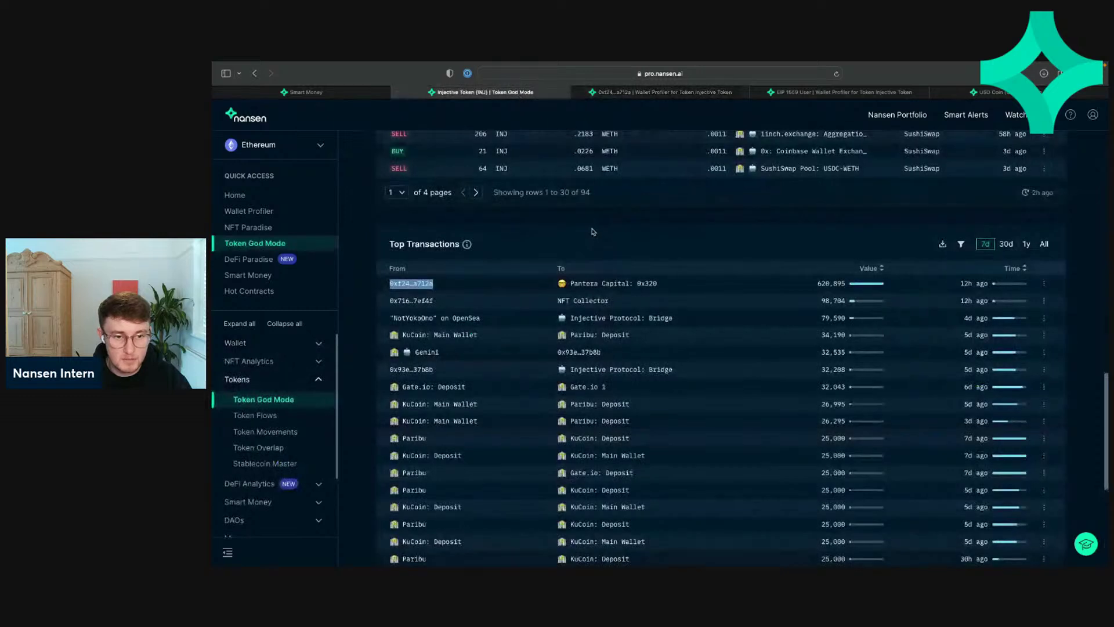
pyautogui.click(645, 98)
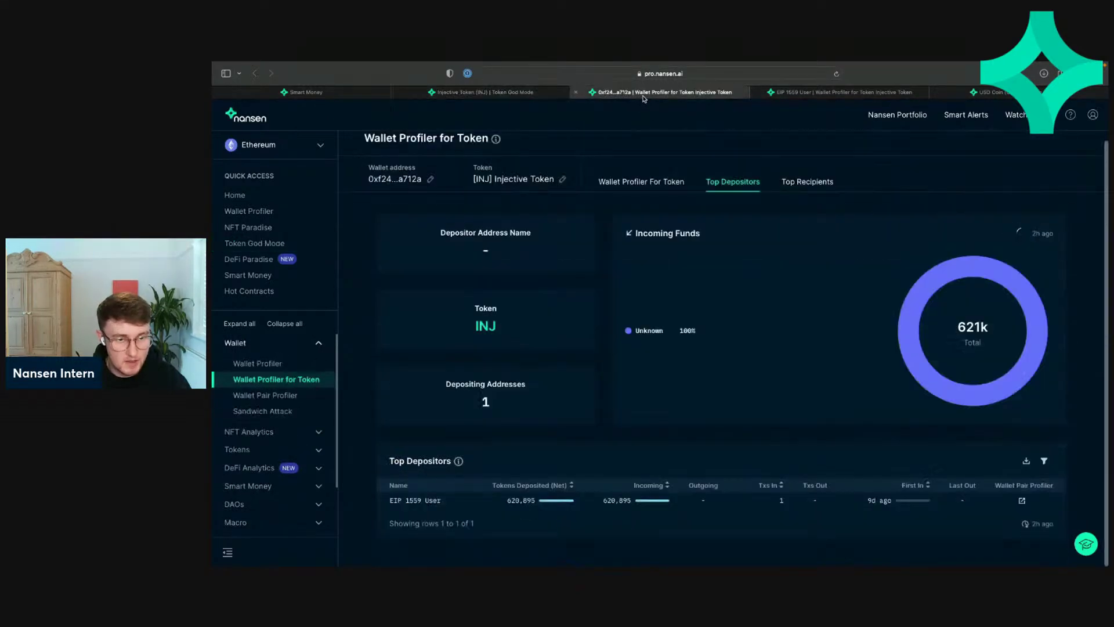
# Step: On the EIP 1559 User tab, highlight Token Millionaire's 620,894 INJ incoming amount
pyautogui.click(845, 94)
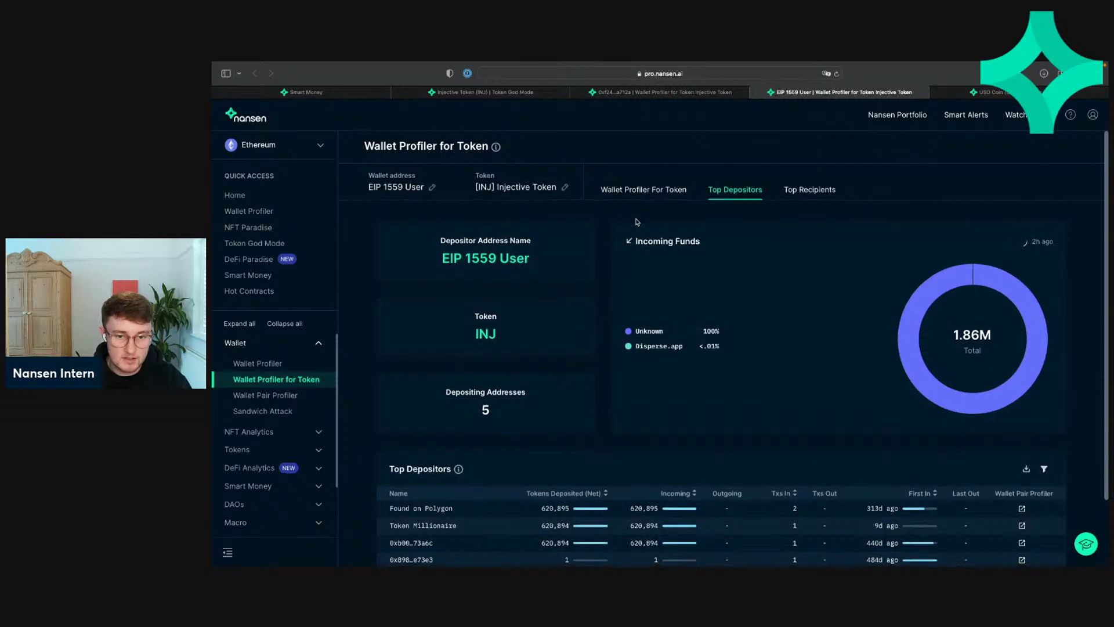
pyautogui.scroll(-2, 637, 221)
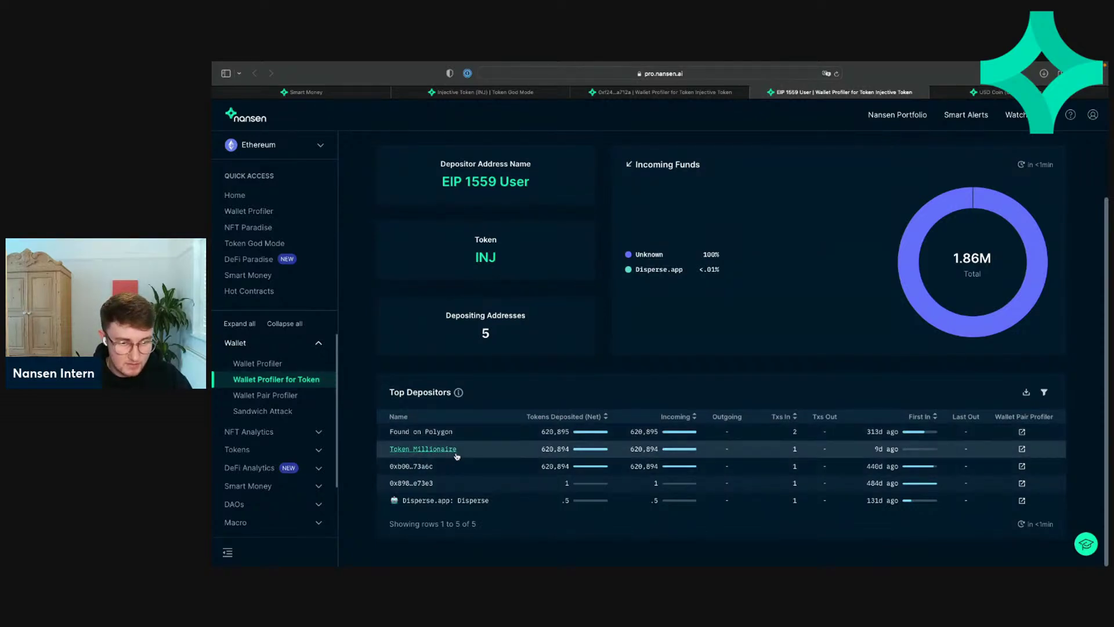
pyautogui.rightClick(439, 454)
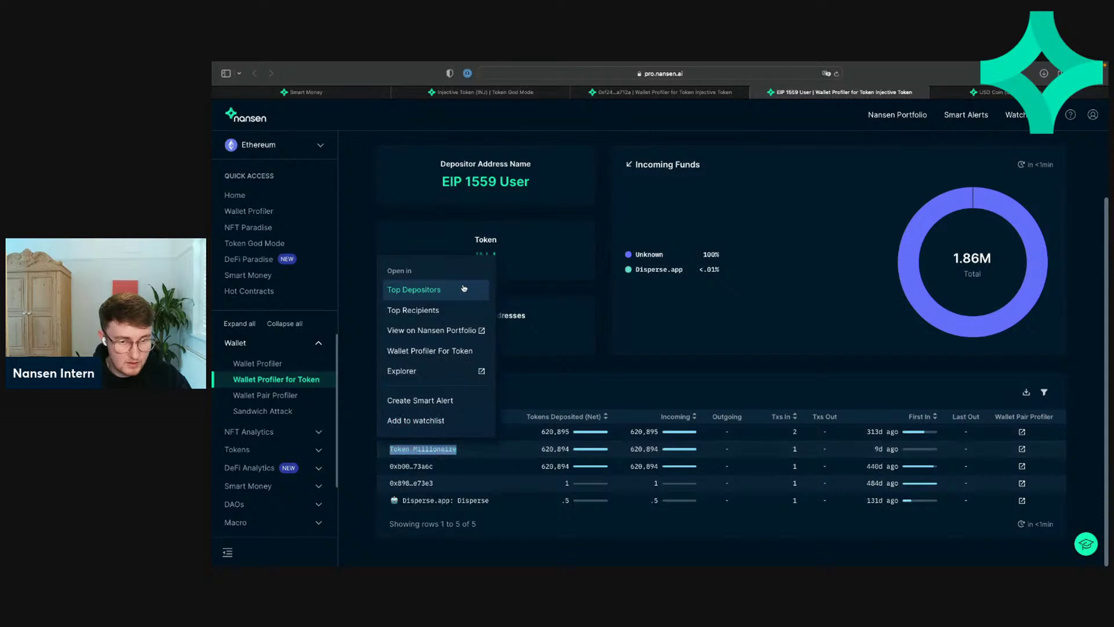
pyautogui.click(818, 400)
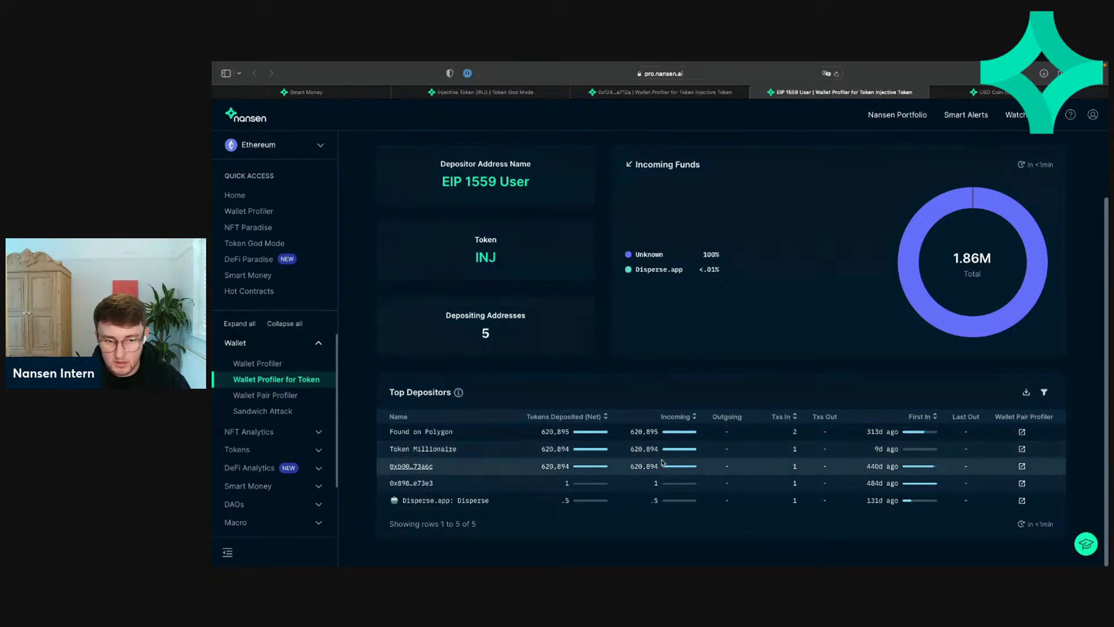
pyautogui.moveTo(659, 449); pyautogui.dragTo(626, 450)
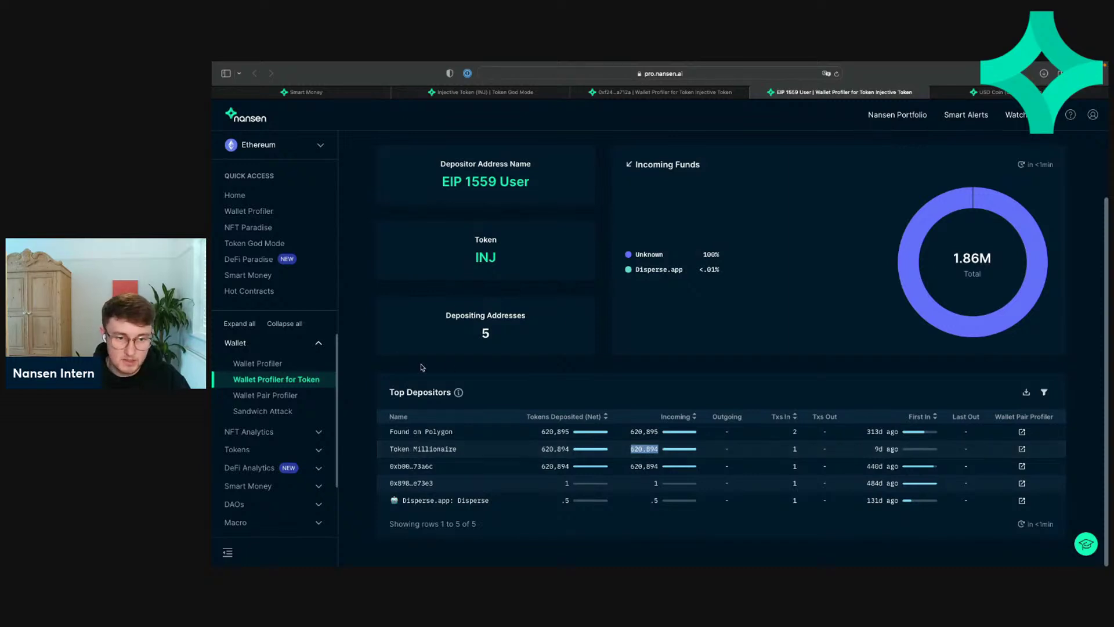
# Step: Open Token Millionaire's Top Depositors in a new tab, then return to EIP 1559 User's depositors
pyautogui.doubleClick(423, 448)
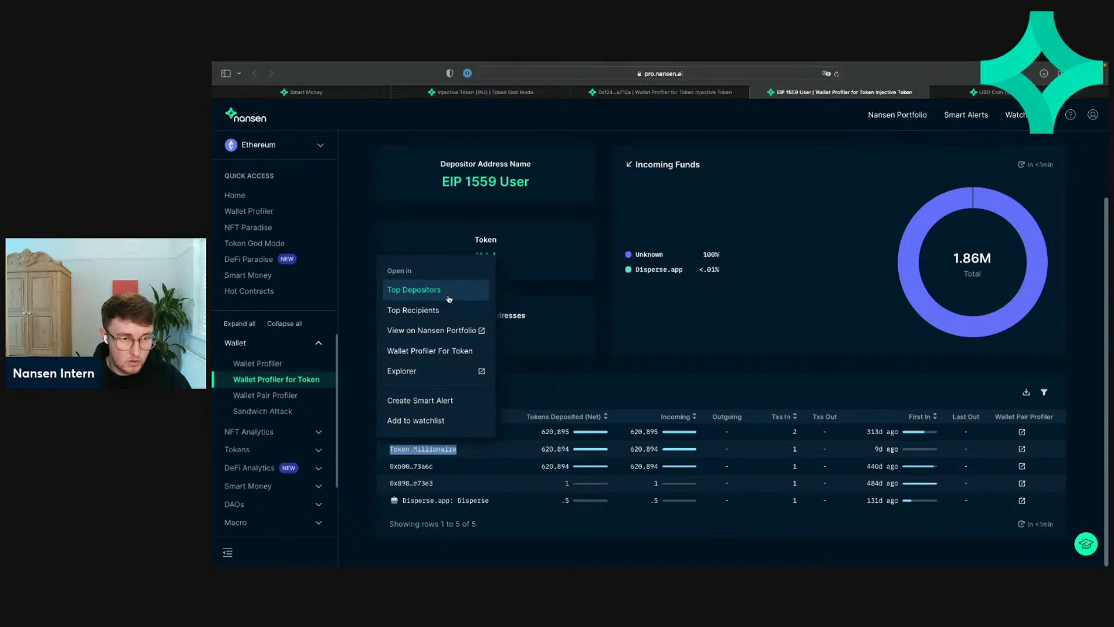
pyautogui.click(449, 299)
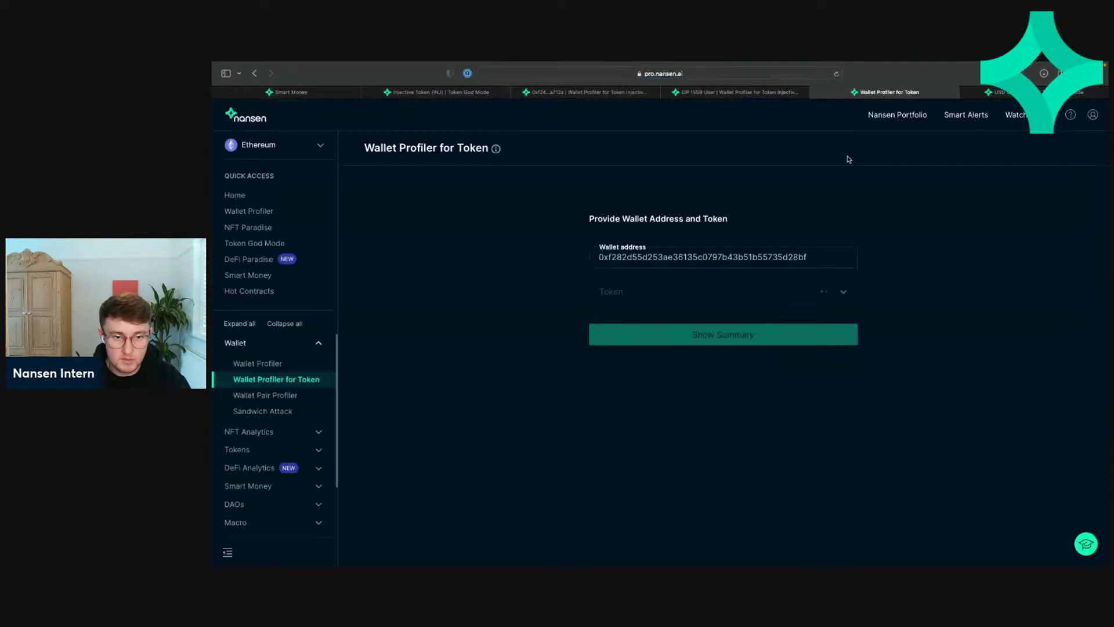
pyautogui.scroll(-3, 710, 283)
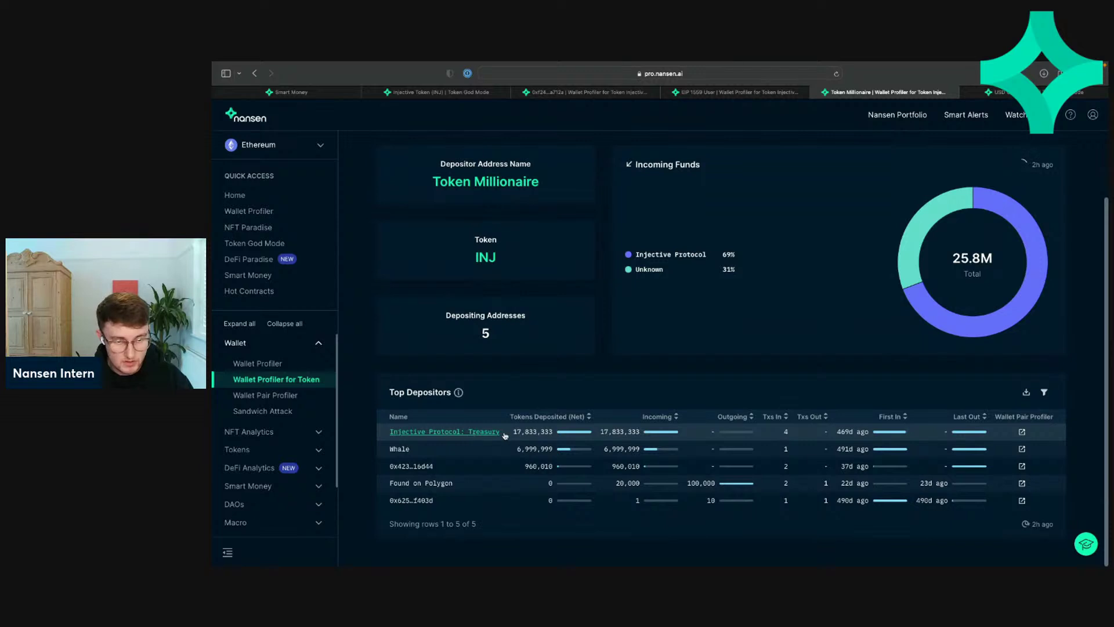
pyautogui.scroll(3, 813, 149)
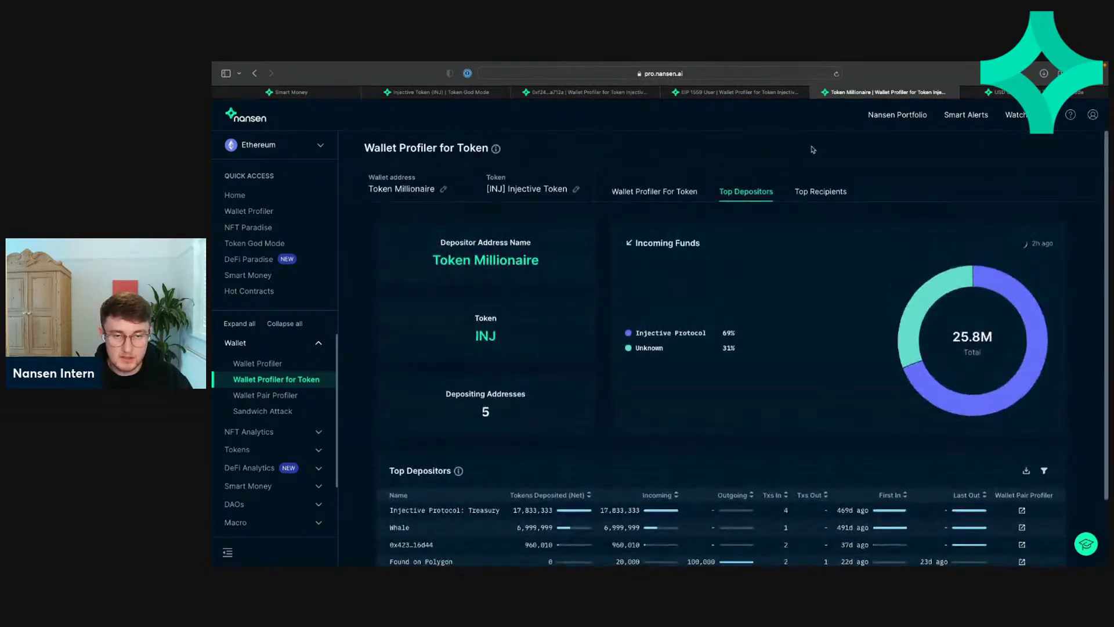
pyautogui.click(737, 97)
pyautogui.scroll(2, 710, 204)
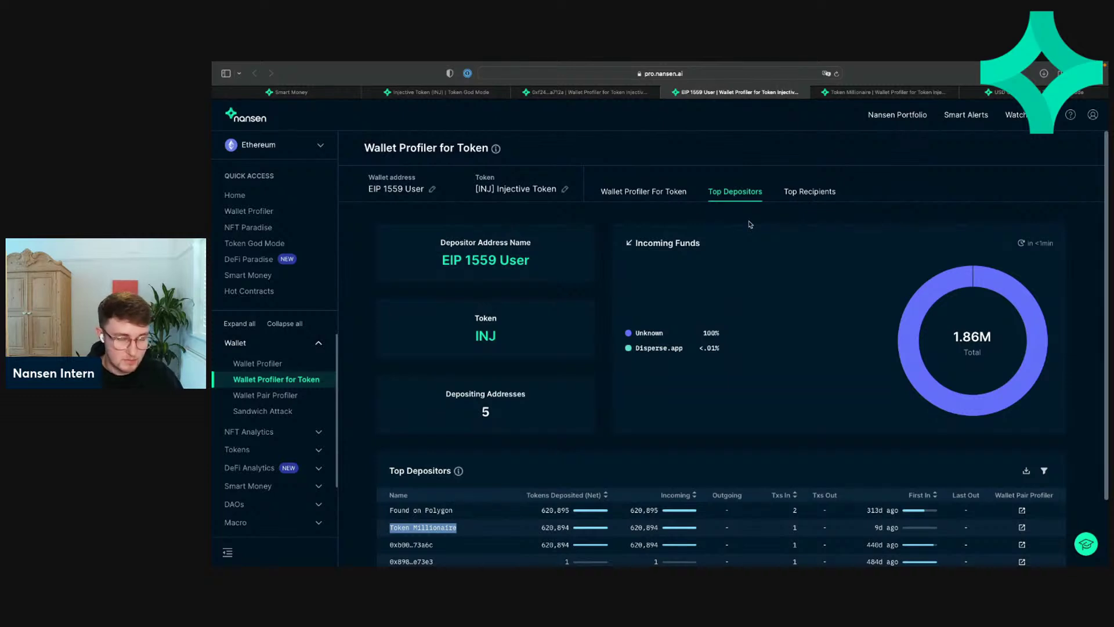
# Step: Glance between the top sender's and depositor's wallet profiles, then return to the Injective Token God Mode page
pyautogui.click(550, 95)
pyautogui.click(714, 95)
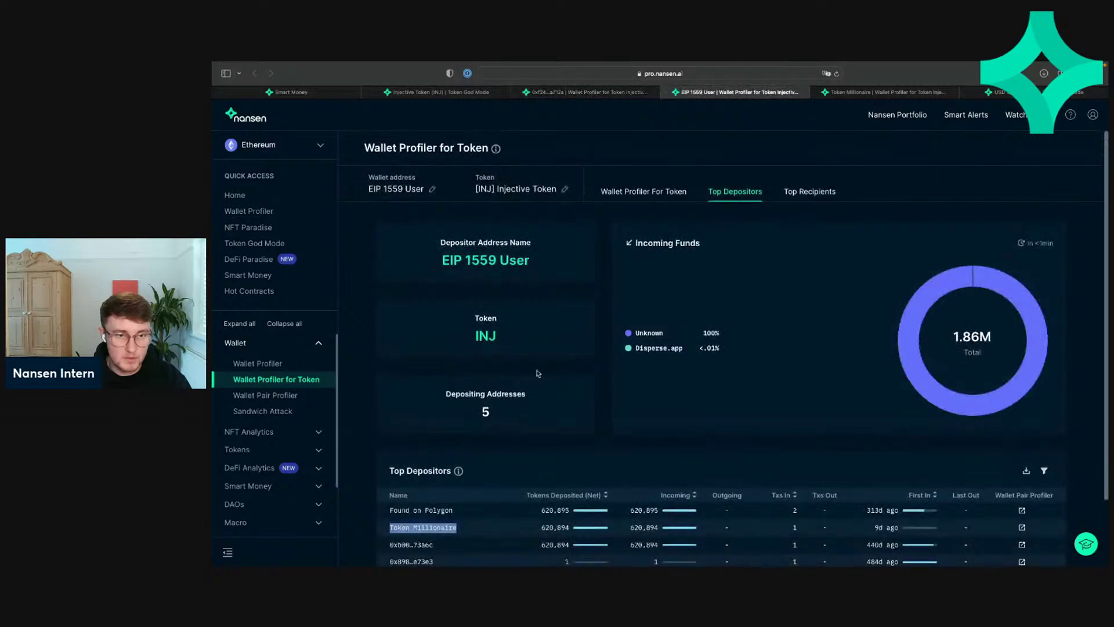
pyautogui.click(564, 95)
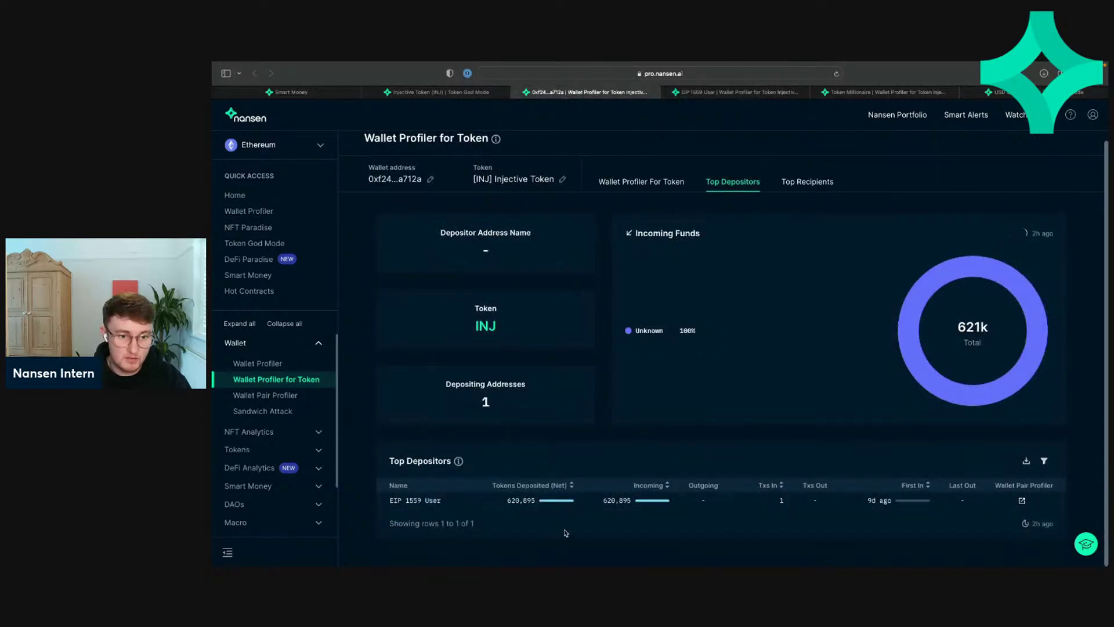
pyautogui.click(441, 92)
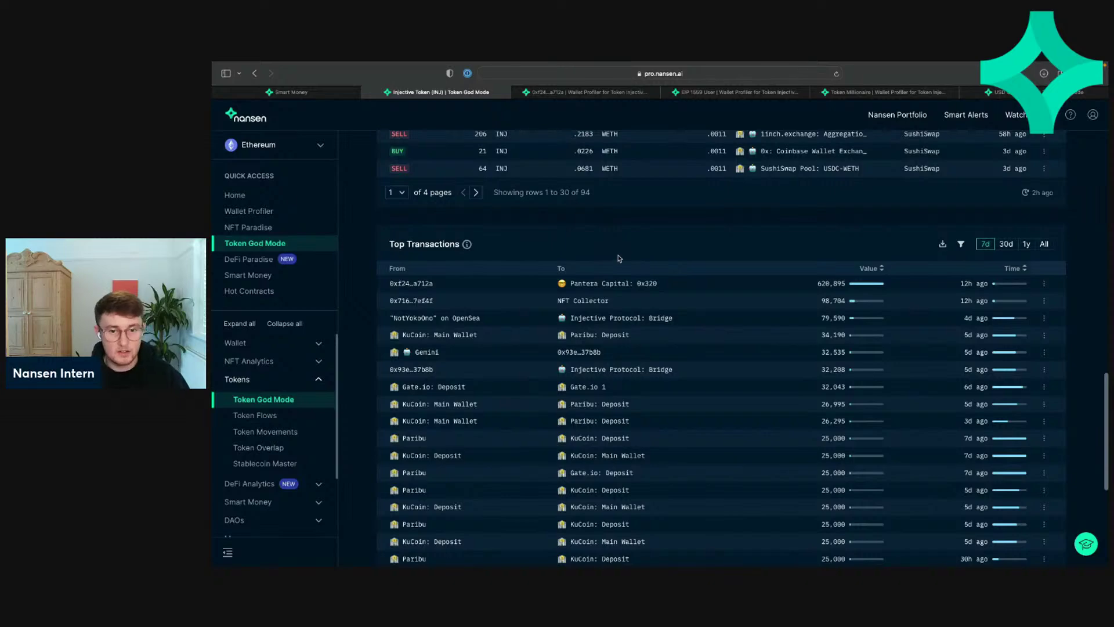
# Step: Review the charts and Latest DEX Trades, then bring up the top Top Transactions transfer's recipient options
pyautogui.scroll(15, 719, 296)
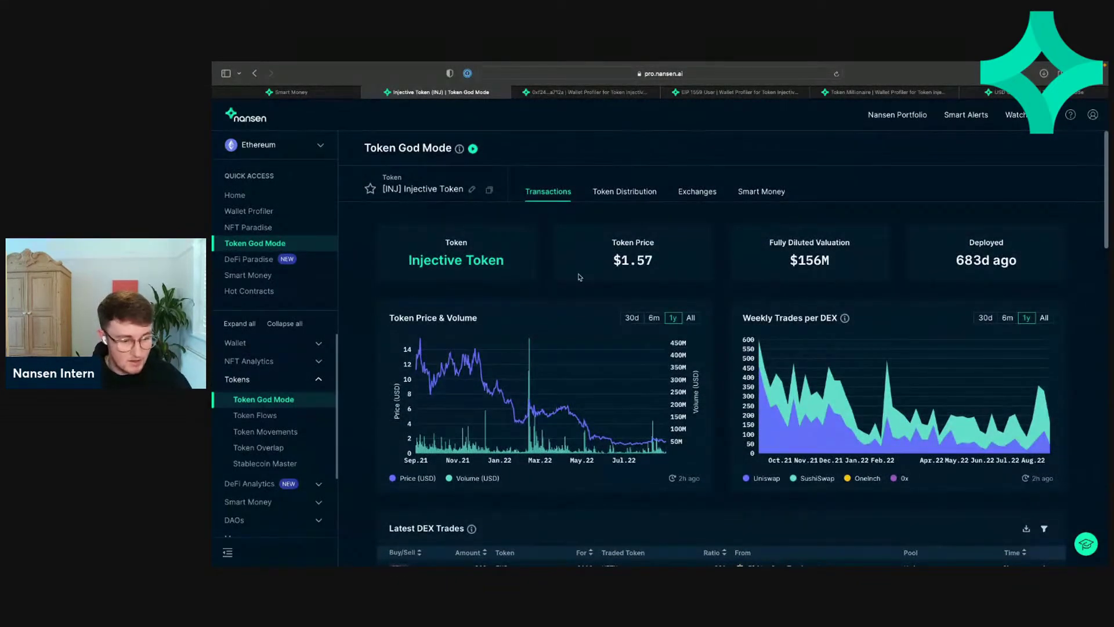
pyautogui.scroll(-12, 579, 278)
pyautogui.scroll(12, 580, 277)
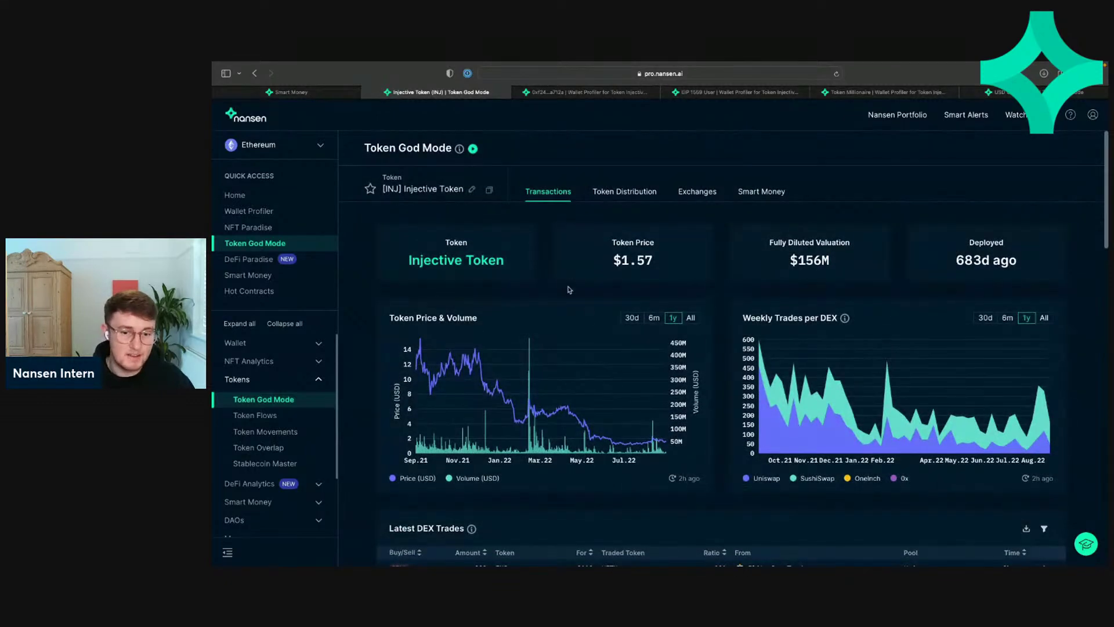
pyautogui.scroll(-5, 569, 290)
pyautogui.scroll(2, 580, 302)
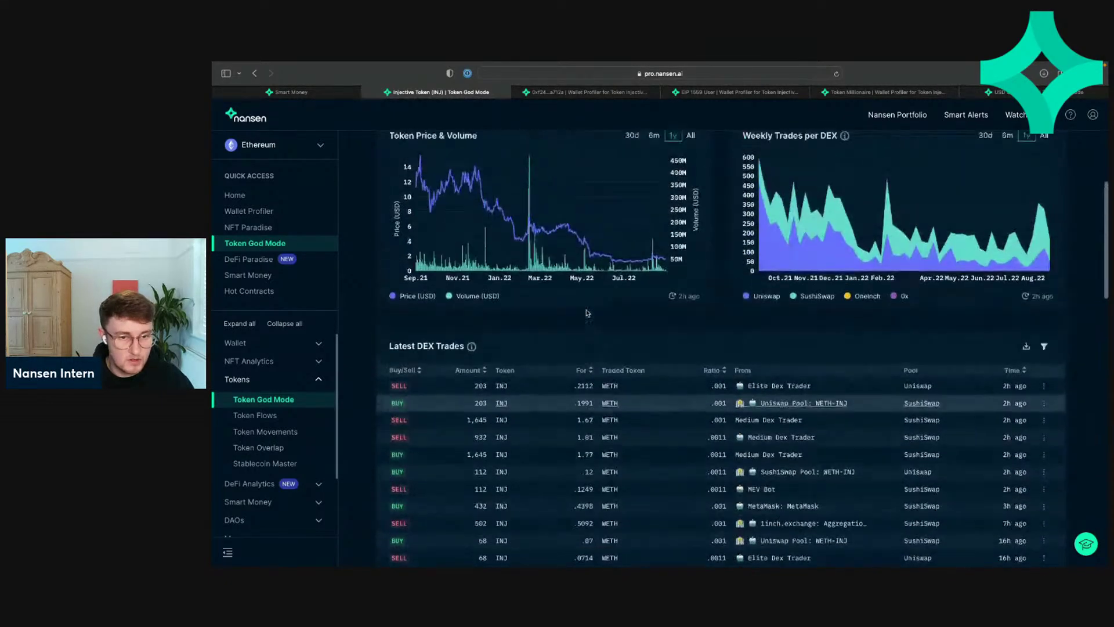
pyautogui.scroll(2, 587, 314)
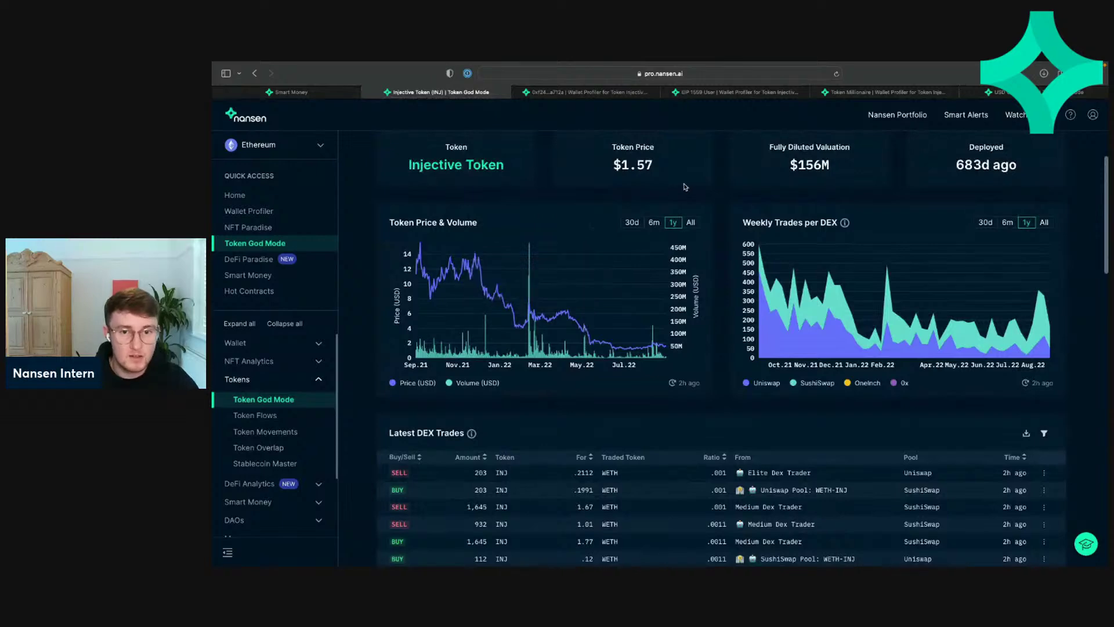
pyautogui.scroll(-10, 638, 348)
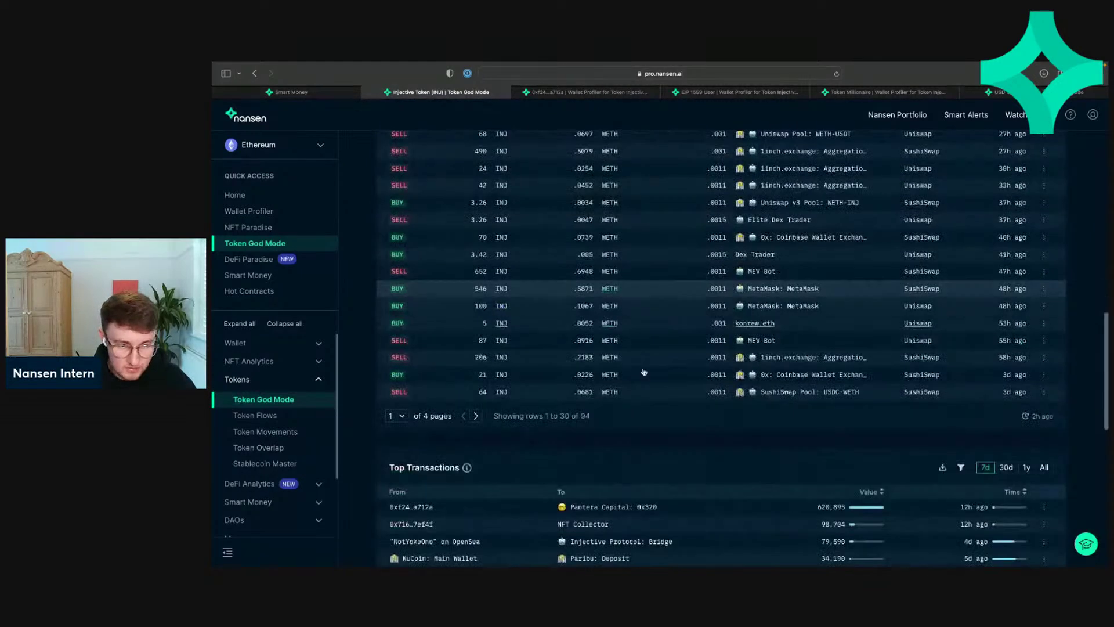
pyautogui.click(593, 509)
# Step: Open the Pantera Capital recipient in Nansen Portfolio and review its holdings, led by 620,894.61 INJ
pyautogui.click(617, 388)
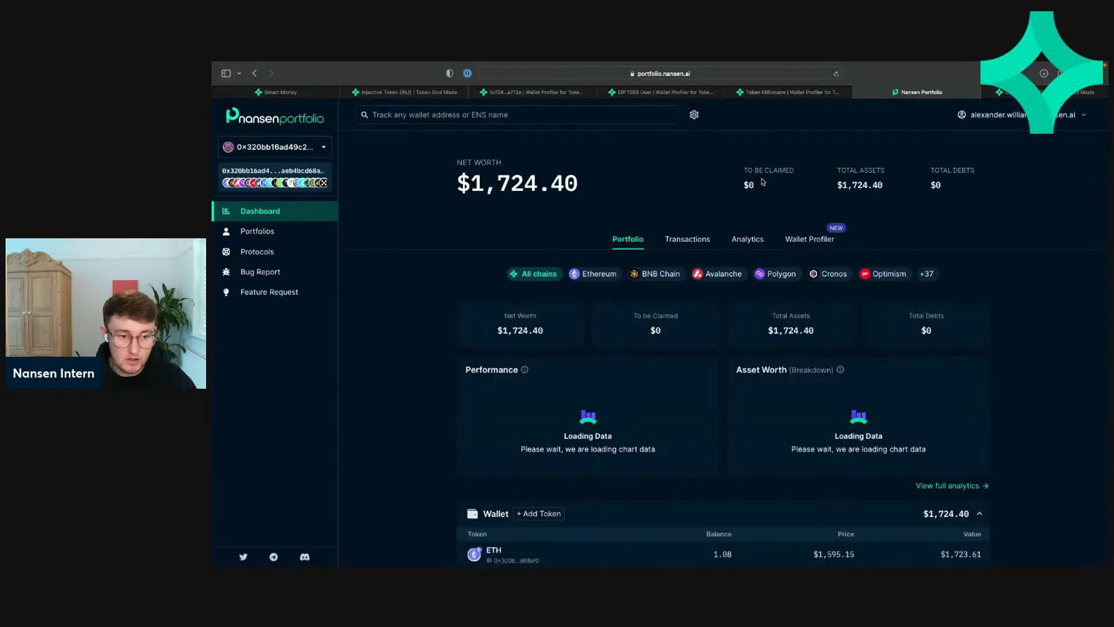
pyautogui.scroll(-3, 718, 222)
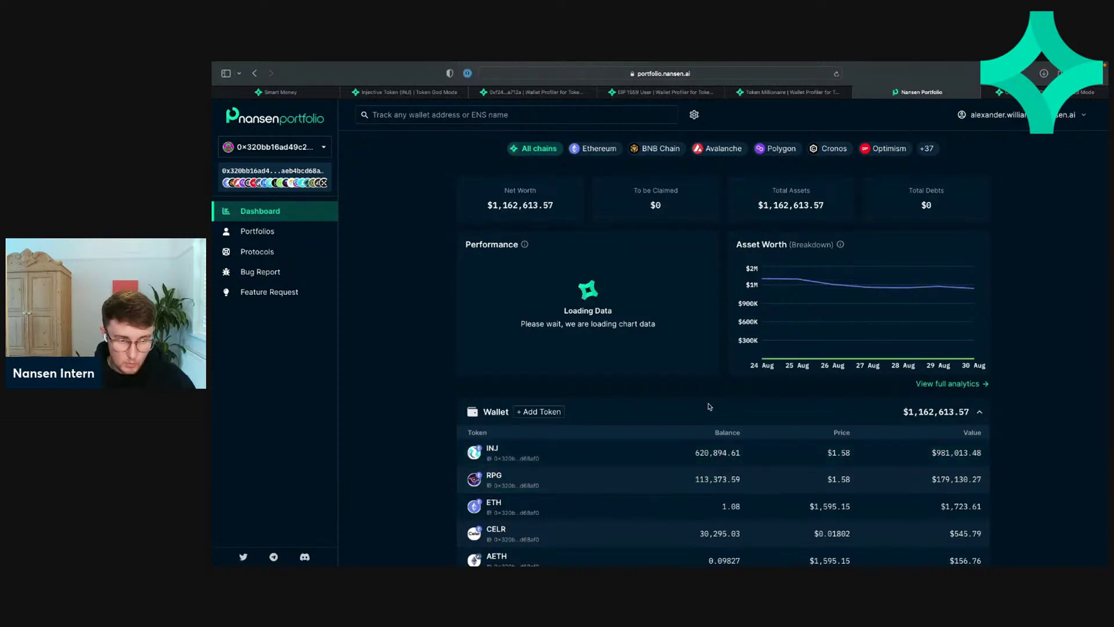
pyautogui.scroll(-2, 708, 406)
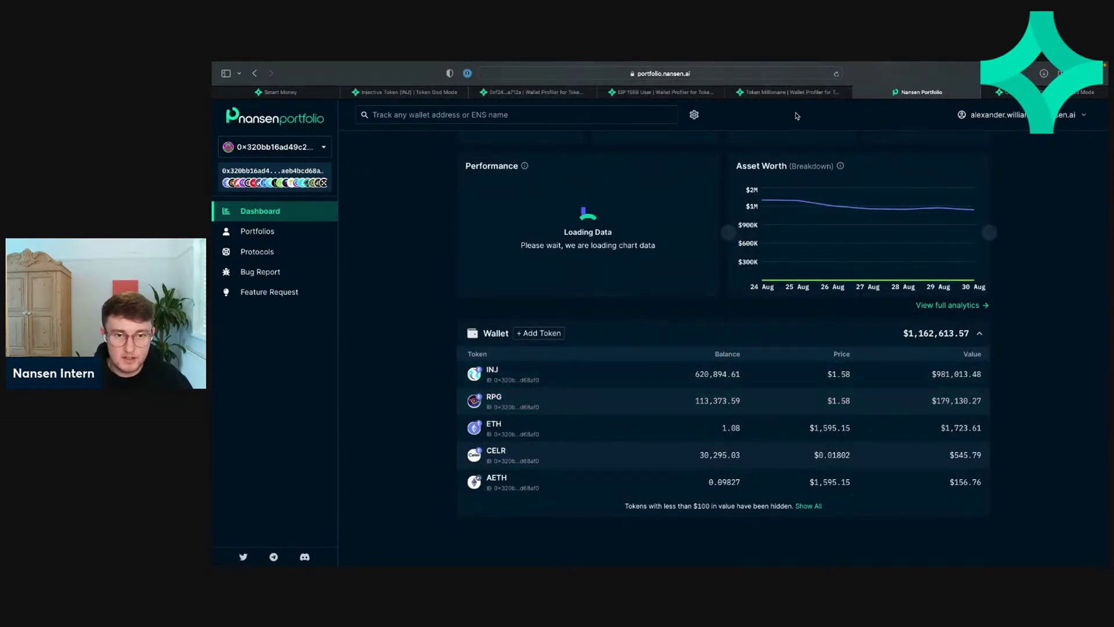
# Step: Step back through the profile, Token God Mode and Smart Money tabs, then open the Home dashboard
pyautogui.click(780, 93)
pyautogui.click(694, 96)
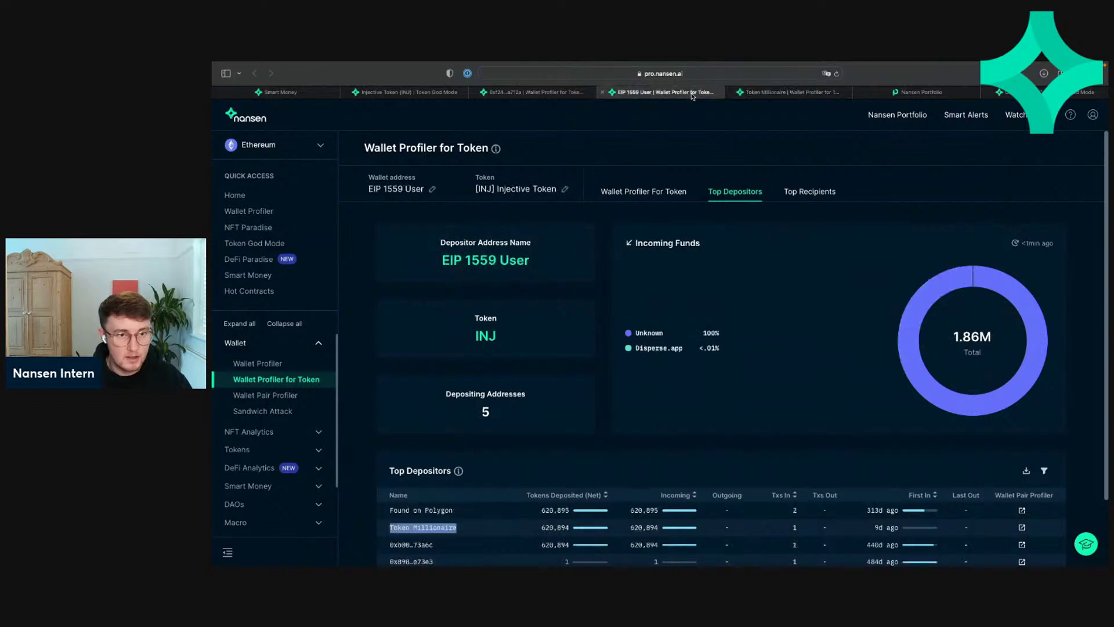
pyautogui.click(561, 96)
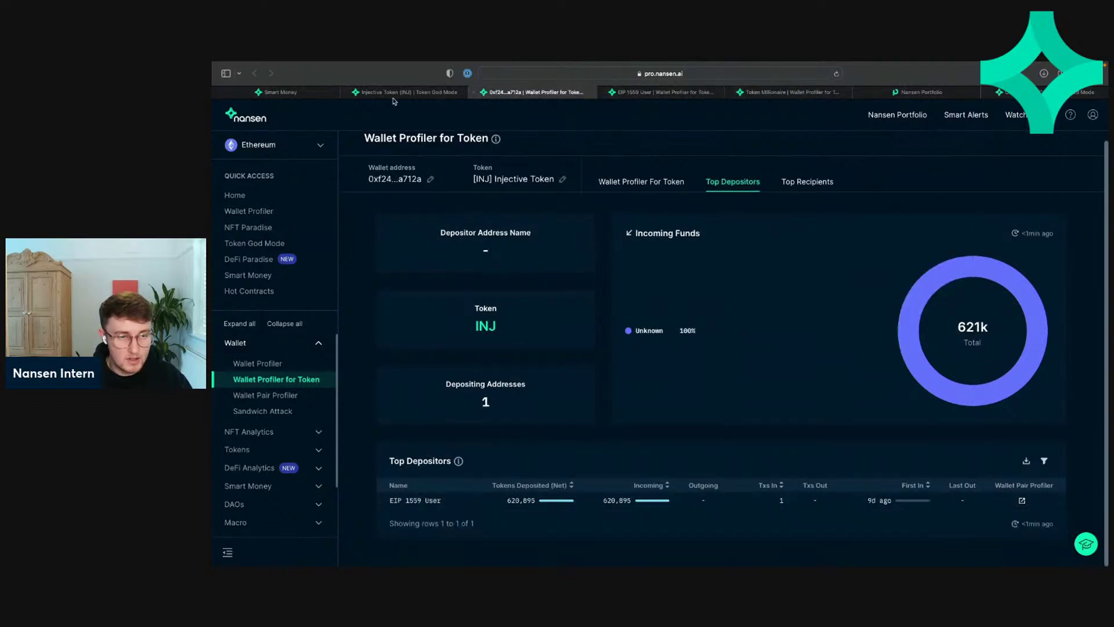
pyautogui.click(407, 92)
pyautogui.click(284, 92)
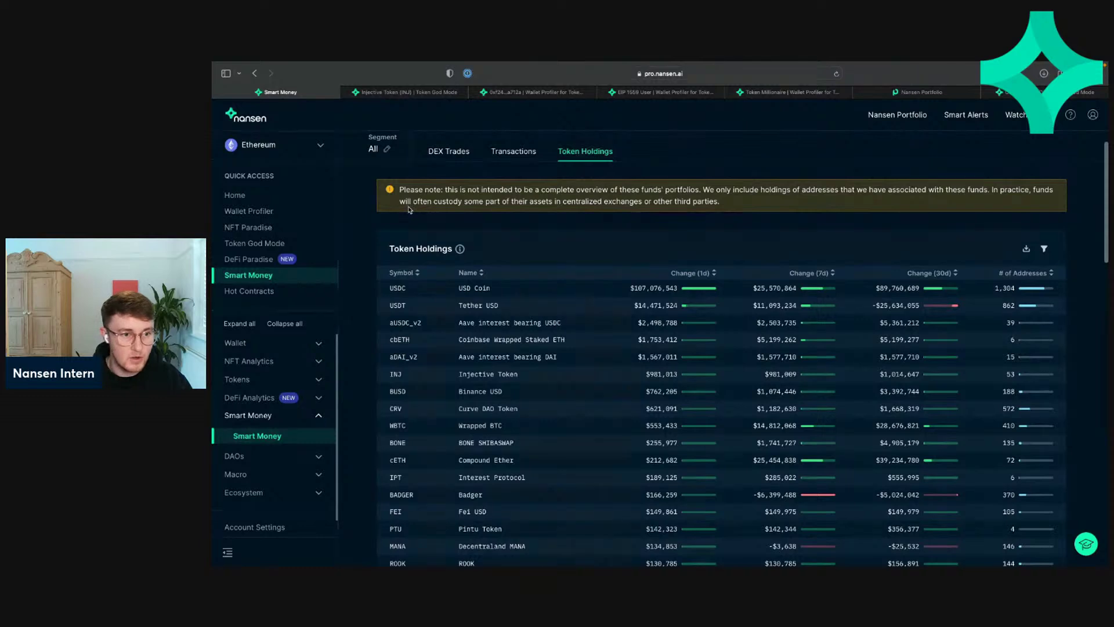
pyautogui.click(277, 197)
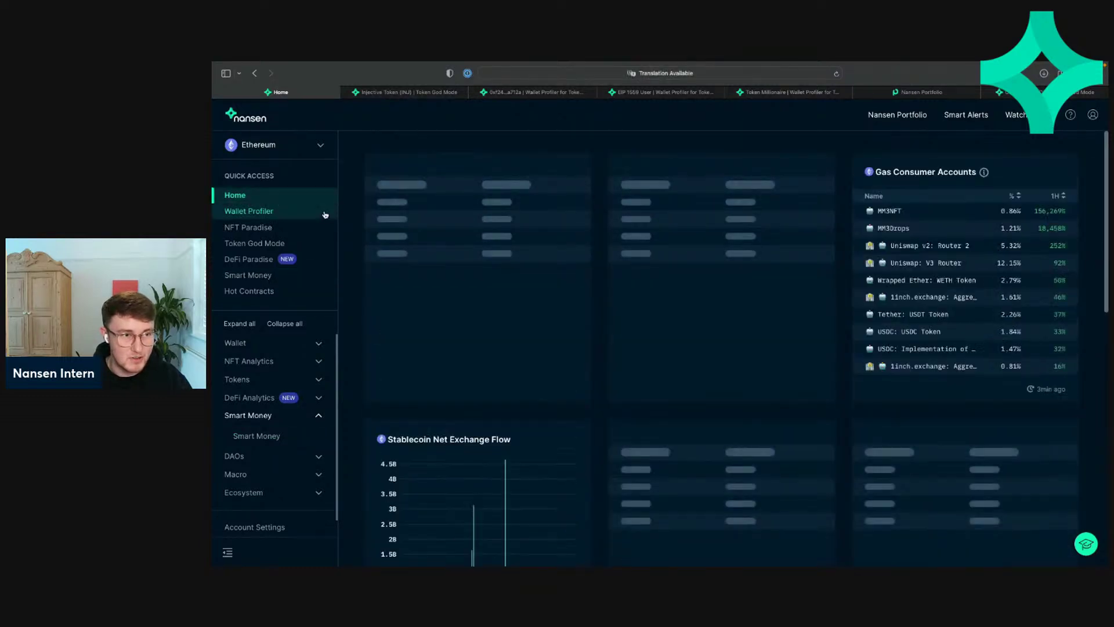